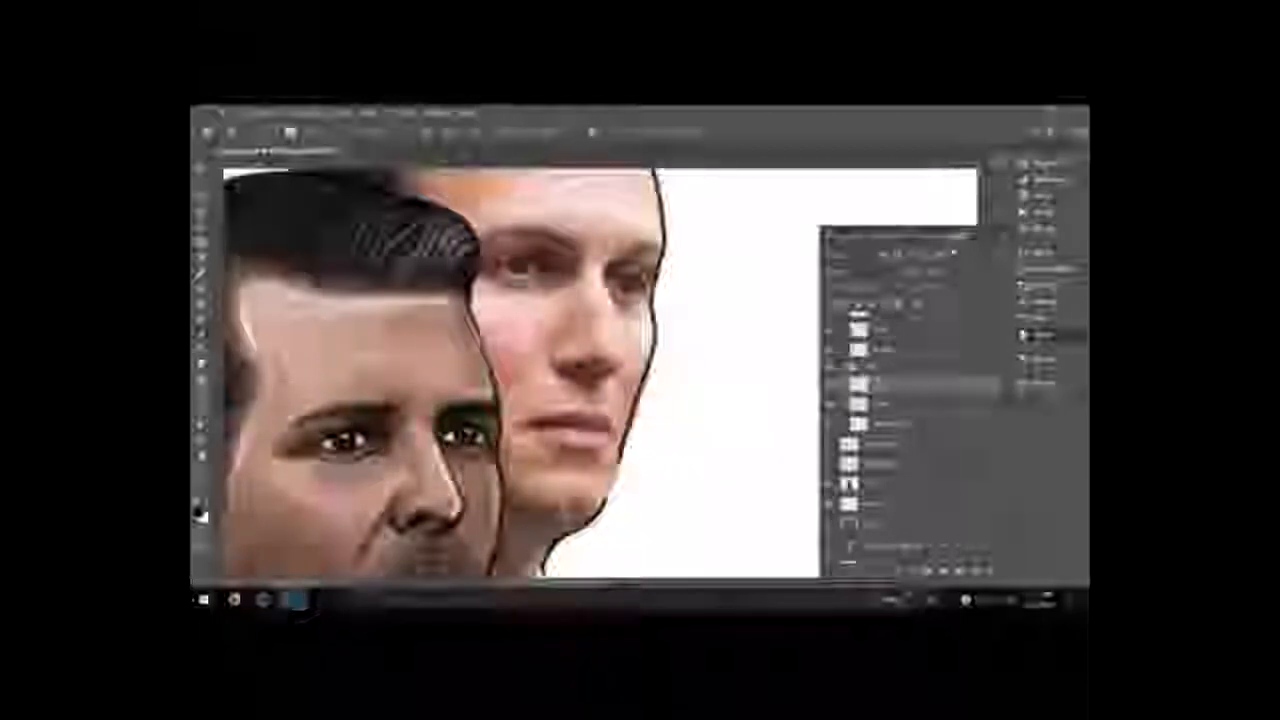
- Ink the outline of the rear man's hair with the Brush, rounding the crown above the cropped photo edge
{"action": "key", "text": "b"}
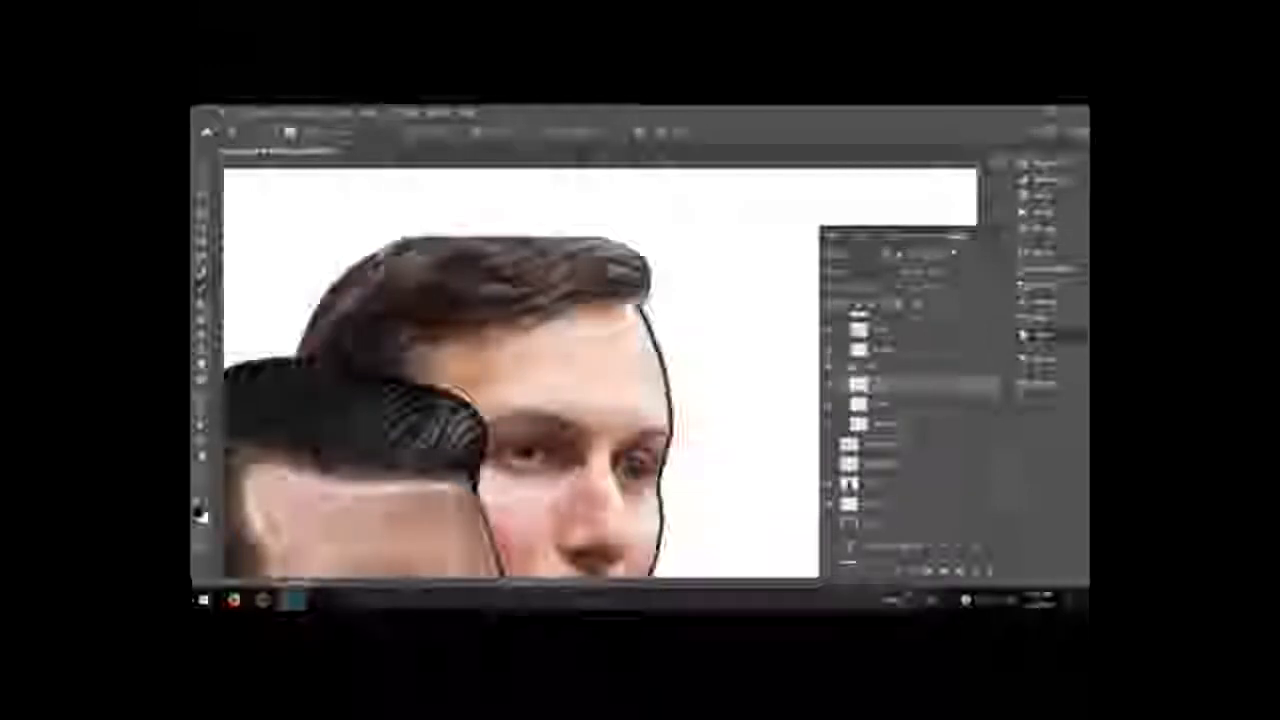
{"action": "mouse_move", "coordinate": [322, 298]}
{"action": "left_mouse_down"}
{"action": "mouse_move", "coordinate": [374, 252]}
{"action": "mouse_move", "coordinate": [443, 222]}
{"action": "mouse_move", "coordinate": [486, 212]}
{"action": "mouse_move", "coordinate": [561, 228]}
{"action": "left_mouse_up"}
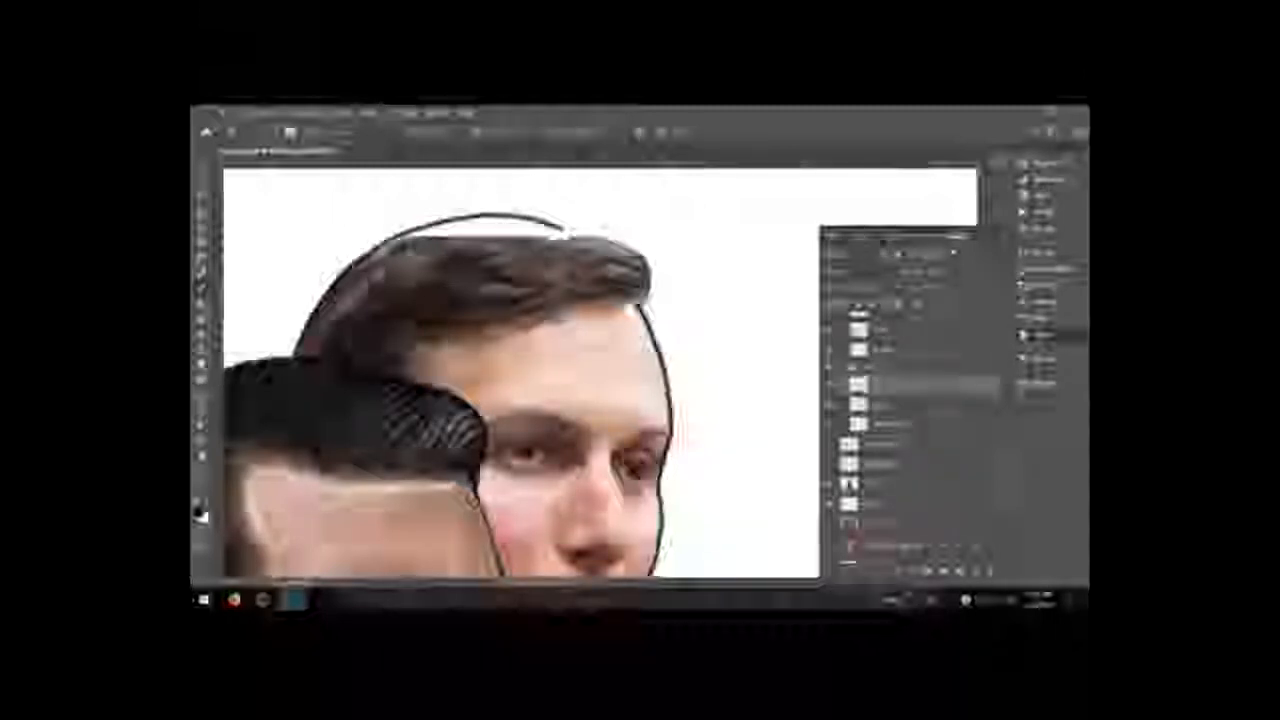
{"action": "mouse_move", "coordinate": [642, 308]}
{"action": "left_mouse_down"}
{"action": "mouse_move", "coordinate": [651, 272]}
{"action": "mouse_move", "coordinate": [635, 250]}
{"action": "mouse_move", "coordinate": [526, 211]}
{"action": "mouse_move", "coordinate": [480, 214]}
{"action": "left_mouse_up"}
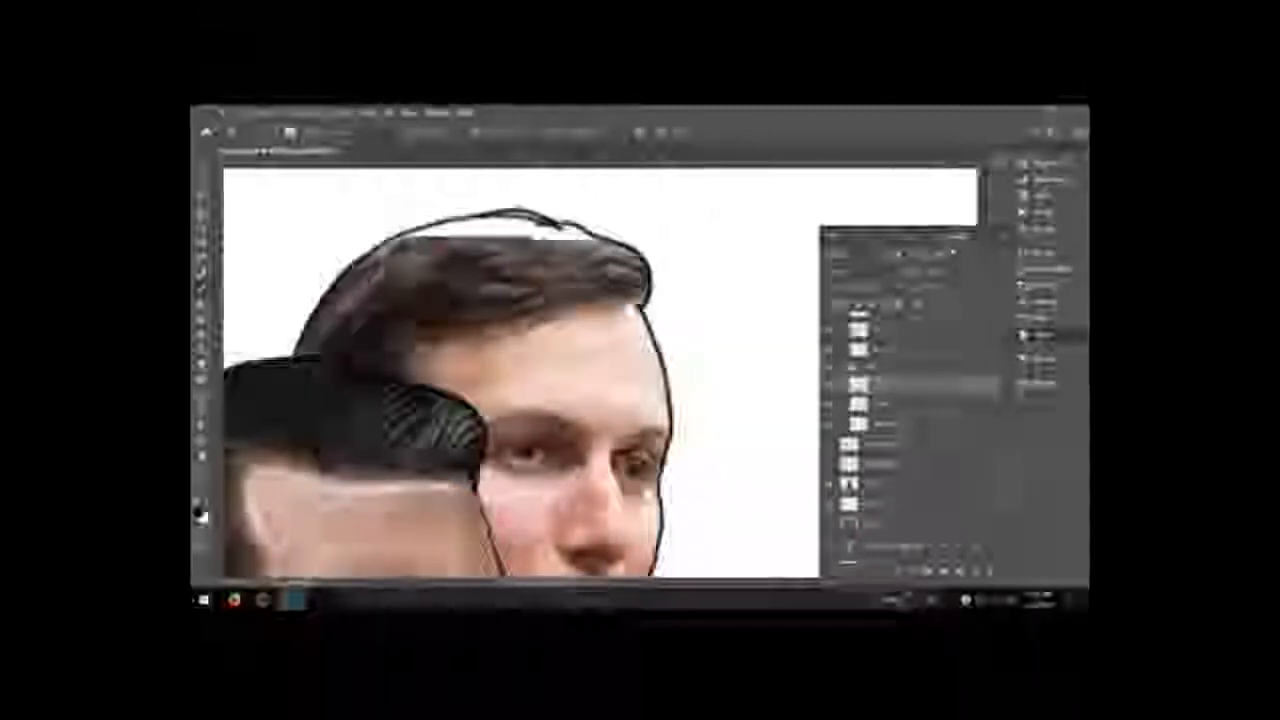
{"action": "left_click_drag", "start_coordinate": [396, 240], "coordinate": [328, 288]}
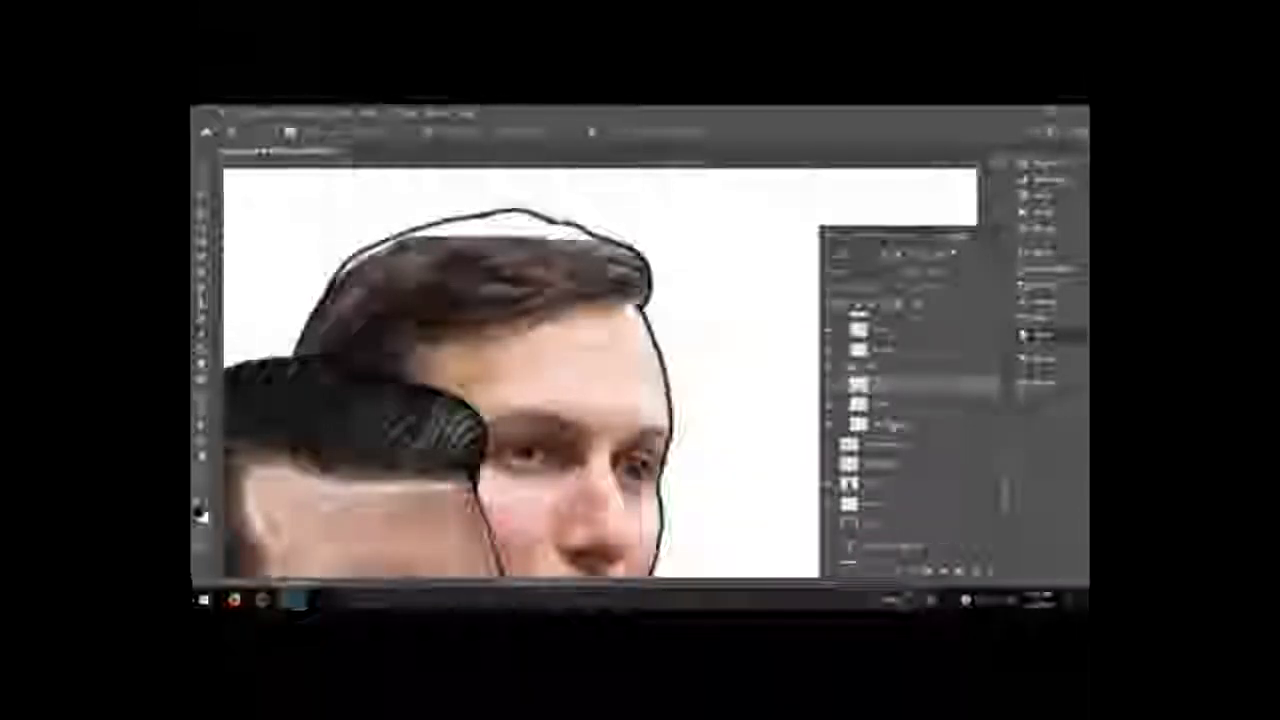
- On the line layer, ink flowing black strands across the top and front of the rear man's hair
{"action": "left_click", "coordinate": [888, 425]}
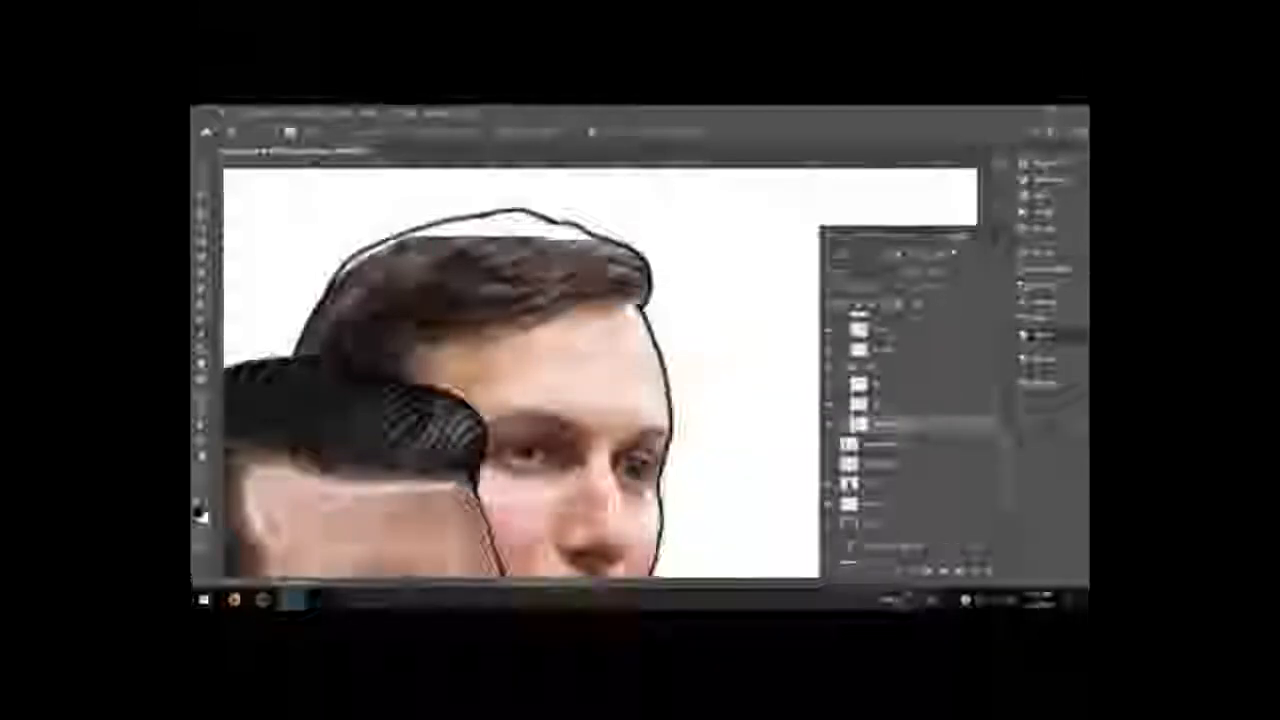
{"action": "key", "text": "b"}
{"action": "left_click", "coordinate": [888, 384]}
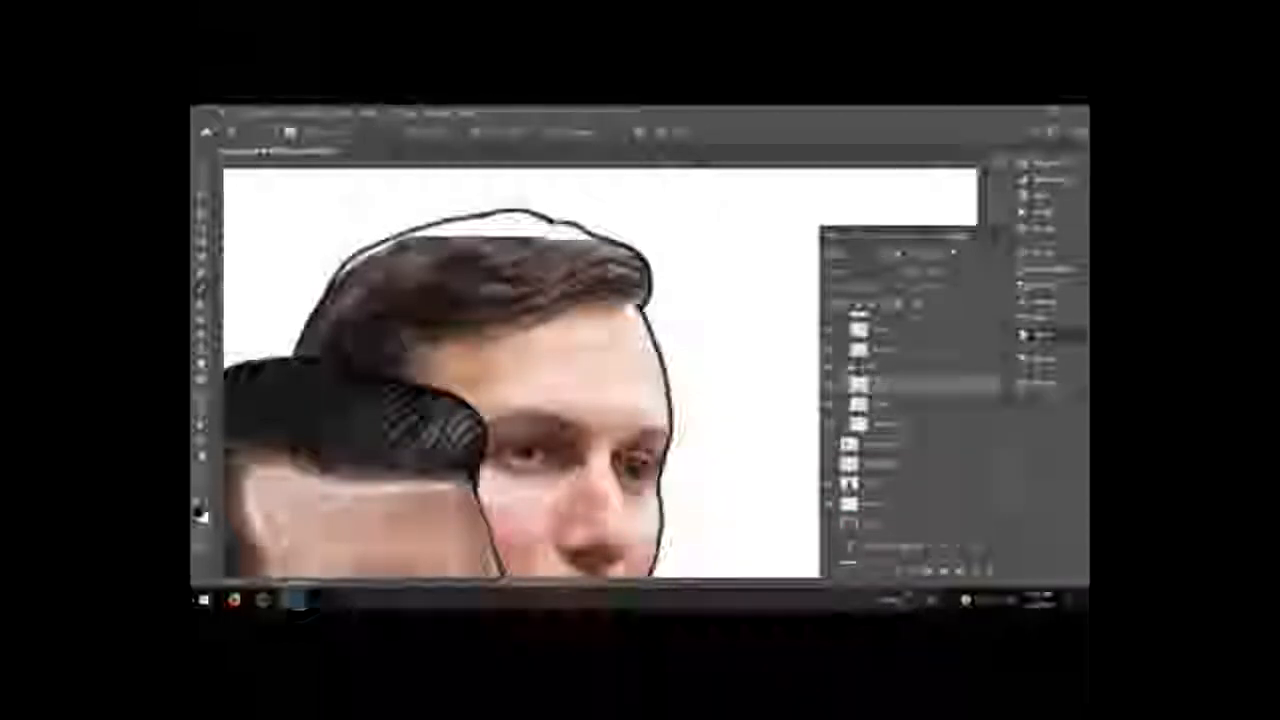
{"action": "left_click", "coordinate": [829, 426]}
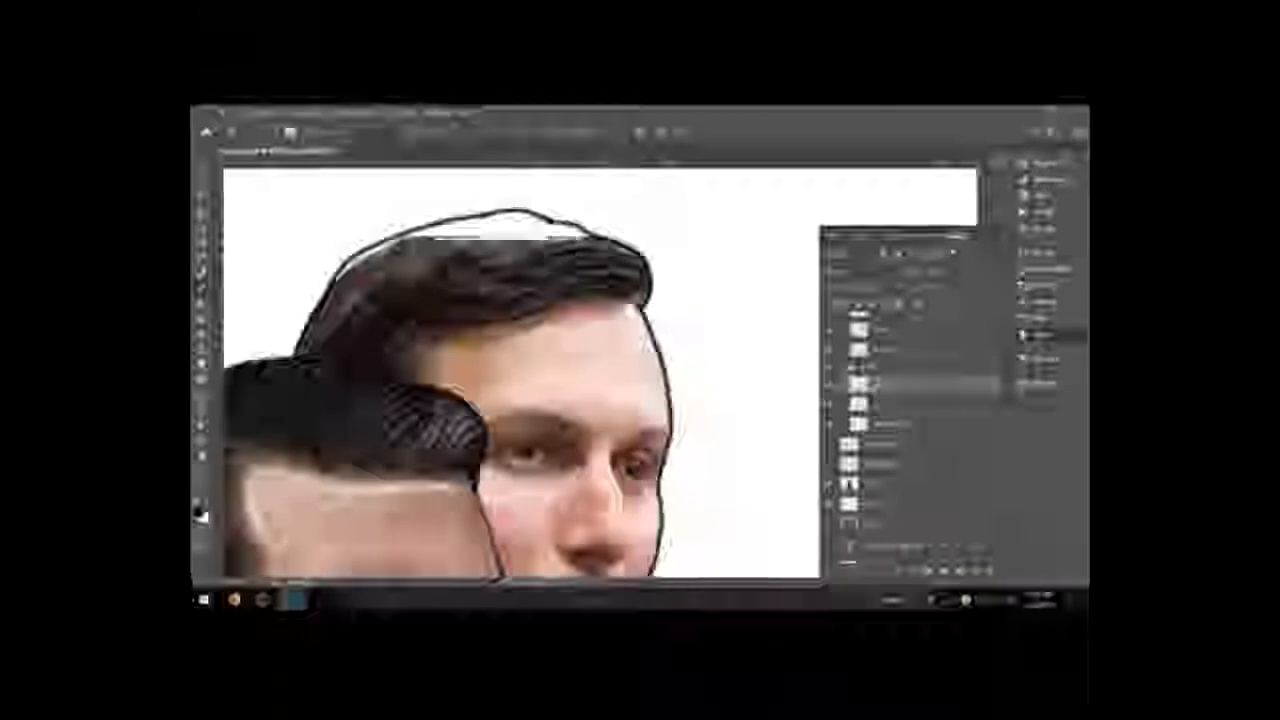
{"action": "left_click_drag", "start_coordinate": [580, 226], "coordinate": [500, 250]}
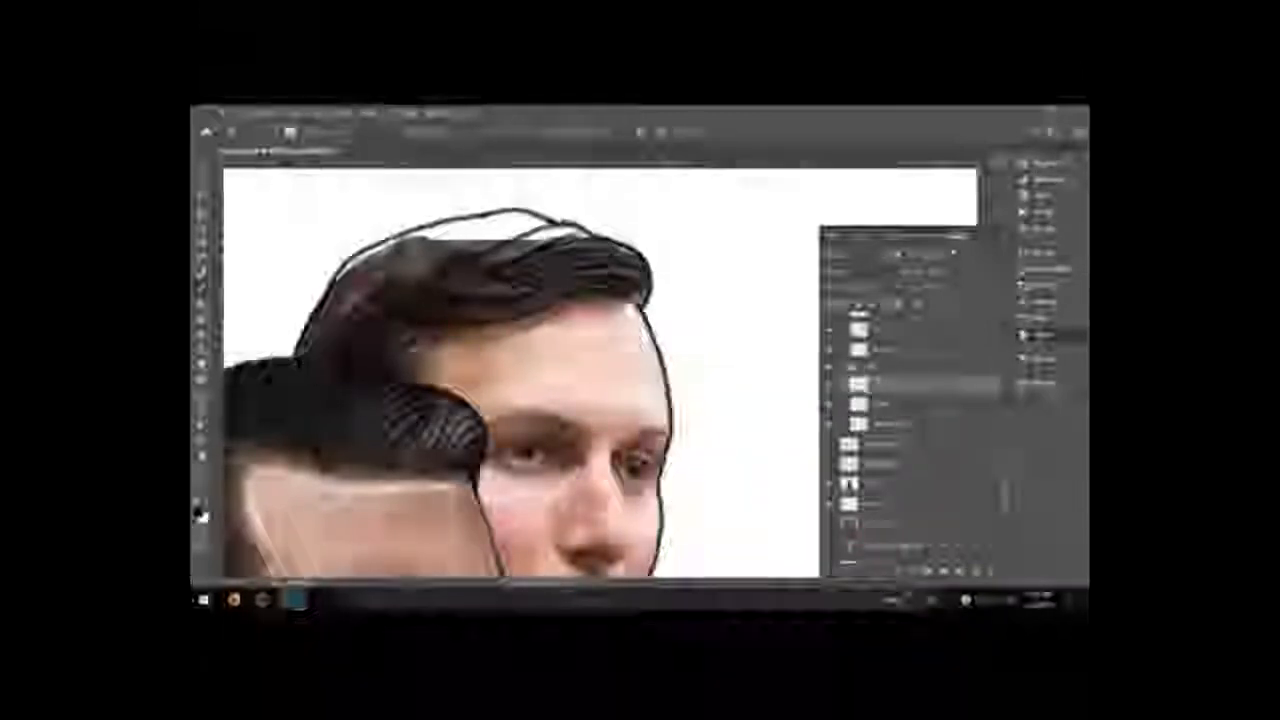
{"action": "left_click_drag", "start_coordinate": [618, 258], "coordinate": [516, 272]}
{"action": "left_click_drag", "start_coordinate": [556, 222], "coordinate": [496, 246]}
{"action": "mouse_move", "coordinate": [566, 228]}
{"action": "left_mouse_down"}
{"action": "mouse_move", "coordinate": [492, 248]}
{"action": "mouse_move", "coordinate": [504, 256]}
{"action": "mouse_move", "coordinate": [426, 239]}
{"action": "mouse_move", "coordinate": [350, 276]}
{"action": "mouse_move", "coordinate": [330, 308]}
{"action": "left_mouse_up"}
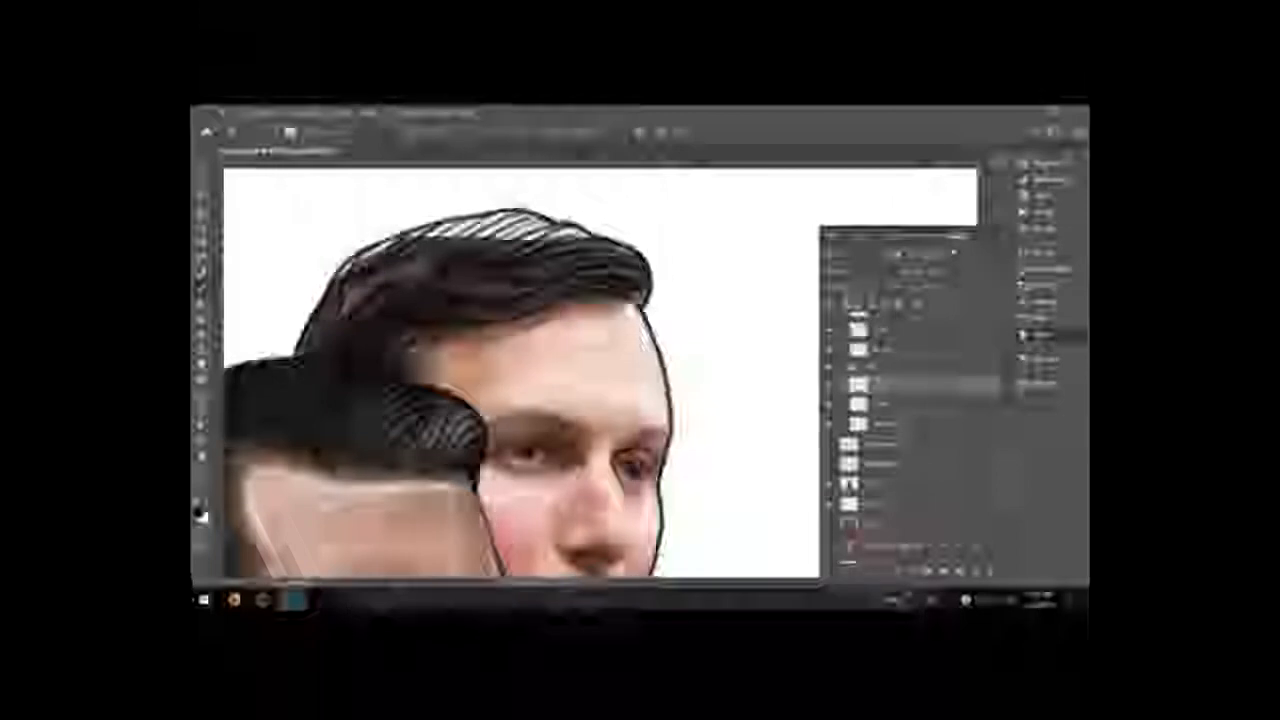
- Ink more strands down the side of the rear man's hair and along his forehead hairline
{"action": "left_click_drag", "start_coordinate": [394, 254], "coordinate": [336, 318]}
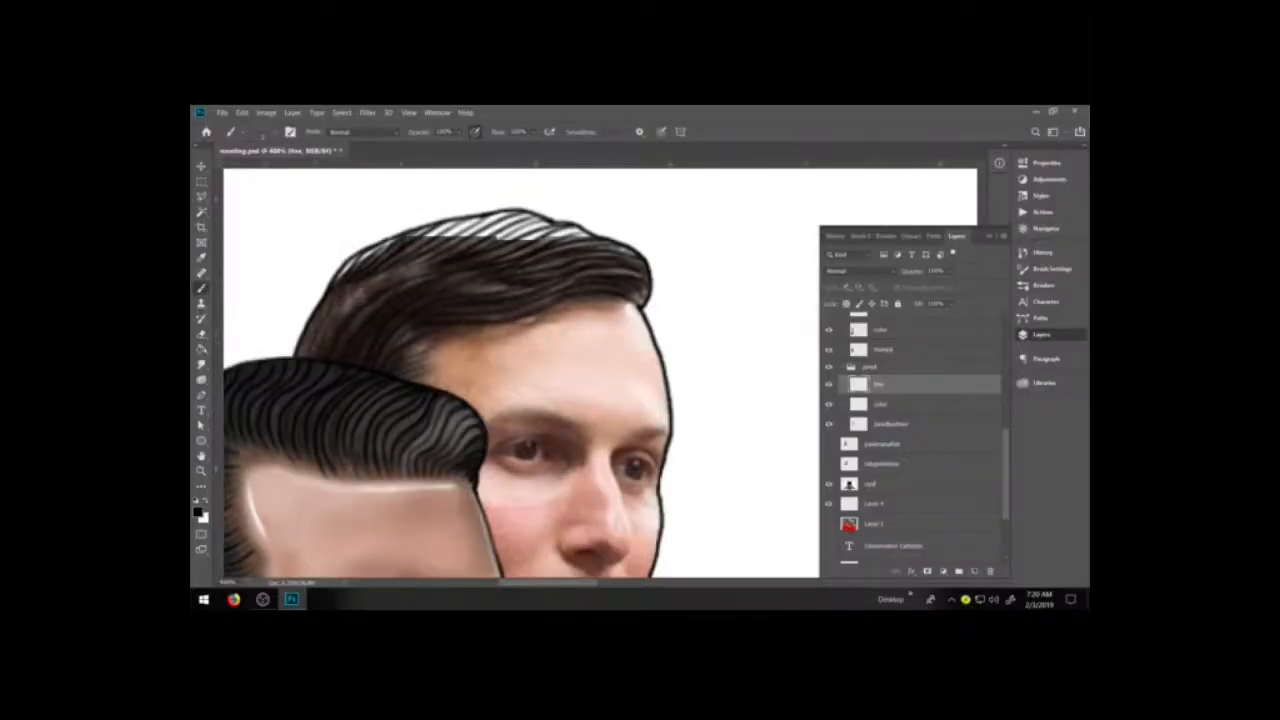
{"action": "left_click_drag", "start_coordinate": [406, 270], "coordinate": [322, 352]}
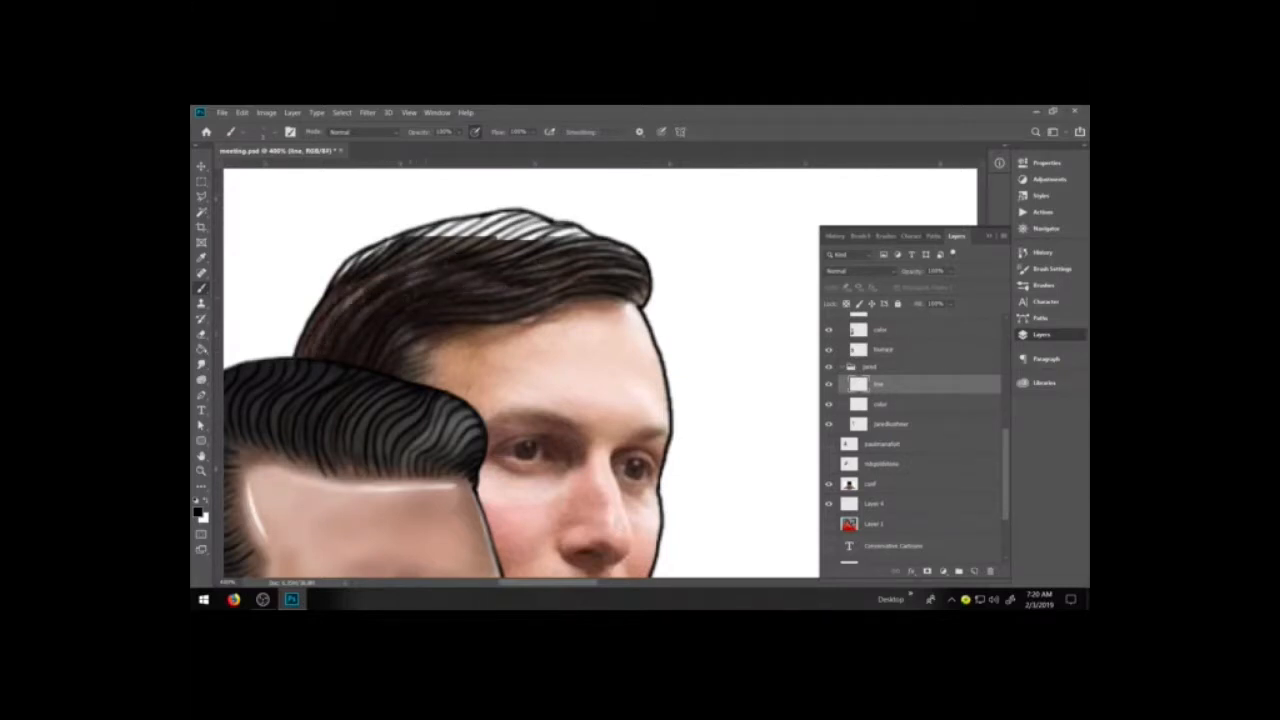
{"action": "left_click_drag", "start_coordinate": [579, 229], "coordinate": [524, 247]}
{"action": "left_click_drag", "start_coordinate": [508, 329], "coordinate": [418, 349]}
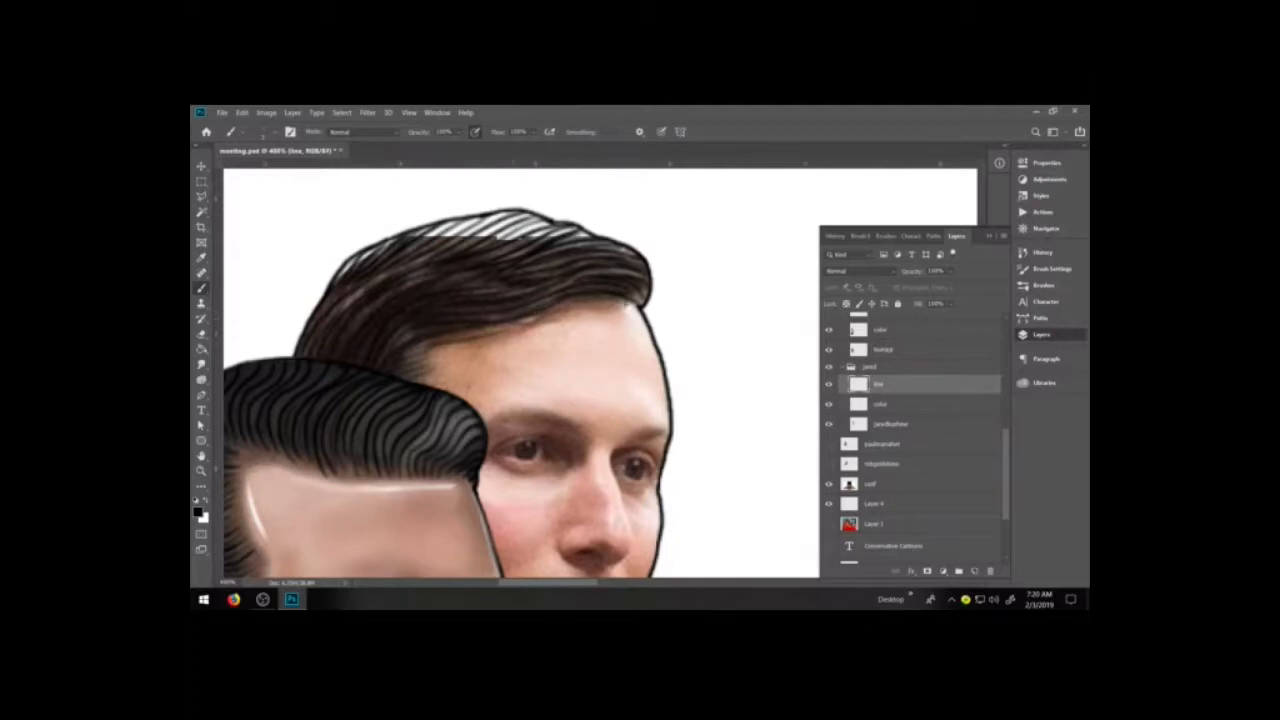
{"action": "left_click_drag", "start_coordinate": [641, 309], "coordinate": [550, 306]}
- Ink the rear man's nose contour from the tip up the bridge into the far eyebrow
{"action": "scroll", "coordinate": [627, 422], "scroll_direction": "down", "scroll_amount": 5}
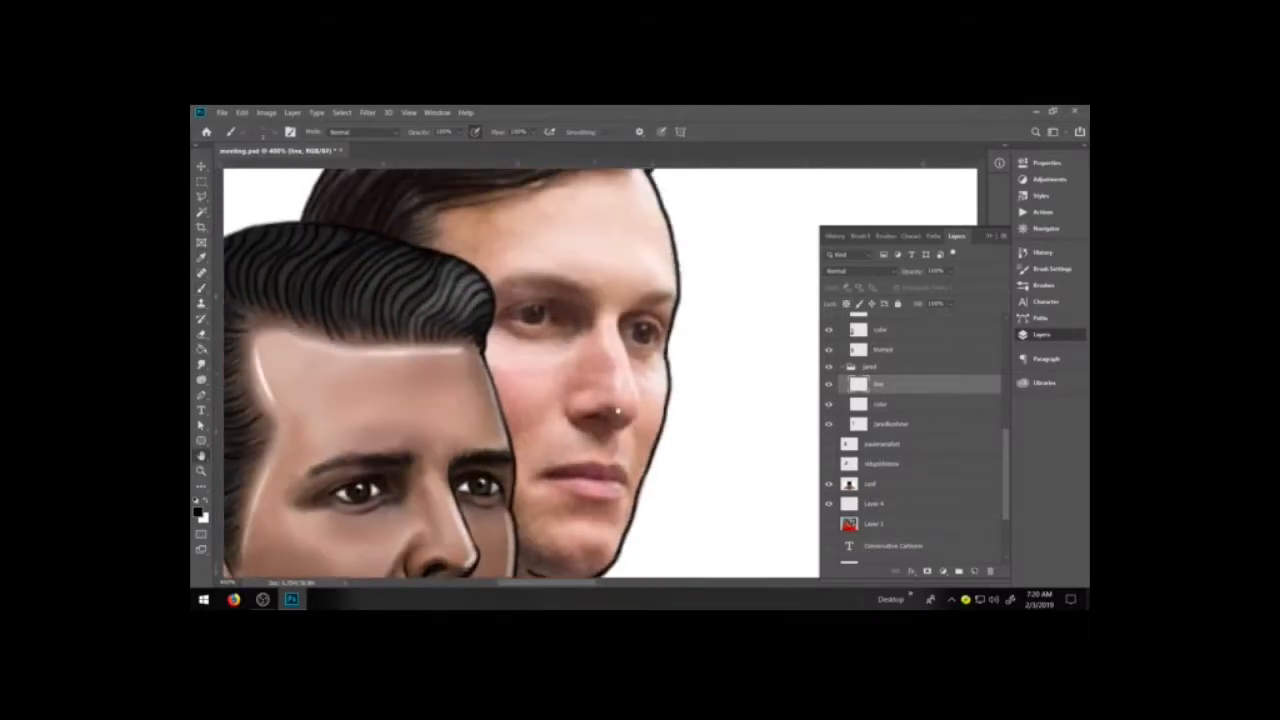
{"action": "key", "text": "b"}
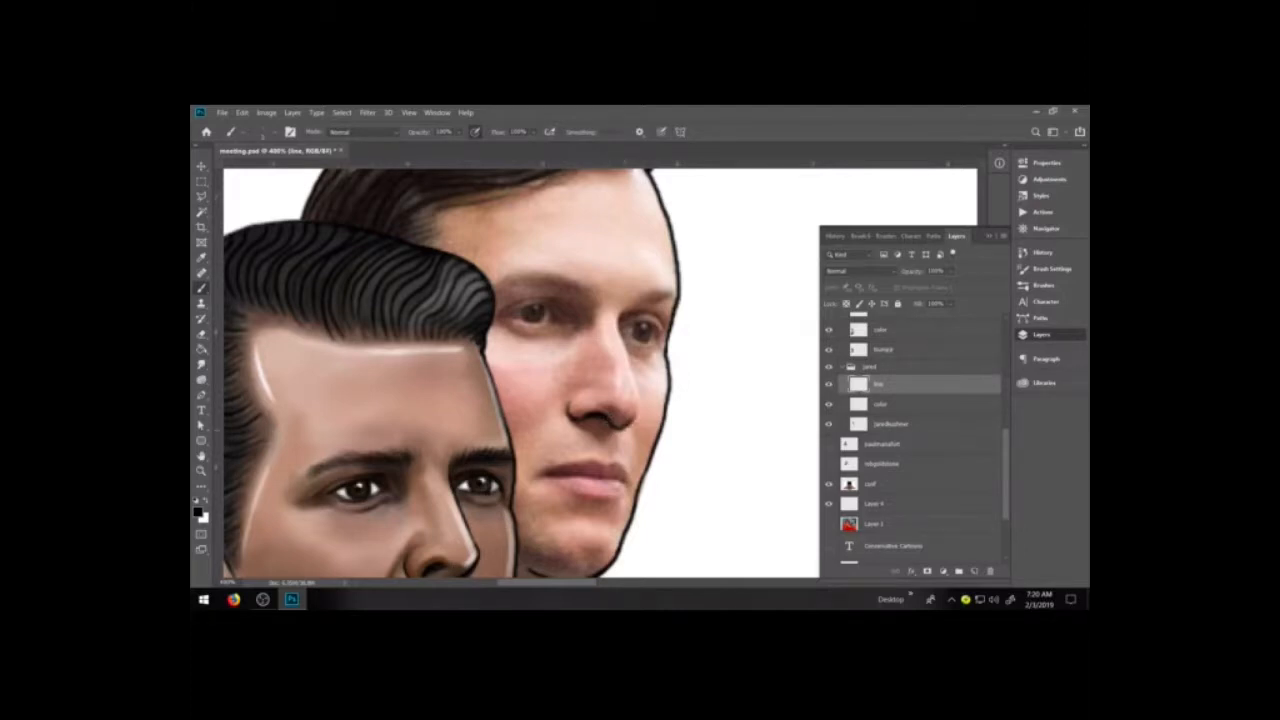
{"action": "left_click_drag", "start_coordinate": [630, 421], "coordinate": [635, 385]}
{"action": "key", "text": "ctrl+z"}
{"action": "mouse_move", "coordinate": [635, 422]}
{"action": "left_mouse_down"}
{"action": "mouse_move", "coordinate": [620, 318]}
{"action": "mouse_move", "coordinate": [631, 380]}
{"action": "left_mouse_up"}
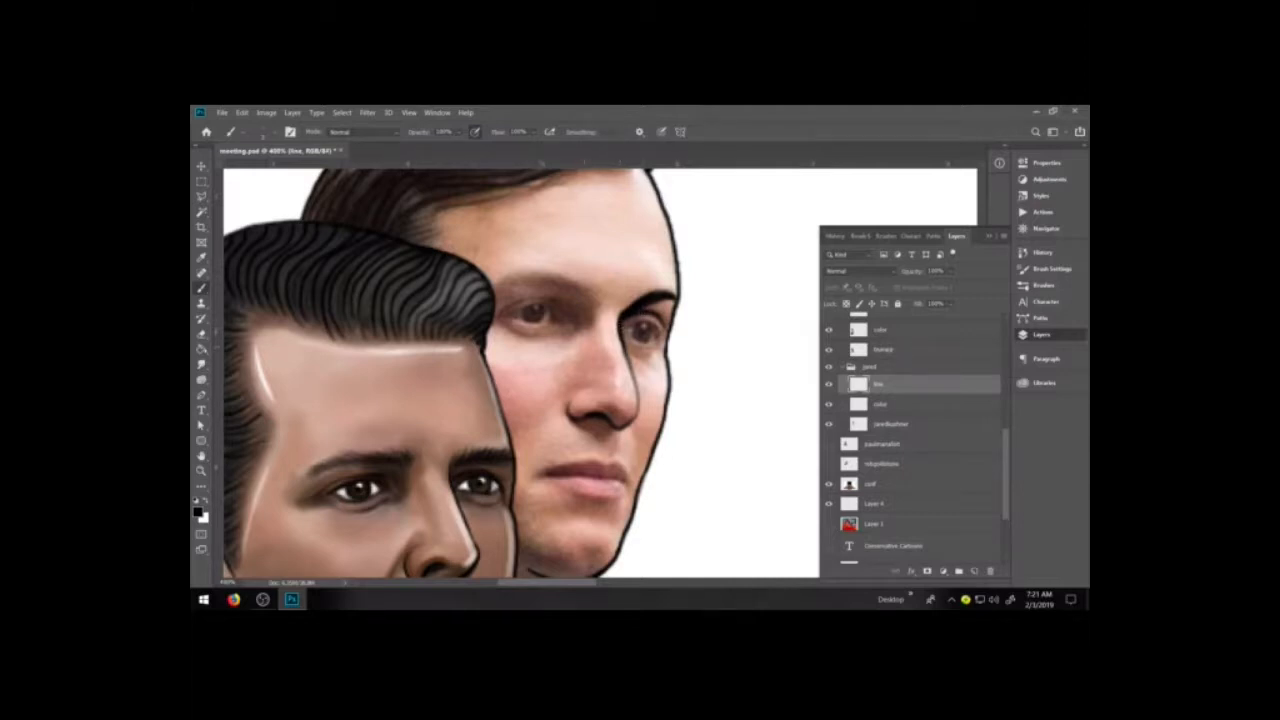
{"action": "left_click_drag", "start_coordinate": [625, 352], "coordinate": [638, 420]}
- Ink the lid and iris outline of the rear man's far eye
{"action": "mouse_move", "coordinate": [626, 326]}
{"action": "left_mouse_down"}
{"action": "mouse_move", "coordinate": [661, 332]}
{"action": "mouse_move", "coordinate": [636, 345]}
{"action": "mouse_move", "coordinate": [659, 337]}
{"action": "left_mouse_up"}
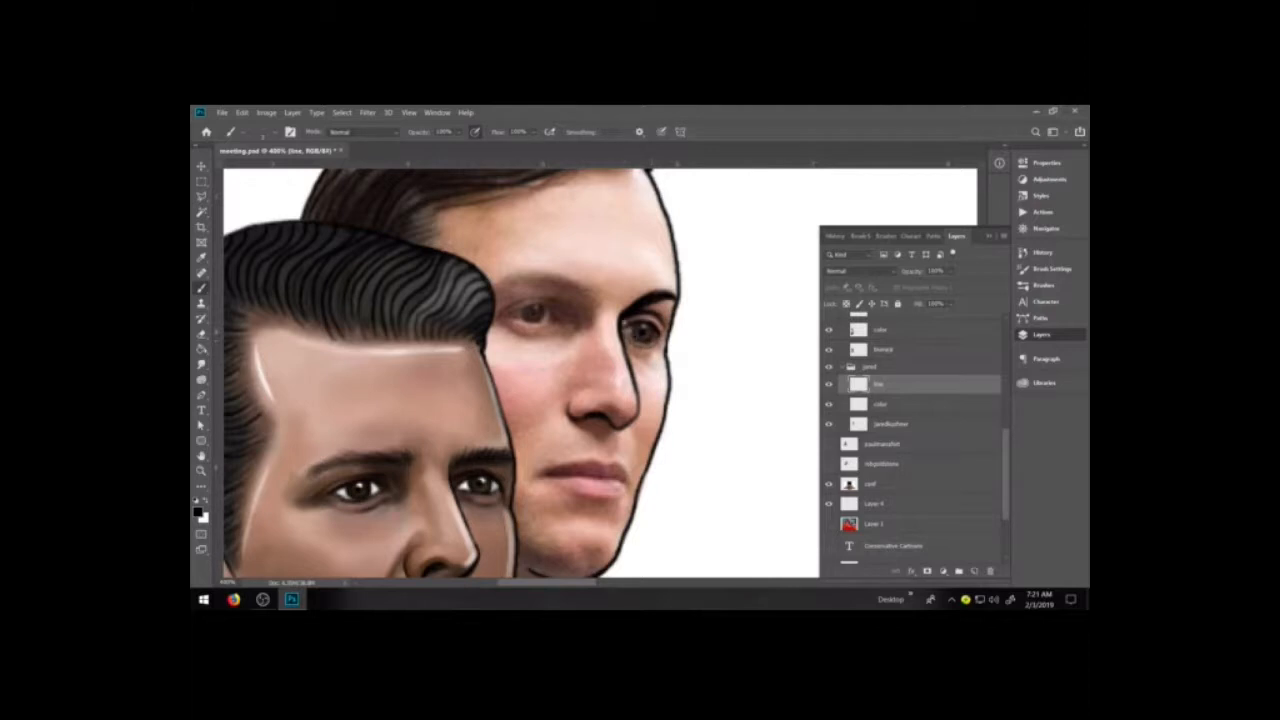
{"action": "key", "text": "e"}
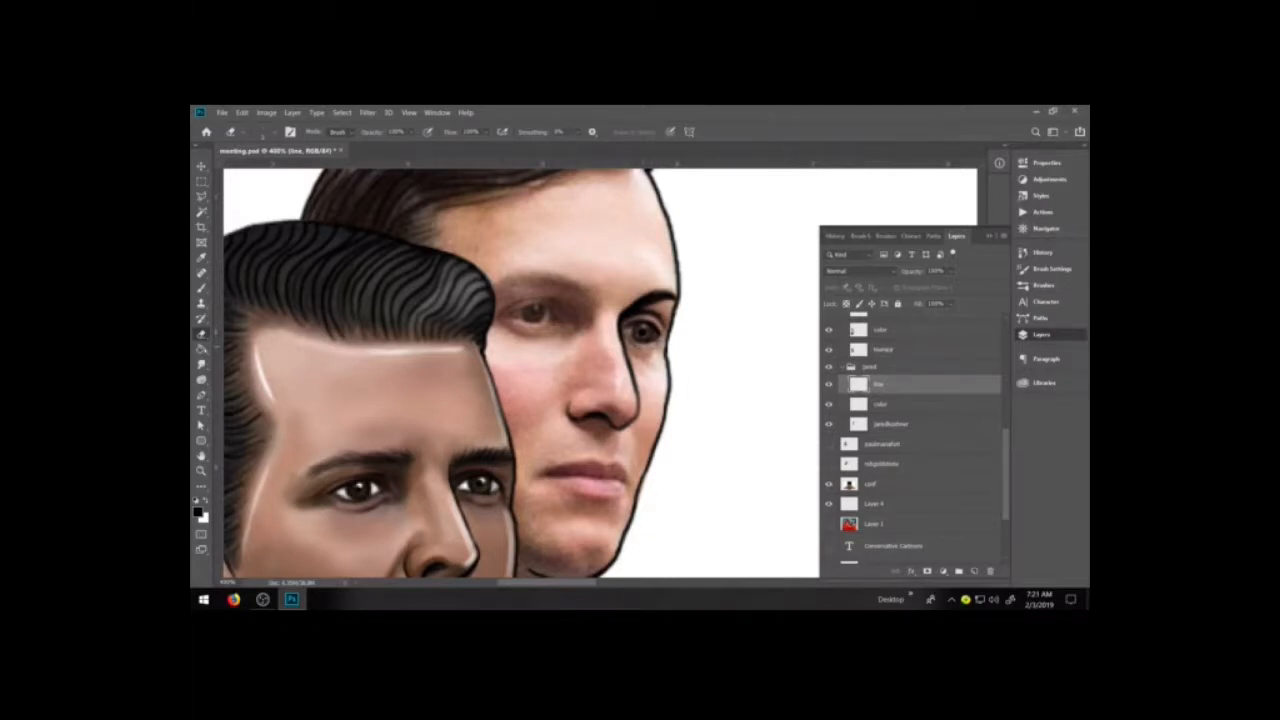
{"action": "key", "text": "b"}
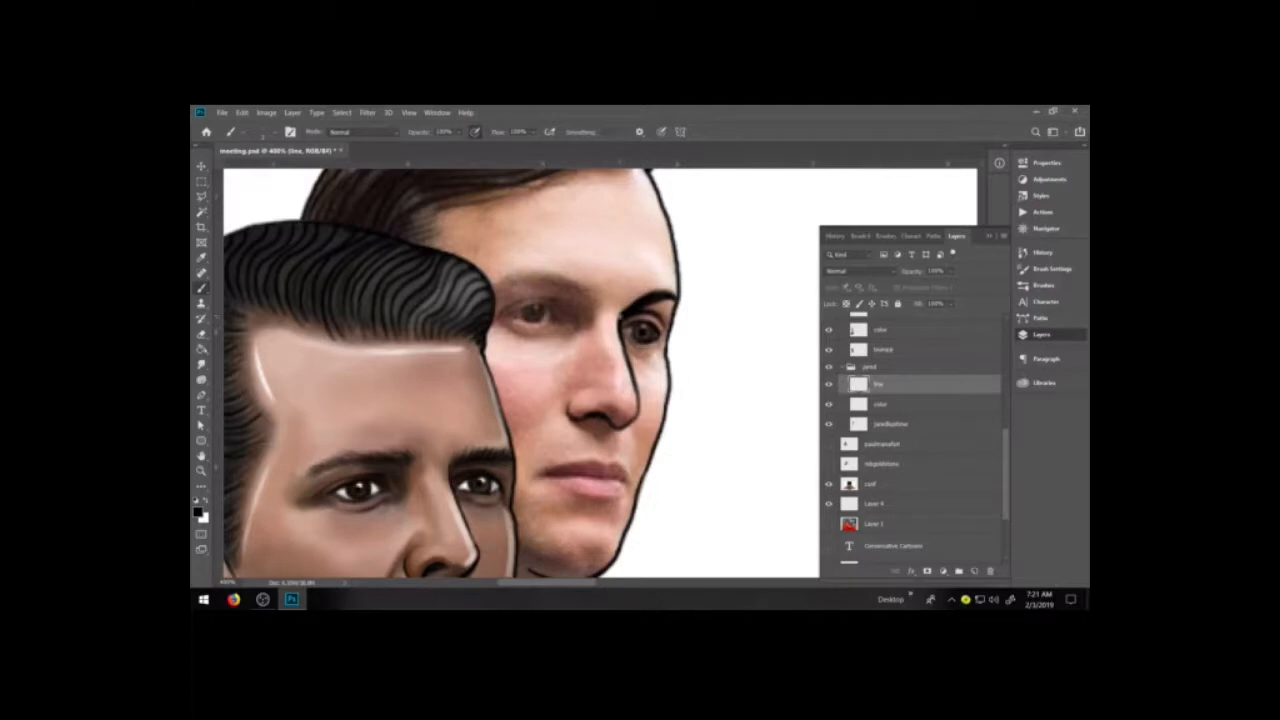
- Ink the rear man's near eyebrow as a solid black tapered arch following the photo
{"action": "left_click_drag", "start_coordinate": [622, 314], "coordinate": [676, 270]}
{"action": "key", "text": "ctrl+z"}
{"action": "left_click_drag", "start_coordinate": [574, 294], "coordinate": [490, 291]}
{"action": "left_click_drag", "start_coordinate": [566, 278], "coordinate": [490, 284]}
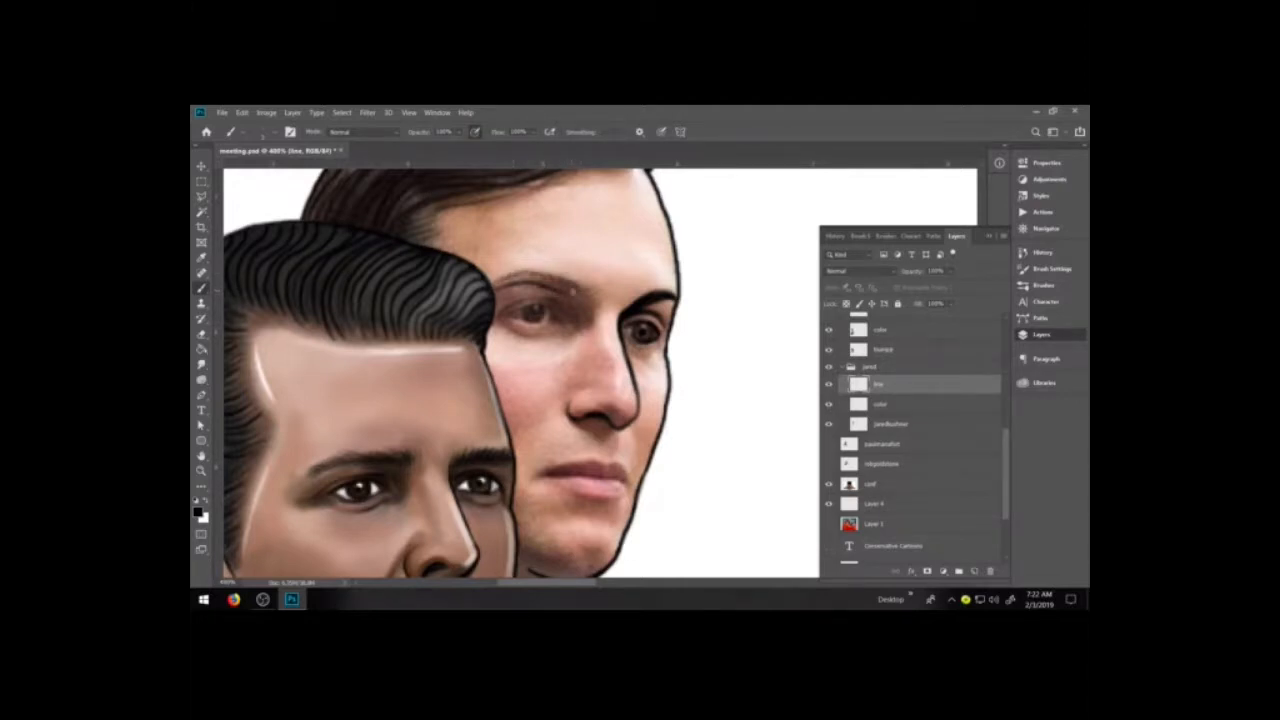
{"action": "mouse_move", "coordinate": [519, 274]}
{"action": "left_mouse_down"}
{"action": "mouse_move", "coordinate": [578, 290]}
{"action": "mouse_move", "coordinate": [526, 277]}
{"action": "left_mouse_up"}
{"action": "mouse_move", "coordinate": [496, 286]}
{"action": "left_mouse_down"}
{"action": "mouse_move", "coordinate": [532, 277]}
{"action": "mouse_move", "coordinate": [495, 288]}
{"action": "left_mouse_up"}
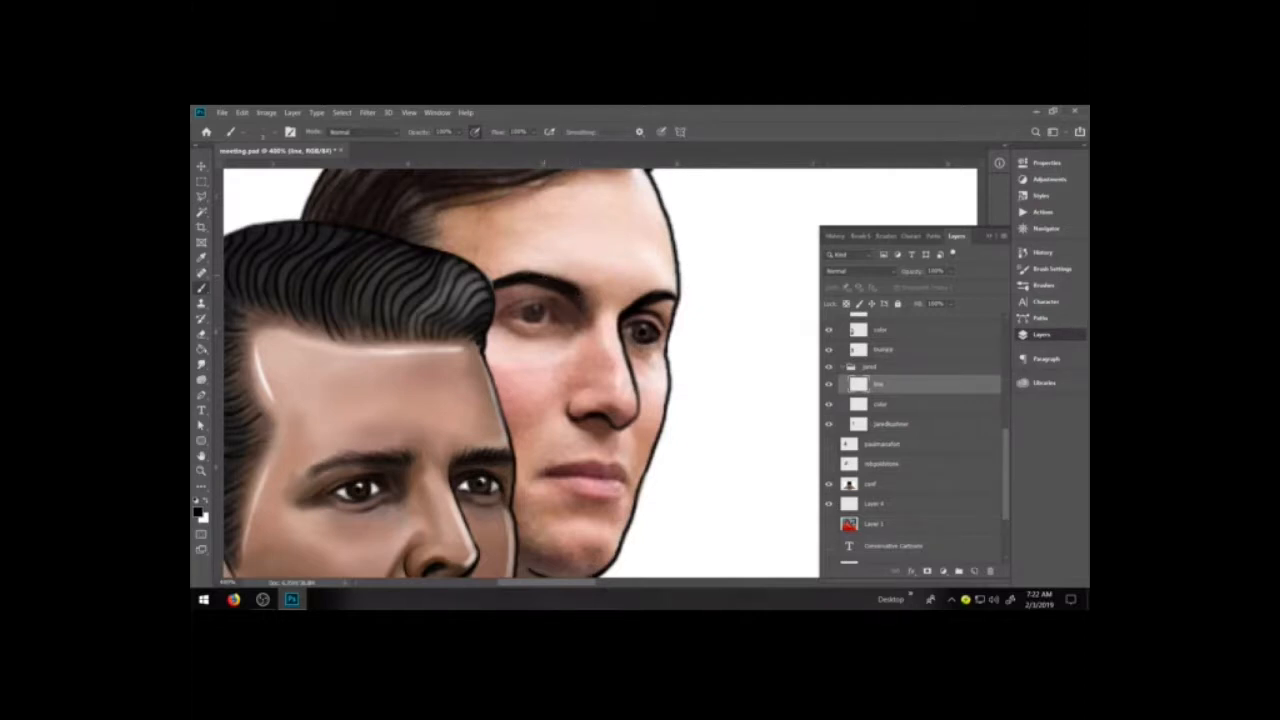
- Ink the near eye's lids and refine the far eye's lower edge with alternating Brush and Eraser strokes
{"action": "mouse_move", "coordinate": [500, 315]}
{"action": "left_mouse_down"}
{"action": "mouse_move", "coordinate": [551, 300]}
{"action": "mouse_move", "coordinate": [566, 311]}
{"action": "left_mouse_up"}
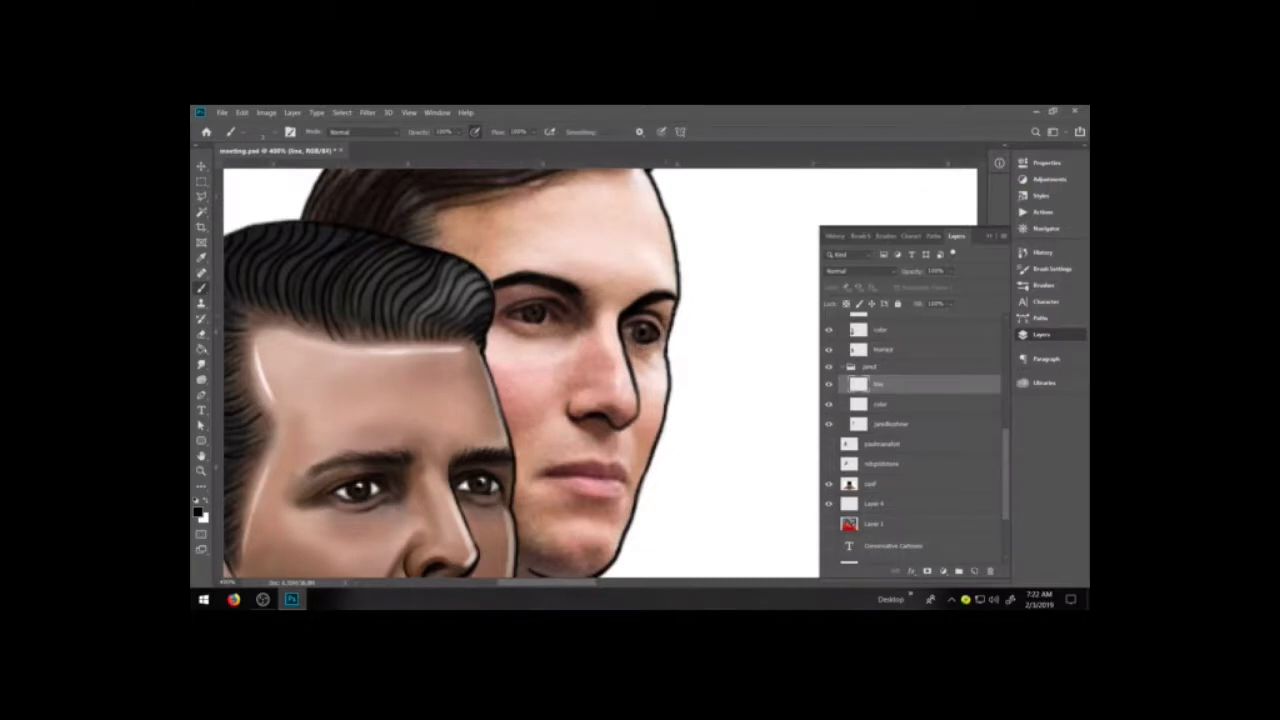
{"action": "key", "text": "e"}
{"action": "key", "text": "b"}
{"action": "left_click_drag", "start_coordinate": [634, 337], "coordinate": [643, 341]}
{"action": "key", "text": "e"}
{"action": "left_click_drag", "start_coordinate": [643, 340], "coordinate": [652, 341]}
{"action": "key", "text": "b"}
{"action": "key", "text": "e"}
{"action": "left_click_drag", "start_coordinate": [636, 344], "coordinate": [650, 344]}
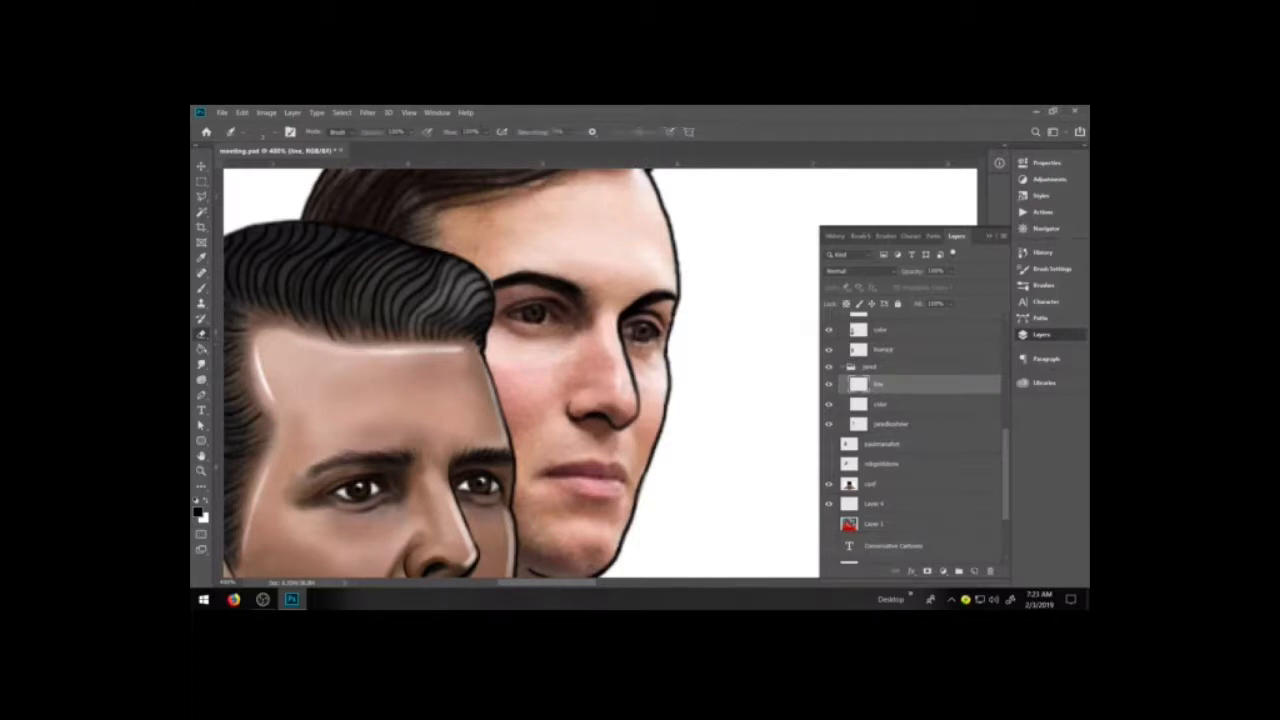
{"action": "key", "text": "b"}
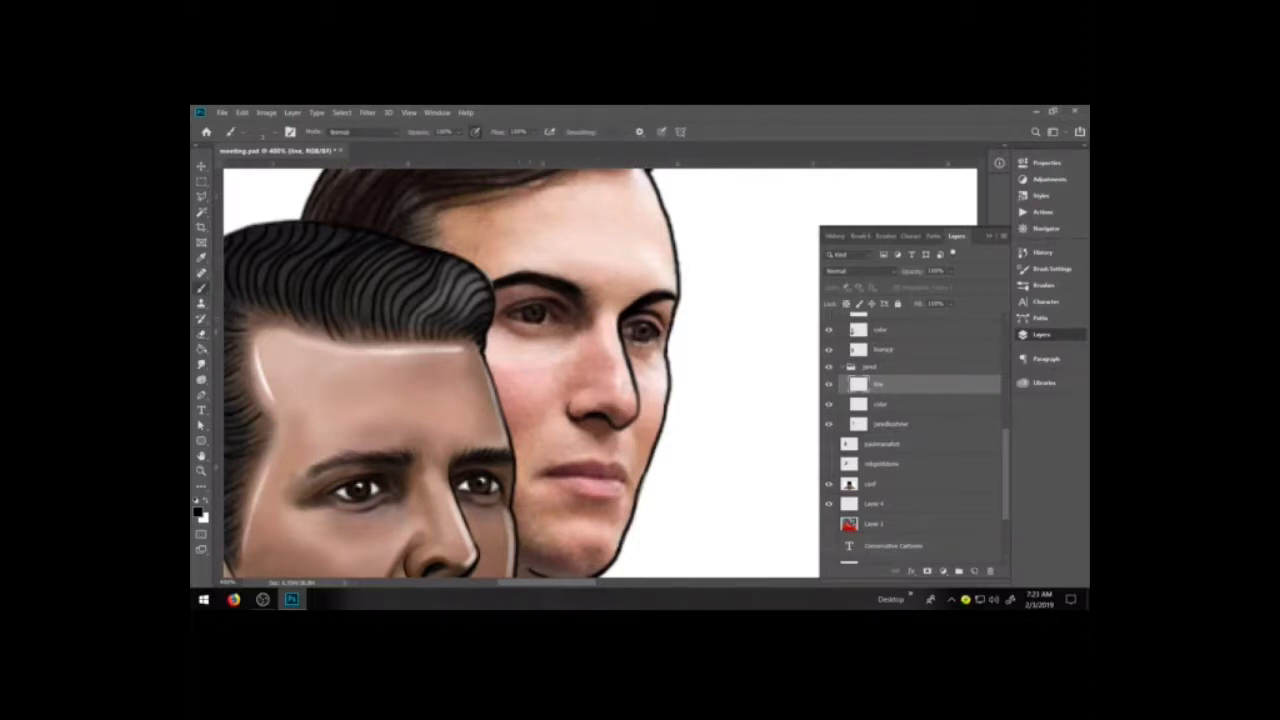
{"action": "left_click_drag", "start_coordinate": [512, 318], "coordinate": [578, 326]}
- Ink the rear man's mouth with a dark line between the lips and an outline along the upper lip
{"action": "left_click_drag", "start_coordinate": [546, 474], "coordinate": [622, 476]}
{"action": "key", "text": "ctrl+z"}
{"action": "mouse_move", "coordinate": [546, 475]}
{"action": "left_mouse_down"}
{"action": "mouse_move", "coordinate": [628, 481]}
{"action": "mouse_move", "coordinate": [579, 476]}
{"action": "mouse_move", "coordinate": [613, 477]}
{"action": "mouse_move", "coordinate": [578, 464]}
{"action": "mouse_move", "coordinate": [628, 467]}
{"action": "left_mouse_up"}
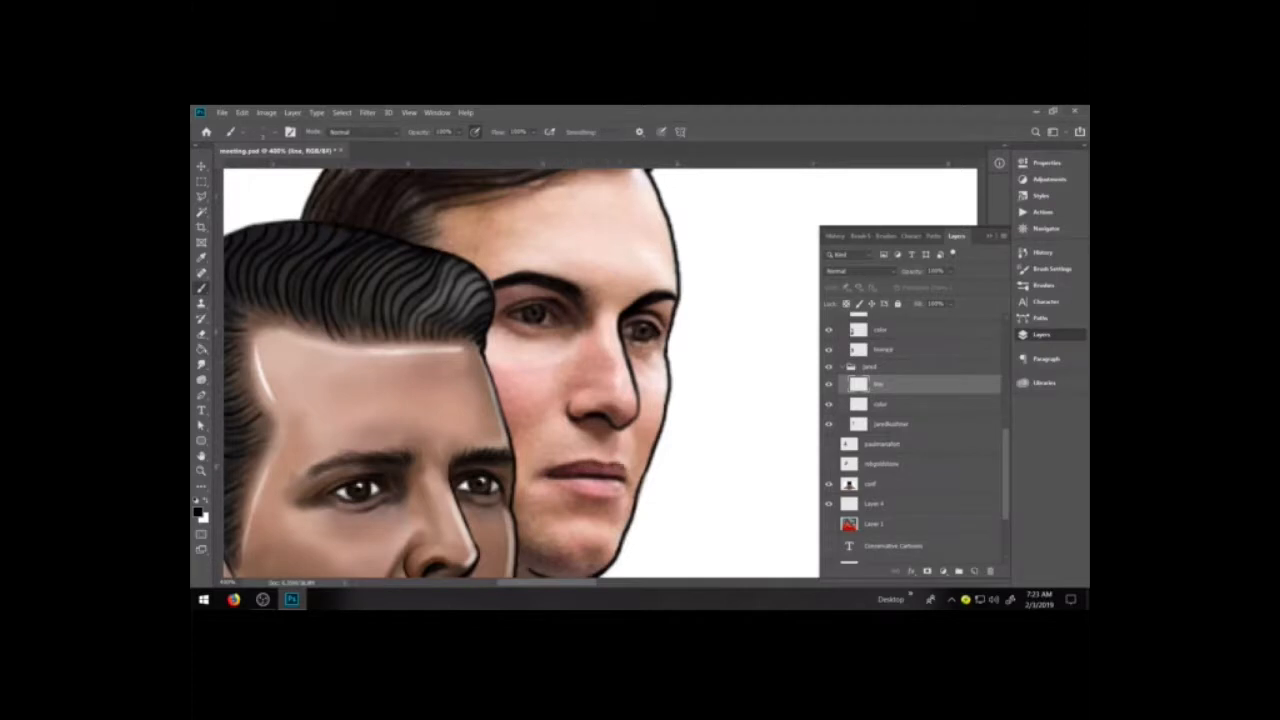
{"action": "left_click_drag", "start_coordinate": [556, 485], "coordinate": [622, 496]}
{"action": "key", "text": "ctrl+z"}
{"action": "mouse_move", "coordinate": [556, 484]}
{"action": "left_mouse_down"}
{"action": "mouse_move", "coordinate": [596, 497]}
{"action": "mouse_move", "coordinate": [627, 482]}
{"action": "left_mouse_up"}
{"action": "left_click_drag", "start_coordinate": [548, 473], "coordinate": [626, 461]}
- Ink the rear man's nostrils and nose tip, and trim the nose contour with the Eraser
{"action": "left_click_drag", "start_coordinate": [573, 395], "coordinate": [568, 407]}
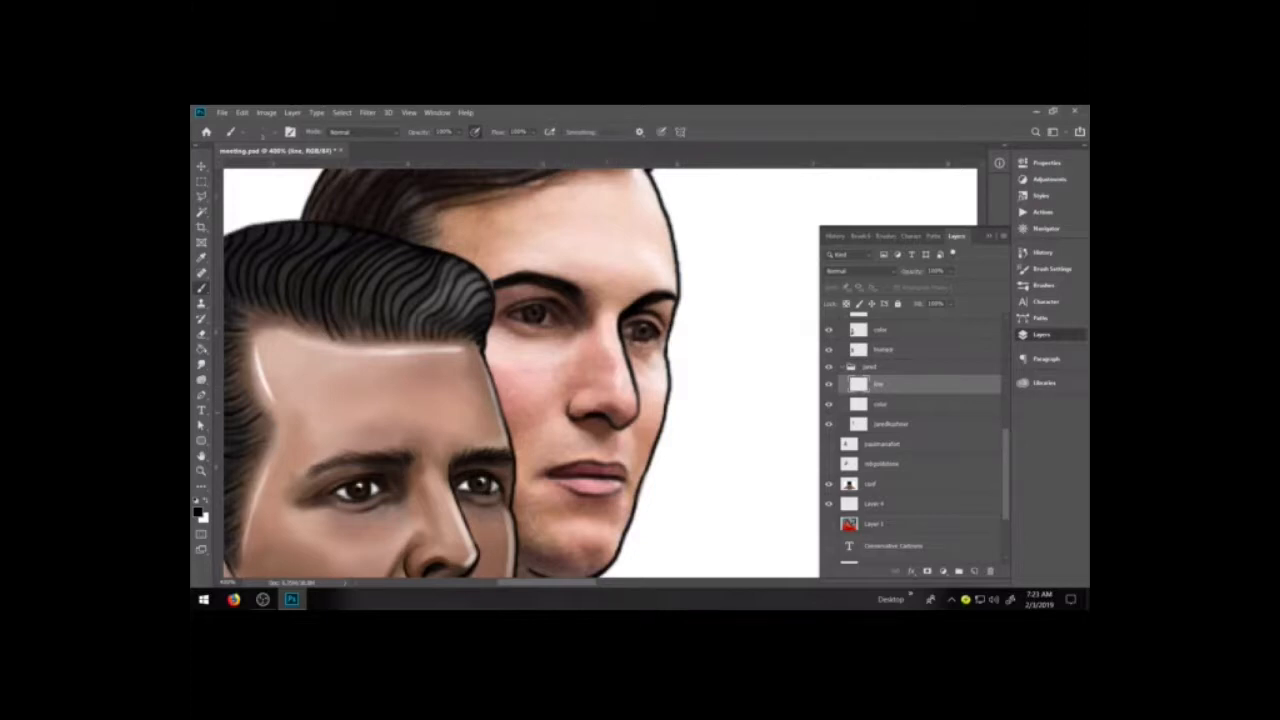
{"action": "mouse_move", "coordinate": [609, 411]}
{"action": "left_mouse_down"}
{"action": "mouse_move", "coordinate": [636, 415]}
{"action": "mouse_move", "coordinate": [616, 425]}
{"action": "left_mouse_up"}
{"action": "key", "text": "ctrl+z"}
{"action": "key", "text": "ctrl+z"}
{"action": "key", "text": "e"}
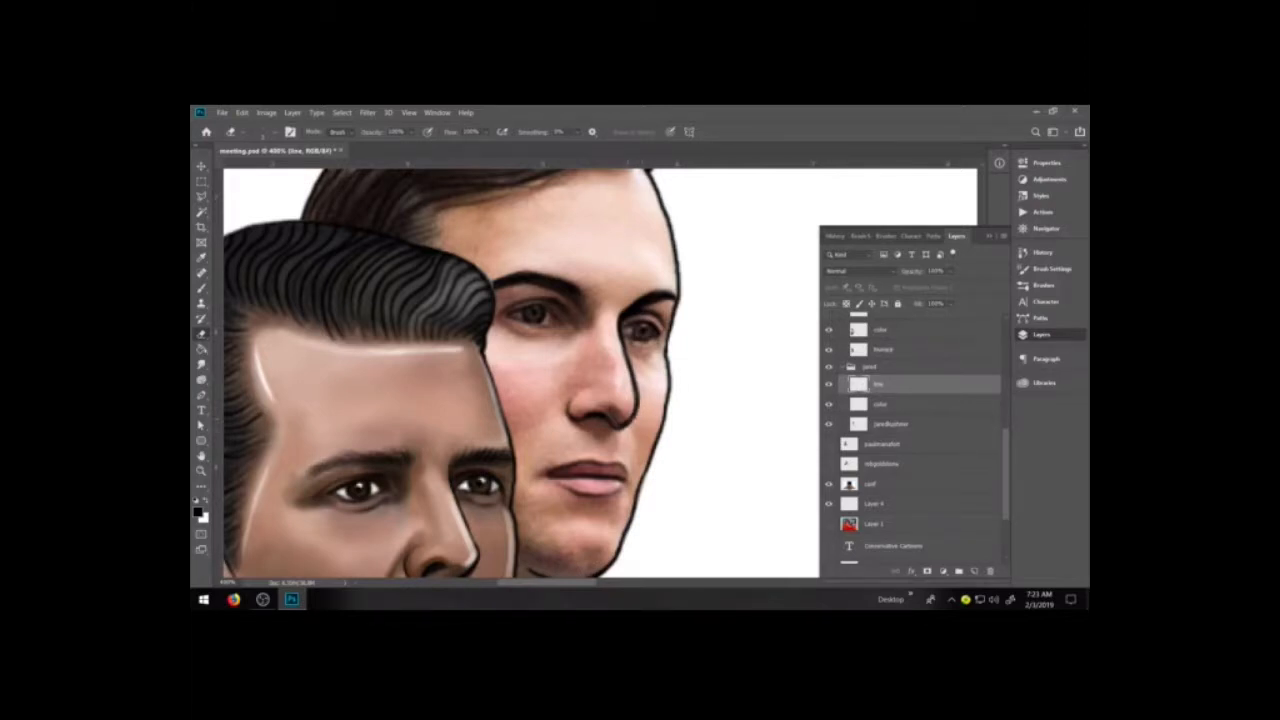
{"action": "mouse_move", "coordinate": [633, 368]}
{"action": "left_mouse_down"}
{"action": "mouse_move", "coordinate": [621, 333]}
{"action": "mouse_move", "coordinate": [628, 352]}
{"action": "left_mouse_up"}
{"action": "left_click_drag", "start_coordinate": [609, 431], "coordinate": [636, 410]}
{"action": "key", "text": "b"}
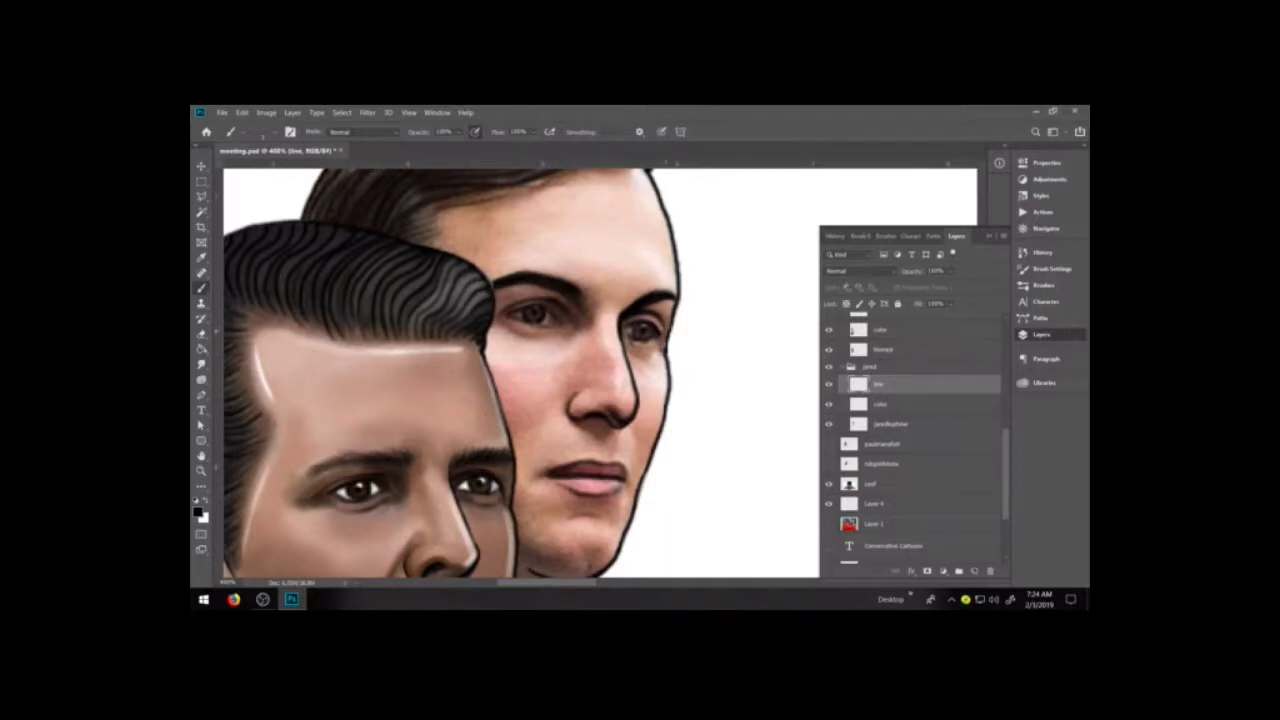
- Try inking a short contour line below the outer corner of the far eye
{"action": "left_click_drag", "start_coordinate": [662, 333], "coordinate": [665, 354]}
{"action": "left_click_drag", "start_coordinate": [664, 350], "coordinate": [668, 364]}
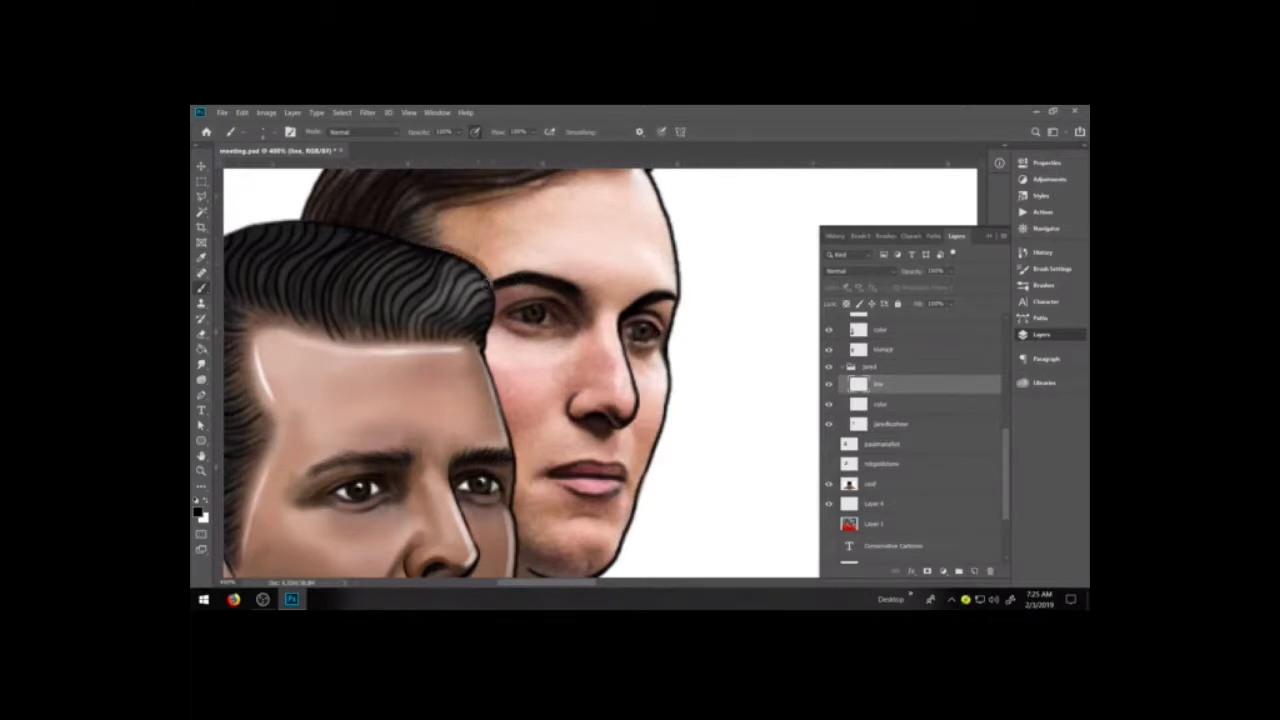
{"action": "key", "text": "ctrl+z"}
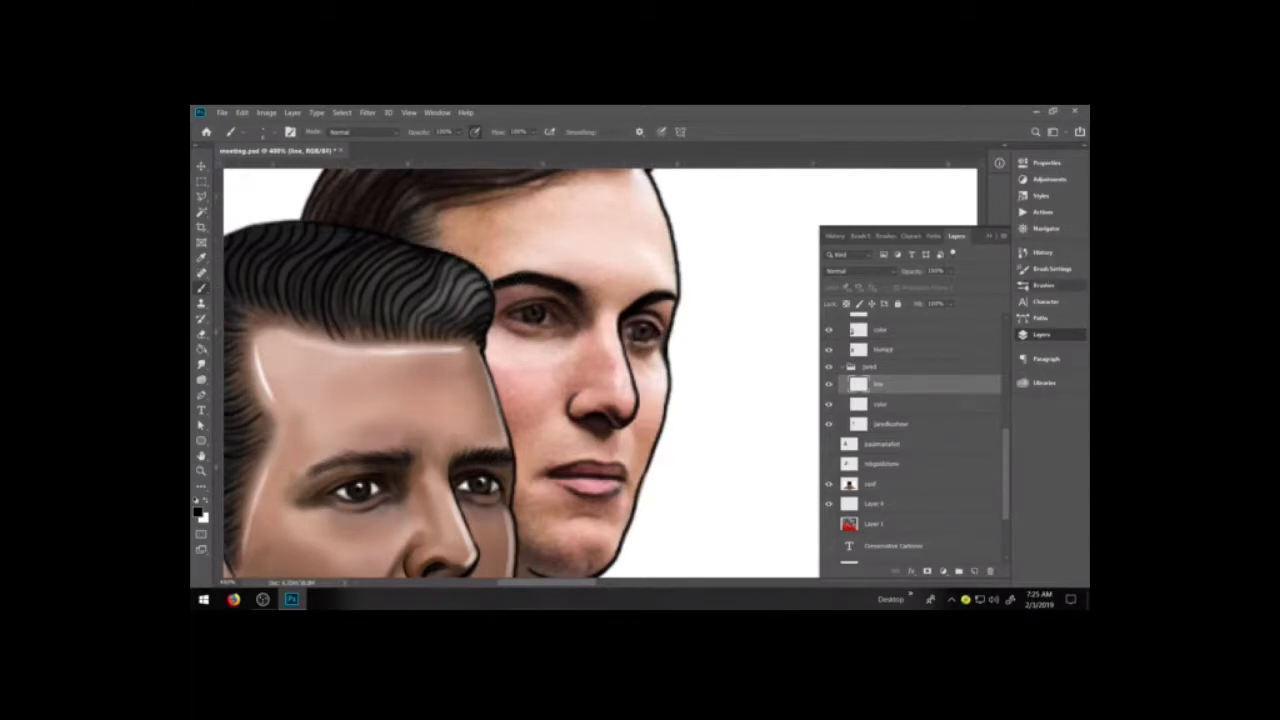
- Choose the soft brush preset and shade the rear man's temple beside the front man's hair
{"action": "left_click", "coordinate": [1043, 285]}
{"action": "left_click", "coordinate": [865, 424]}
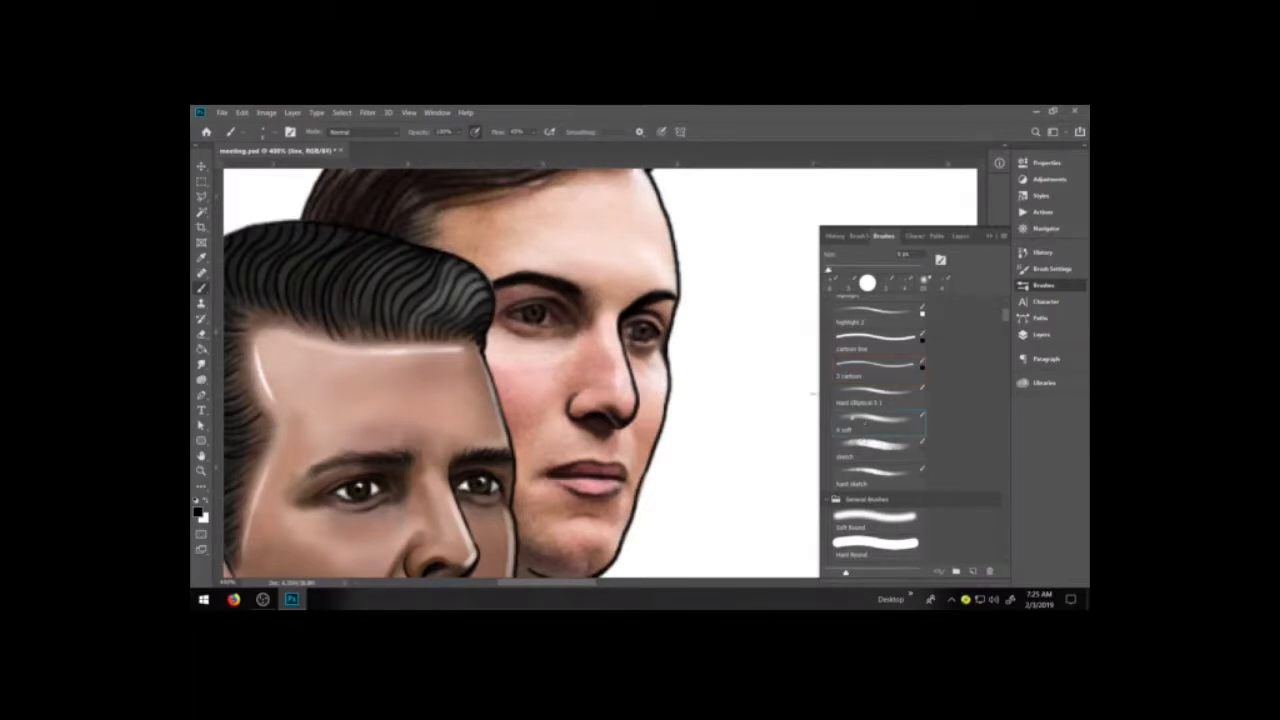
{"action": "mouse_move", "coordinate": [402, 238]}
{"action": "left_mouse_down"}
{"action": "mouse_move", "coordinate": [467, 262]}
{"action": "mouse_move", "coordinate": [491, 312]}
{"action": "left_mouse_up"}
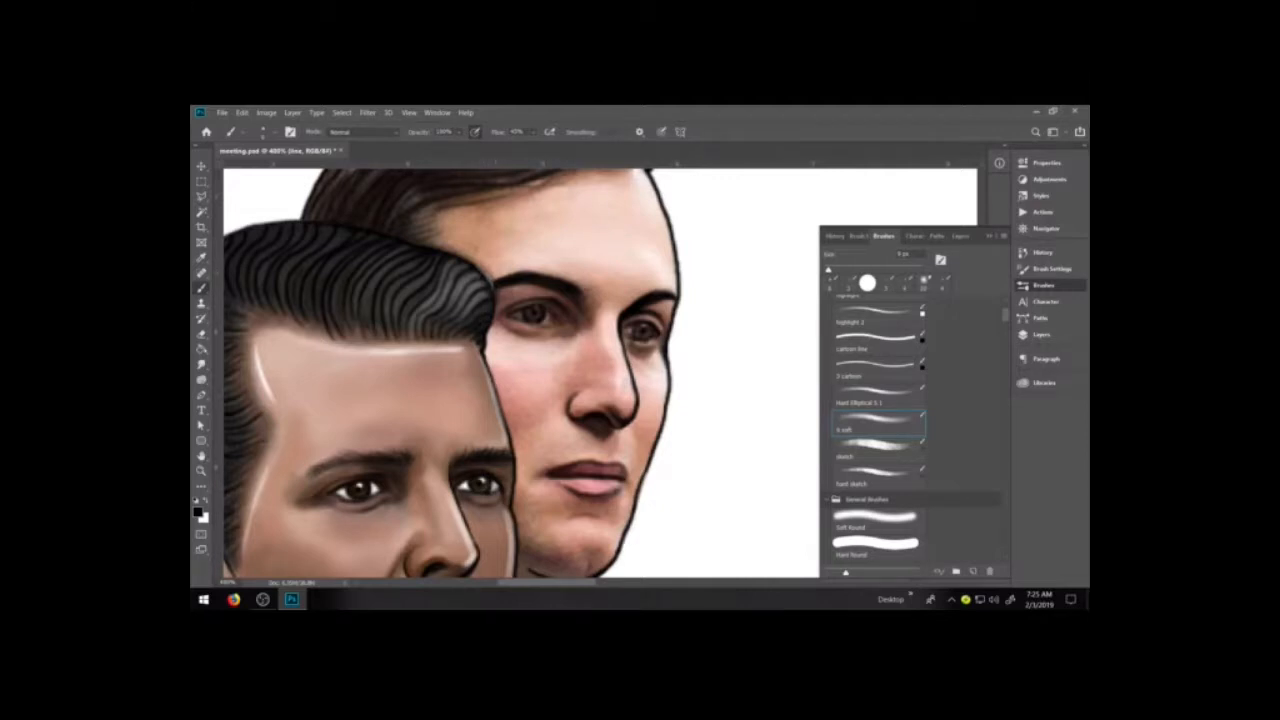
{"action": "key", "text": "e"}
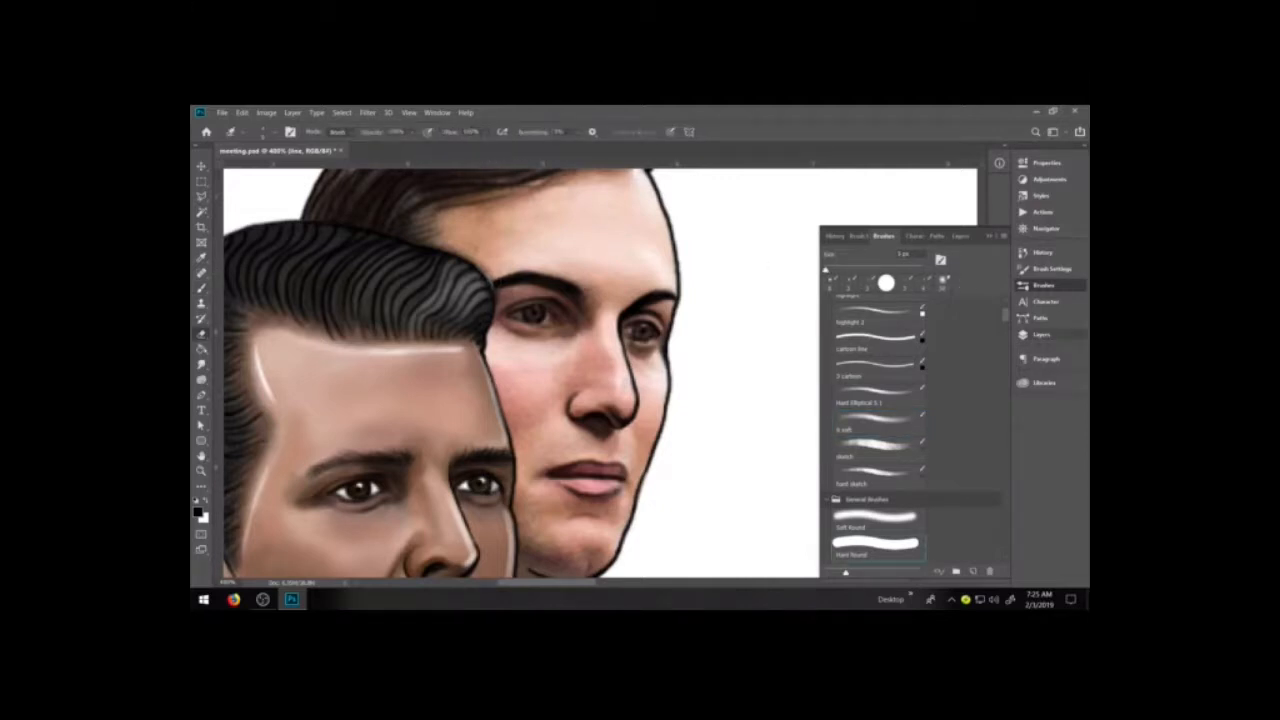
- Select the color layer in the rear man's layer group and show the color libraries
{"action": "key", "text": "F7"}
{"action": "left_click", "coordinate": [899, 350]}
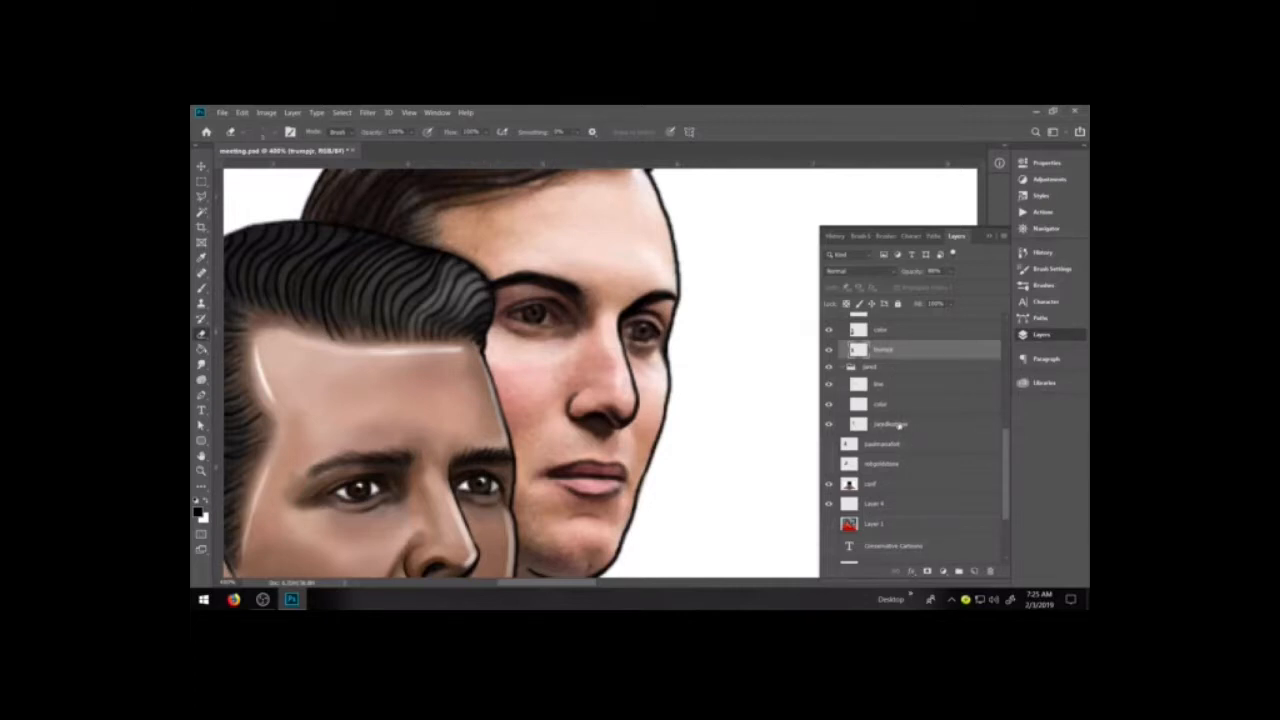
{"action": "left_click", "coordinate": [898, 405]}
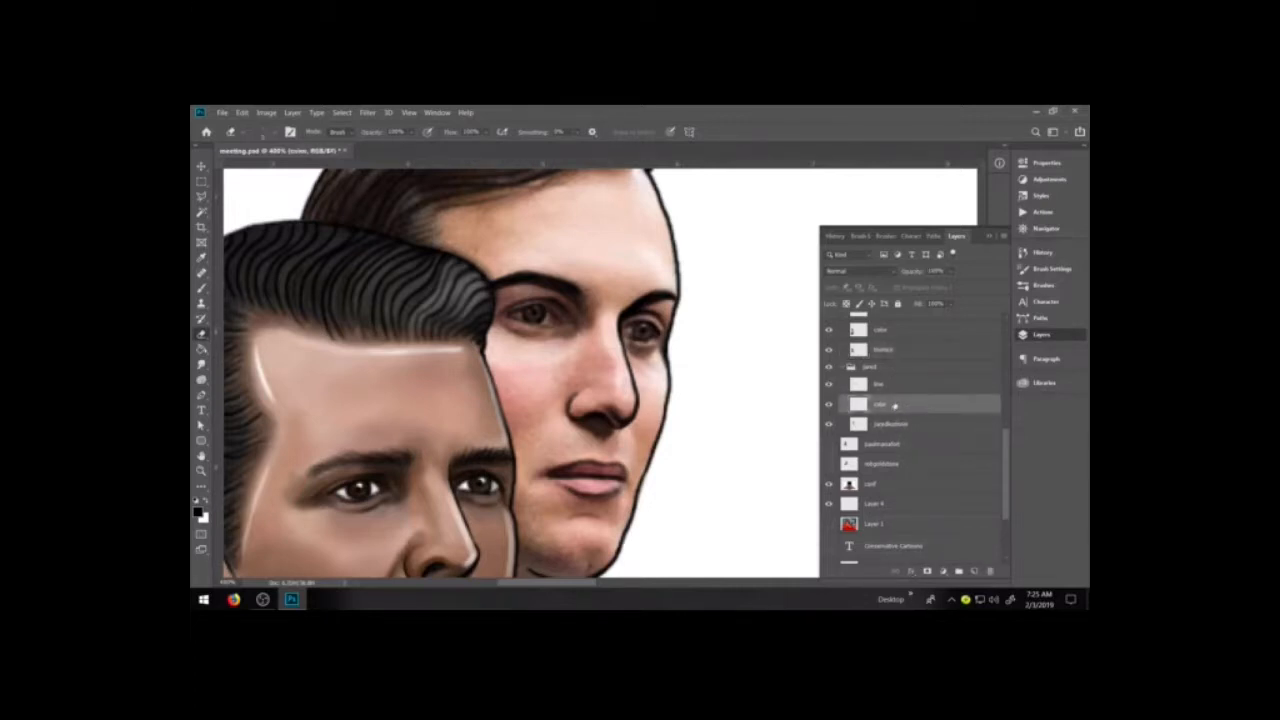
{"action": "left_click", "coordinate": [1043, 383]}
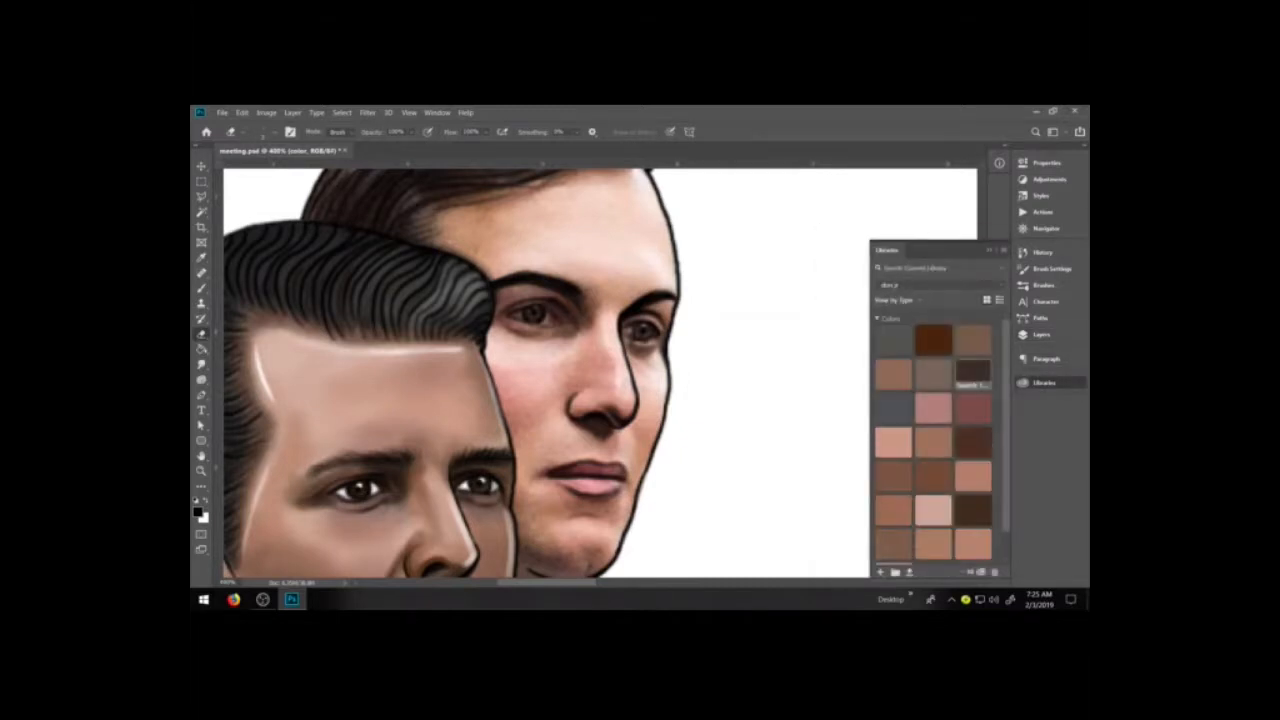
{"action": "left_click", "coordinate": [1003, 250]}
{"action": "left_click", "coordinate": [925, 263]}
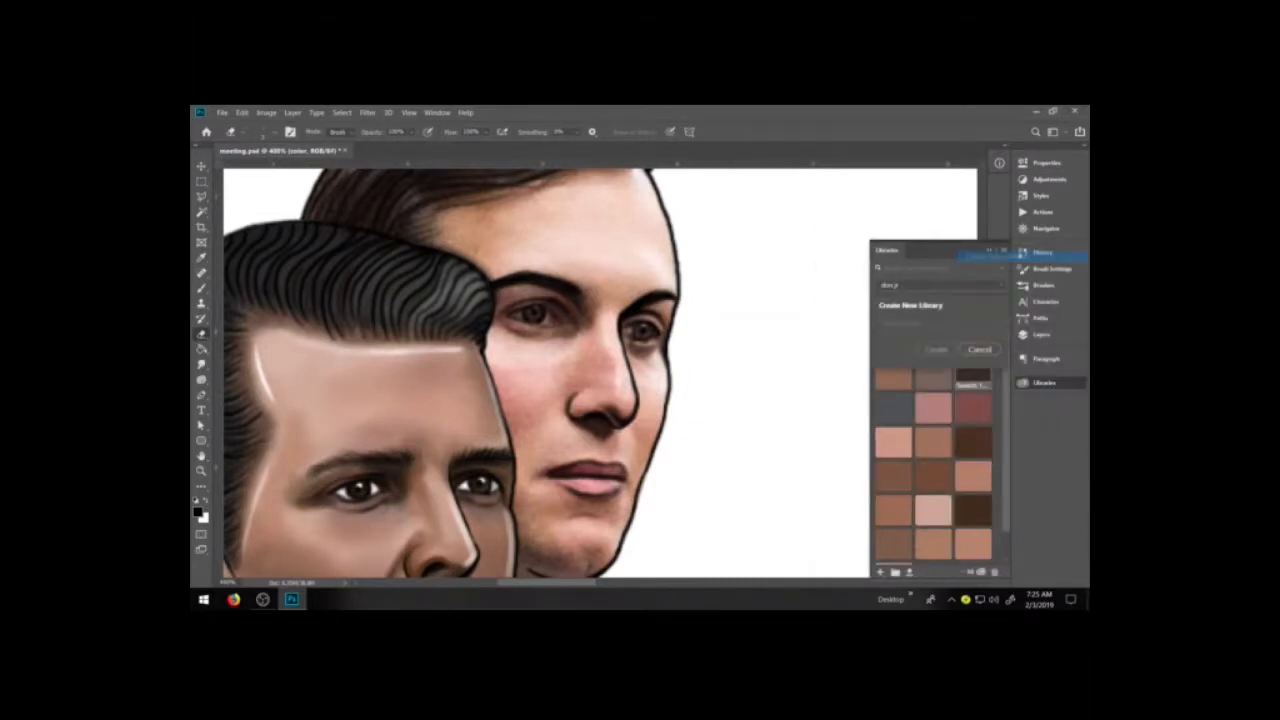
{"action": "left_click", "coordinate": [979, 349]}
- Create a new library named "jared" for the rear man's skin colors
{"action": "left_click", "coordinate": [1003, 250]}
{"action": "left_click", "coordinate": [995, 260]}
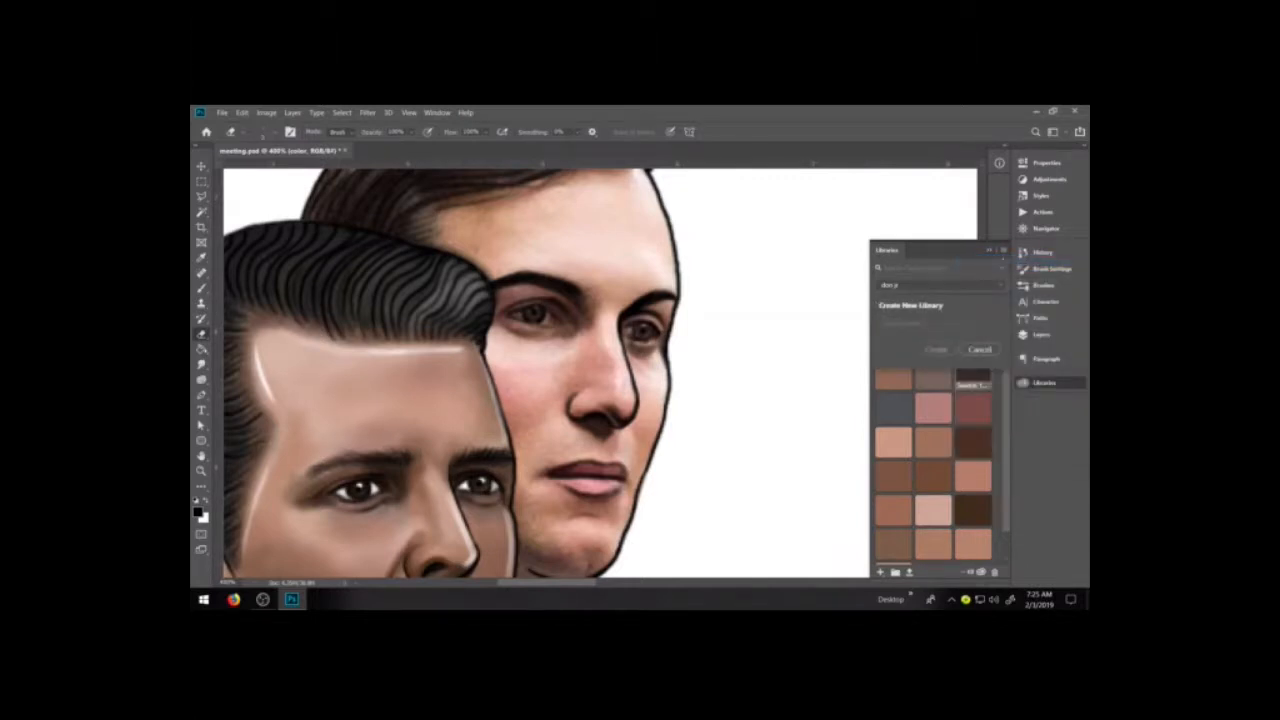
{"action": "type", "text": "jared"}
{"action": "key", "text": "Return"}
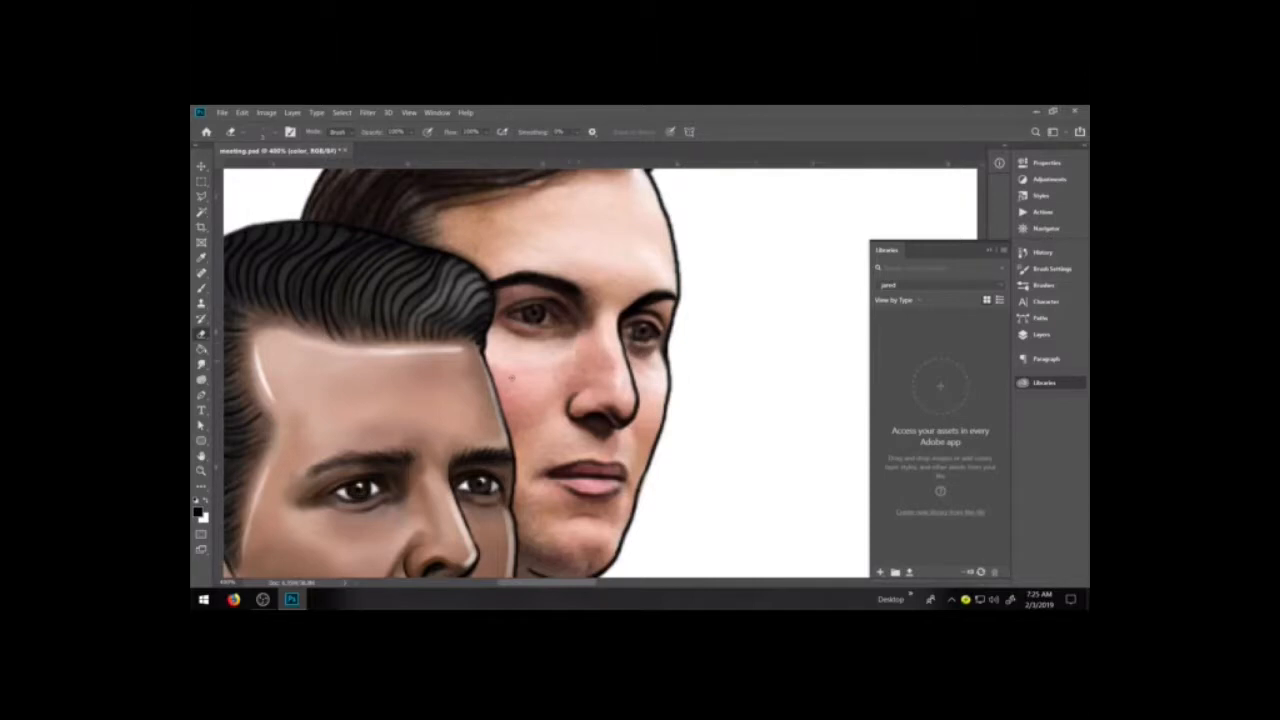
- Sample the light pink of the rear man's cheek and the salmon tone #d59486, adding both as swatches to the jared library
{"action": "key", "text": "i"}
{"action": "left_click", "coordinate": [545, 362]}
{"action": "left_click", "coordinate": [198, 512]}
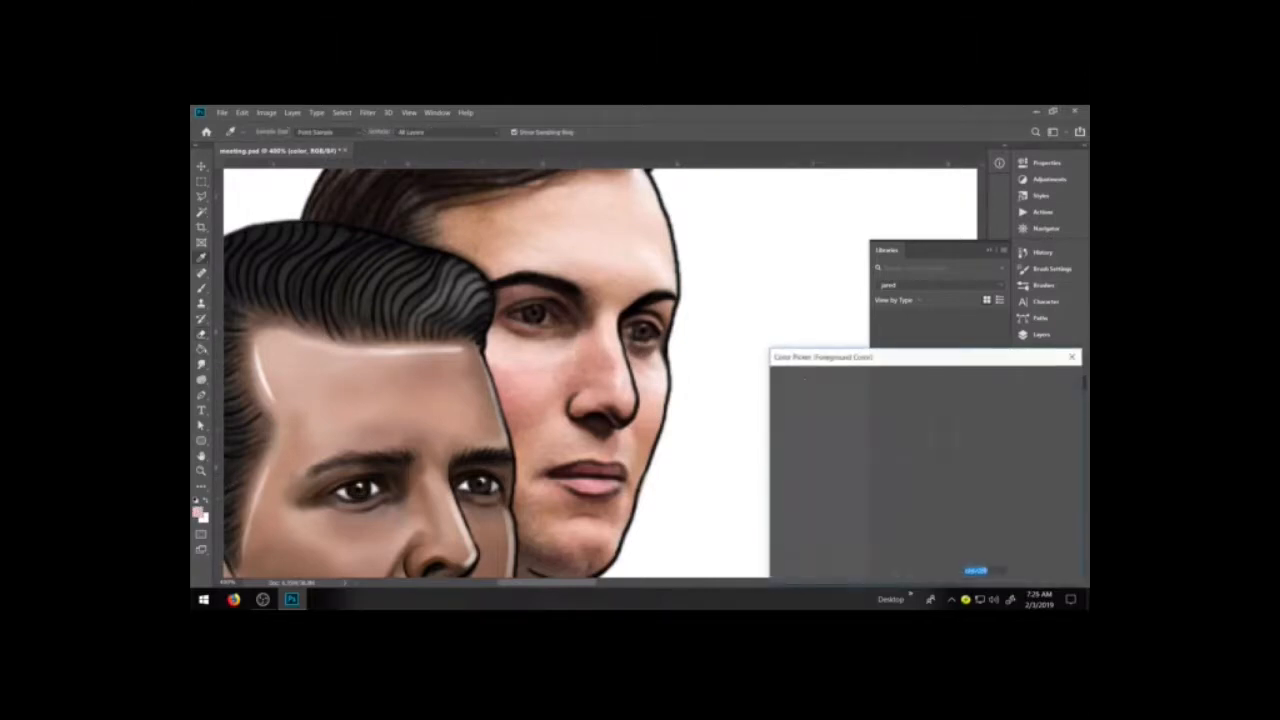
{"action": "left_click", "coordinate": [1042, 424]}
{"action": "left_click", "coordinate": [762, 268]}
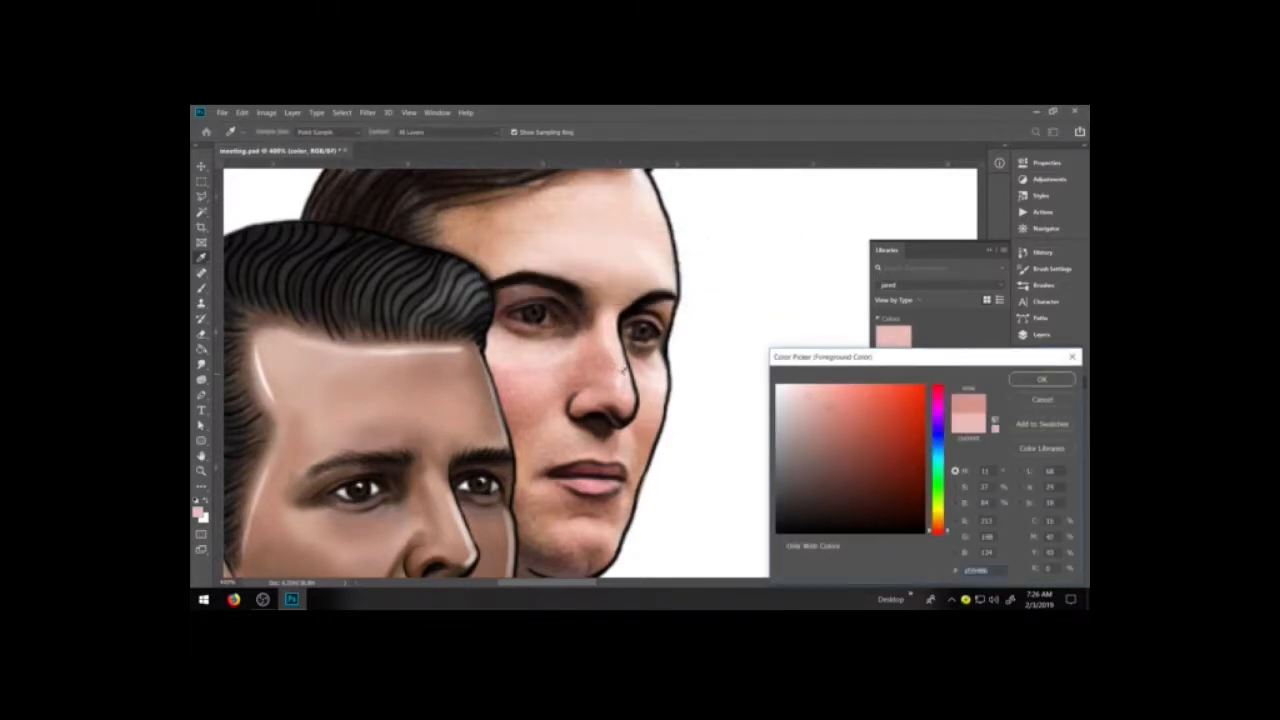
{"action": "left_click", "coordinate": [1042, 424]}
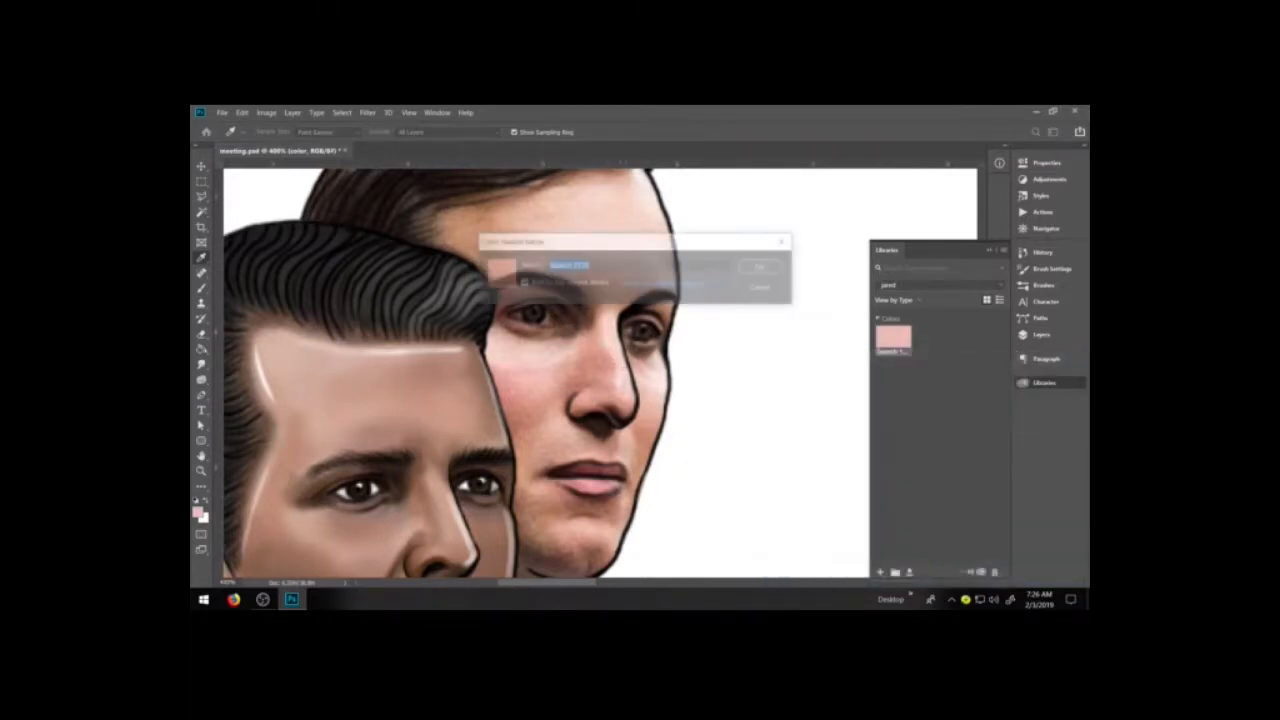
{"action": "left_click", "coordinate": [762, 268]}
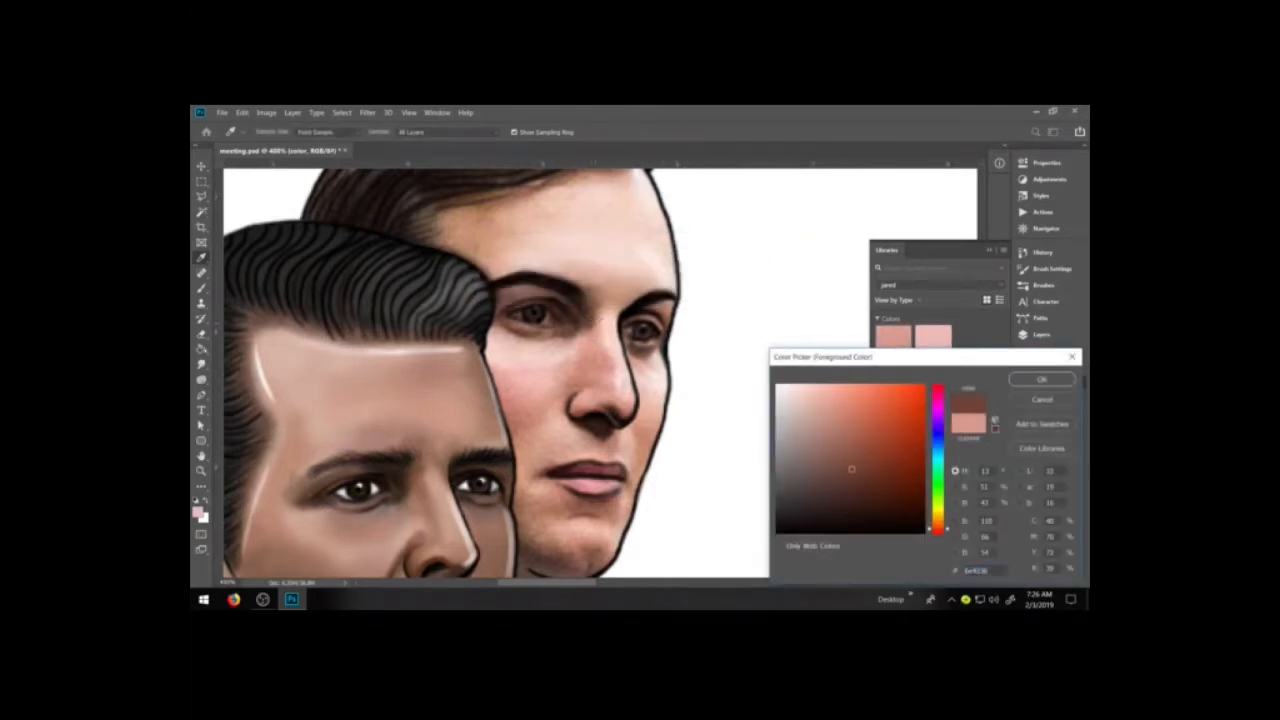
- Sample the dark brown #6e4236 and the medium brown #93634f and add both as library swatches
{"action": "left_click", "coordinate": [1042, 424]}
{"action": "left_click", "coordinate": [761, 267]}
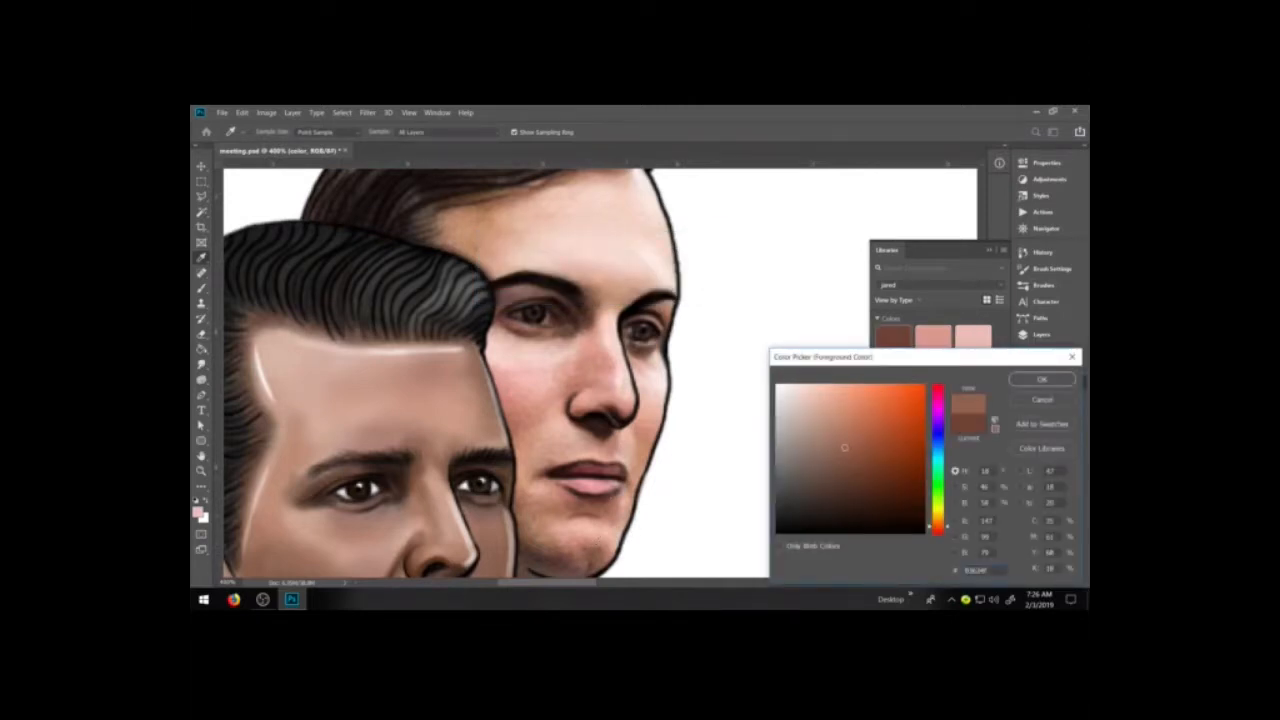
{"action": "left_click", "coordinate": [1042, 424]}
{"action": "left_click", "coordinate": [759, 266]}
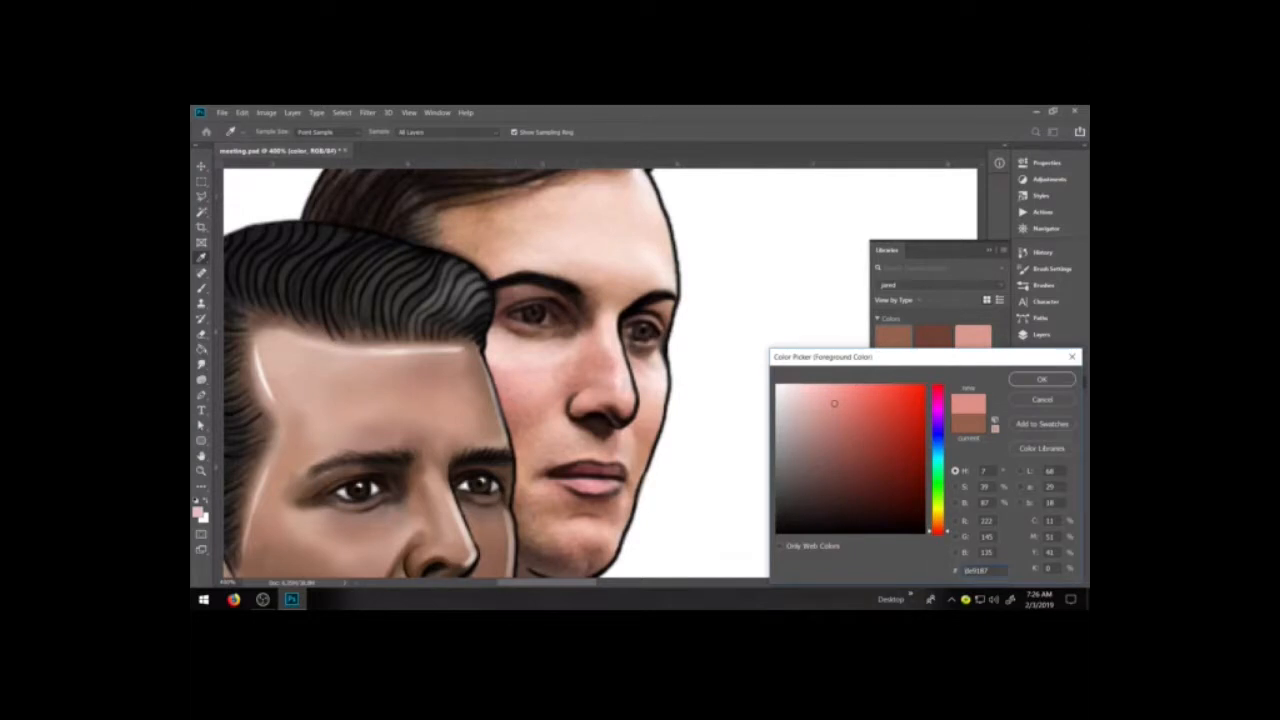
- Add the sampled pink #de9187 and the reddish brown #824d40 to the library as swatches
{"action": "left_click", "coordinate": [1042, 424]}
{"action": "left_click", "coordinate": [762, 268]}
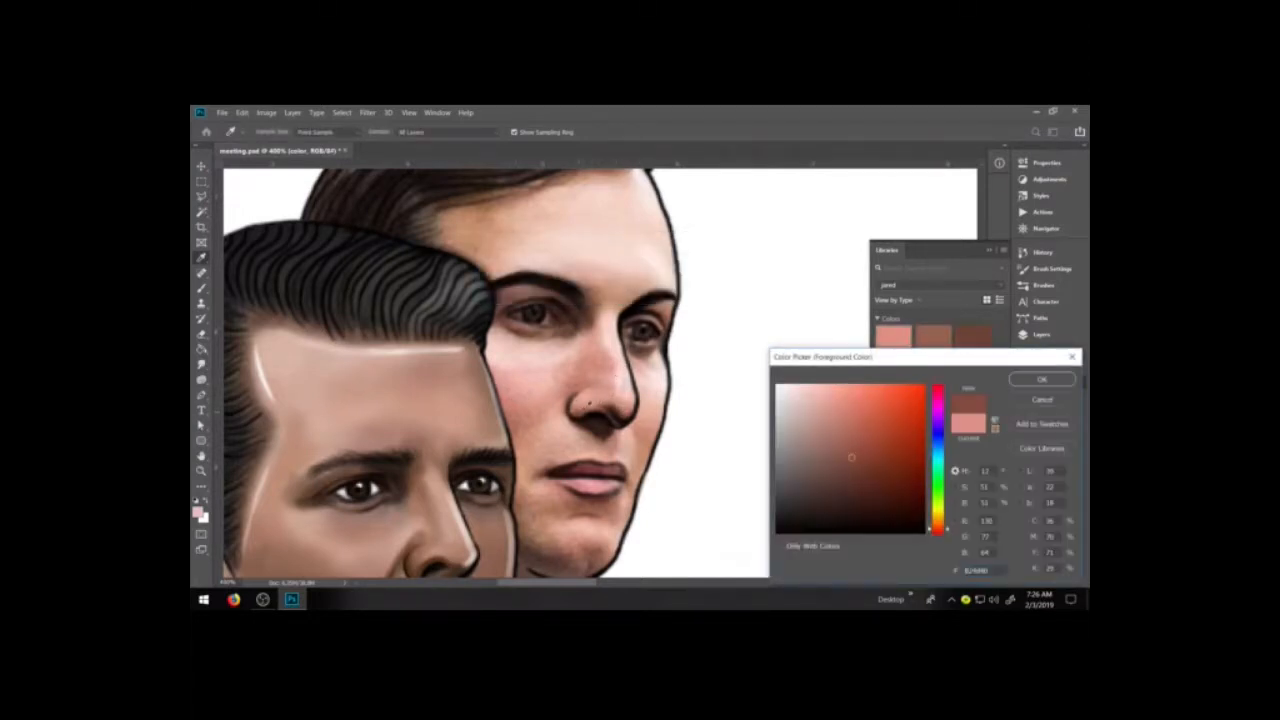
{"action": "left_click", "coordinate": [1042, 424]}
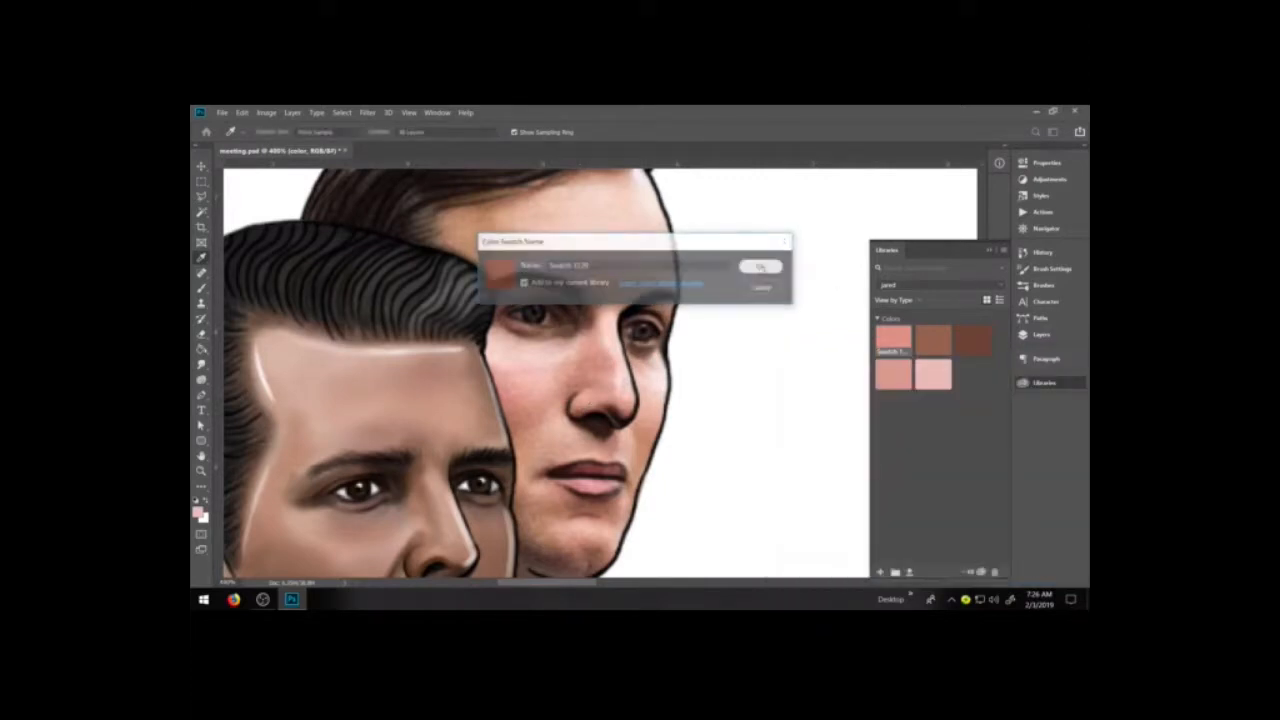
{"action": "left_click", "coordinate": [762, 268]}
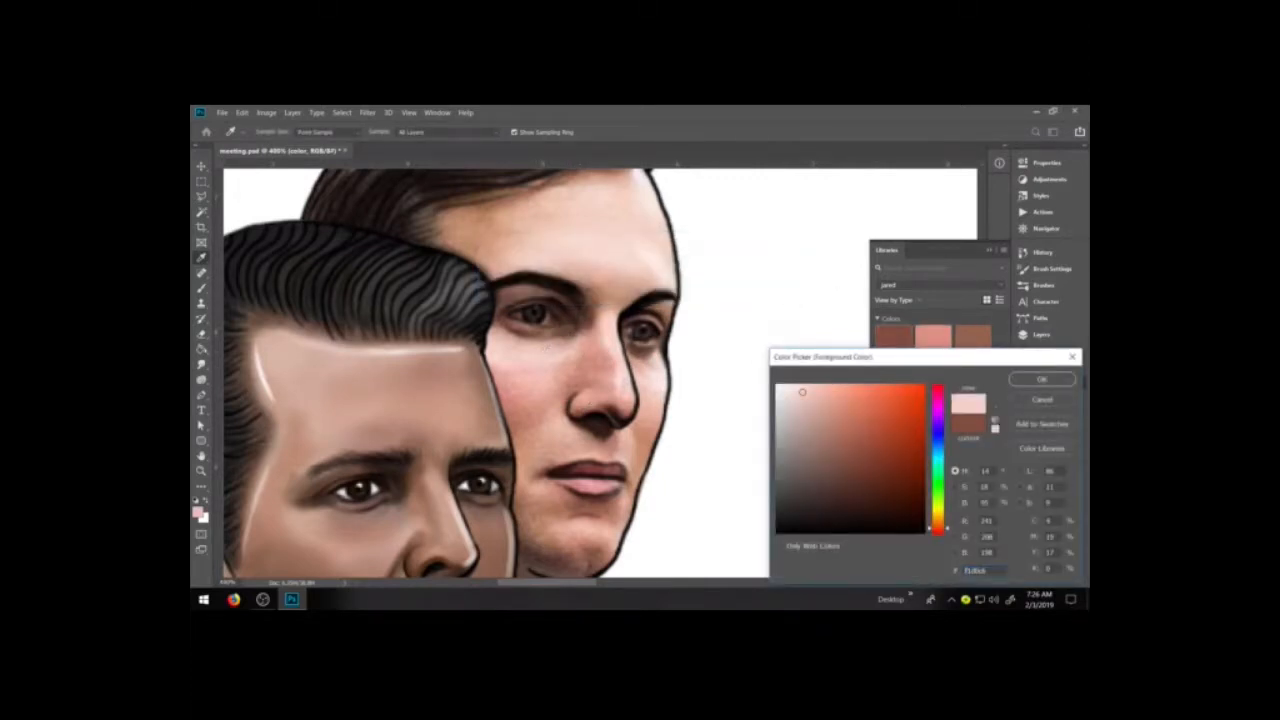
- Add swatches for the light skin tones #f1d0c6 and #f3d7c9 and the tan #d79f84, then close the Color Picker
{"action": "left_click", "coordinate": [1042, 424]}
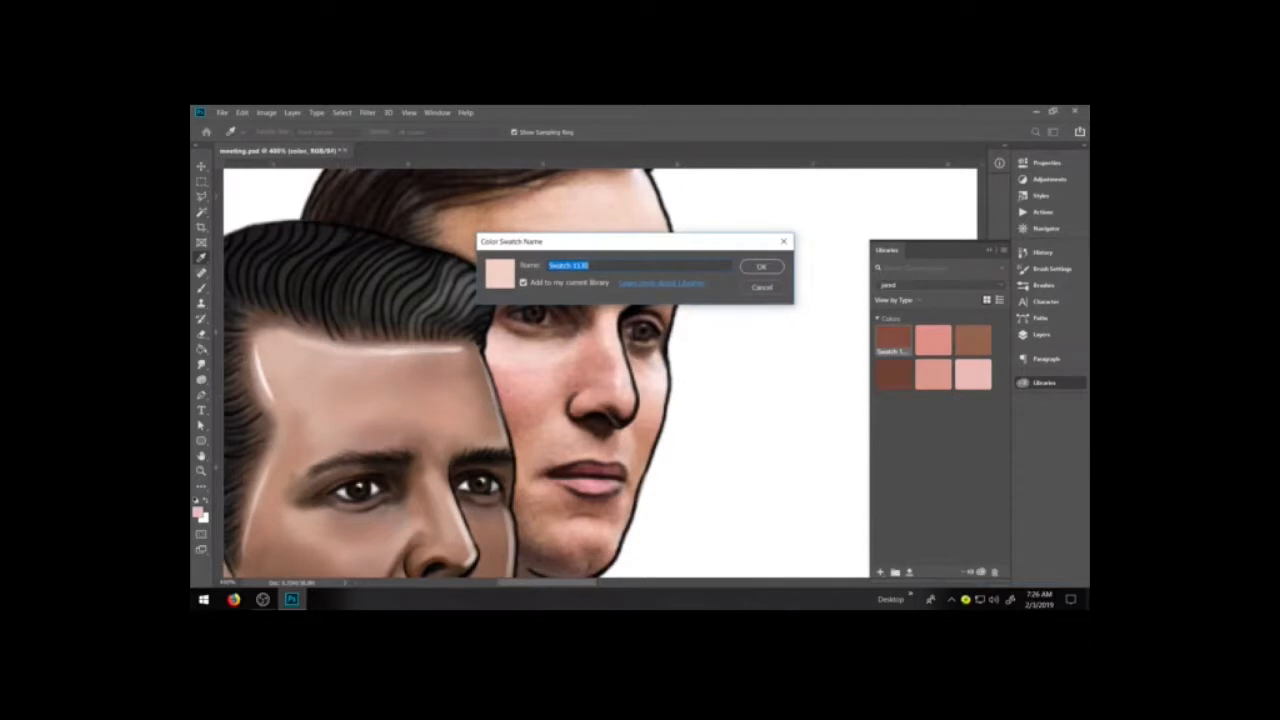
{"action": "left_click", "coordinate": [761, 266]}
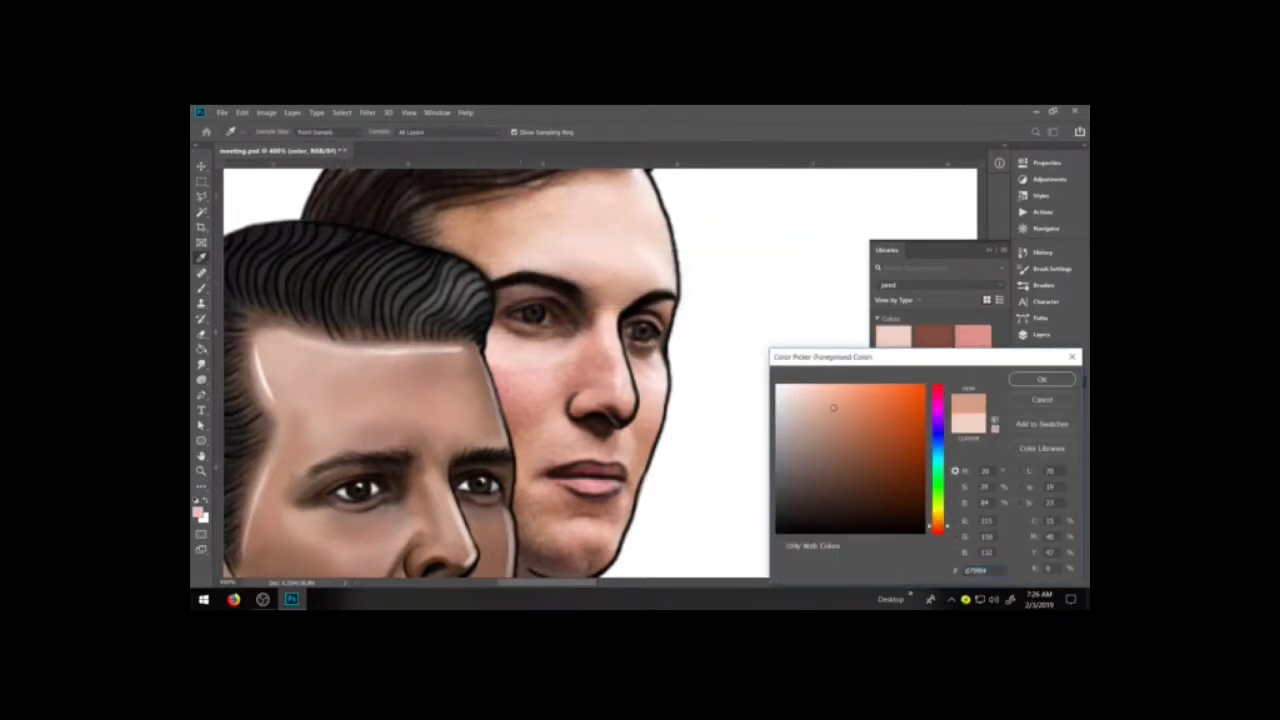
{"action": "left_click", "coordinate": [1042, 424]}
{"action": "left_click", "coordinate": [760, 264]}
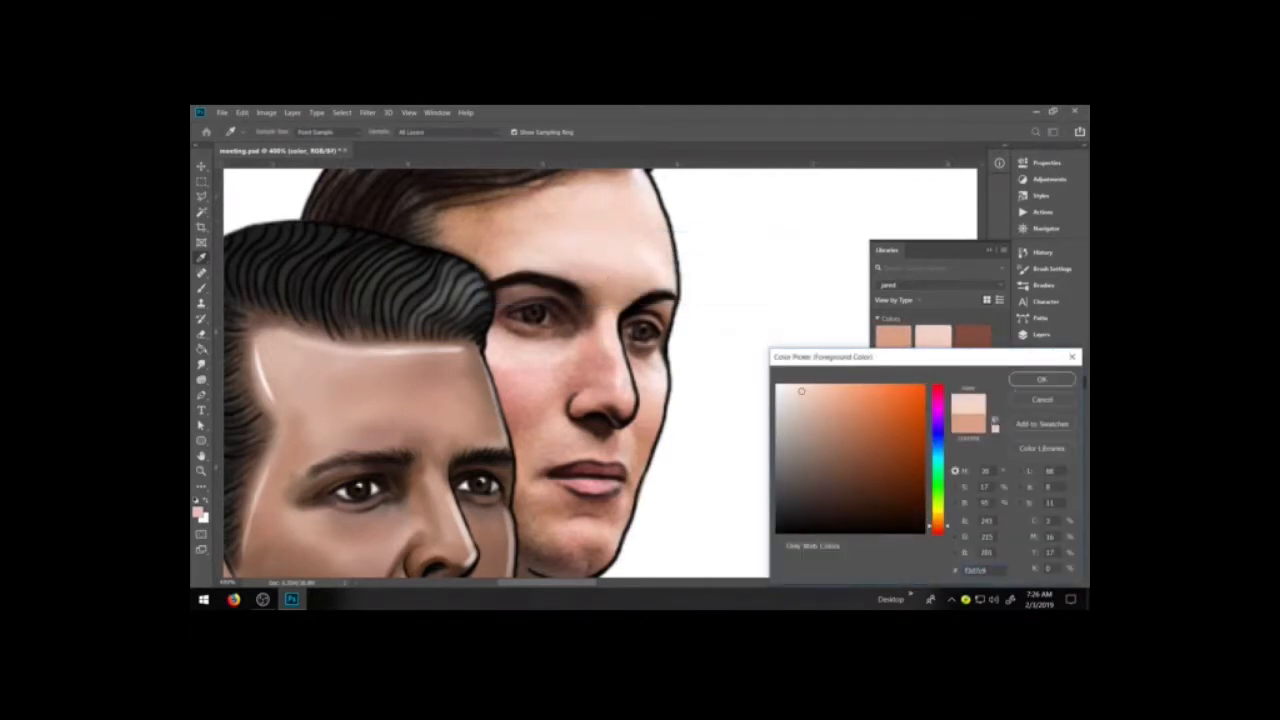
{"action": "left_click", "coordinate": [1042, 424]}
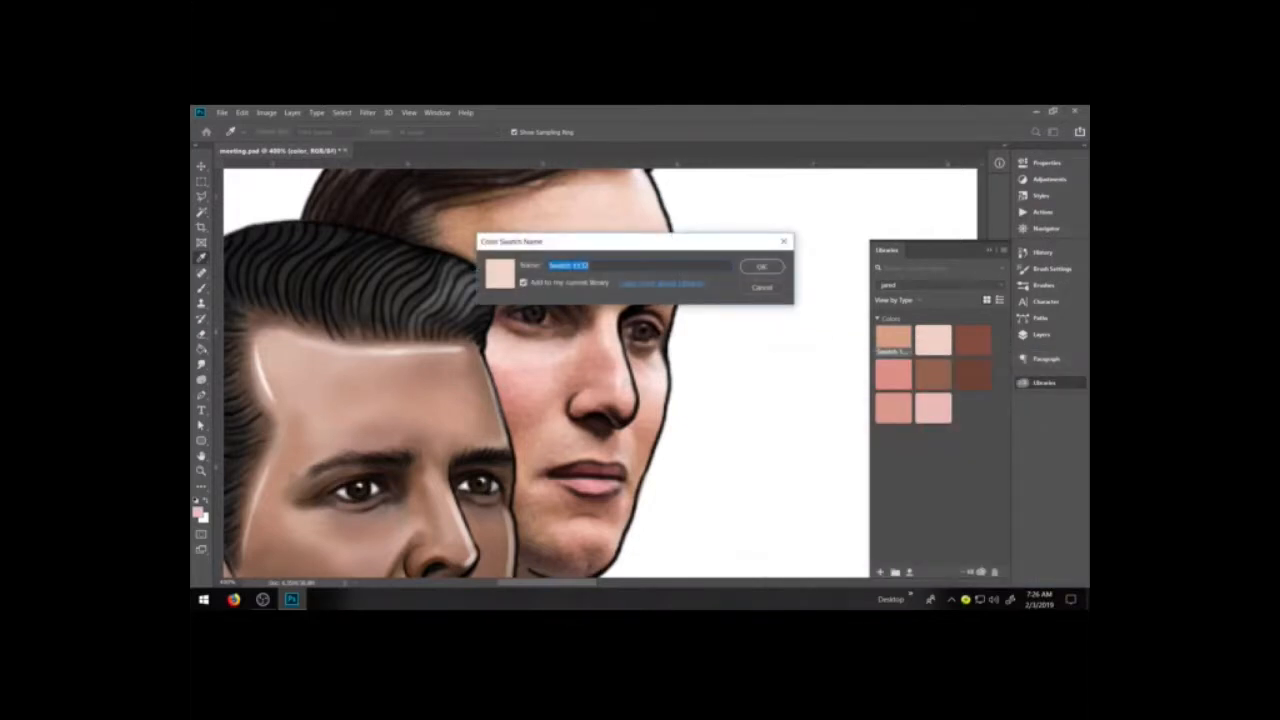
{"action": "left_click", "coordinate": [760, 266]}
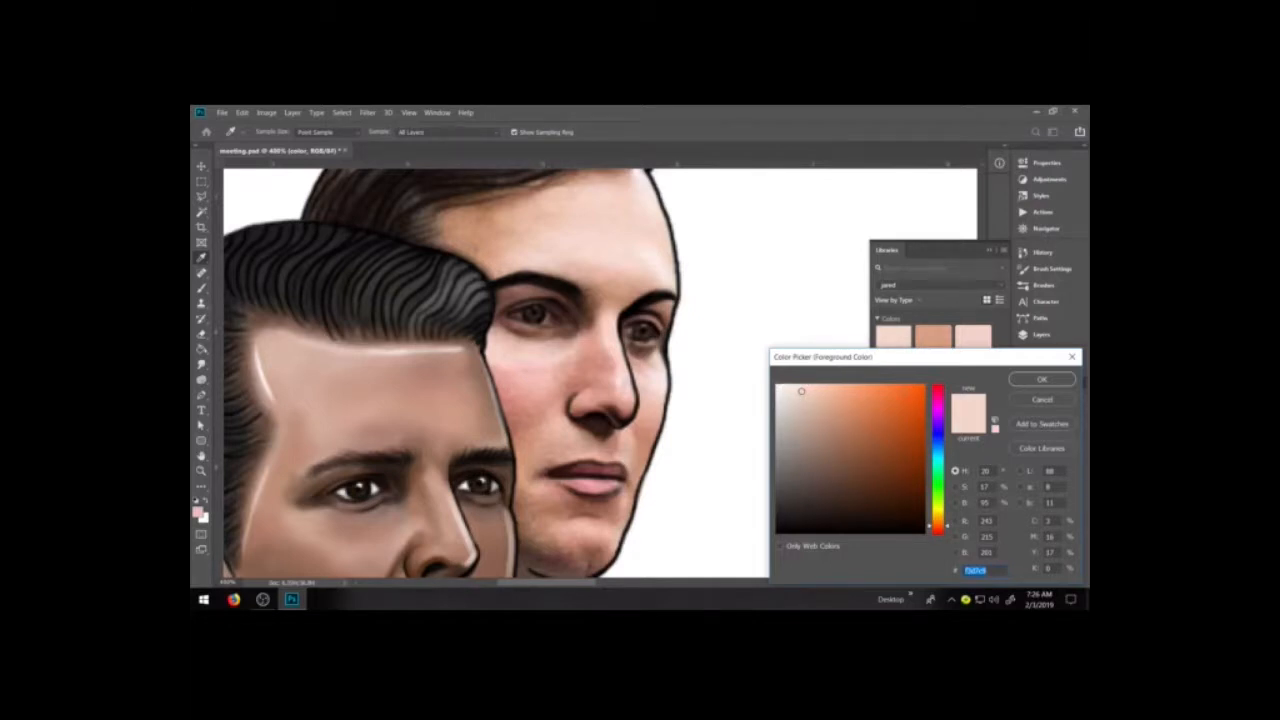
{"action": "left_click", "coordinate": [1024, 400]}
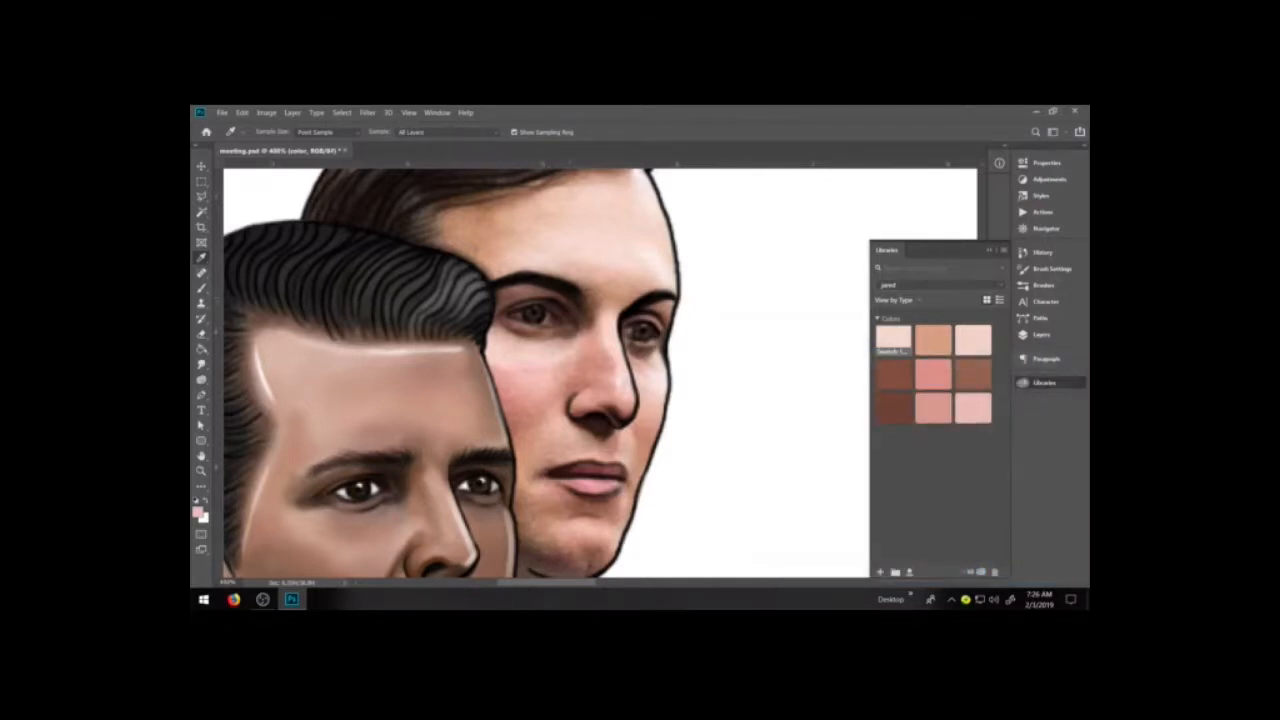
- Sample #cd907e from the rear man's cheek beside the nose and the muted brown #a37d6f, adding both to the library
{"action": "left_click", "coordinate": [580, 363]}
{"action": "left_click", "coordinate": [198, 512]}
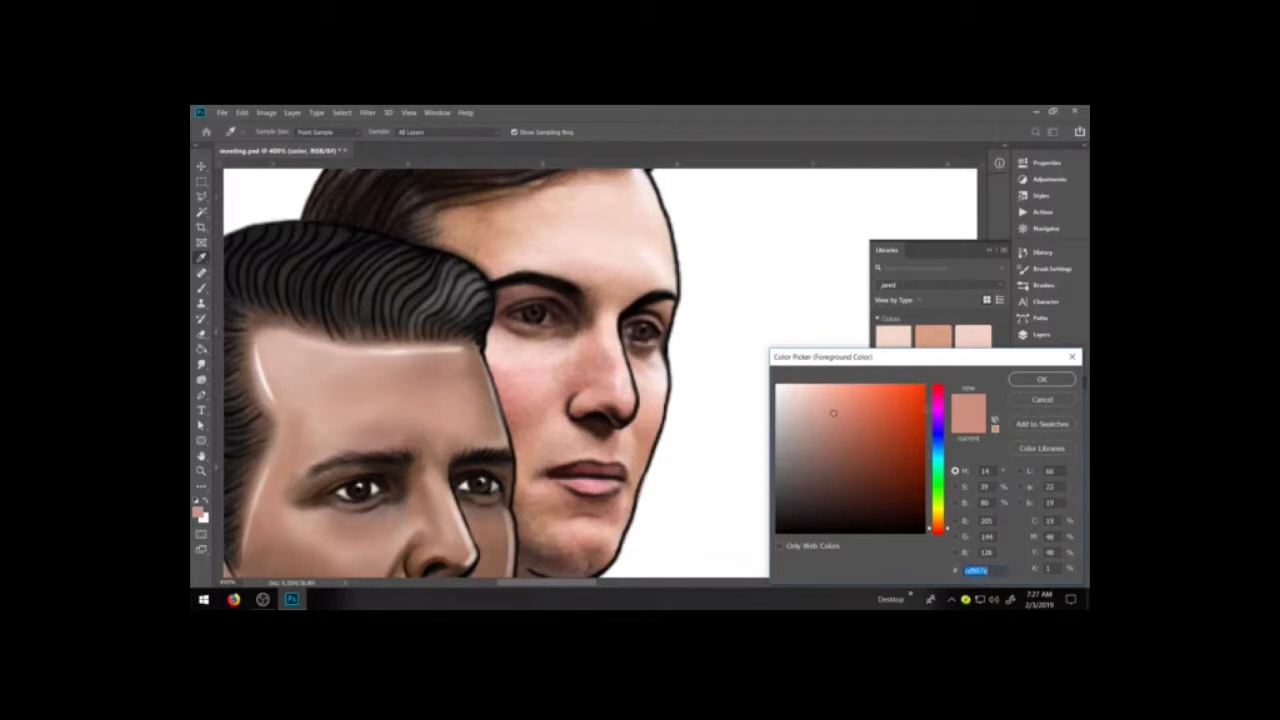
{"action": "left_click", "coordinate": [1042, 424]}
{"action": "left_click", "coordinate": [762, 267]}
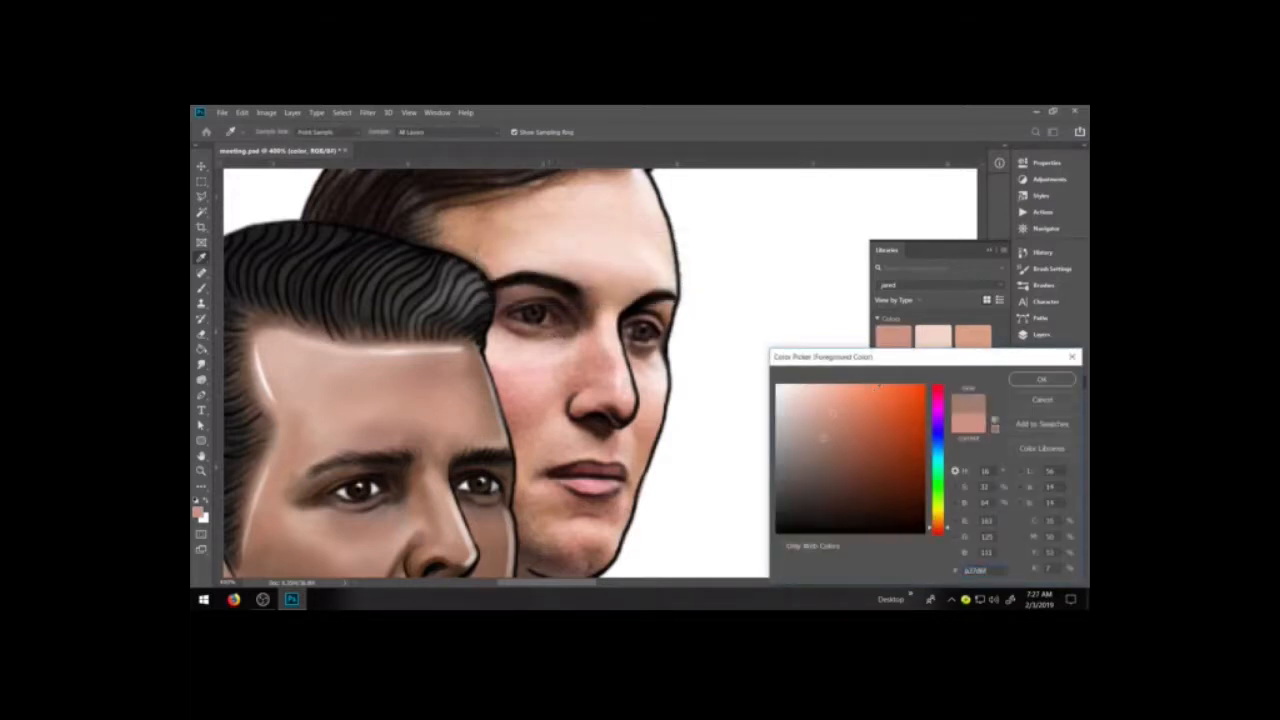
{"action": "left_click", "coordinate": [1042, 424]}
{"action": "left_click", "coordinate": [762, 267]}
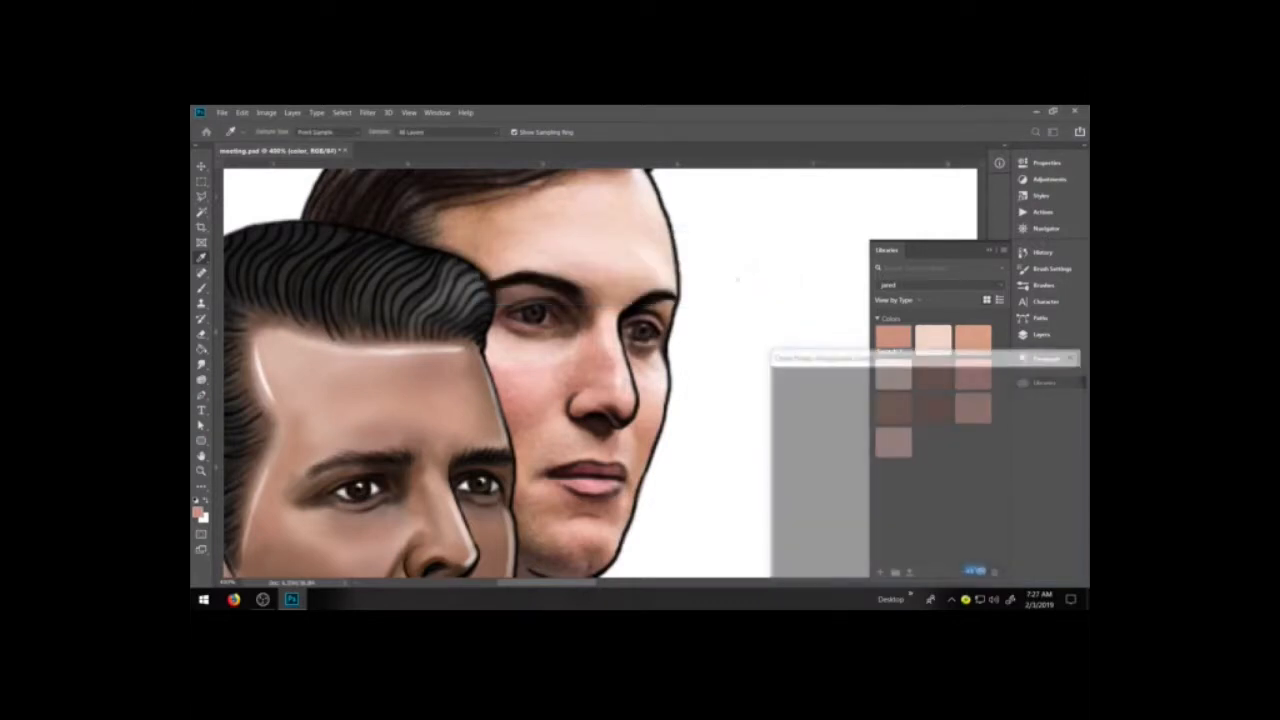
- Add three more sampled skin swatches to the library: a reddish brown, a tan and the peach #d39b7d
{"action": "left_click", "coordinate": [1042, 424]}
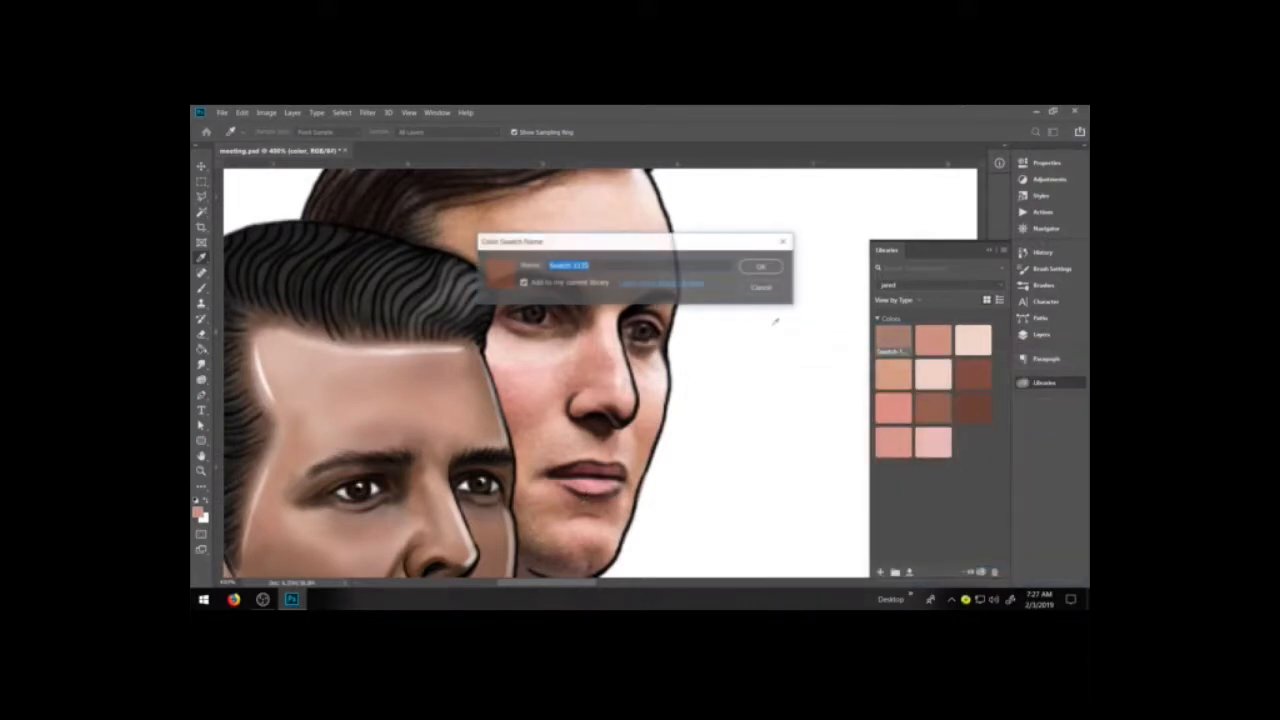
{"action": "left_click", "coordinate": [762, 267]}
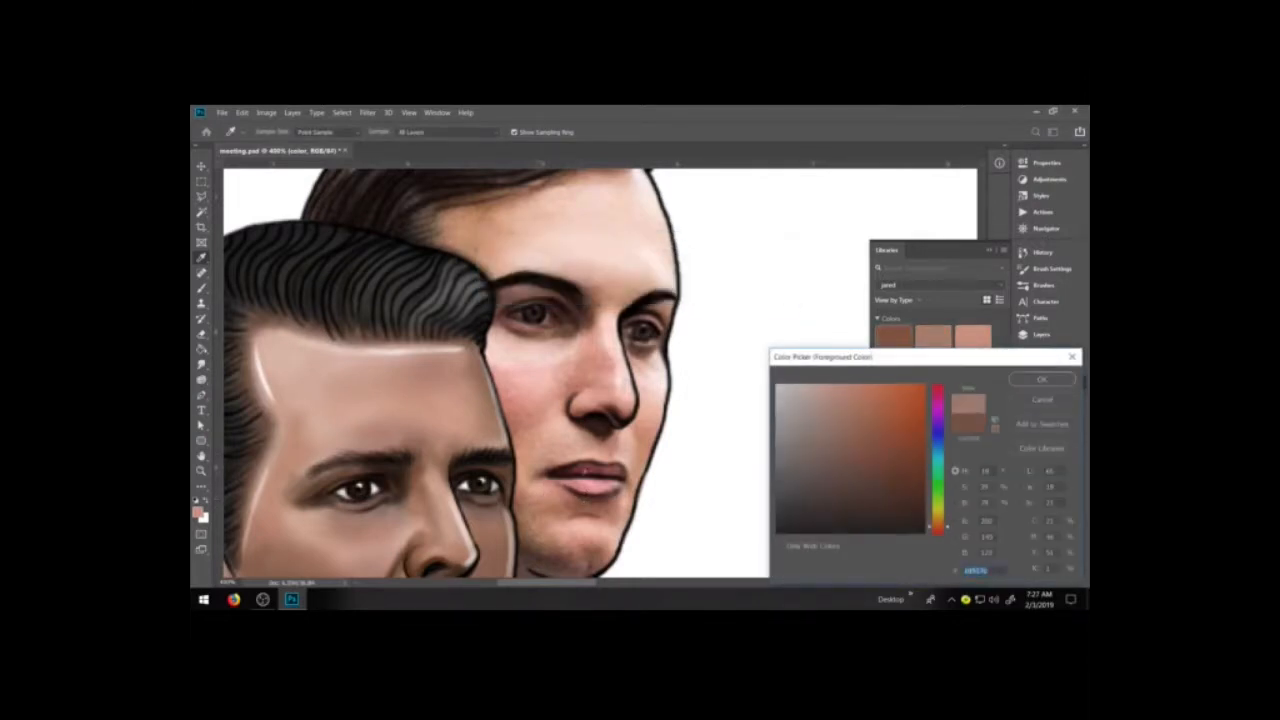
{"action": "left_click", "coordinate": [1042, 424]}
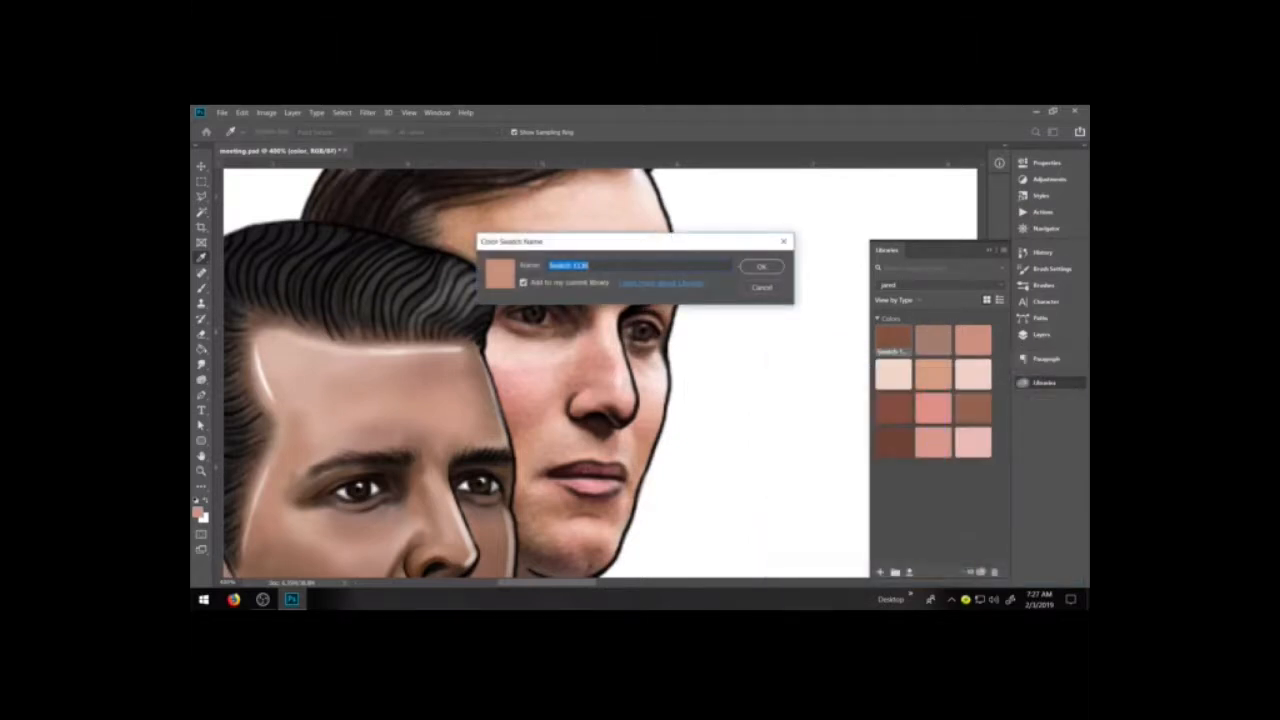
{"action": "key", "text": "Return"}
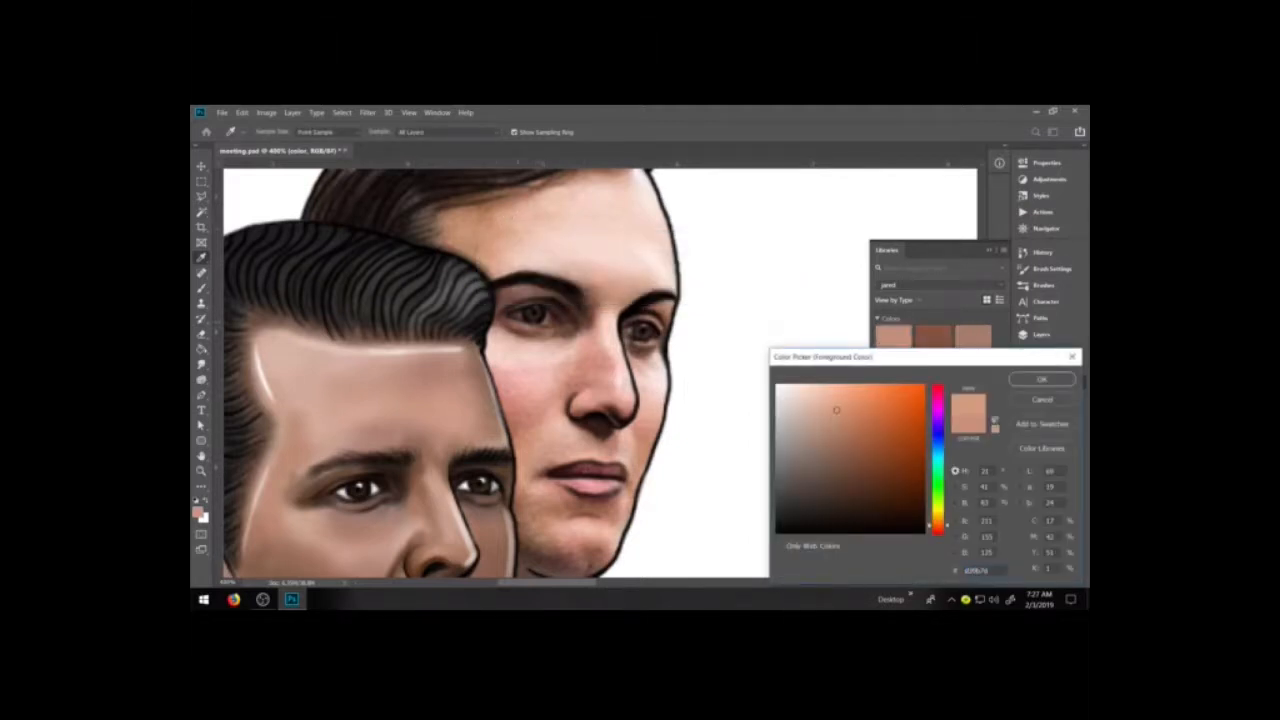
{"action": "left_click", "coordinate": [1042, 424]}
{"action": "key", "text": "Return"}
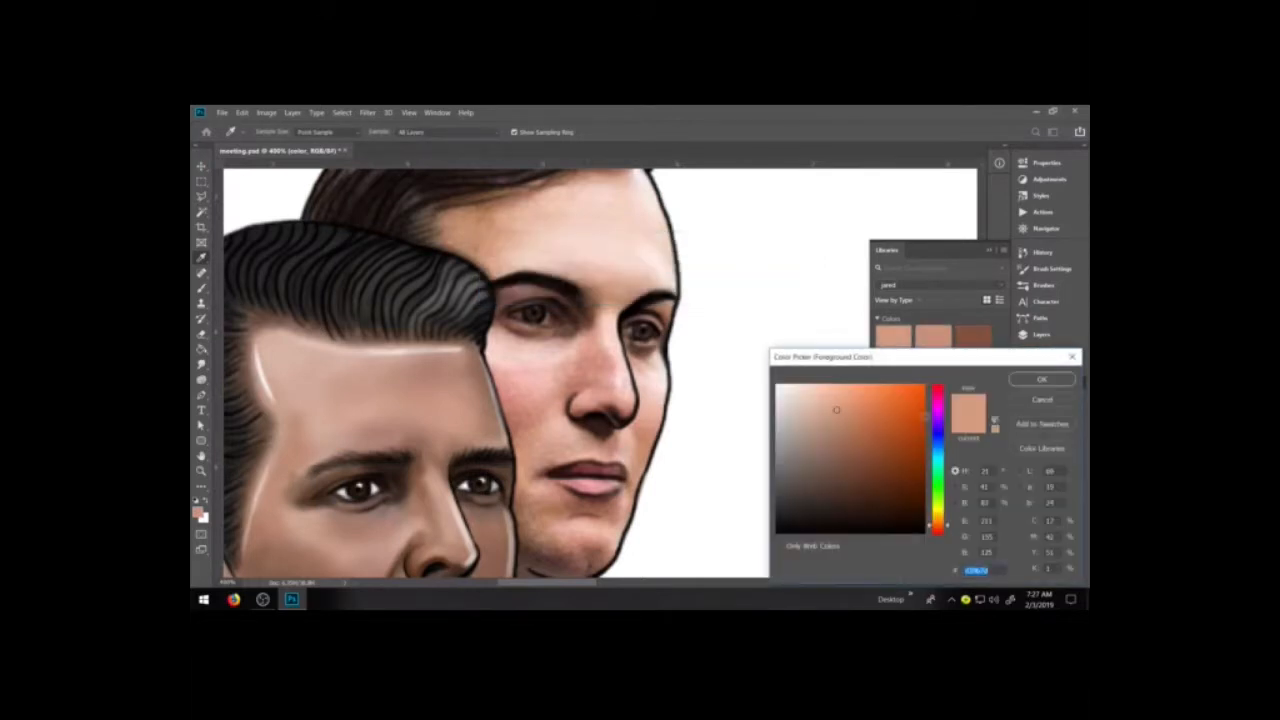
- Sample the light tone #eccabe from the rear man's forehead and #ae7560 from his nose, adding both to the library
{"action": "left_click", "coordinate": [631, 187]}
{"action": "left_click", "coordinate": [1042, 423]}
{"action": "key", "text": "Return"}
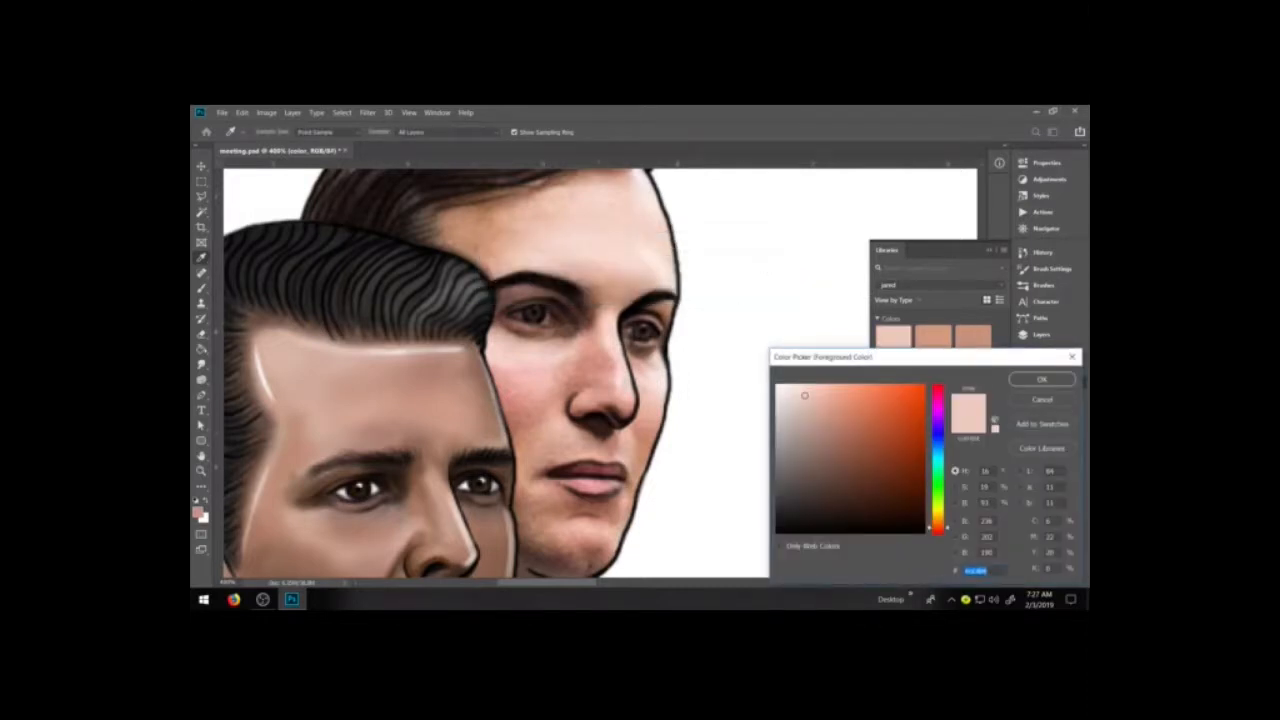
{"action": "left_click", "coordinate": [611, 408]}
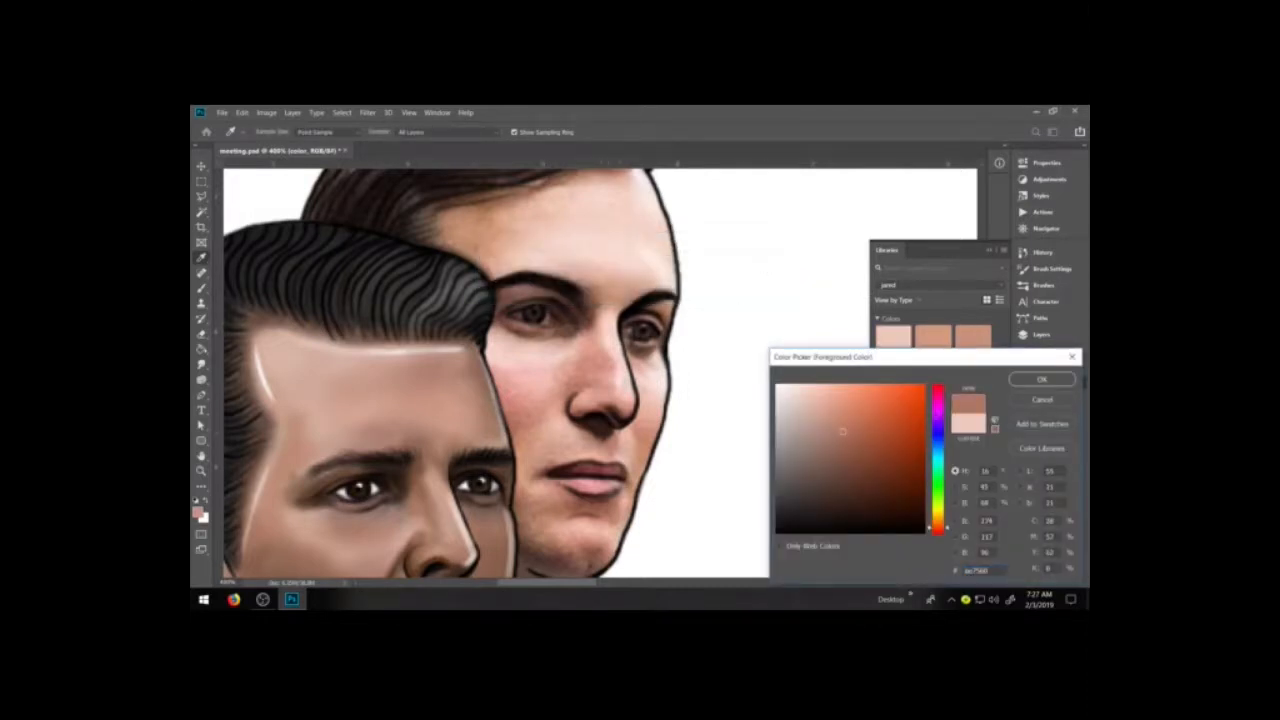
{"action": "left_click", "coordinate": [1040, 424]}
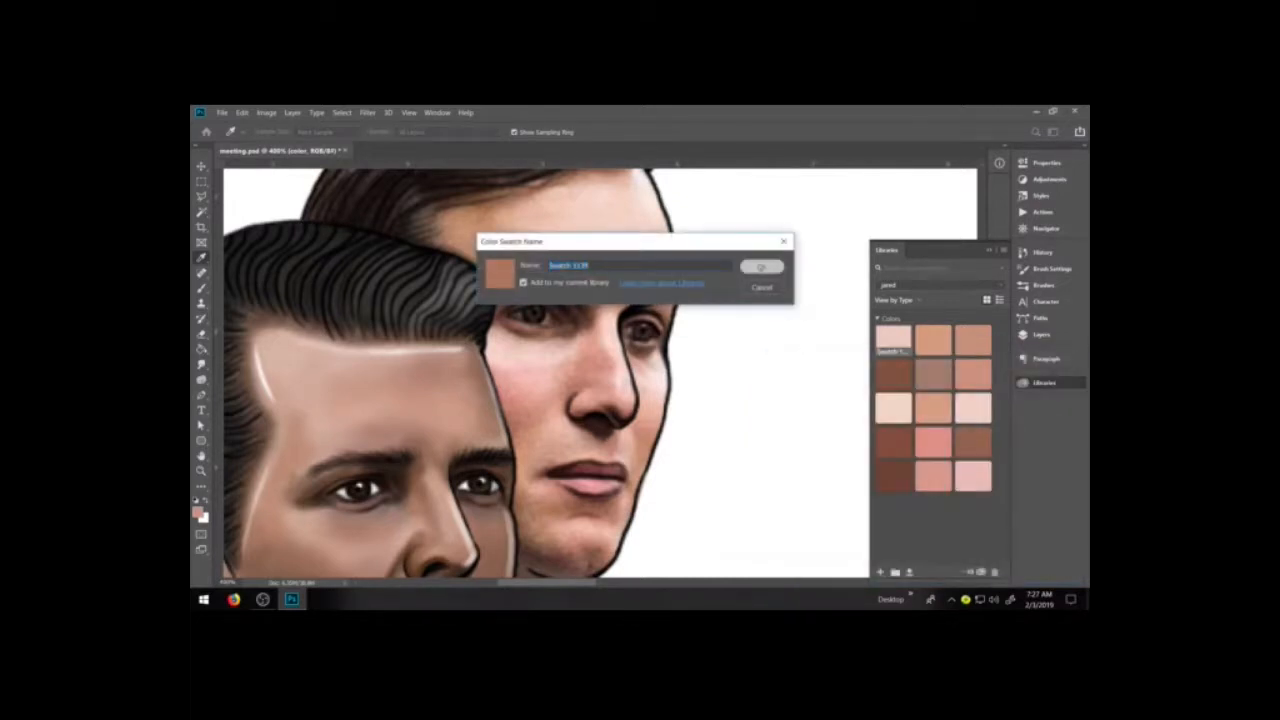
{"action": "left_click", "coordinate": [761, 267]}
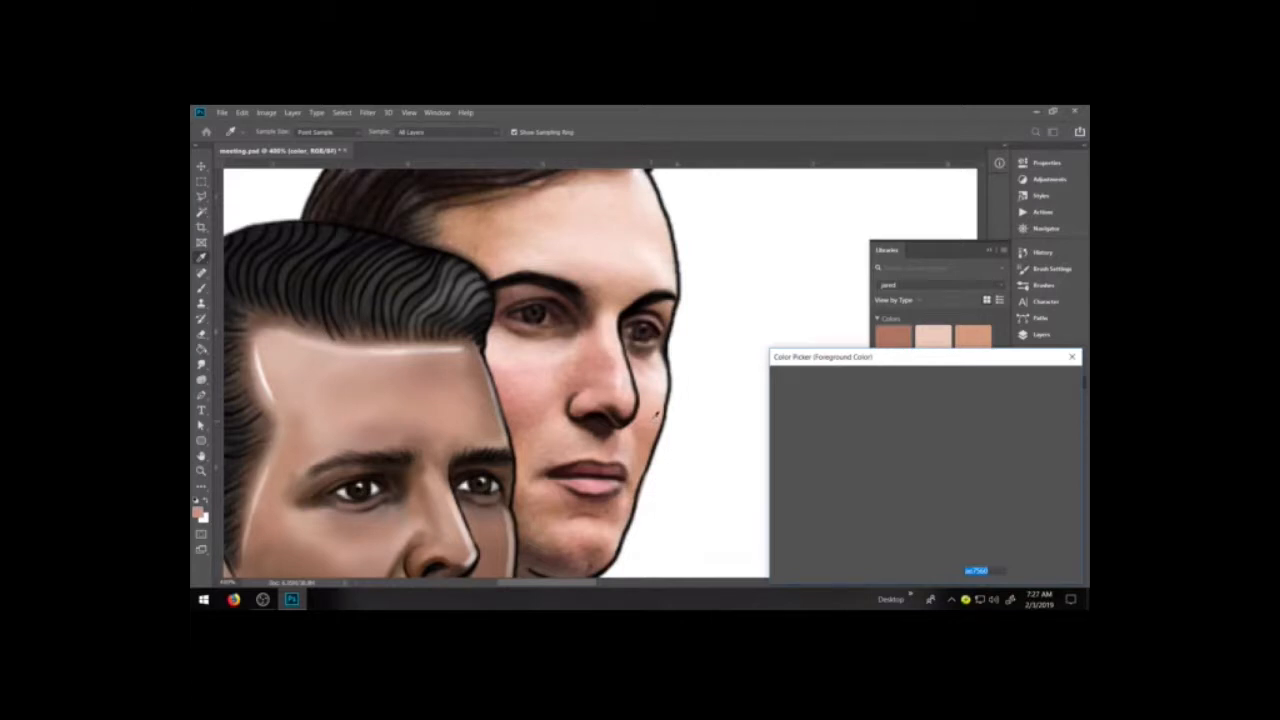
- Sample the pink #e5ad9b from the rear man's far cheek and the dark brown #503831 from his jaw shadow, adding both to the library
{"action": "left_click", "coordinate": [655, 414]}
{"action": "left_click", "coordinate": [1042, 424]}
{"action": "left_click", "coordinate": [763, 267]}
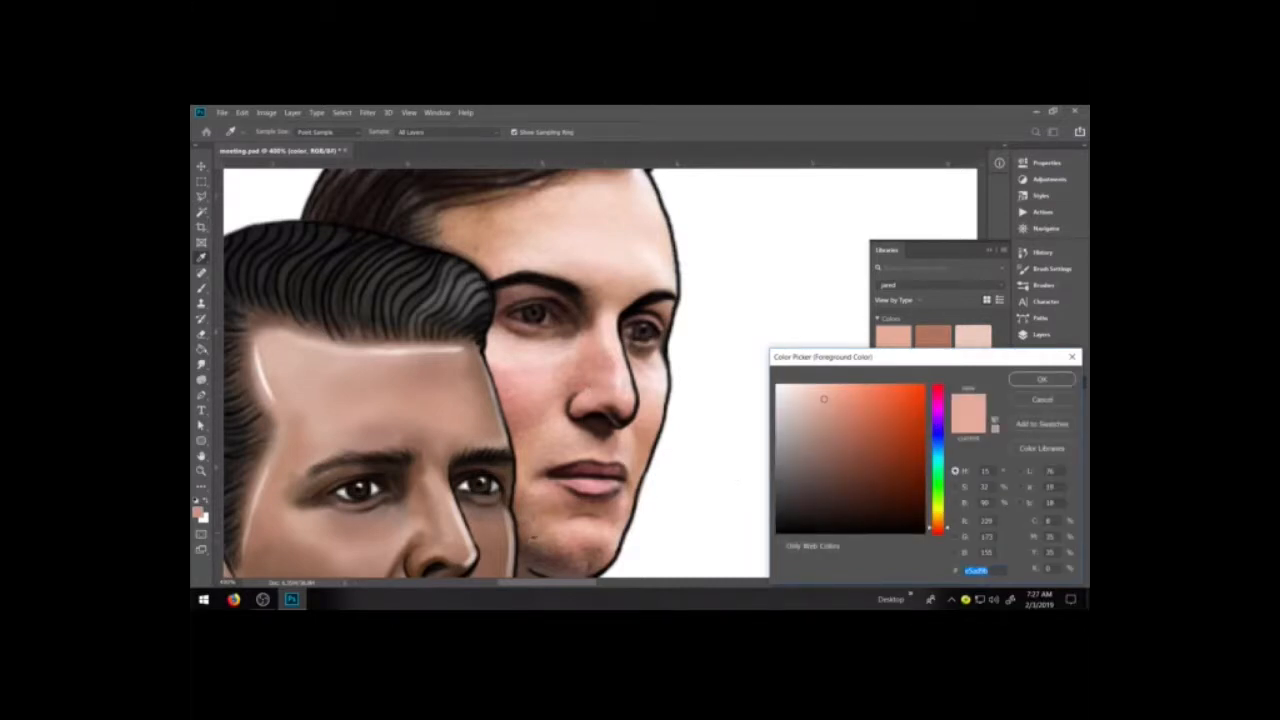
{"action": "left_click", "coordinate": [528, 543]}
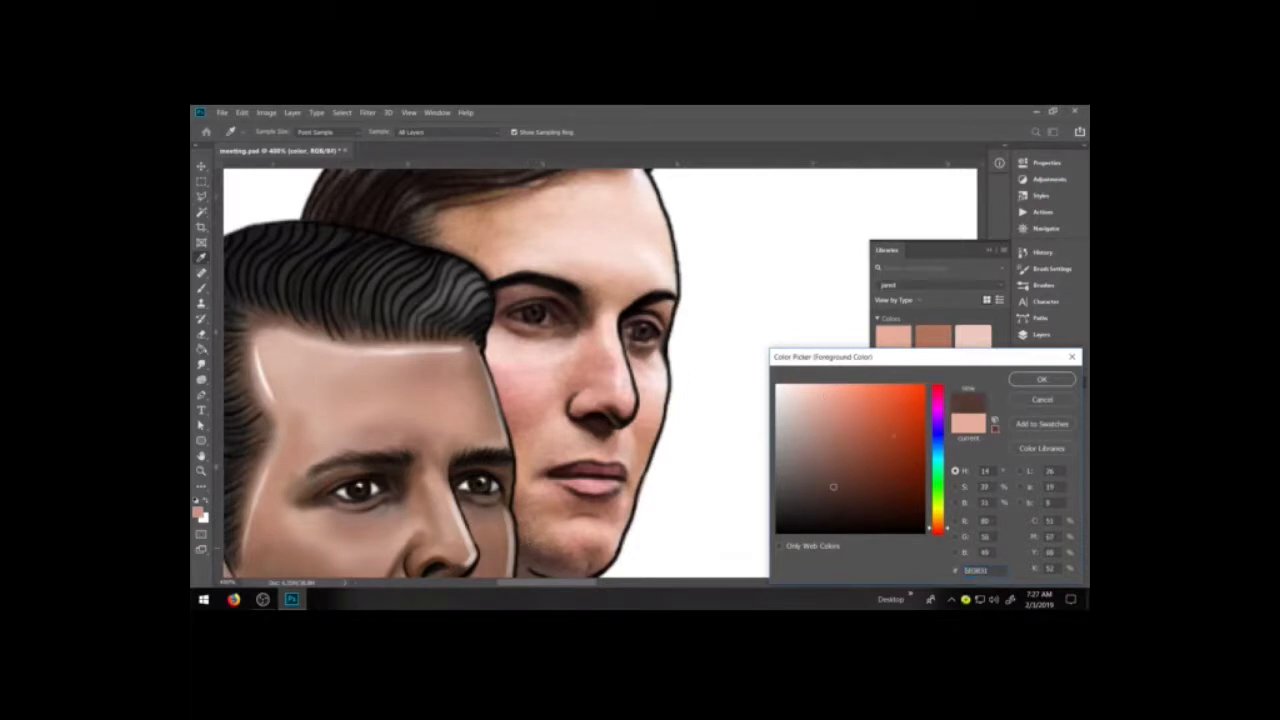
{"action": "left_click", "coordinate": [1042, 424]}
{"action": "left_click", "coordinate": [773, 266]}
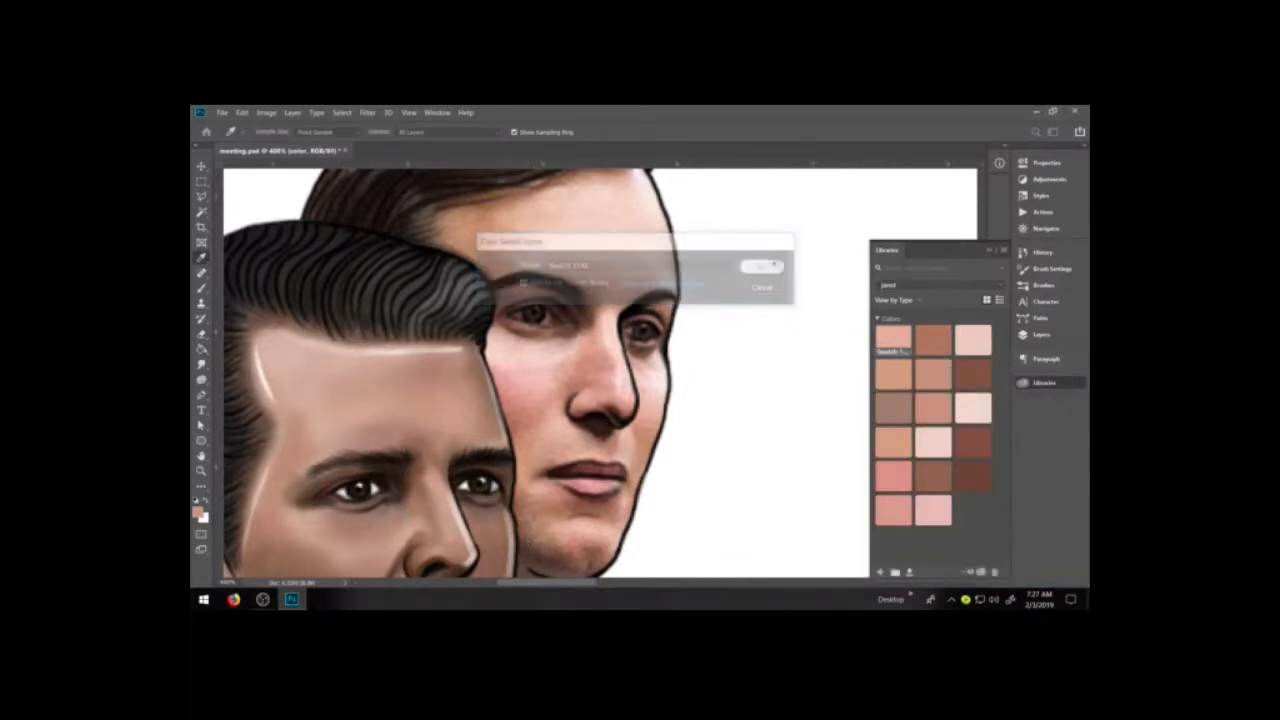
{"action": "left_click", "coordinate": [1020, 398]}
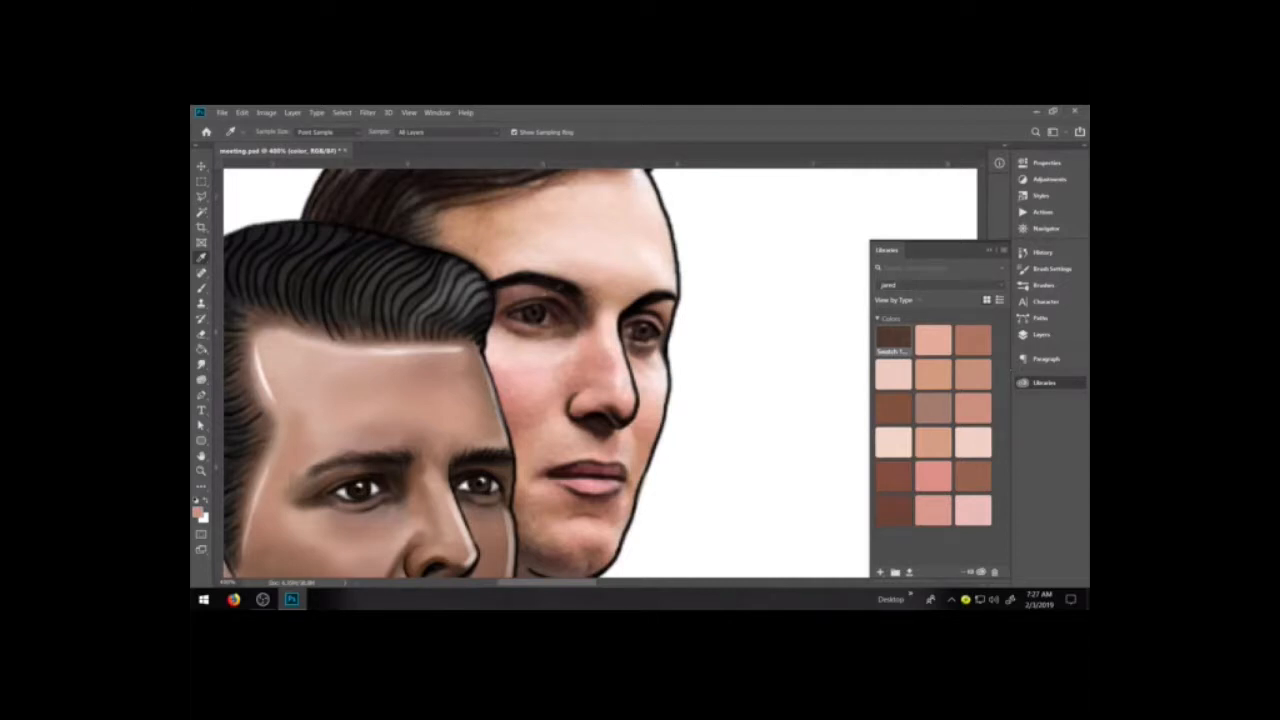
- Sample the brown shadow beside the bridge of the rear man's nose, add it to the library and close the Color Picker
{"action": "left_click", "coordinate": [596, 301]}
{"action": "left_click", "coordinate": [198, 512]}
{"action": "left_click", "coordinate": [1044, 423]}
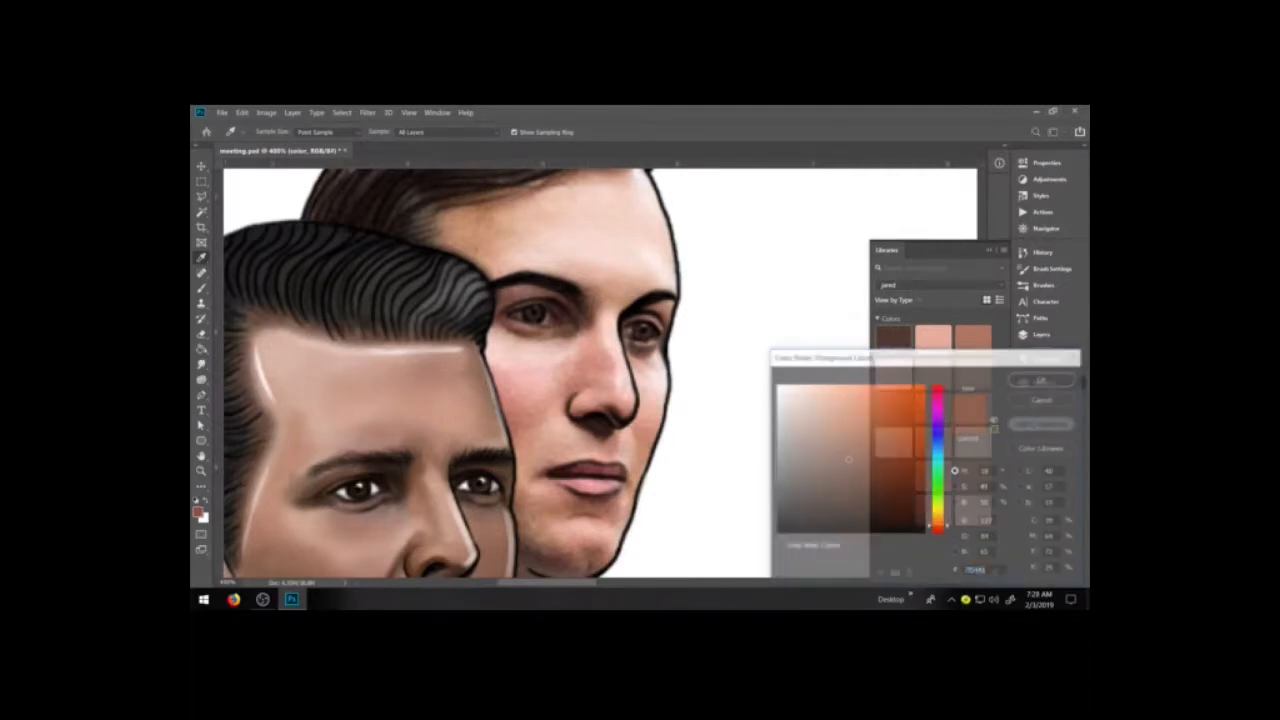
{"action": "left_click", "coordinate": [761, 266]}
{"action": "left_click", "coordinate": [1041, 381]}
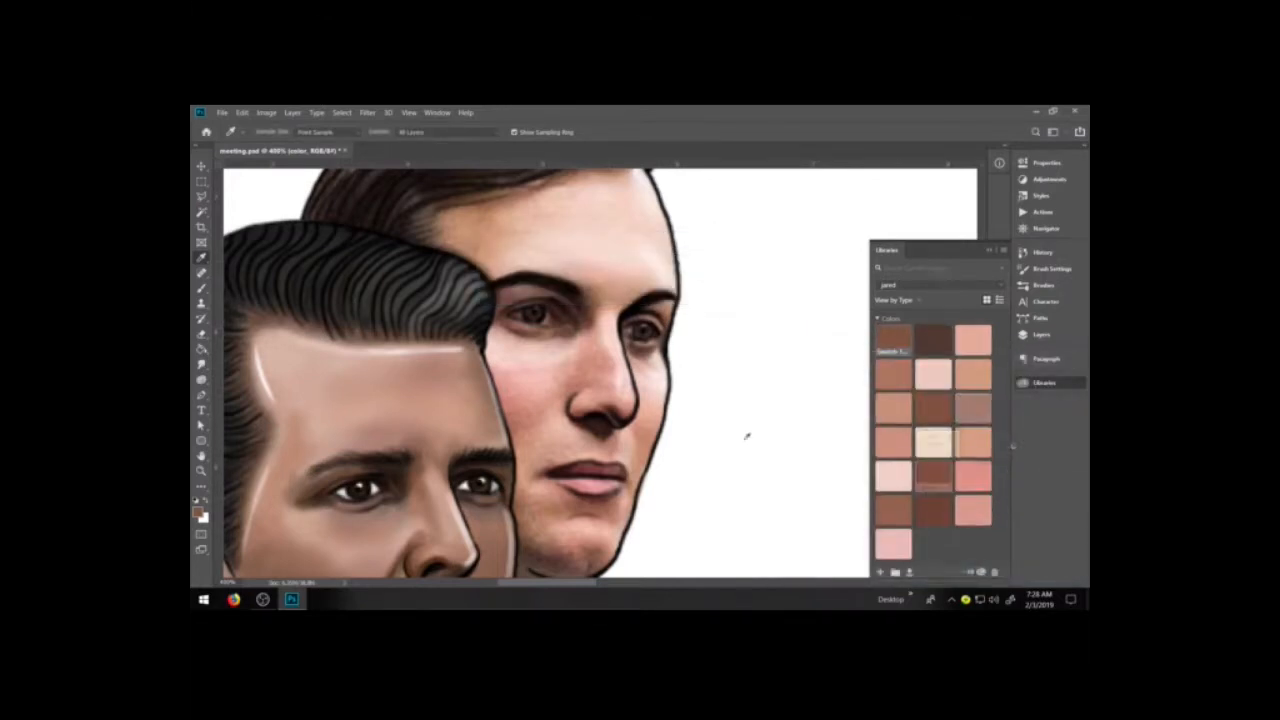
- Paint the rear man's cheek and forehead using a light tone sampled beneath his near eye and the light pink and salmon swatches
{"action": "key", "text": "b"}
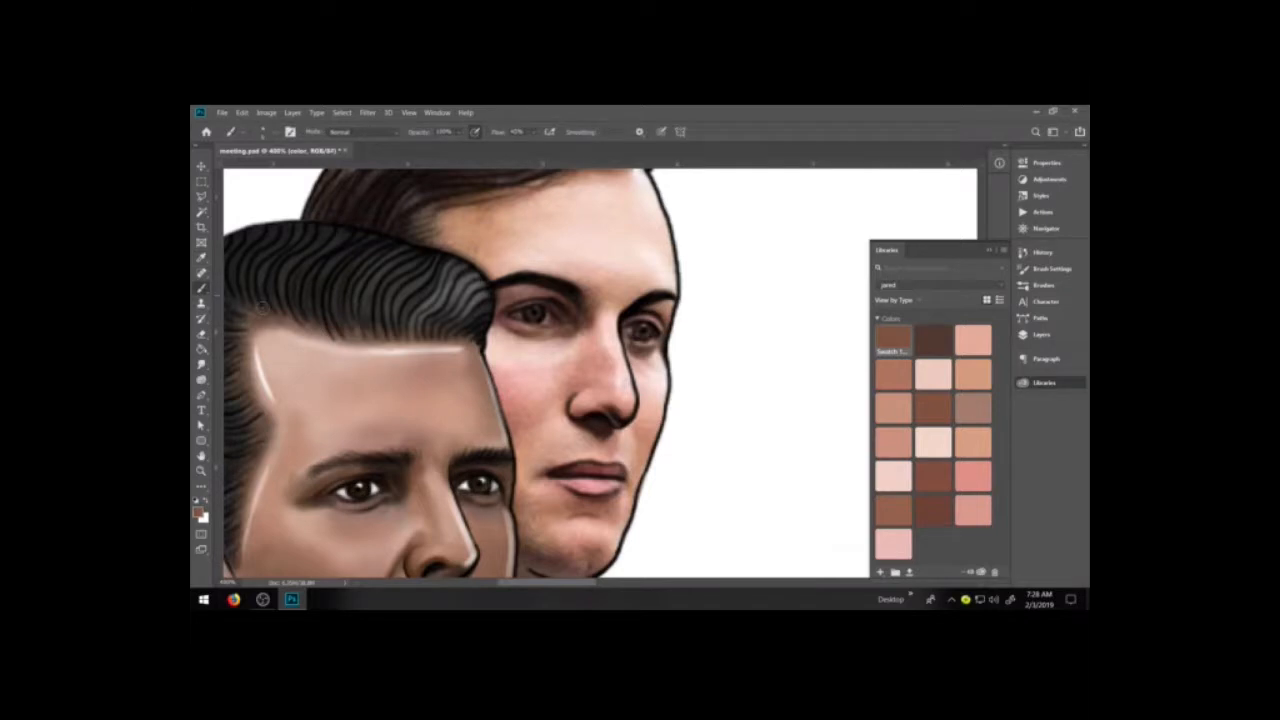
{"action": "key", "text": "i"}
{"action": "left_click", "coordinate": [539, 357]}
{"action": "key", "text": "b"}
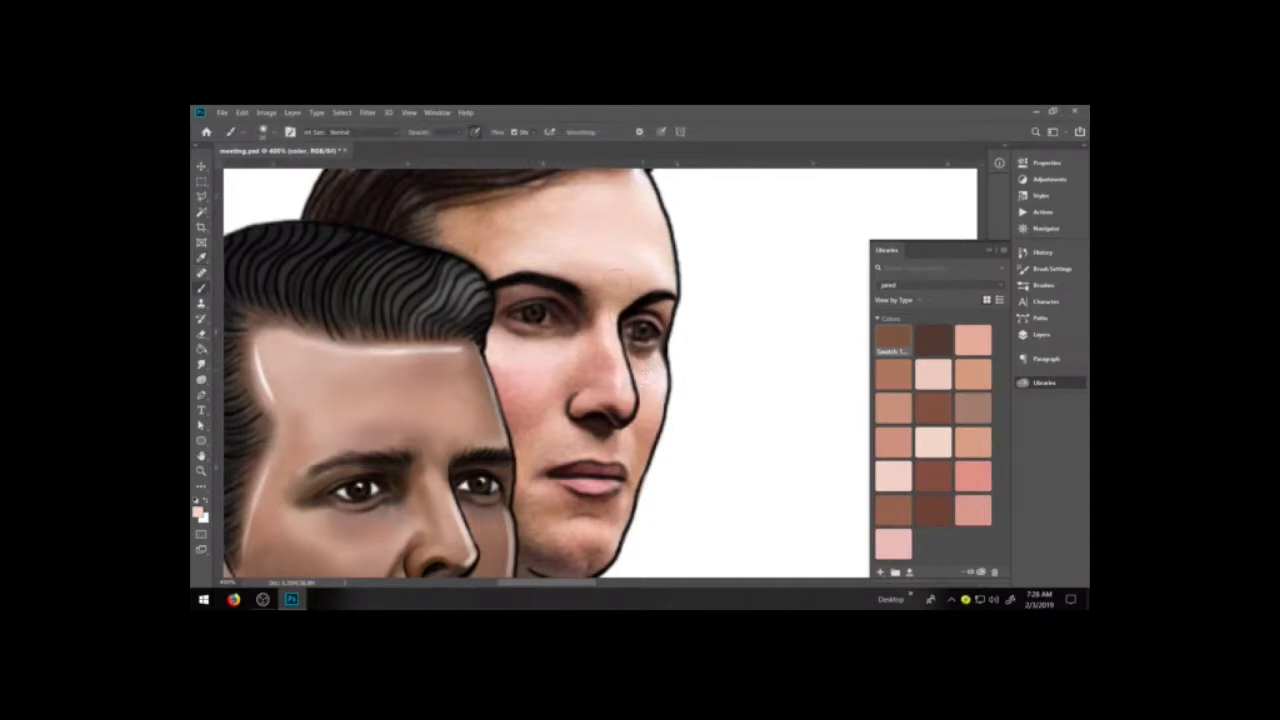
{"action": "left_click", "coordinate": [933, 373]}
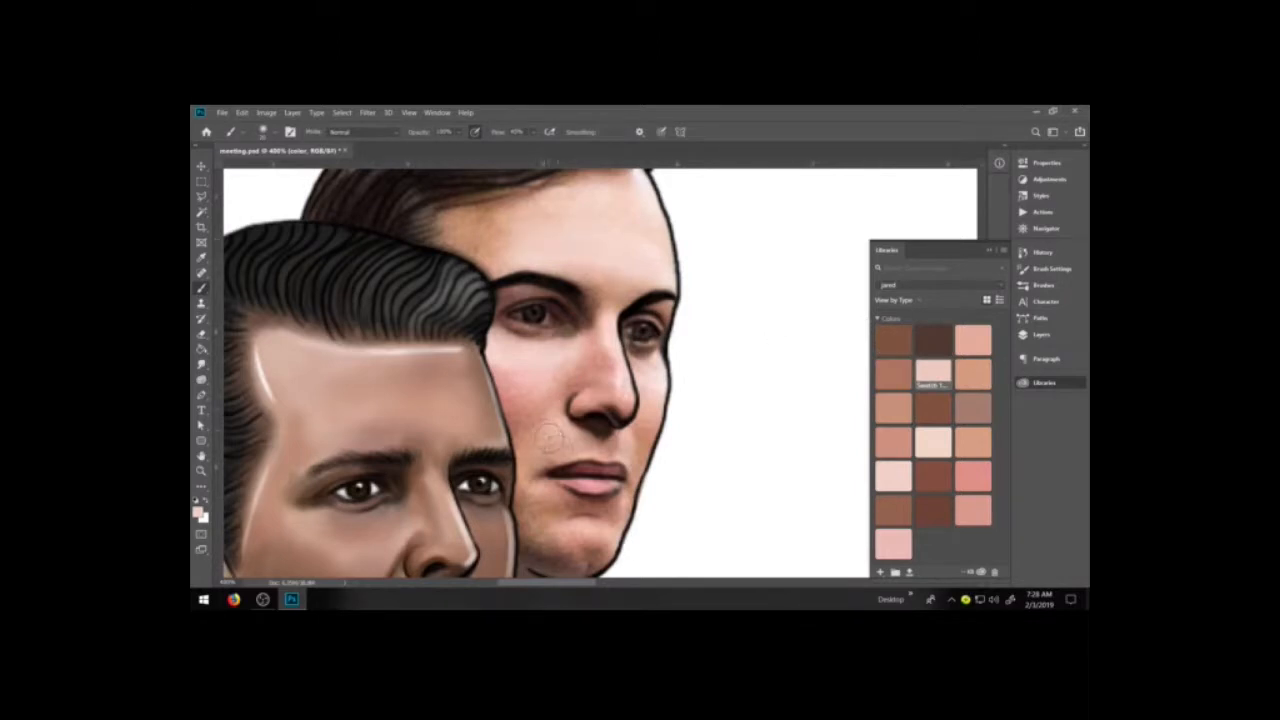
{"action": "left_click", "coordinate": [893, 440]}
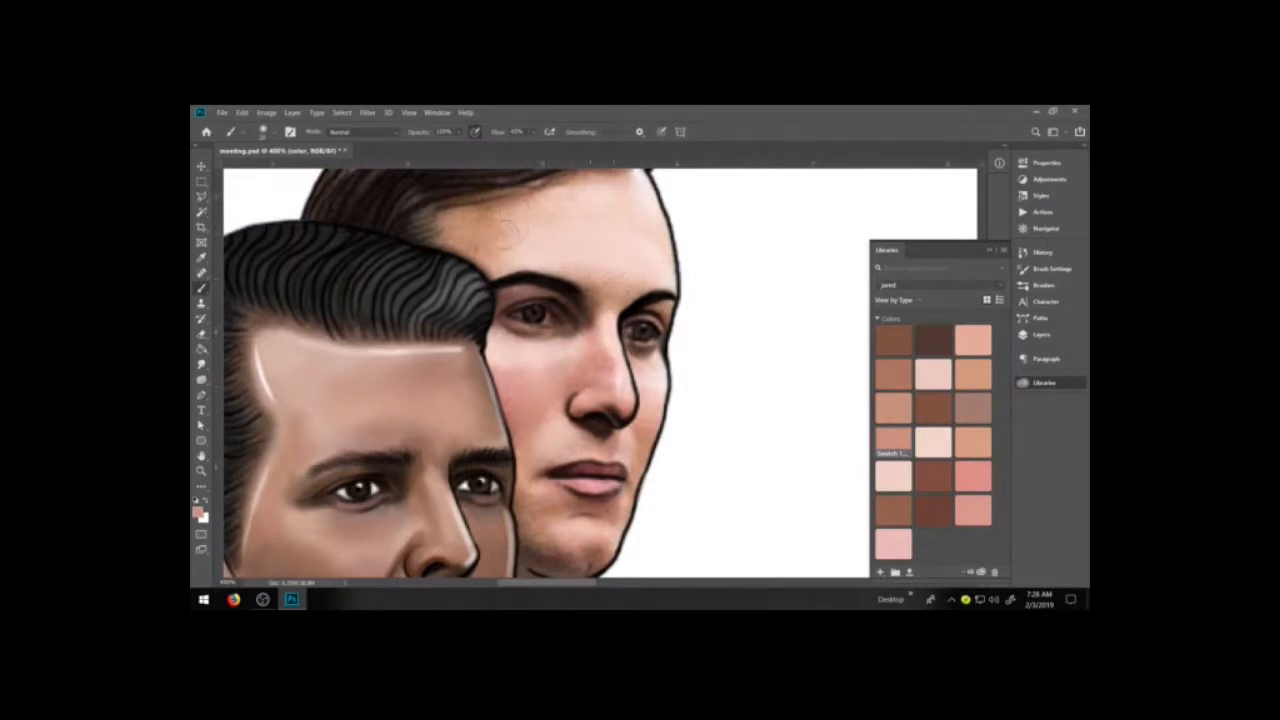
{"action": "left_click_drag", "start_coordinate": [568, 200], "coordinate": [634, 186]}
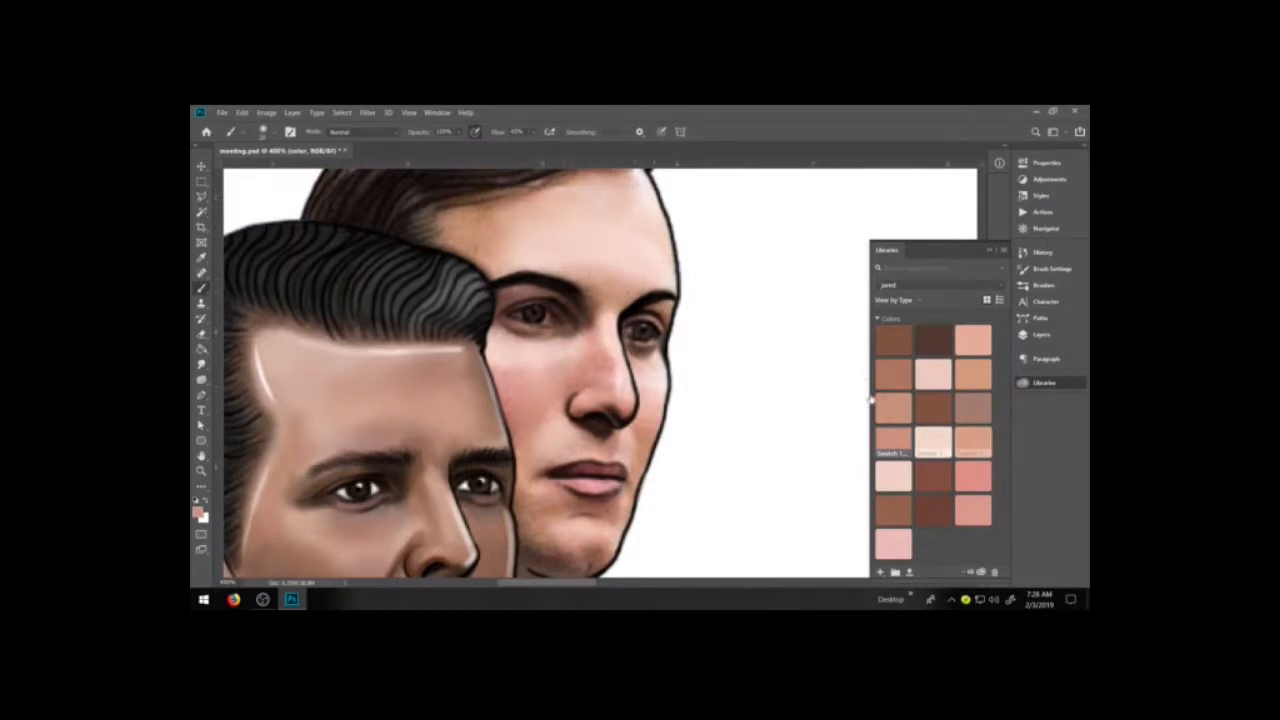
- With a smaller brush, paint the rear man's face with the bright pink swatch and shade beside his nose with the darkest brown
{"action": "left_click", "coordinate": [973, 475]}
{"action": "key", "text": "bracketleft"}
{"action": "key", "text": "bracketleft"}
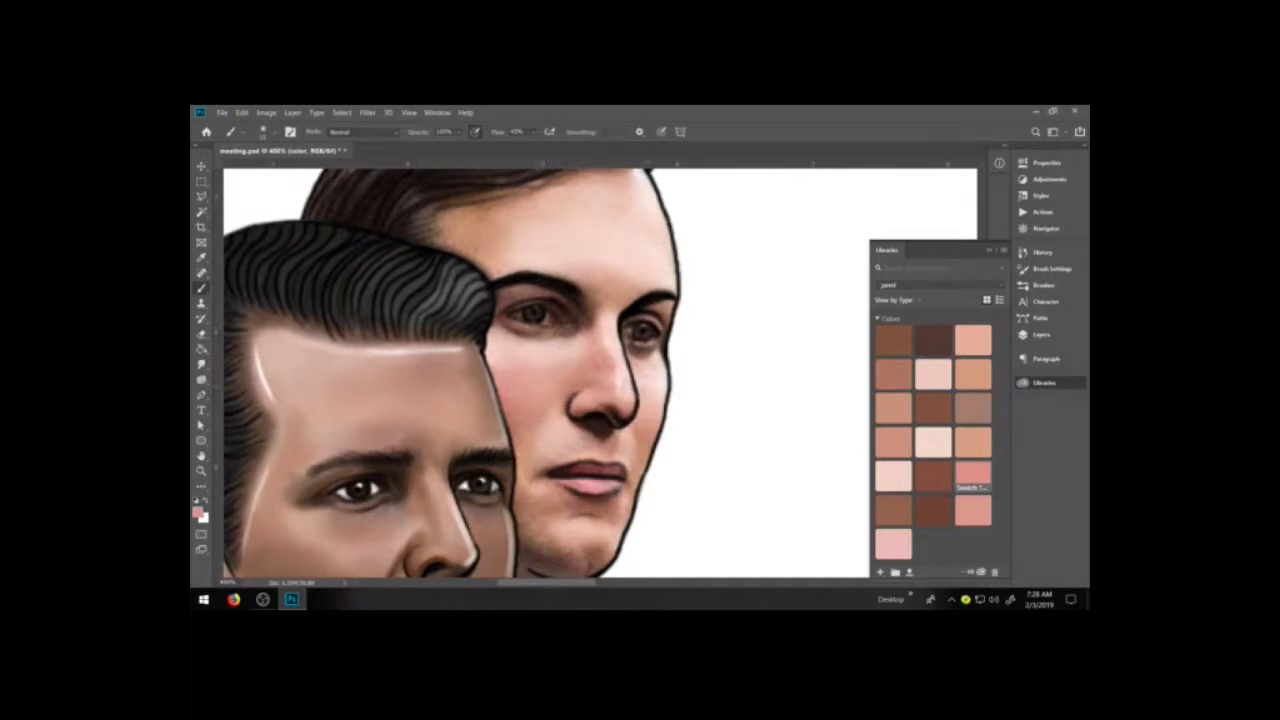
{"action": "left_click", "coordinate": [933, 340]}
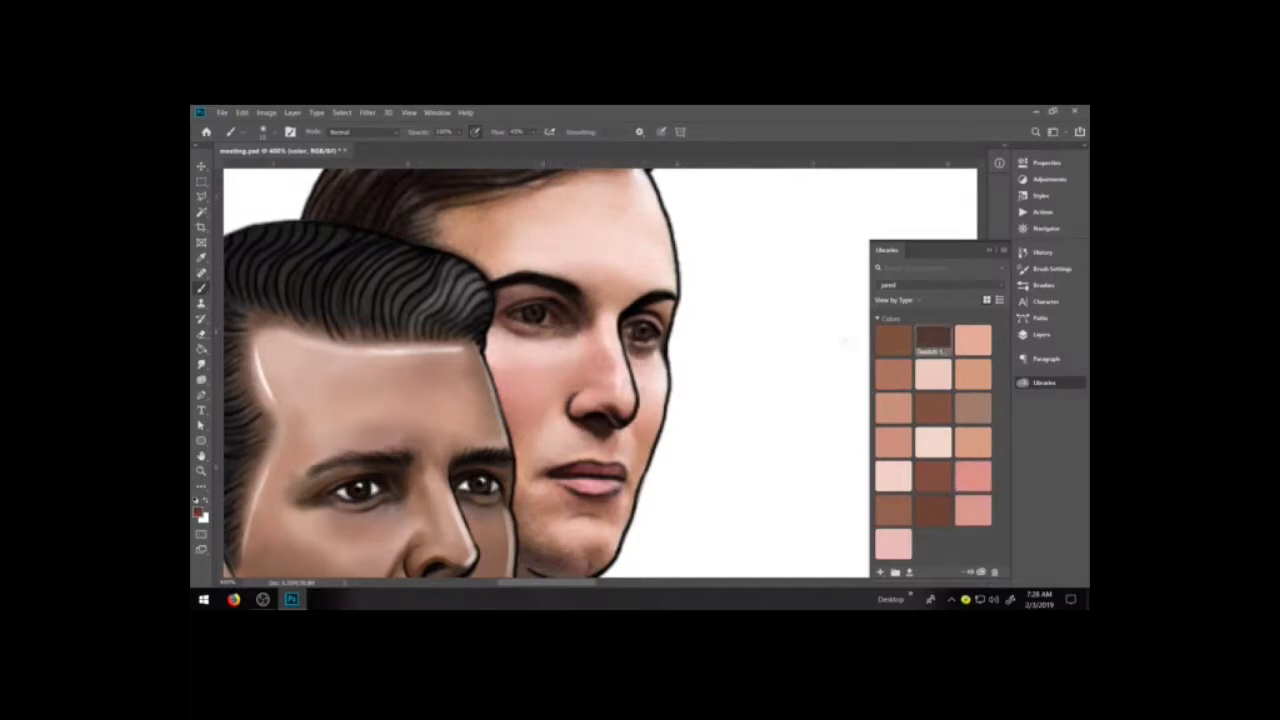
{"action": "mouse_move", "coordinate": [580, 389]}
{"action": "left_mouse_down"}
{"action": "mouse_move", "coordinate": [588, 342]}
{"action": "mouse_move", "coordinate": [575, 308]}
{"action": "mouse_move", "coordinate": [580, 322]}
{"action": "left_mouse_up"}
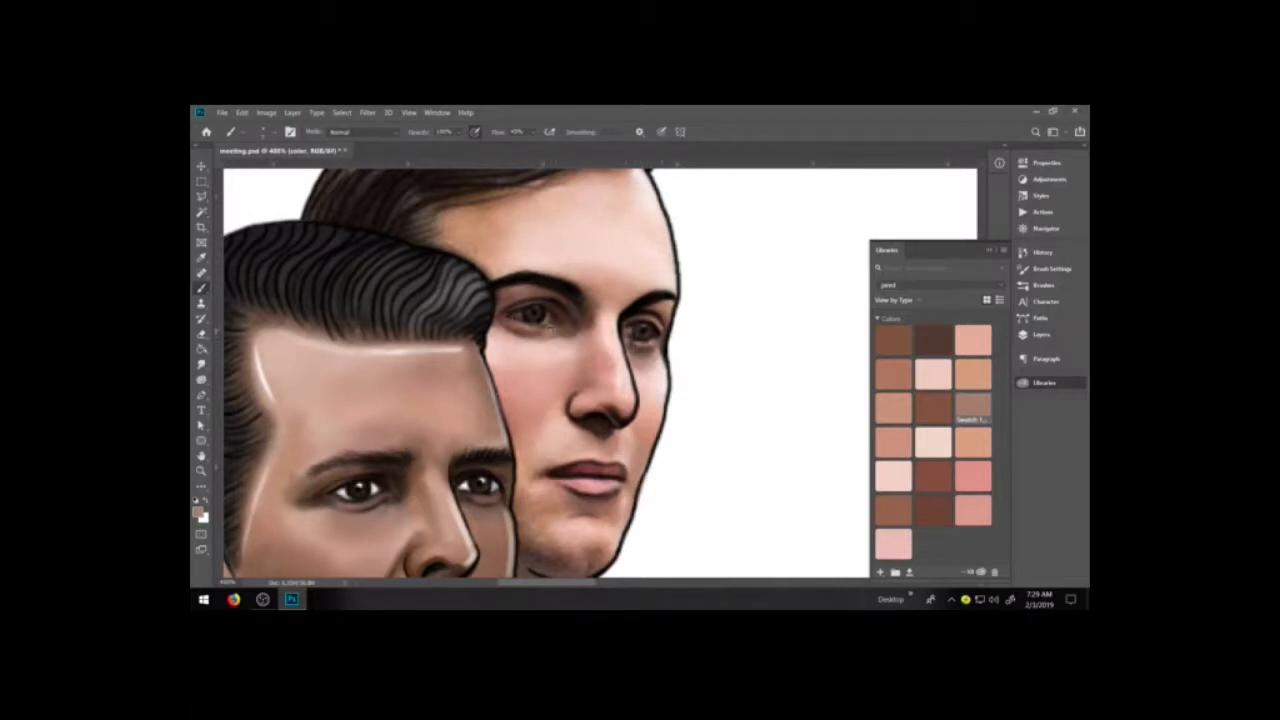
- Shade beneath the rear man's near eye with the muted brown swatch and deepen the lower lid with the darkest brown
{"action": "left_click_drag", "start_coordinate": [556, 336], "coordinate": [501, 336]}
{"action": "left_click_drag", "start_coordinate": [562, 346], "coordinate": [527, 349]}
{"action": "left_click", "coordinate": [933, 338]}
{"action": "left_click_drag", "start_coordinate": [518, 338], "coordinate": [549, 340]}
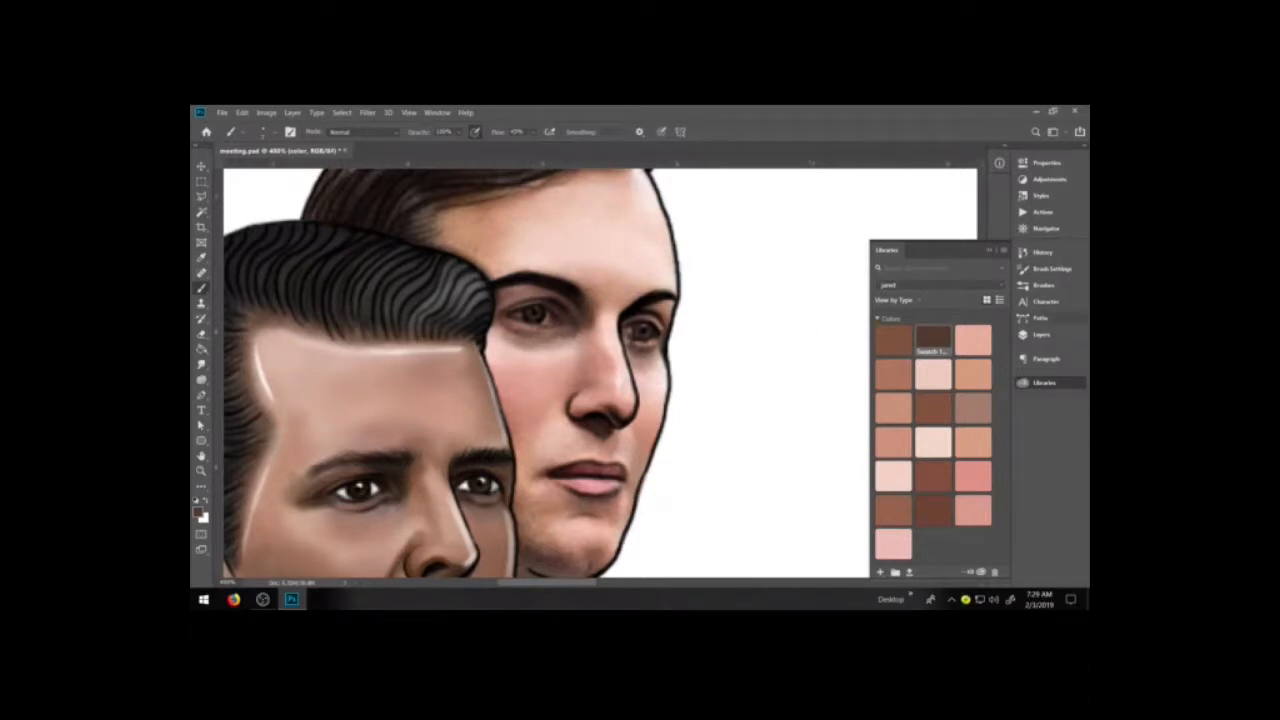
- Blend the painted skin tones on the rear man's color layer with the Smudge tool
{"action": "left_click", "coordinate": [1041, 334]}
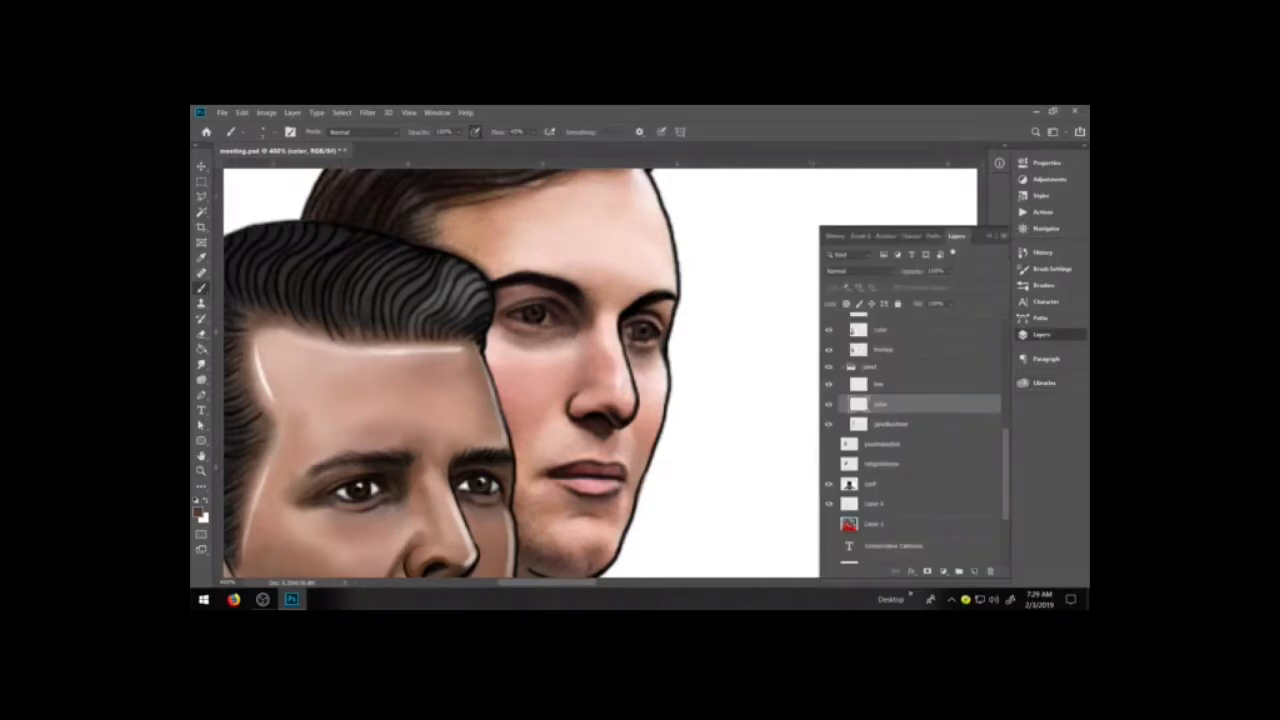
{"action": "scroll", "coordinate": [852, 404], "scroll_direction": "up", "scroll_amount": 3}
{"action": "left_click", "coordinate": [851, 390]}
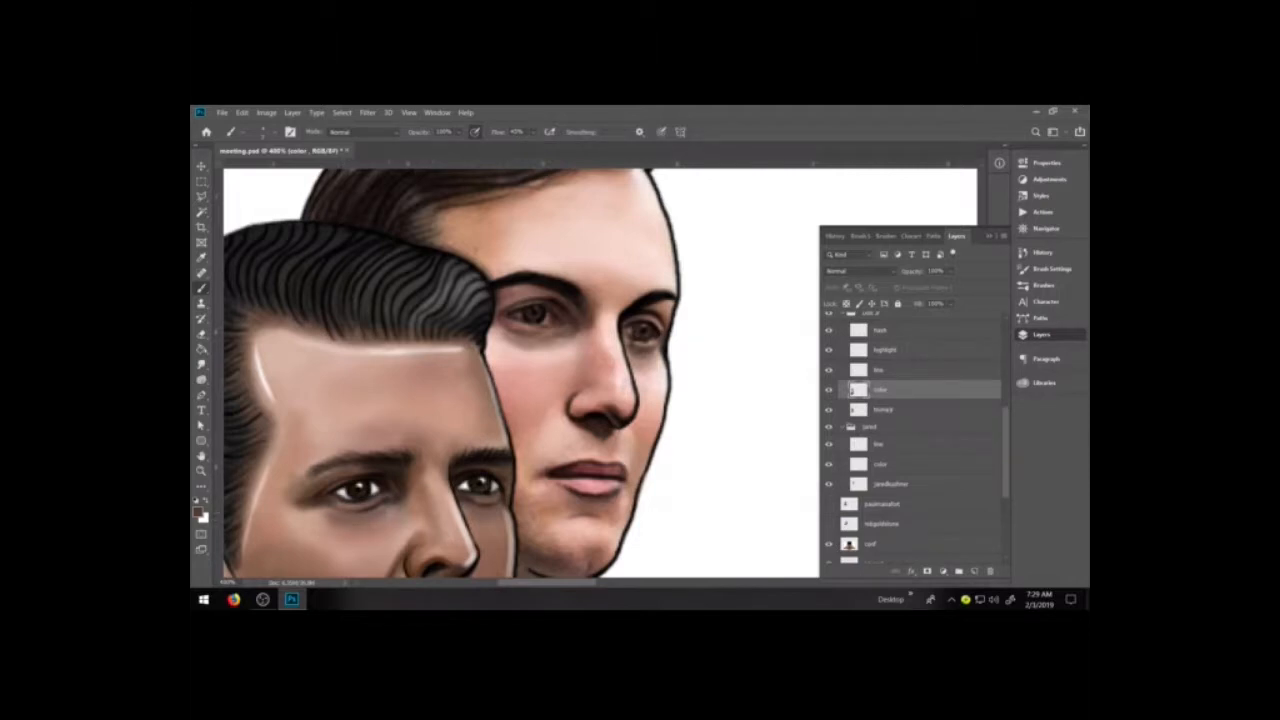
{"action": "key", "text": "r"}
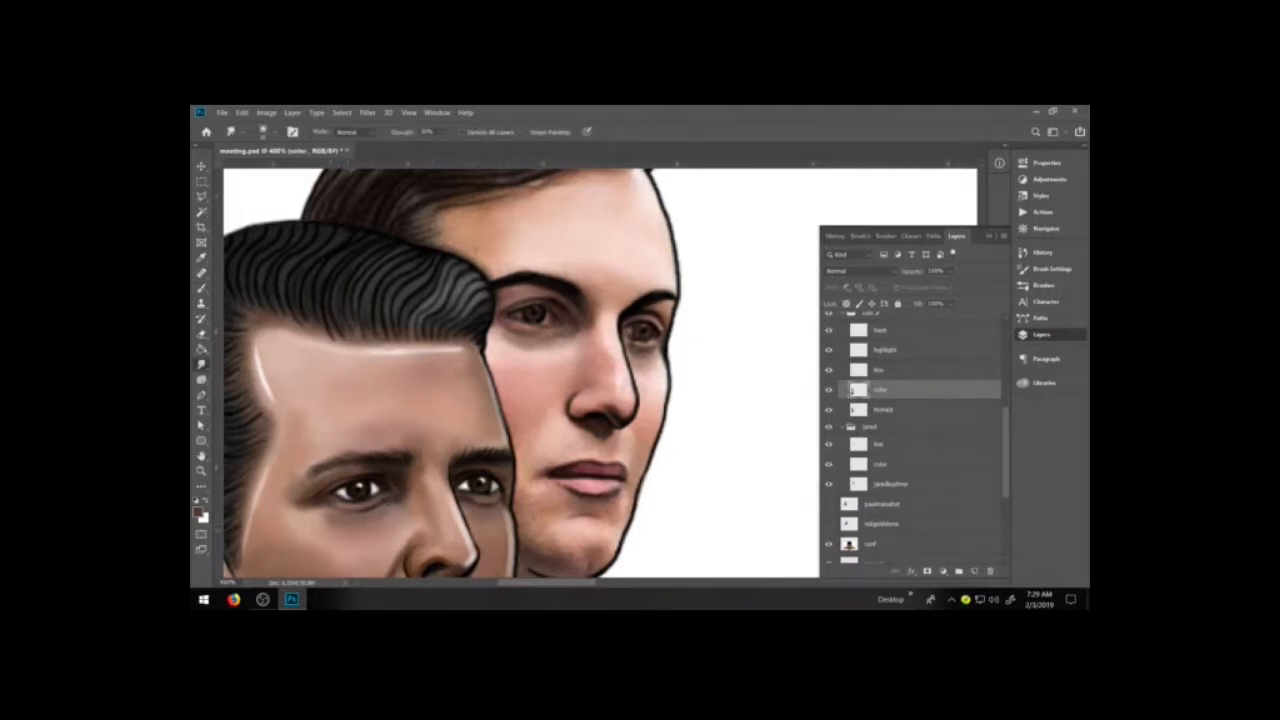
{"action": "left_click", "coordinate": [895, 463]}
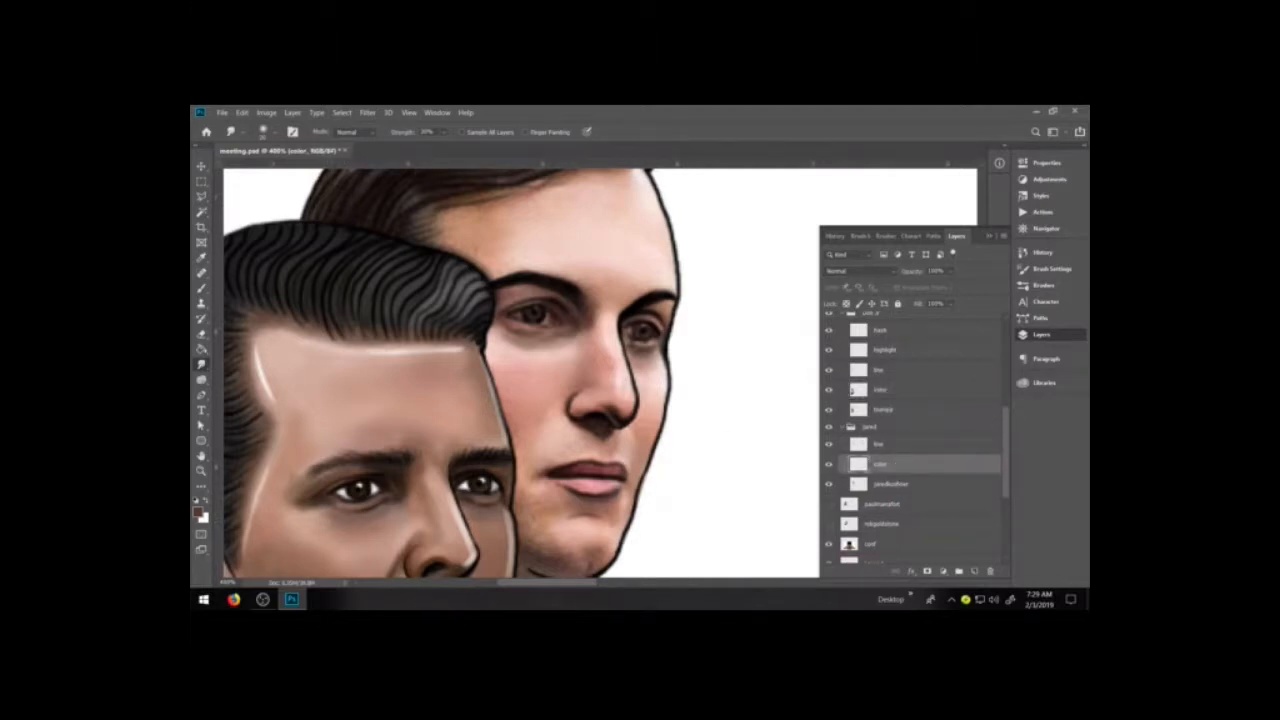
{"action": "scroll", "coordinate": [937, 413], "scroll_direction": "down", "scroll_amount": 2}
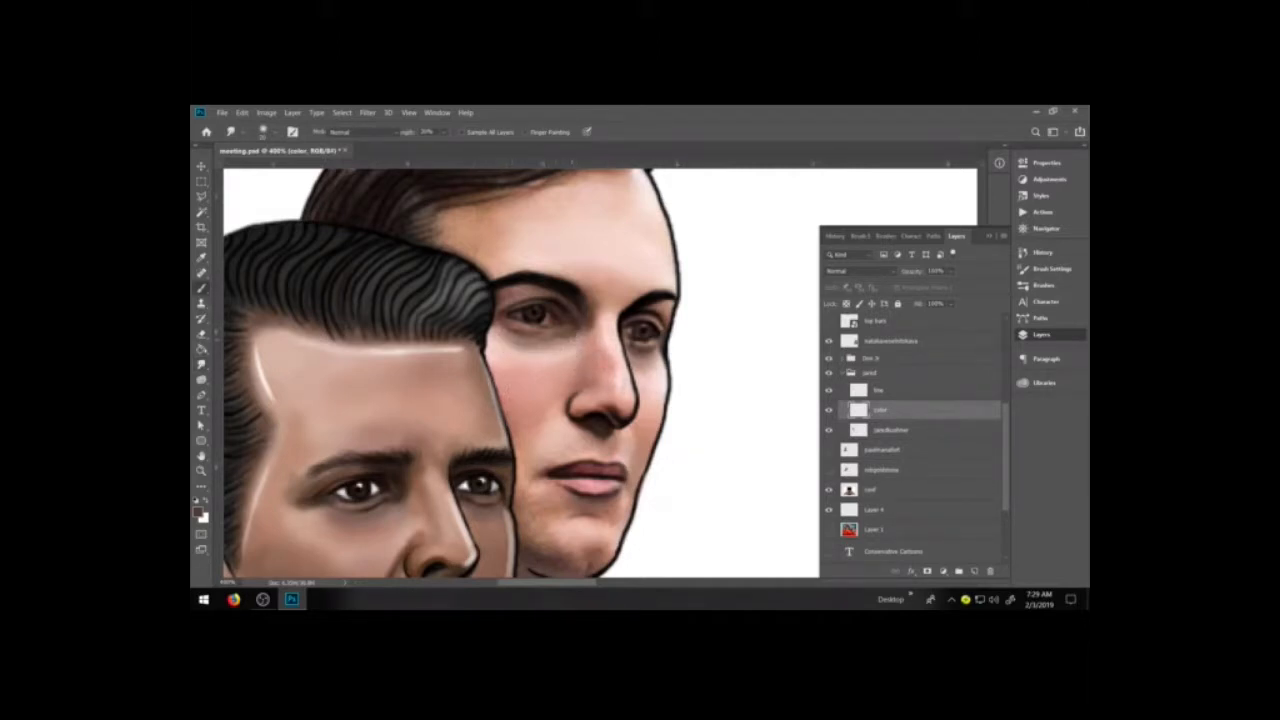
- Brush a light tone sampled from the rear man's far cheek into the area beneath his far eye
{"action": "key", "text": "b"}
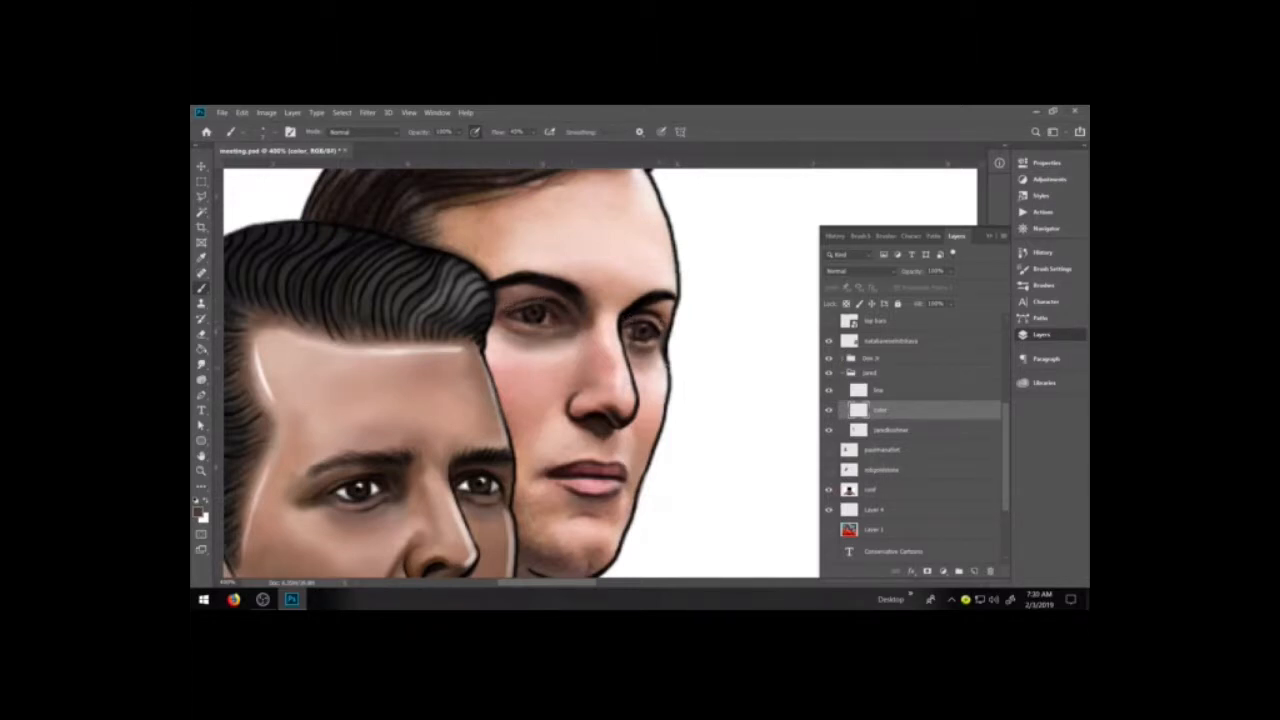
{"action": "left_click", "coordinate": [654, 370], "text": "alt"}
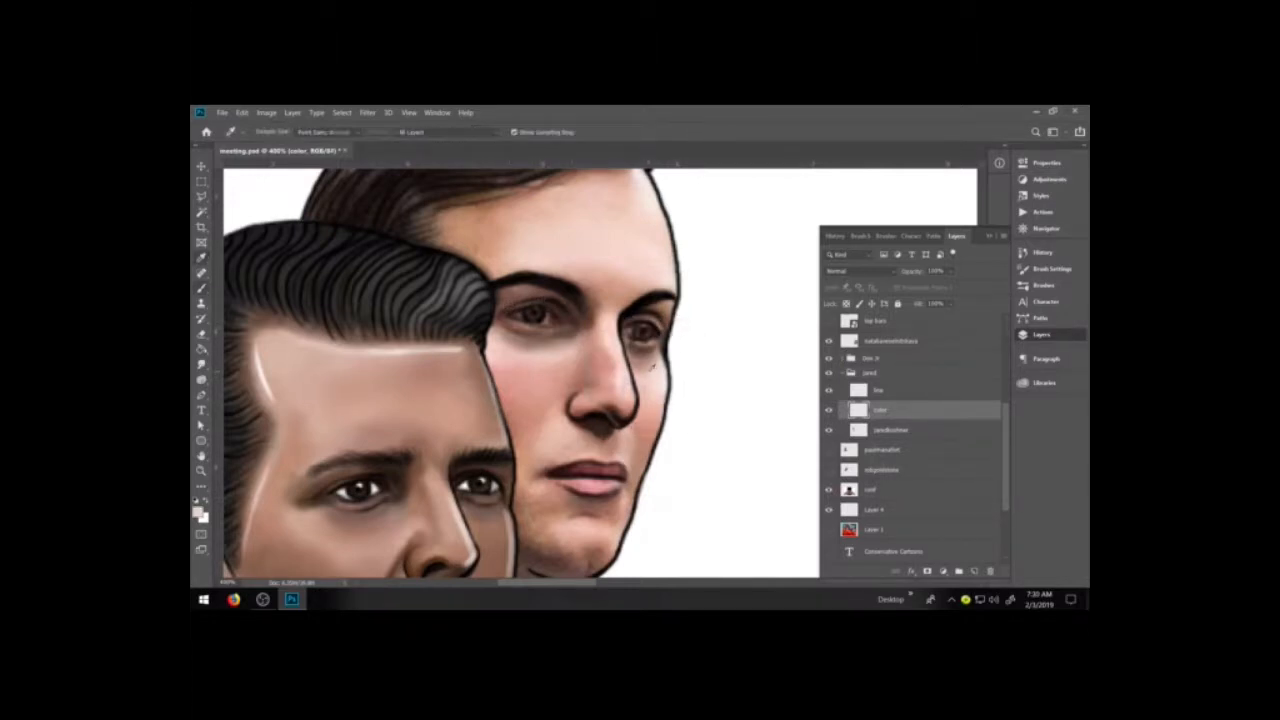
{"action": "left_click_drag", "start_coordinate": [636, 345], "coordinate": [638, 343]}
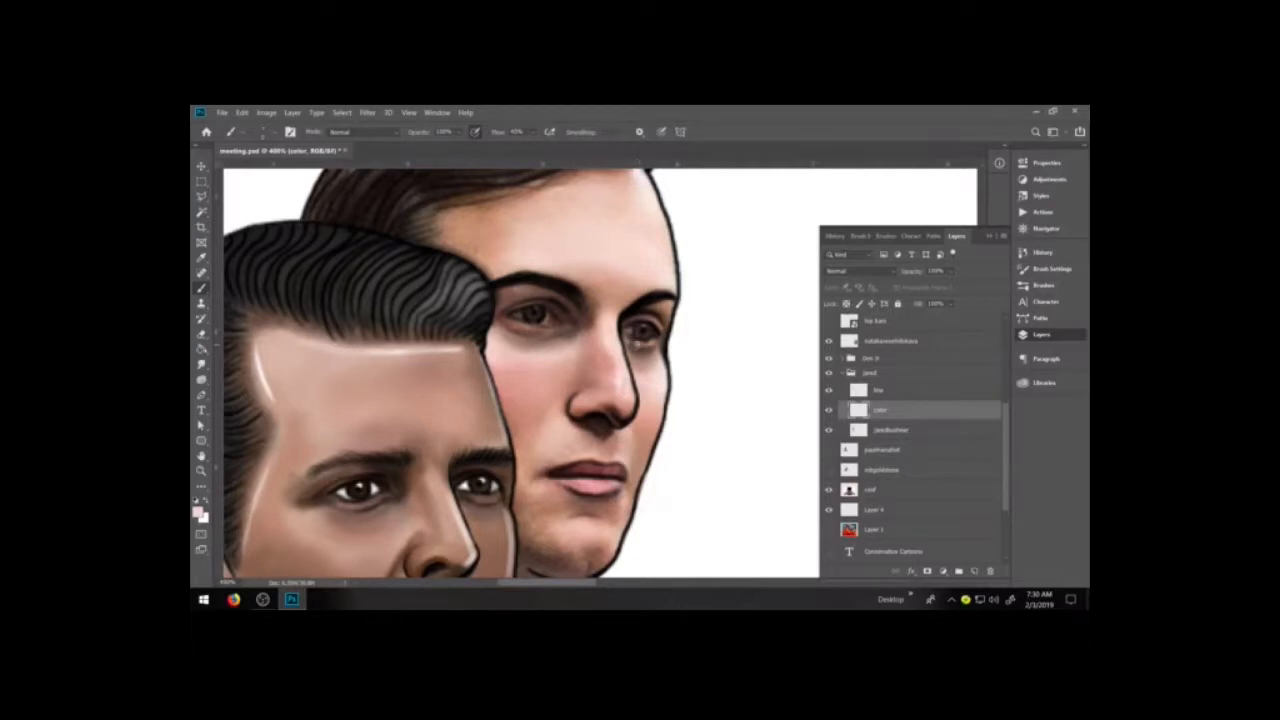
- Erase the line work beneath the rear man's near eye on his line layer, undoing the first stroke and repeating it
{"action": "left_click", "coordinate": [883, 390]}
{"action": "key", "text": "e"}
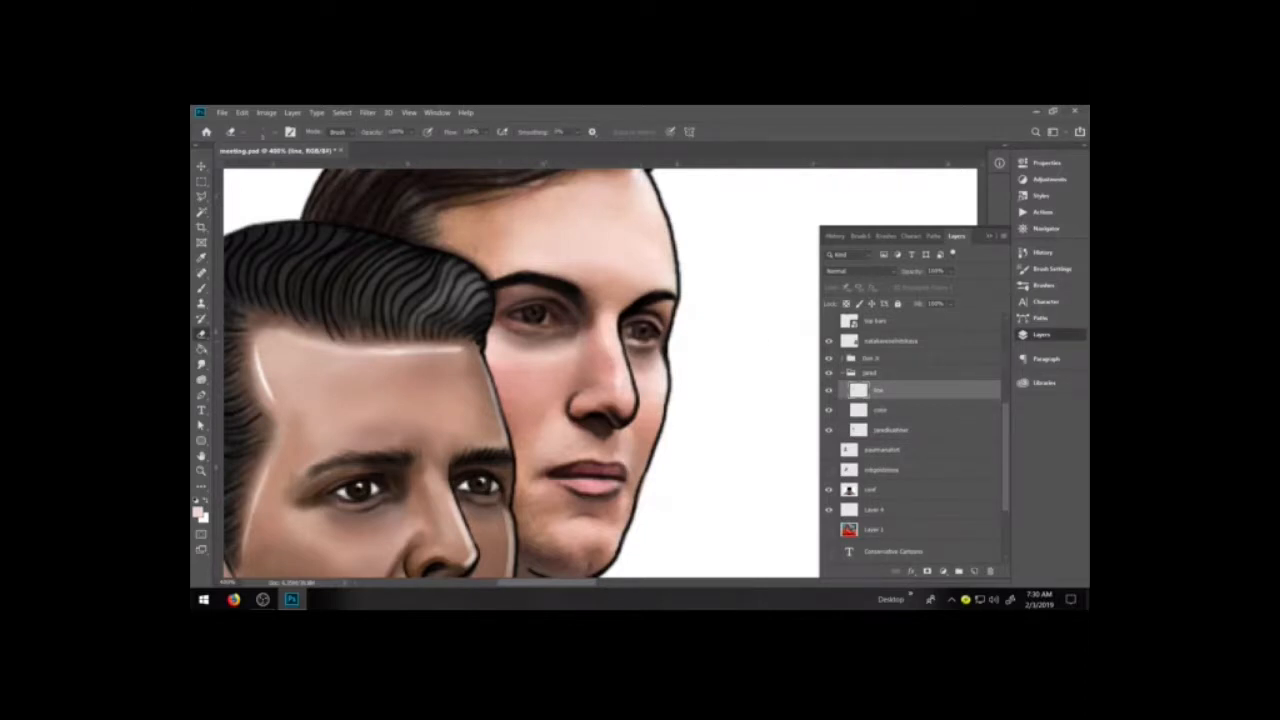
{"action": "left_click_drag", "start_coordinate": [520, 323], "coordinate": [548, 327]}
{"action": "key", "text": "ctrl+z"}
{"action": "left_click_drag", "start_coordinate": [551, 327], "coordinate": [519, 323]}
- On the rear man's photo layer, paint a sampled brown over his chin, upper lip area and lower jaw
{"action": "left_click", "coordinate": [893, 434]}
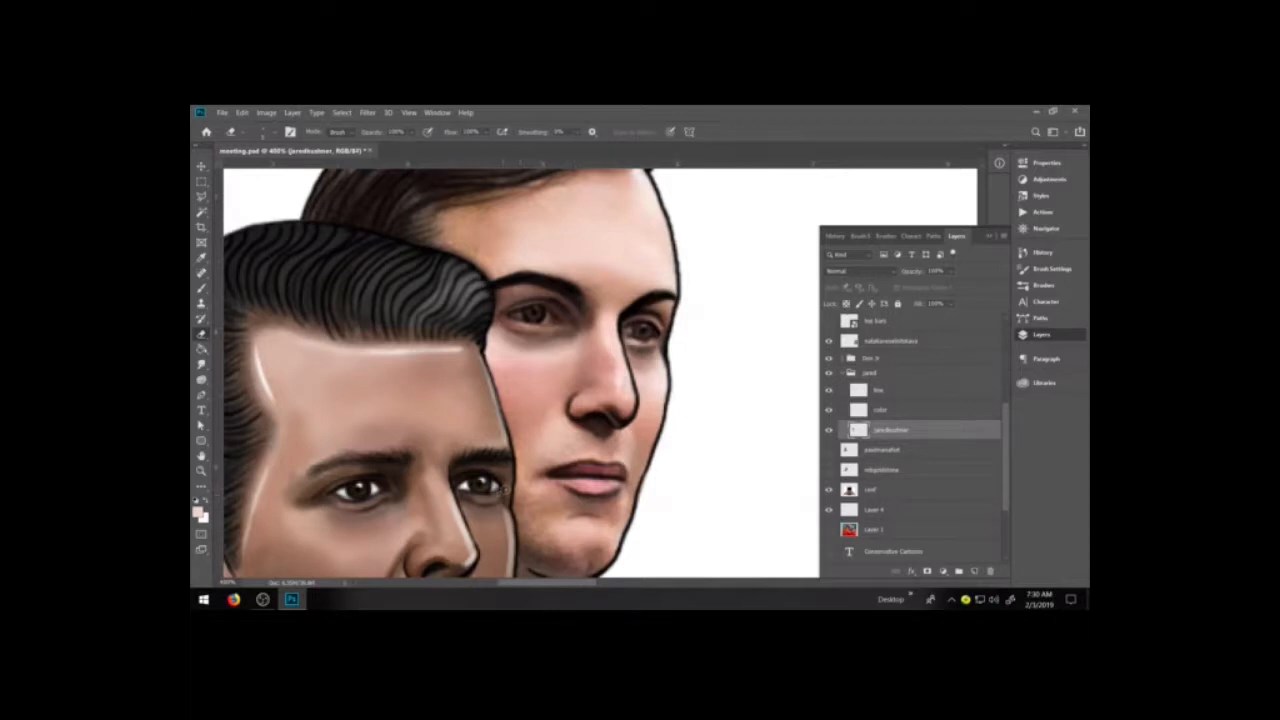
{"action": "key", "text": "i"}
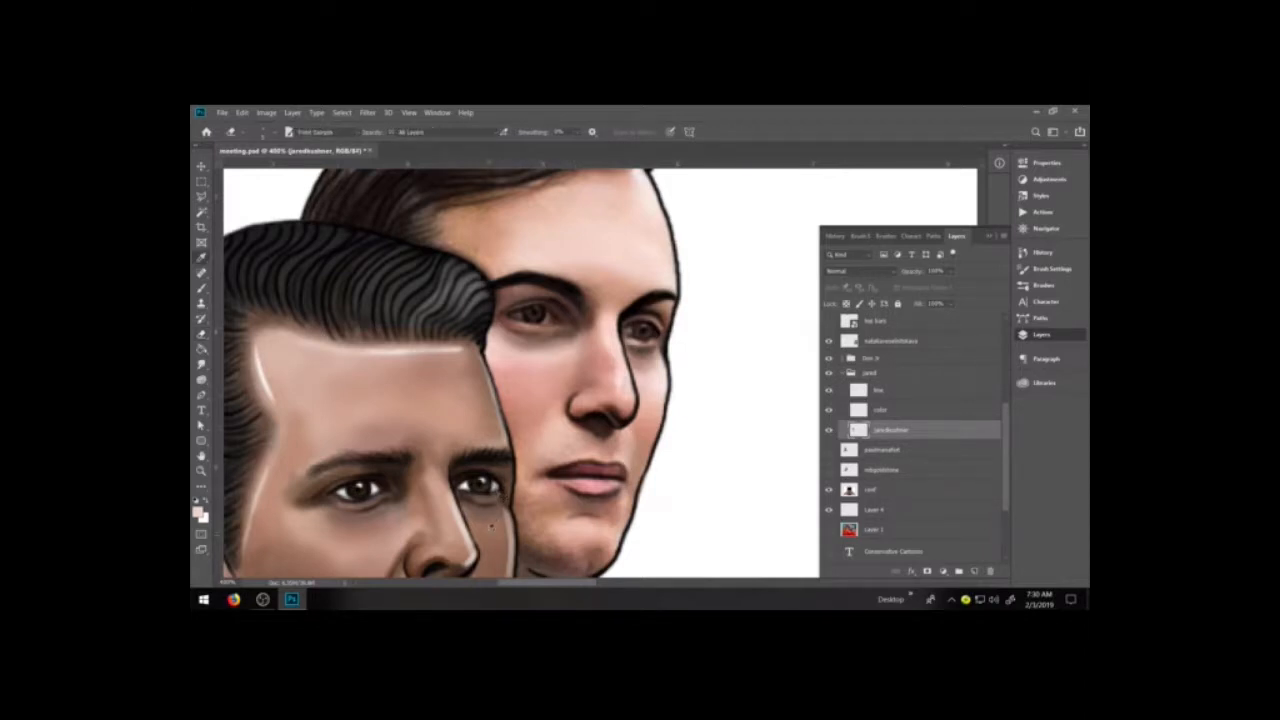
{"action": "key", "text": "b"}
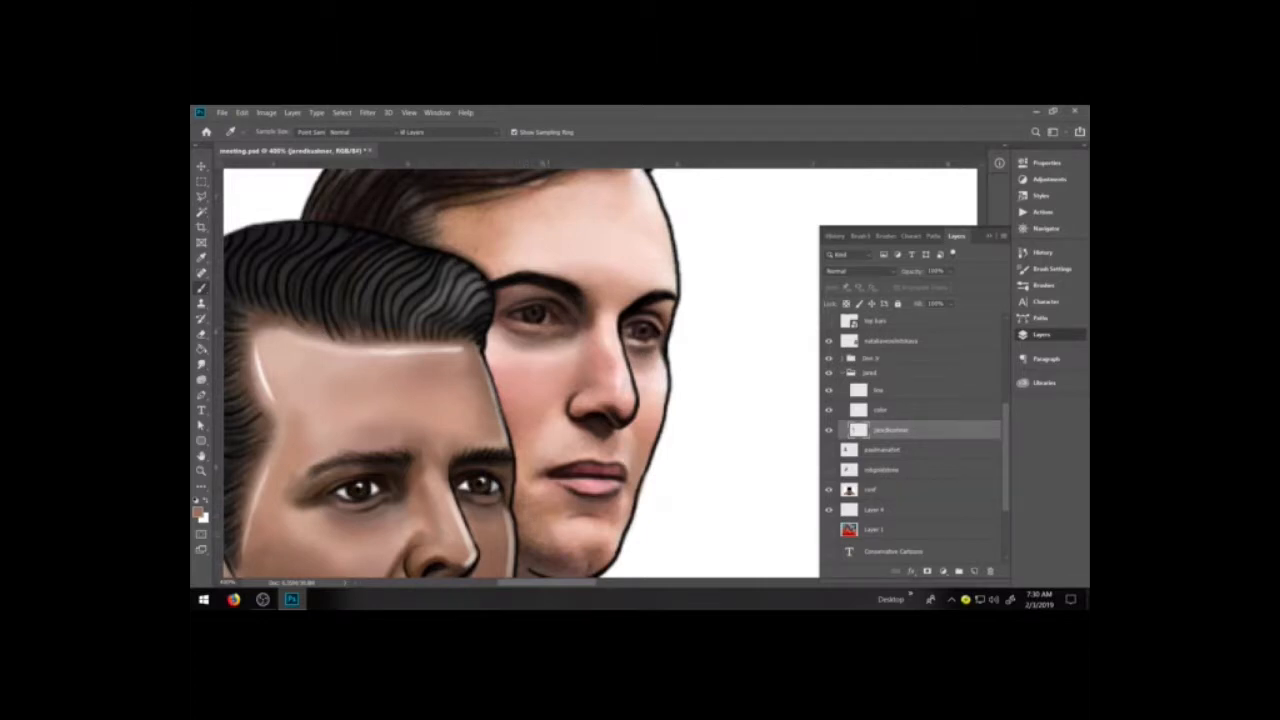
{"action": "key", "text": "b"}
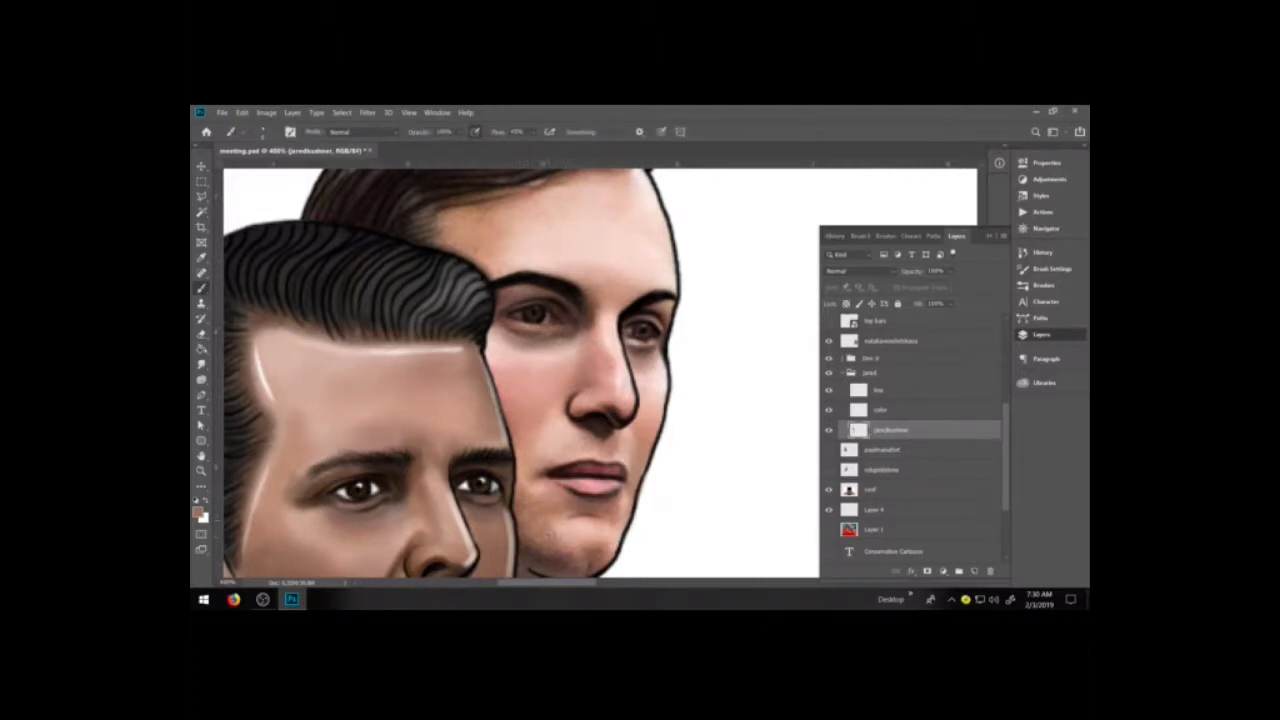
{"action": "left_click_drag", "start_coordinate": [577, 543], "coordinate": [559, 534]}
{"action": "left_click_drag", "start_coordinate": [588, 540], "coordinate": [608, 541]}
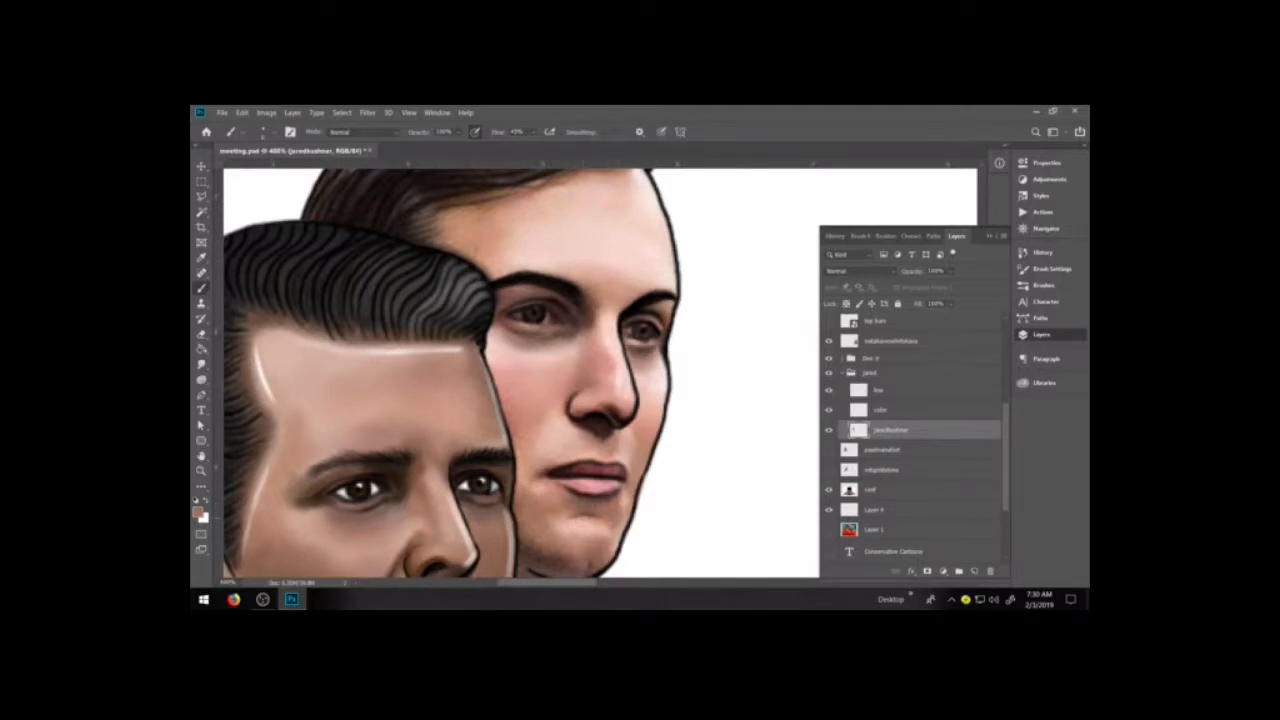
{"action": "mouse_move", "coordinate": [577, 457]}
{"action": "left_mouse_down"}
{"action": "mouse_move", "coordinate": [598, 457]}
{"action": "mouse_move", "coordinate": [577, 454]}
{"action": "left_mouse_up"}
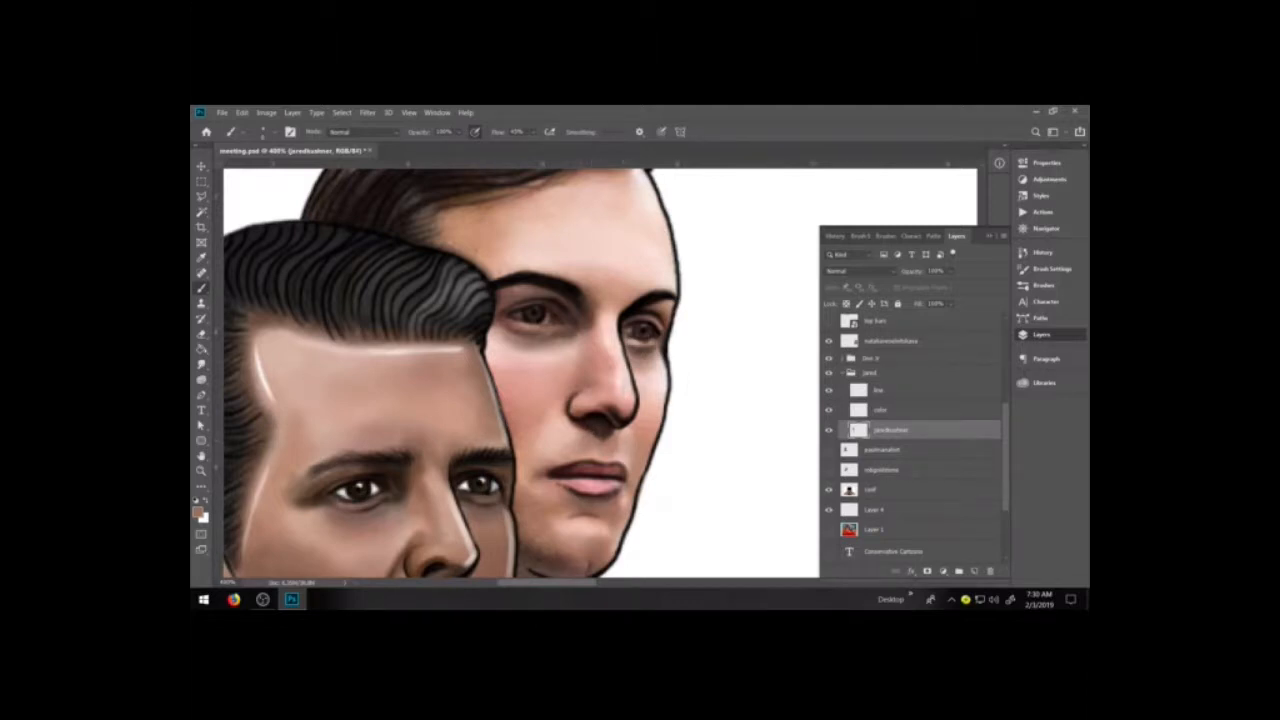
{"action": "left_click_drag", "start_coordinate": [530, 546], "coordinate": [546, 551]}
- Paint the whites of the rear man's near eye and the inner corner of his far eye with a small white brush
{"action": "left_click", "coordinate": [1040, 382]}
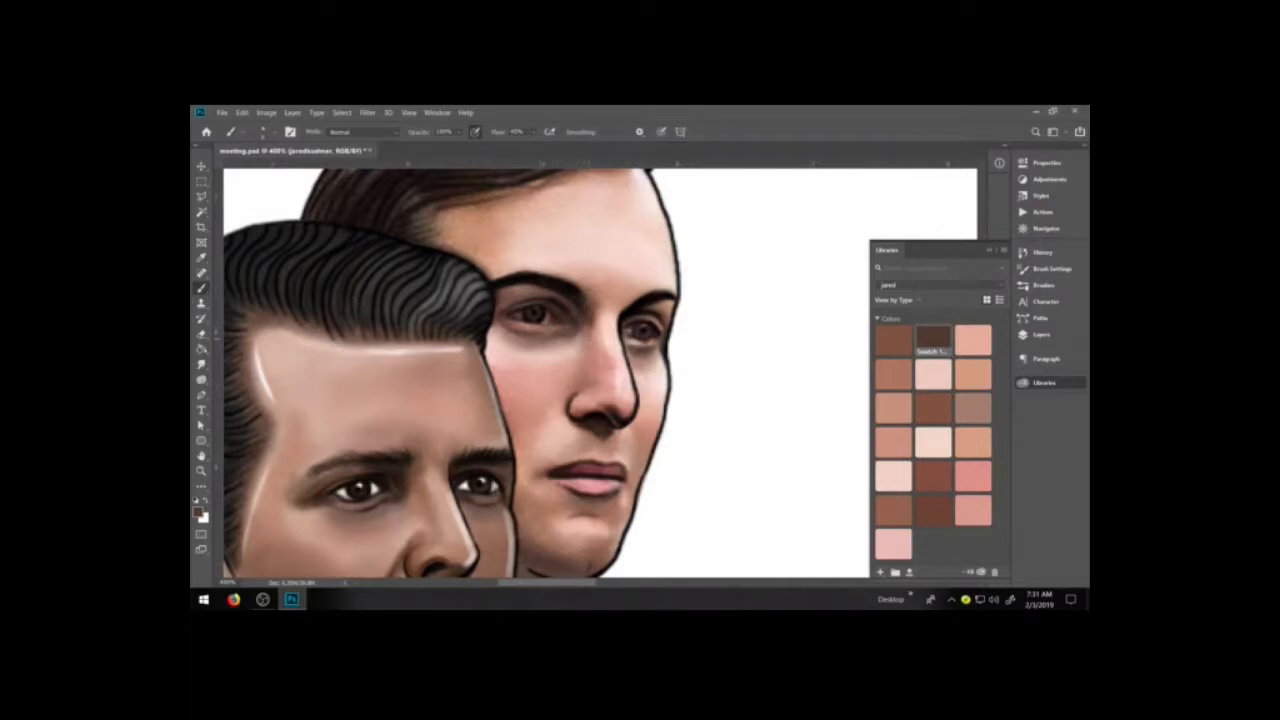
{"action": "key", "text": "z"}
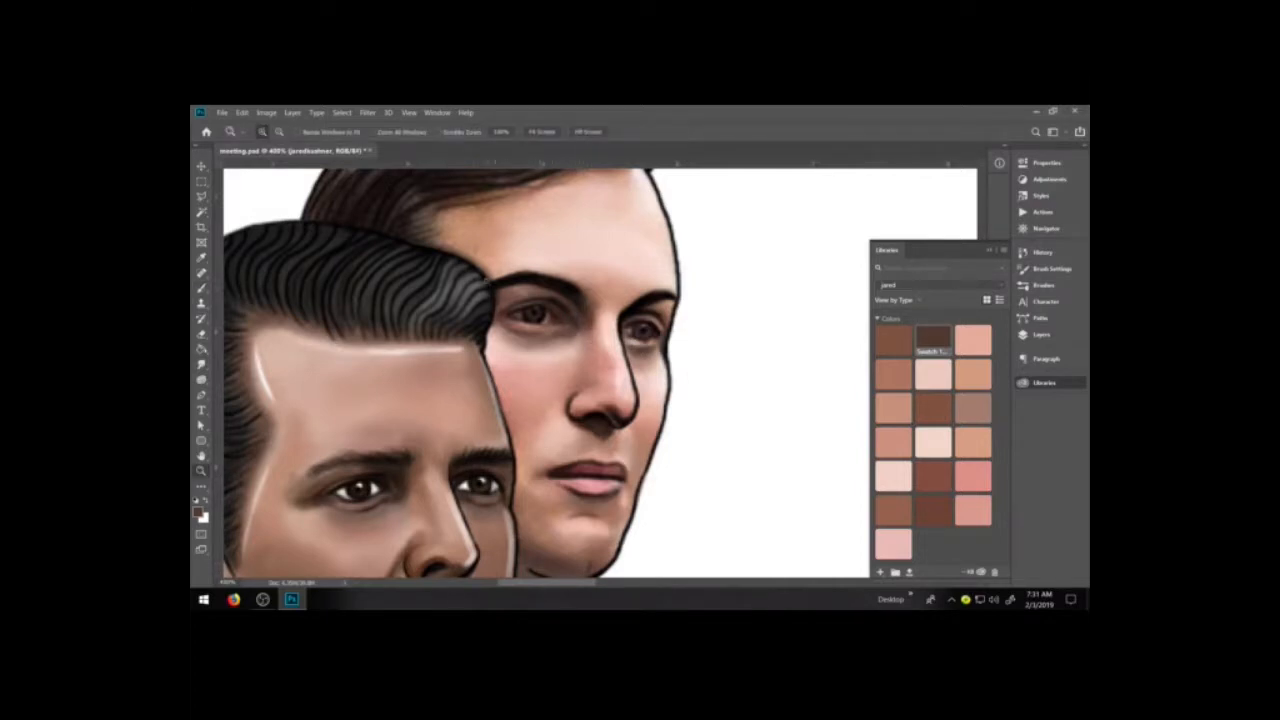
{"action": "left_click", "coordinate": [627, 370]}
{"action": "key", "text": "b"}
{"action": "key", "text": "x"}
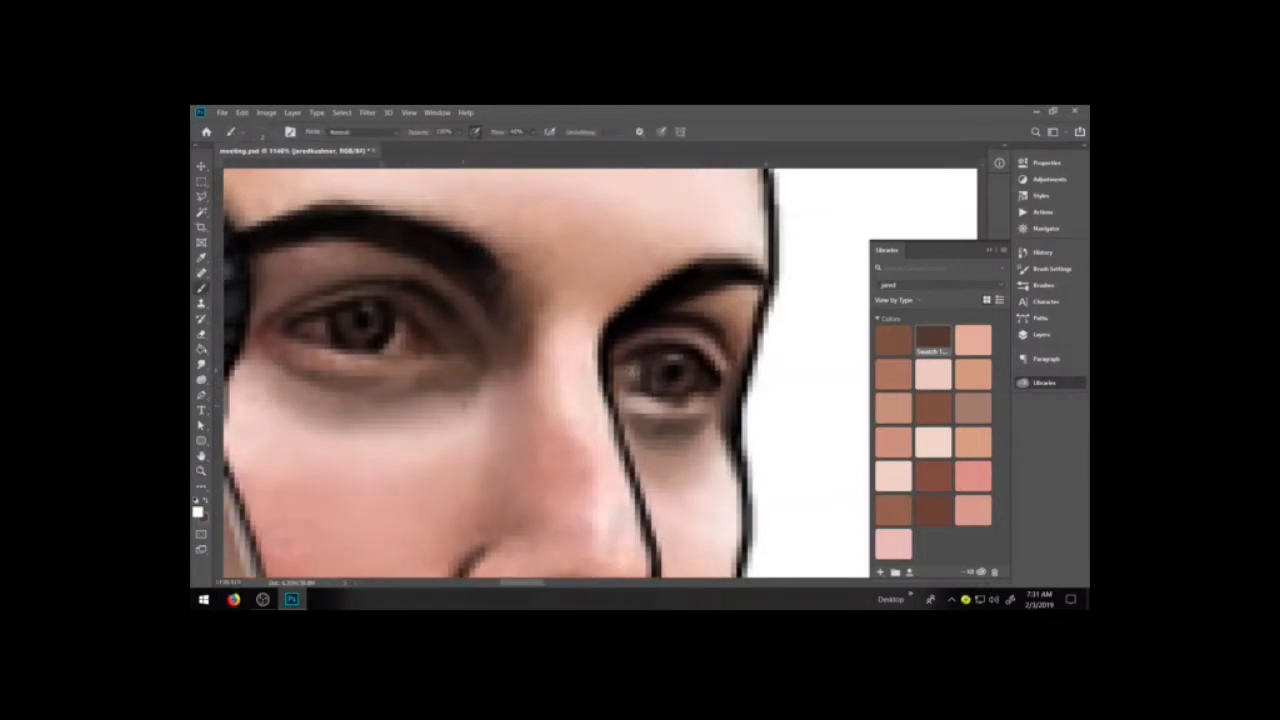
{"action": "left_click_drag", "start_coordinate": [322, 330], "coordinate": [300, 330]}
{"action": "mouse_move", "coordinate": [397, 337]}
{"action": "left_mouse_down"}
{"action": "mouse_move", "coordinate": [425, 345]}
{"action": "mouse_move", "coordinate": [398, 317]}
{"action": "mouse_move", "coordinate": [419, 337]}
{"action": "left_mouse_up"}
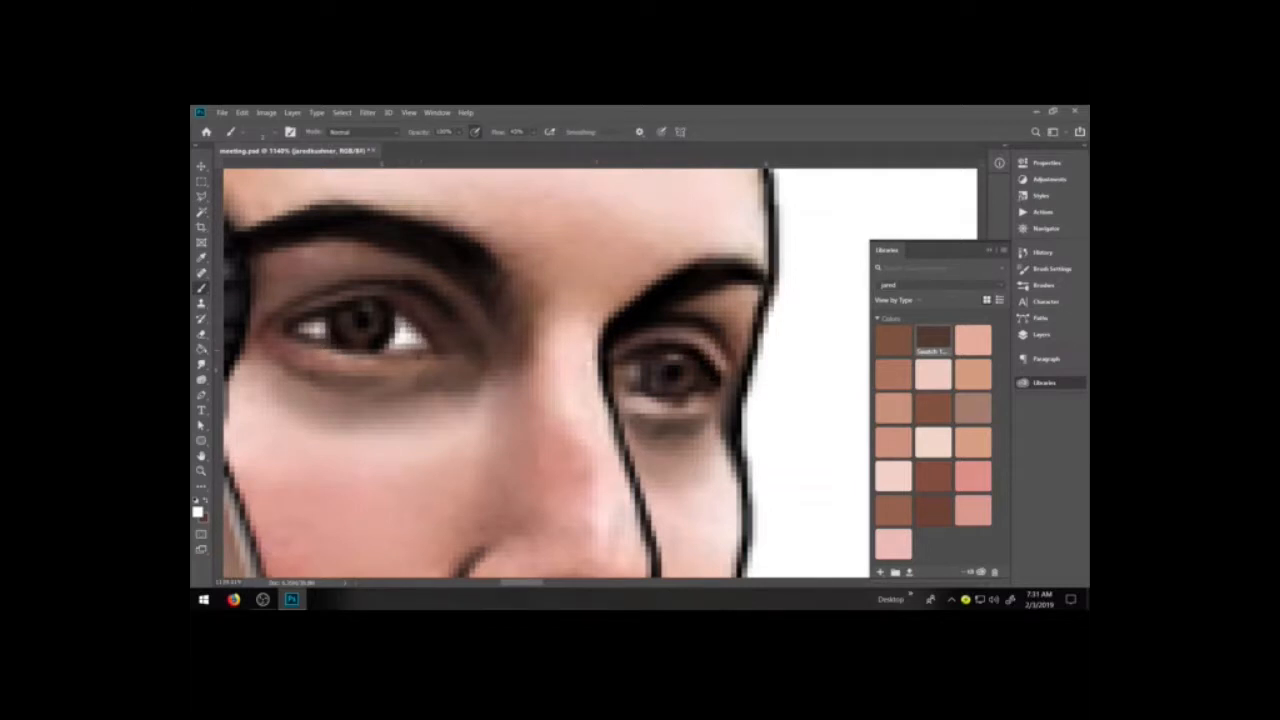
{"action": "mouse_move", "coordinate": [632, 372]}
{"action": "left_mouse_down"}
{"action": "mouse_move", "coordinate": [705, 382]}
{"action": "mouse_move", "coordinate": [640, 361]}
{"action": "left_mouse_up"}
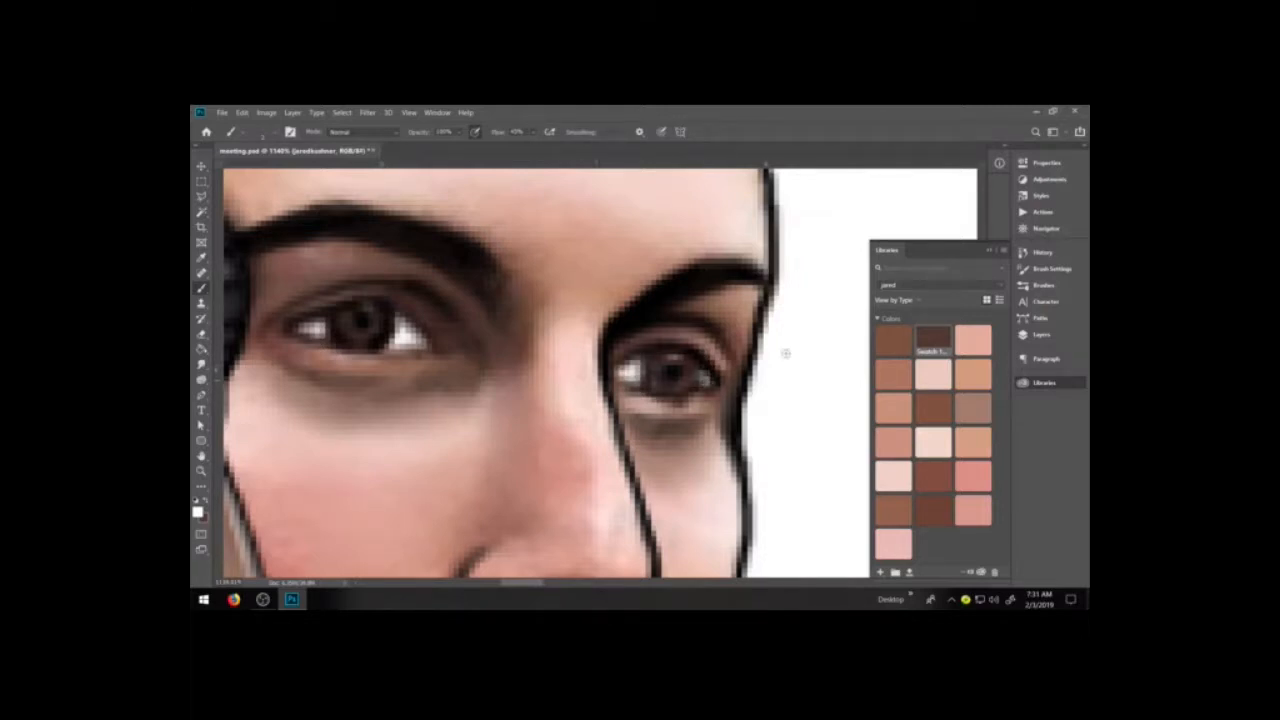
- Touch up the inner corner and upper lid edge of the rear man's far eye with a small black brush
{"action": "key", "text": "x"}
{"action": "left_click_drag", "start_coordinate": [641, 380], "coordinate": [640, 368]}
{"action": "left_click_drag", "start_coordinate": [648, 349], "coordinate": [614, 380]}
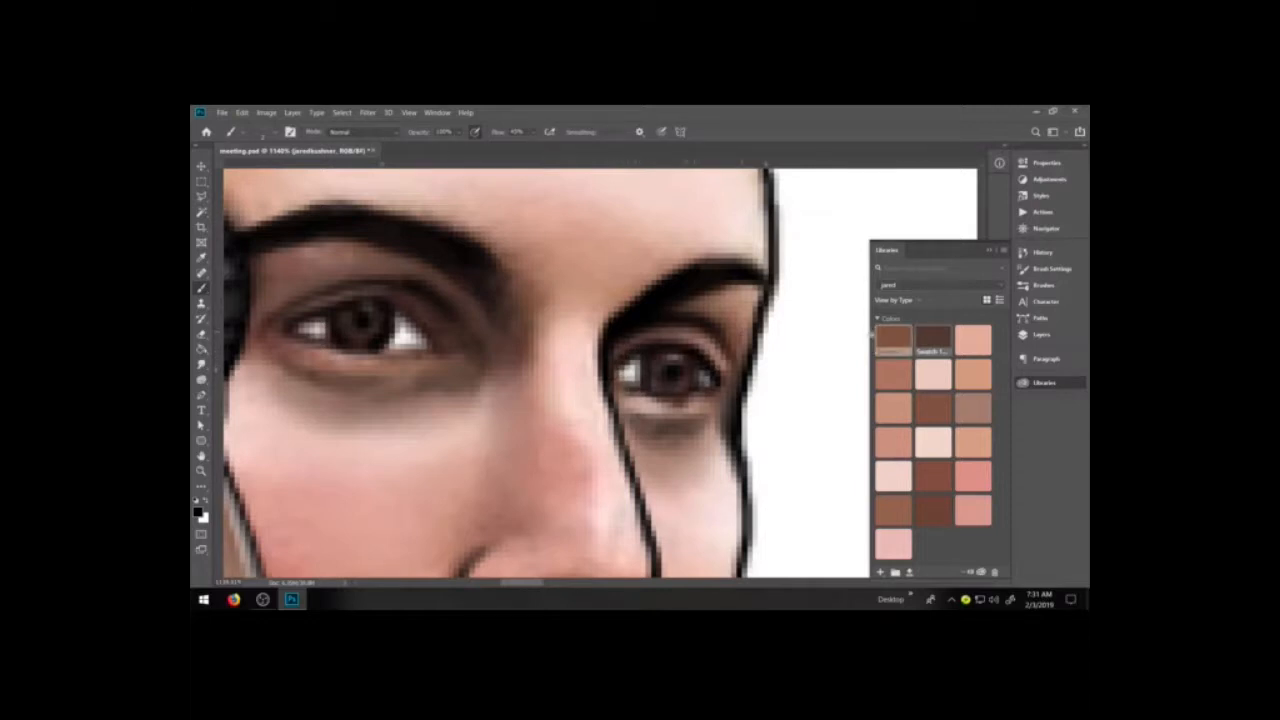
- Revert the document history to the state before the eye whites were painted on the rear man's photo layer
{"action": "left_click", "coordinate": [1040, 334]}
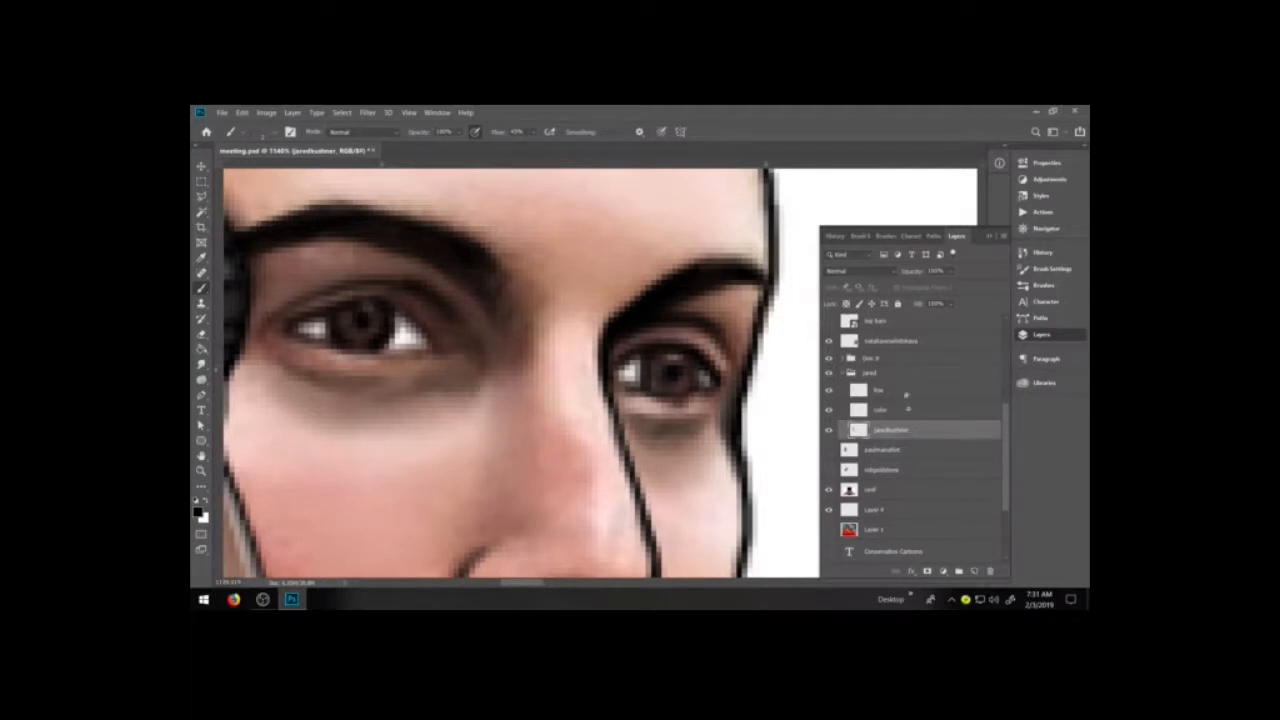
{"action": "left_click", "coordinate": [1042, 252]}
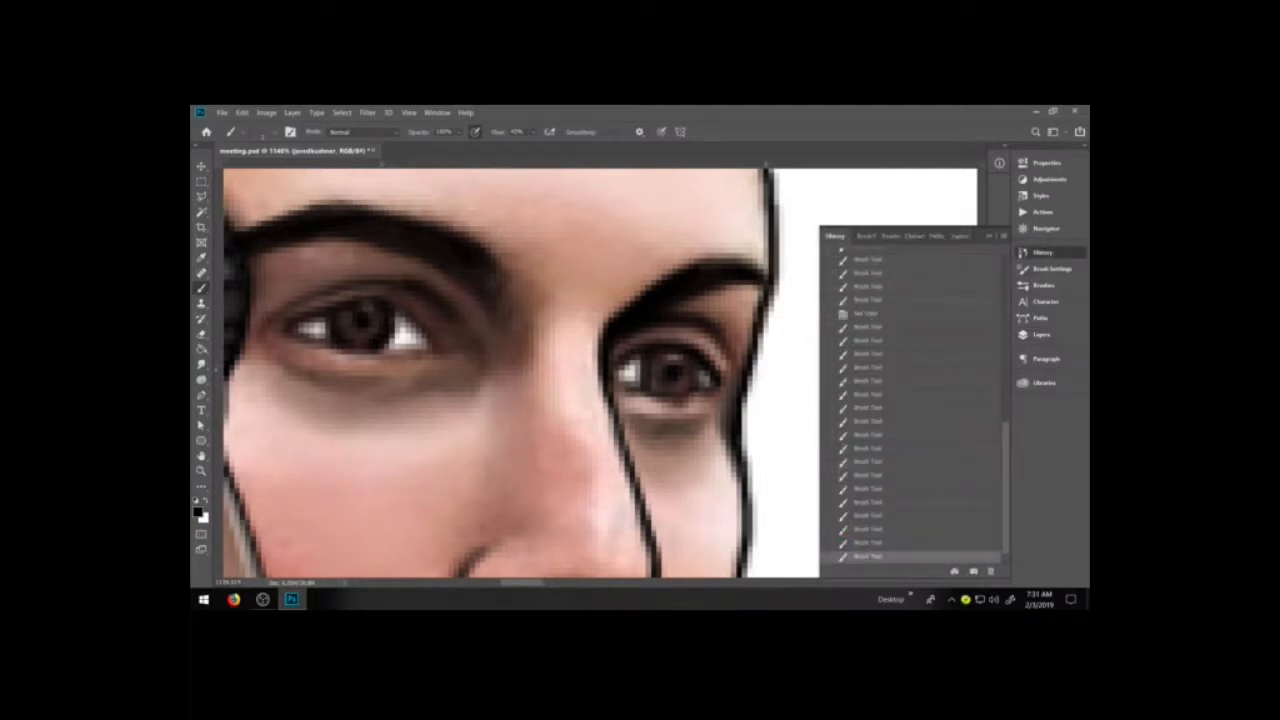
{"action": "mouse_move", "coordinate": [1005, 490]}
{"action": "left_mouse_down"}
{"action": "mouse_move", "coordinate": [1005, 324]}
{"action": "mouse_move", "coordinate": [1005, 490]}
{"action": "left_mouse_up"}
{"action": "left_click", "coordinate": [902, 320]}
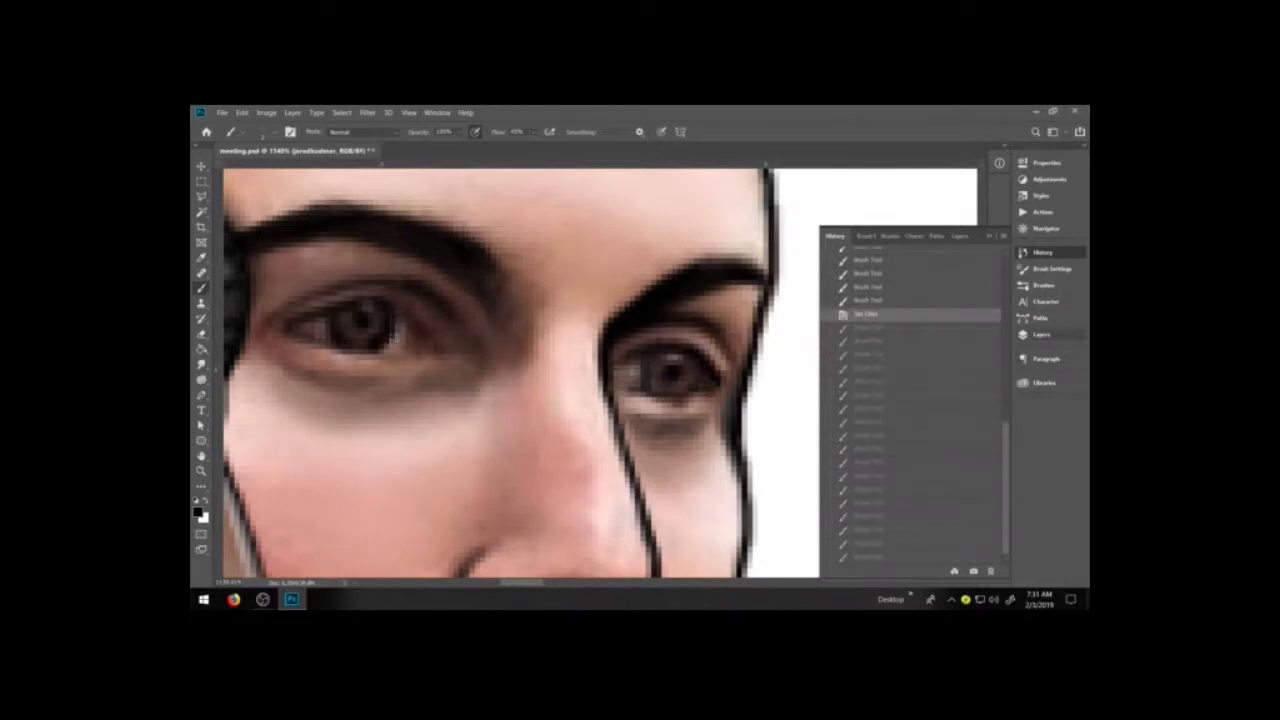
- On the rear man's color layer, paint the whites of both eyes with a small white brush
{"action": "left_click", "coordinate": [1040, 334]}
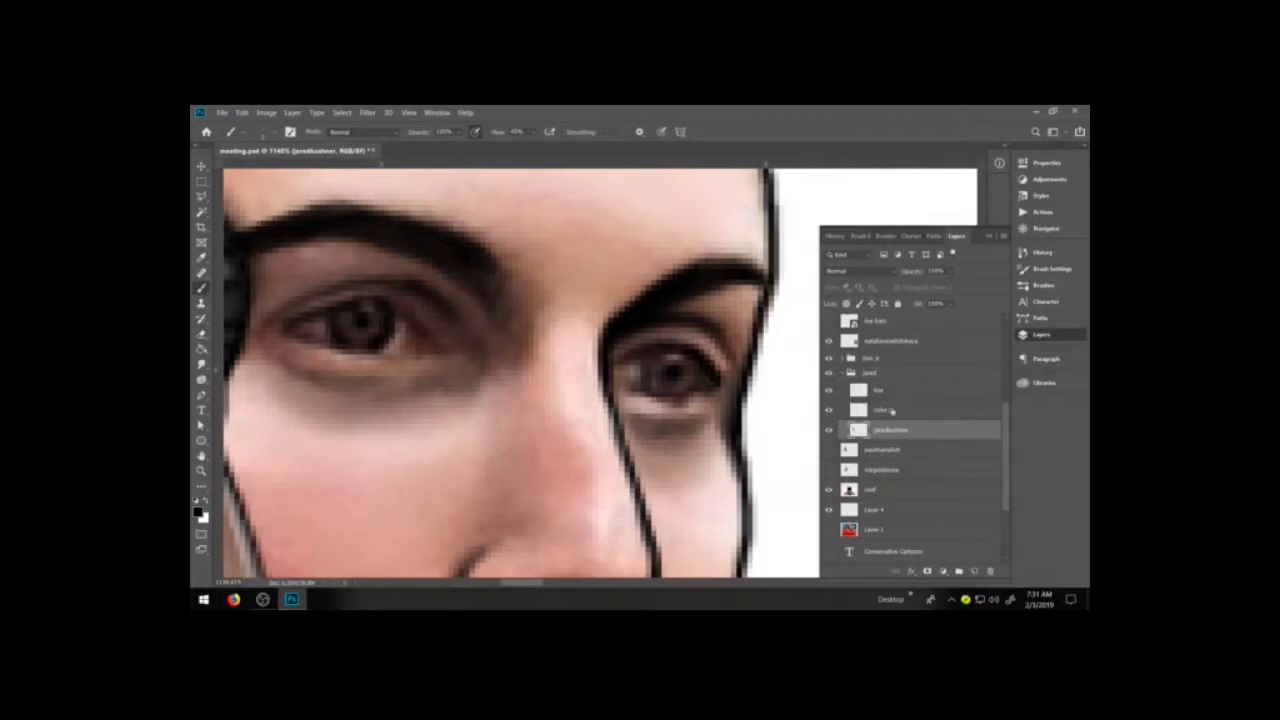
{"action": "left_click", "coordinate": [890, 410]}
{"action": "left_click", "coordinate": [1041, 335]}
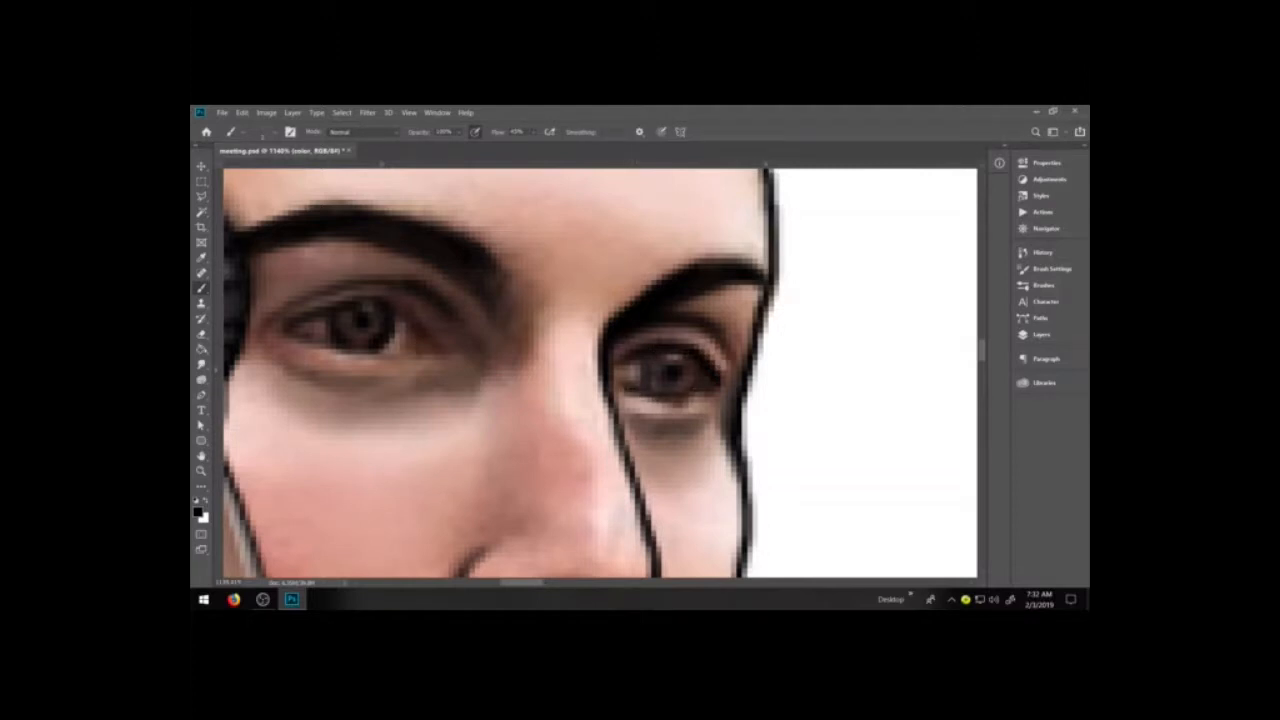
{"action": "key", "text": "x"}
{"action": "mouse_move", "coordinate": [648, 380]}
{"action": "left_mouse_down"}
{"action": "mouse_move", "coordinate": [620, 374]}
{"action": "mouse_move", "coordinate": [704, 383]}
{"action": "left_mouse_up"}
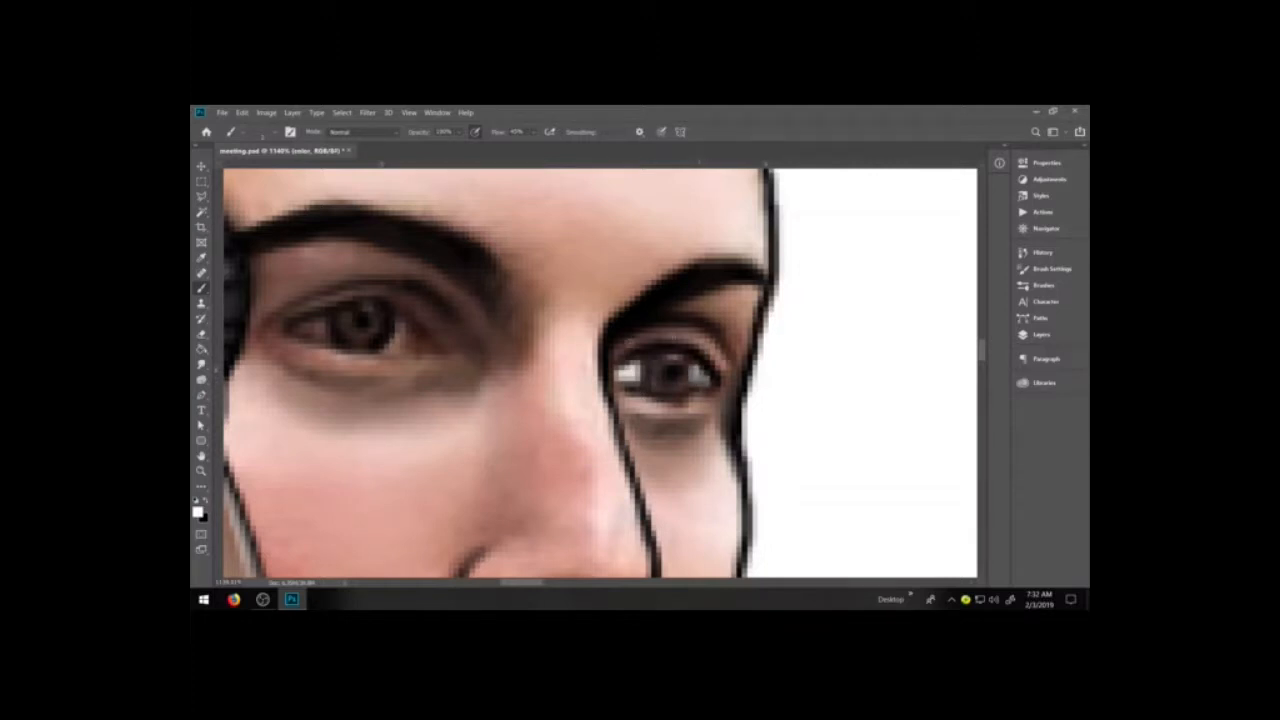
{"action": "left_click_drag", "start_coordinate": [322, 333], "coordinate": [296, 330]}
{"action": "mouse_move", "coordinate": [397, 340]}
{"action": "left_mouse_down"}
{"action": "mouse_move", "coordinate": [420, 340]}
{"action": "mouse_move", "coordinate": [408, 328]}
{"action": "mouse_move", "coordinate": [430, 346]}
{"action": "left_mouse_up"}
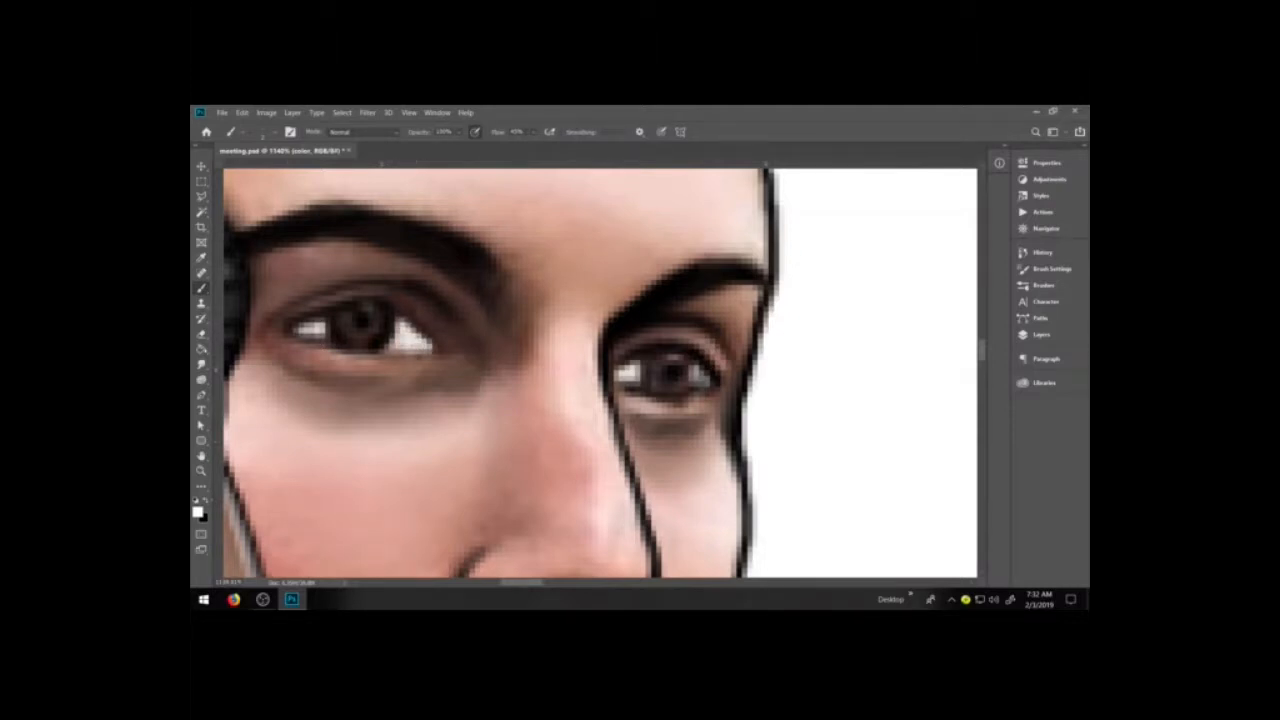
- Refine the edges of the rear man's far eye with small black strokes on the color layer
{"action": "key", "text": "x"}
{"action": "mouse_move", "coordinate": [607, 379]}
{"action": "left_mouse_down"}
{"action": "mouse_move", "coordinate": [626, 394]}
{"action": "mouse_move", "coordinate": [706, 389]}
{"action": "left_mouse_up"}
{"action": "left_click_drag", "start_coordinate": [654, 349], "coordinate": [642, 347]}
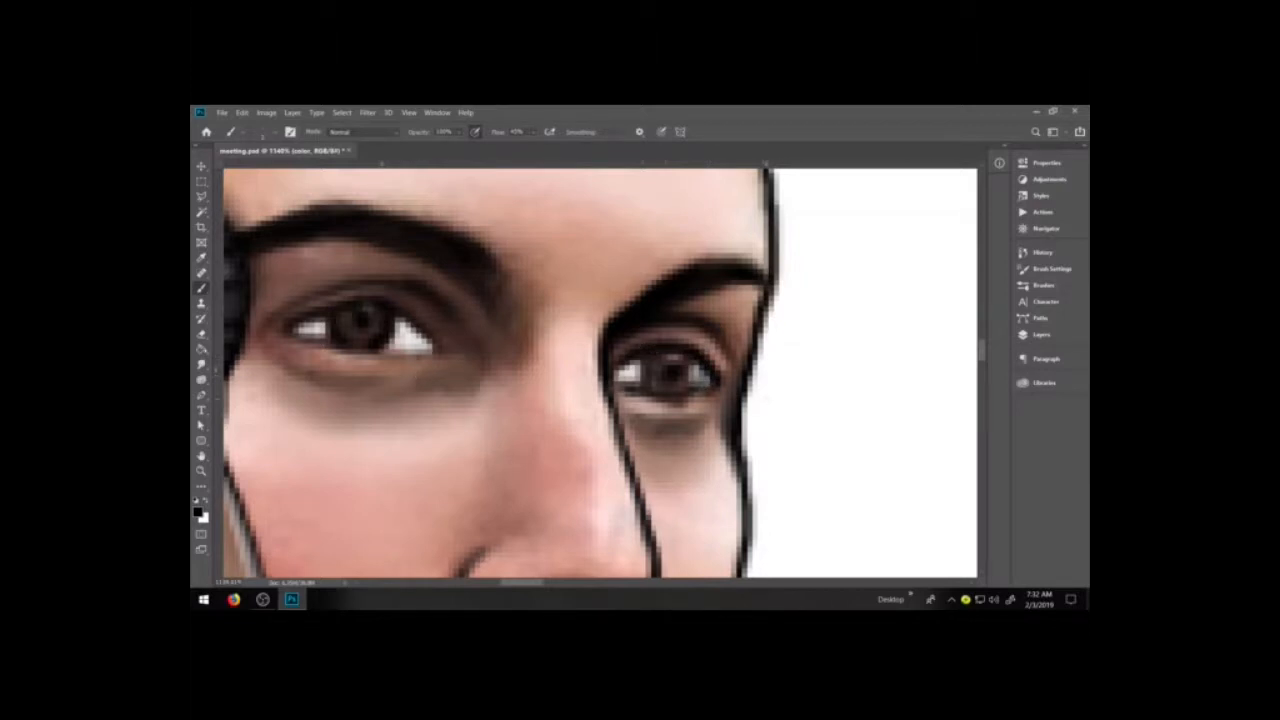
- Examine the front man's finished eyes up close as a reference for the rear man's eyes
{"action": "key", "text": "h"}
{"action": "key", "text": "e"}
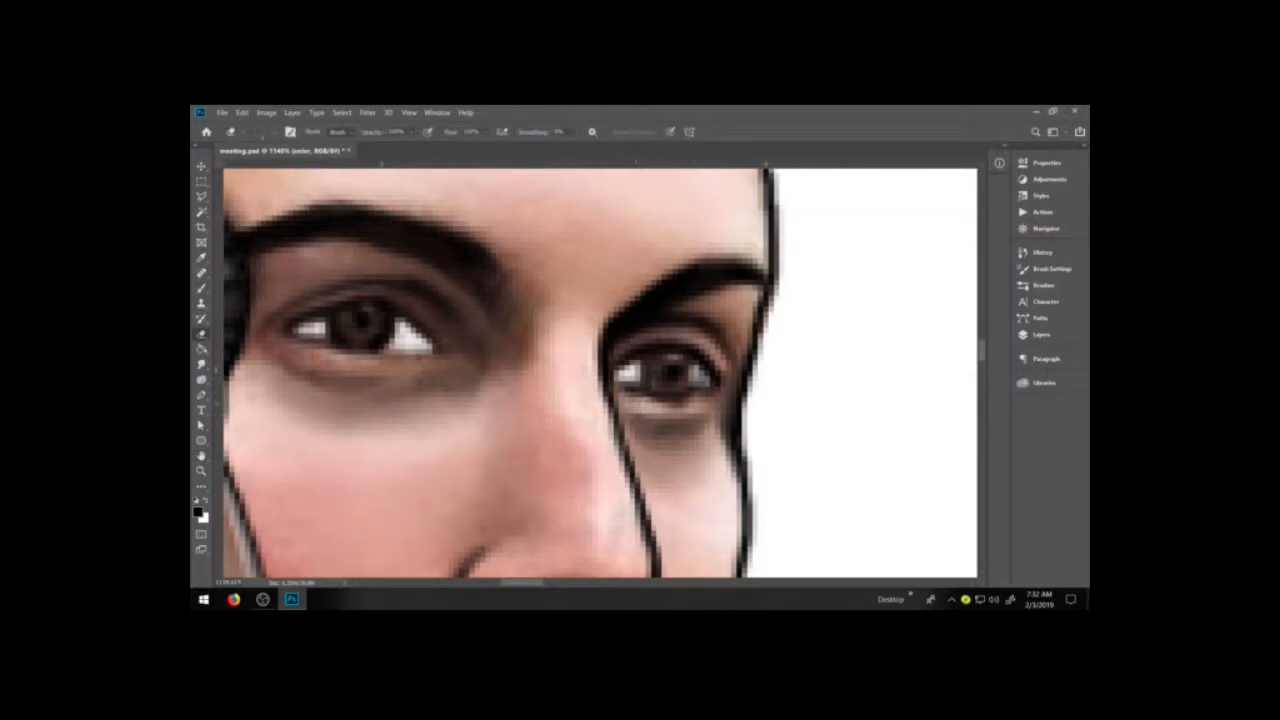
{"action": "key", "text": "space"}
{"action": "left_click_drag", "start_coordinate": [577, 468], "coordinate": [588, 420]}
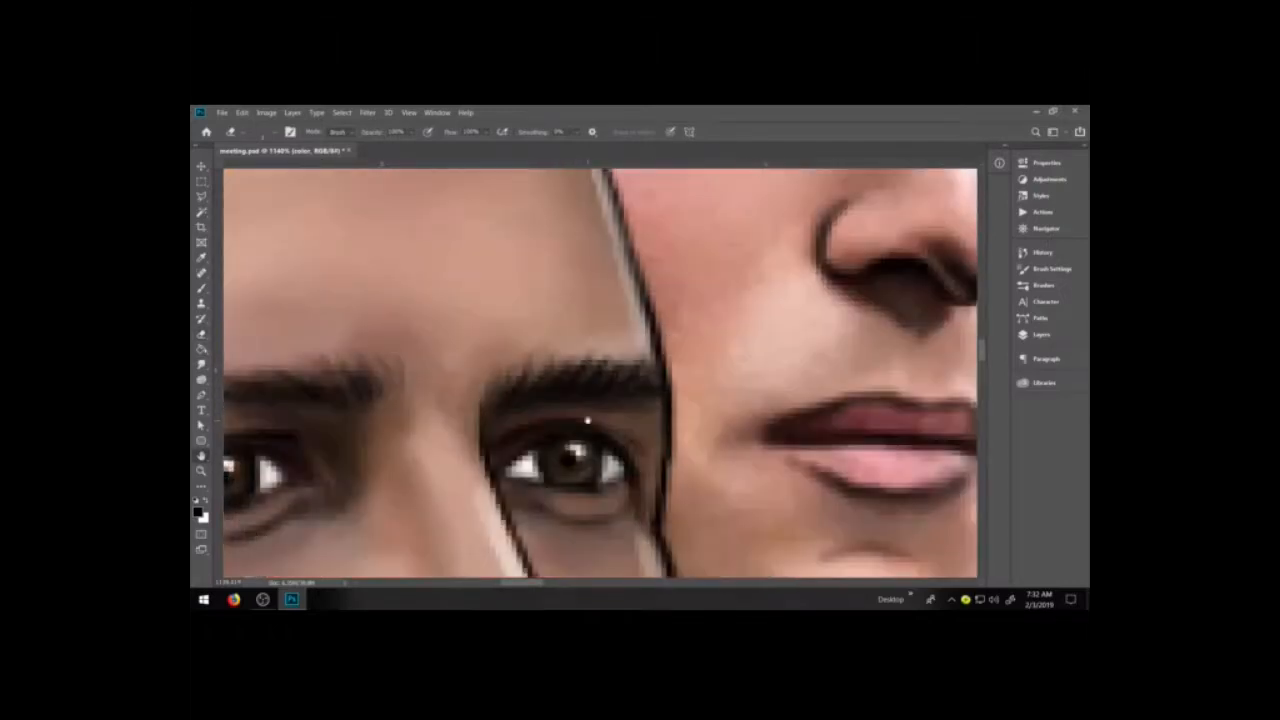
{"action": "scroll", "coordinate": [588, 420], "scroll_direction": "up", "scroll_amount": 5}
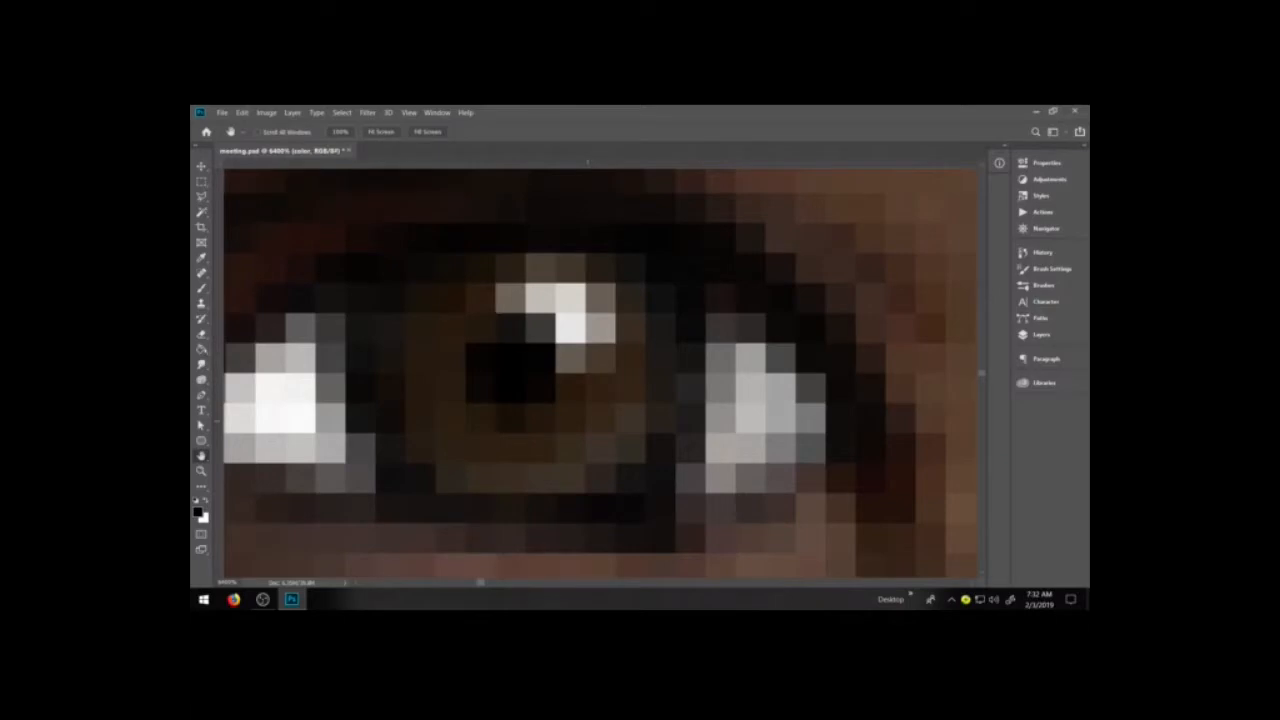
{"action": "scroll", "coordinate": [600, 390], "scroll_direction": "down", "scroll_amount": 5}
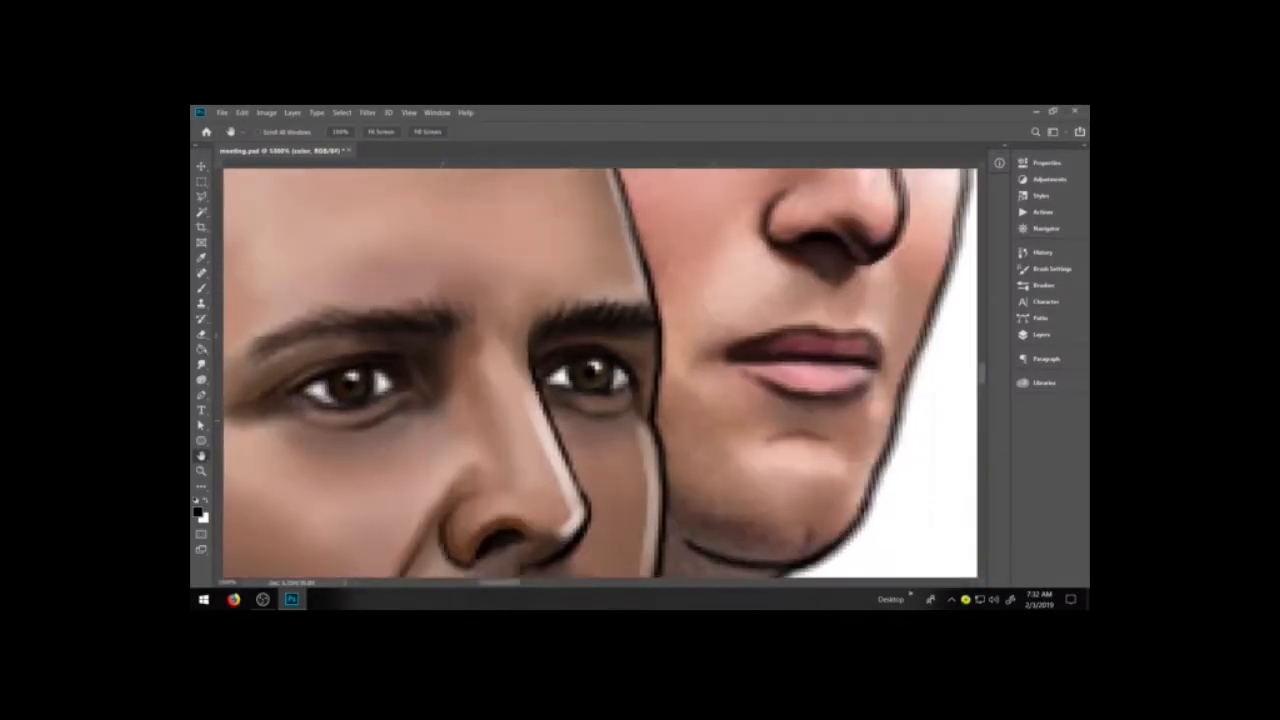
{"action": "scroll", "coordinate": [600, 390], "scroll_direction": "down", "scroll_amount": 5}
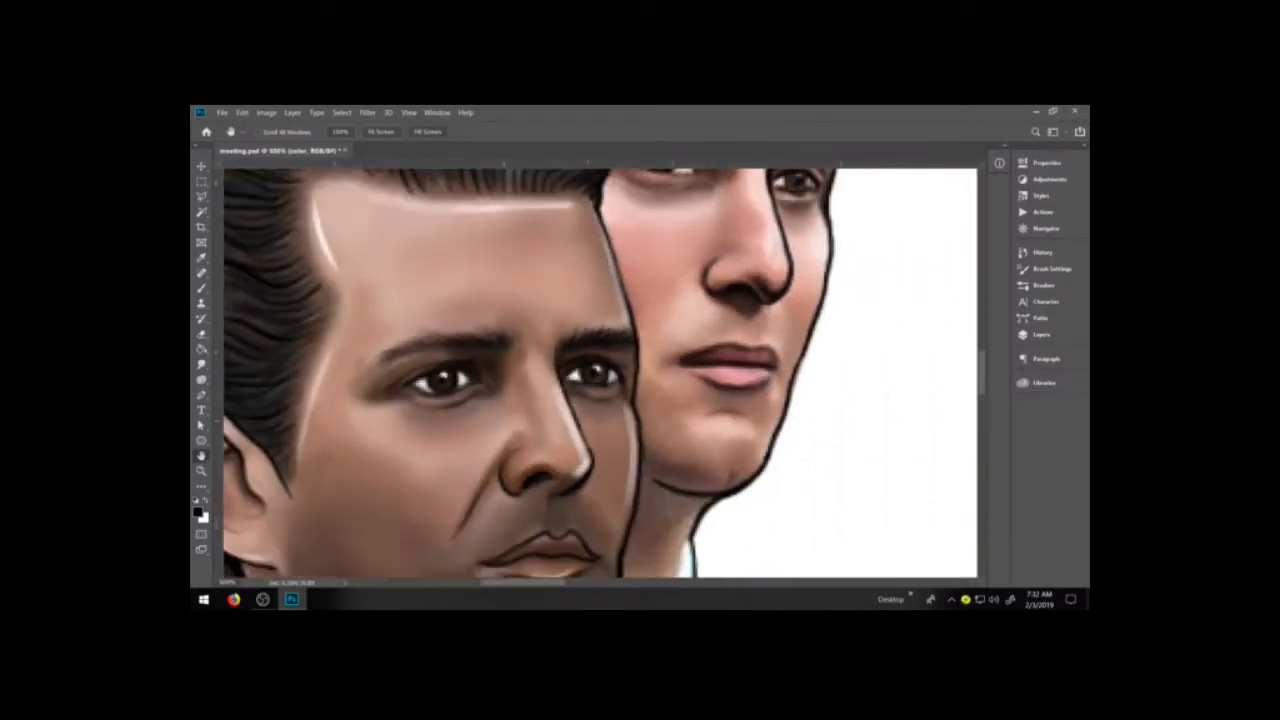
{"action": "left_click_drag", "start_coordinate": [540, 370], "coordinate": [470, 520]}
{"action": "left_click", "coordinate": [201, 471]}
{"action": "left_click_drag", "start_coordinate": [521, 282], "coordinate": [810, 404]}
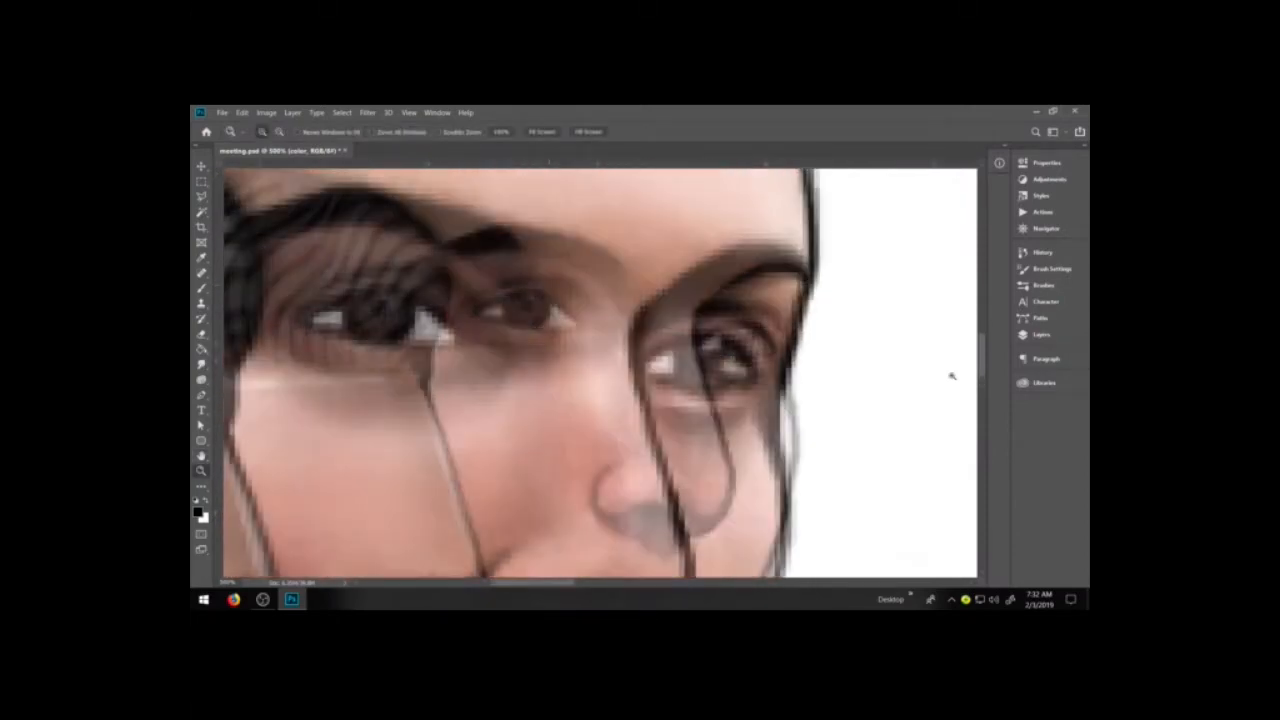
- Brush a thin black shadow line beneath the rear man's near eye on the color layer
{"action": "left_click", "coordinate": [1042, 335]}
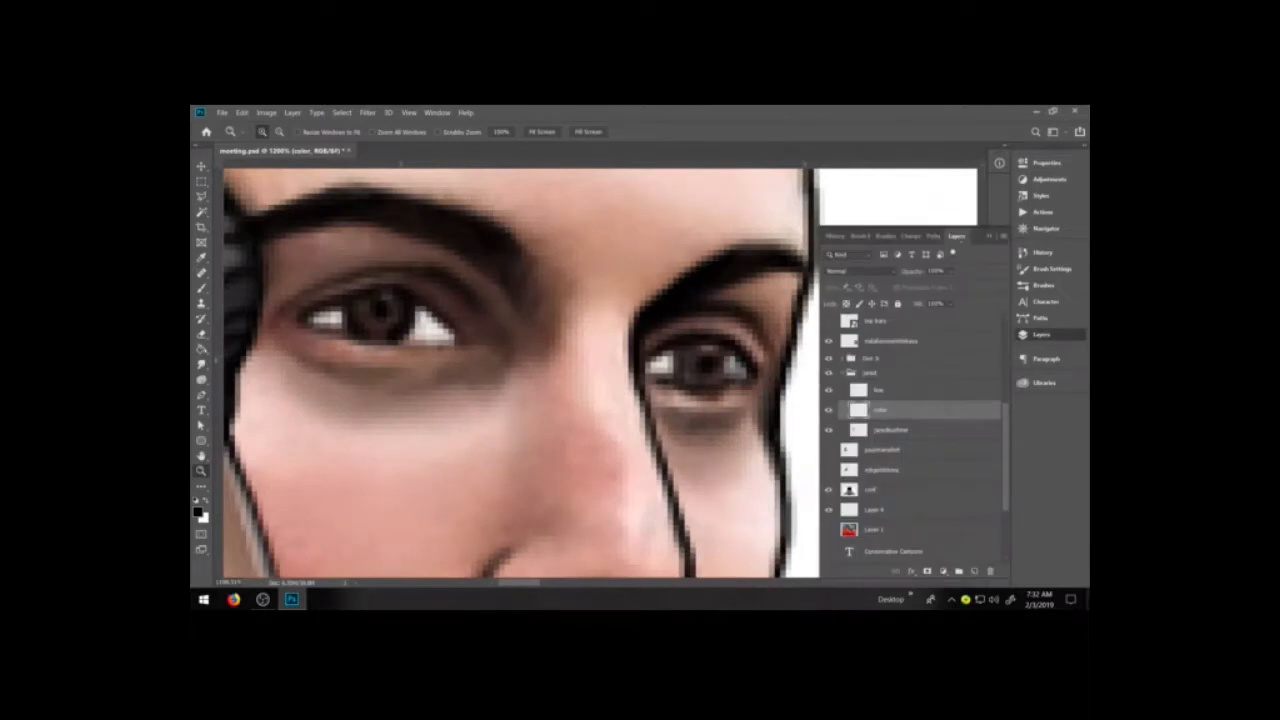
{"action": "left_click", "coordinate": [1042, 335]}
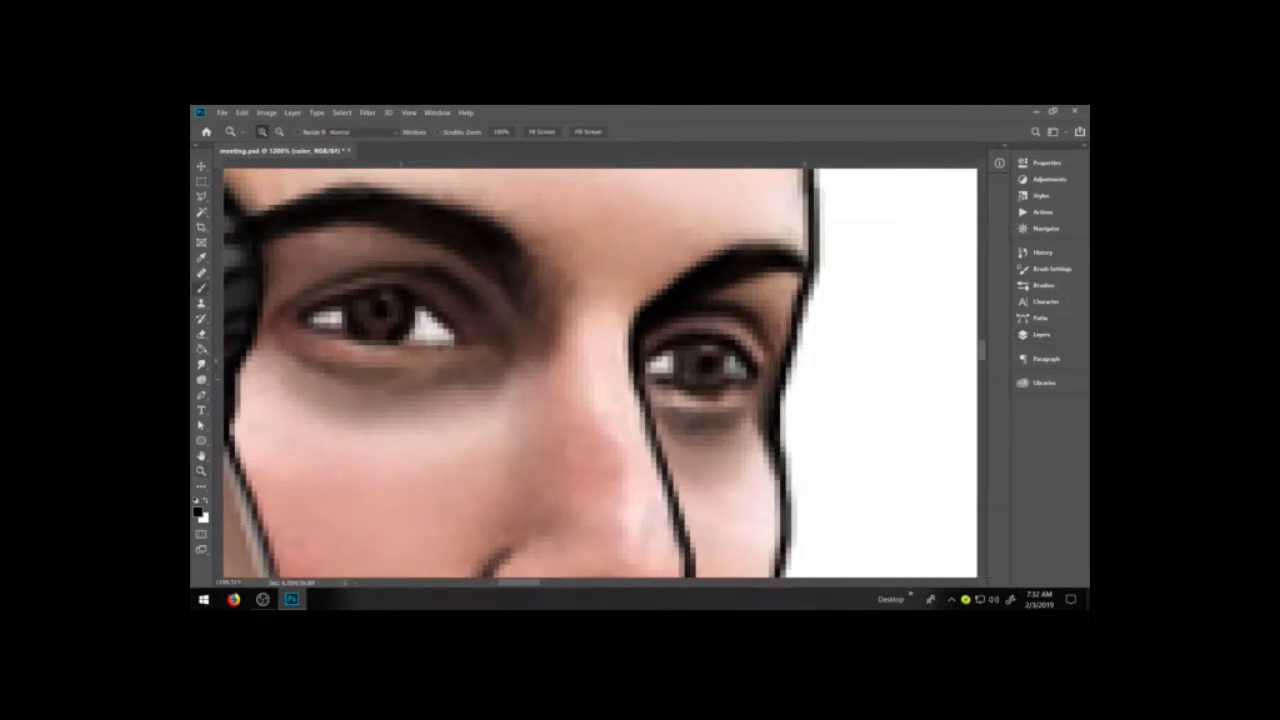
{"action": "key", "text": "b"}
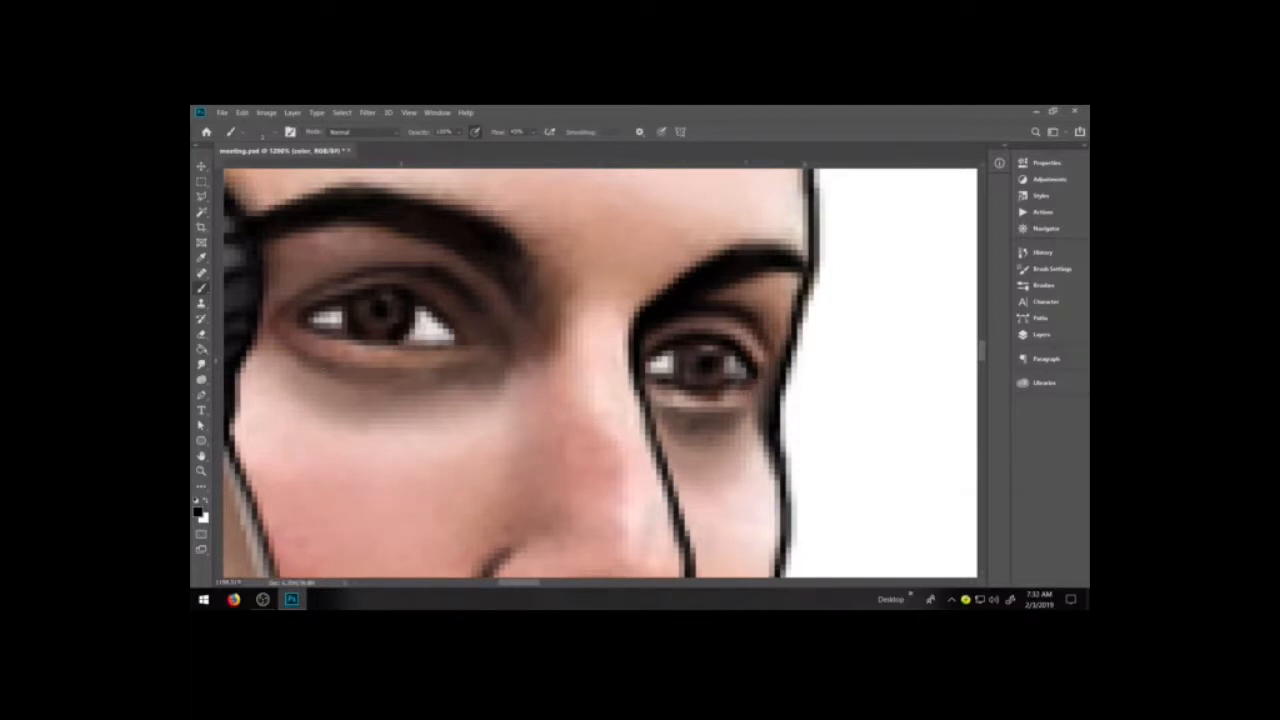
{"action": "left_click_drag", "start_coordinate": [395, 375], "coordinate": [500, 362]}
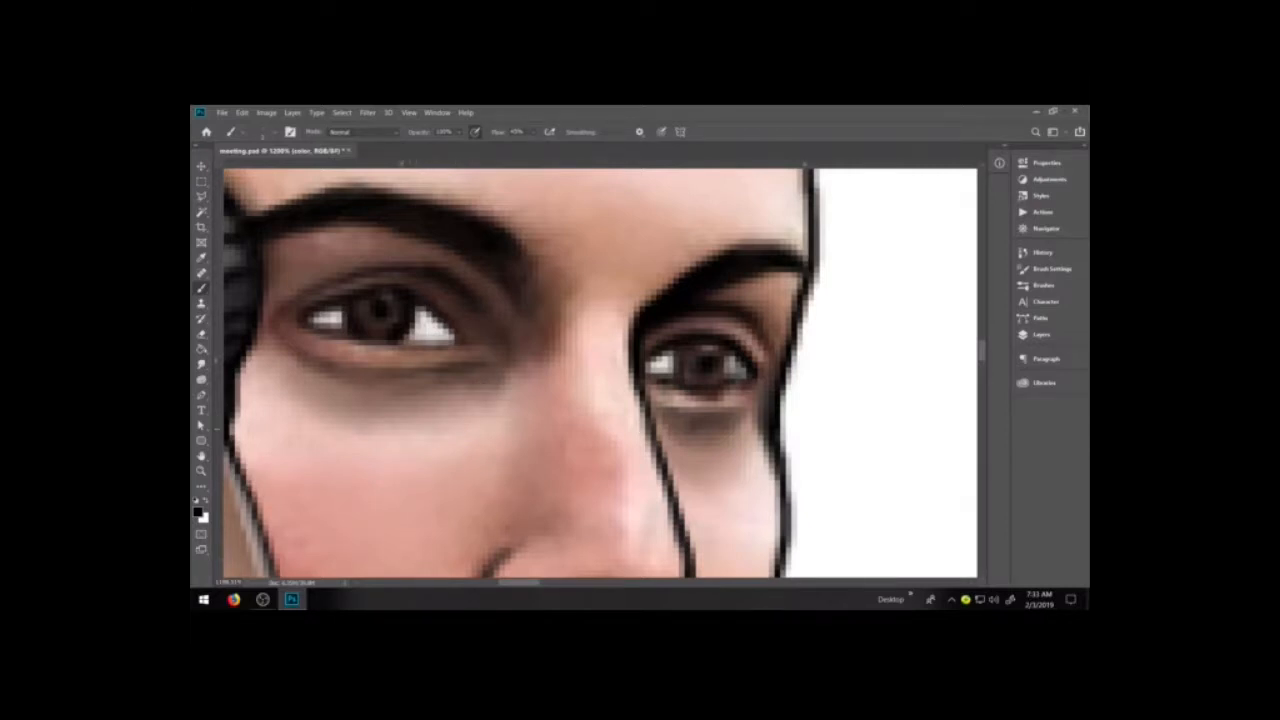
{"action": "key", "text": "ctrl+minus"}
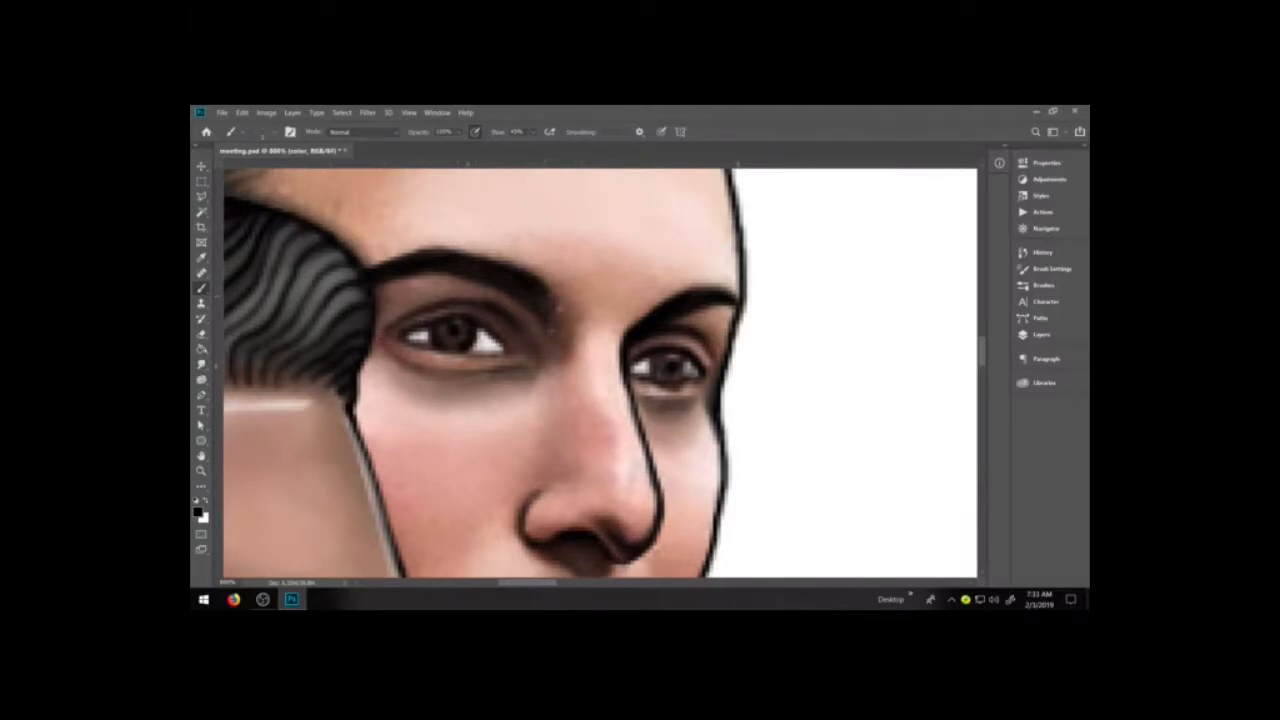
- Sample a brown from the near eyebrow on the rear man's photo with the line layer temporarily hidden, and select the color layer
{"action": "left_click", "coordinate": [1040, 334]}
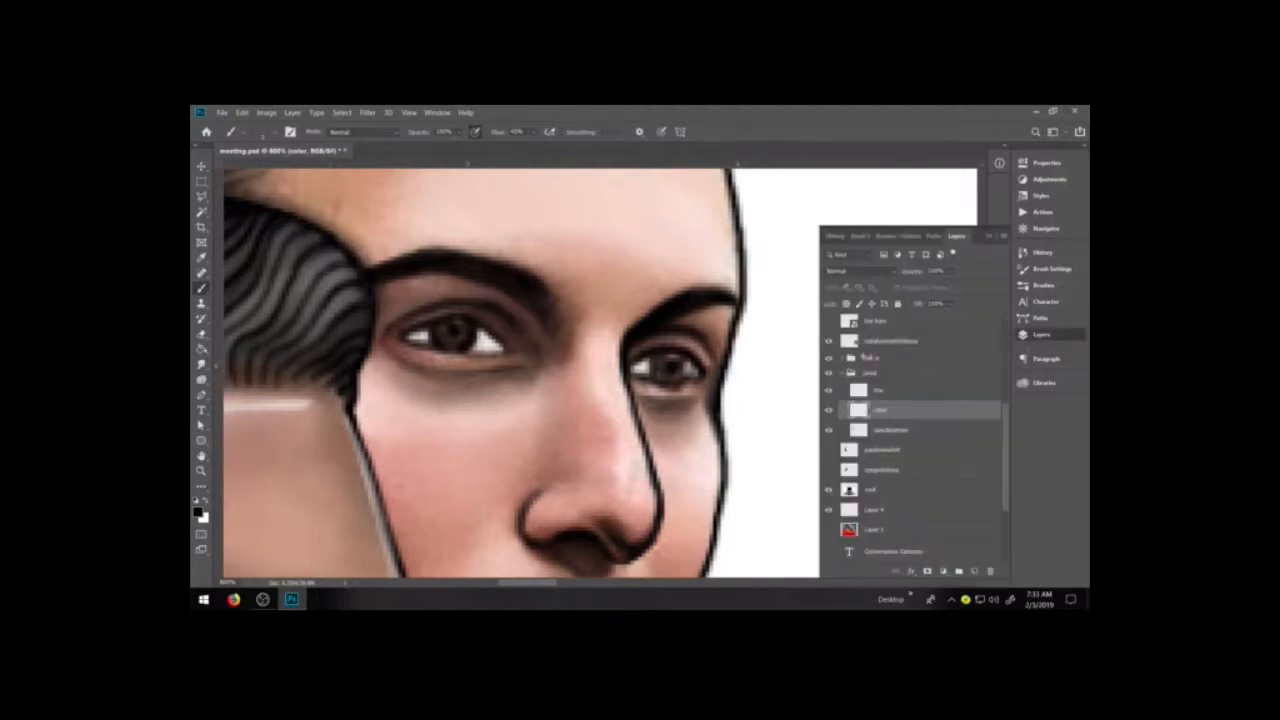
{"action": "left_click", "coordinate": [828, 390]}
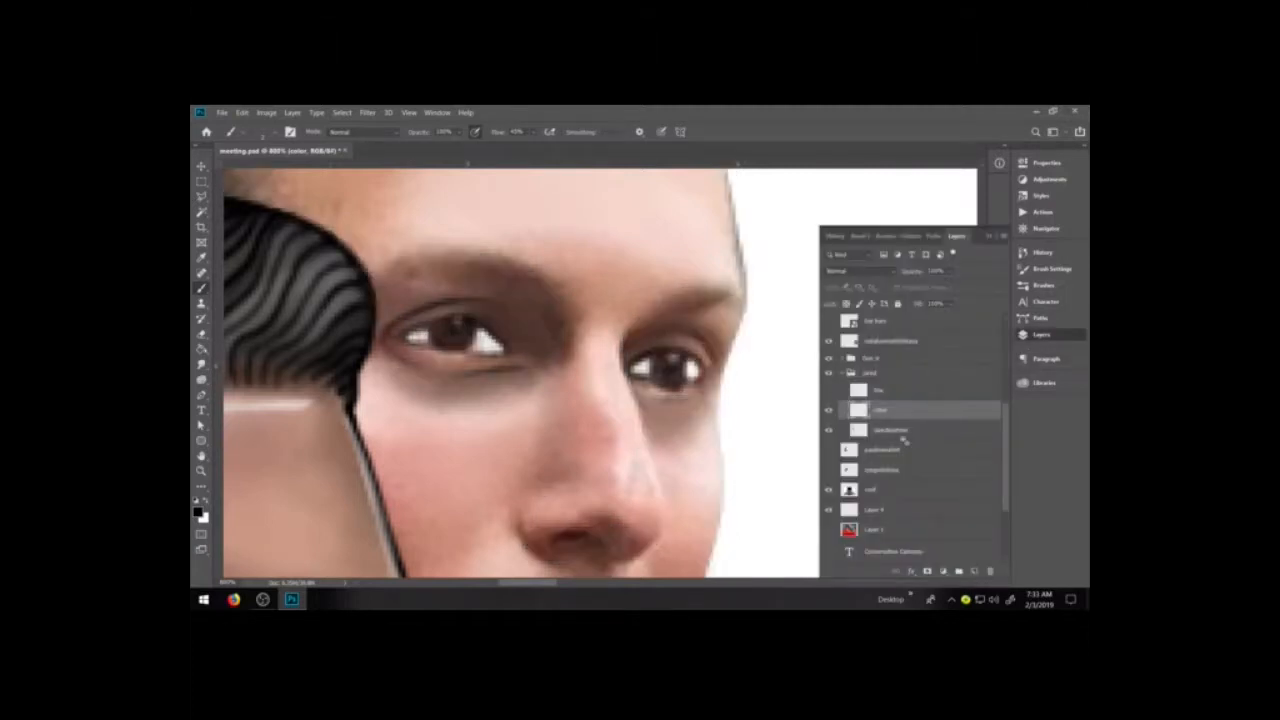
{"action": "left_click", "coordinate": [855, 430]}
{"action": "key", "text": "i"}
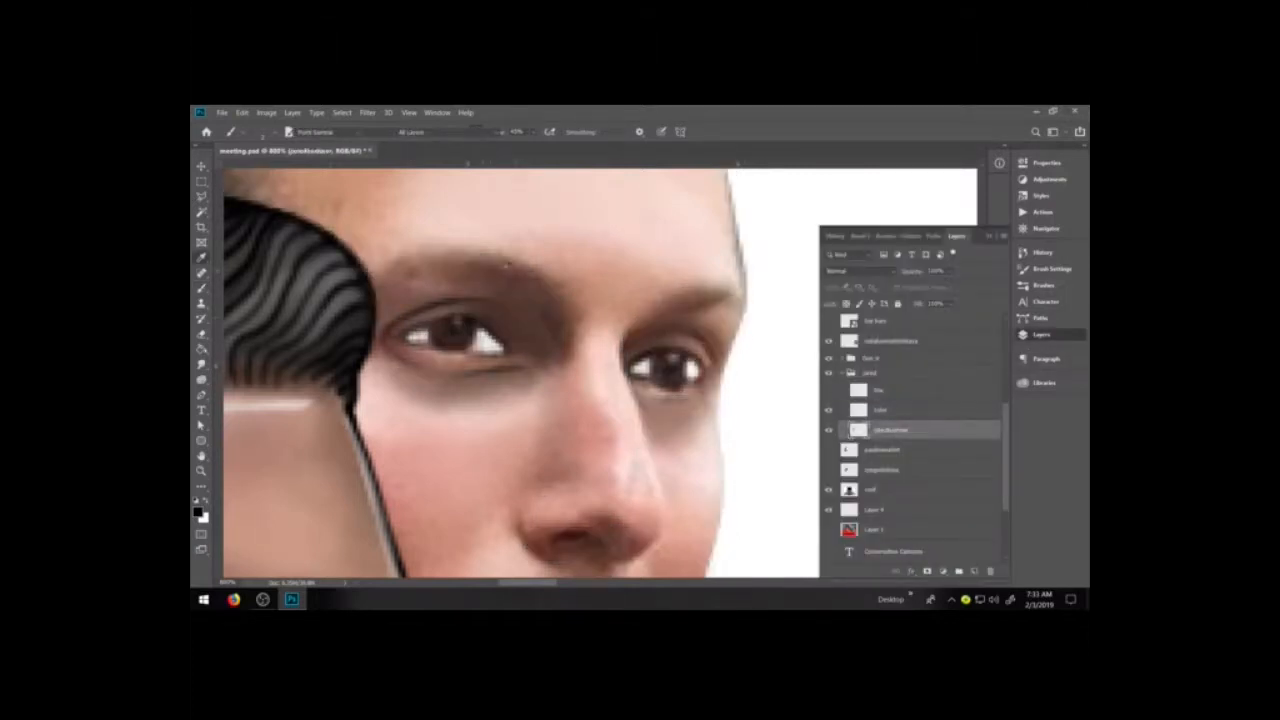
{"action": "left_click", "coordinate": [490, 262]}
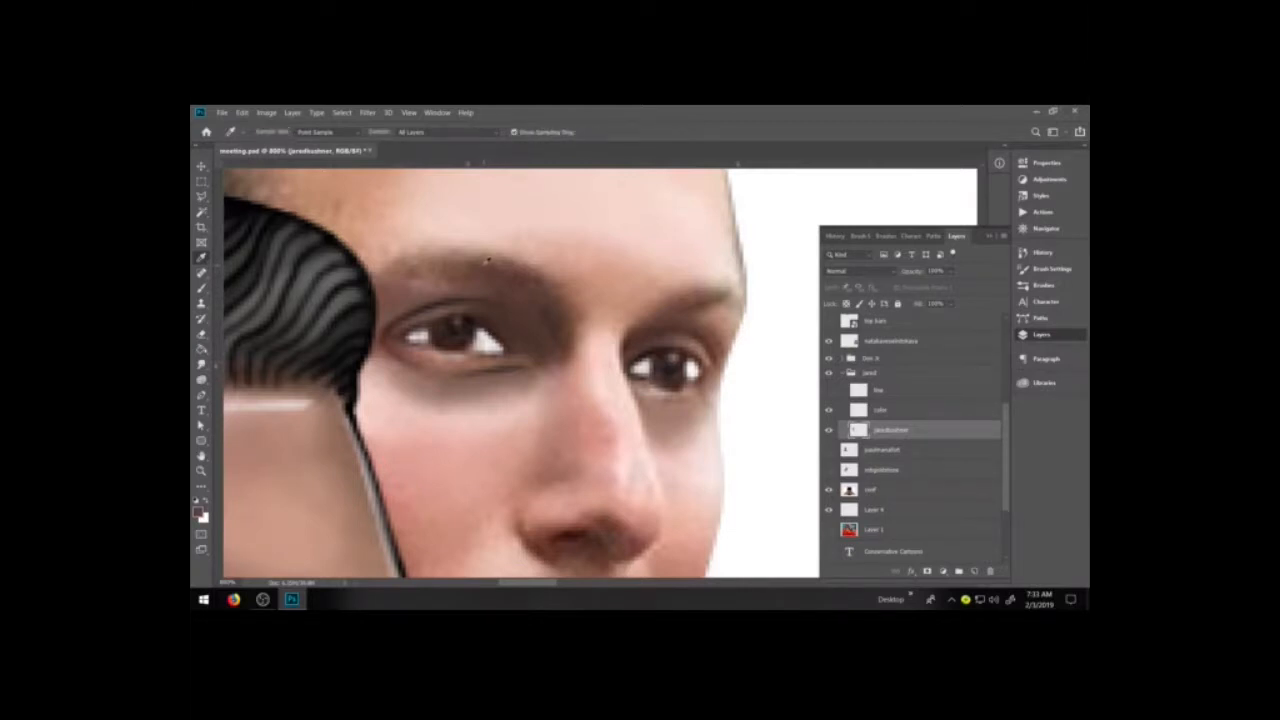
{"action": "left_click_drag", "start_coordinate": [528, 271], "coordinate": [492, 262]}
{"action": "left_click", "coordinate": [491, 260]}
{"action": "key", "text": "b"}
{"action": "left_click", "coordinate": [888, 411]}
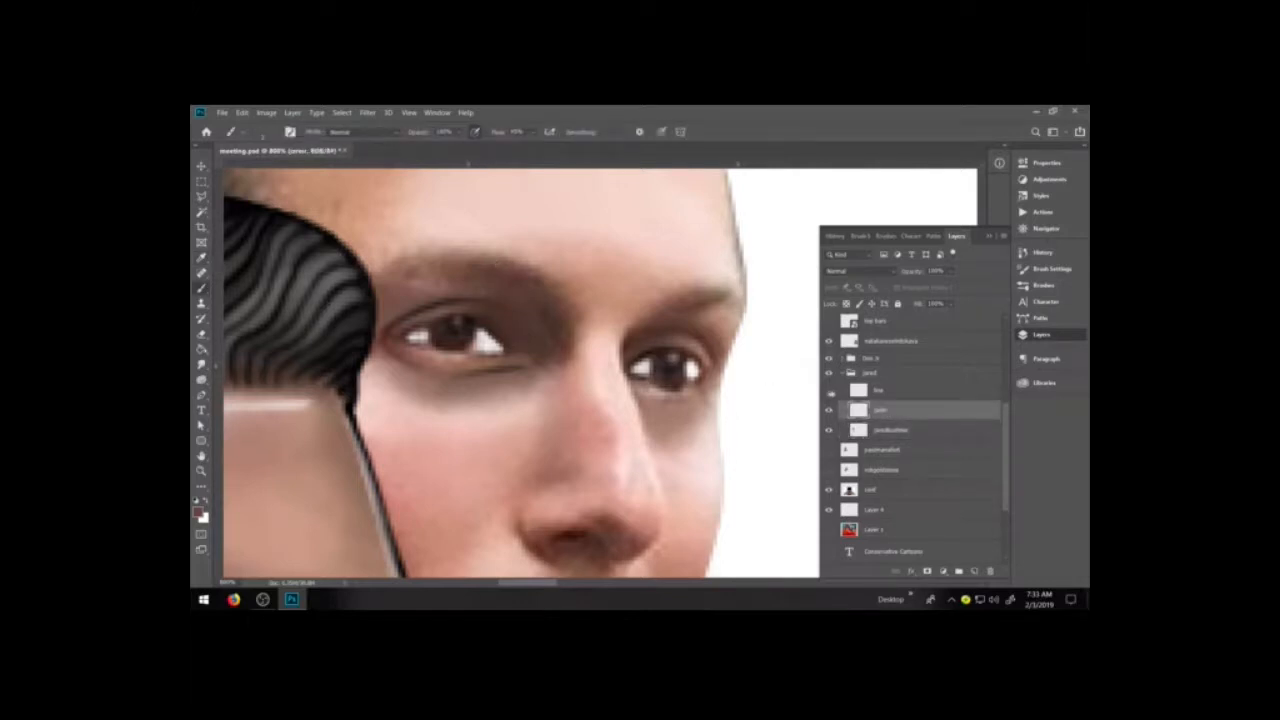
{"action": "left_click", "coordinate": [828, 390]}
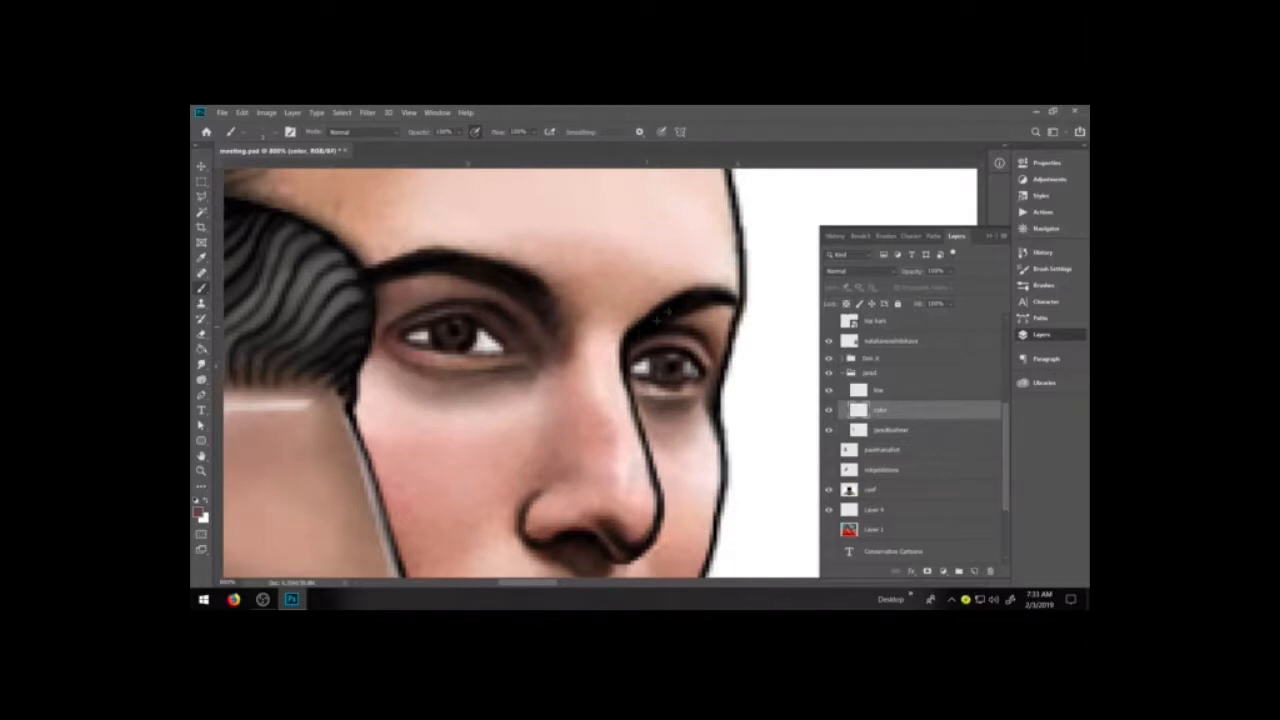
- Undo the trial stroke over the far eyebrow and add a layer named "eyebrows" above the rear man's line layer
{"action": "mouse_move", "coordinate": [682, 291]}
{"action": "left_mouse_down"}
{"action": "mouse_move", "coordinate": [646, 309]}
{"action": "mouse_move", "coordinate": [670, 248]}
{"action": "left_mouse_up"}
{"action": "key", "text": "ctrl+z"}
{"action": "left_click", "coordinate": [890, 392]}
{"action": "left_click", "coordinate": [975, 571]}
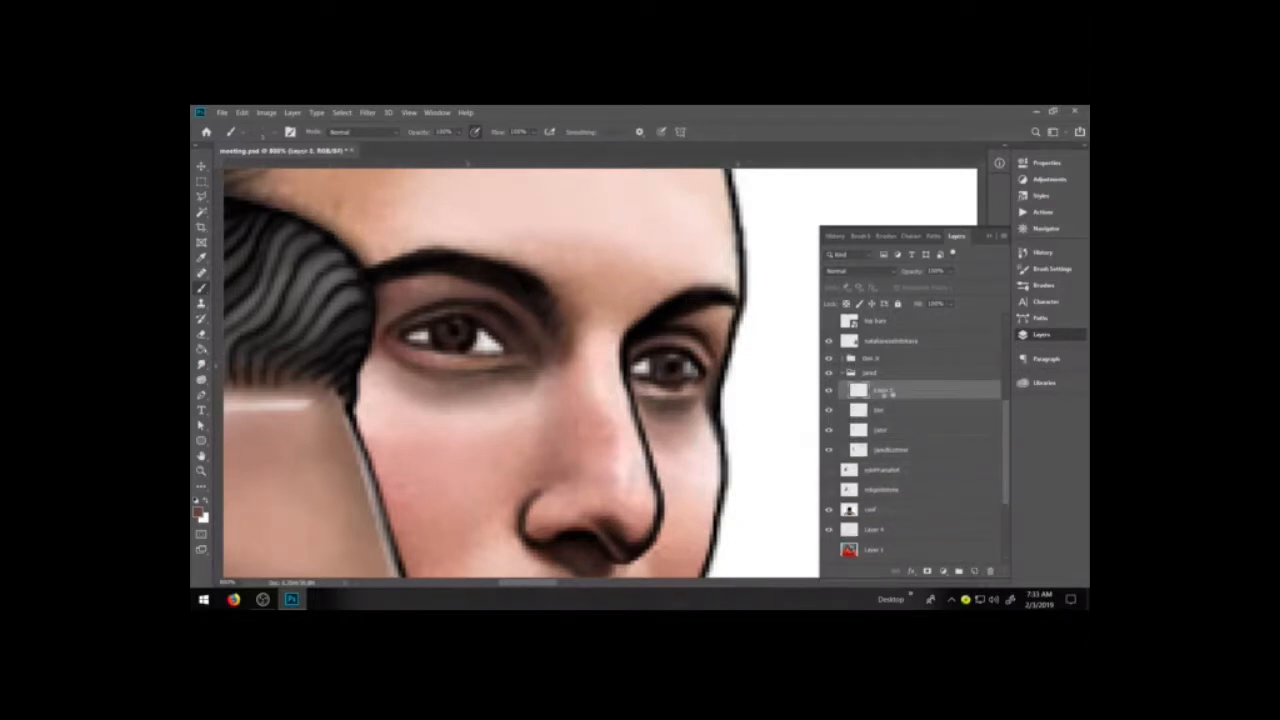
{"action": "double_click", "coordinate": [882, 392]}
{"action": "type", "text": "eyebrows"}
{"action": "key", "text": "Return"}
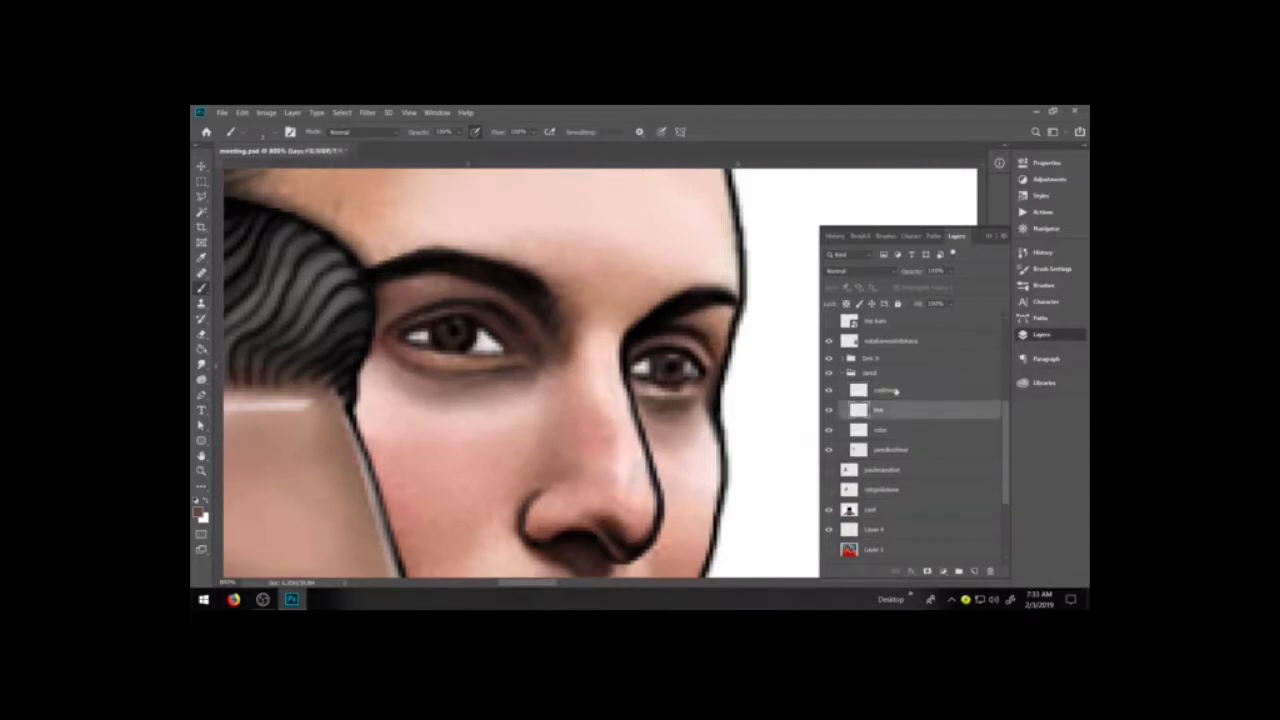
- Brush hair strokes in the sampled brown over the rear man's near eyebrow on the eyebrows layer
{"action": "double_click", "coordinate": [858, 390]}
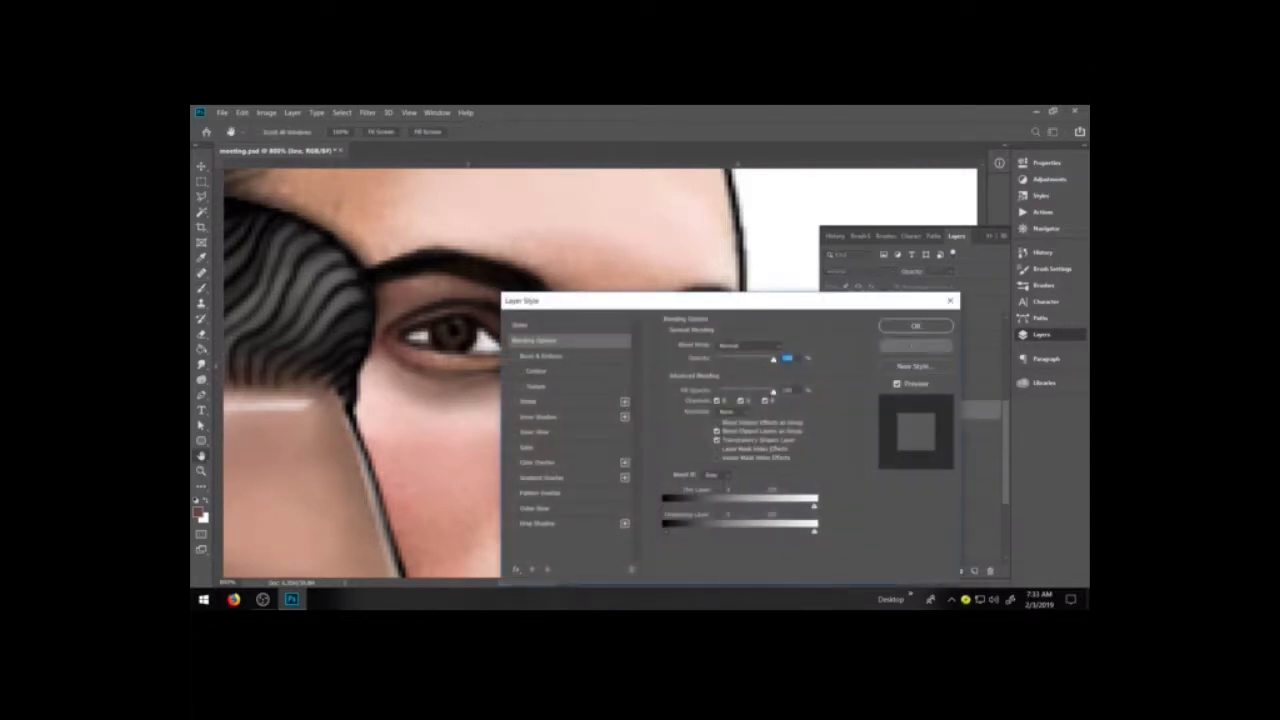
{"action": "left_click", "coordinate": [916, 345]}
{"action": "key", "text": "b"}
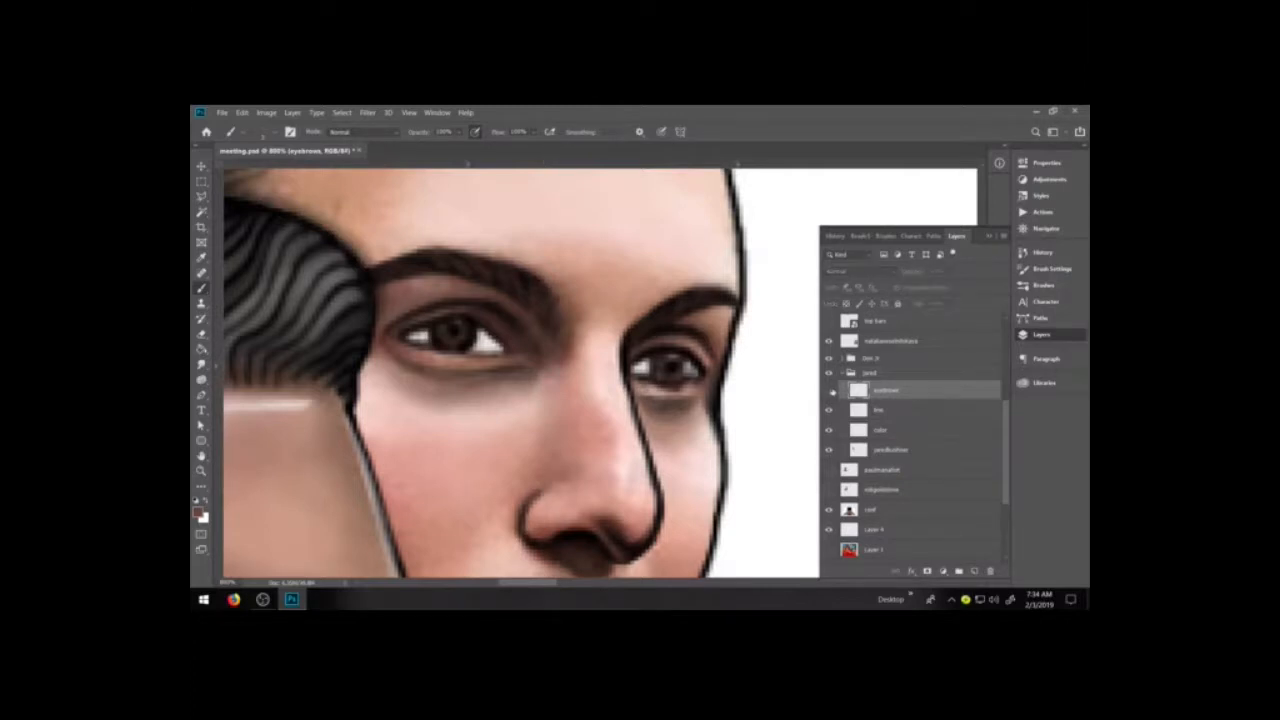
- Hide the eyebrows and line layers and sample a brown from the far eyebrow on the rear man's photo layer
{"action": "left_click", "coordinate": [828, 390]}
{"action": "left_click", "coordinate": [828, 410]}
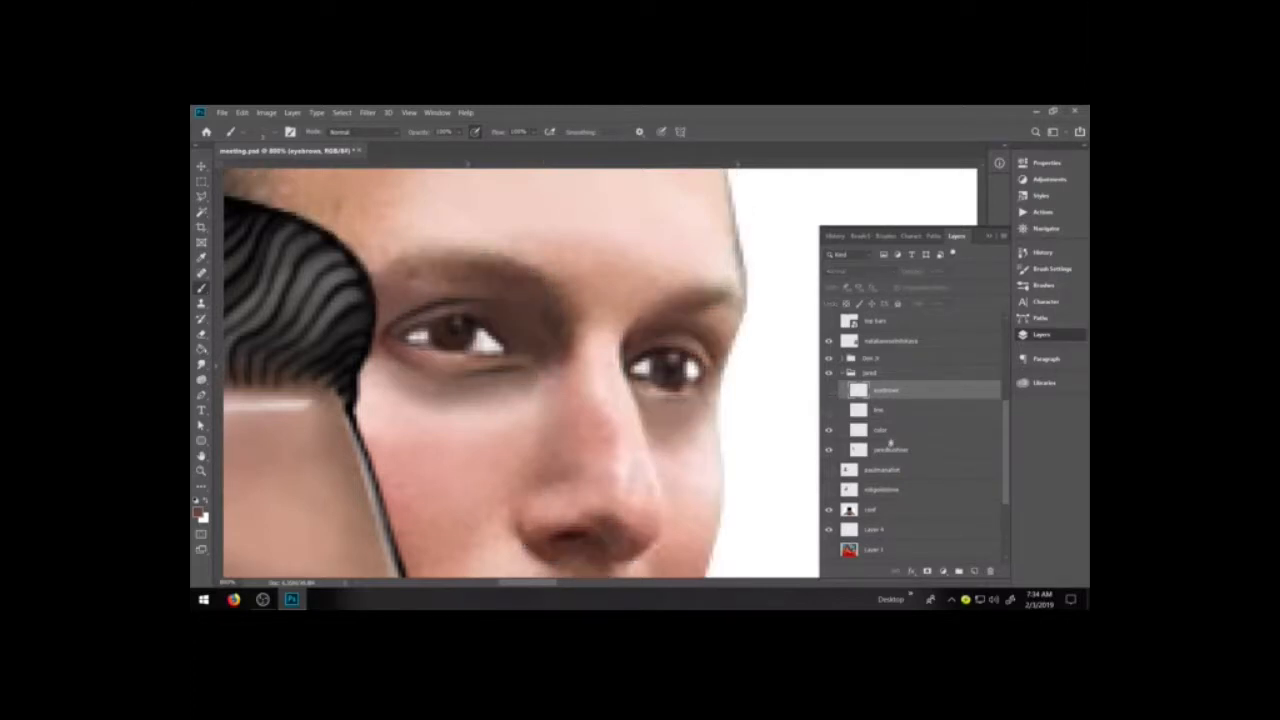
{"action": "left_click", "coordinate": [892, 452]}
{"action": "key", "text": "i"}
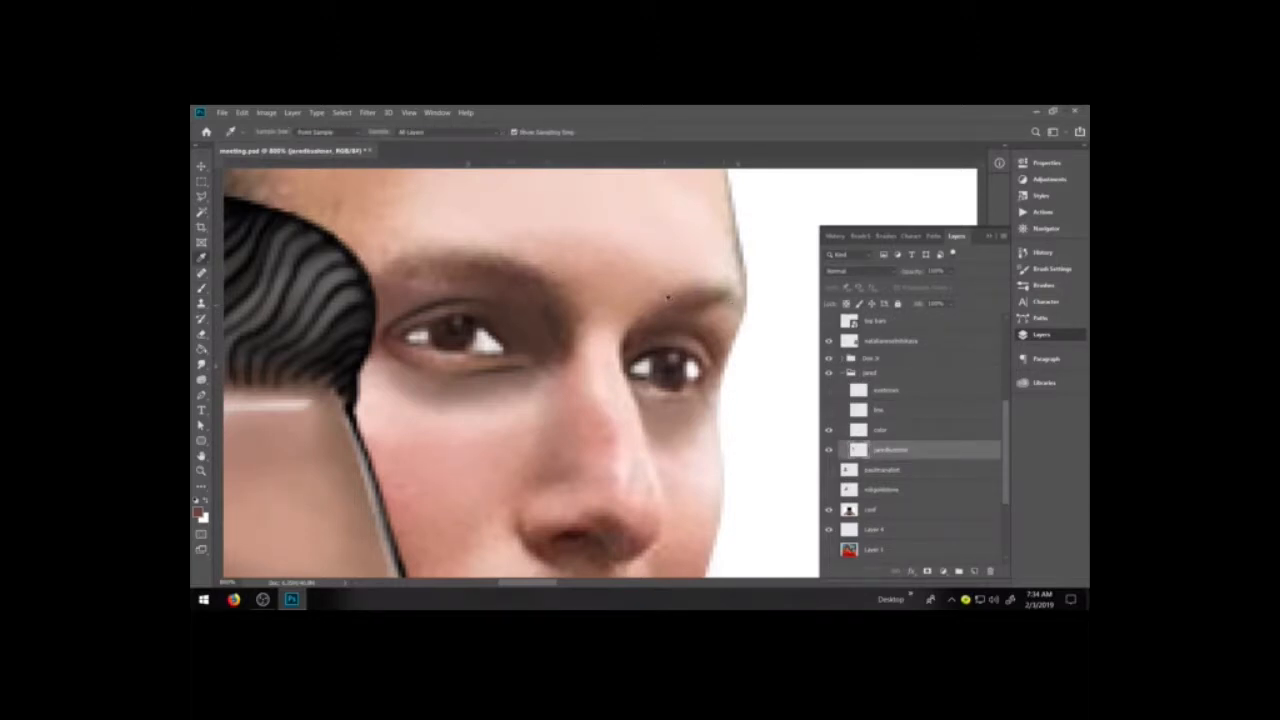
{"action": "left_click", "coordinate": [670, 298]}
{"action": "key", "text": "b"}
- Brush hair strokes in the newly sampled brown over both eyebrows on the eyebrows layer, with the line layer shown
{"action": "left_click", "coordinate": [829, 410]}
{"action": "left_click", "coordinate": [829, 410]}
{"action": "left_click", "coordinate": [888, 391]}
{"action": "left_click", "coordinate": [830, 410]}
{"action": "left_click", "coordinate": [830, 410]}
{"action": "left_click", "coordinate": [829, 390]}
{"action": "left_click", "coordinate": [829, 410]}
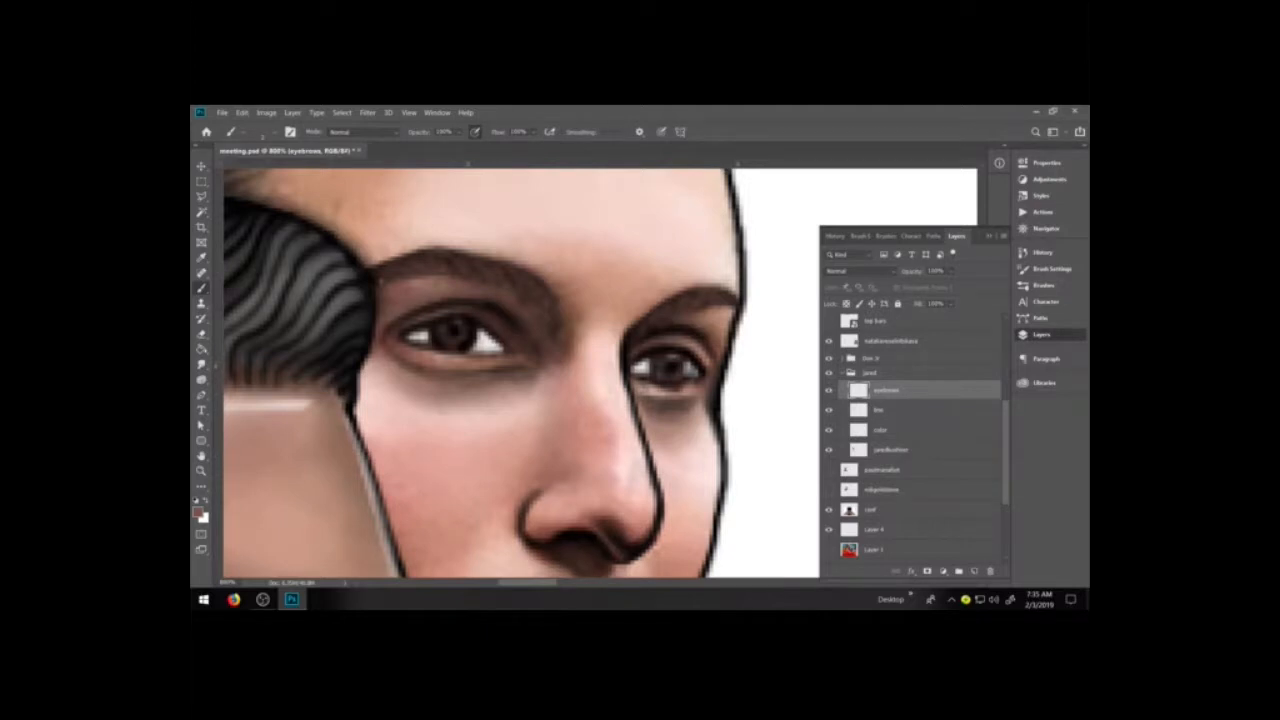
- Set the foreground color to c5927e, brush light skin-toned strokes through both eyebrows and smudge them on the eyebrows layer
{"action": "left_click", "coordinate": [199, 512]}
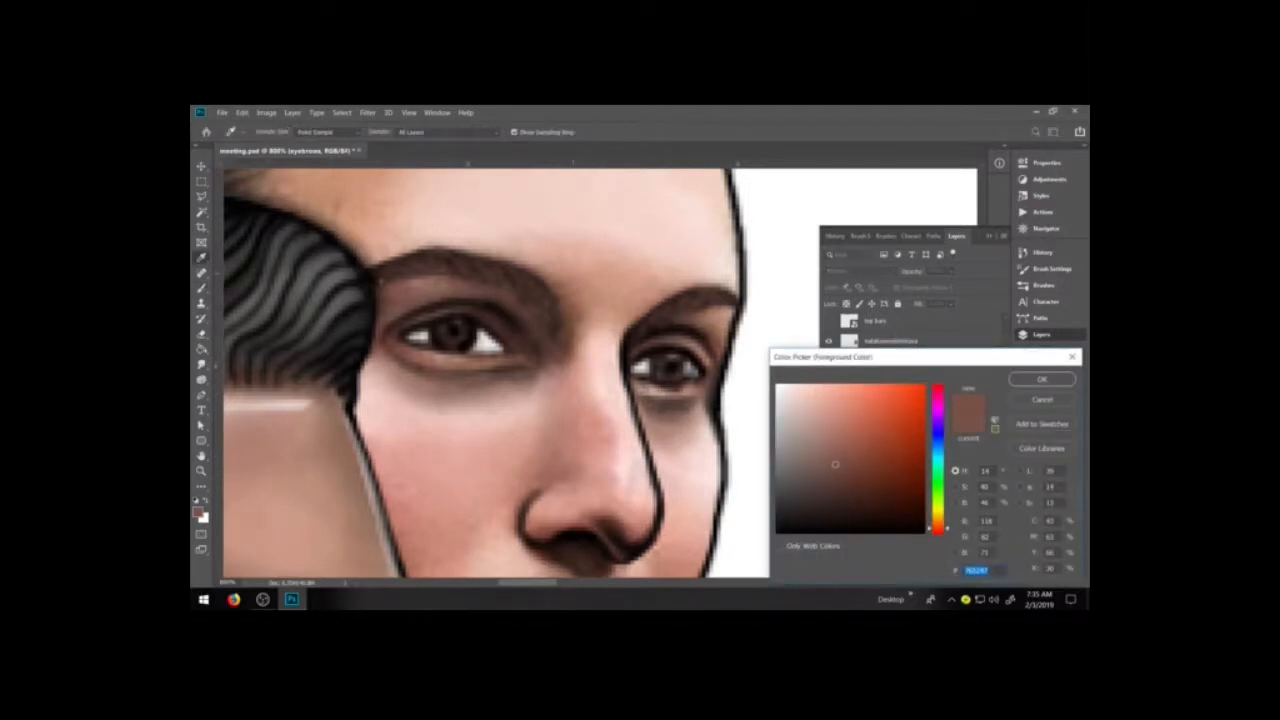
{"action": "type", "text": "c5927e"}
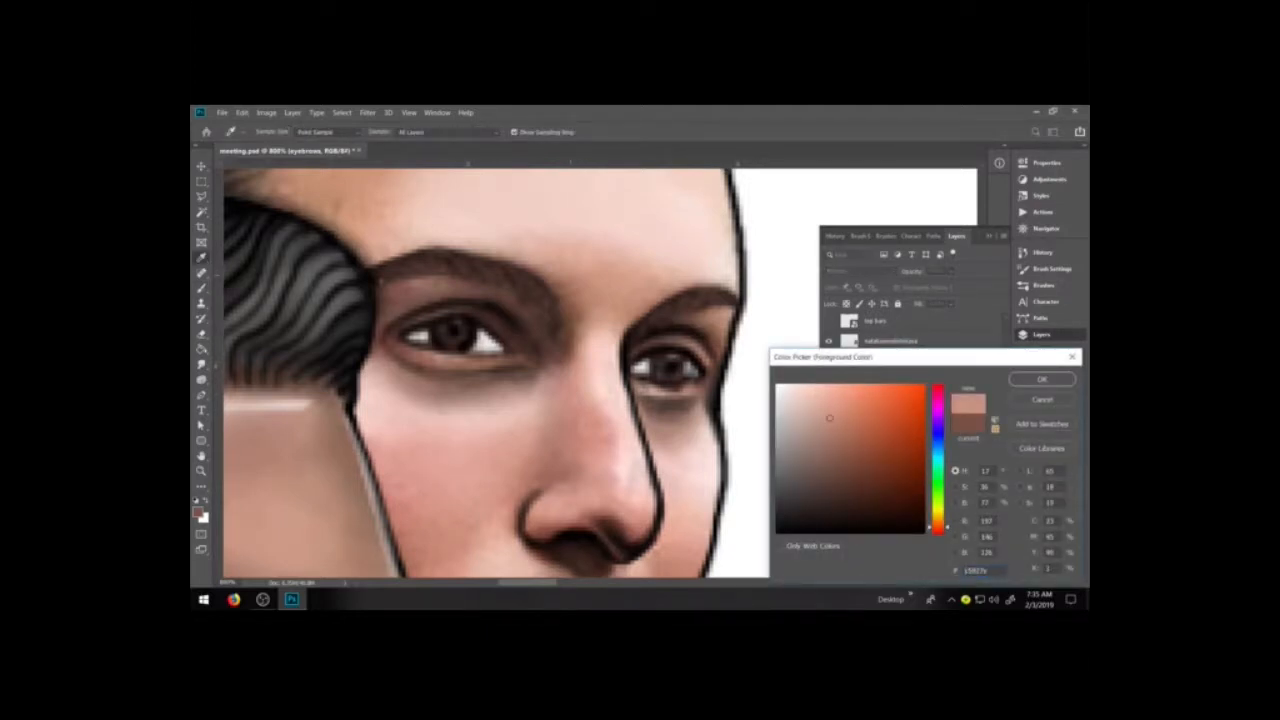
{"action": "key", "text": "Return"}
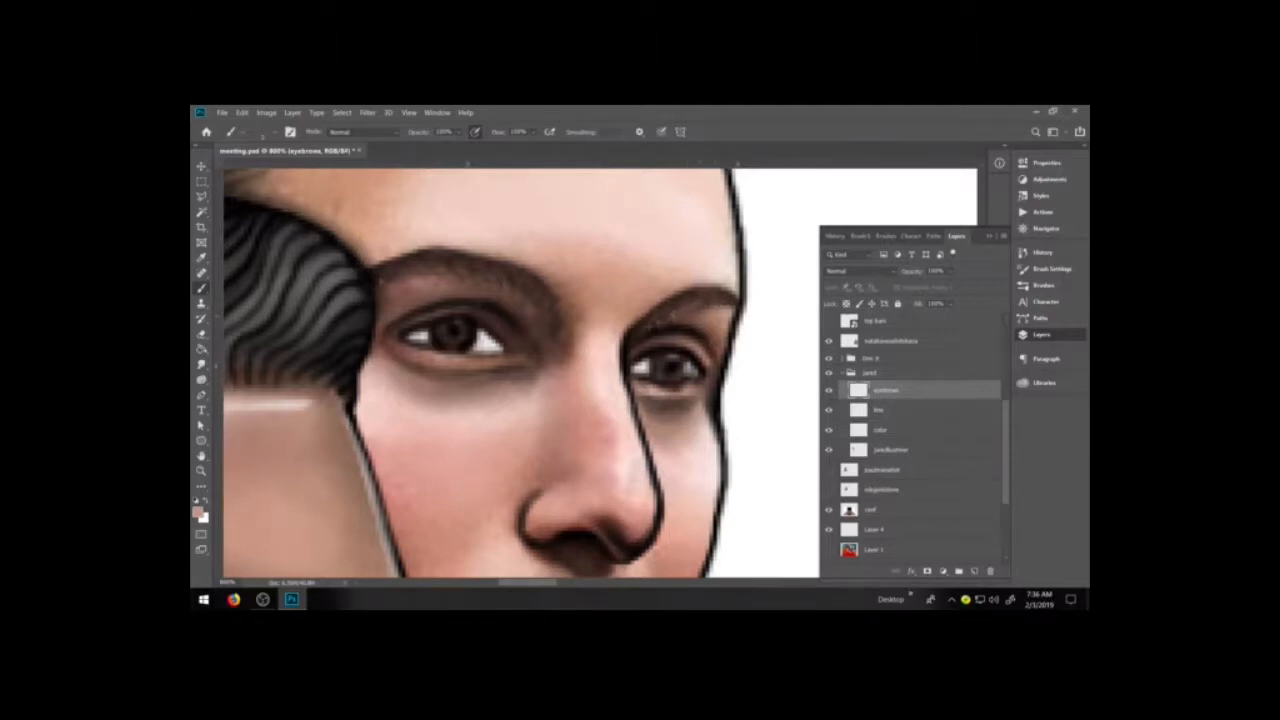
{"action": "key", "text": "r"}
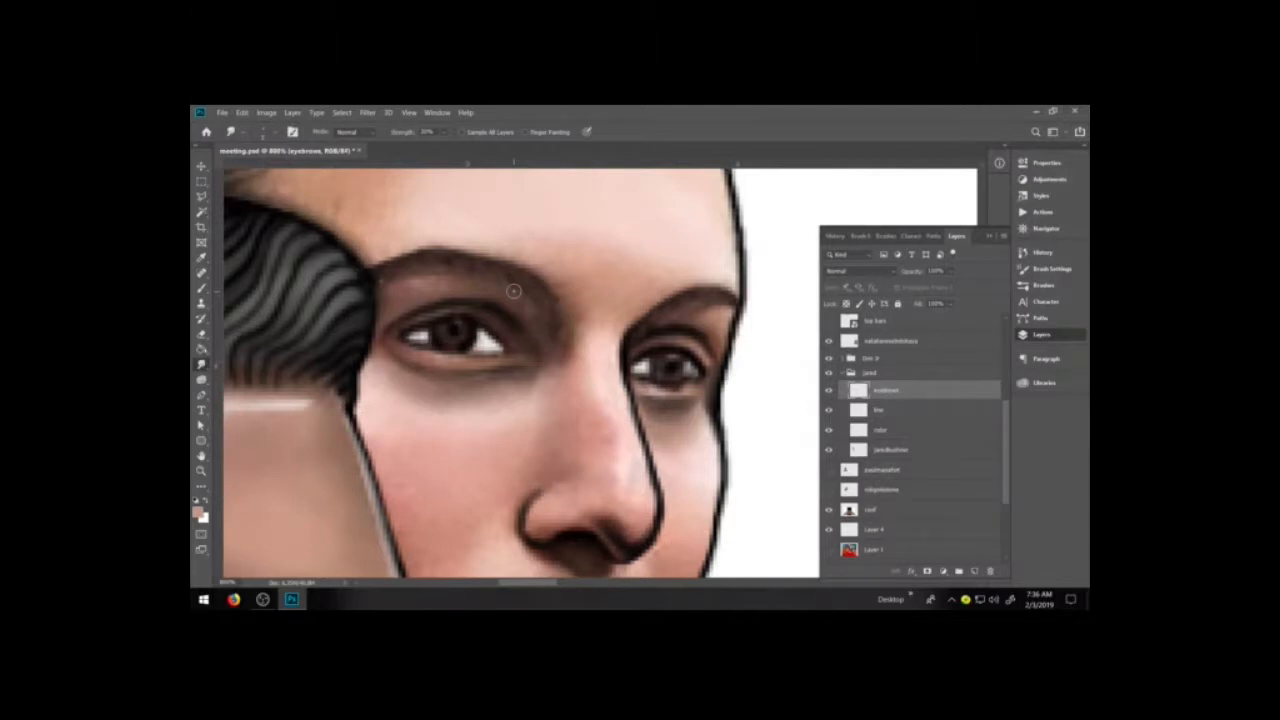
- Reset the foreground color to black and brush soft dark shading beneath both of the rear man's eyes on the color layer
{"action": "key", "text": "d"}
{"action": "left_click", "coordinate": [880, 430]}
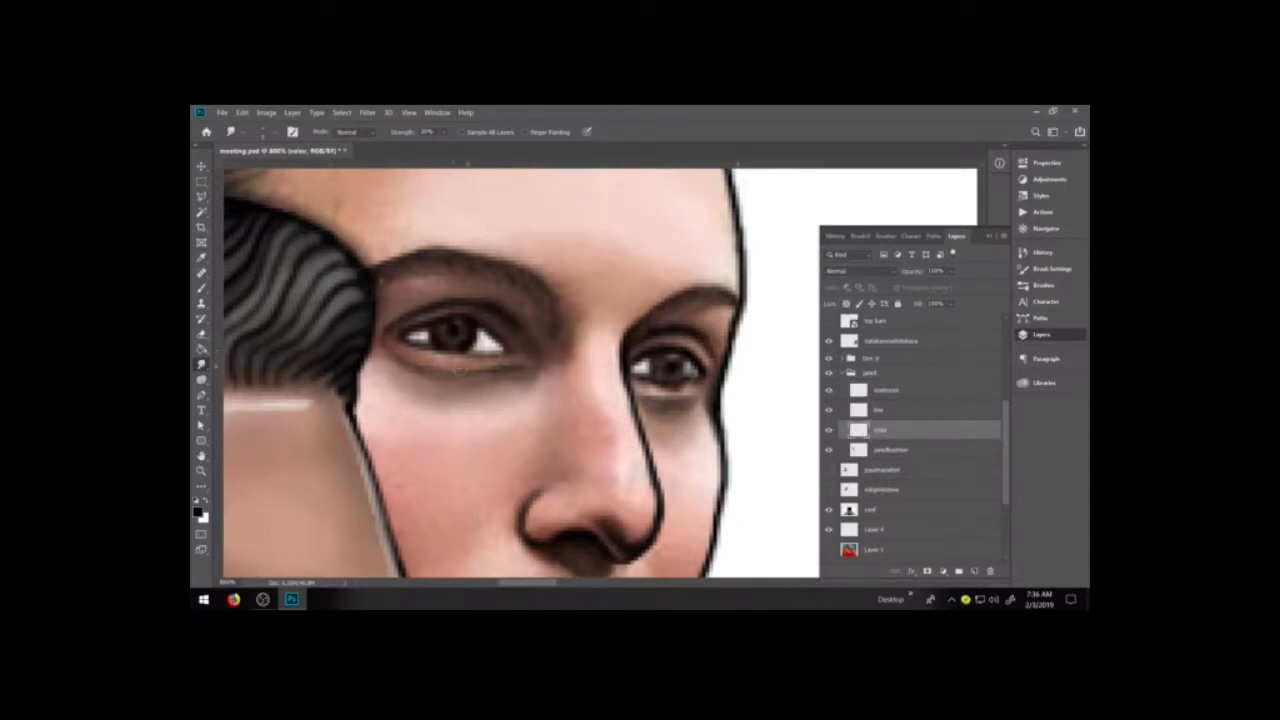
{"action": "key", "text": "b"}
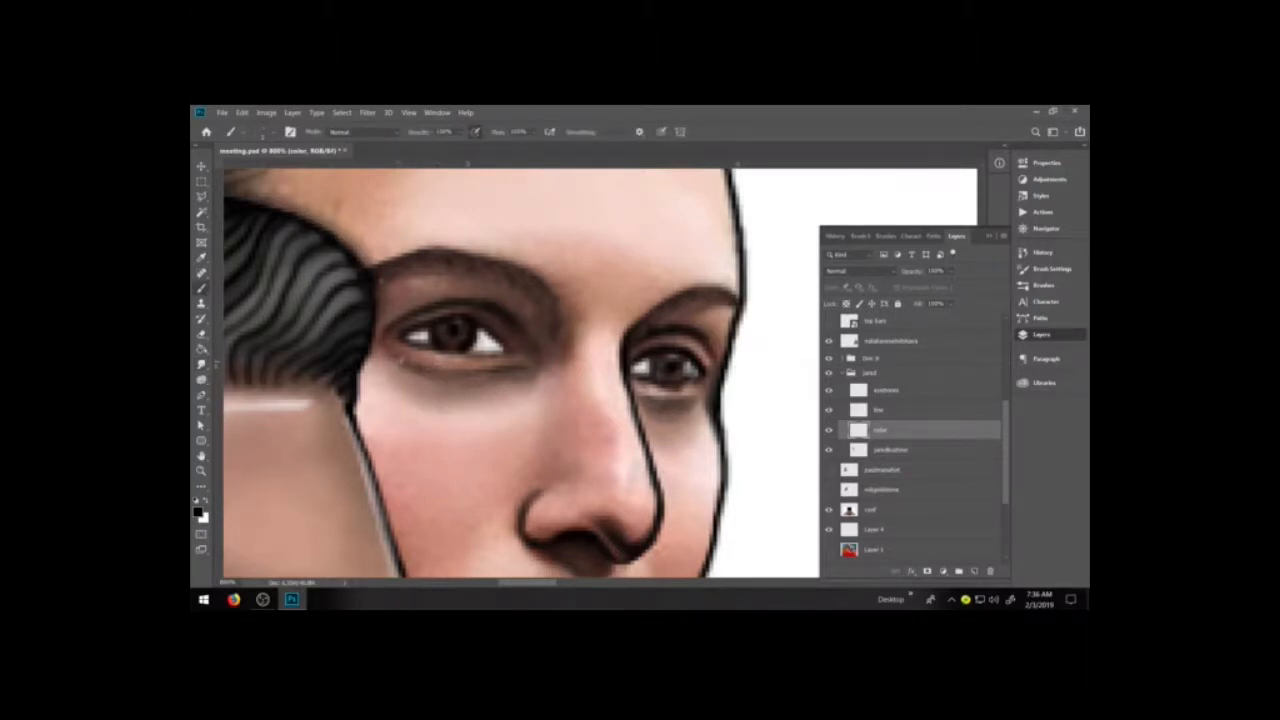
{"action": "mouse_move", "coordinate": [388, 346]}
{"action": "left_mouse_down"}
{"action": "mouse_move", "coordinate": [447, 368]}
{"action": "mouse_move", "coordinate": [520, 357]}
{"action": "left_mouse_up"}
{"action": "mouse_move", "coordinate": [631, 383]}
{"action": "left_mouse_down"}
{"action": "mouse_move", "coordinate": [664, 396]}
{"action": "mouse_move", "coordinate": [705, 387]}
{"action": "left_mouse_up"}
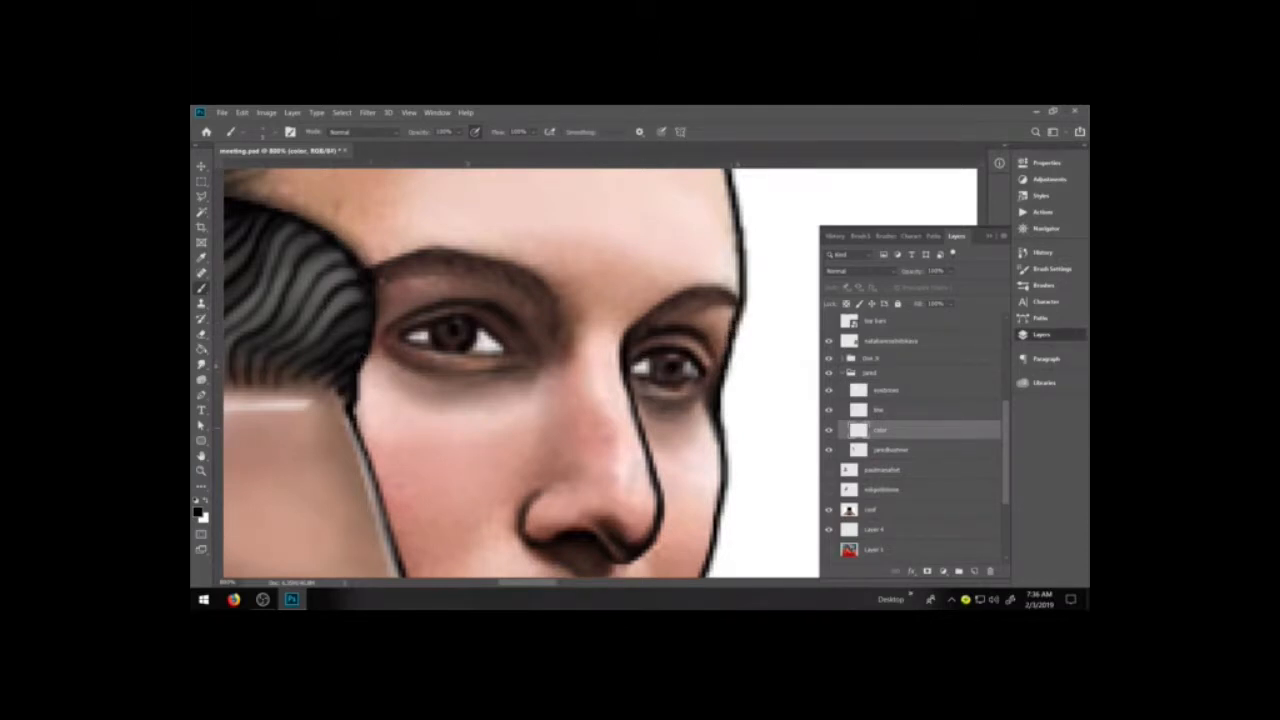
{"action": "mouse_move", "coordinate": [537, 343]}
{"action": "left_mouse_down"}
{"action": "mouse_move", "coordinate": [513, 370]}
{"action": "mouse_move", "coordinate": [440, 364]}
{"action": "left_mouse_up"}
{"action": "left_click_drag", "start_coordinate": [636, 385], "coordinate": [660, 396]}
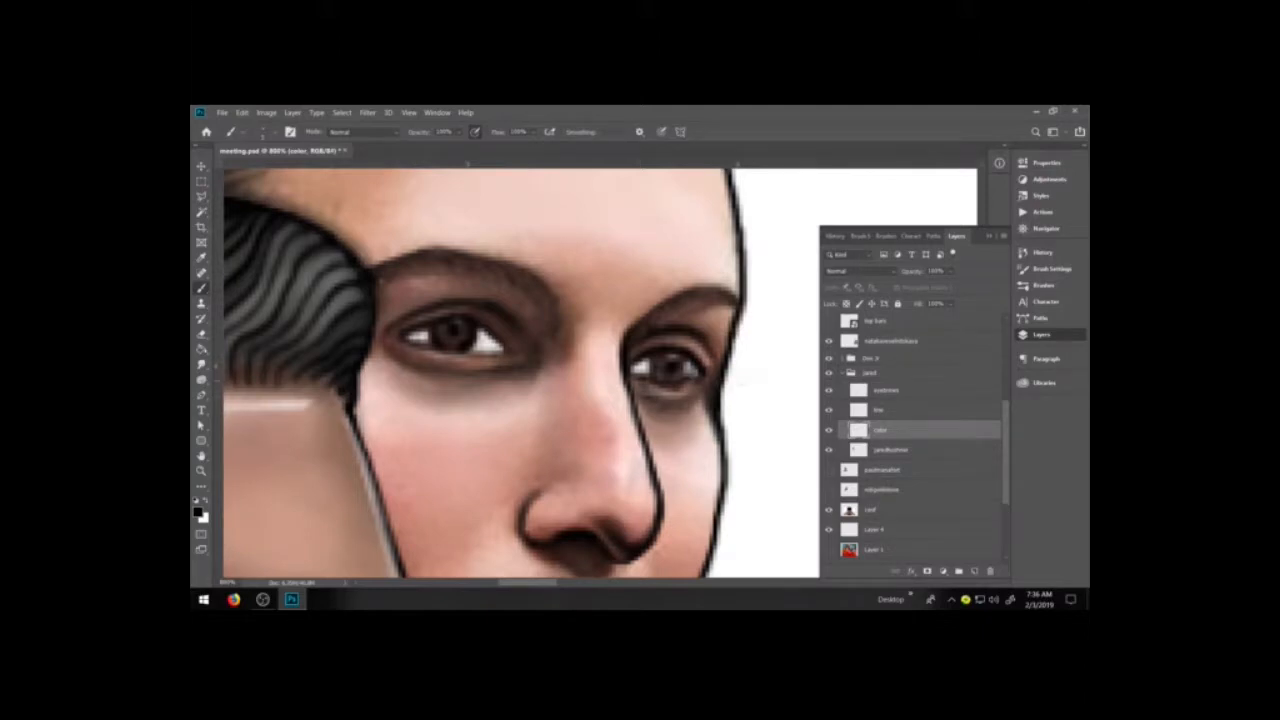
- Examine the rear man's shaded face within the whole meeting-table composition
{"action": "key", "text": "ctrl+minus"}
{"action": "key", "text": "ctrl+minus"}
{"action": "key", "text": "ctrl+minus"}
{"action": "key", "text": "ctrl+minus"}
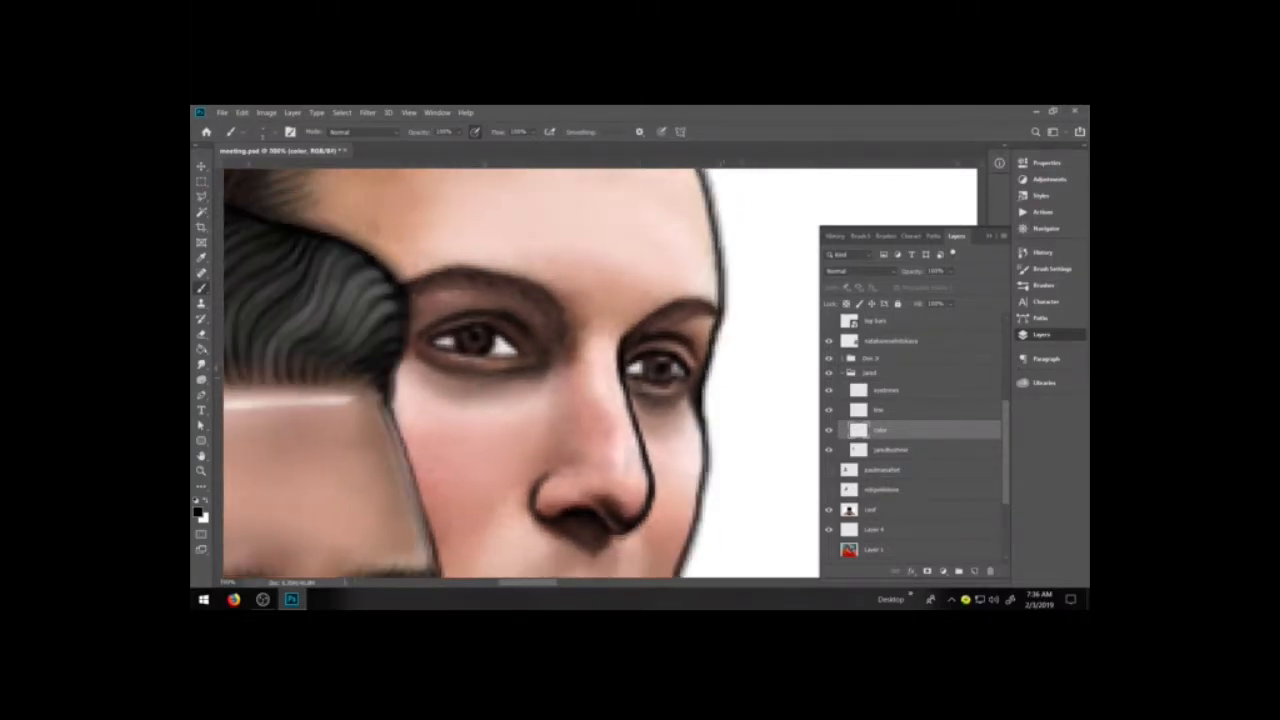
{"action": "key", "text": "ctrl+minus"}
{"action": "key", "text": "ctrl+minus"}
{"action": "key", "text": "ctrl+minus"}
{"action": "key", "text": "ctrl+minus"}
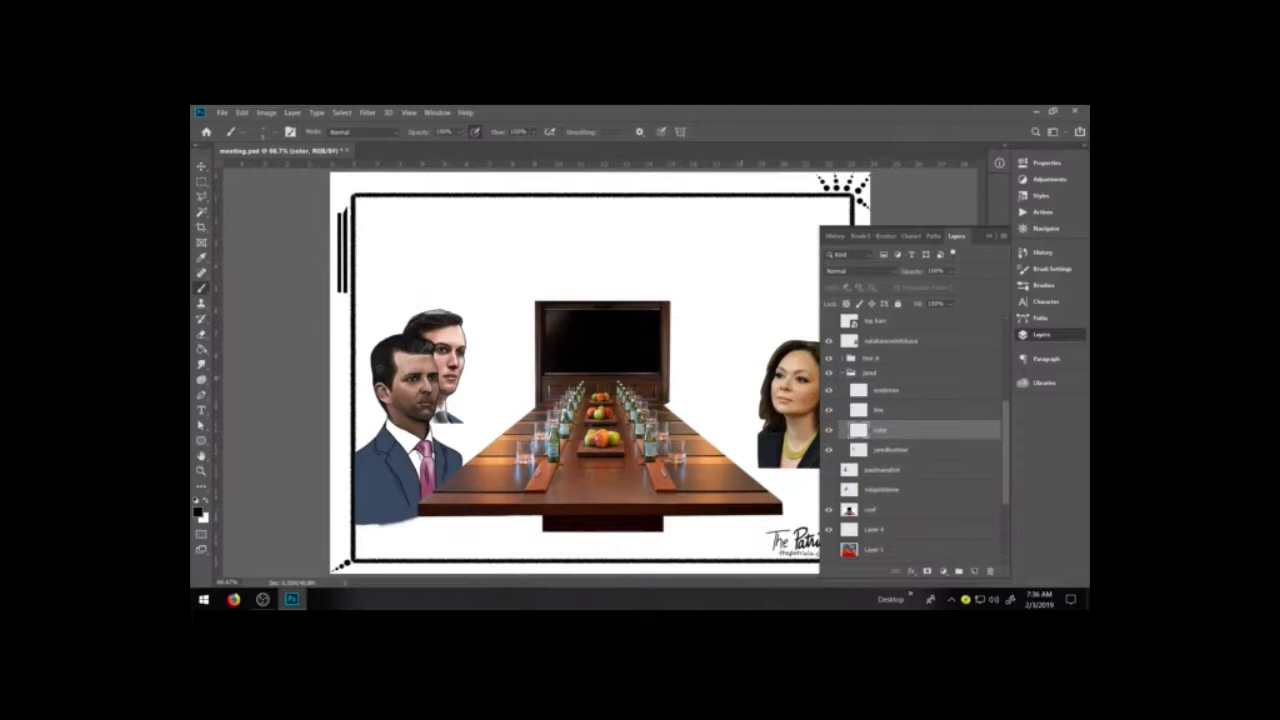
- Erase the line work along the lower iris of the rear man's far eye on the line layer
{"action": "key", "text": "z"}
{"action": "left_click", "coordinate": [500, 400]}
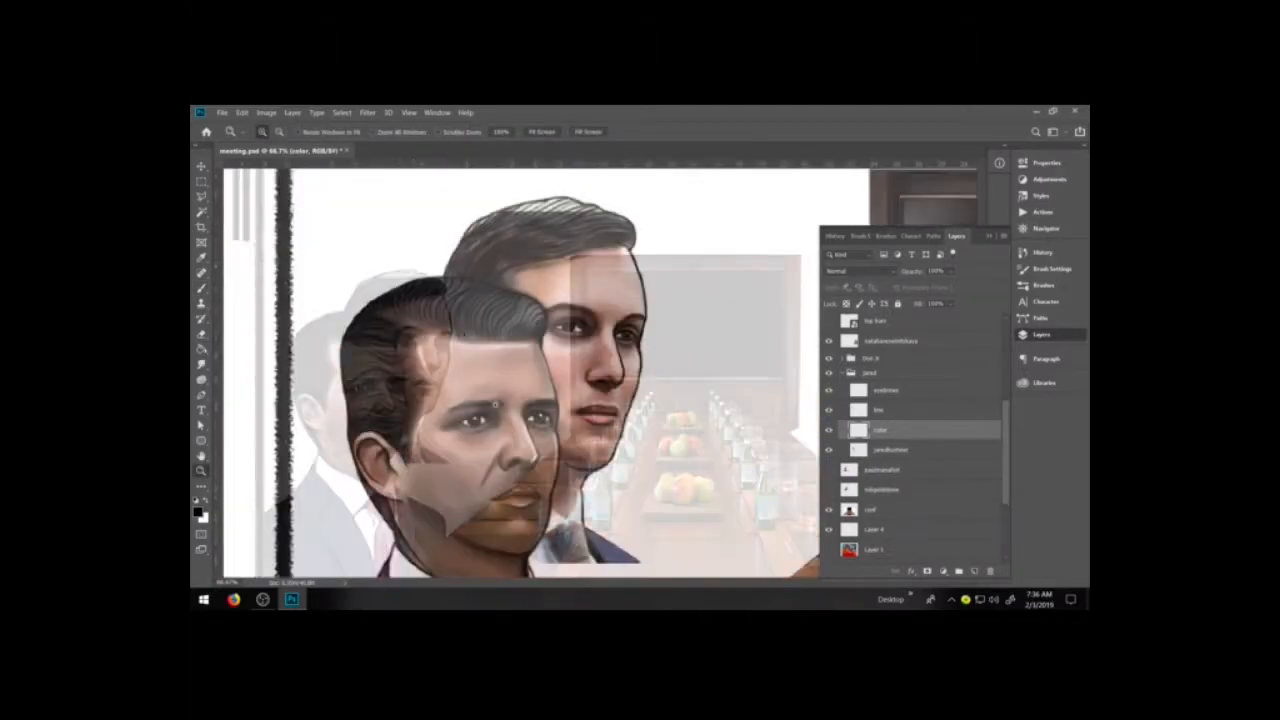
{"action": "left_click", "coordinate": [663, 420]}
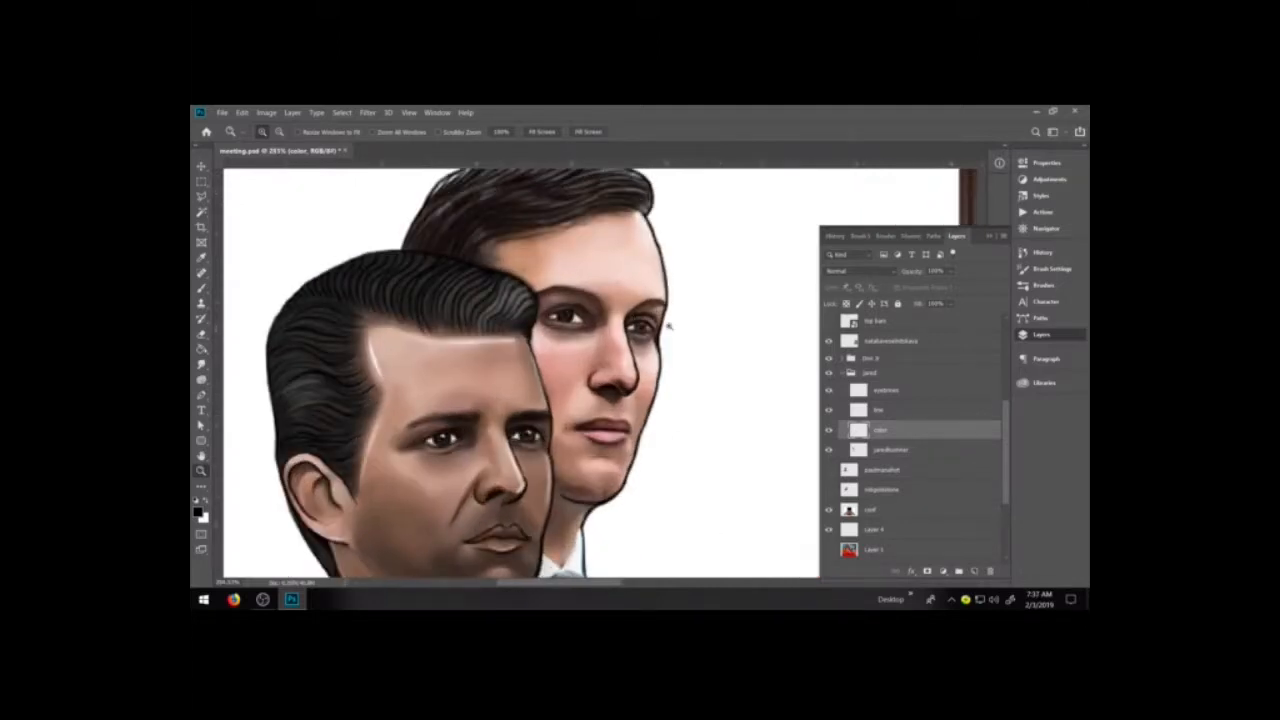
{"action": "left_click", "coordinate": [668, 330]}
{"action": "left_click", "coordinate": [665, 345]}
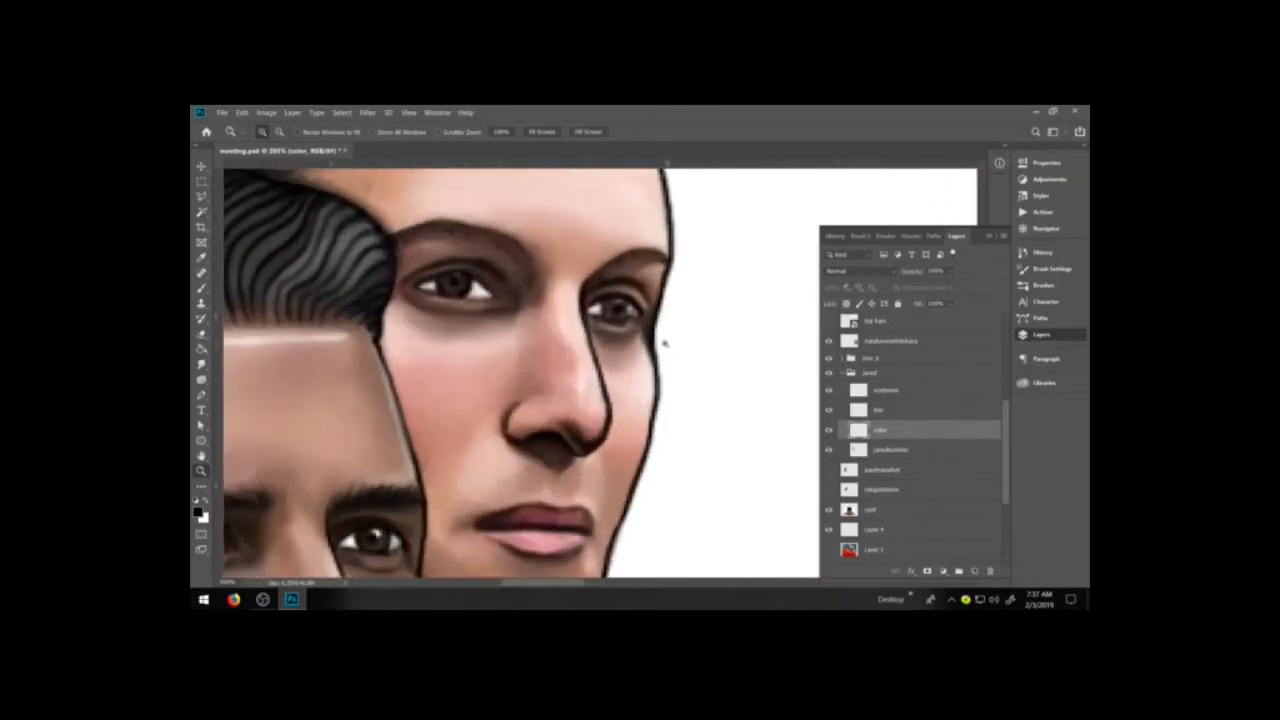
{"action": "left_click", "coordinate": [656, 338]}
{"action": "key", "text": "e"}
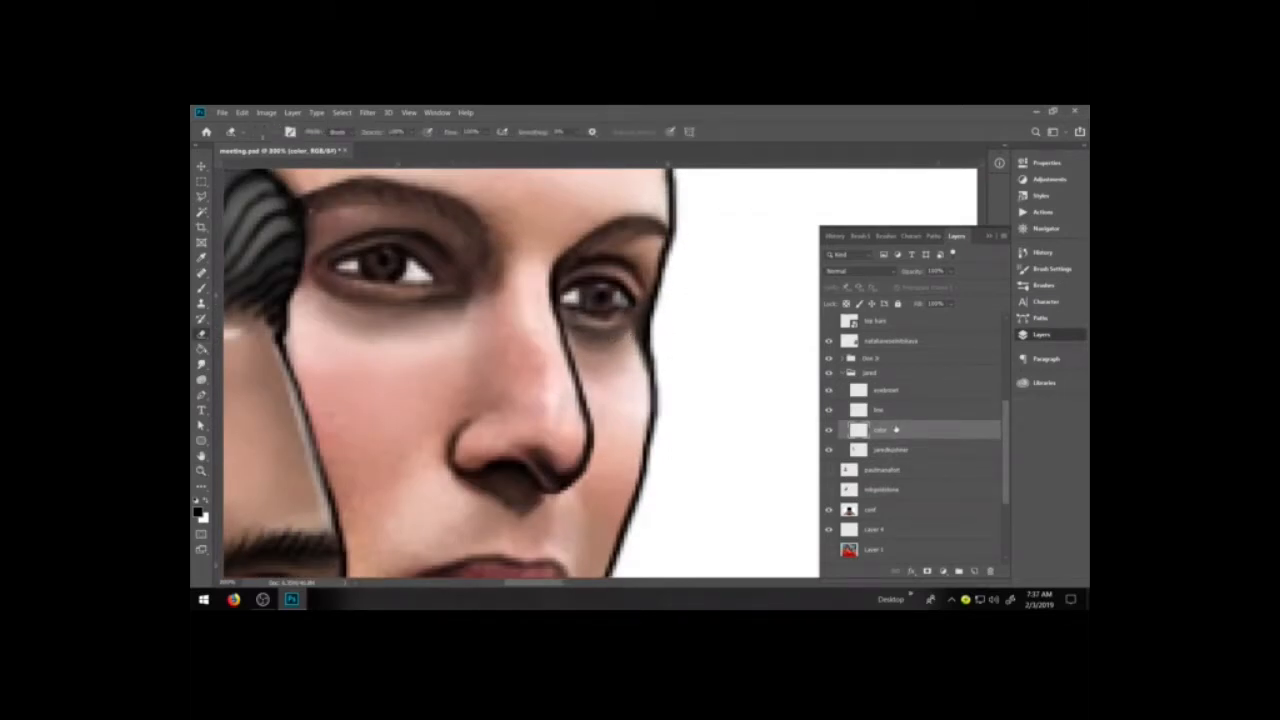
{"action": "left_click", "coordinate": [893, 410]}
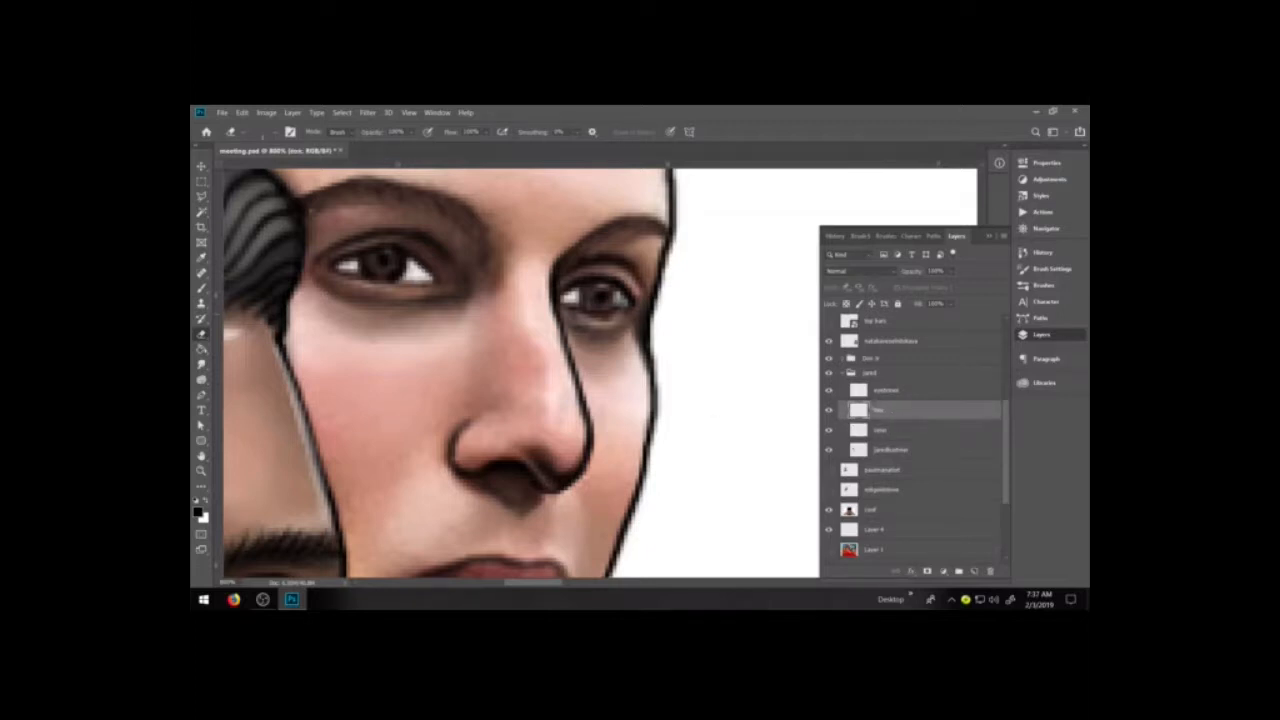
{"action": "mouse_move", "coordinate": [618, 309]}
{"action": "left_mouse_down"}
{"action": "mouse_move", "coordinate": [568, 307]}
{"action": "mouse_move", "coordinate": [591, 311]}
{"action": "left_mouse_up"}
{"action": "left_click_drag", "start_coordinate": [590, 309], "coordinate": [619, 303]}
- Brush black around the far eye's iris on the line layer with a 2 px cartoon brush, undoing the last strokes
{"action": "key", "text": "b"}
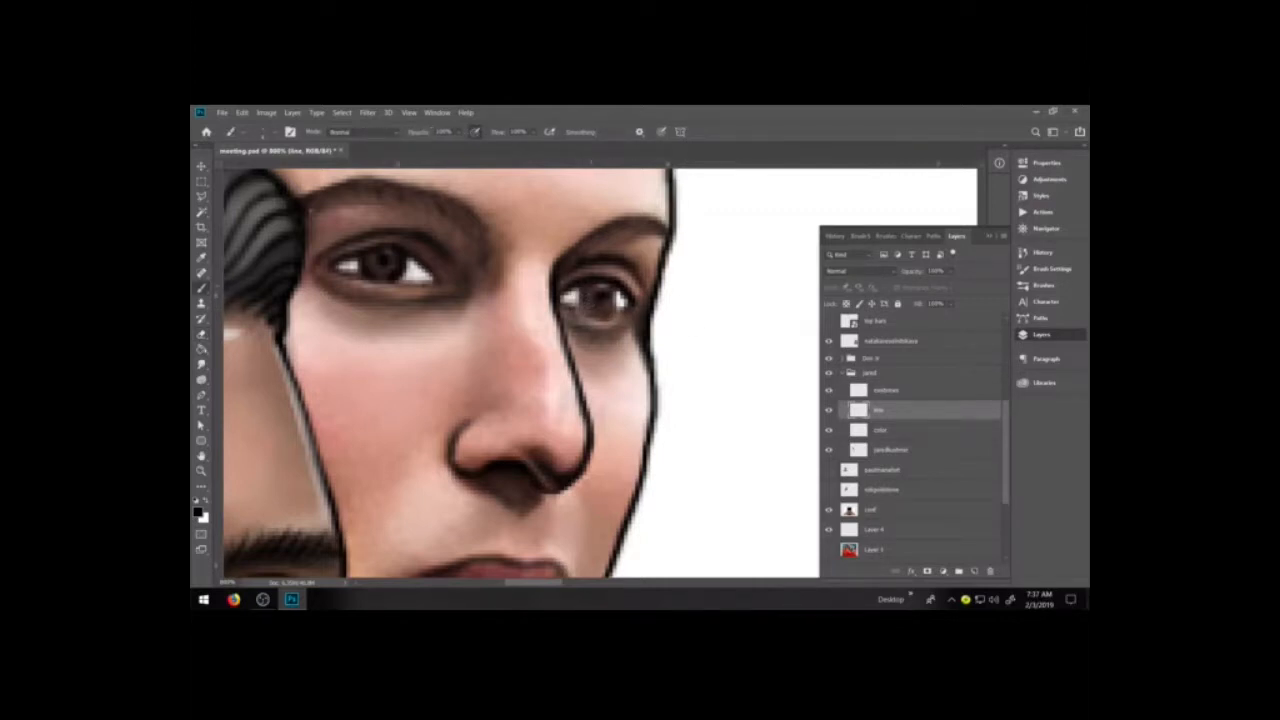
{"action": "left_click", "coordinate": [885, 236]}
{"action": "left_click", "coordinate": [870, 372]}
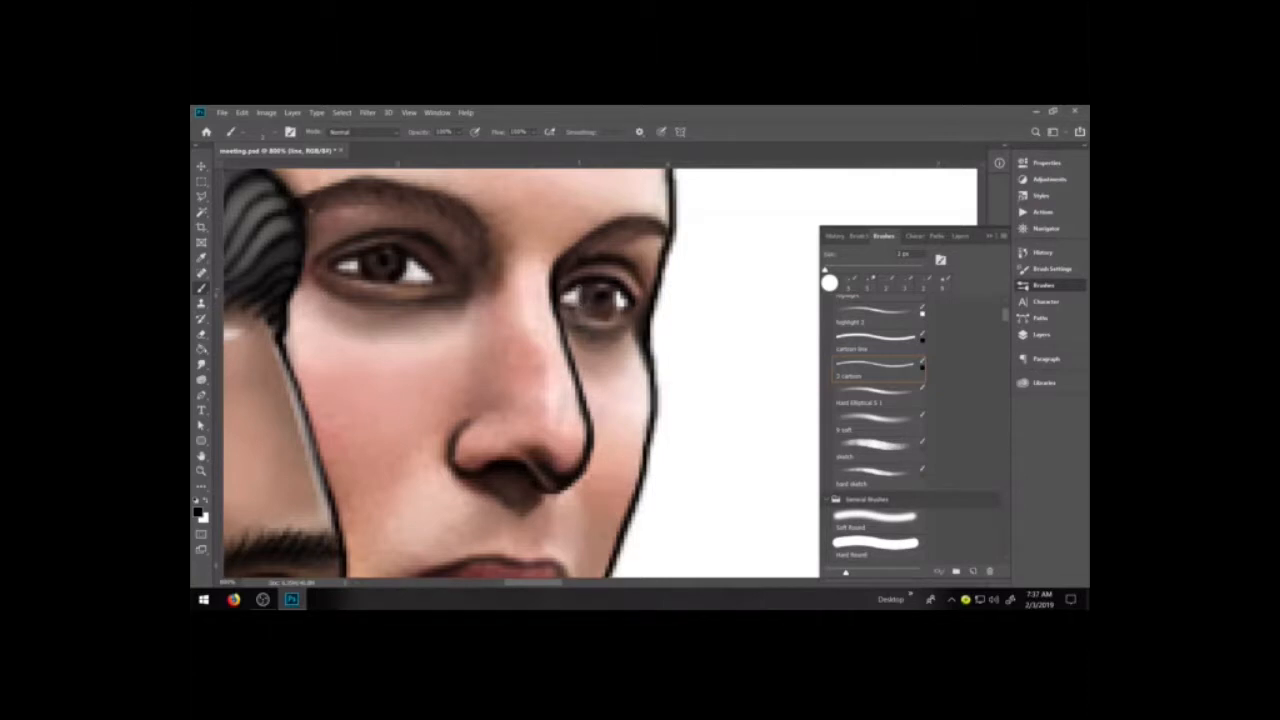
{"action": "mouse_move", "coordinate": [580, 287]}
{"action": "left_mouse_down"}
{"action": "mouse_move", "coordinate": [584, 316]}
{"action": "mouse_move", "coordinate": [634, 303]}
{"action": "left_mouse_up"}
{"action": "key", "text": "ctrl+z"}
{"action": "key", "text": "ctrl+z"}
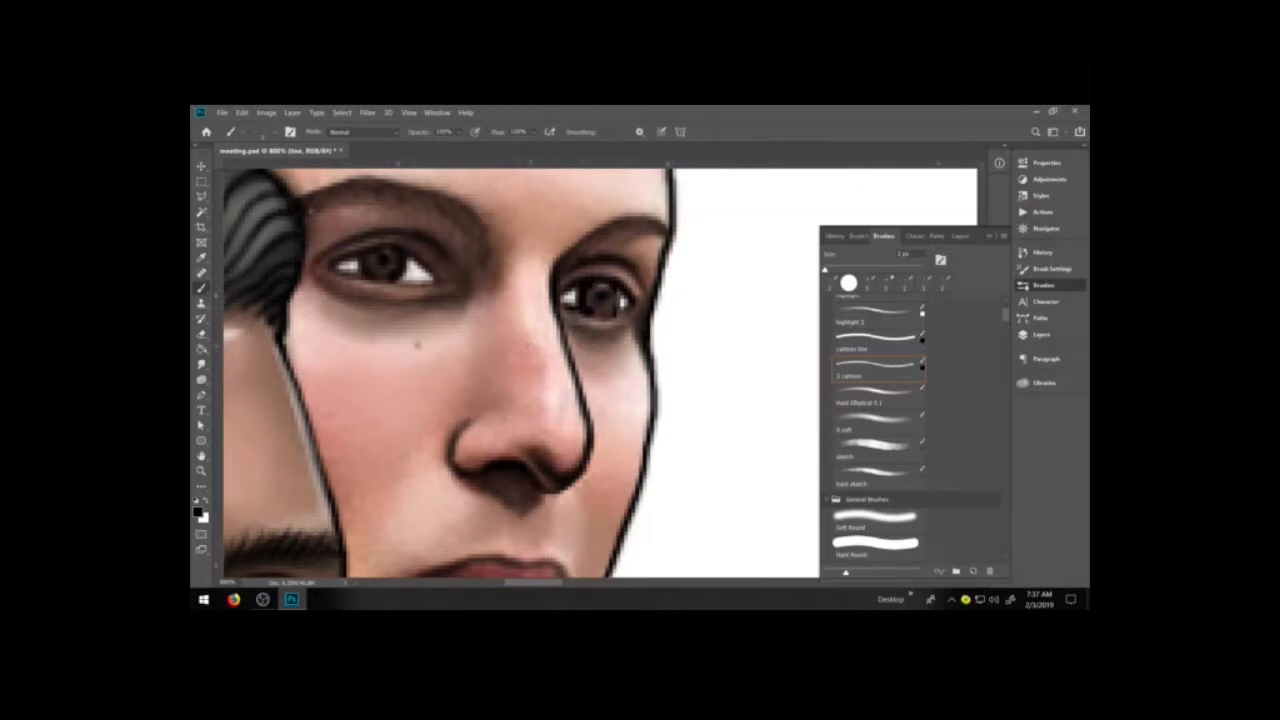
- Sample a brown from beneath the near eye and brush it along the far eye's lower lid on the color layer
{"action": "key", "text": "i"}
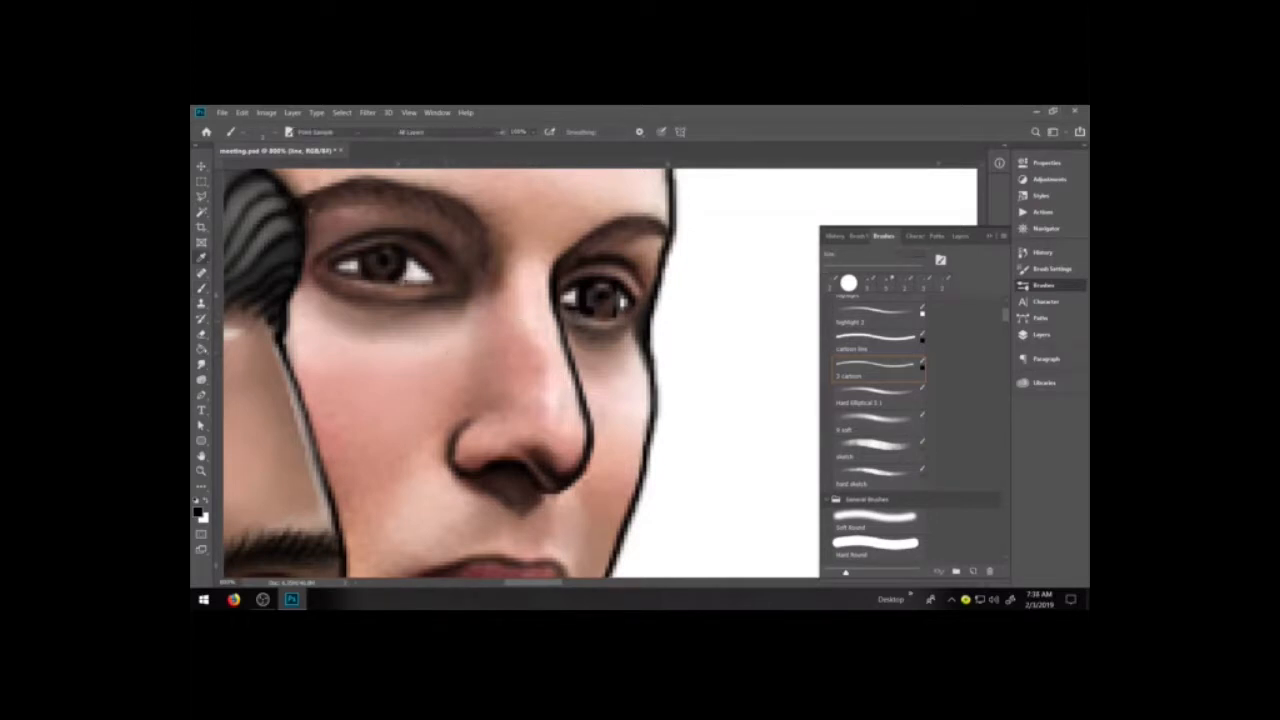
{"action": "left_click", "coordinate": [388, 292]}
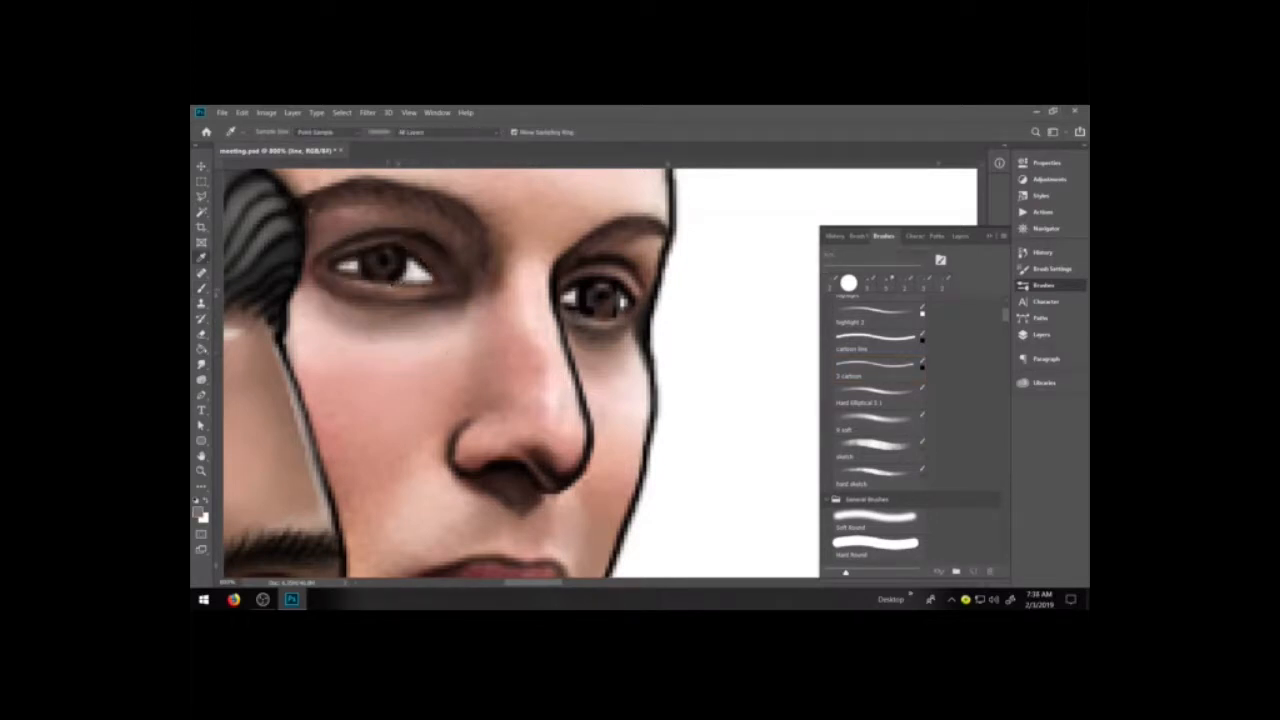
{"action": "key", "text": "b"}
{"action": "left_click", "coordinate": [1040, 334]}
{"action": "left_click", "coordinate": [885, 428]}
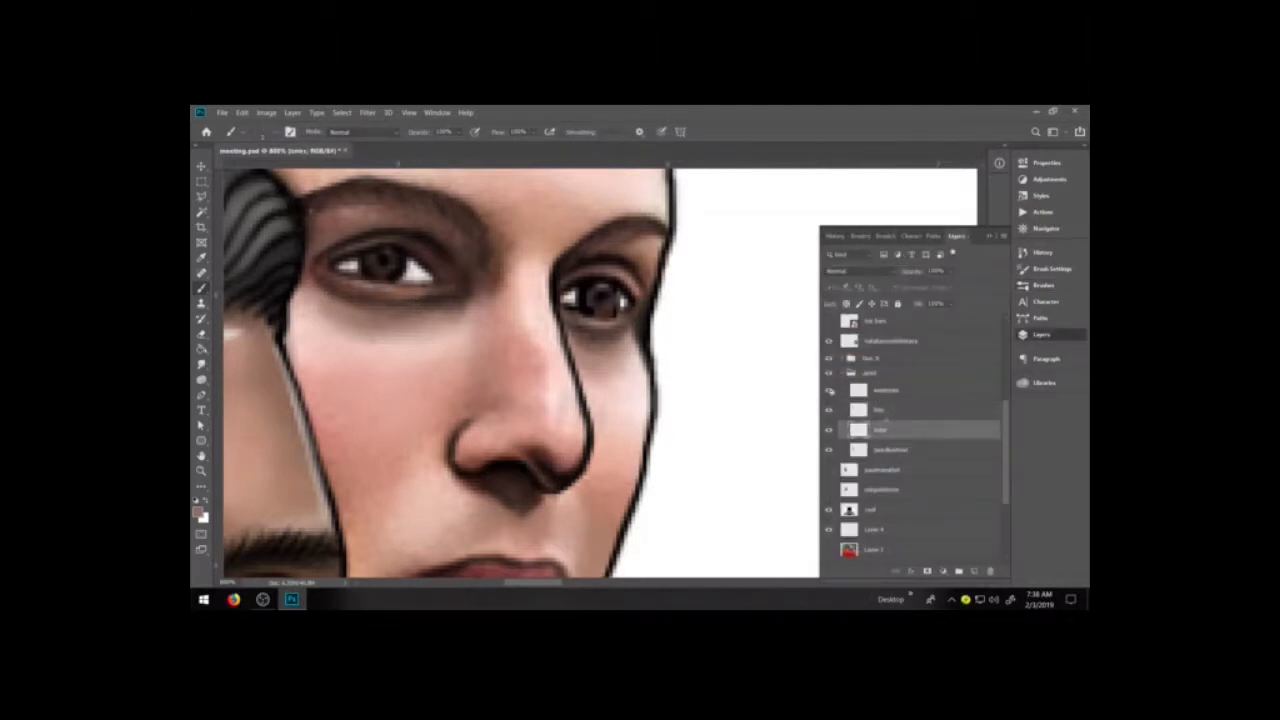
{"action": "mouse_move", "coordinate": [577, 318]}
{"action": "left_mouse_down"}
{"action": "mouse_move", "coordinate": [624, 311]}
{"action": "mouse_move", "coordinate": [572, 309]}
{"action": "mouse_move", "coordinate": [629, 309]}
{"action": "left_mouse_up"}
- Erase the black marks below the far eye's iris on the line layer
{"action": "key", "text": "e"}
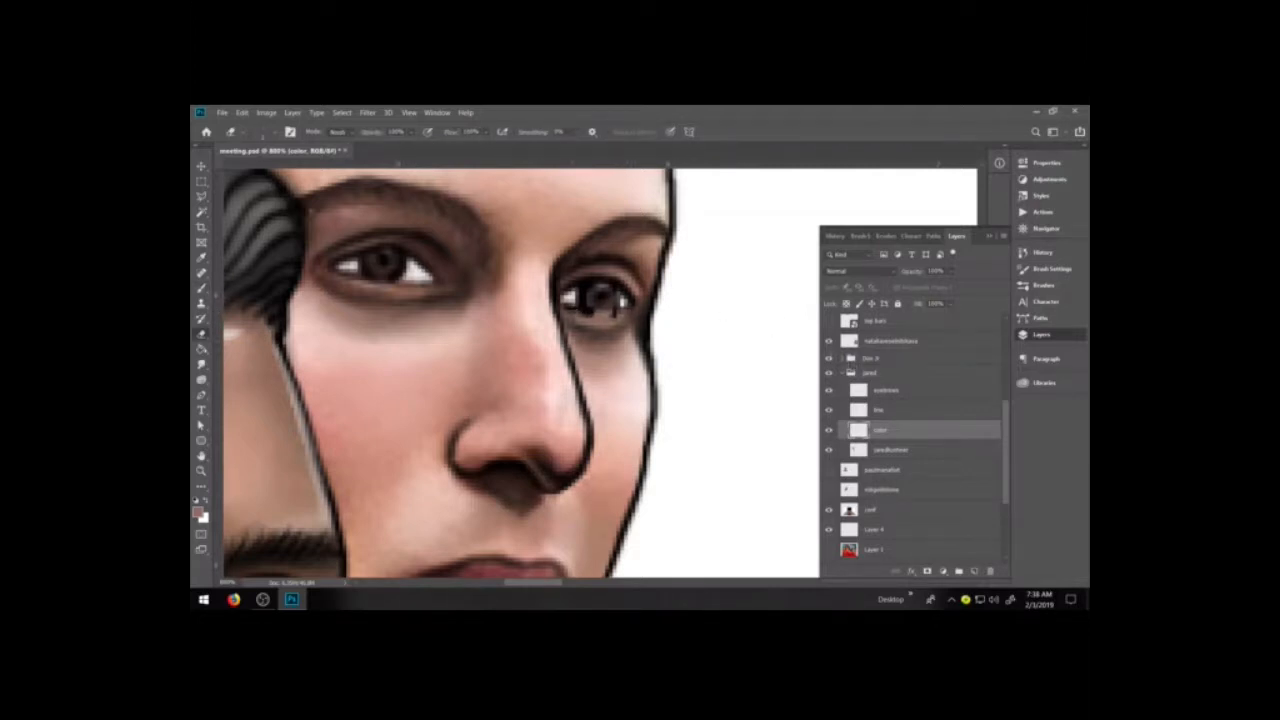
{"action": "left_click", "coordinate": [894, 410]}
{"action": "left_click_drag", "start_coordinate": [584, 316], "coordinate": [615, 313]}
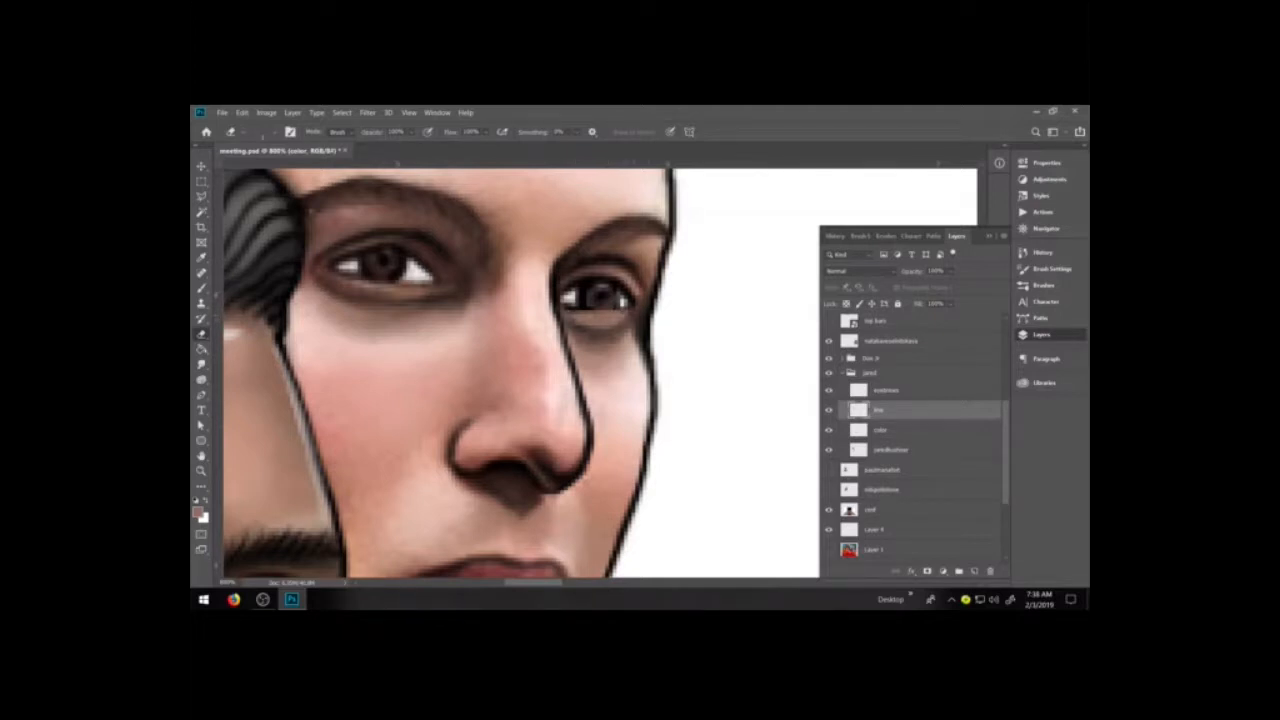
- Undo a trial black stroke and darken the far eye's lower lid on the color layer with a dark brown library swatch
{"action": "key", "text": "b"}
{"action": "left_click", "coordinate": [897, 431]}
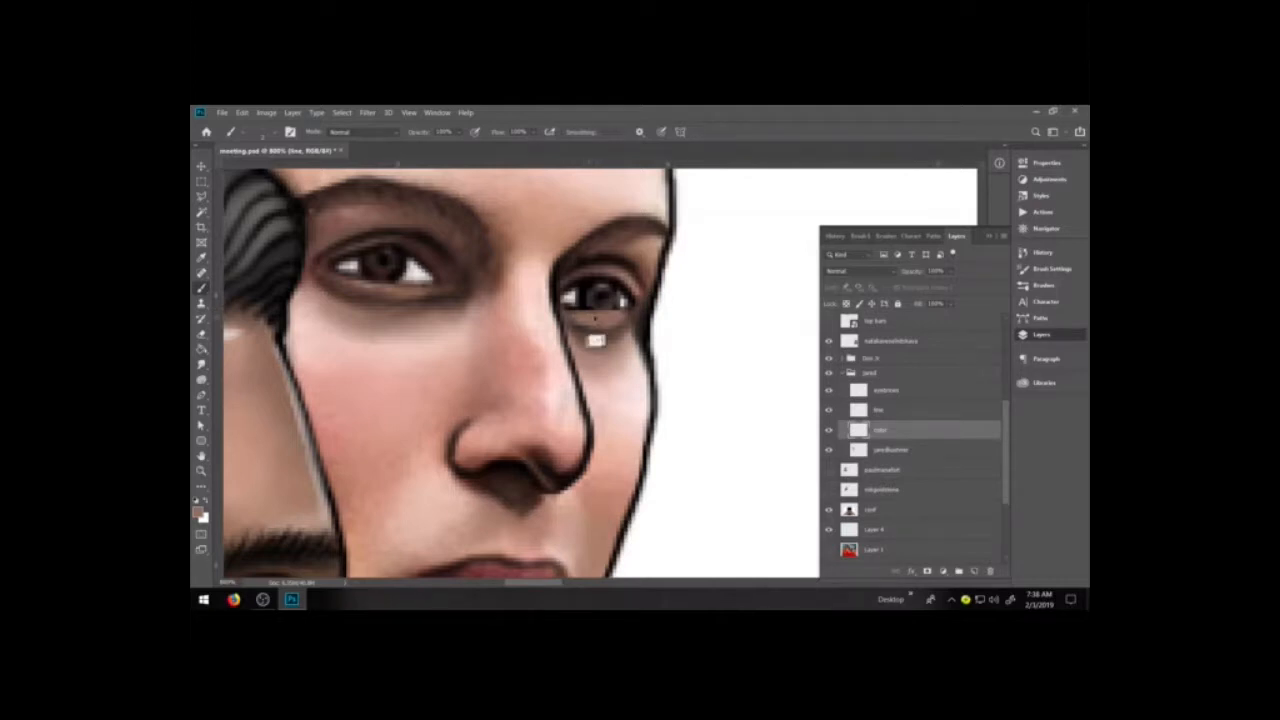
{"action": "key", "text": "d"}
{"action": "left_click_drag", "start_coordinate": [567, 309], "coordinate": [592, 315]}
{"action": "key", "text": "ctrl+z"}
{"action": "left_click", "coordinate": [1058, 384]}
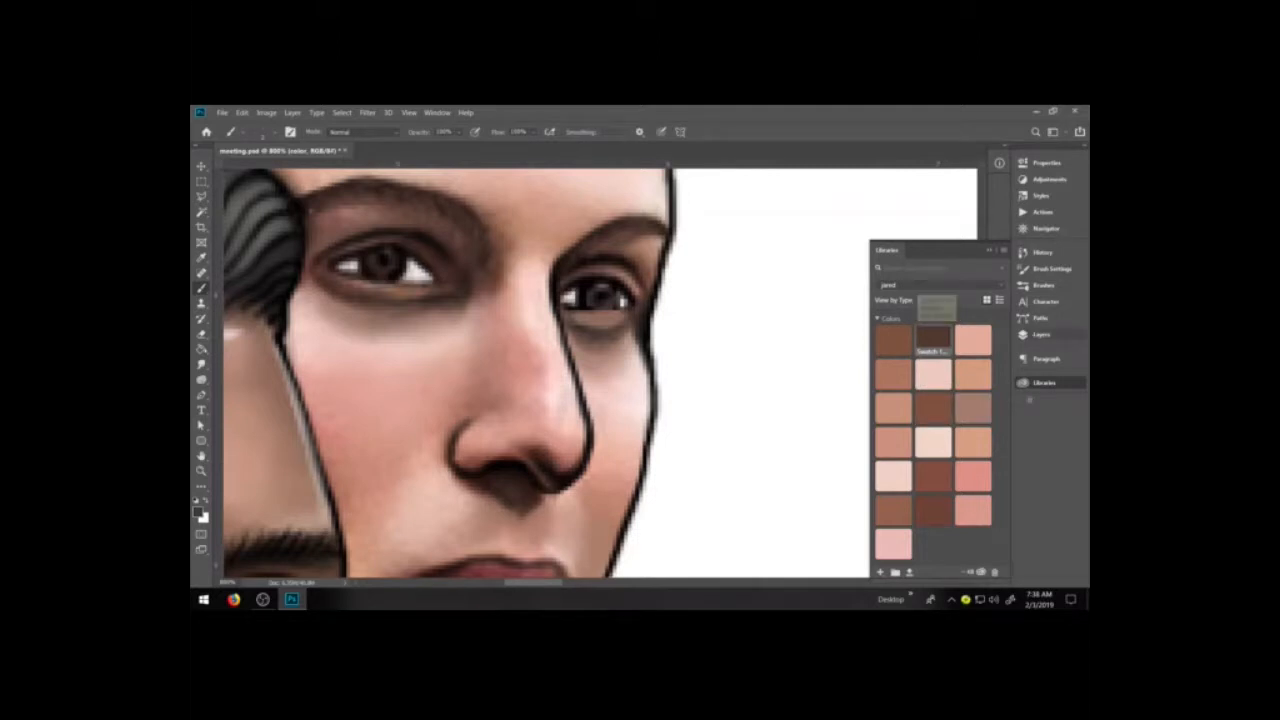
{"action": "left_click", "coordinate": [1040, 335]}
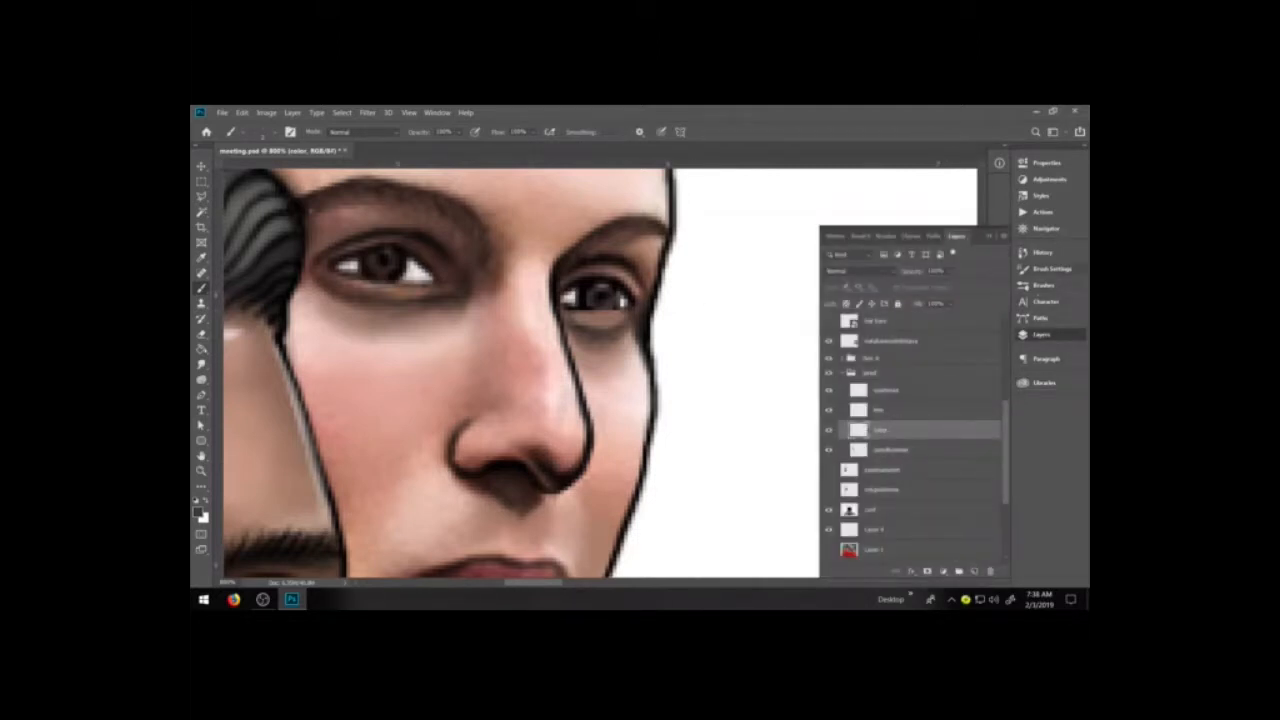
{"action": "left_click", "coordinate": [1052, 269]}
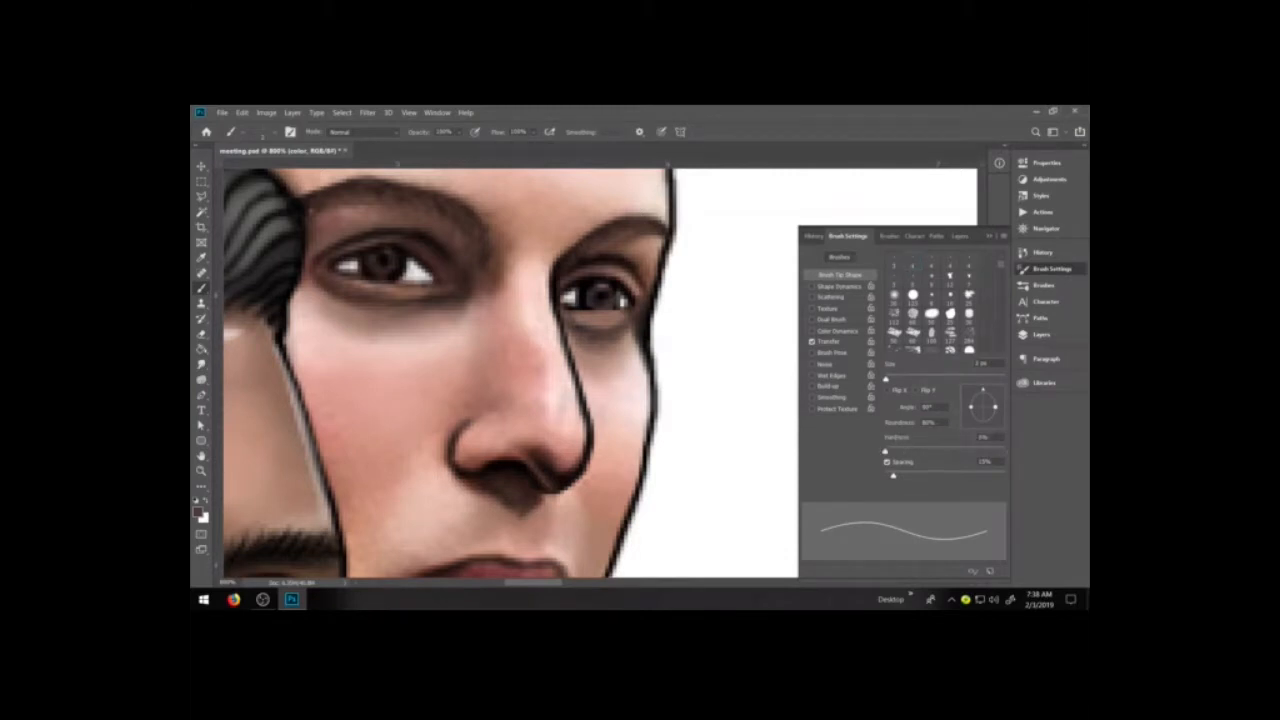
{"action": "left_click", "coordinate": [1040, 335]}
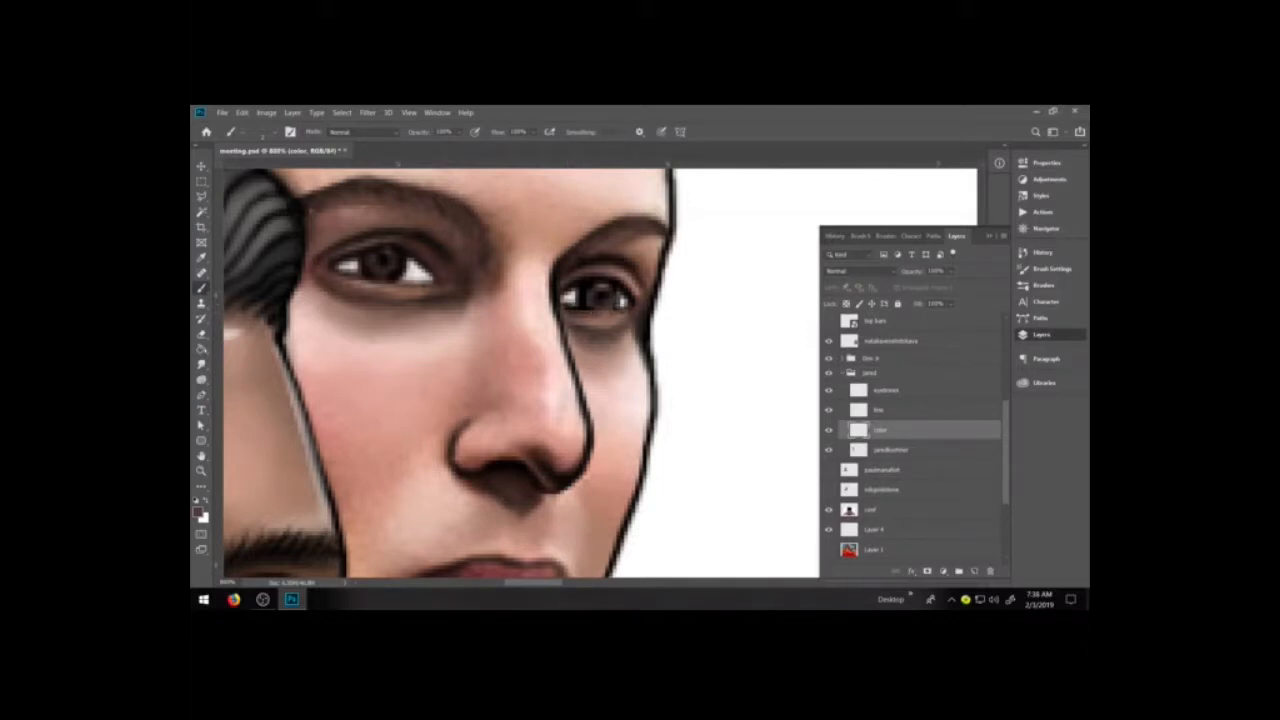
- Brush white into the far eye's inner corner on the color layer and erase the line work covering the eye white
{"action": "key", "text": "x"}
{"action": "left_click_drag", "start_coordinate": [578, 293], "coordinate": [570, 294]}
{"action": "left_click", "coordinate": [894, 412]}
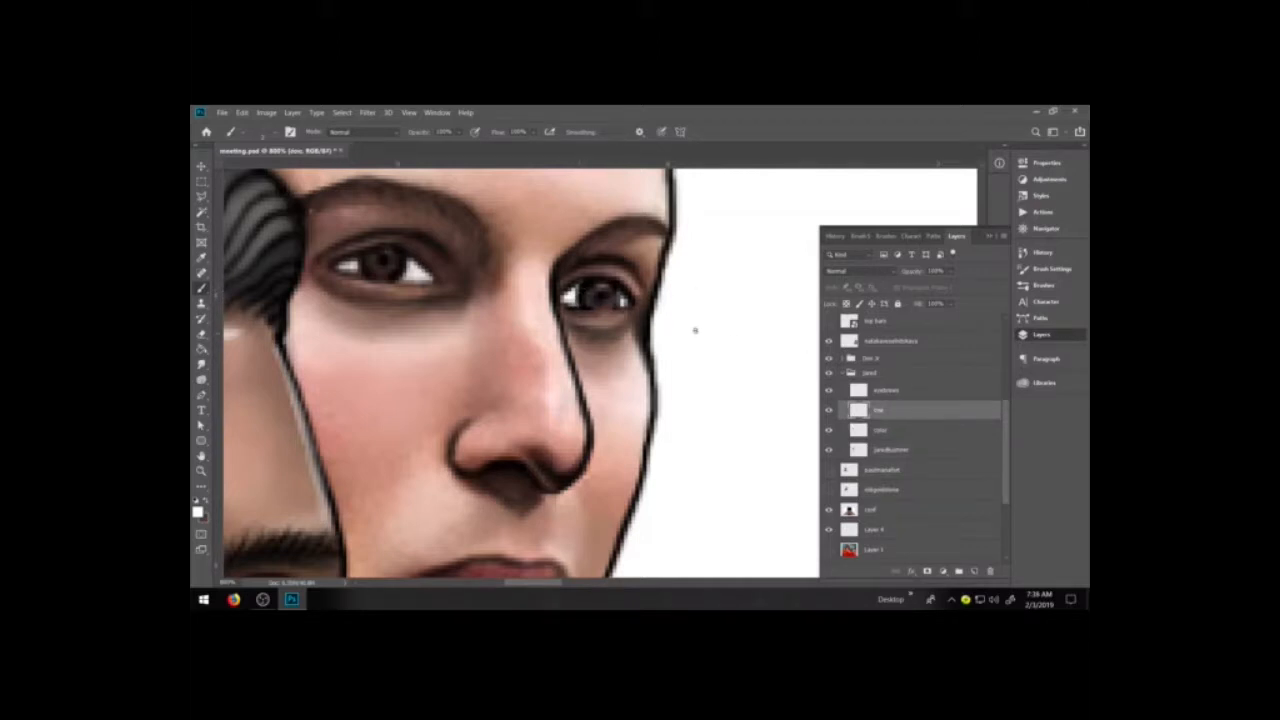
{"action": "key", "text": "e"}
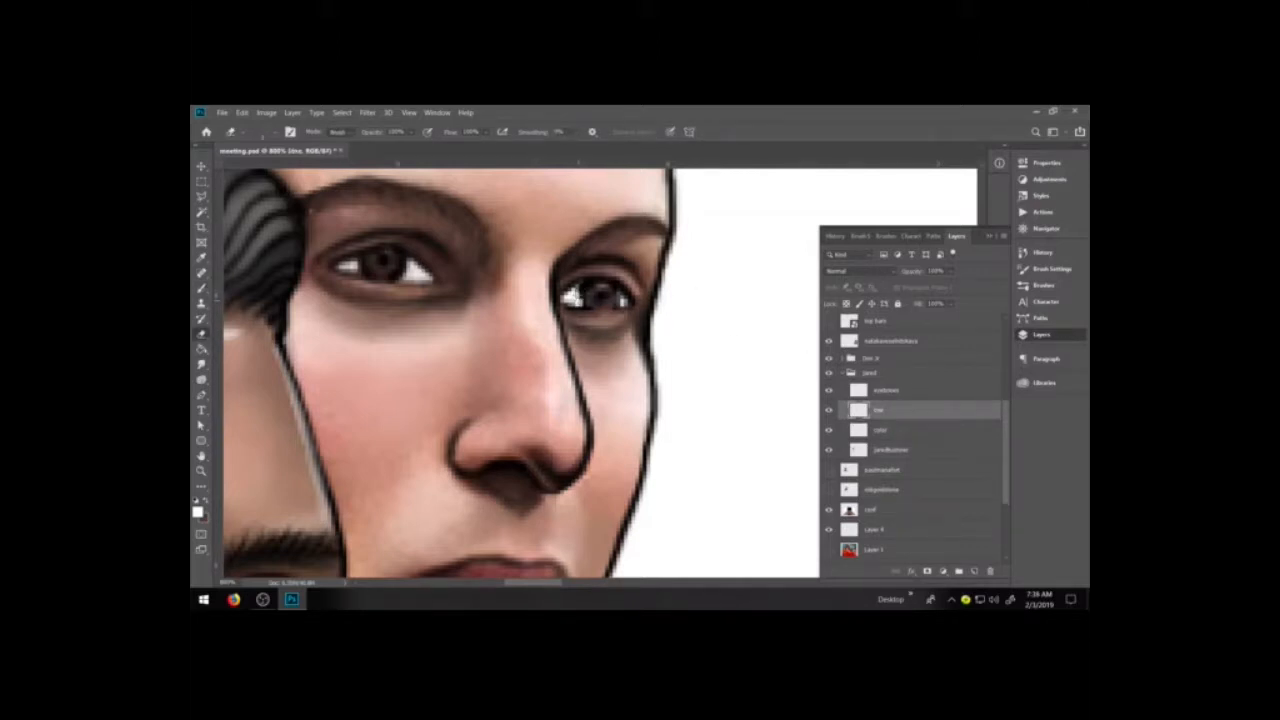
{"action": "left_click_drag", "start_coordinate": [578, 292], "coordinate": [579, 287]}
{"action": "left_click_drag", "start_coordinate": [569, 302], "coordinate": [625, 297]}
- Redraw the far eye's iris in black on the line layer, cleaning its edges with the Eraser and softening it with Smudge
{"action": "key", "text": "x"}
{"action": "key", "text": "b"}
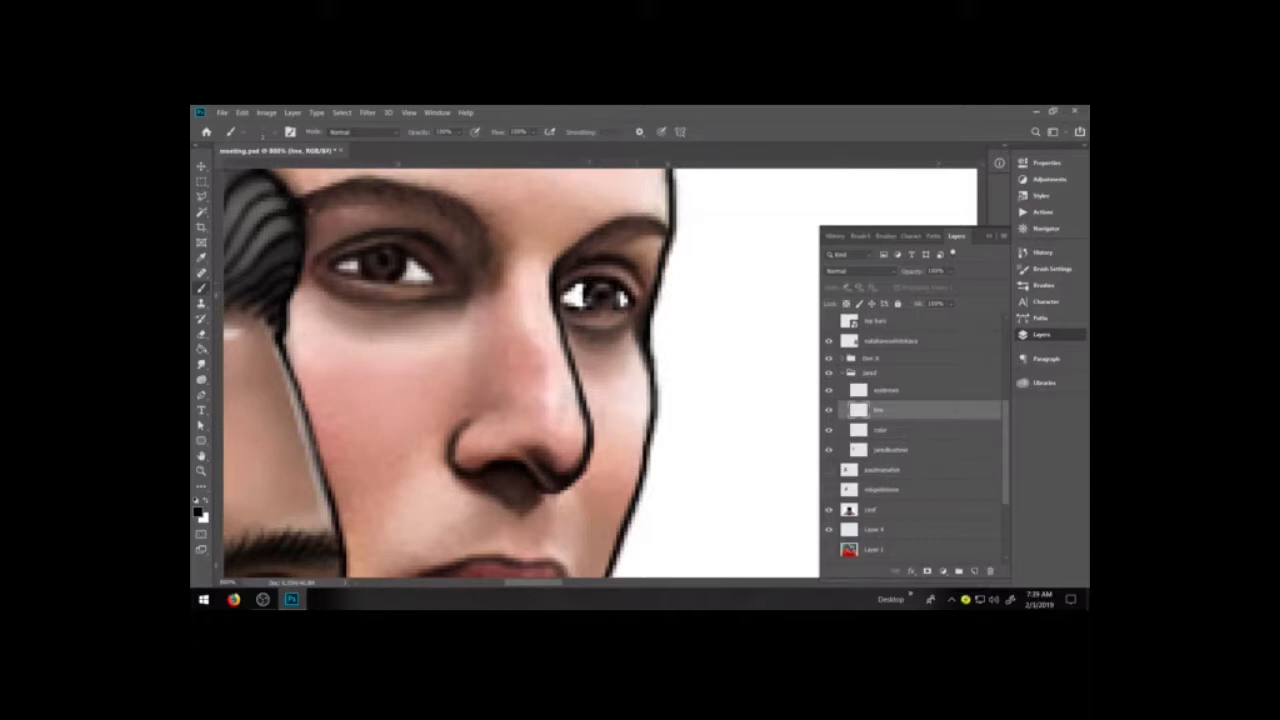
{"action": "key", "text": "e"}
{"action": "key", "text": "b"}
{"action": "key", "text": "r"}
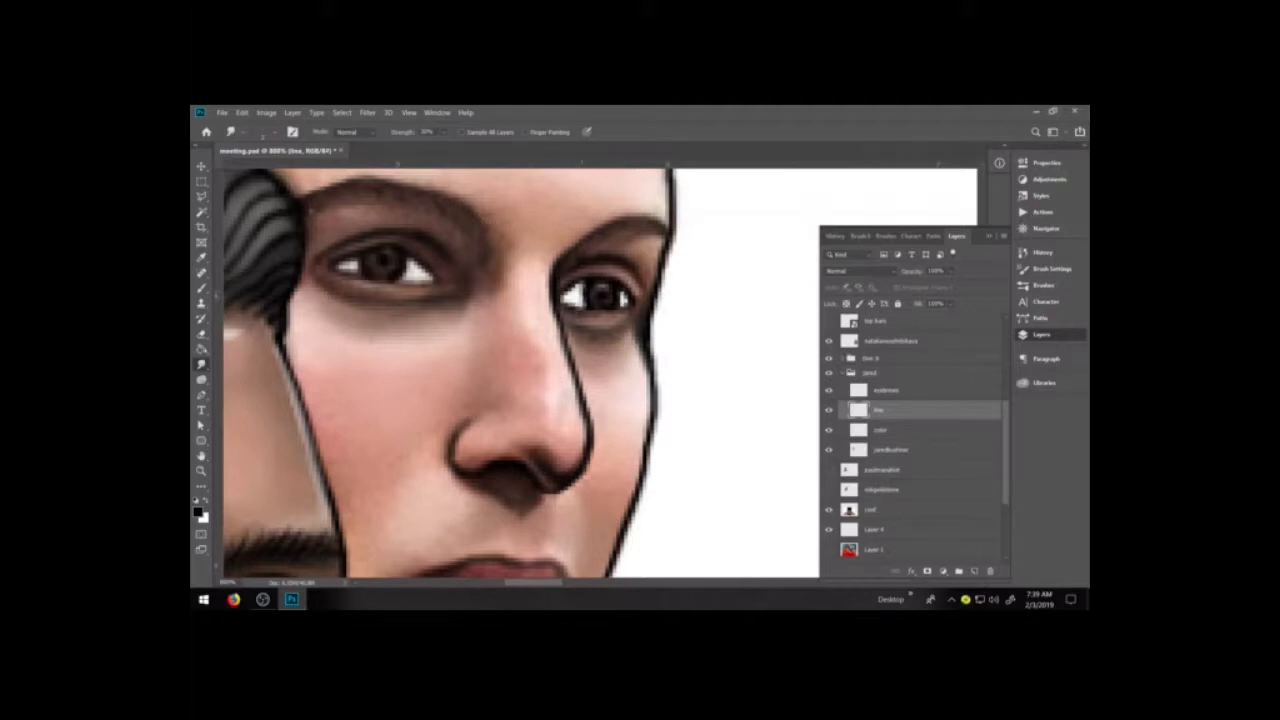
{"action": "key", "text": "b"}
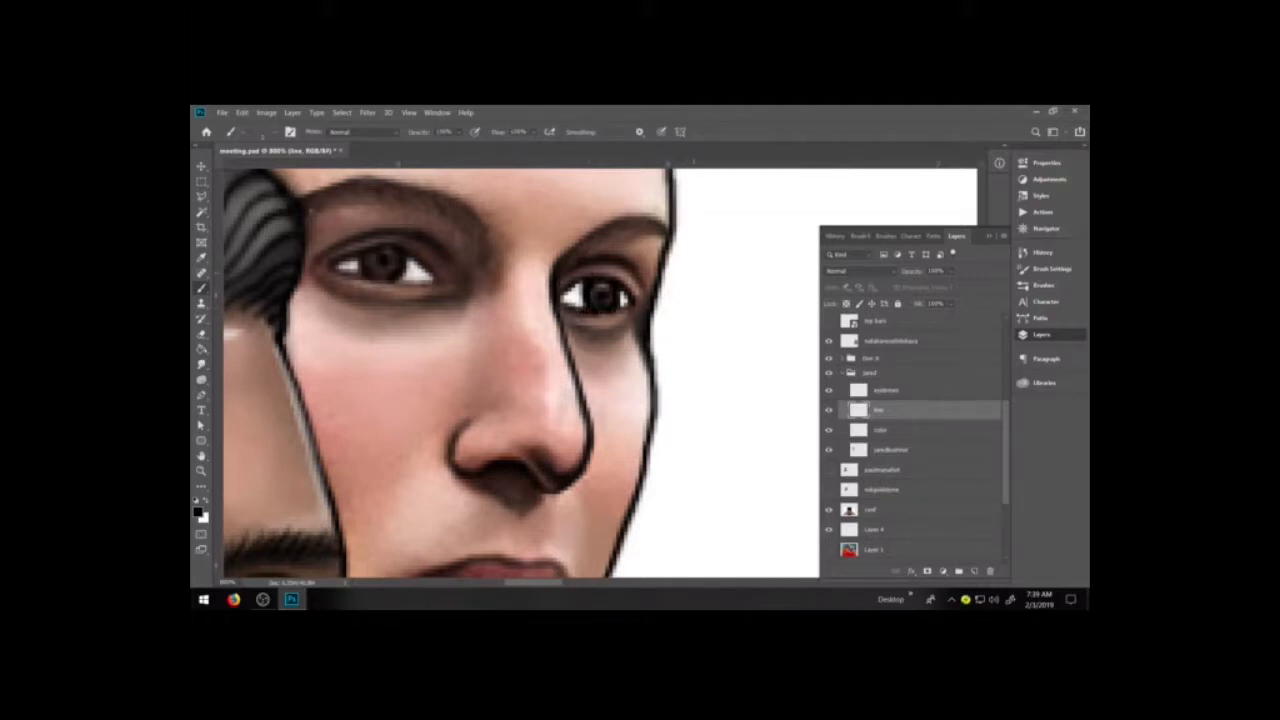
- Try a black line along the near eye's lower lid on the line layer at different brush opacities
{"action": "left_click_drag", "start_coordinate": [350, 276], "coordinate": [378, 281]}
{"action": "key", "text": "ctrl+z"}
{"action": "left_click", "coordinate": [459, 132]}
{"action": "left_click", "coordinate": [345, 276]}
{"action": "left_click_drag", "start_coordinate": [343, 275], "coordinate": [414, 284]}
{"action": "key", "text": "ctrl+z"}
- Lower the brush opacity and draw a faint black line along the near eye's lower lid on the line layer
{"action": "left_click", "coordinate": [459, 132]}
{"action": "left_click_drag", "start_coordinate": [466, 146], "coordinate": [457, 147]}
{"action": "left_click", "coordinate": [337, 275]}
{"action": "left_click_drag", "start_coordinate": [336, 274], "coordinate": [447, 282]}
- Examine the rear man's refined eyes from face view out to the full composition
{"action": "key", "text": "ctrl+minus"}
{"action": "key", "text": "ctrl+minus"}
{"action": "key", "text": "ctrl+minus"}
{"action": "key", "text": "ctrl+minus"}
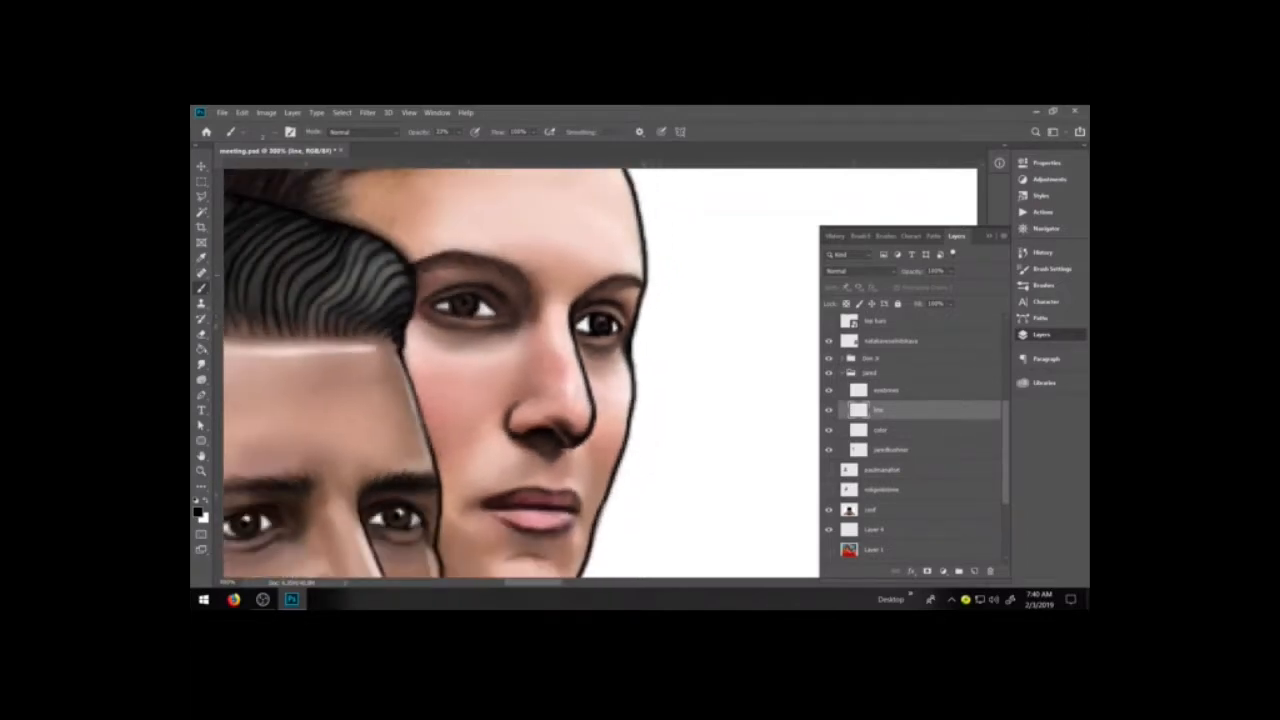
{"action": "key", "text": "ctrl+minus"}
{"action": "key", "text": "ctrl+minus"}
{"action": "key", "text": "ctrl+minus"}
{"action": "key", "text": "ctrl+minus"}
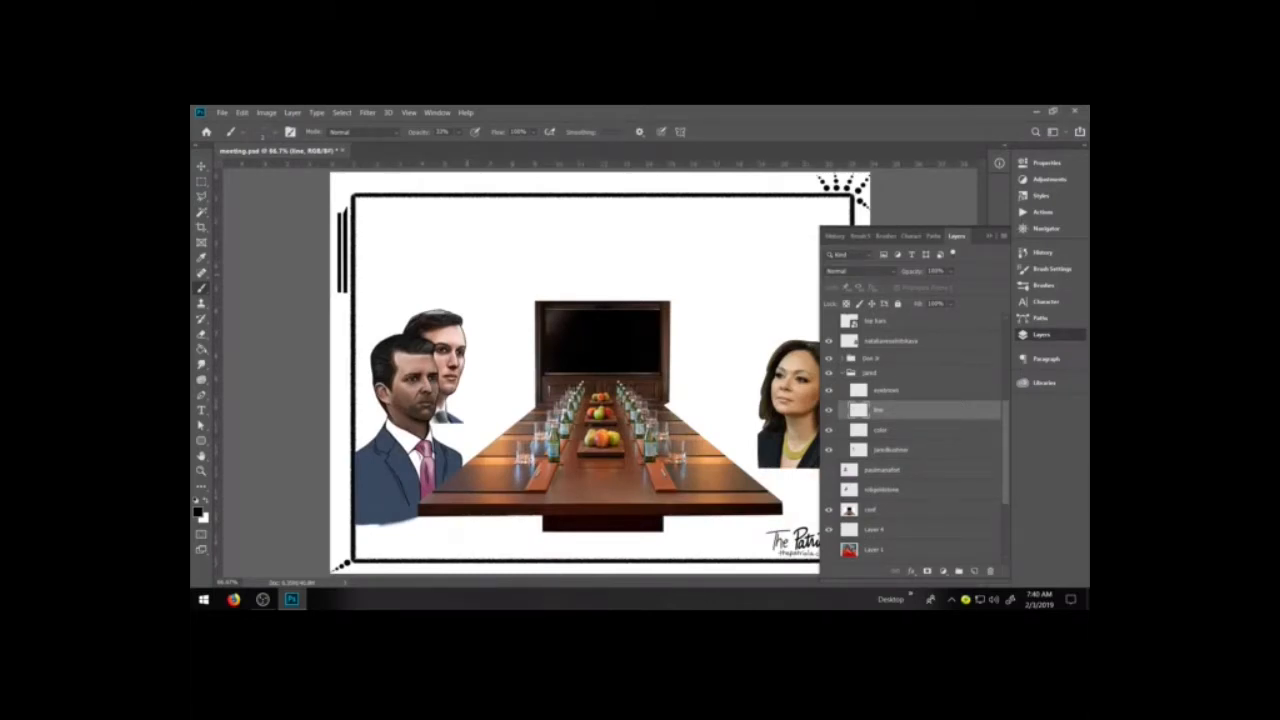
- Reduce the brush size and add fine, faint black strokes at the rear man's near-eye crease and across his far eye on the line layer
{"action": "key", "text": "z"}
{"action": "left_click", "coordinate": [543, 410]}
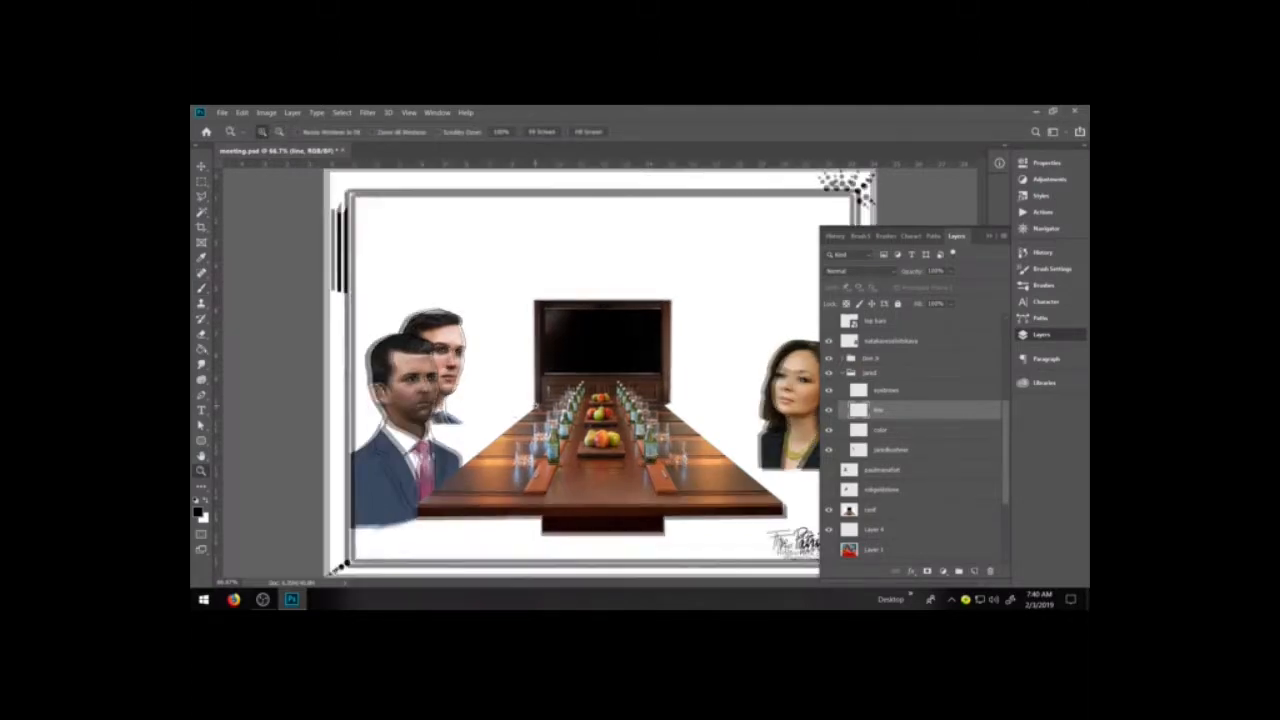
{"action": "left_click", "coordinate": [432, 373]}
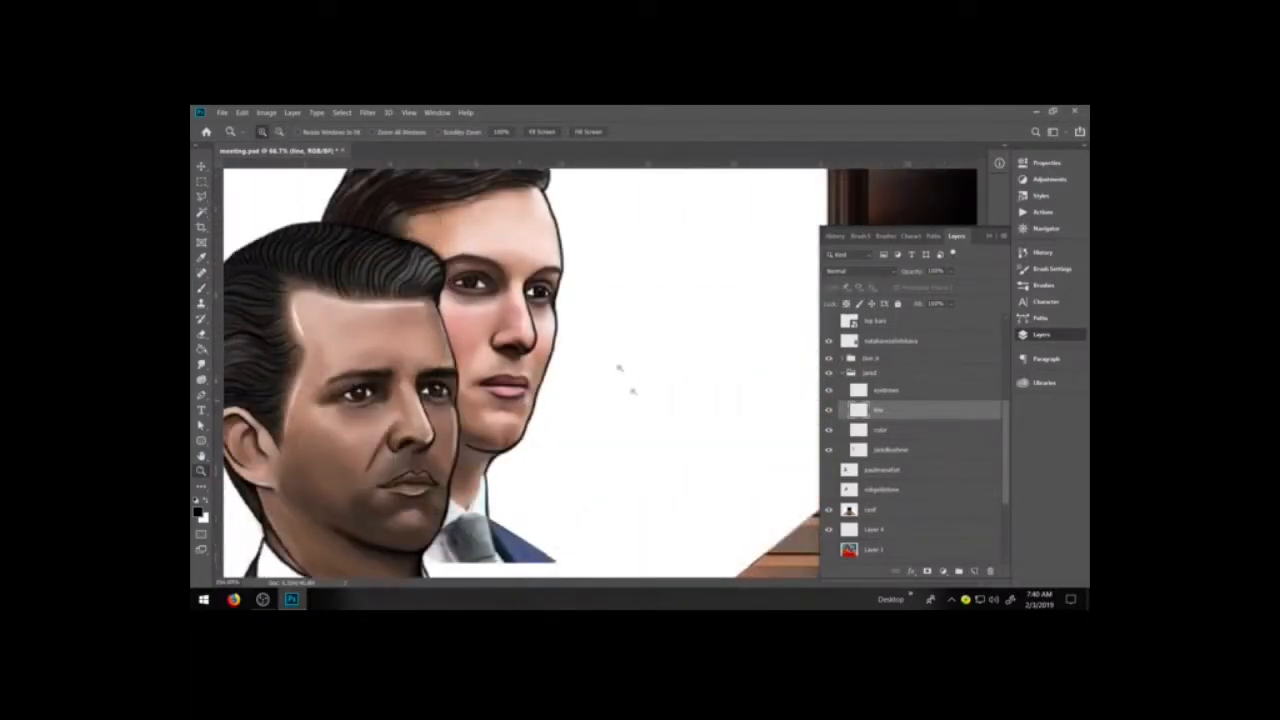
{"action": "left_click_drag", "start_coordinate": [462, 277], "coordinate": [528, 262]}
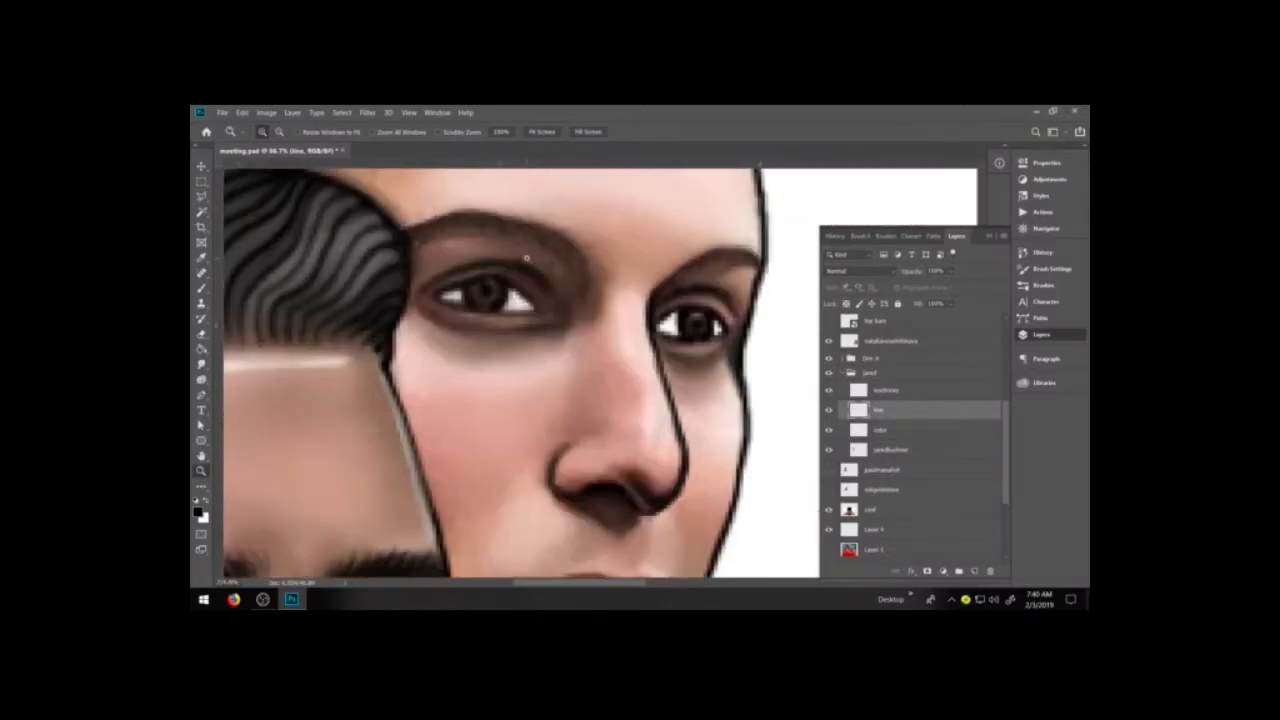
{"action": "key", "text": "b"}
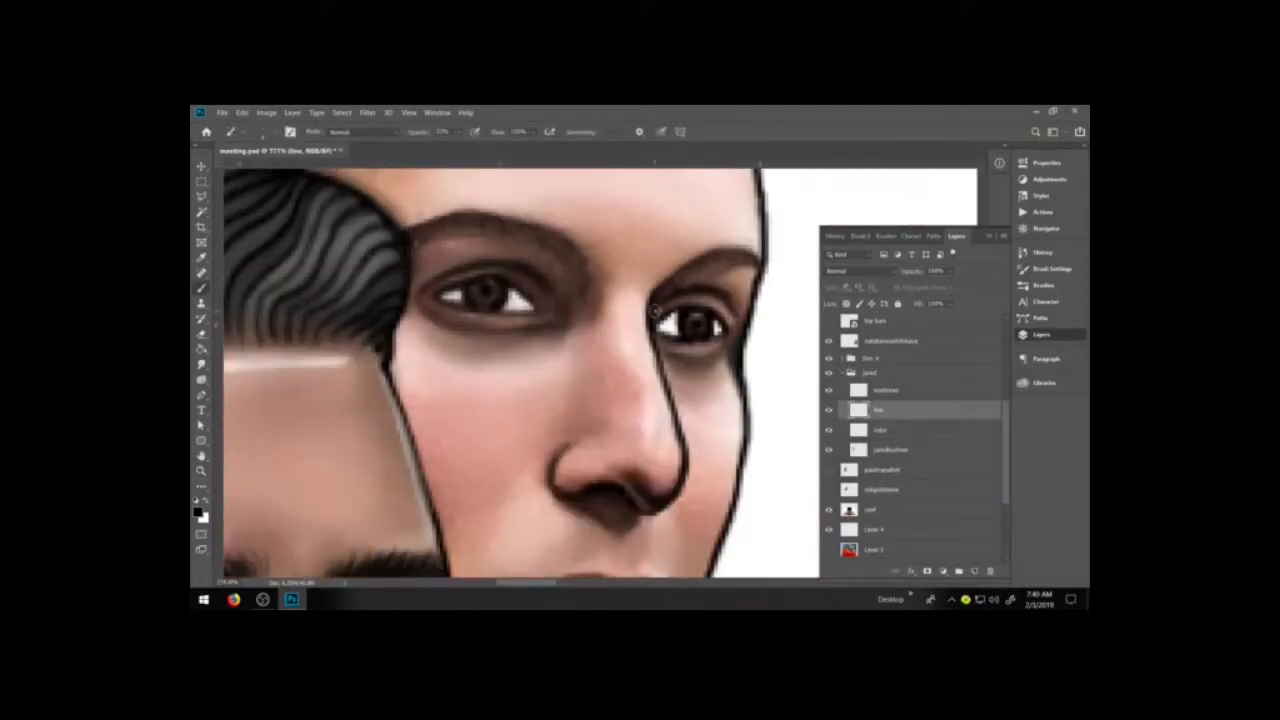
{"action": "left_click", "coordinate": [1043, 285]}
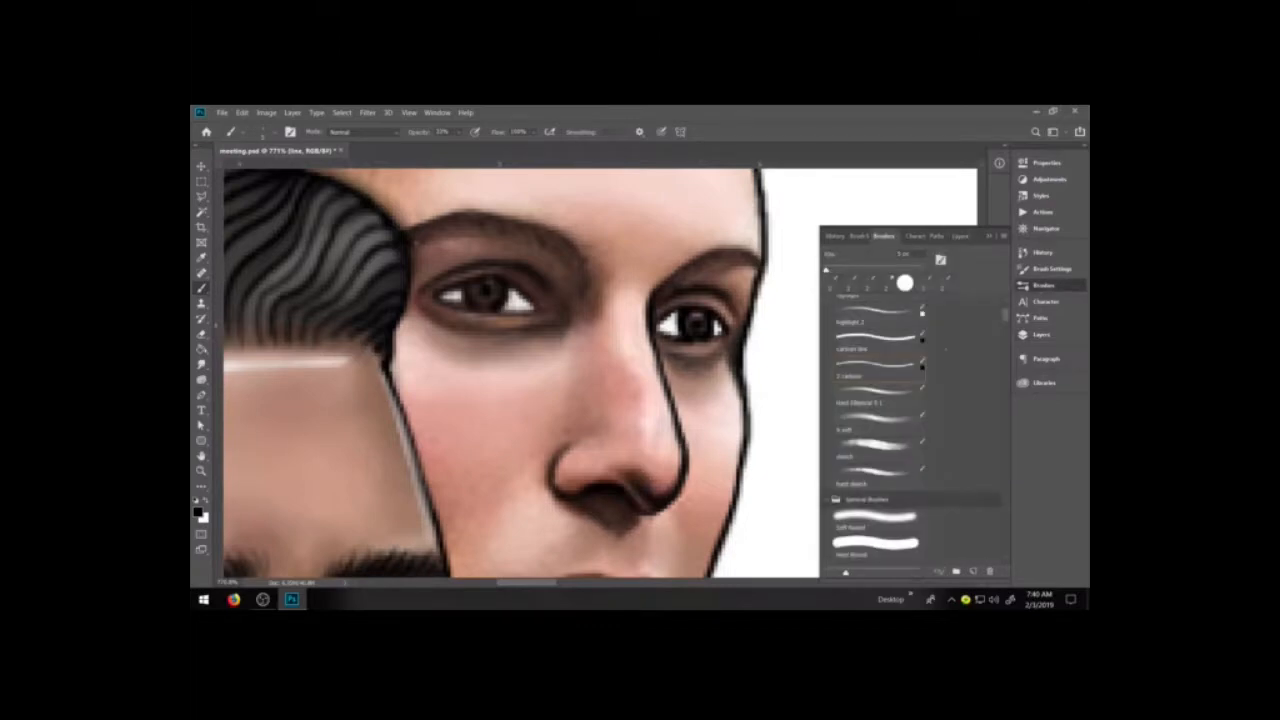
{"action": "left_click", "coordinate": [1048, 269]}
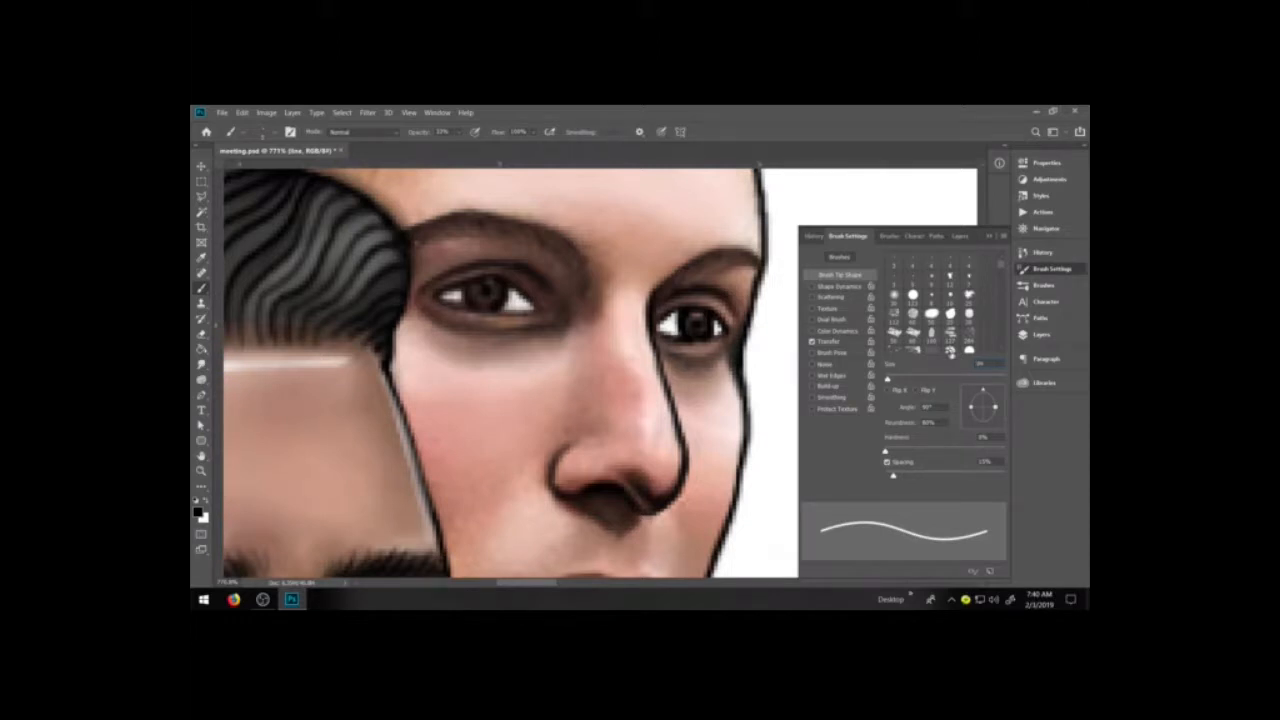
{"action": "key", "text": "Return"}
{"action": "mouse_move", "coordinate": [444, 286]}
{"action": "left_mouse_down"}
{"action": "mouse_move", "coordinate": [500, 283]}
{"action": "mouse_move", "coordinate": [531, 306]}
{"action": "mouse_move", "coordinate": [500, 284]}
{"action": "mouse_move", "coordinate": [443, 293]}
{"action": "left_mouse_up"}
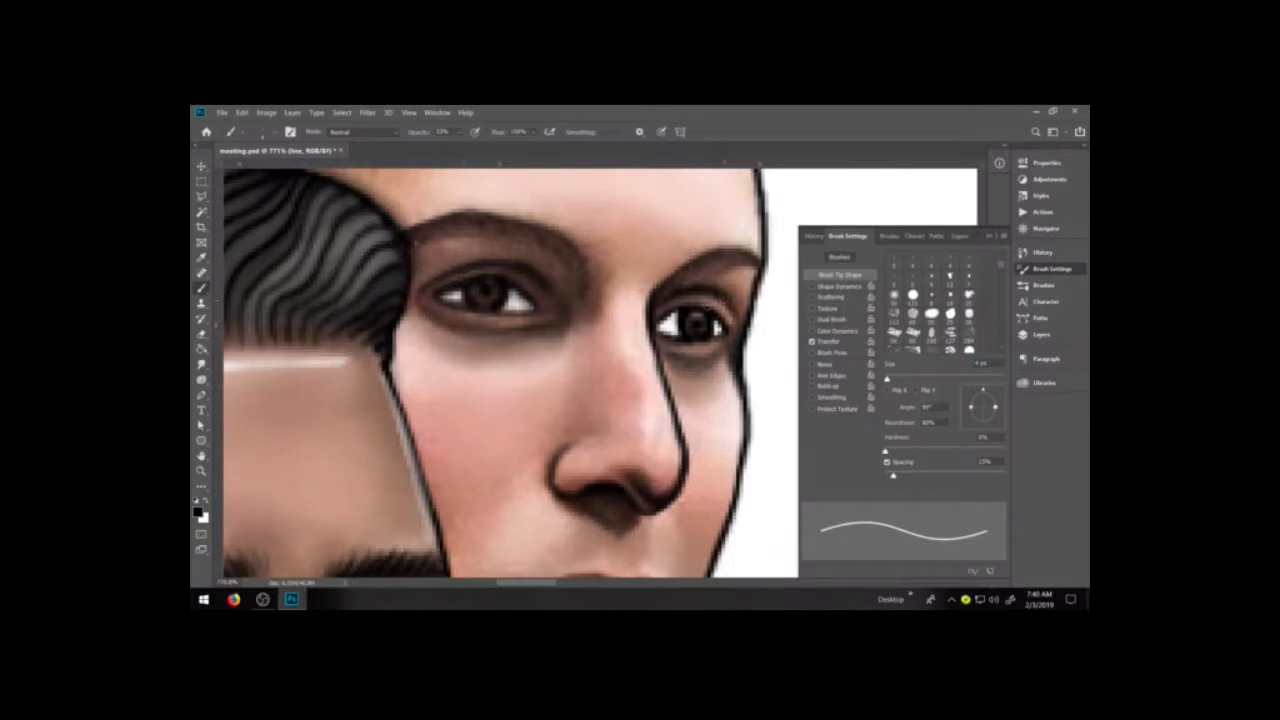
{"action": "mouse_move", "coordinate": [660, 322]}
{"action": "left_mouse_down"}
{"action": "mouse_move", "coordinate": [694, 311]}
{"action": "mouse_move", "coordinate": [724, 328]}
{"action": "left_mouse_up"}
- Examine the rear man's near and far eyes at pixel level and within the wider composition
{"action": "left_click", "coordinate": [201, 470]}
{"action": "left_click_drag", "start_coordinate": [490, 273], "coordinate": [590, 313]}
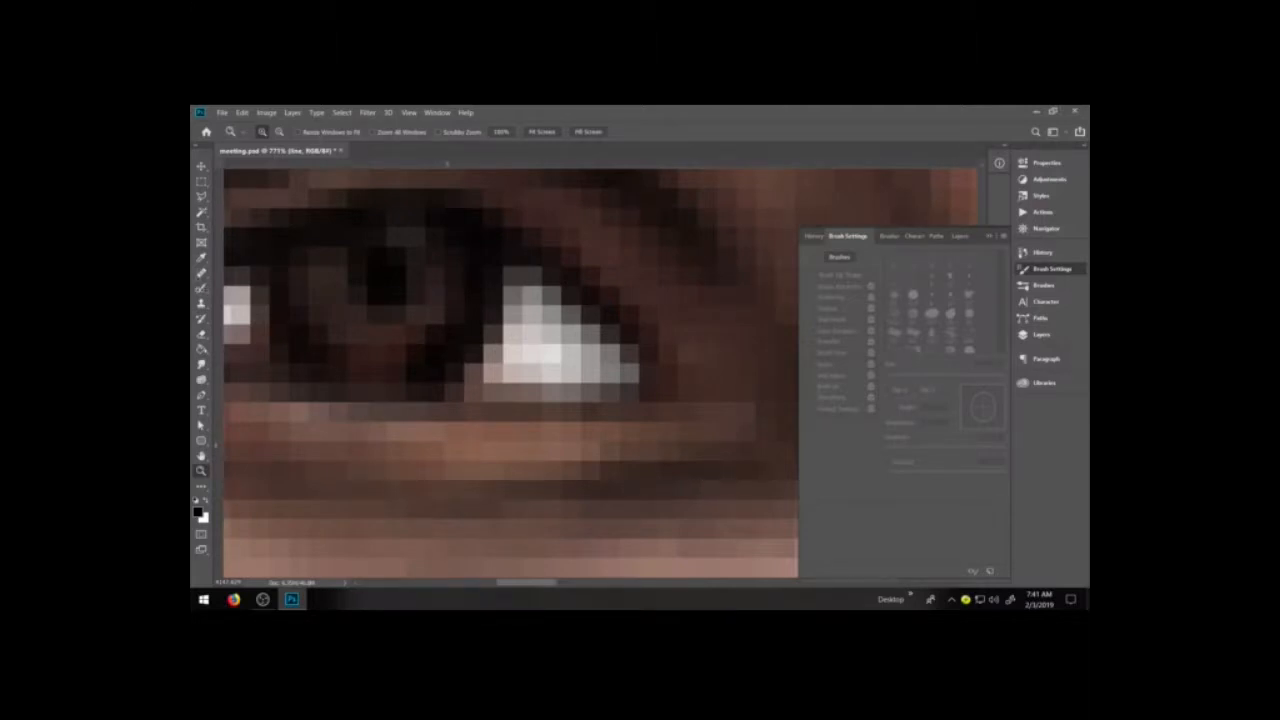
{"action": "key", "text": "ctrl+minus"}
{"action": "key", "text": "ctrl+minus"}
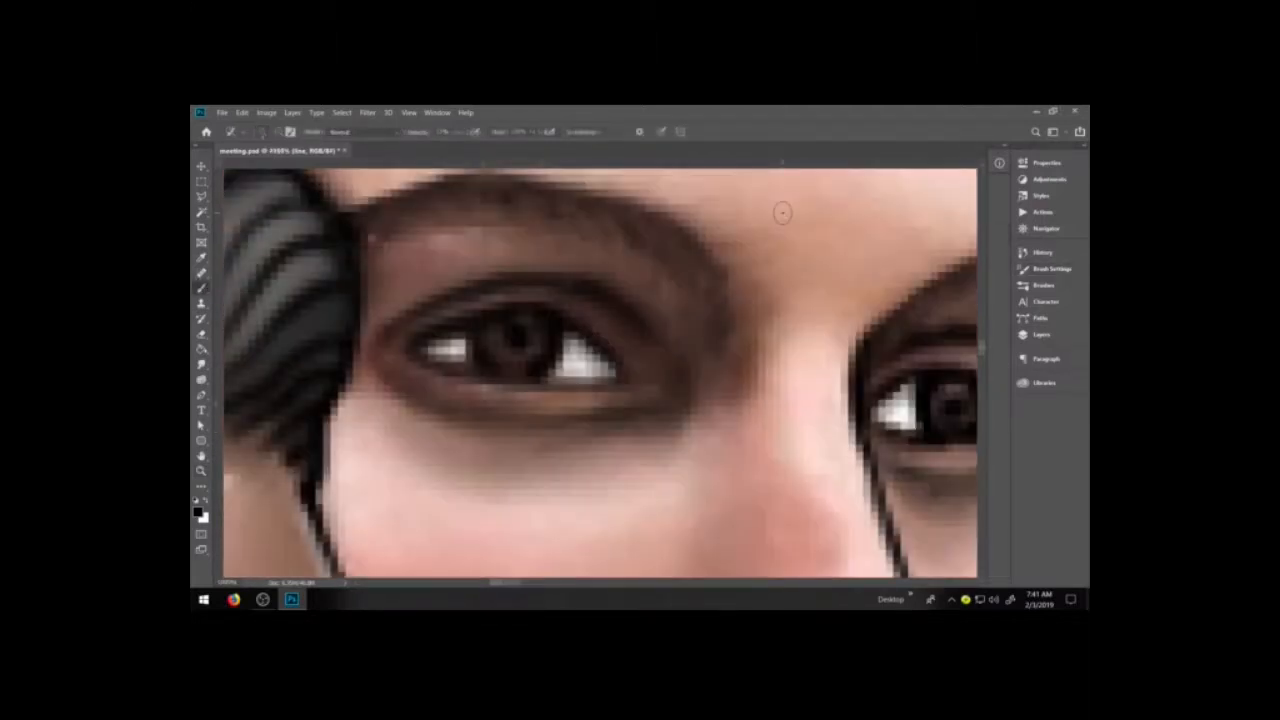
{"action": "key", "text": "ctrl+minus"}
{"action": "key", "text": "ctrl+minus"}
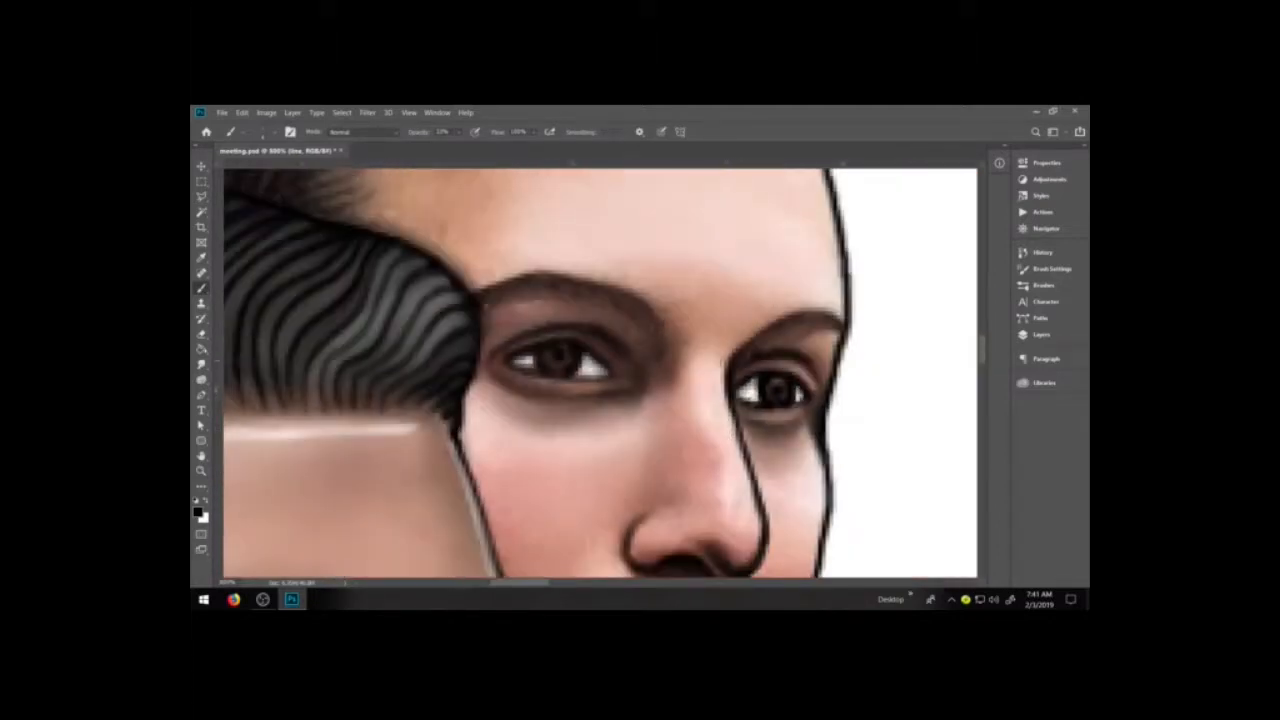
{"action": "key", "text": "z"}
{"action": "left_click_drag", "start_coordinate": [880, 467], "coordinate": [879, 471]}
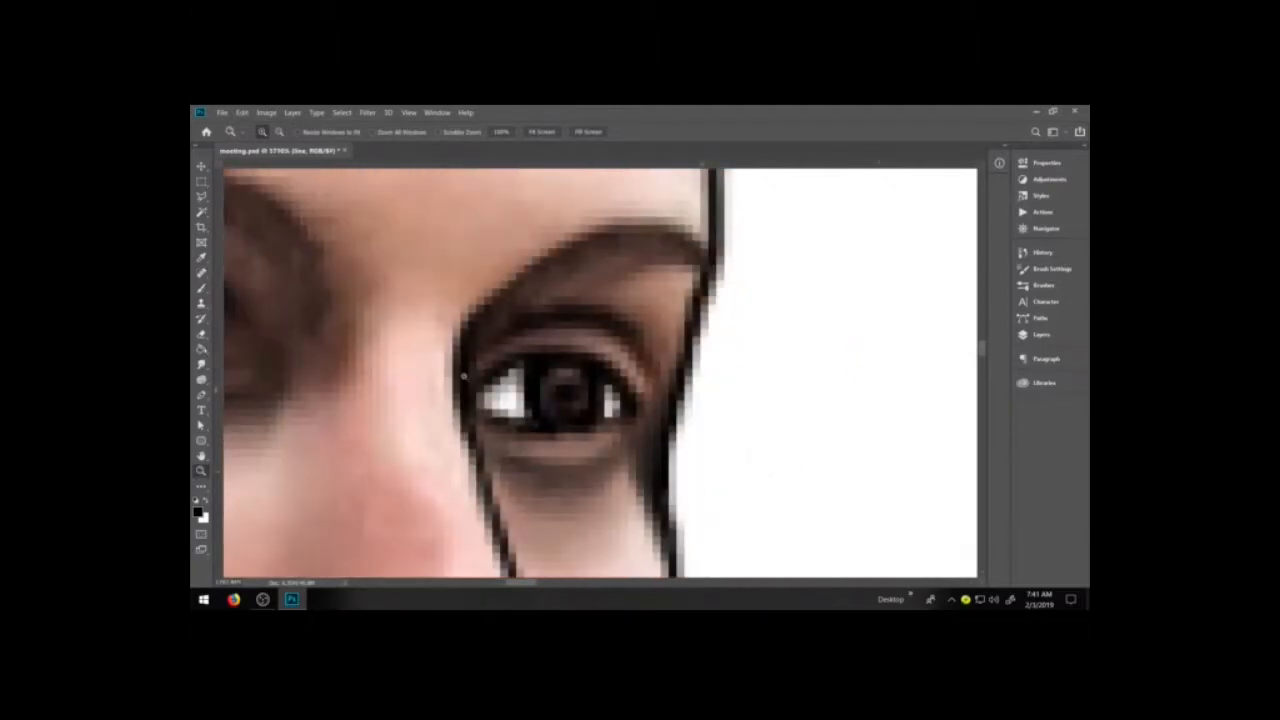
{"action": "left_click_drag", "start_coordinate": [715, 467], "coordinate": [715, 467]}
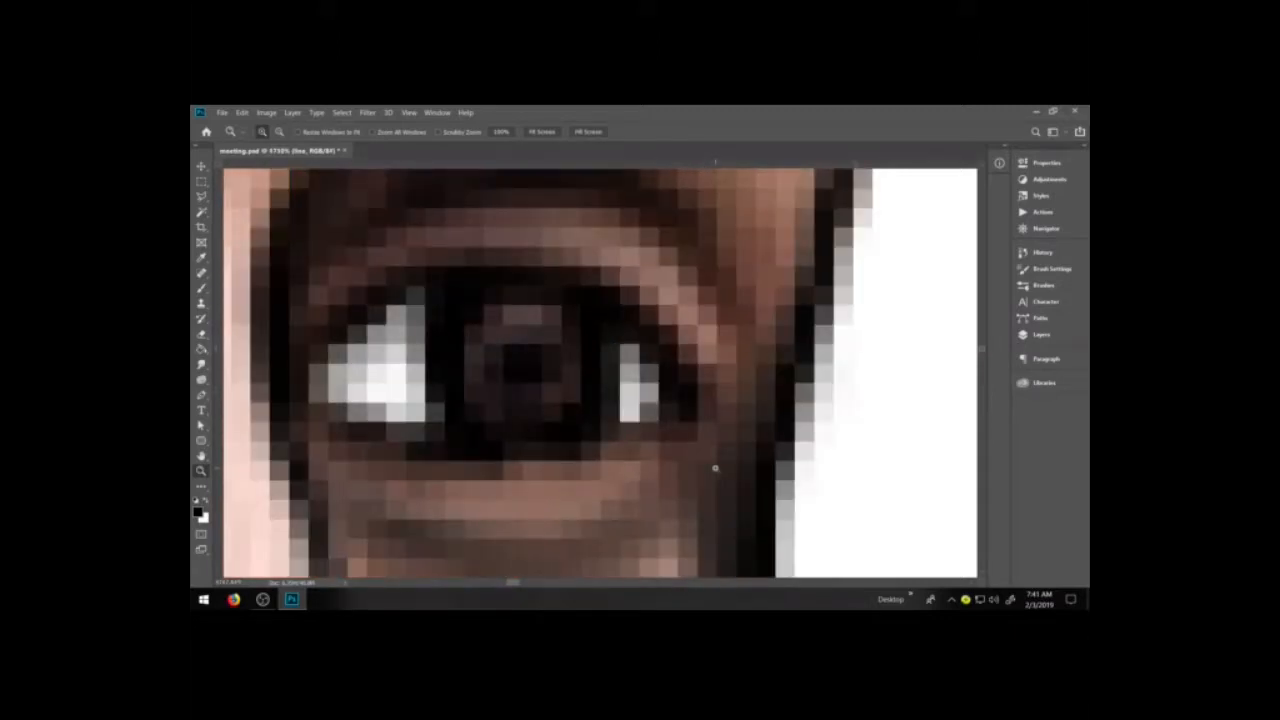
{"action": "left_click", "coordinate": [552, 429]}
{"action": "left_click_drag", "start_coordinate": [457, 451], "coordinate": [670, 464]}
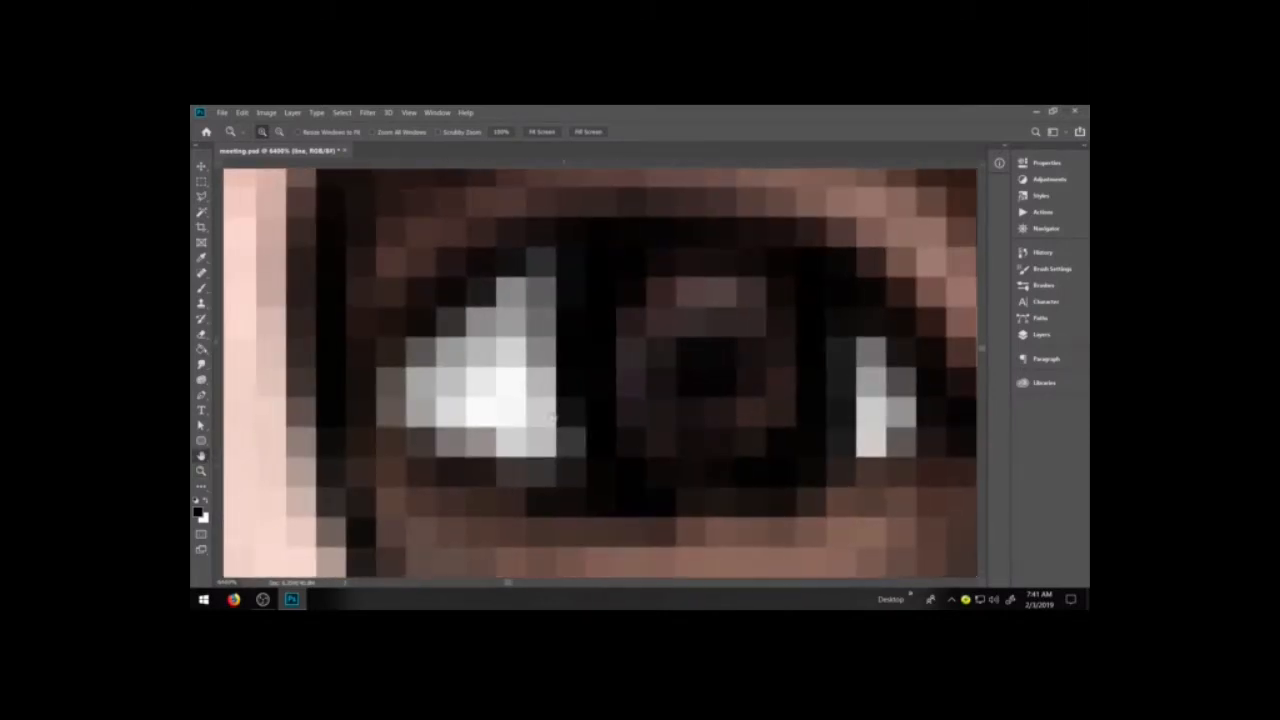
{"action": "left_click_drag", "start_coordinate": [557, 423], "coordinate": [594, 436]}
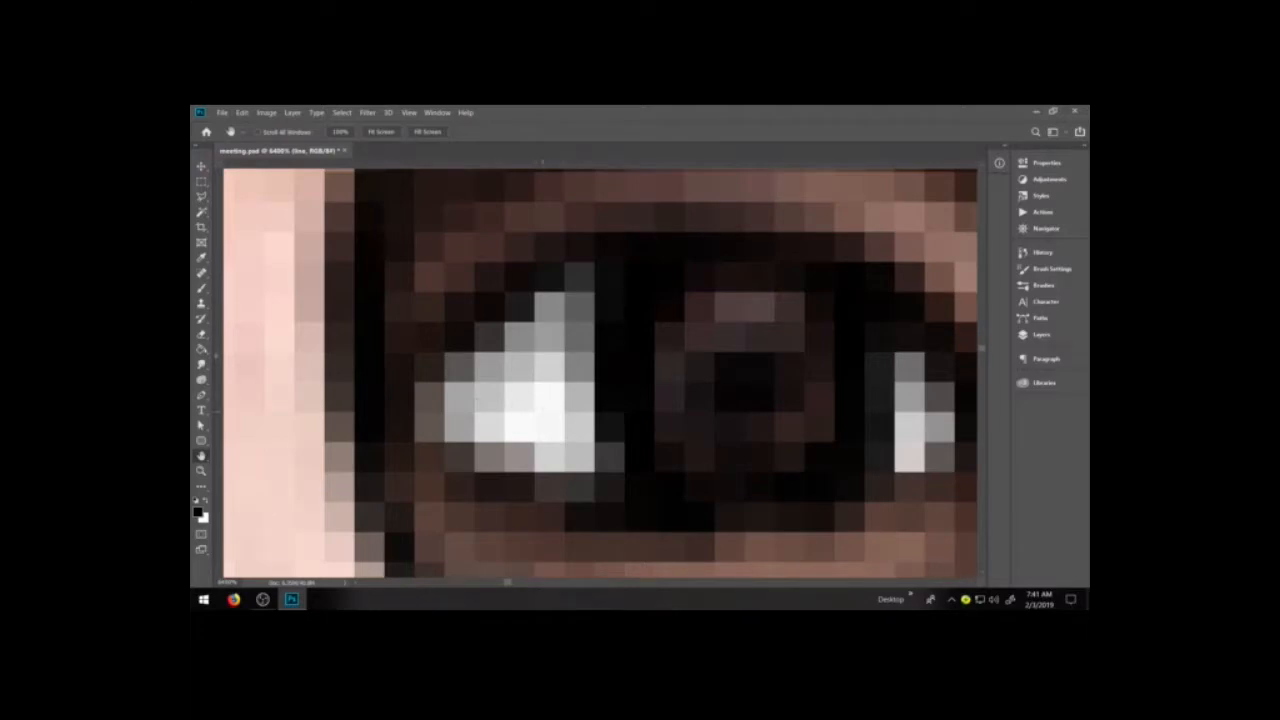
{"action": "key", "text": "ctrl+minus"}
{"action": "key", "text": "ctrl+minus"}
{"action": "key", "text": "ctrl+minus"}
{"action": "key", "text": "ctrl+minus"}
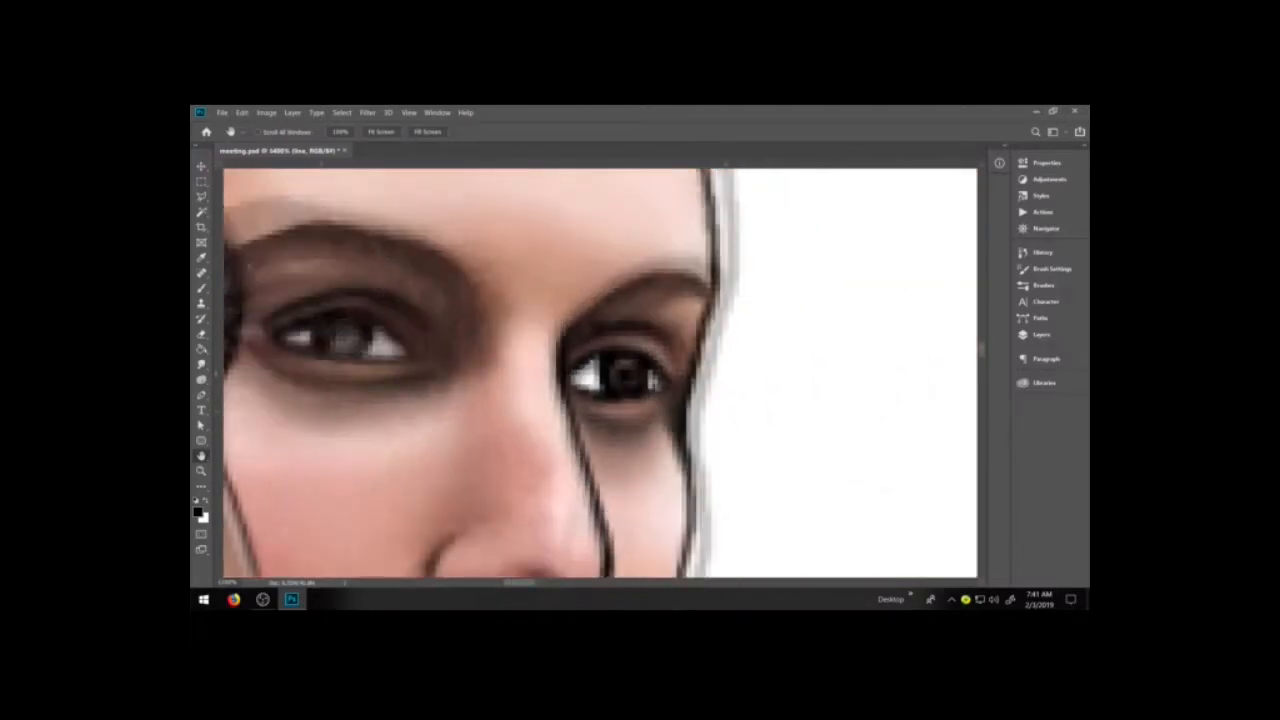
{"action": "key", "text": "ctrl+minus"}
{"action": "key", "text": "ctrl+minus"}
{"action": "key", "text": "ctrl+minus"}
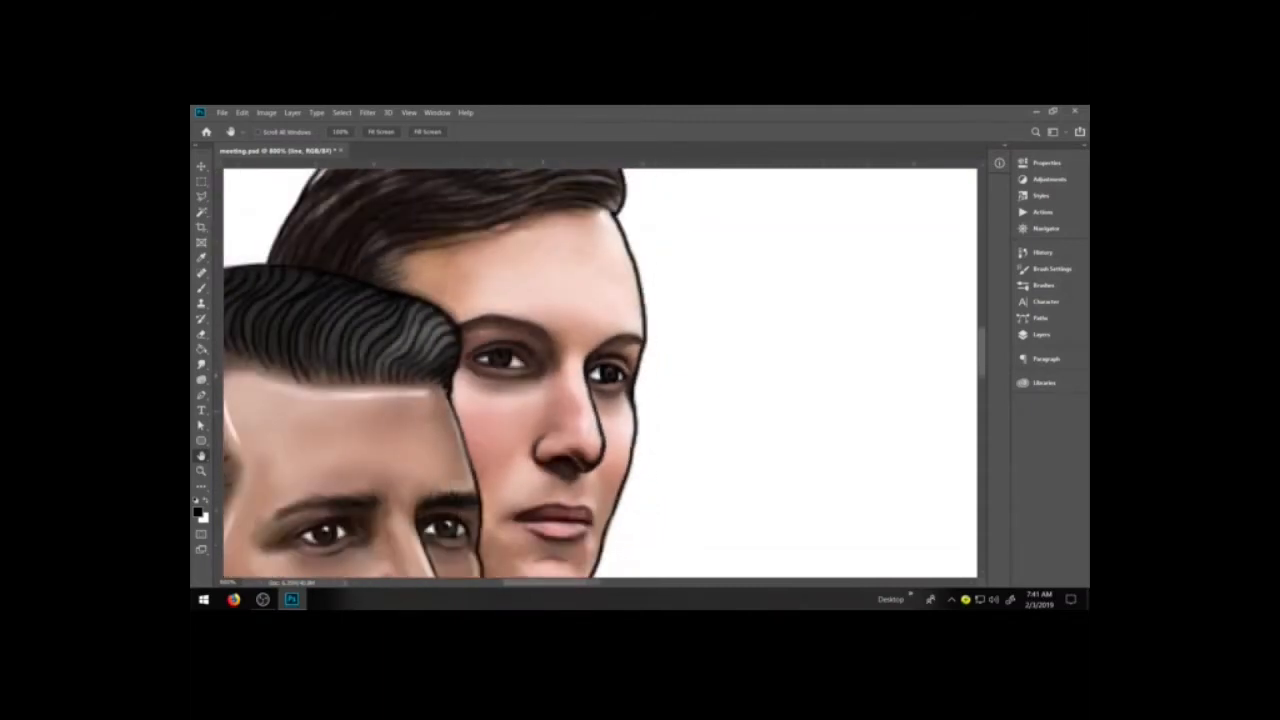
{"action": "key", "text": "ctrl+minus"}
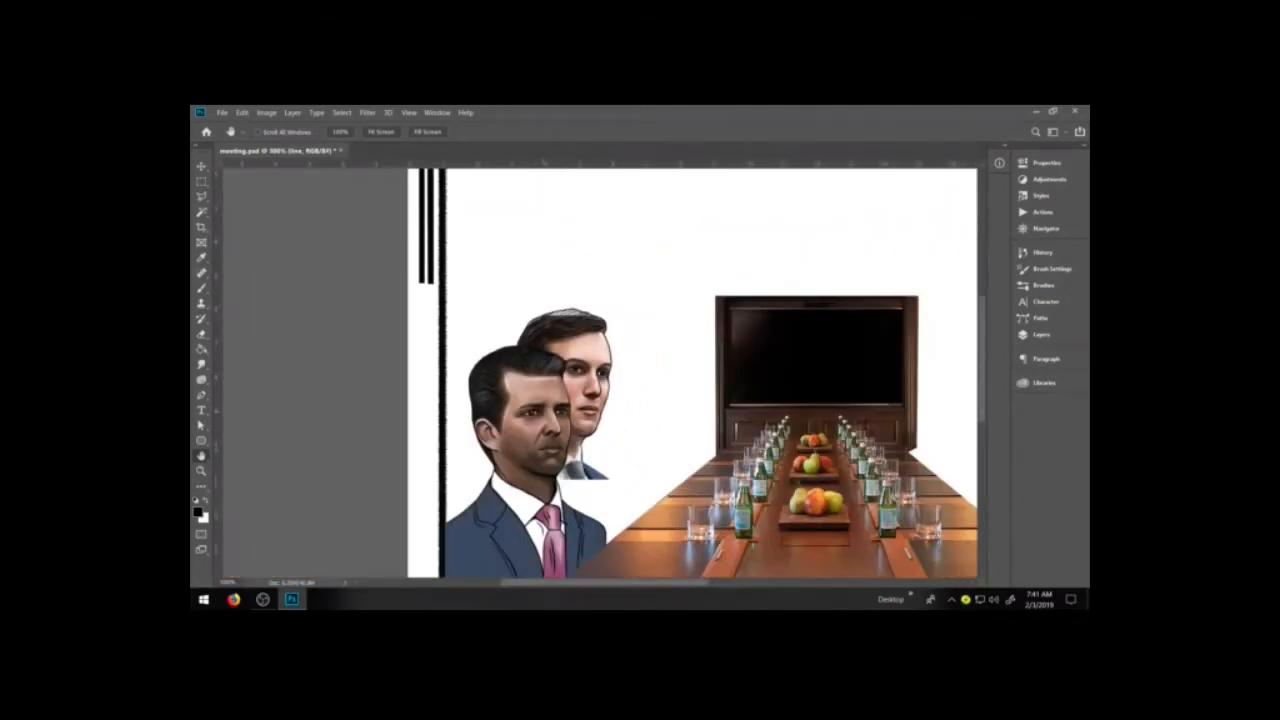
- Switch to the color layer and set up a larger brush with a pink skin tone for the rear man's face
{"action": "key", "text": "z"}
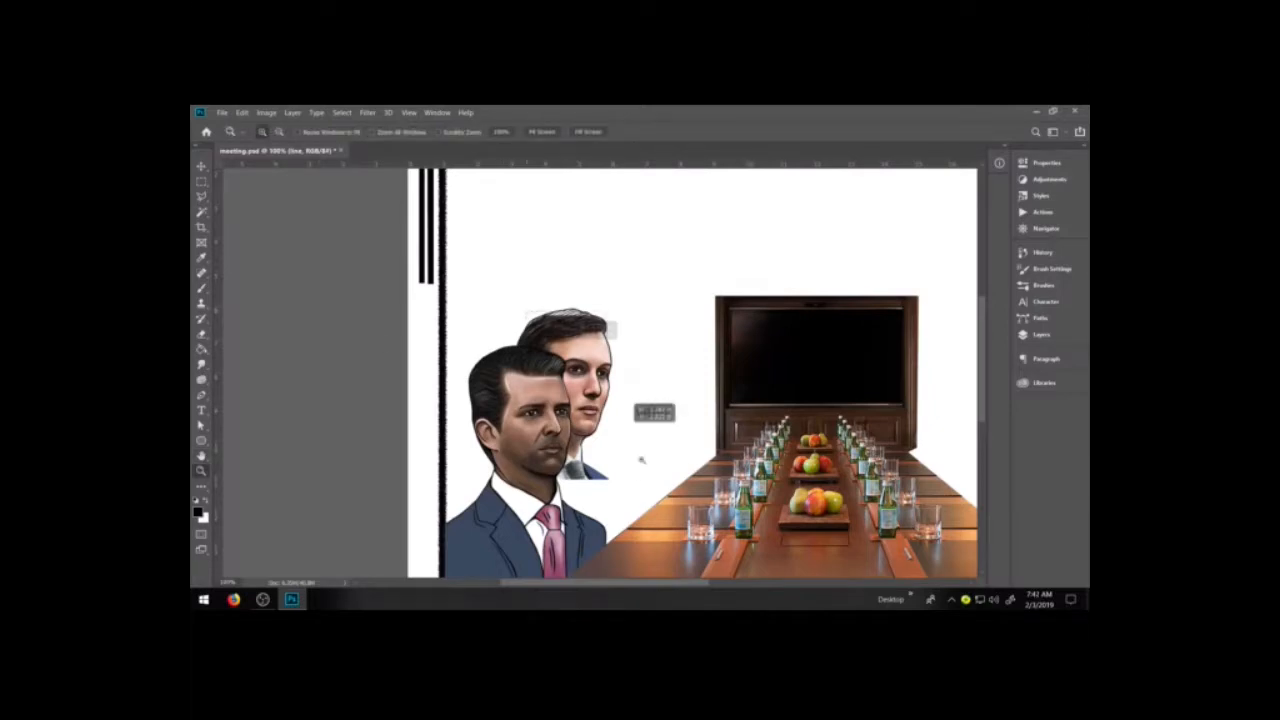
{"action": "left_click", "coordinate": [665, 472]}
{"action": "left_click_drag", "start_coordinate": [467, 202], "coordinate": [711, 509]}
{"action": "key", "text": "b"}
{"action": "left_click", "coordinate": [1066, 284]}
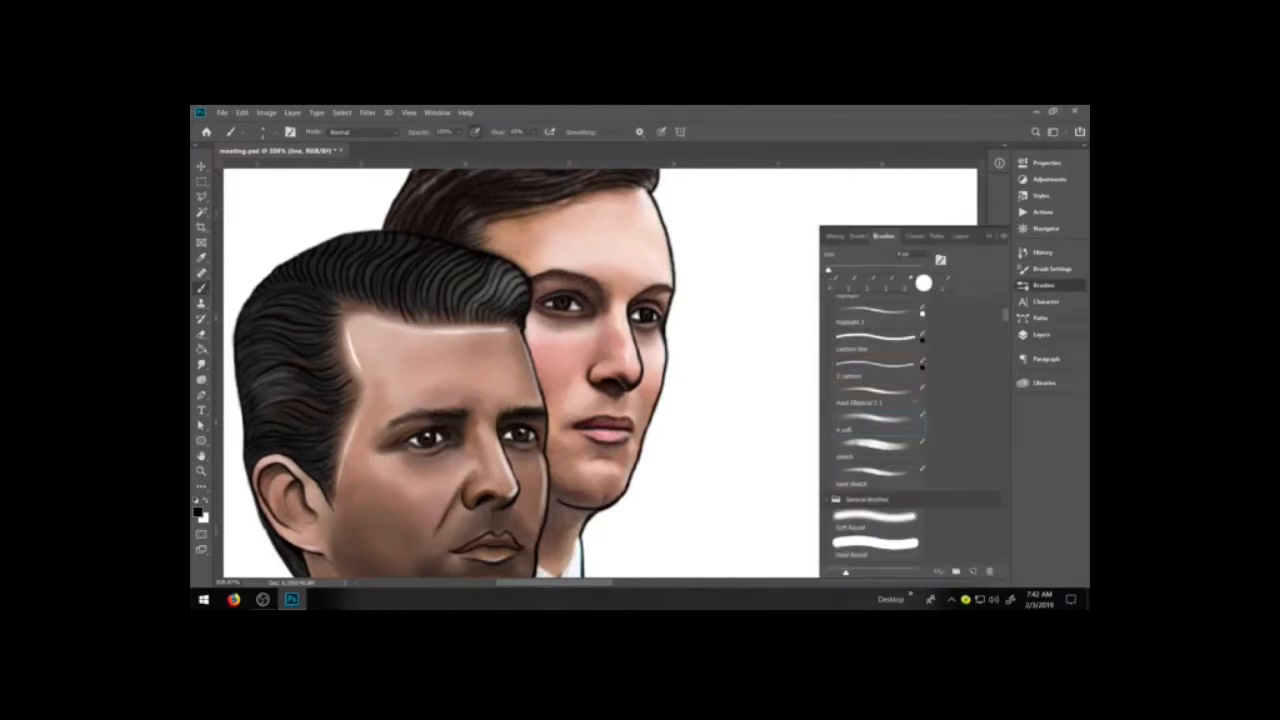
{"action": "left_click", "coordinate": [1040, 334]}
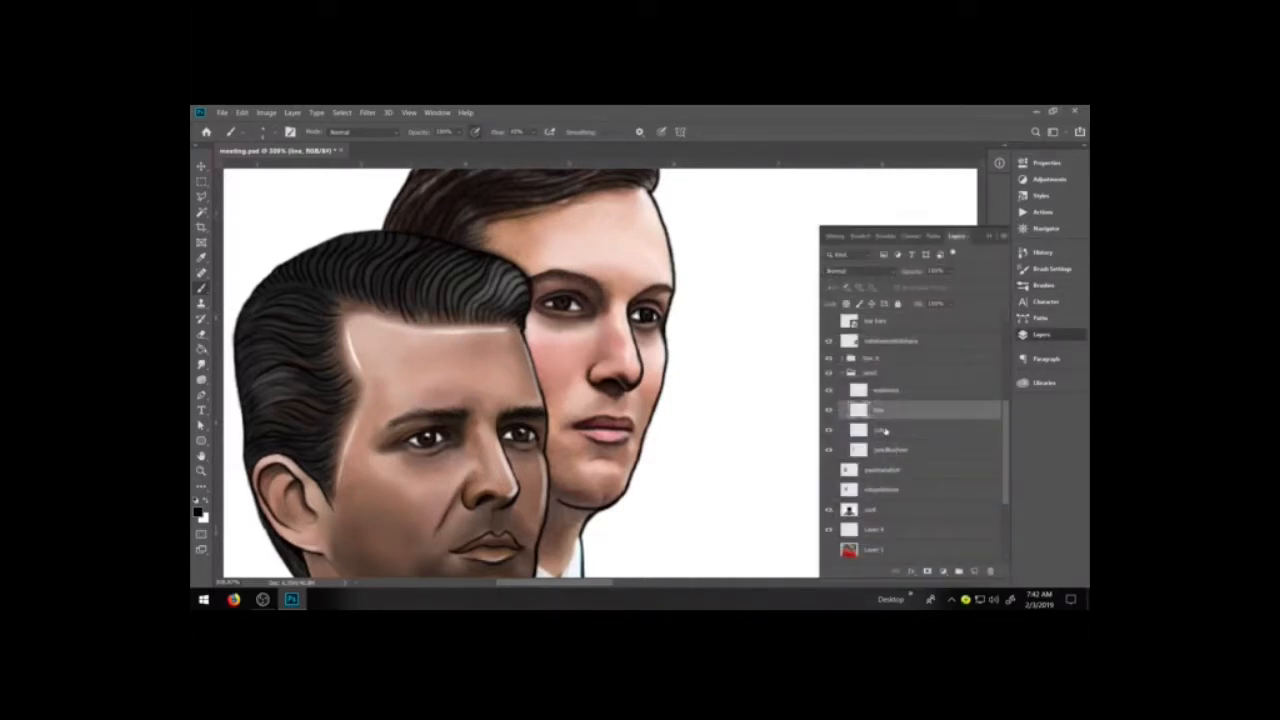
{"action": "left_click", "coordinate": [880, 430]}
{"action": "left_click", "coordinate": [1043, 382]}
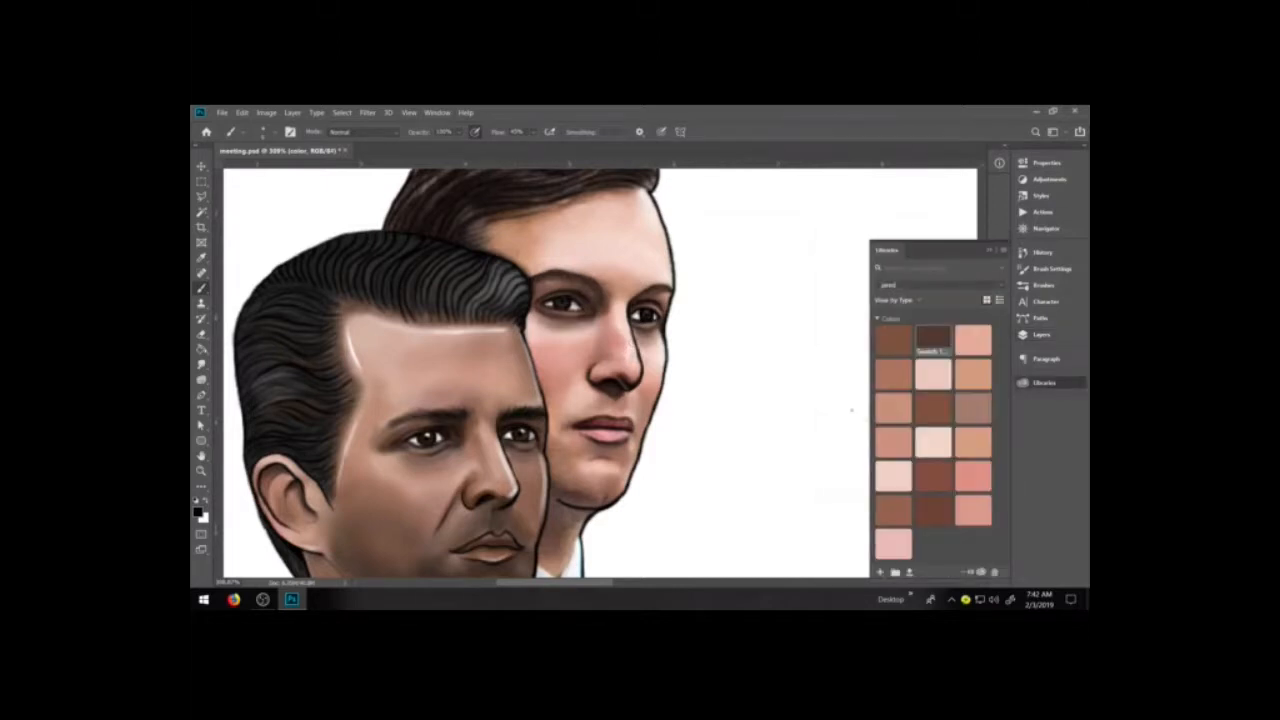
{"action": "left_click", "coordinate": [885, 442]}
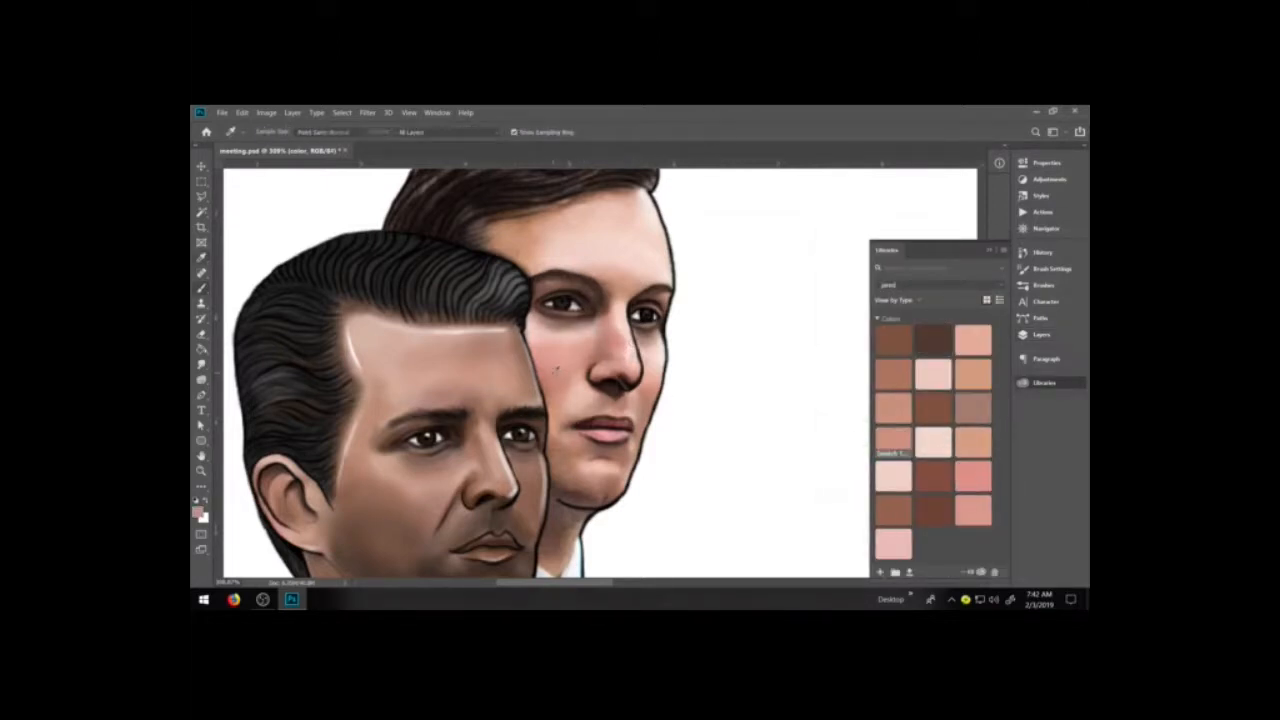
{"action": "key", "text": "bracketright"}
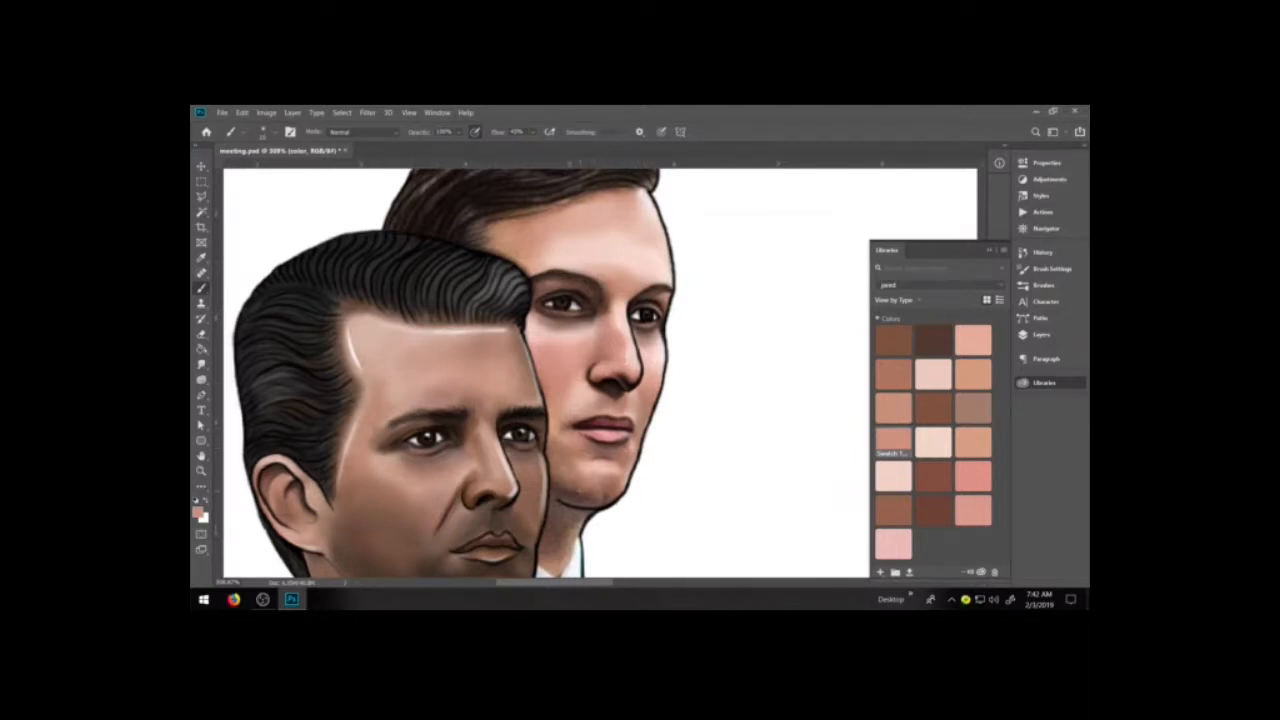
- Shade the rear man's chin and jaw with the dark brown library swatch on the color layer
{"action": "left_click", "coordinate": [933, 340]}
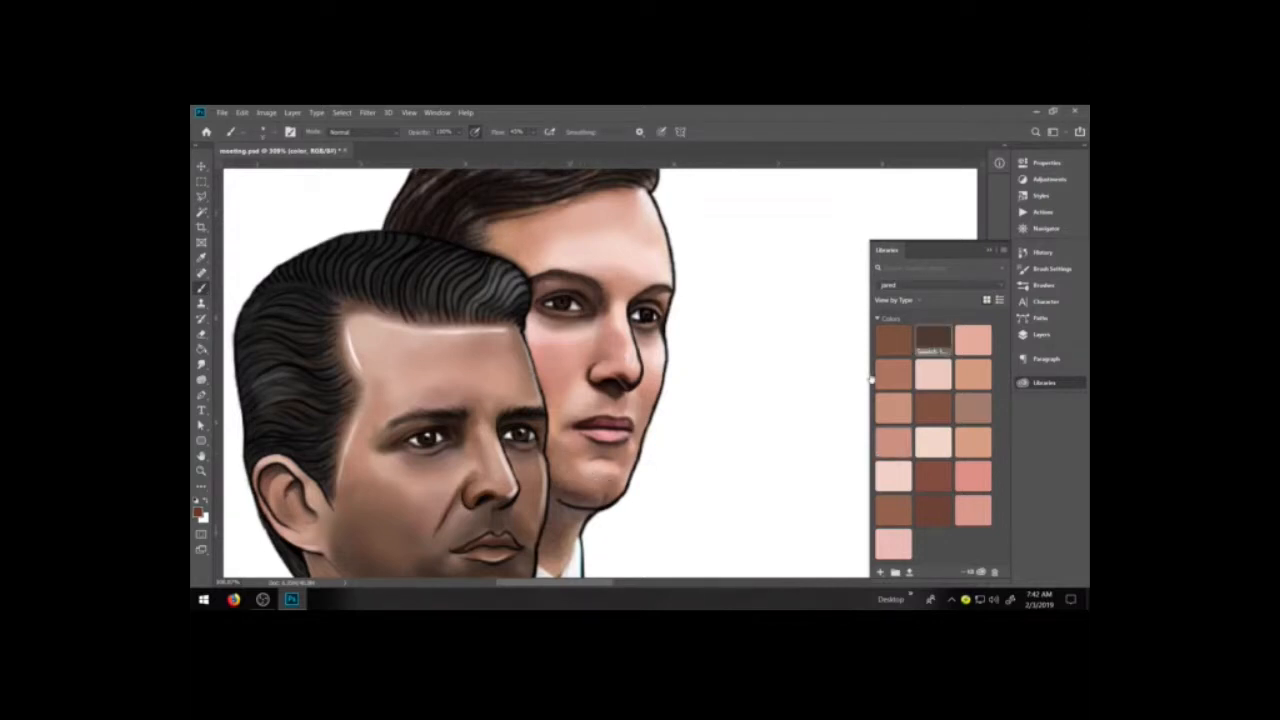
{"action": "mouse_move", "coordinate": [600, 472]}
{"action": "left_mouse_down"}
{"action": "mouse_move", "coordinate": [614, 489]}
{"action": "mouse_move", "coordinate": [577, 498]}
{"action": "left_mouse_up"}
{"action": "left_click", "coordinate": [933, 340]}
{"action": "left_click_drag", "start_coordinate": [578, 488], "coordinate": [601, 493]}
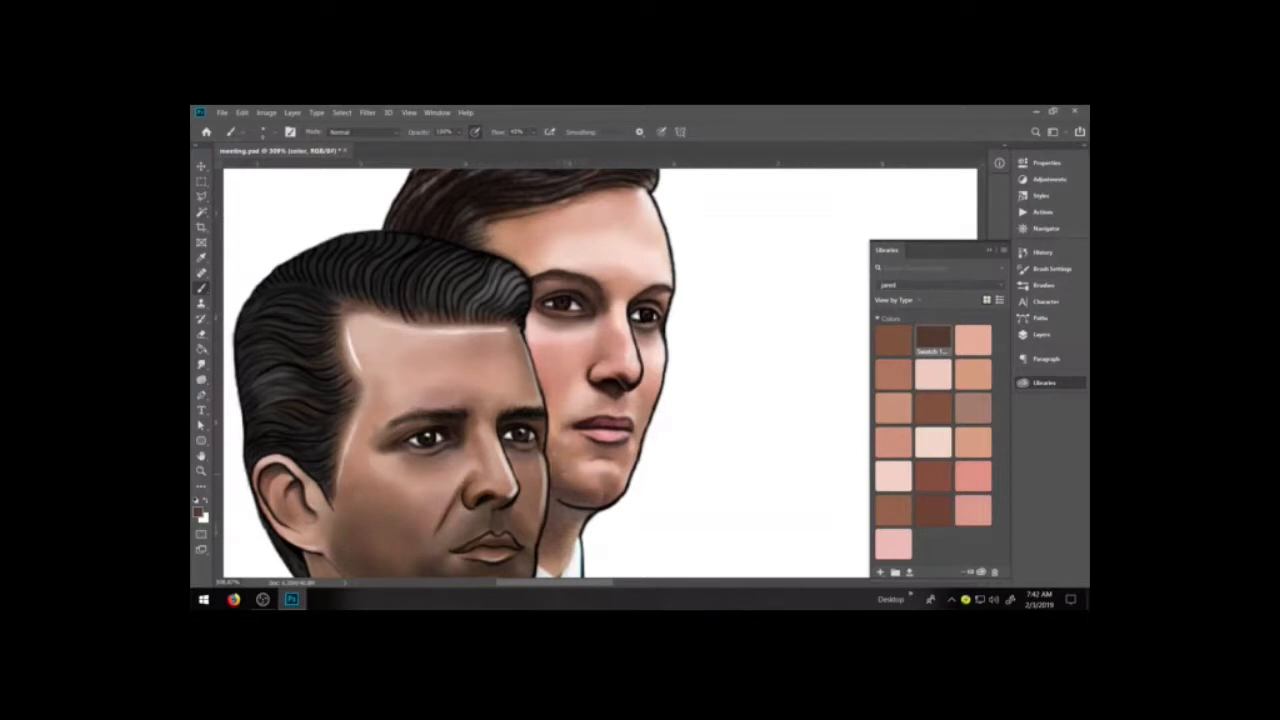
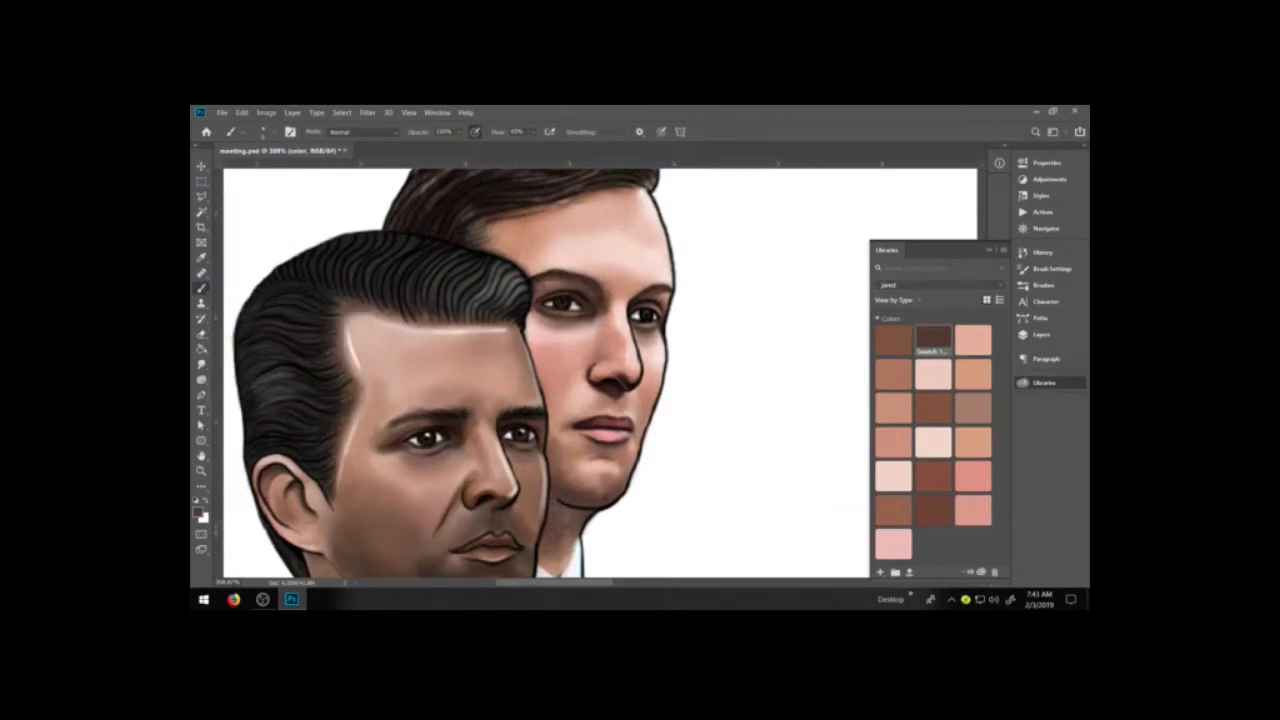
- View the keyboard shortcuts assigned to the tools and close the settings without changing them
{"action": "left_click", "coordinate": [266, 113]}
{"action": "mouse_move", "coordinate": [242, 113]}
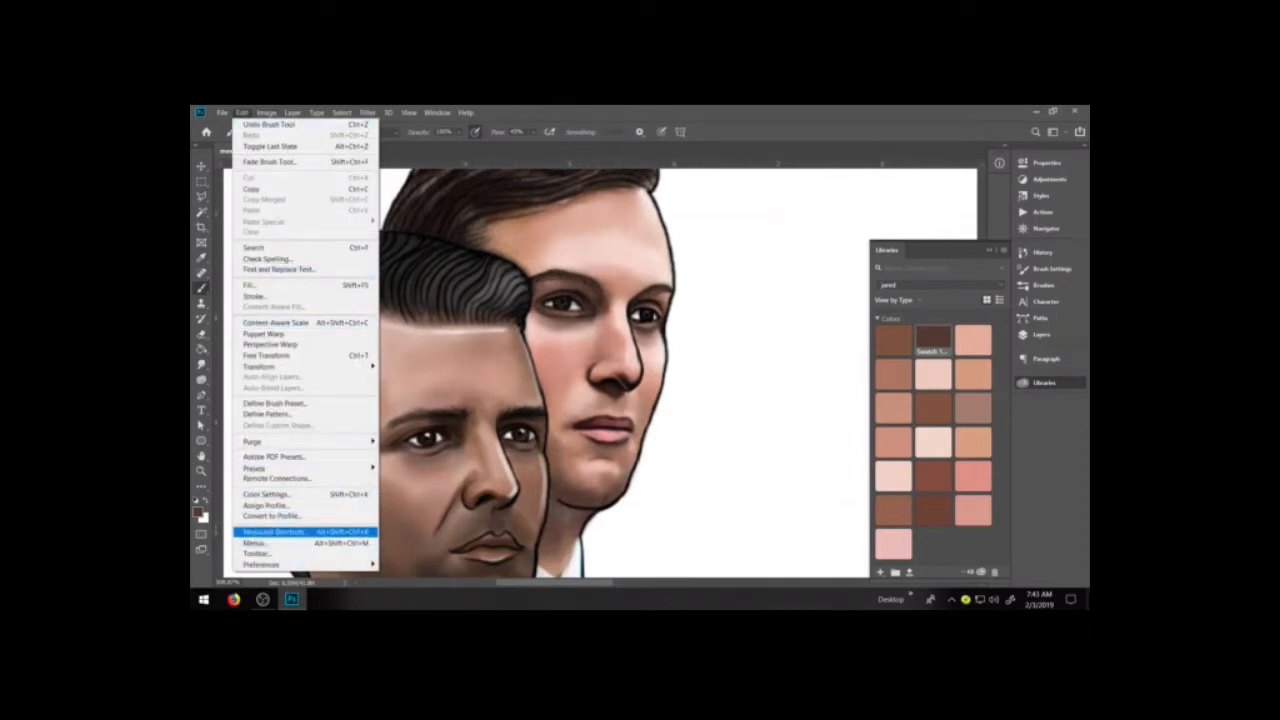
{"action": "left_click", "coordinate": [273, 531]}
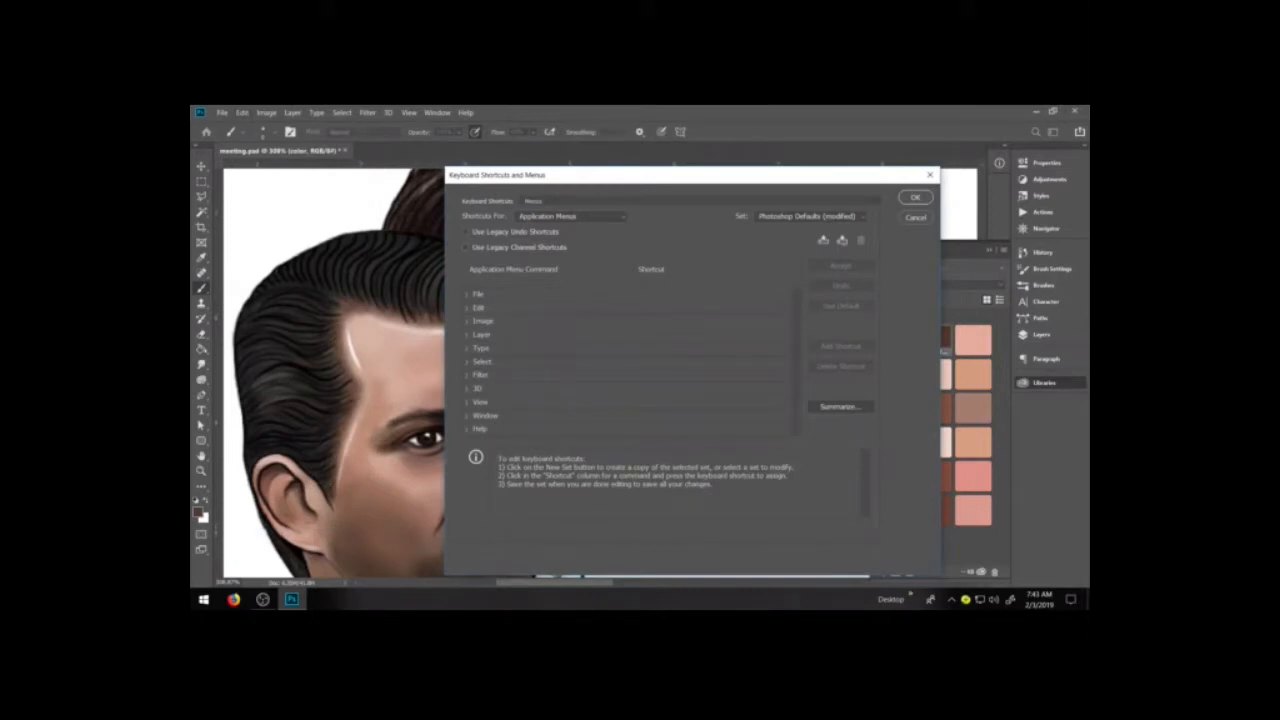
{"action": "left_click", "coordinate": [570, 216]}
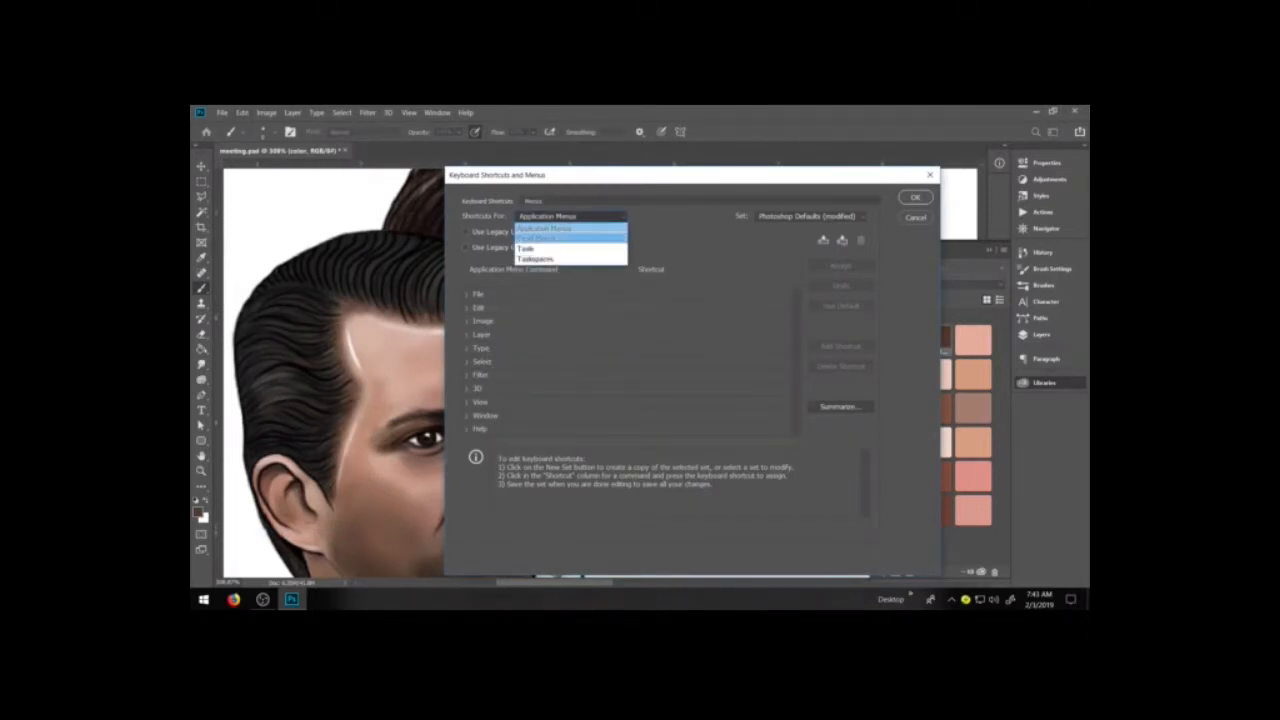
{"action": "left_click", "coordinate": [540, 249]}
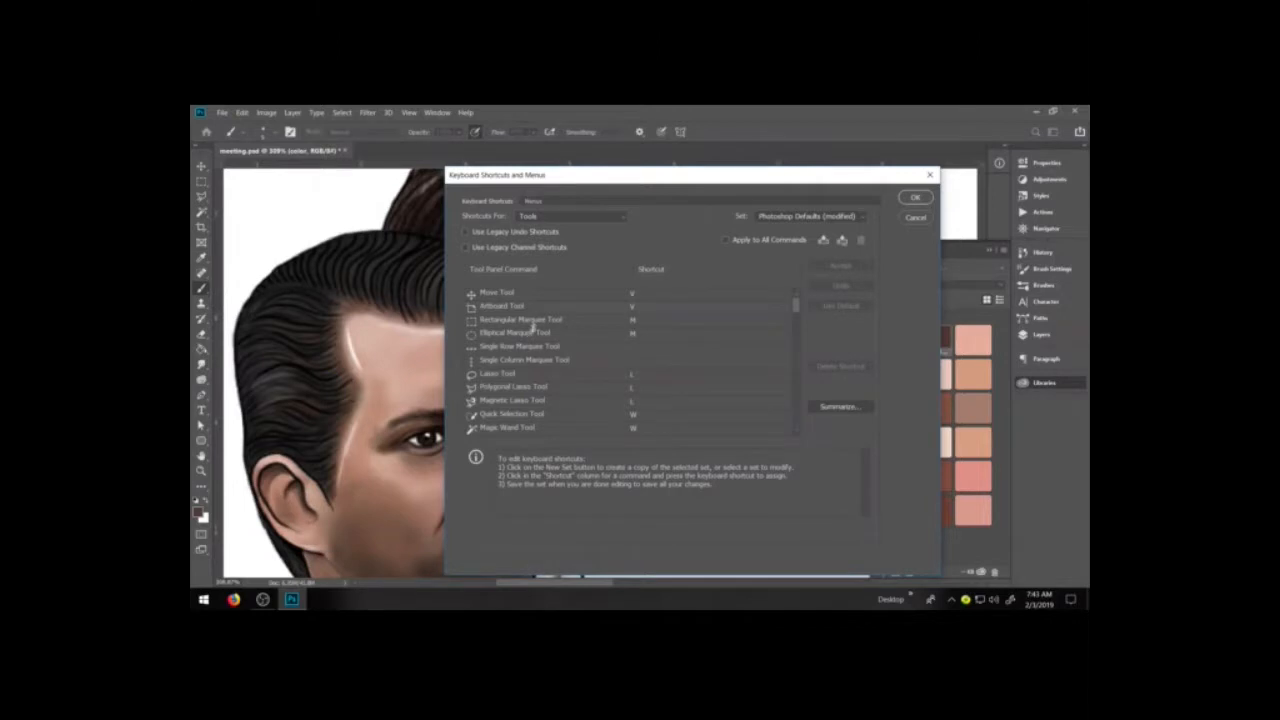
{"action": "left_click", "coordinate": [915, 217]}
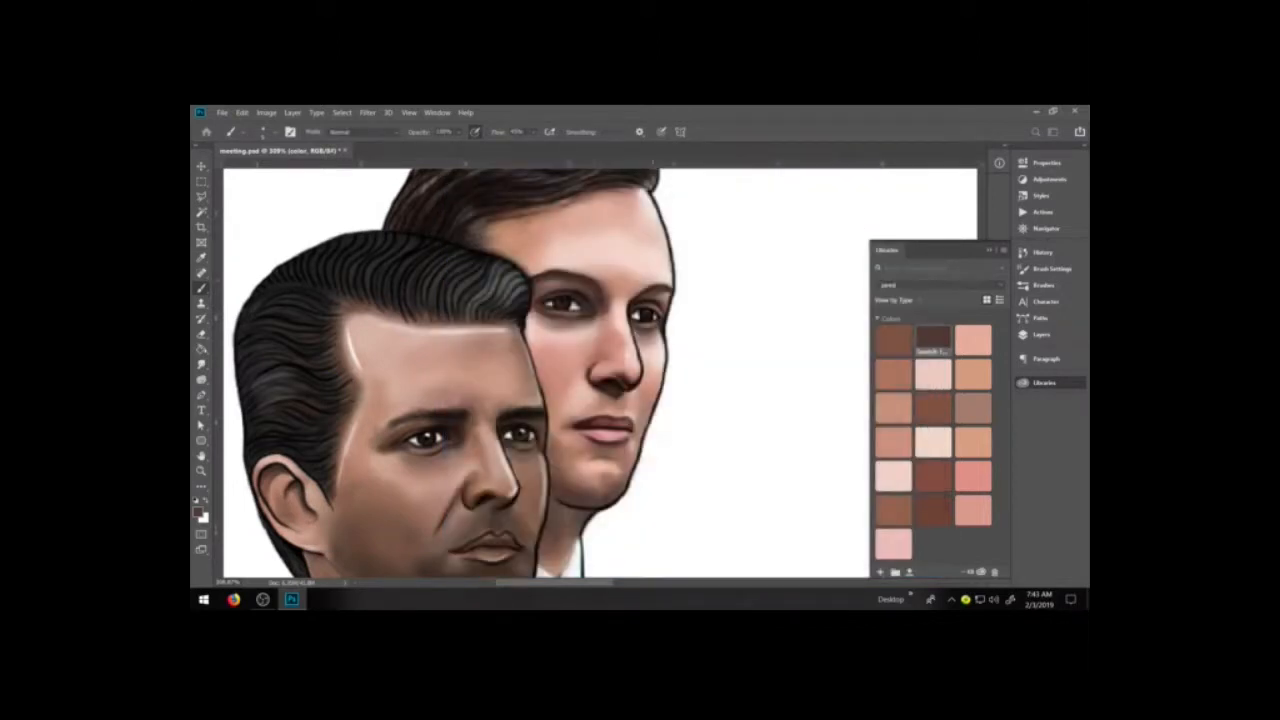
- Examine the rear man's shaded face and his position beside the front man, from the hairline down to the collar
{"action": "key", "text": "space"}
{"action": "left_click_drag", "start_coordinate": [575, 328], "coordinate": [577, 381]}
{"action": "key", "text": "ctrl+plus"}
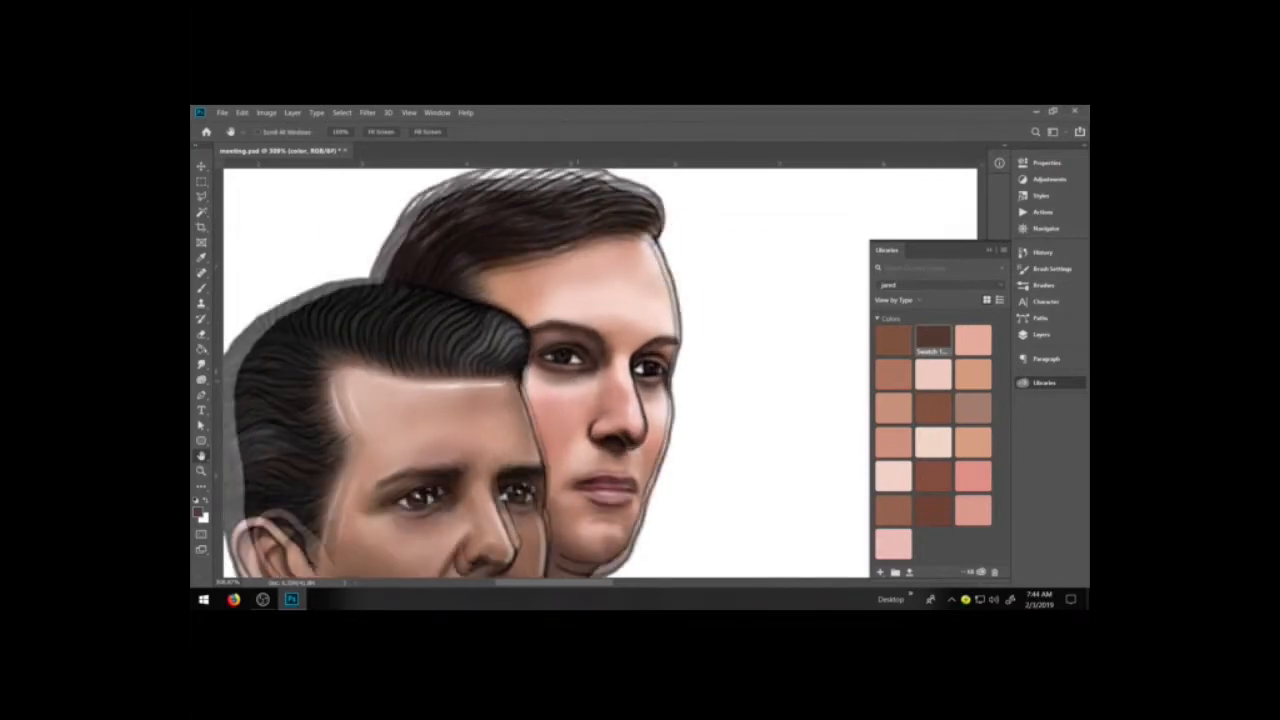
{"action": "left_click_drag", "start_coordinate": [547, 443], "coordinate": [559, 381]}
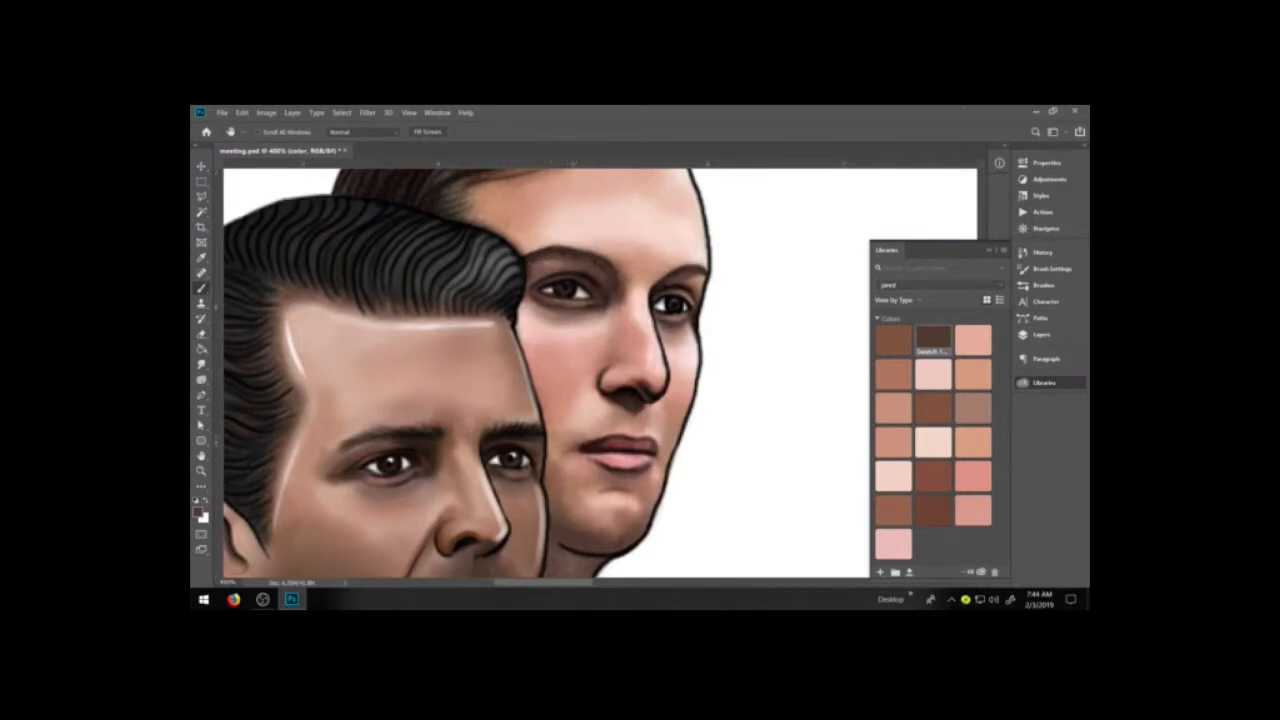
{"action": "key", "text": "b"}
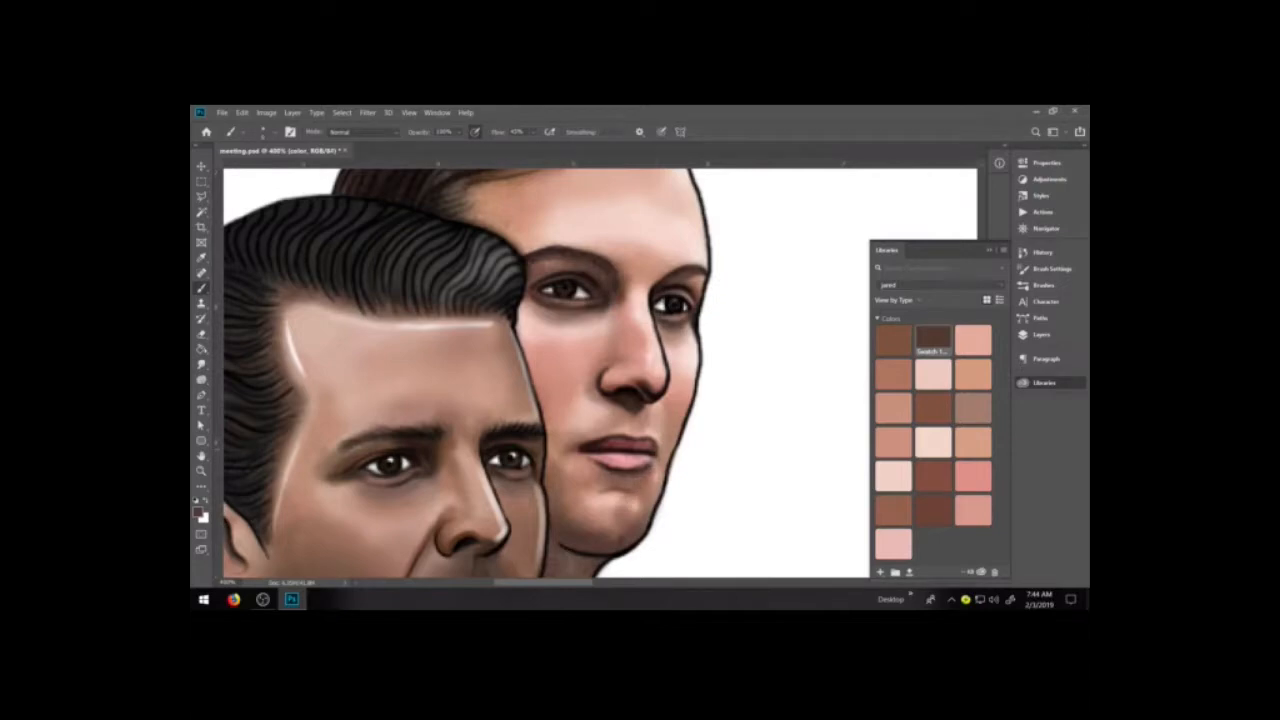
{"action": "key", "text": "space"}
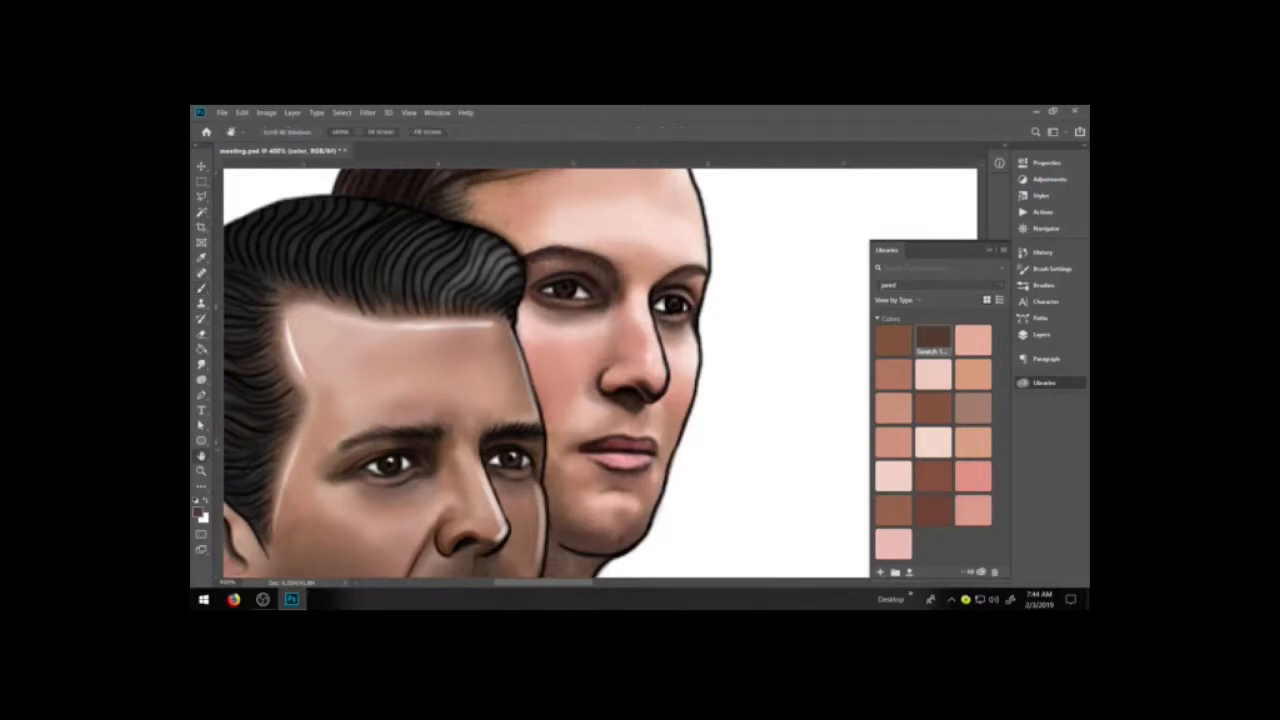
{"action": "left_click_drag", "start_coordinate": [625, 490], "coordinate": [687, 409]}
{"action": "left_click_drag", "start_coordinate": [618, 512], "coordinate": [640, 427]}
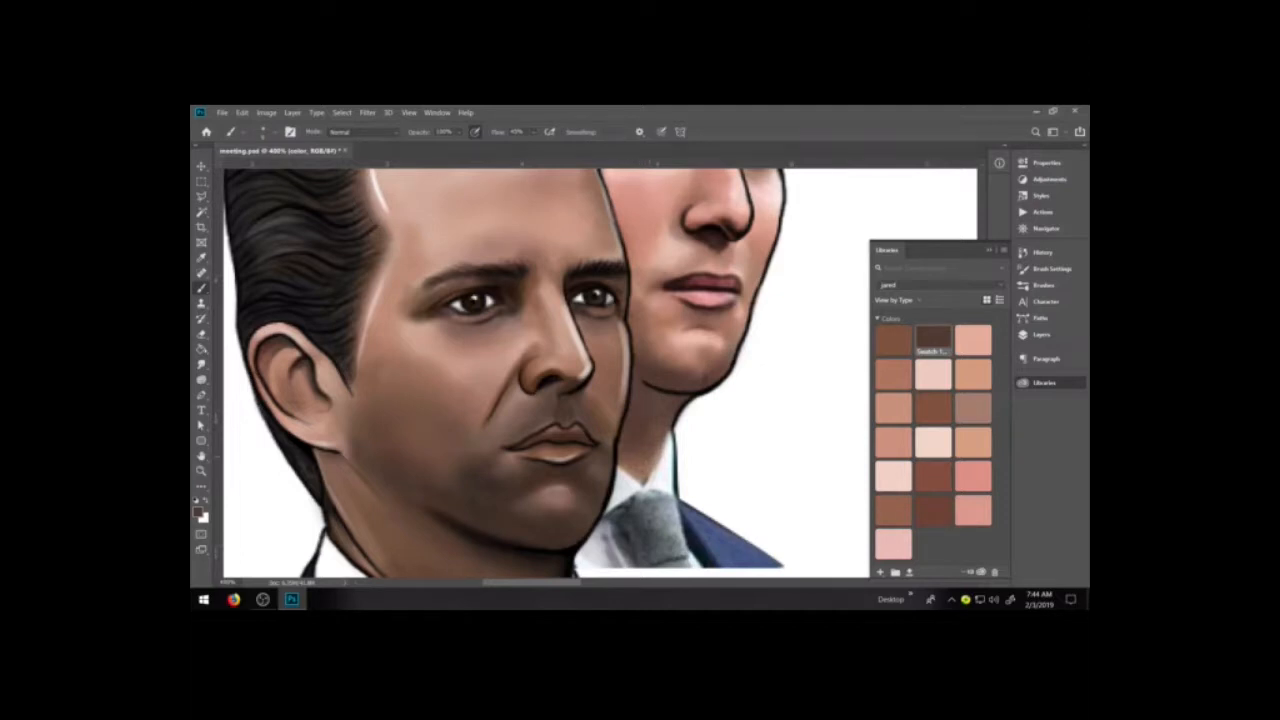
- Ink the rear man's shirt collar and tie edges in black on the line layer with an inking brush
{"action": "key", "text": "d"}
{"action": "left_click", "coordinate": [1045, 285]}
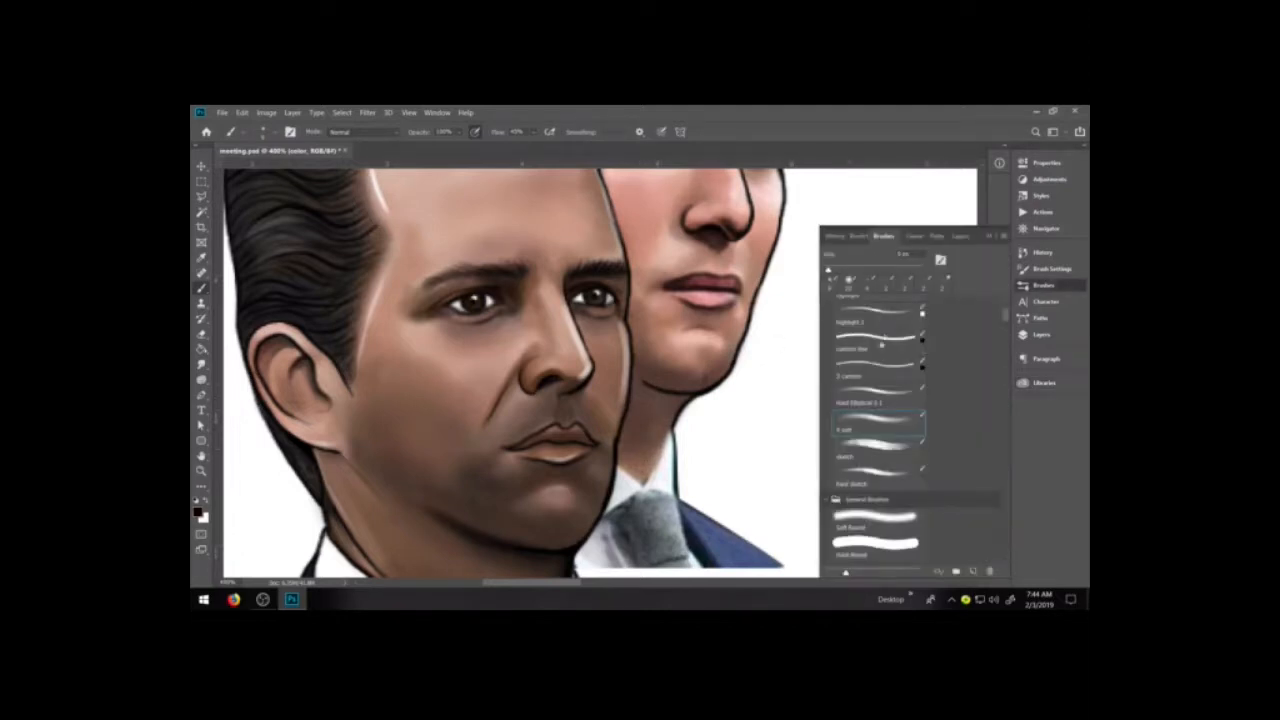
{"action": "left_click", "coordinate": [1041, 334]}
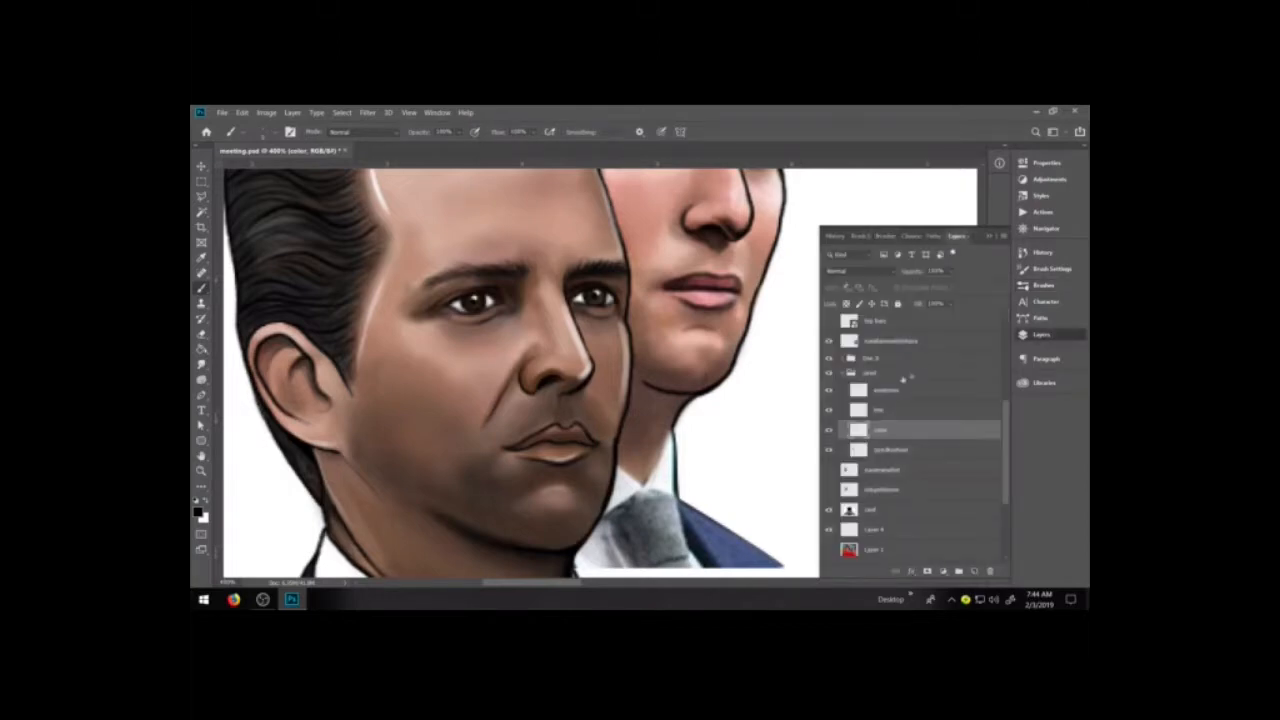
{"action": "left_click", "coordinate": [880, 410]}
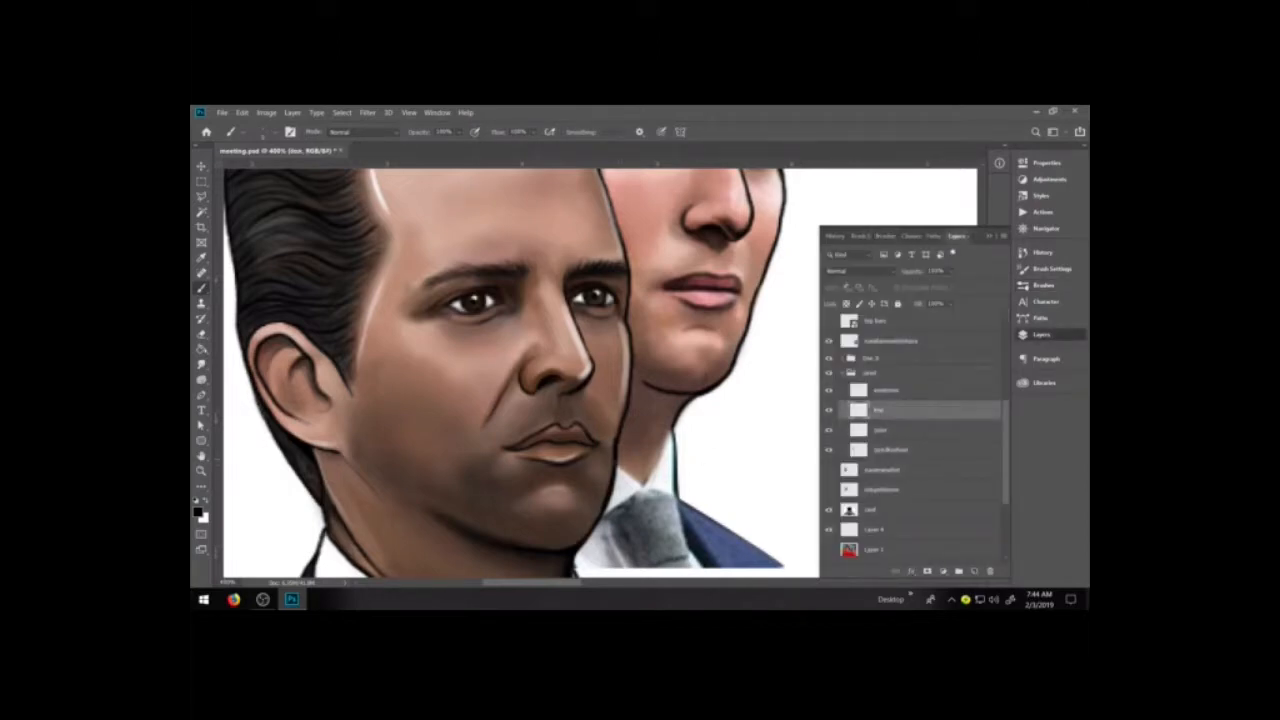
{"action": "mouse_move", "coordinate": [615, 466]}
{"action": "left_mouse_down"}
{"action": "mouse_move", "coordinate": [643, 486]}
{"action": "mouse_move", "coordinate": [671, 430]}
{"action": "mouse_move", "coordinate": [652, 474]}
{"action": "mouse_move", "coordinate": [643, 484]}
{"action": "mouse_move", "coordinate": [658, 385]}
{"action": "mouse_move", "coordinate": [612, 440]}
{"action": "left_mouse_up"}
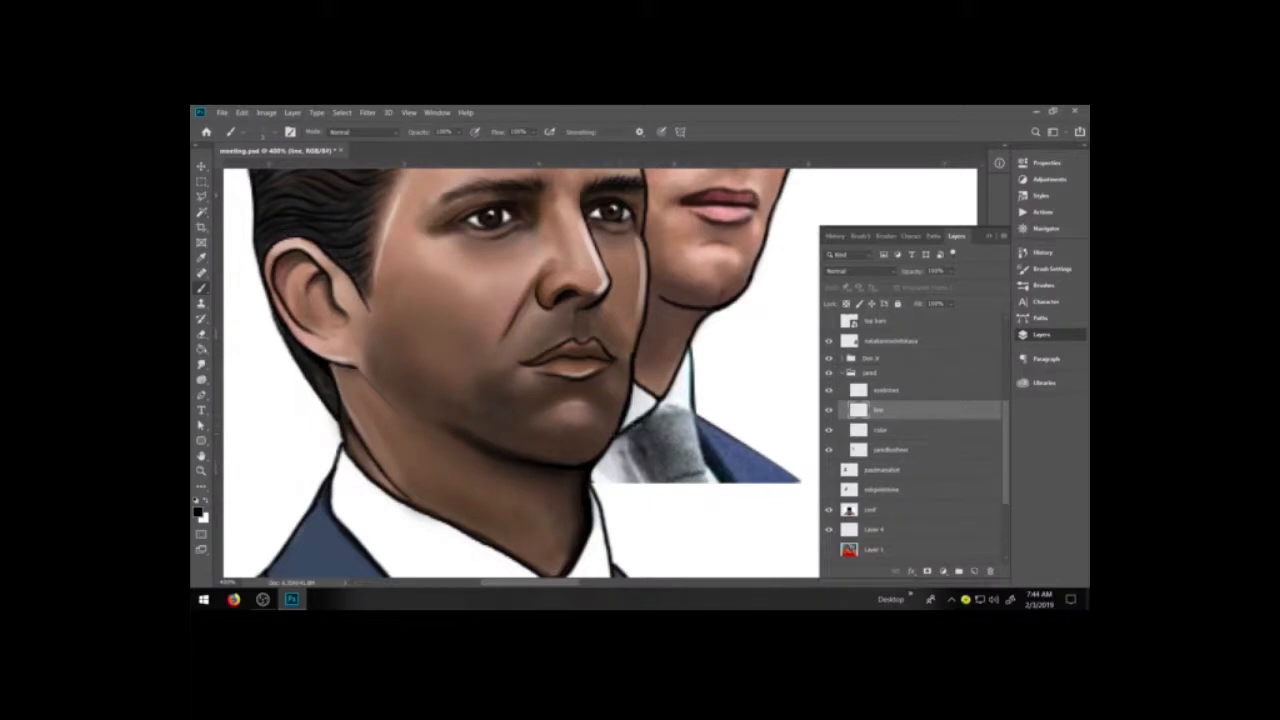
{"action": "mouse_move", "coordinate": [656, 399]}
{"action": "left_mouse_down"}
{"action": "mouse_move", "coordinate": [694, 414]}
{"action": "mouse_move", "coordinate": [710, 480]}
{"action": "left_mouse_up"}
{"action": "mouse_move", "coordinate": [626, 428]}
{"action": "left_mouse_down"}
{"action": "mouse_move", "coordinate": [664, 484]}
{"action": "mouse_move", "coordinate": [704, 466]}
{"action": "mouse_move", "coordinate": [675, 424]}
{"action": "mouse_move", "coordinate": [577, 395]}
{"action": "left_mouse_up"}
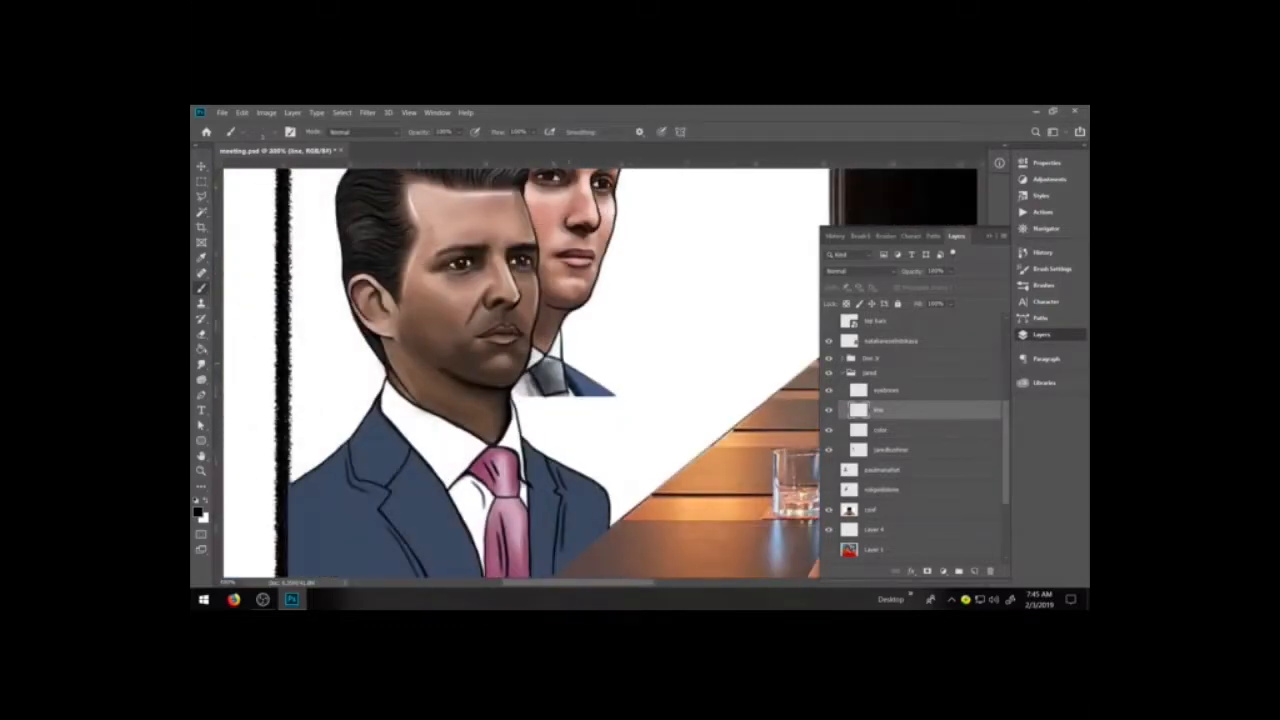
- Ink the sloping upper edge of the rear man's jacket and a short stroke beside his tie
{"action": "key", "text": "ctrl+plus"}
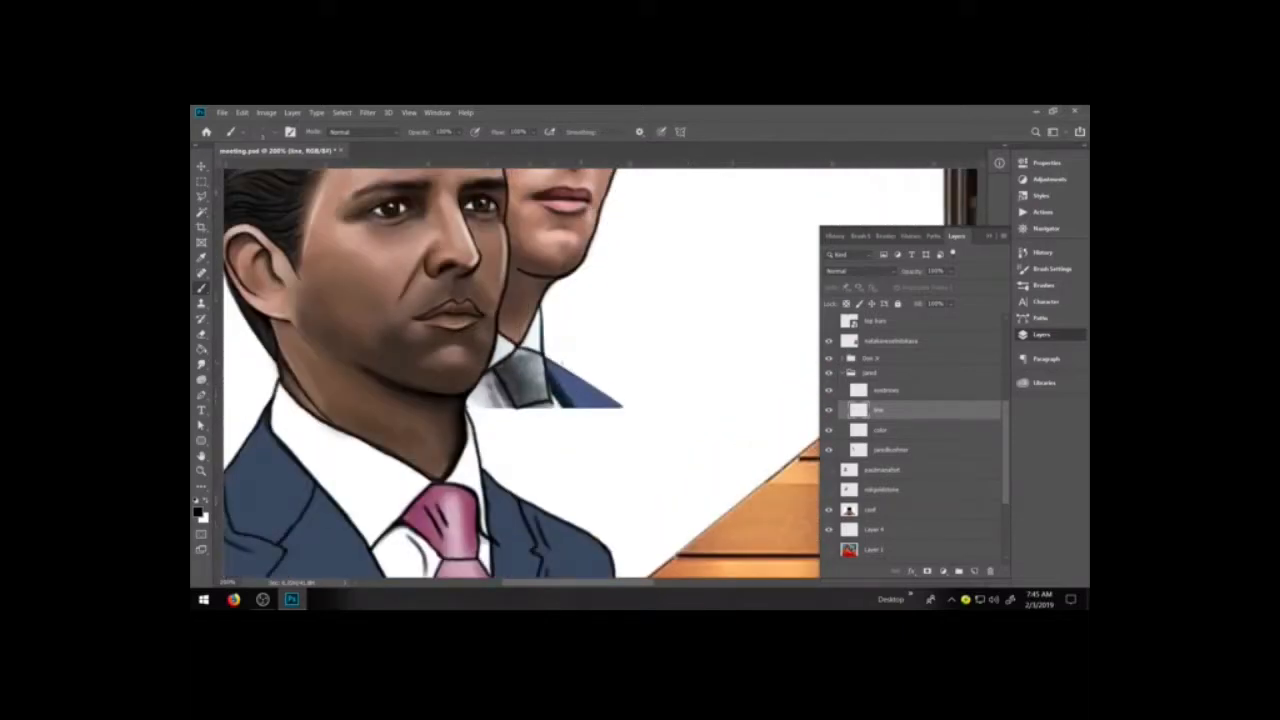
{"action": "mouse_move", "coordinate": [543, 354]}
{"action": "left_mouse_down"}
{"action": "mouse_move", "coordinate": [564, 384]}
{"action": "mouse_move", "coordinate": [557, 361]}
{"action": "mouse_move", "coordinate": [625, 408]}
{"action": "left_mouse_up"}
{"action": "key", "text": "ctrl+z"}
{"action": "left_click_drag", "start_coordinate": [550, 386], "coordinate": [563, 408]}
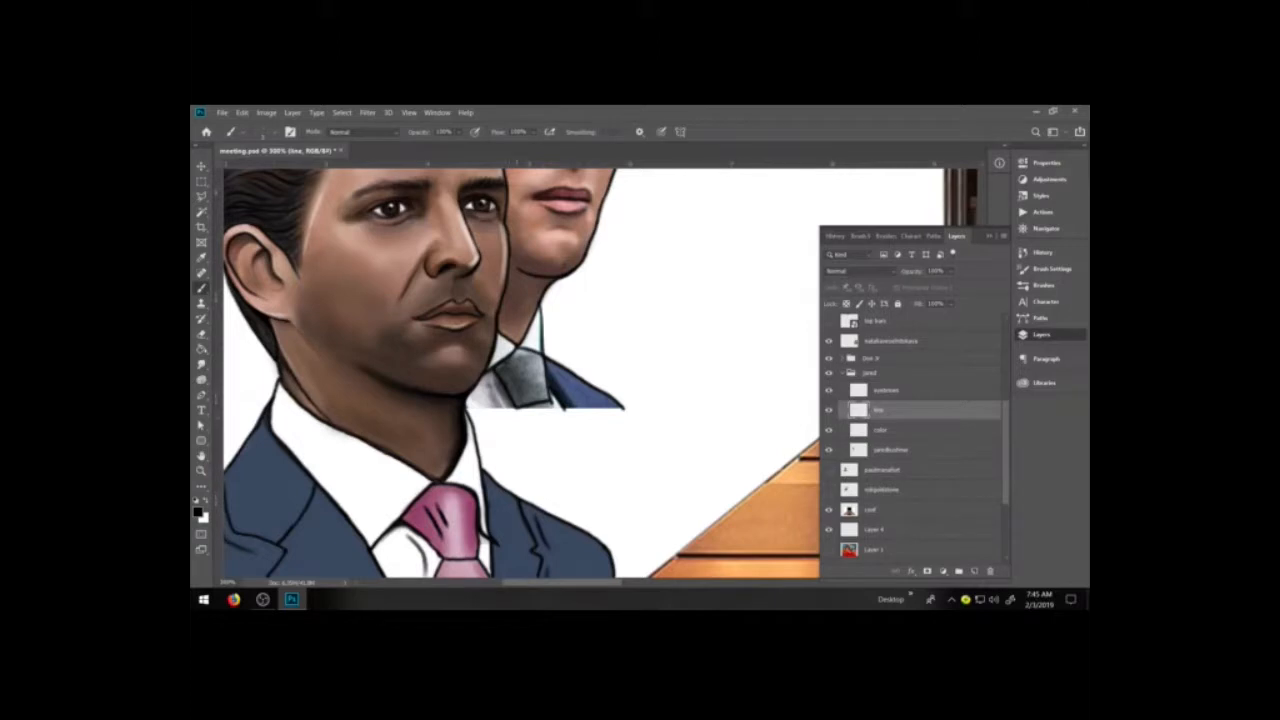
- Extend the rear man's jacket front with two long ink lines running down from both sides of his tie
{"action": "left_click_drag", "start_coordinate": [514, 408], "coordinate": [557, 517]}
{"action": "left_click_drag", "start_coordinate": [549, 398], "coordinate": [620, 552]}
{"action": "key", "text": "ctrl+z"}
{"action": "left_click_drag", "start_coordinate": [576, 442], "coordinate": [640, 578]}
{"action": "key", "text": "g"}
{"action": "left_click", "coordinate": [646, 380]}
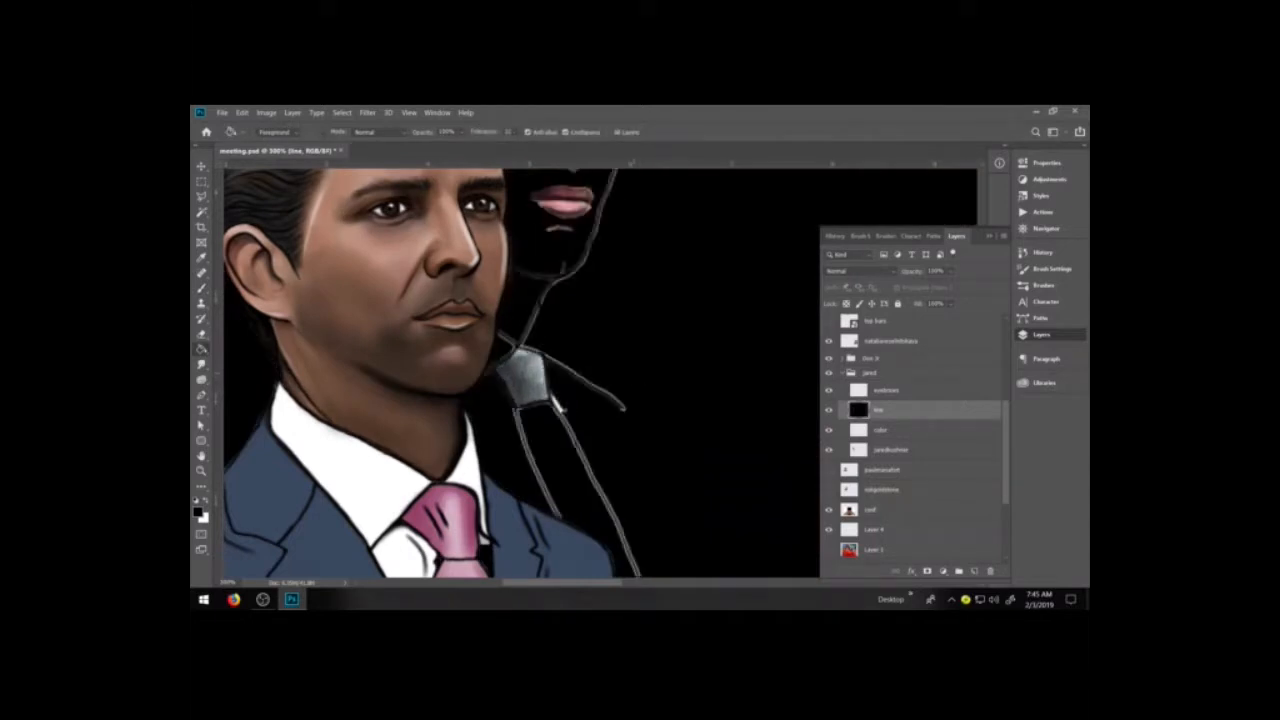
{"action": "key", "text": "ctrl+z"}
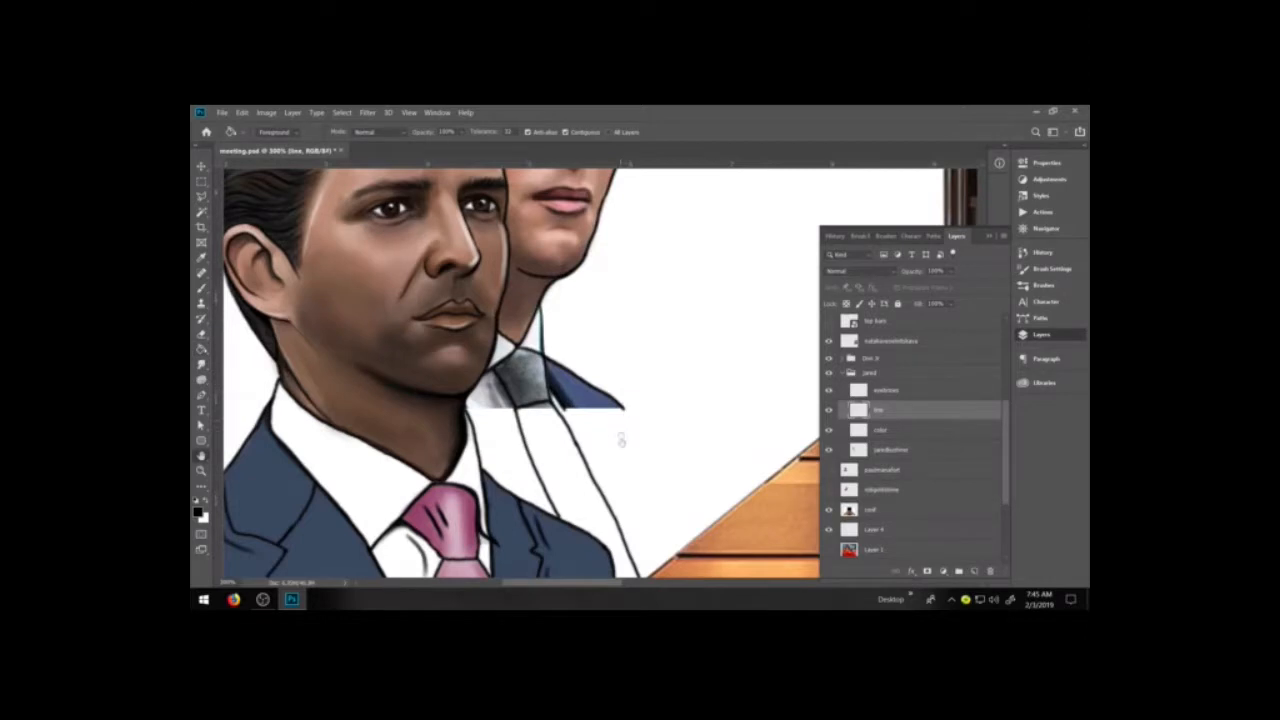
- Thicken the upper part of the rear man's jacket front edge just below his tie
{"action": "scroll", "coordinate": [631, 372], "scroll_direction": "down", "scroll_amount": 2}
{"action": "key", "text": "space"}
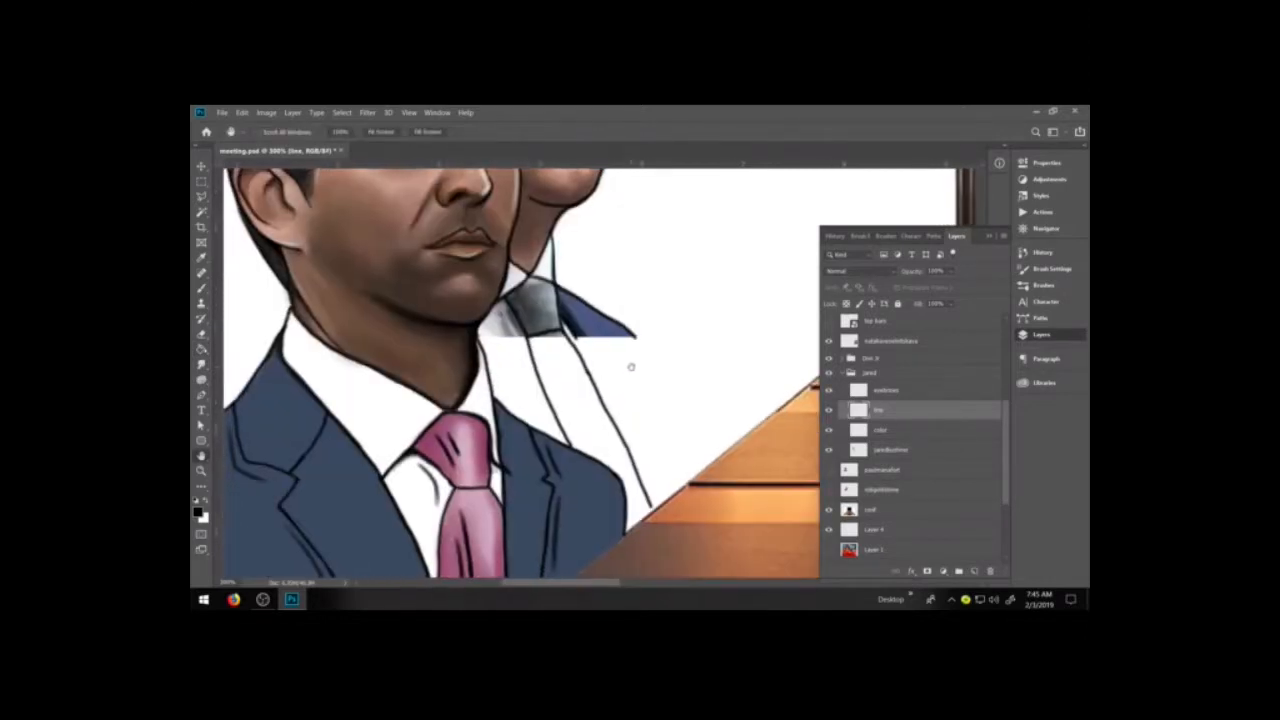
{"action": "key", "text": "b"}
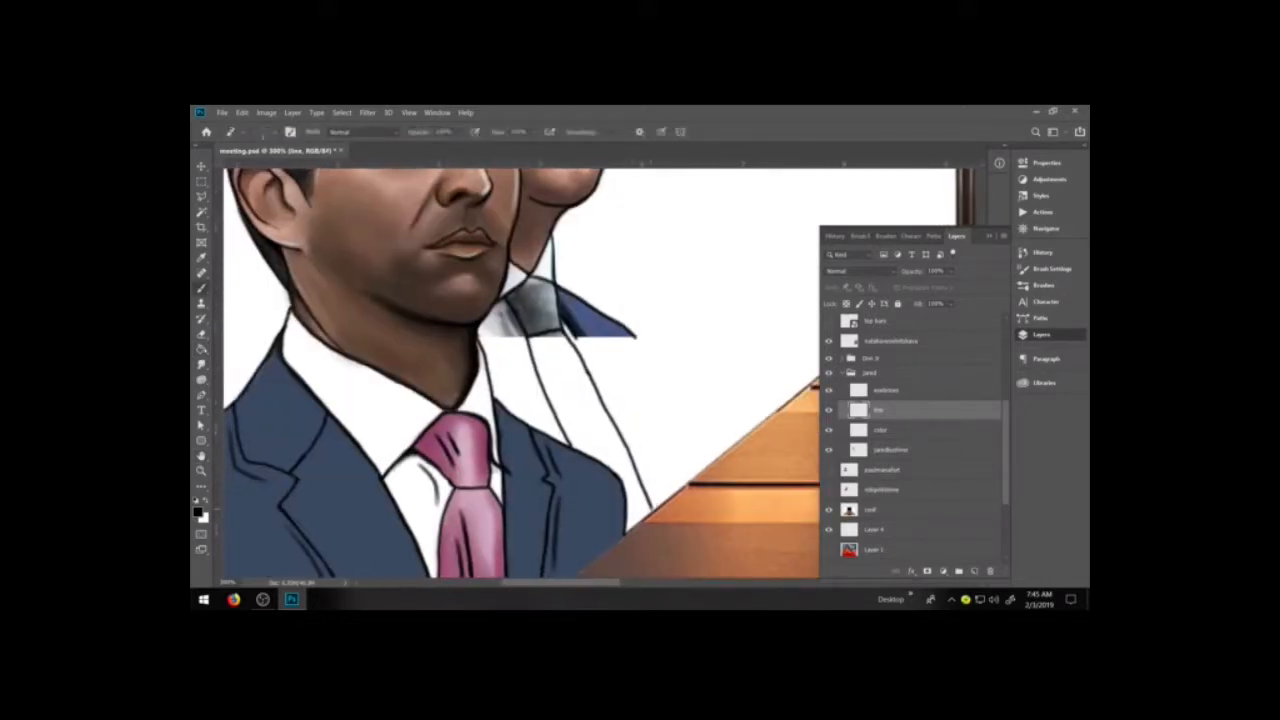
{"action": "key", "text": "e"}
{"action": "key", "text": "b"}
{"action": "left_click_drag", "start_coordinate": [574, 334], "coordinate": [594, 386]}
{"action": "key", "text": "e"}
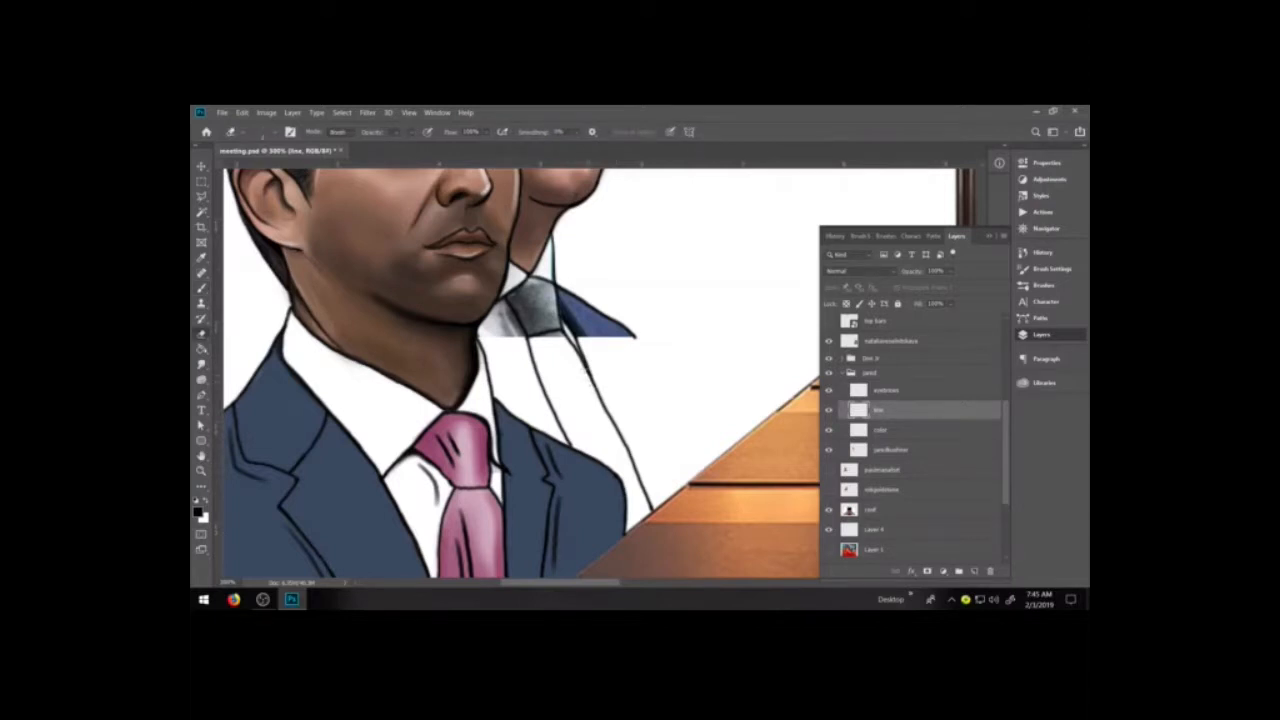
- Ink the rear man's notched lapel edge from the end of the sloping jacket line down to the table
{"action": "key", "text": "b"}
{"action": "left_click_drag", "start_coordinate": [635, 337], "coordinate": [703, 458]}
{"action": "key", "text": "ctrl+z"}
{"action": "left_click_drag", "start_coordinate": [635, 337], "coordinate": [705, 466]}
{"action": "mouse_move", "coordinate": [635, 337]}
{"action": "left_mouse_down"}
{"action": "mouse_move", "coordinate": [646, 334]}
{"action": "mouse_move", "coordinate": [722, 456]}
{"action": "left_mouse_up"}
{"action": "key", "text": "ctrl+z"}
{"action": "key", "text": "ctrl+z"}
{"action": "key", "text": "ctrl+z"}
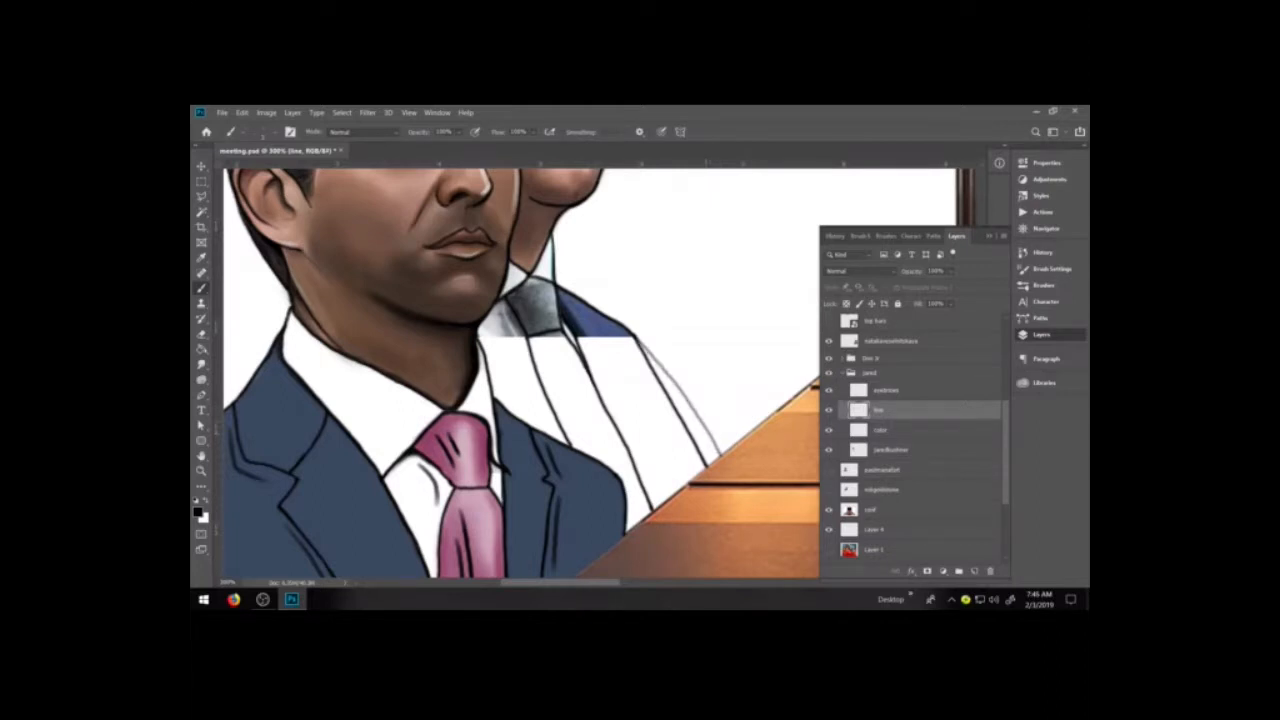
{"action": "left_click_drag", "start_coordinate": [628, 338], "coordinate": [700, 465]}
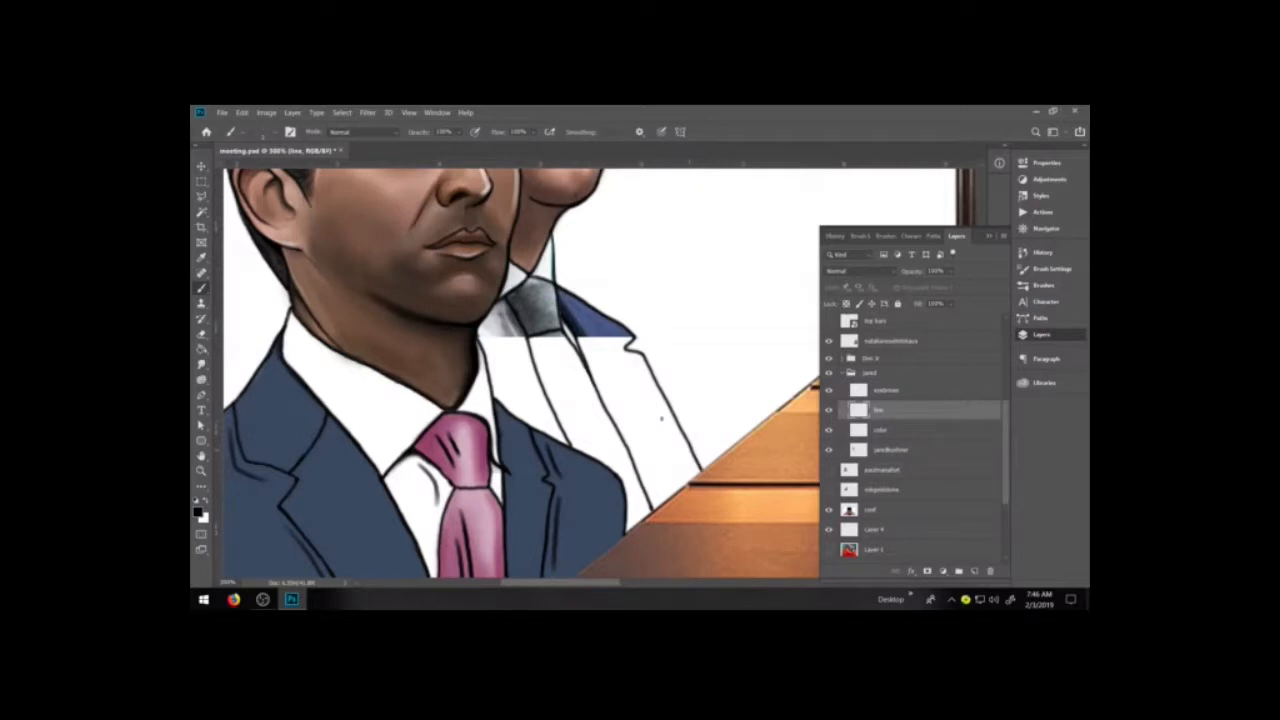
{"action": "key", "text": "ctrl+z"}
{"action": "left_click_drag", "start_coordinate": [620, 336], "coordinate": [690, 485]}
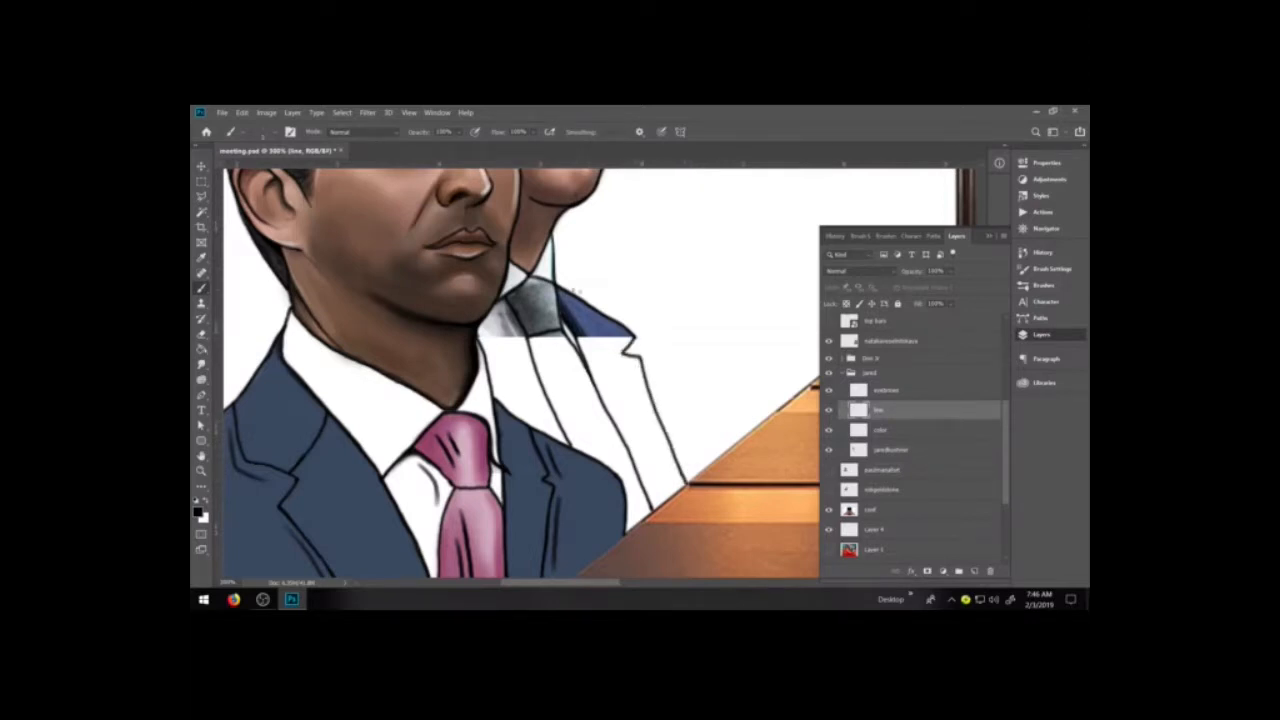
- Ink the outer shoulder and sleeve outline of the rear man's jacket from his neck down to the table
{"action": "mouse_move", "coordinate": [552, 238]}
{"action": "left_mouse_down"}
{"action": "mouse_move", "coordinate": [649, 328]}
{"action": "mouse_move", "coordinate": [686, 412]}
{"action": "left_mouse_up"}
{"action": "key", "text": "ctrl+z"}
{"action": "mouse_move", "coordinate": [554, 254]}
{"action": "left_mouse_down"}
{"action": "mouse_move", "coordinate": [608, 268]}
{"action": "mouse_move", "coordinate": [650, 322]}
{"action": "mouse_move", "coordinate": [712, 456]}
{"action": "left_mouse_up"}
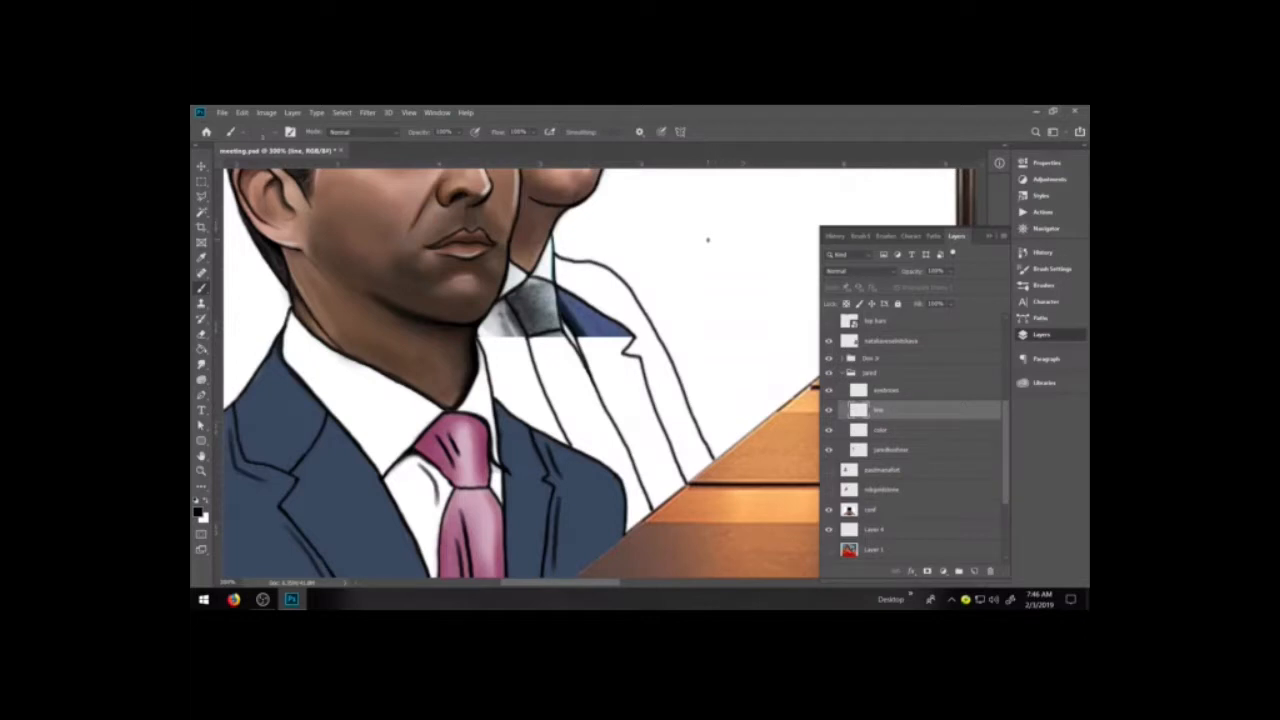
{"action": "left_click", "coordinate": [397, 434], "text": "alt"}
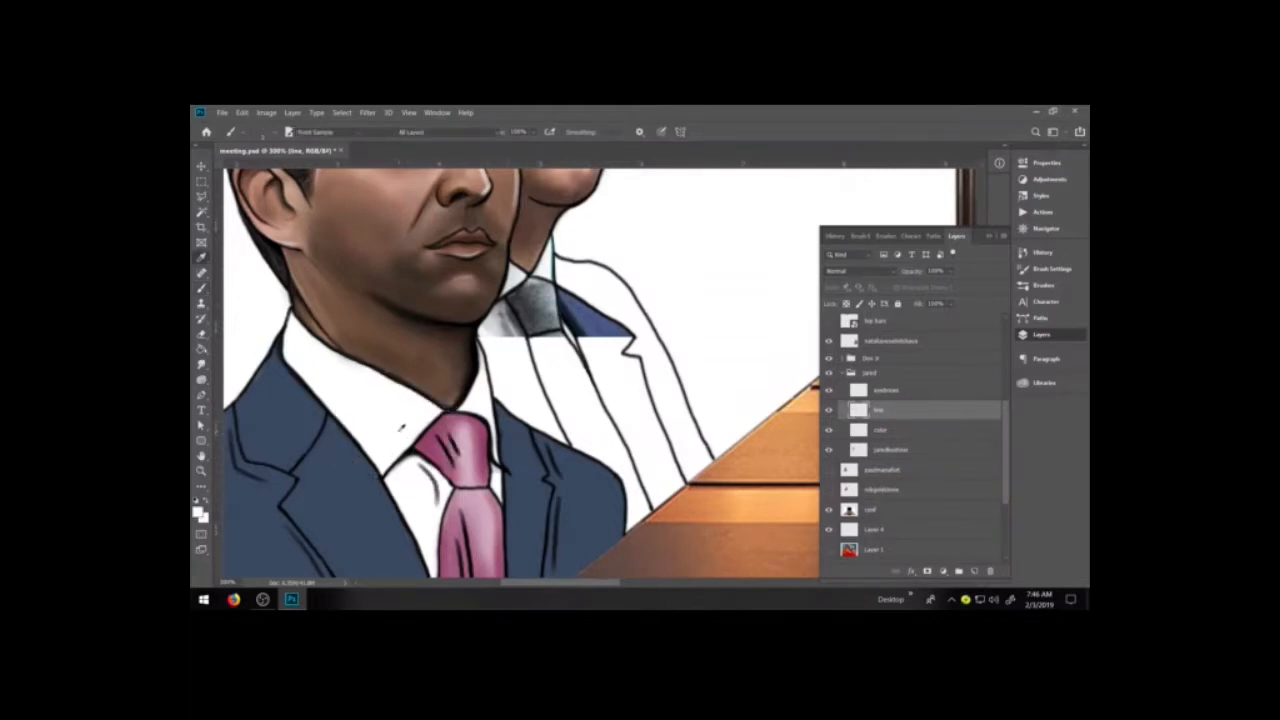
{"action": "left_click", "coordinate": [911, 432]}
{"action": "left_click", "coordinate": [829, 550]}
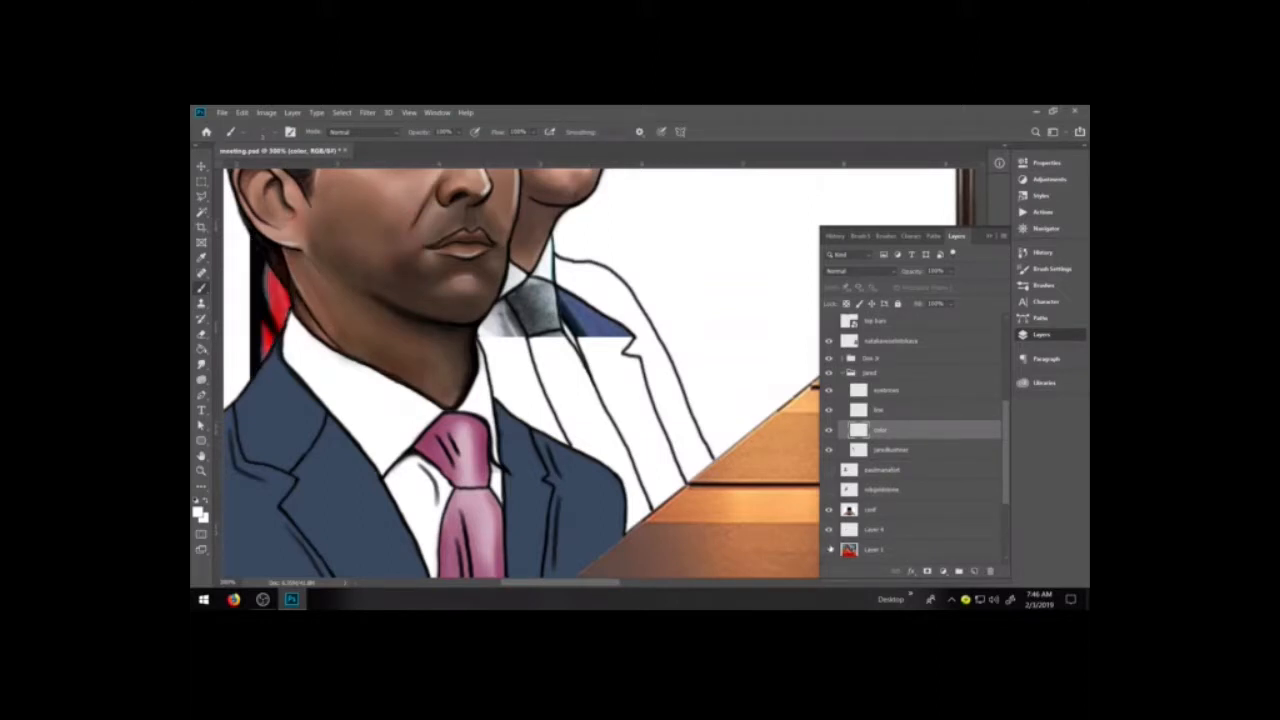
{"action": "left_click", "coordinate": [829, 550]}
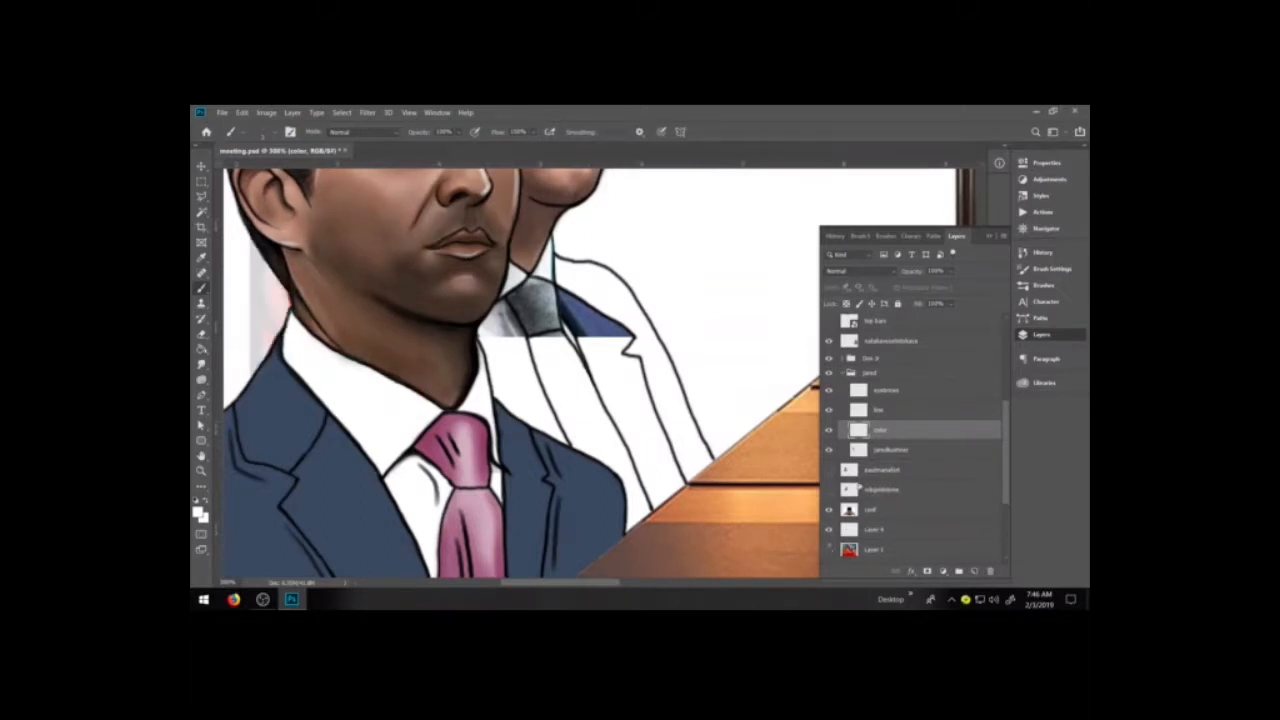
- Sample dark navy from the rear man's photographed suit and paint his shoulder and the jacket strip beside the front man on the color layer
{"action": "left_click", "coordinate": [900, 451]}
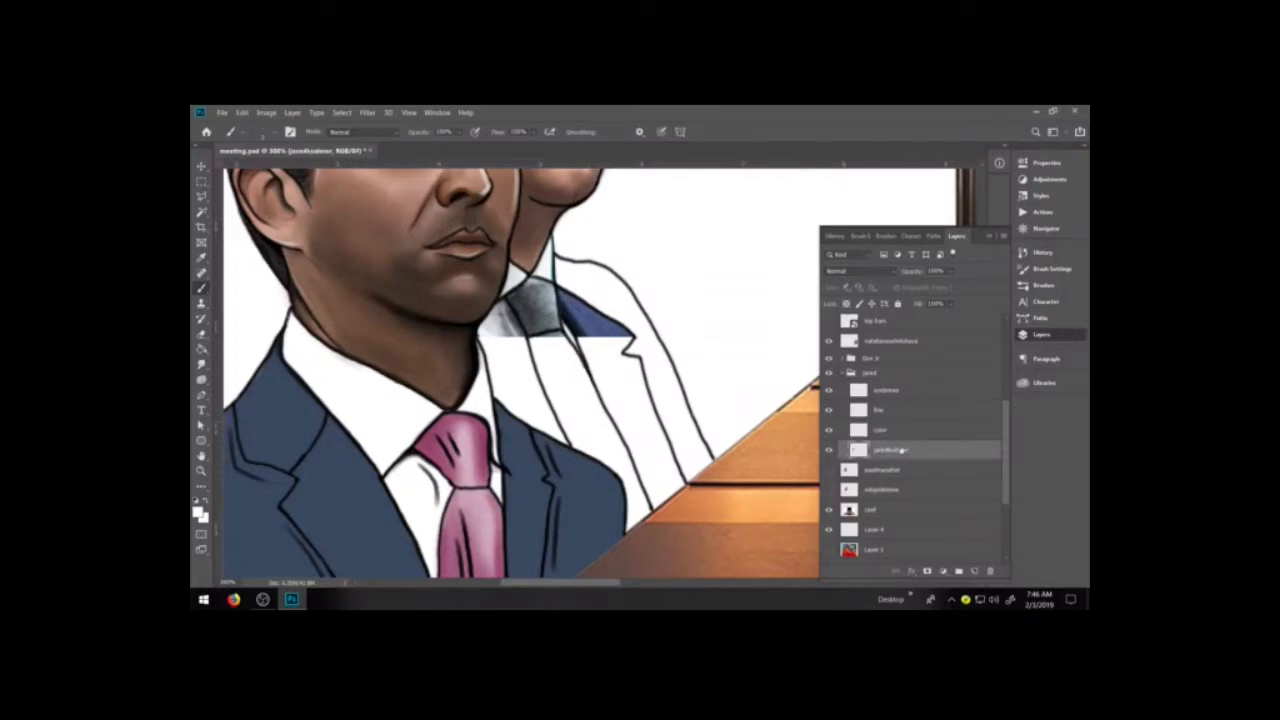
{"action": "key", "text": "i"}
{"action": "left_click", "coordinate": [586, 322]}
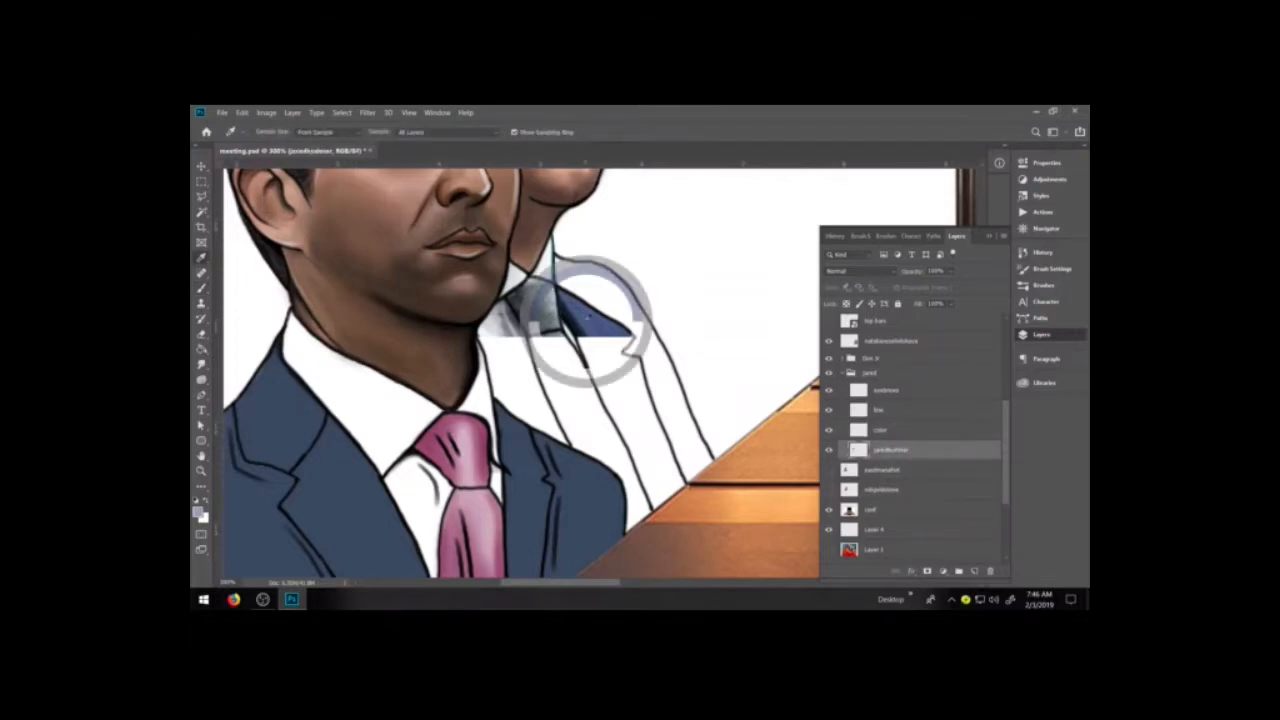
{"action": "left_click", "coordinate": [579, 320]}
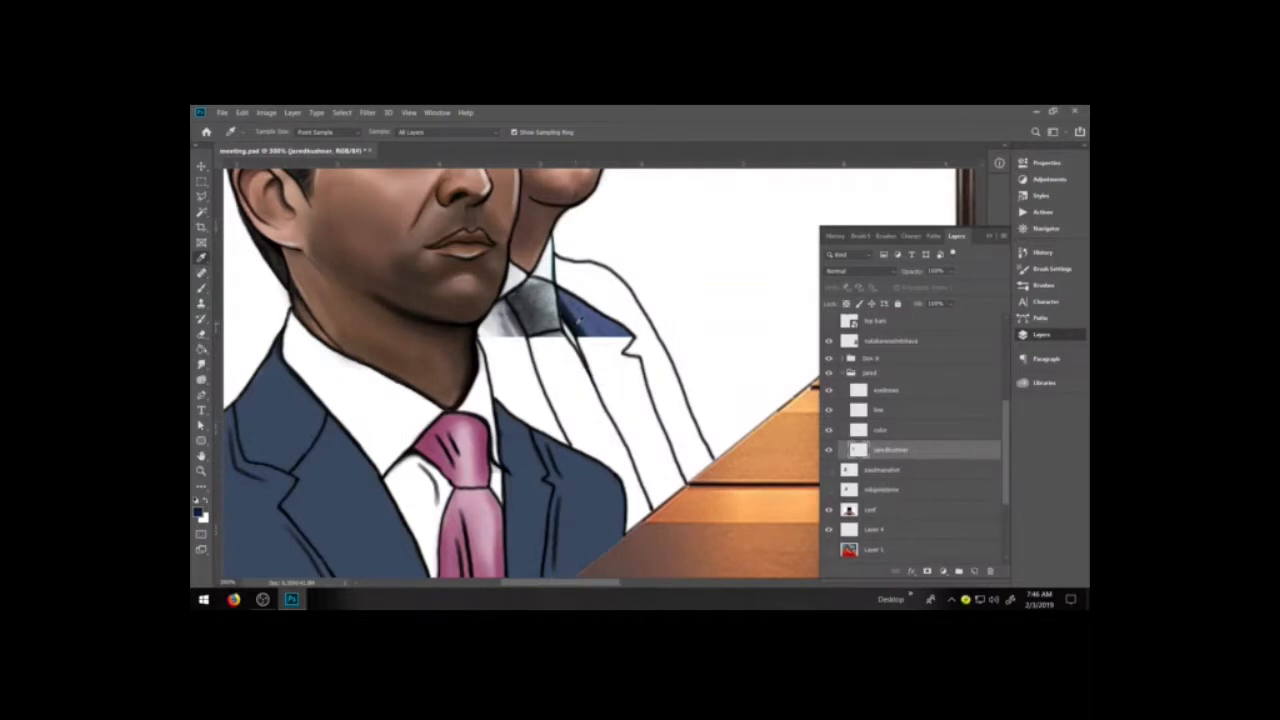
{"action": "left_click", "coordinate": [577, 319]}
{"action": "key", "text": "b"}
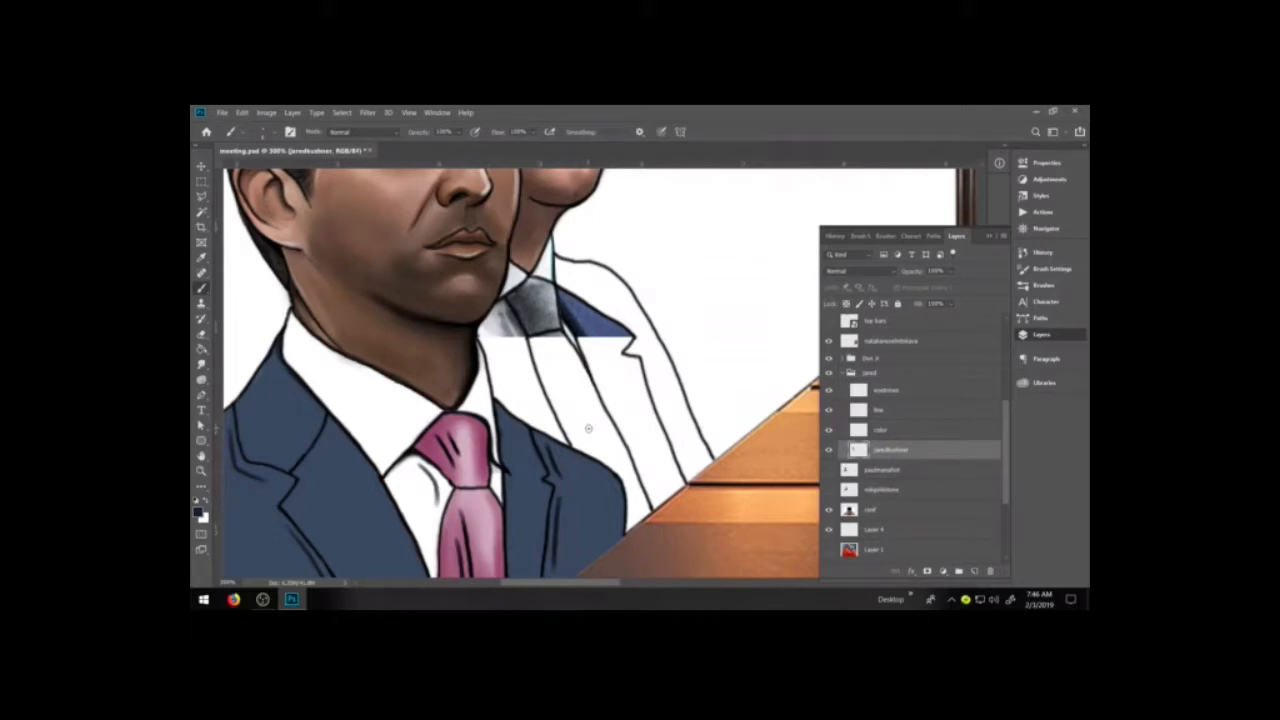
{"action": "left_click", "coordinate": [885, 430]}
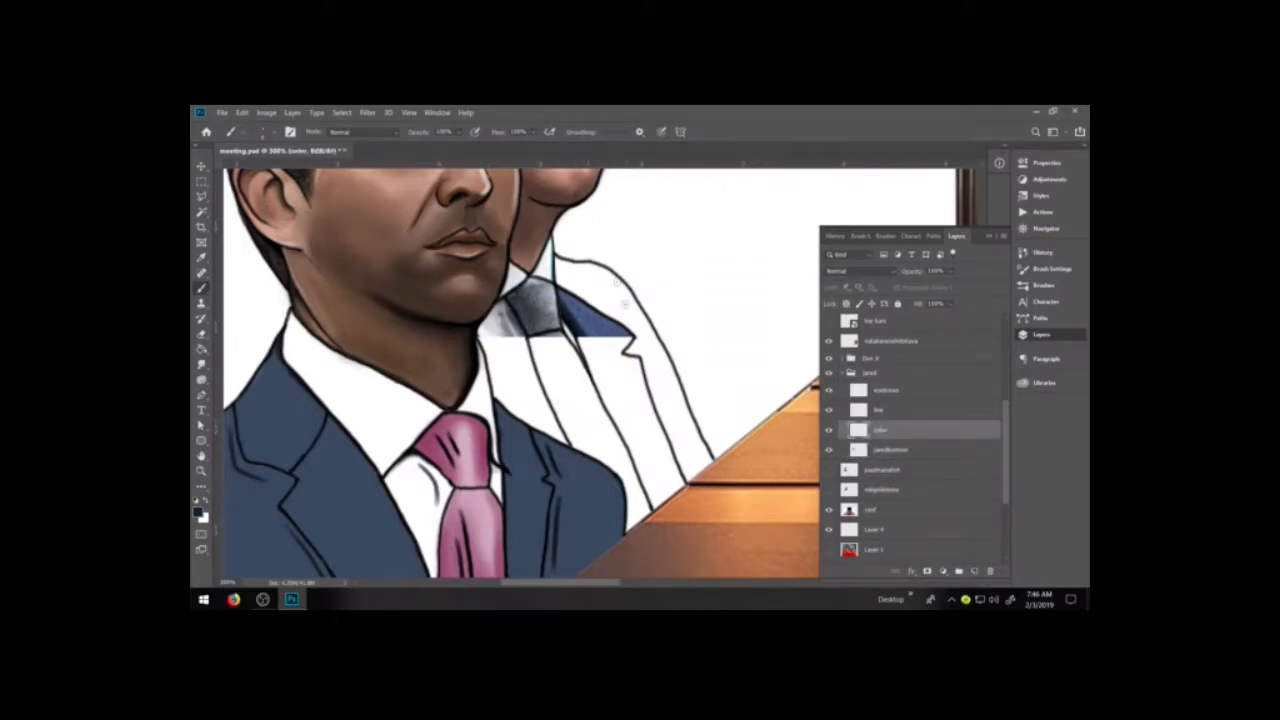
{"action": "mouse_move", "coordinate": [603, 375]}
{"action": "left_mouse_down"}
{"action": "mouse_move", "coordinate": [589, 342]}
{"action": "mouse_move", "coordinate": [607, 380]}
{"action": "mouse_move", "coordinate": [639, 386]}
{"action": "mouse_move", "coordinate": [657, 372]}
{"action": "mouse_move", "coordinate": [647, 330]}
{"action": "mouse_move", "coordinate": [609, 288]}
{"action": "mouse_move", "coordinate": [611, 316]}
{"action": "mouse_move", "coordinate": [589, 302]}
{"action": "mouse_move", "coordinate": [592, 337]}
{"action": "mouse_move", "coordinate": [576, 306]}
{"action": "mouse_move", "coordinate": [590, 347]}
{"action": "mouse_move", "coordinate": [562, 310]}
{"action": "mouse_move", "coordinate": [561, 272]}
{"action": "mouse_move", "coordinate": [605, 284]}
{"action": "mouse_move", "coordinate": [602, 272]}
{"action": "mouse_move", "coordinate": [634, 302]}
{"action": "left_mouse_up"}
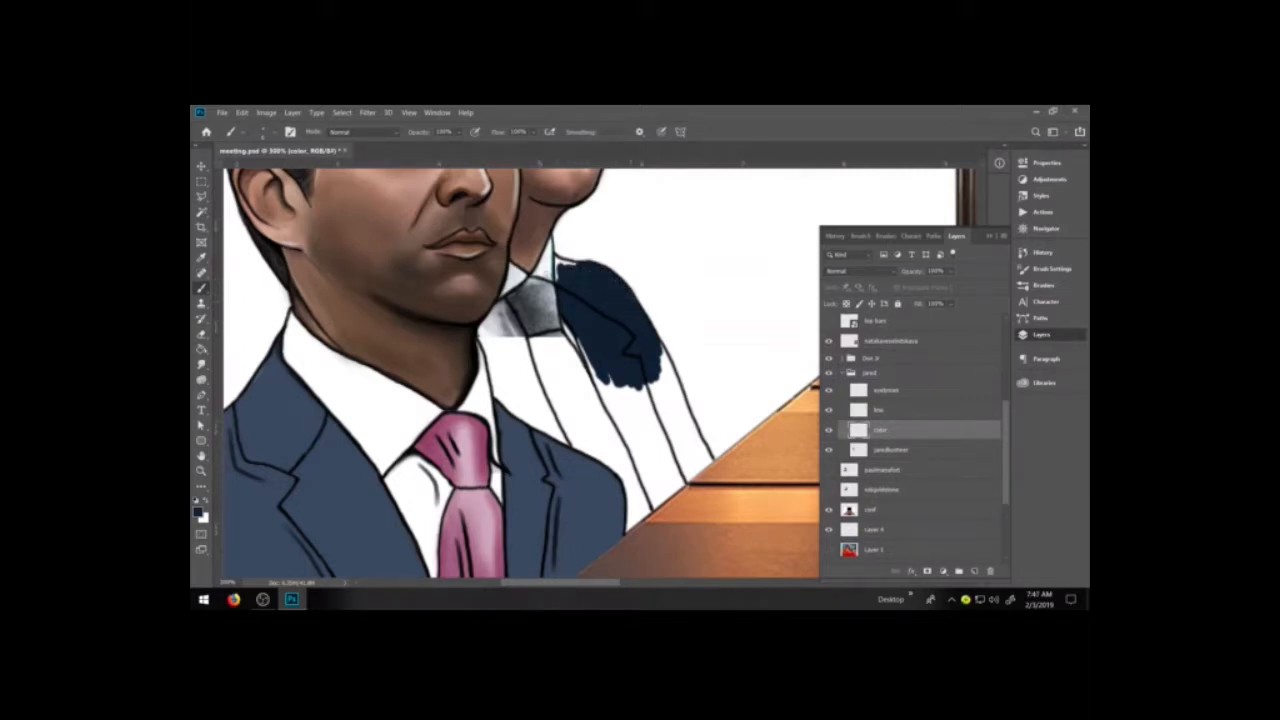
{"action": "left_click_drag", "start_coordinate": [558, 284], "coordinate": [557, 264]}
{"action": "mouse_move", "coordinate": [500, 366]}
{"action": "left_mouse_down"}
{"action": "mouse_move", "coordinate": [508, 326]}
{"action": "mouse_move", "coordinate": [526, 359]}
{"action": "mouse_move", "coordinate": [505, 313]}
{"action": "mouse_move", "coordinate": [499, 335]}
{"action": "mouse_move", "coordinate": [491, 317]}
{"action": "mouse_move", "coordinate": [485, 341]}
{"action": "mouse_move", "coordinate": [499, 305]}
{"action": "left_mouse_up"}
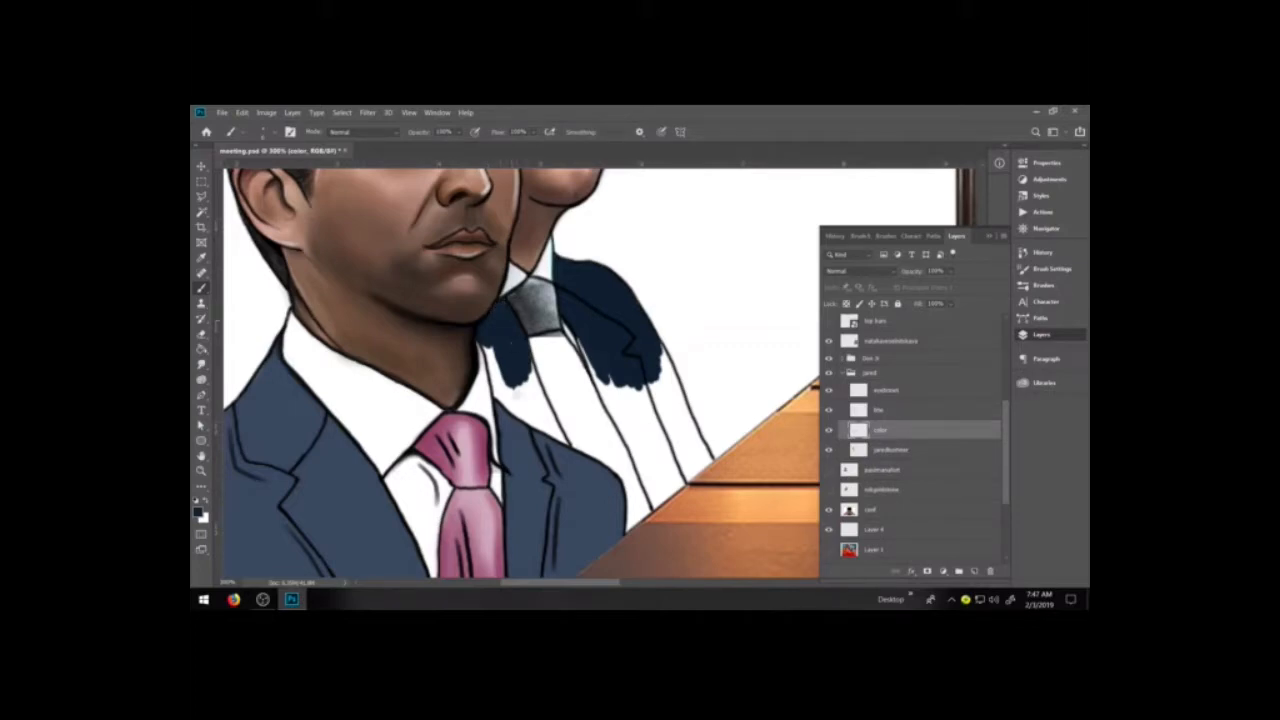
{"action": "mouse_move", "coordinate": [512, 396]}
{"action": "left_mouse_down"}
{"action": "mouse_move", "coordinate": [549, 421]}
{"action": "mouse_move", "coordinate": [529, 366]}
{"action": "mouse_move", "coordinate": [500, 392]}
{"action": "mouse_move", "coordinate": [492, 353]}
{"action": "left_mouse_up"}
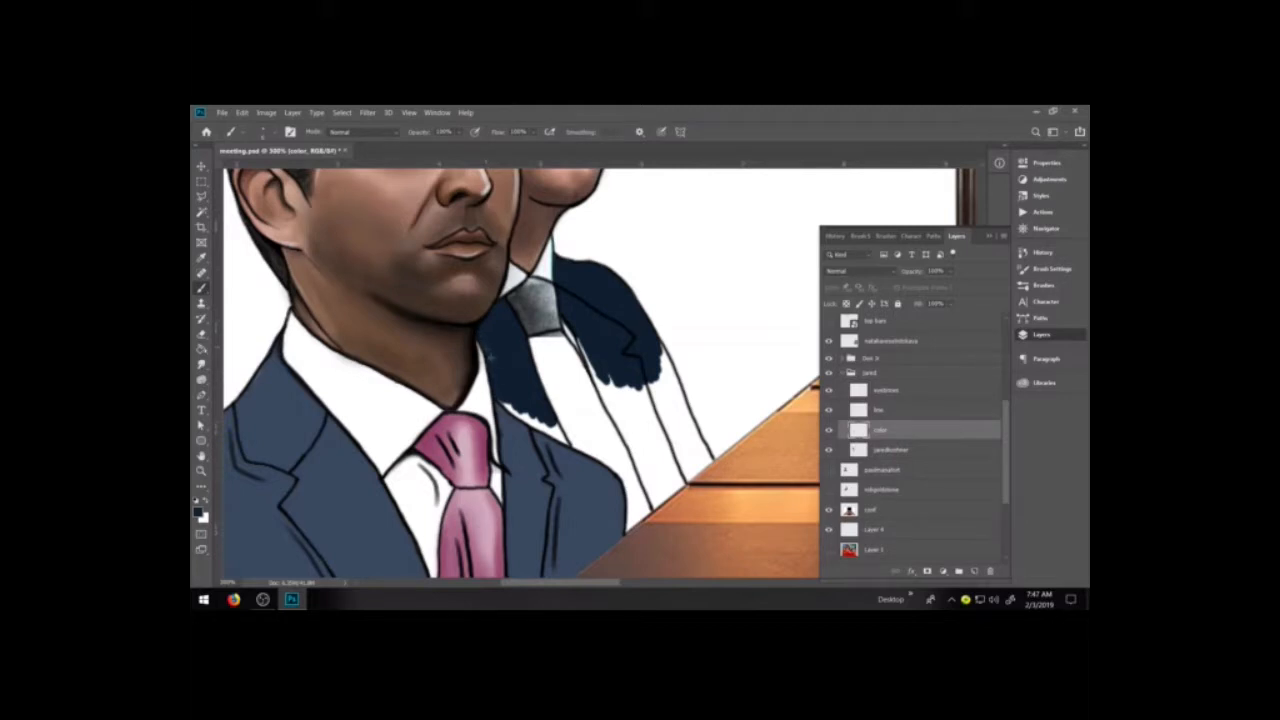
- Fill the rear man's sleeve, lapel and remaining jacket gaps with the navy down to the table edge and the front man's shoulder
{"action": "mouse_move", "coordinate": [597, 367]}
{"action": "left_mouse_down"}
{"action": "mouse_move", "coordinate": [612, 409]}
{"action": "mouse_move", "coordinate": [611, 376]}
{"action": "mouse_move", "coordinate": [638, 406]}
{"action": "mouse_move", "coordinate": [633, 386]}
{"action": "mouse_move", "coordinate": [668, 426]}
{"action": "mouse_move", "coordinate": [658, 384]}
{"action": "mouse_move", "coordinate": [670, 409]}
{"action": "mouse_move", "coordinate": [655, 396]}
{"action": "mouse_move", "coordinate": [652, 469]}
{"action": "mouse_move", "coordinate": [646, 427]}
{"action": "mouse_move", "coordinate": [668, 436]}
{"action": "mouse_move", "coordinate": [669, 422]}
{"action": "mouse_move", "coordinate": [686, 464]}
{"action": "mouse_move", "coordinate": [702, 450]}
{"action": "mouse_move", "coordinate": [657, 347]}
{"action": "mouse_move", "coordinate": [674, 394]}
{"action": "left_mouse_up"}
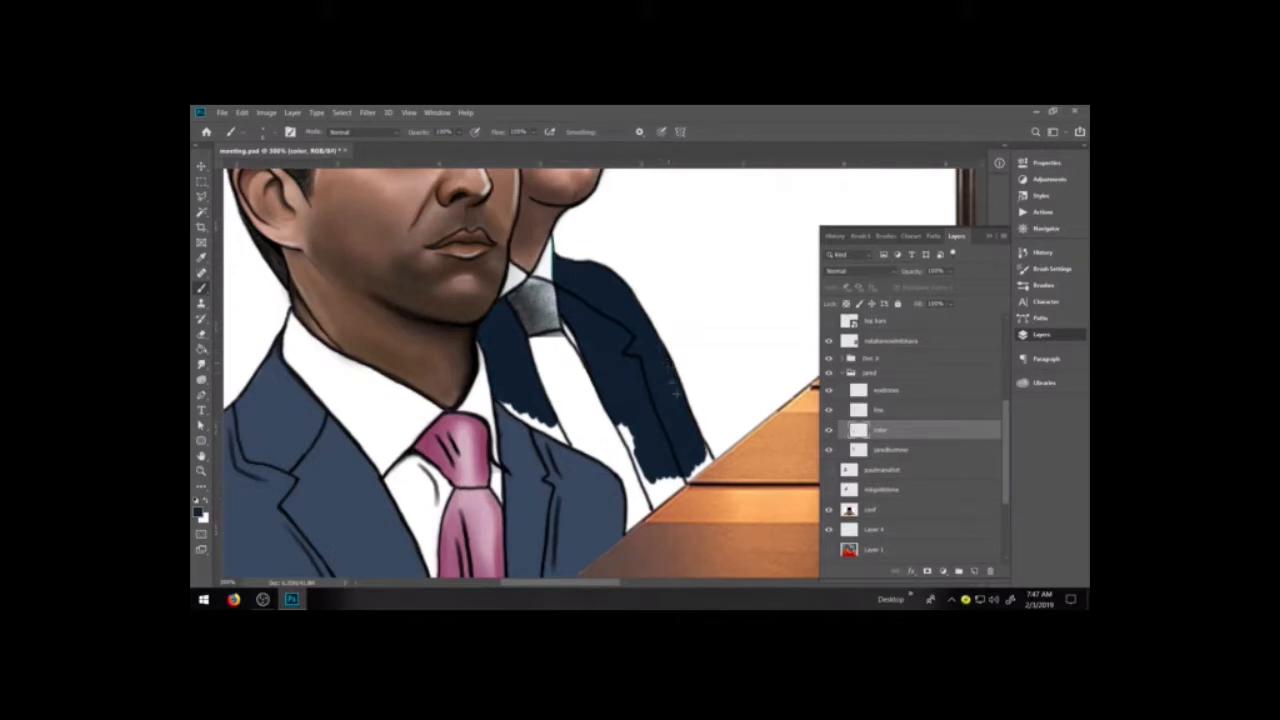
{"action": "mouse_move", "coordinate": [652, 490]}
{"action": "left_mouse_down"}
{"action": "mouse_move", "coordinate": [623, 427]}
{"action": "mouse_move", "coordinate": [631, 398]}
{"action": "mouse_move", "coordinate": [617, 419]}
{"action": "mouse_move", "coordinate": [638, 472]}
{"action": "left_mouse_up"}
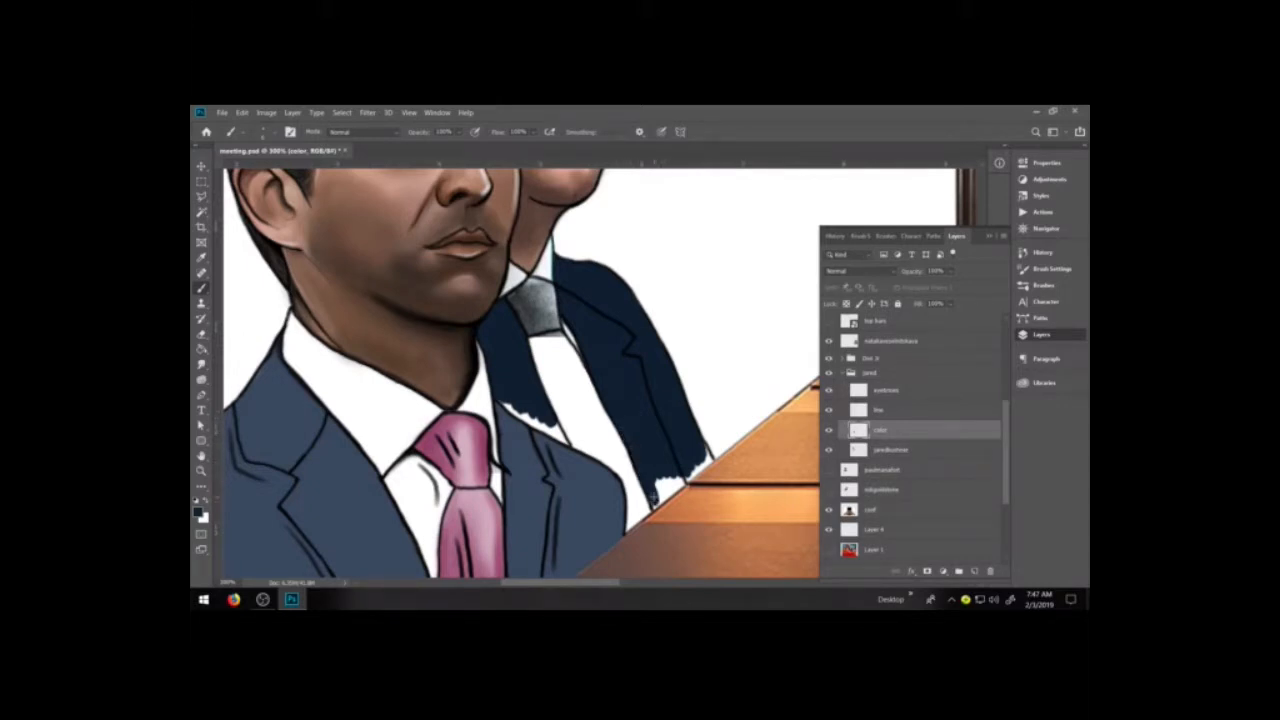
{"action": "mouse_move", "coordinate": [659, 500]}
{"action": "left_mouse_down"}
{"action": "mouse_move", "coordinate": [708, 460]}
{"action": "mouse_move", "coordinate": [701, 446]}
{"action": "mouse_move", "coordinate": [686, 482]}
{"action": "mouse_move", "coordinate": [708, 461]}
{"action": "left_mouse_up"}
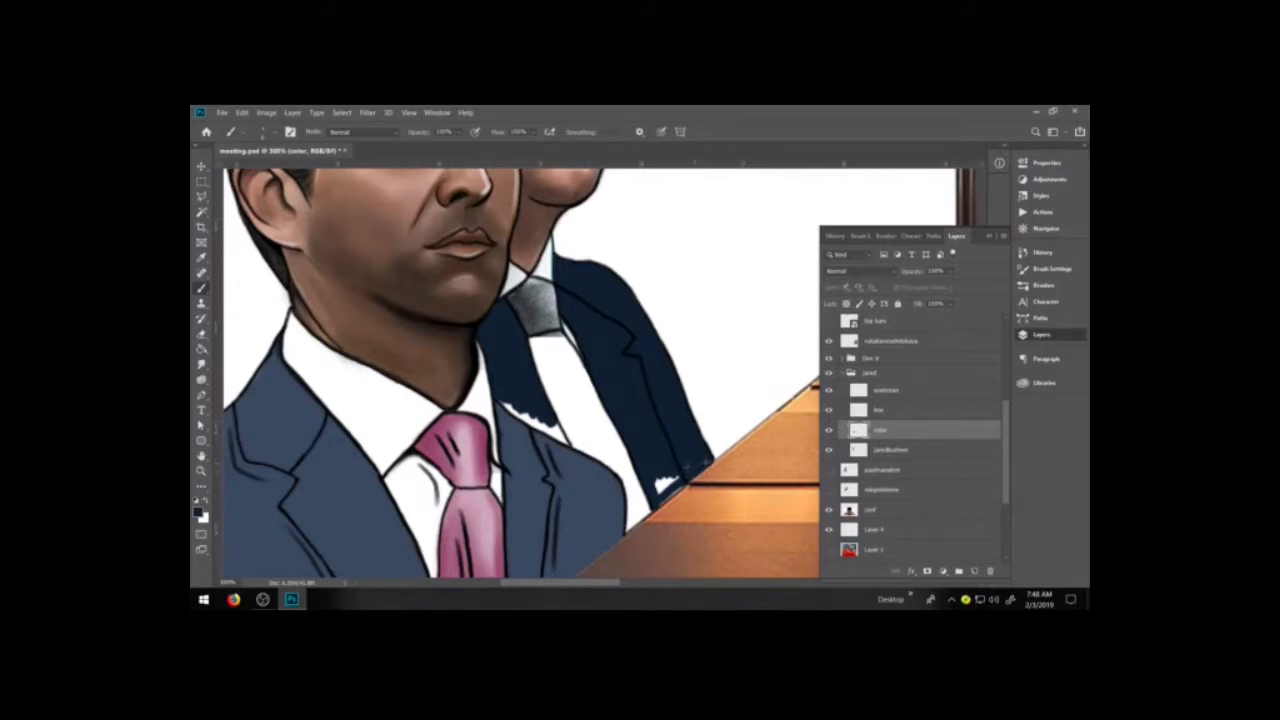
{"action": "mouse_move", "coordinate": [668, 492]}
{"action": "left_mouse_down"}
{"action": "mouse_move", "coordinate": [658, 504]}
{"action": "mouse_move", "coordinate": [674, 478]}
{"action": "mouse_move", "coordinate": [656, 503]}
{"action": "left_mouse_up"}
{"action": "mouse_move", "coordinate": [522, 414]}
{"action": "left_mouse_down"}
{"action": "mouse_move", "coordinate": [507, 403]}
{"action": "mouse_move", "coordinate": [562, 432]}
{"action": "mouse_move", "coordinate": [532, 420]}
{"action": "mouse_move", "coordinate": [550, 436]}
{"action": "left_mouse_up"}
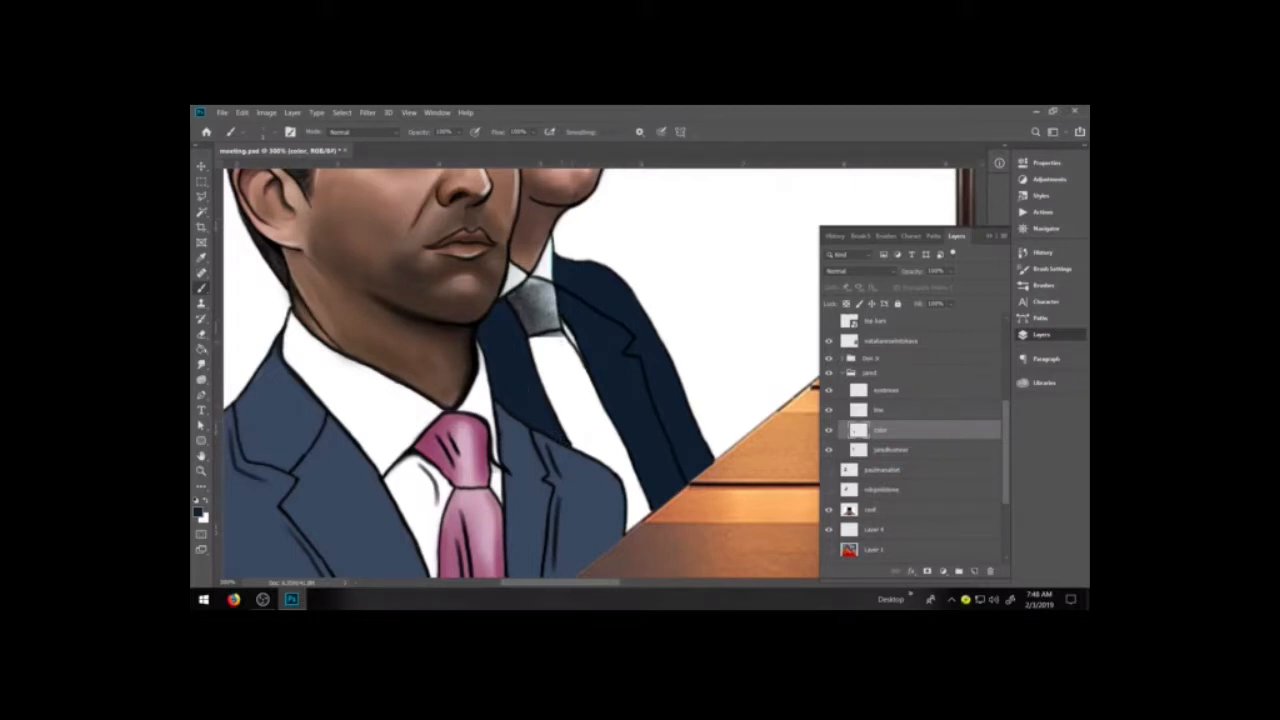
- Select Layer 1 and make a rectangular selection of the area inside the cartoon's black frame
{"action": "left_click", "coordinate": [888, 548]}
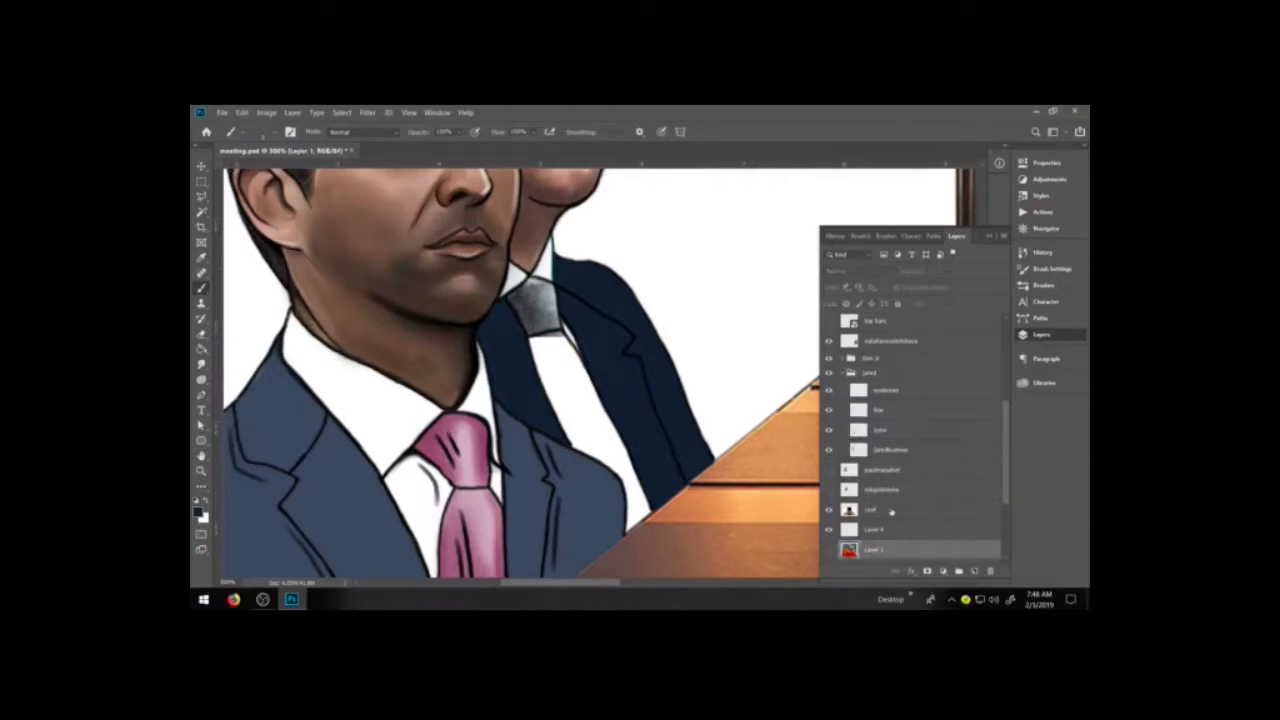
{"action": "key", "text": "ctrl+minus"}
{"action": "key", "text": "ctrl+minus"}
{"action": "key", "text": "ctrl+minus"}
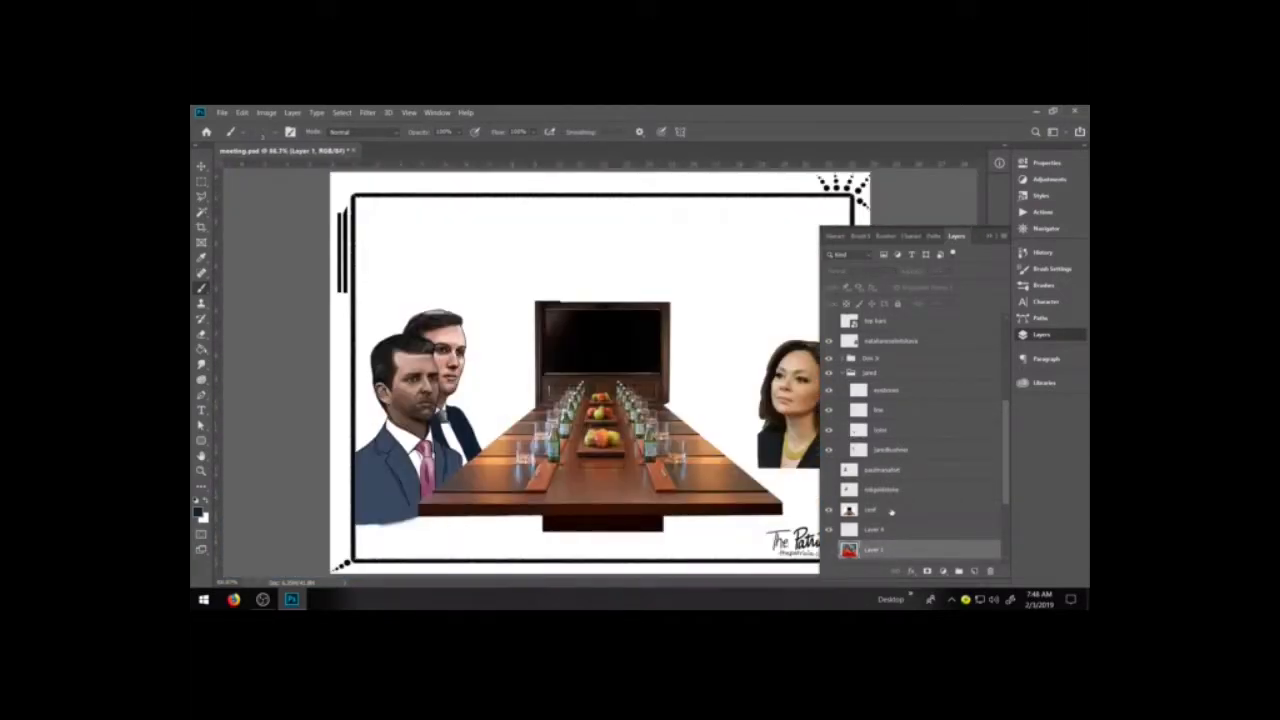
{"action": "left_click", "coordinate": [202, 181]}
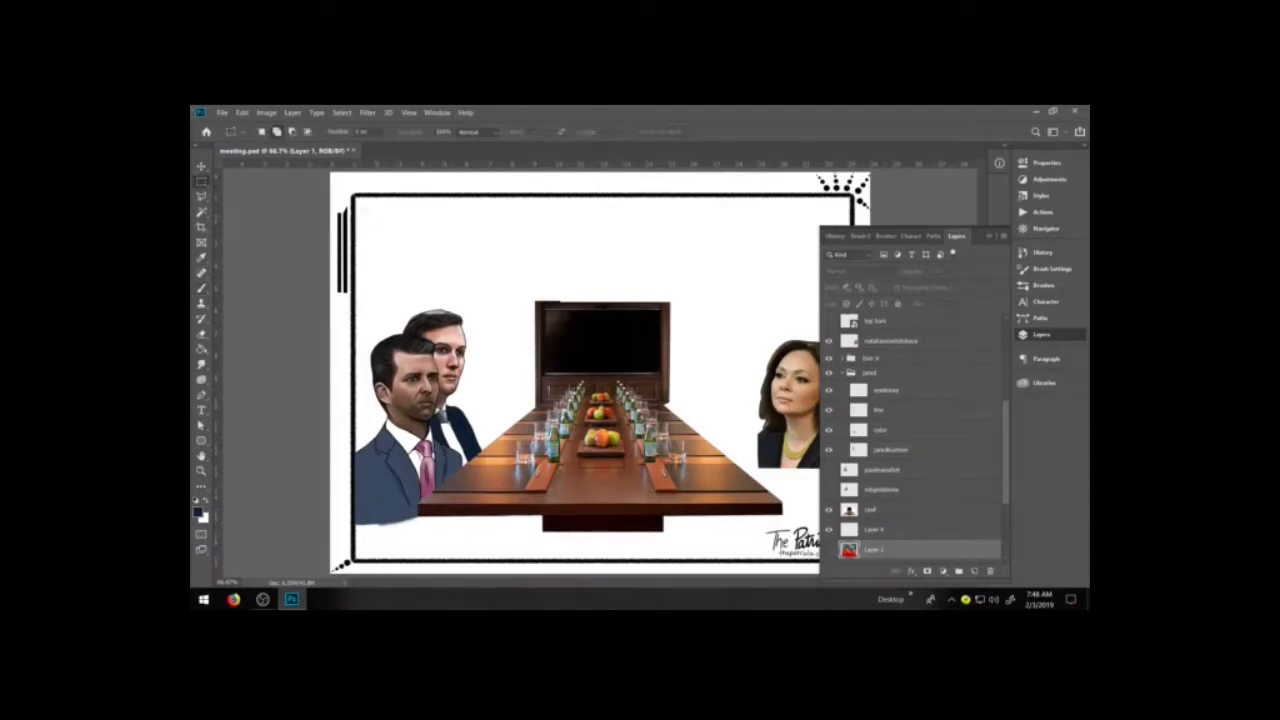
{"action": "left_click_drag", "start_coordinate": [356, 197], "coordinate": [851, 560]}
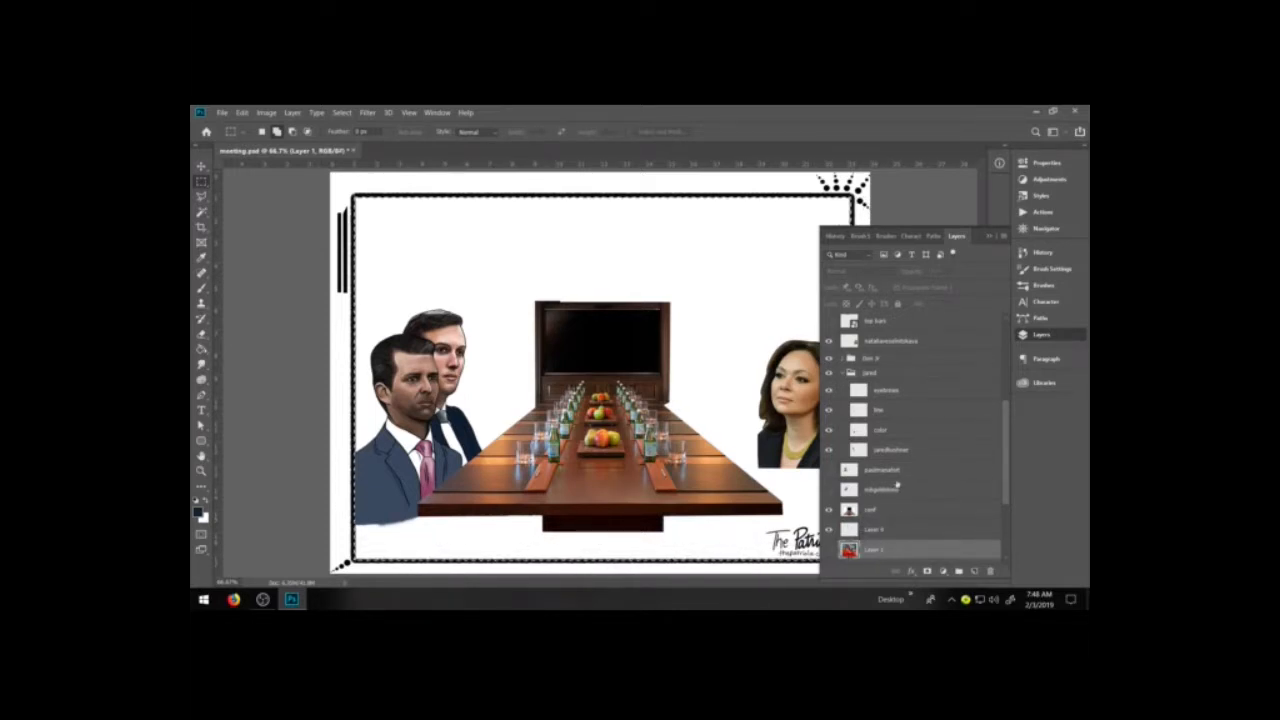
- Fill Layer 4 with olive green inside the frame selection, then clear the selection and hide the conference table layer
{"action": "left_click", "coordinate": [900, 469]}
{"action": "left_click", "coordinate": [887, 530]}
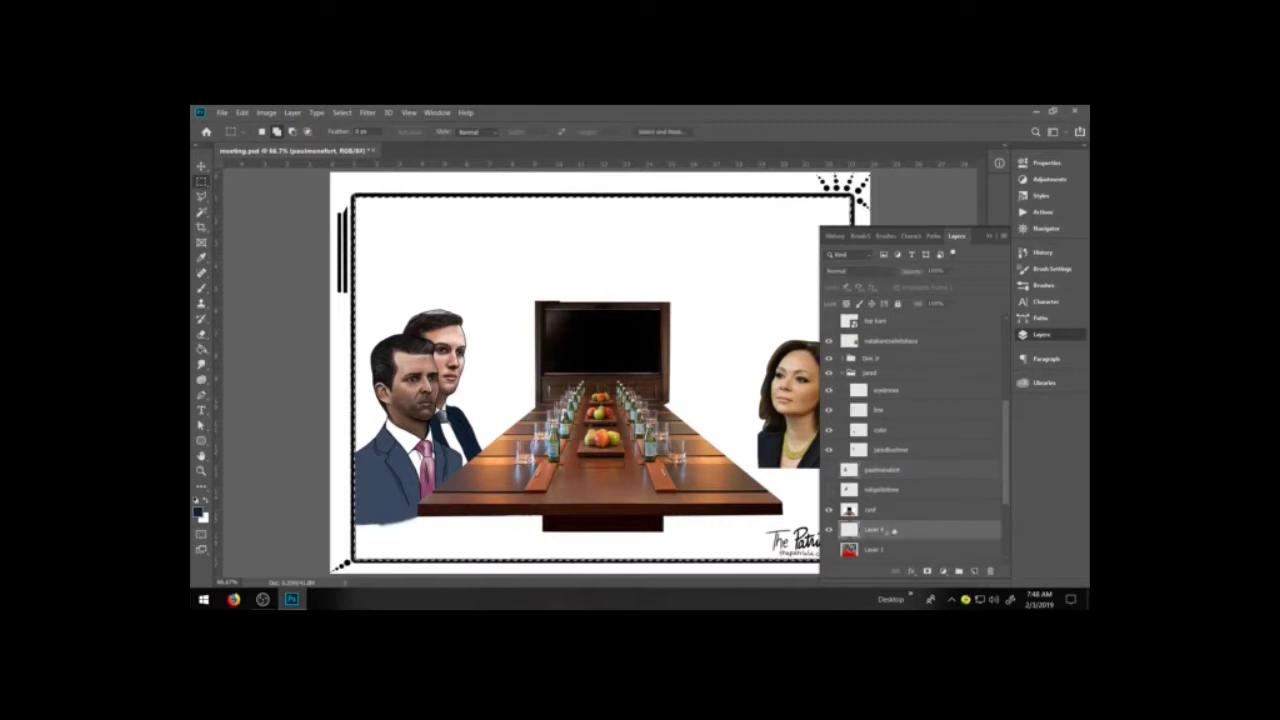
{"action": "left_click", "coordinate": [201, 349]}
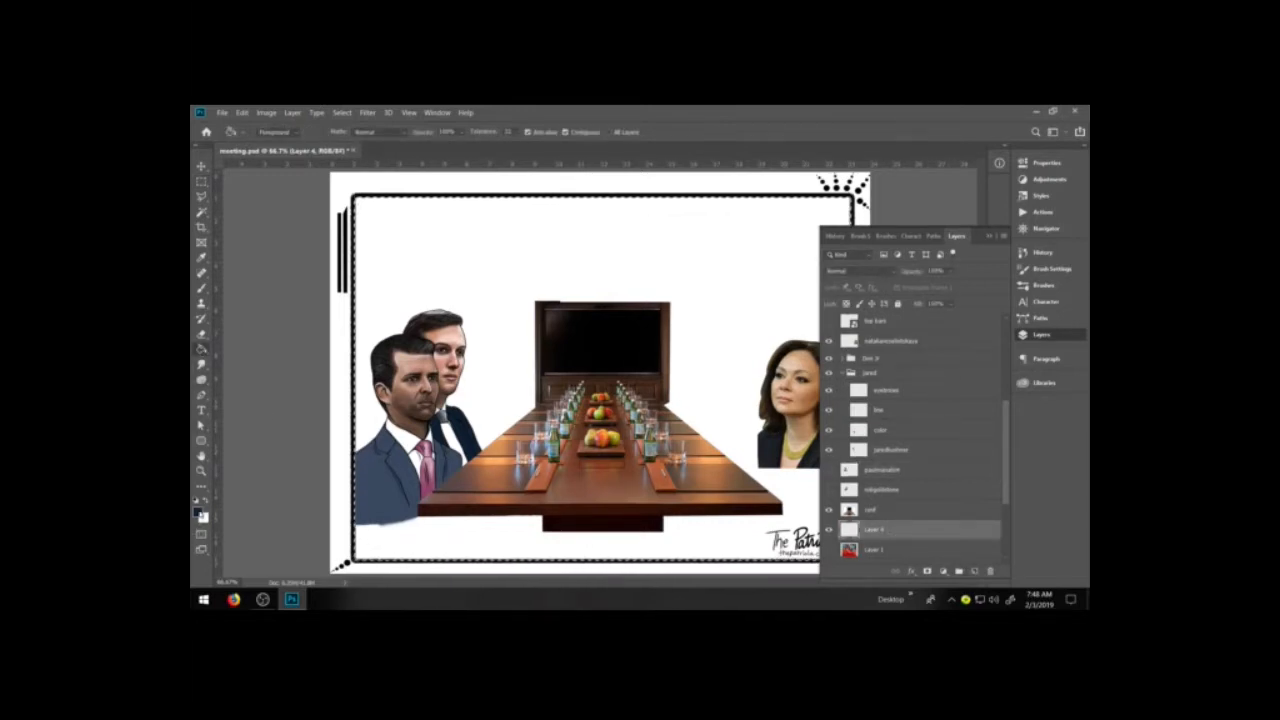
{"action": "left_click", "coordinate": [199, 508]}
{"action": "left_click", "coordinate": [938, 508]}
{"action": "left_click", "coordinate": [870, 470]}
{"action": "left_click", "coordinate": [1042, 379]}
{"action": "left_click", "coordinate": [614, 266]}
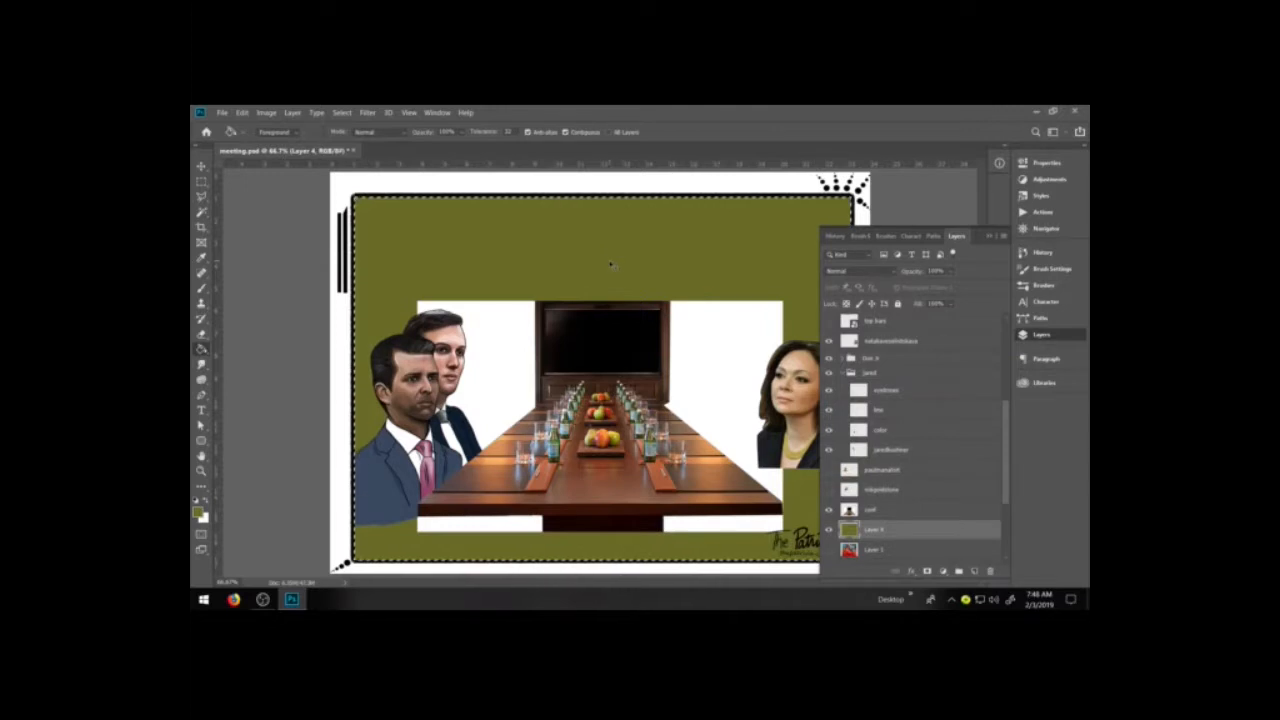
{"action": "key", "text": "z"}
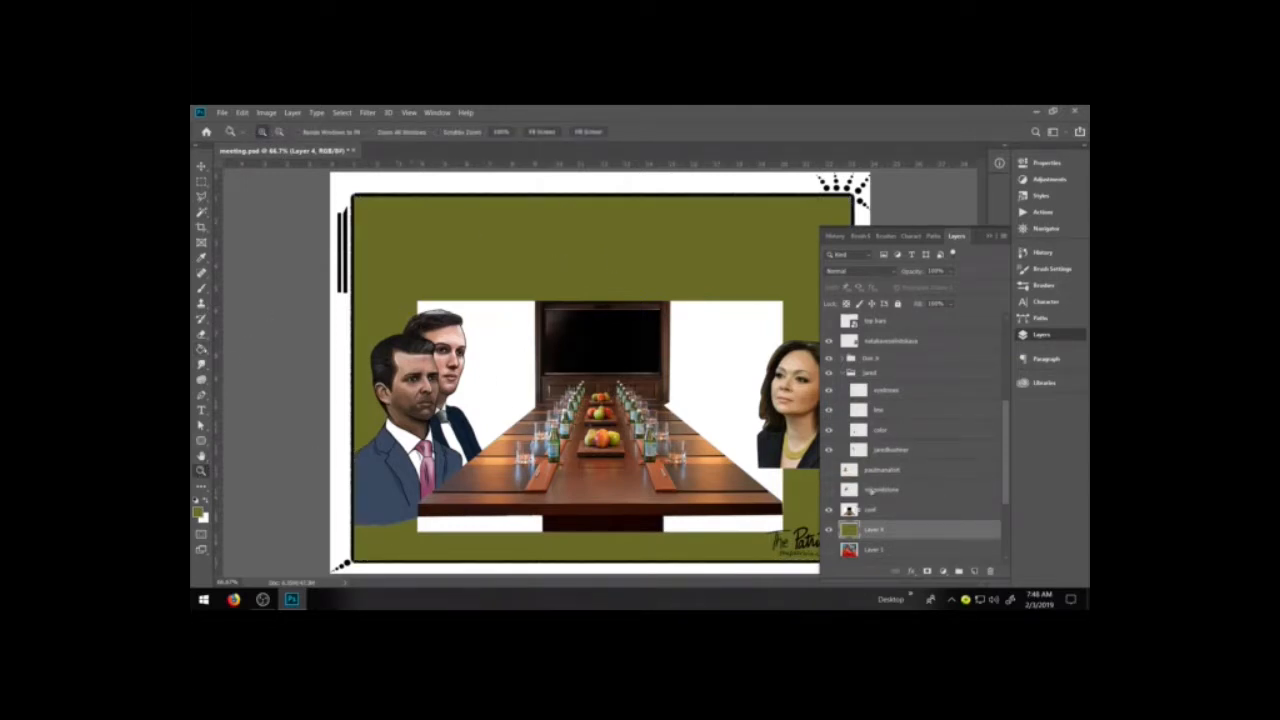
{"action": "left_click", "coordinate": [828, 510]}
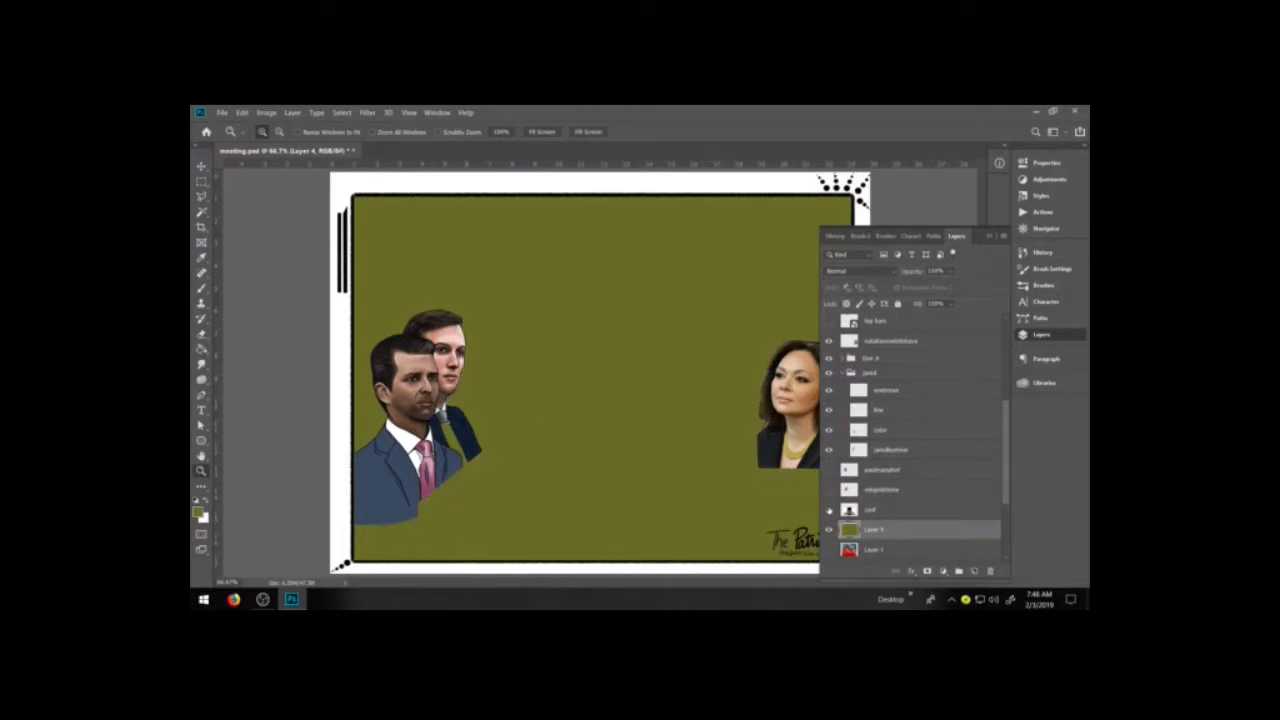
- Paint the gaps in the front man's shirt on both sides of the pink tie white on his group's color layer
{"action": "left_click_drag", "start_coordinate": [393, 404], "coordinate": [543, 530]}
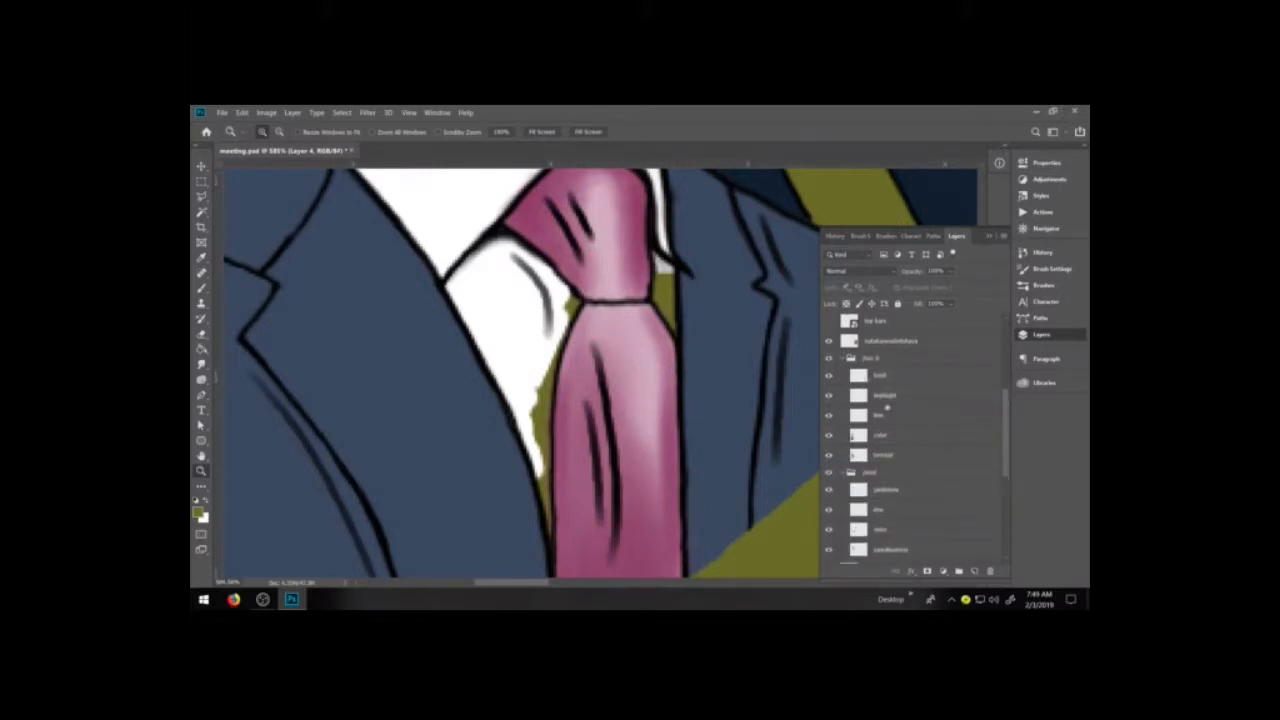
{"action": "left_click", "coordinate": [889, 432]}
{"action": "key", "text": "x"}
{"action": "key", "text": "b"}
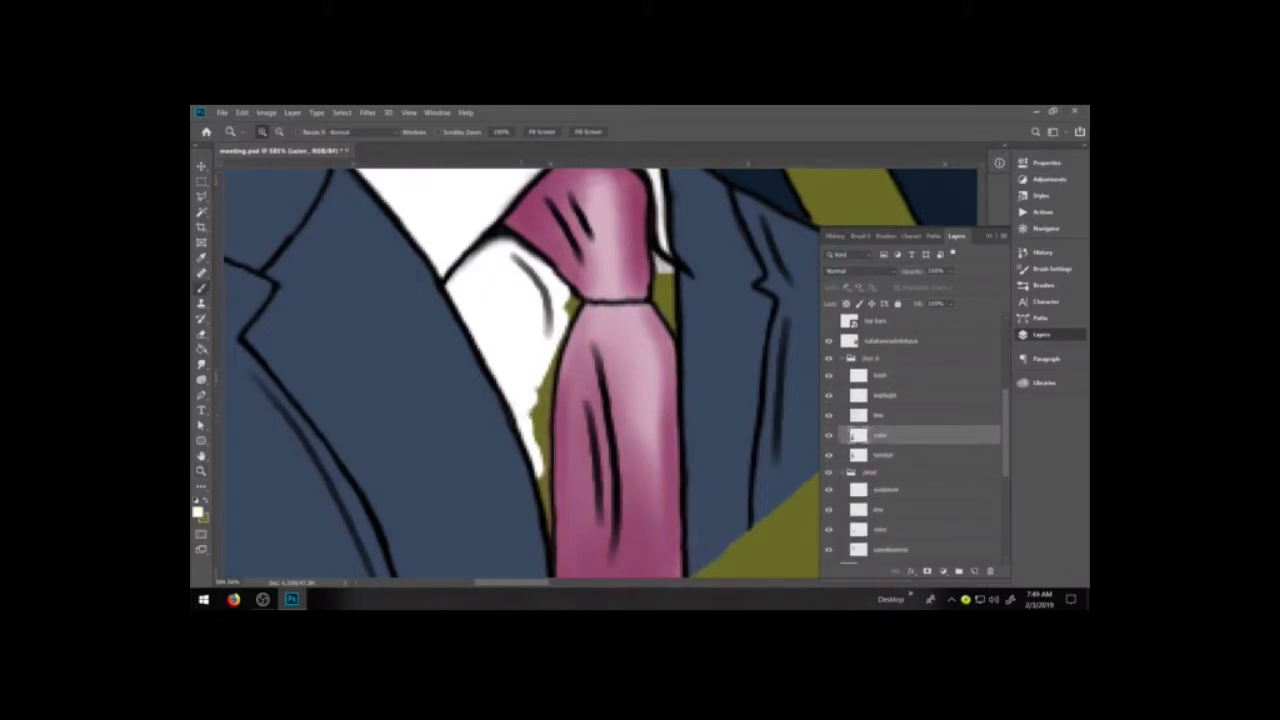
{"action": "mouse_move", "coordinate": [528, 410]}
{"action": "left_mouse_down"}
{"action": "mouse_move", "coordinate": [538, 450]}
{"action": "mouse_move", "coordinate": [536, 390]}
{"action": "mouse_move", "coordinate": [573, 298]}
{"action": "left_mouse_up"}
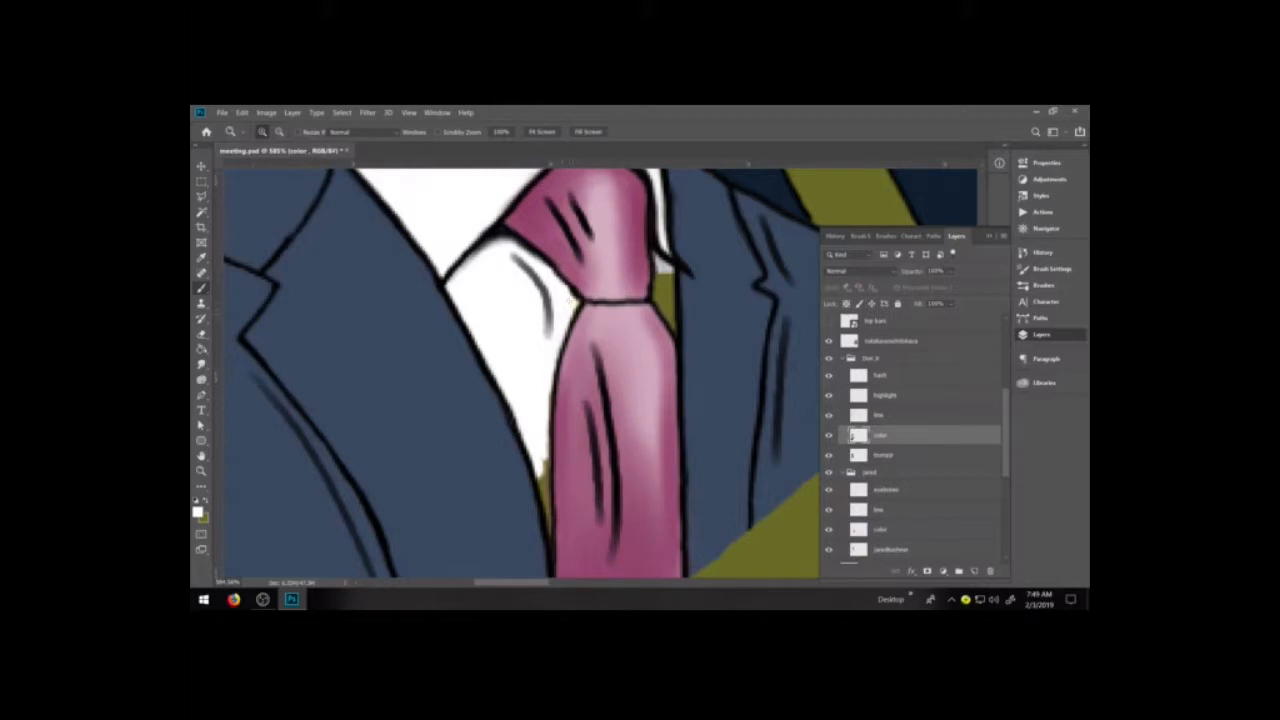
{"action": "mouse_move", "coordinate": [541, 460]}
{"action": "left_mouse_down"}
{"action": "mouse_move", "coordinate": [551, 540]}
{"action": "mouse_move", "coordinate": [549, 494]}
{"action": "left_mouse_up"}
{"action": "mouse_move", "coordinate": [660, 300]}
{"action": "left_mouse_down"}
{"action": "mouse_move", "coordinate": [662, 270]}
{"action": "mouse_move", "coordinate": [668, 310]}
{"action": "mouse_move", "coordinate": [663, 262]}
{"action": "mouse_move", "coordinate": [670, 328]}
{"action": "left_mouse_up"}
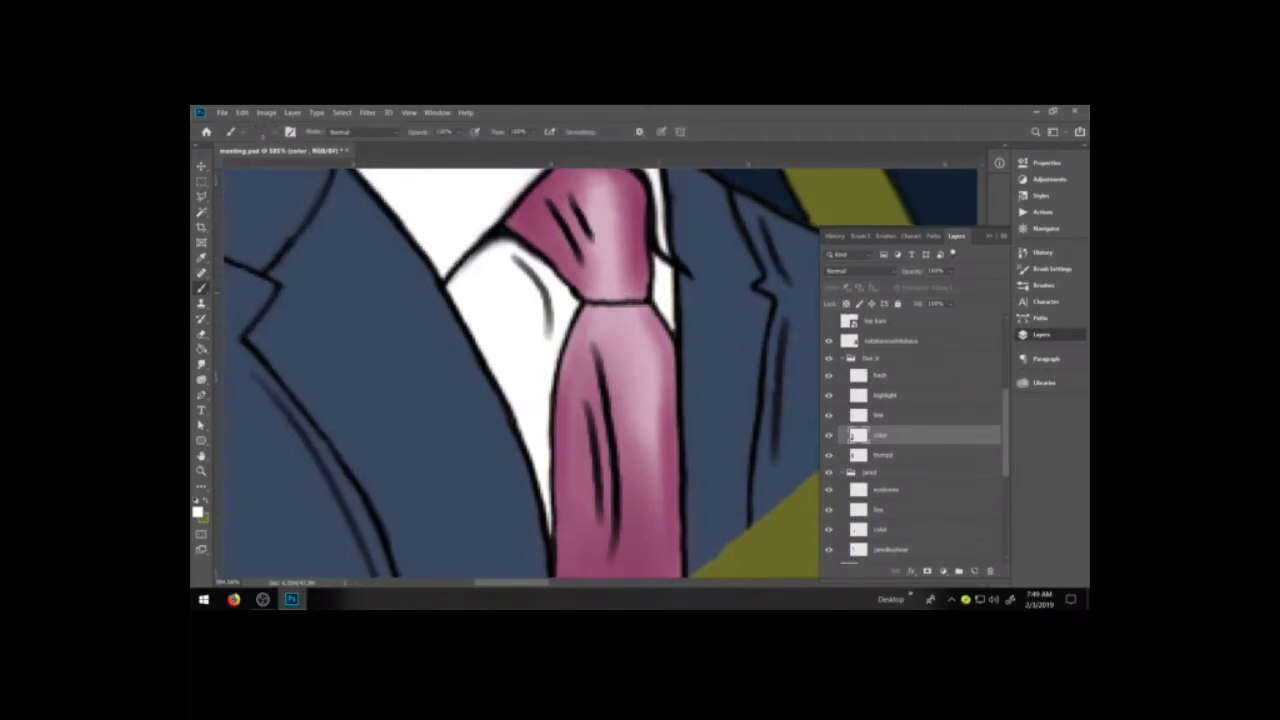
- On the jared group's color layer, repaint the tie knot with gray sampled from it and begin filling the tie below
{"action": "key", "text": "ctrl+minus"}
{"action": "key", "text": "ctrl+minus"}
{"action": "key", "text": "ctrl+minus"}
{"action": "key", "text": "ctrl+minus"}
{"action": "key", "text": "ctrl+minus"}
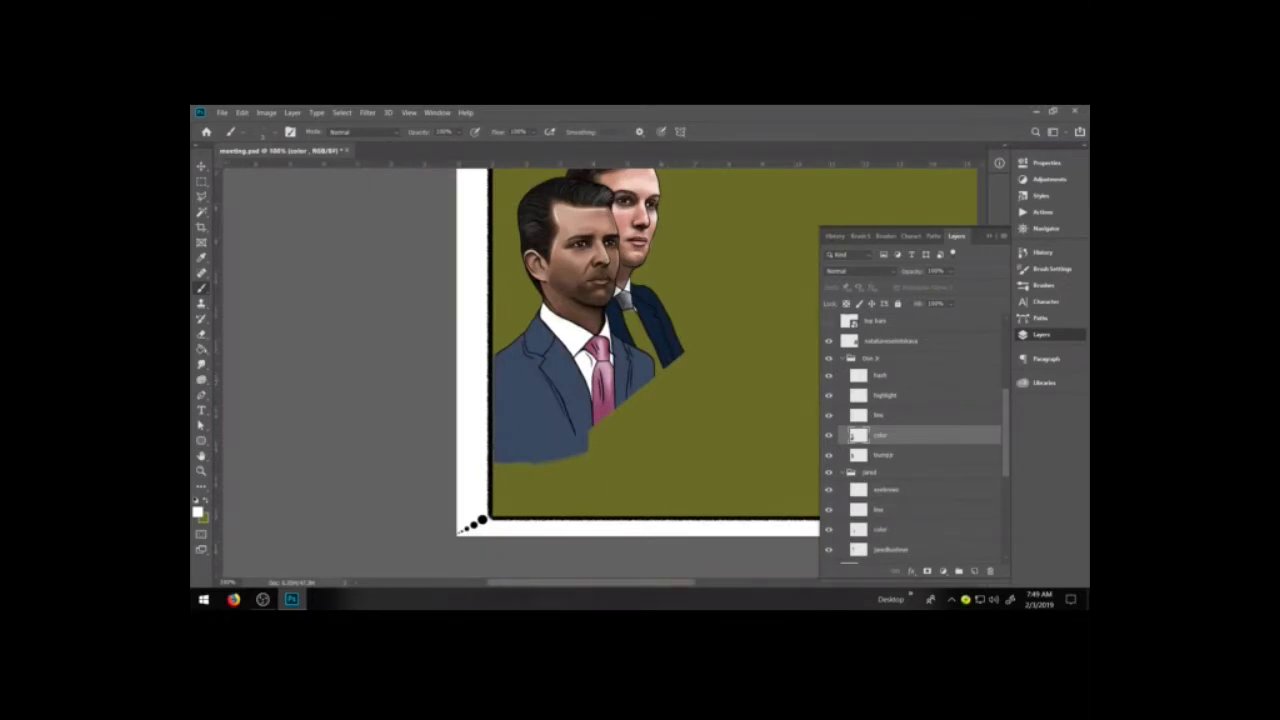
{"action": "key", "text": "z"}
{"action": "left_click", "coordinate": [729, 406]}
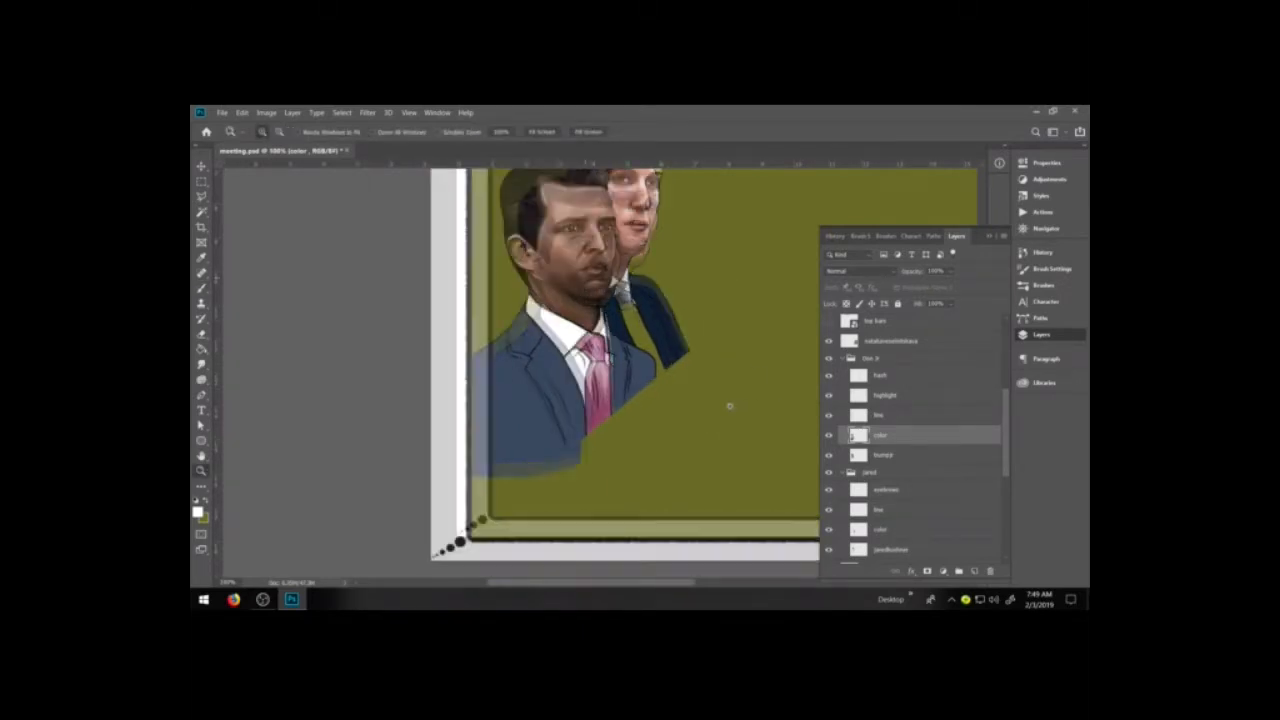
{"action": "left_click", "coordinate": [699, 350]}
{"action": "left_click", "coordinate": [560, 186]}
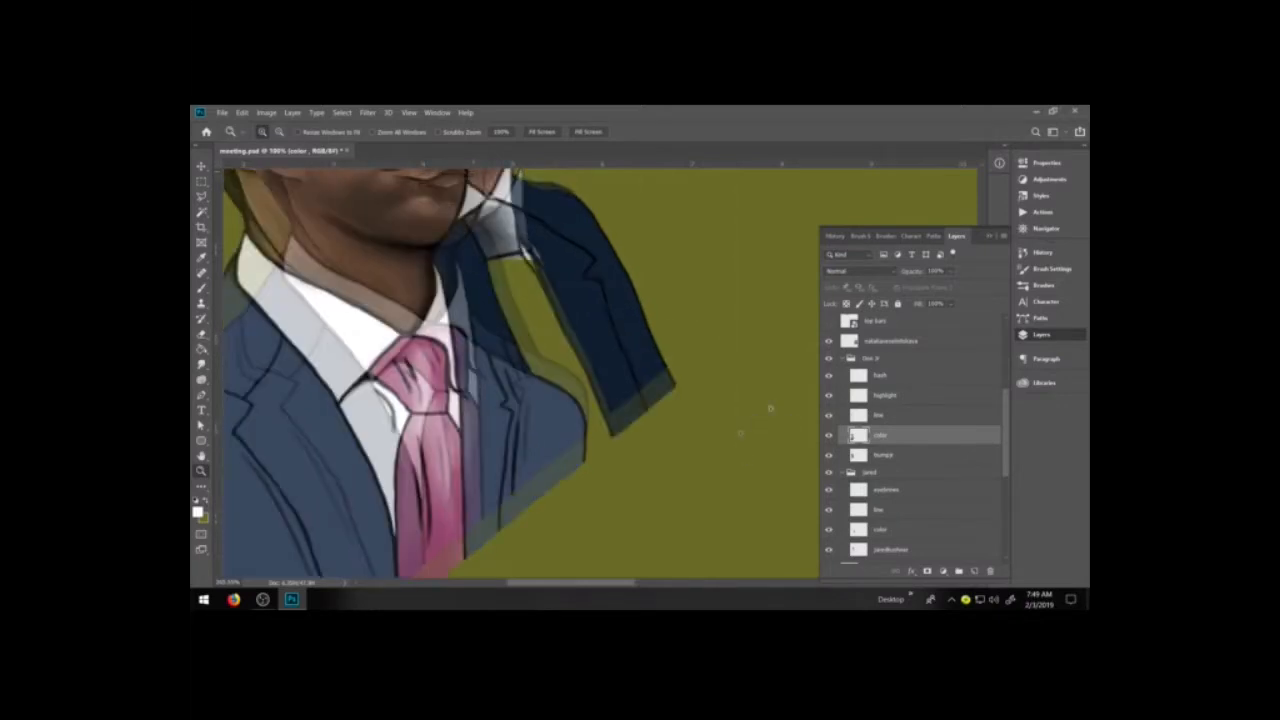
{"action": "left_click", "coordinate": [870, 358]}
{"action": "left_click", "coordinate": [841, 358]}
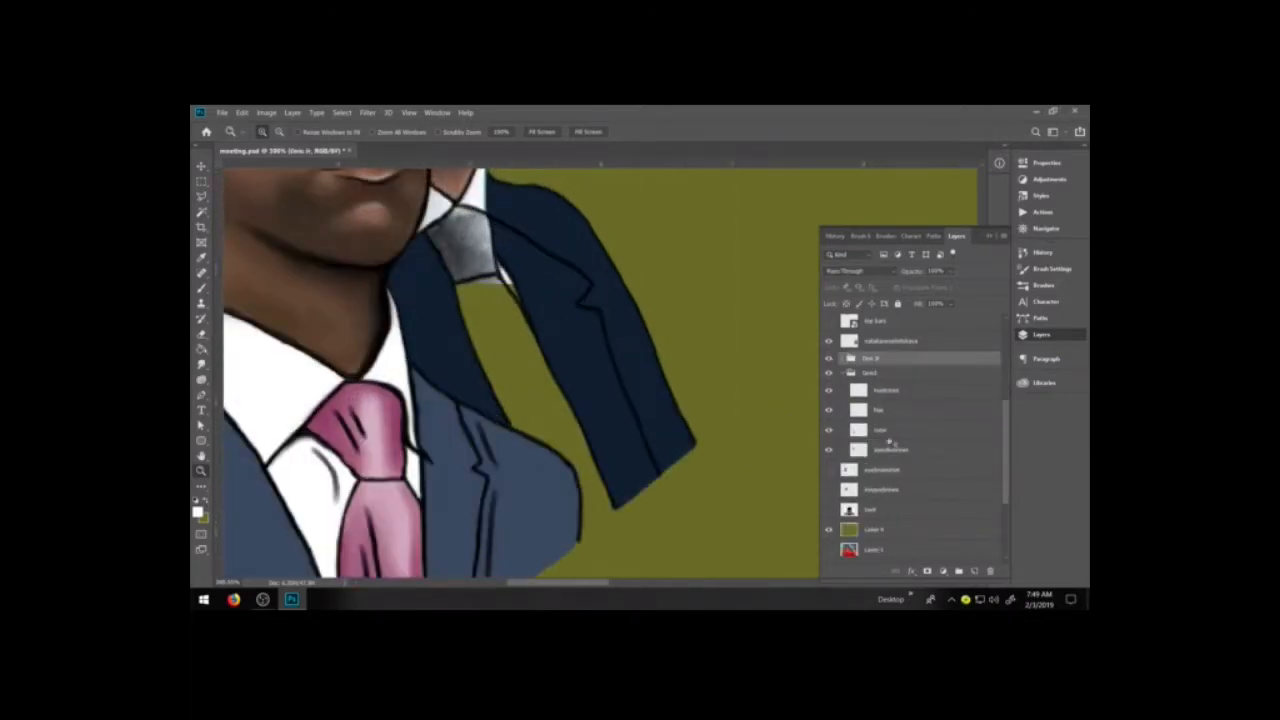
{"action": "left_click", "coordinate": [886, 431]}
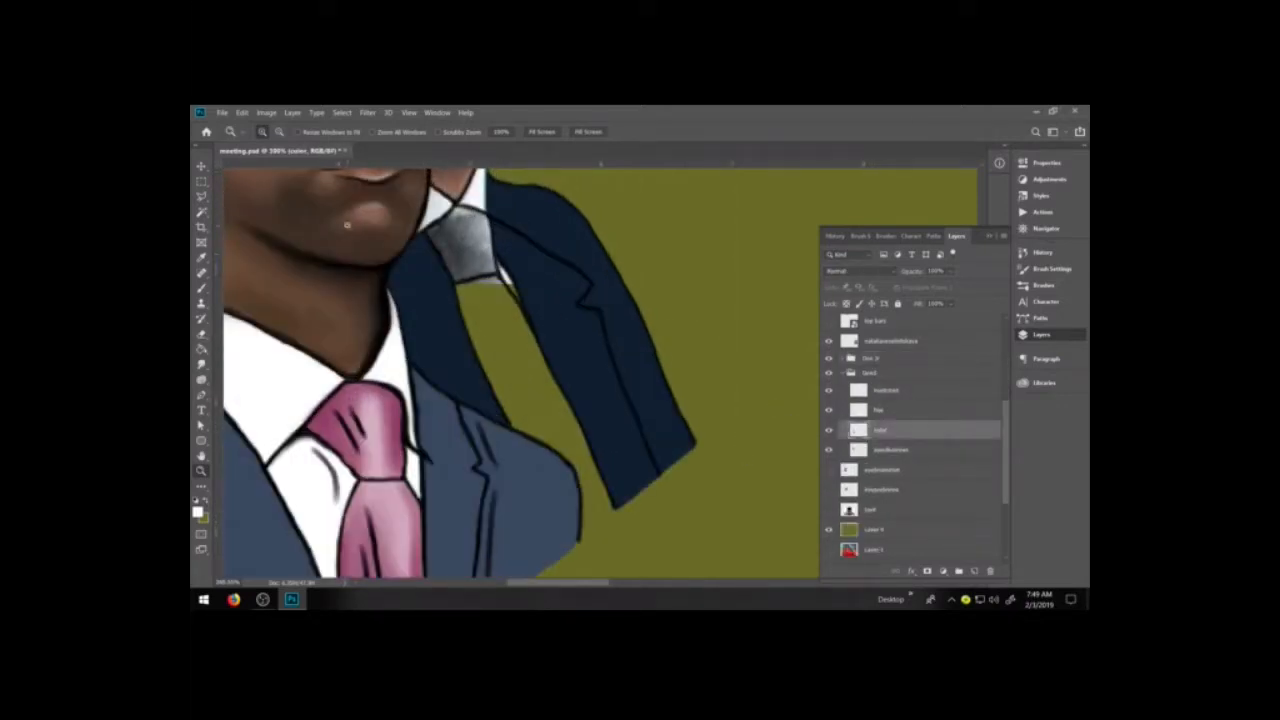
{"action": "left_click_drag", "start_coordinate": [444, 234], "coordinate": [459, 312]}
{"action": "key", "text": "b"}
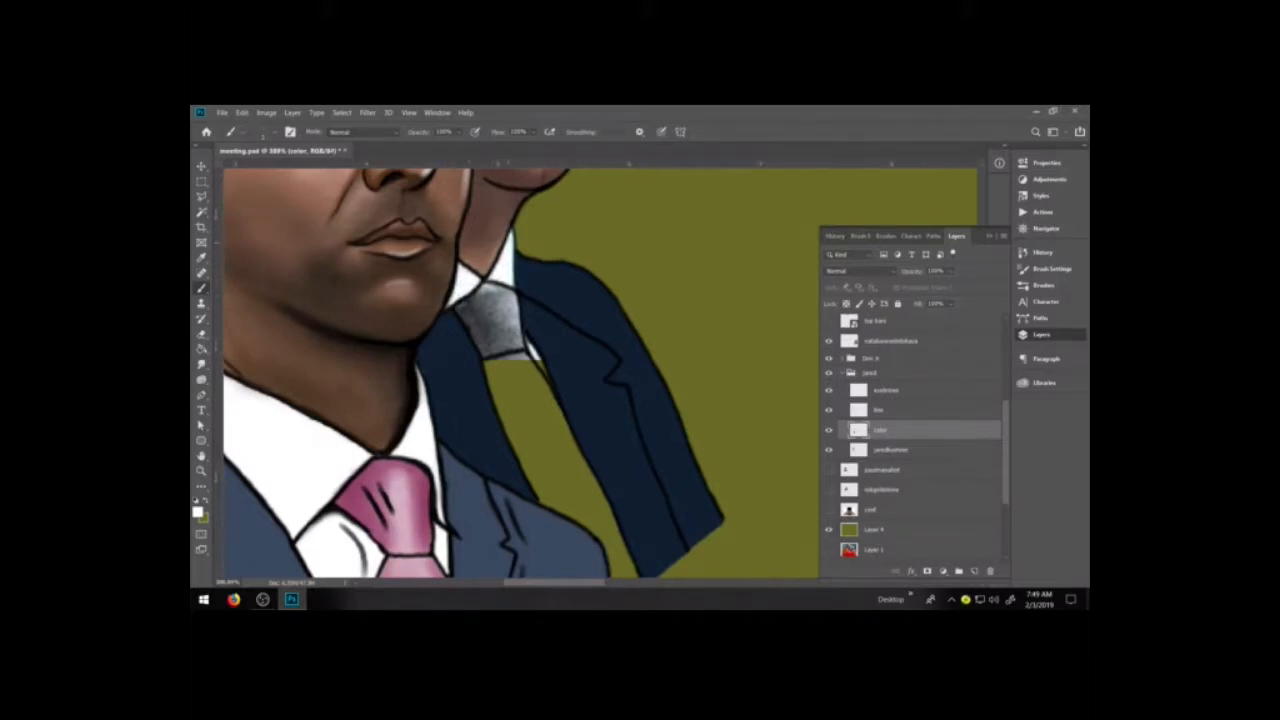
{"action": "left_click", "coordinate": [493, 324], "text": "alt"}
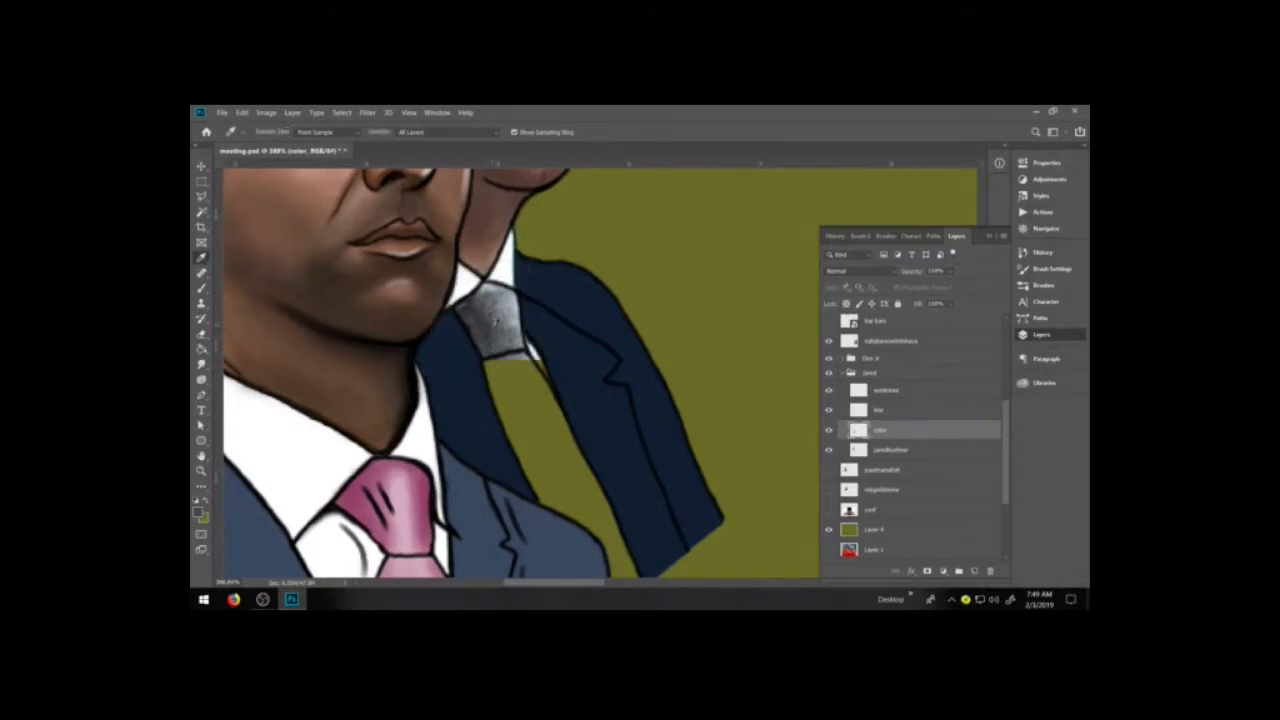
{"action": "mouse_move", "coordinate": [494, 309]}
{"action": "left_mouse_down"}
{"action": "mouse_move", "coordinate": [497, 328]}
{"action": "mouse_move", "coordinate": [517, 326]}
{"action": "mouse_move", "coordinate": [516, 294]}
{"action": "mouse_move", "coordinate": [489, 298]}
{"action": "mouse_move", "coordinate": [483, 331]}
{"action": "left_mouse_up"}
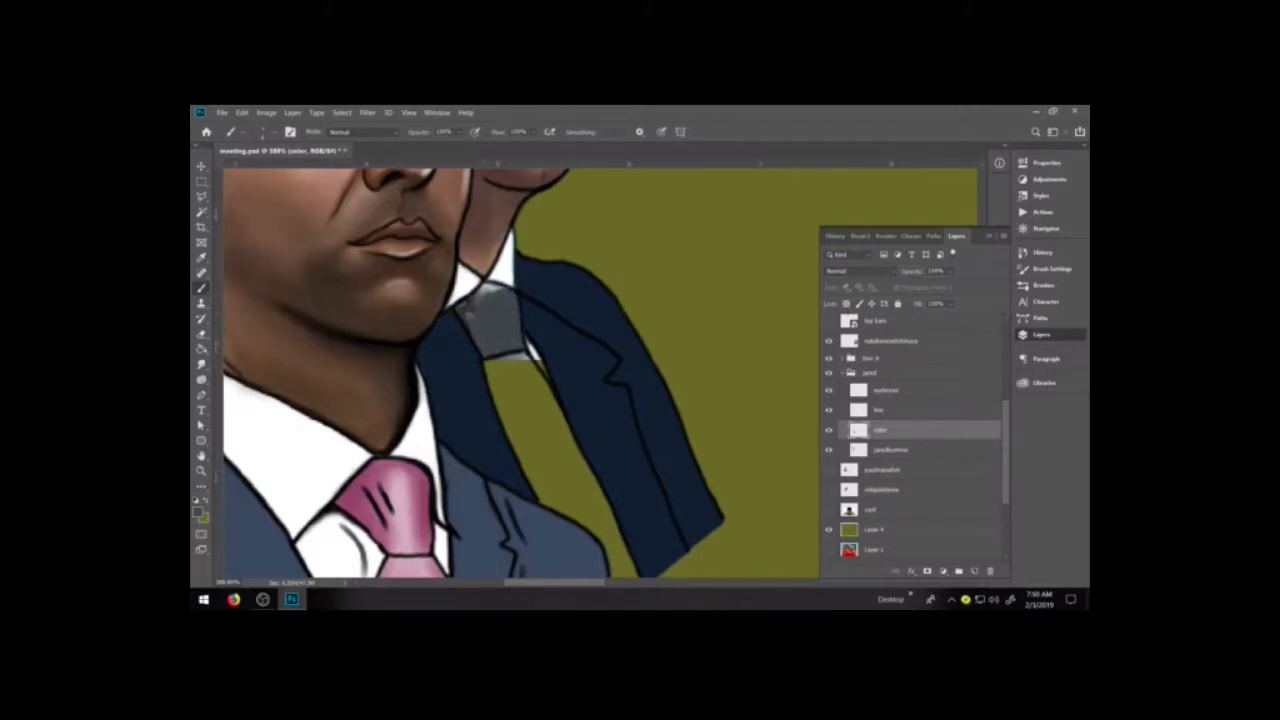
{"action": "left_click_drag", "start_coordinate": [477, 298], "coordinate": [497, 289]}
{"action": "mouse_move", "coordinate": [502, 364]}
{"action": "left_mouse_down"}
{"action": "mouse_move", "coordinate": [527, 440]}
{"action": "mouse_move", "coordinate": [538, 398]}
{"action": "mouse_move", "coordinate": [545, 408]}
{"action": "mouse_move", "coordinate": [541, 387]}
{"action": "mouse_move", "coordinate": [495, 366]}
{"action": "mouse_move", "coordinate": [504, 418]}
{"action": "mouse_move", "coordinate": [546, 440]}
{"action": "left_mouse_up"}
{"action": "key", "text": "i"}
{"action": "left_click", "coordinate": [428, 371]}
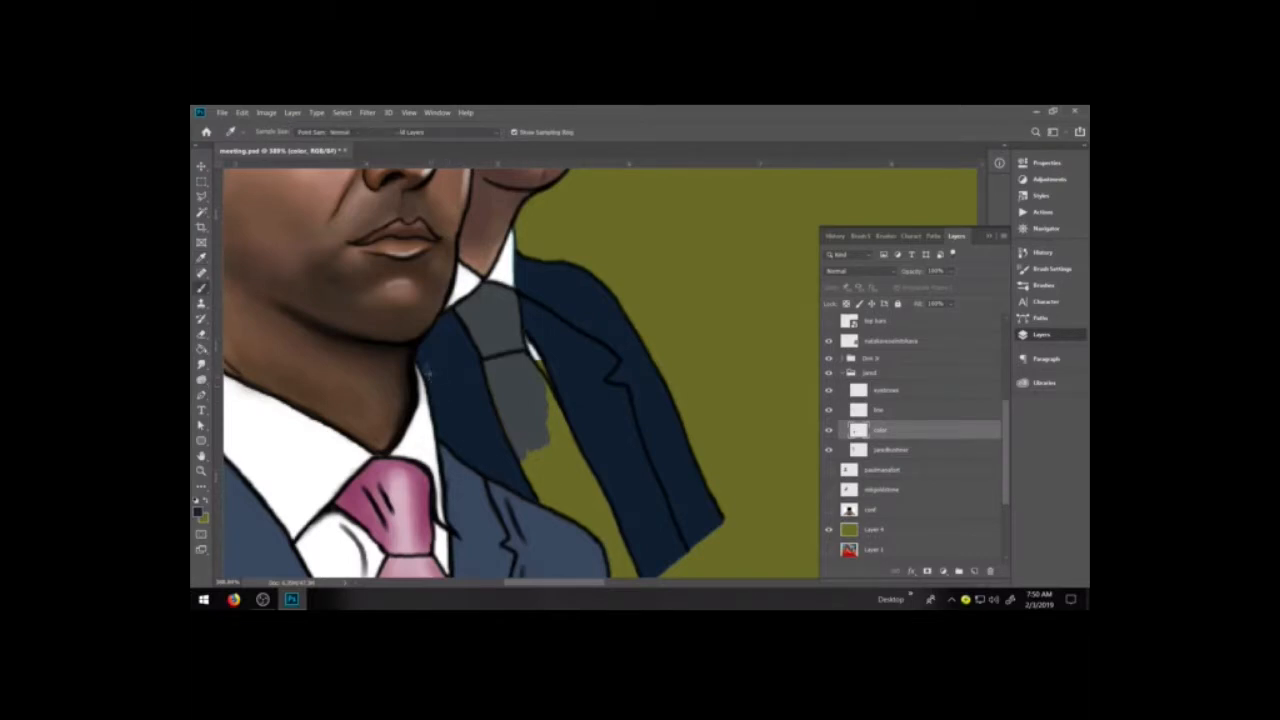
{"action": "key", "text": "b"}
{"action": "key", "text": "e"}
{"action": "left_click", "coordinate": [850, 358]}
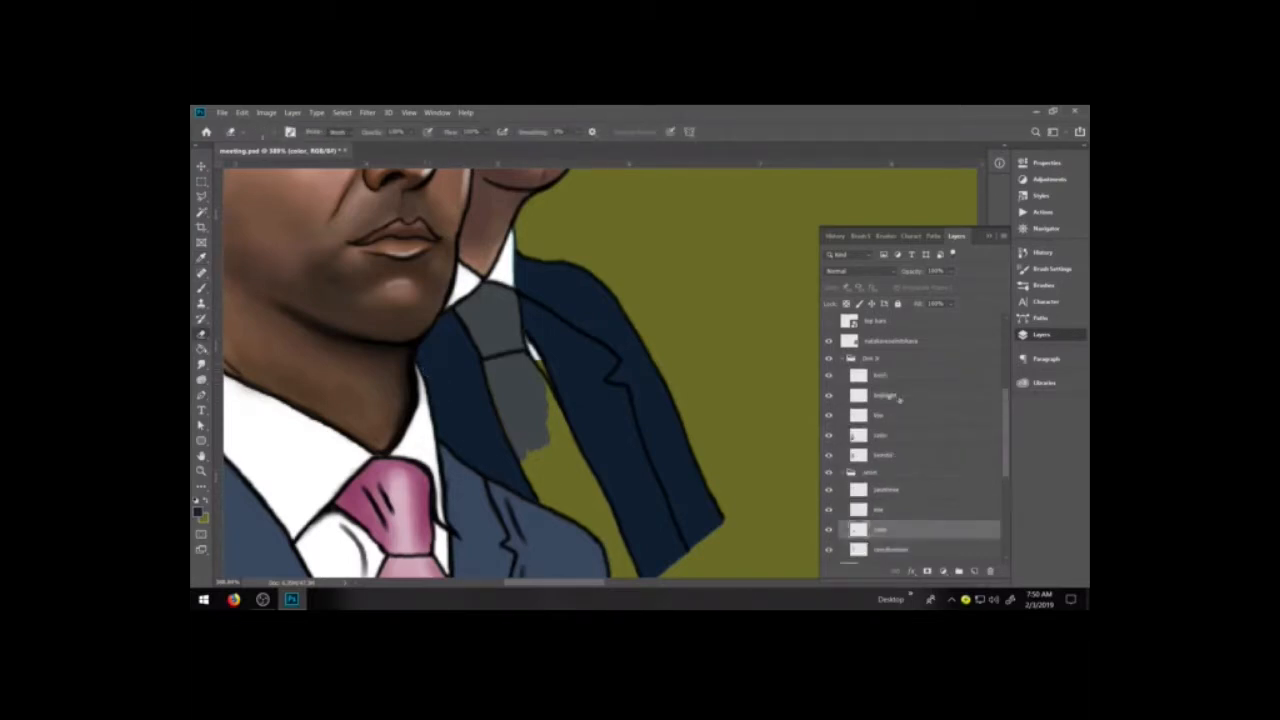
{"action": "left_click", "coordinate": [890, 457]}
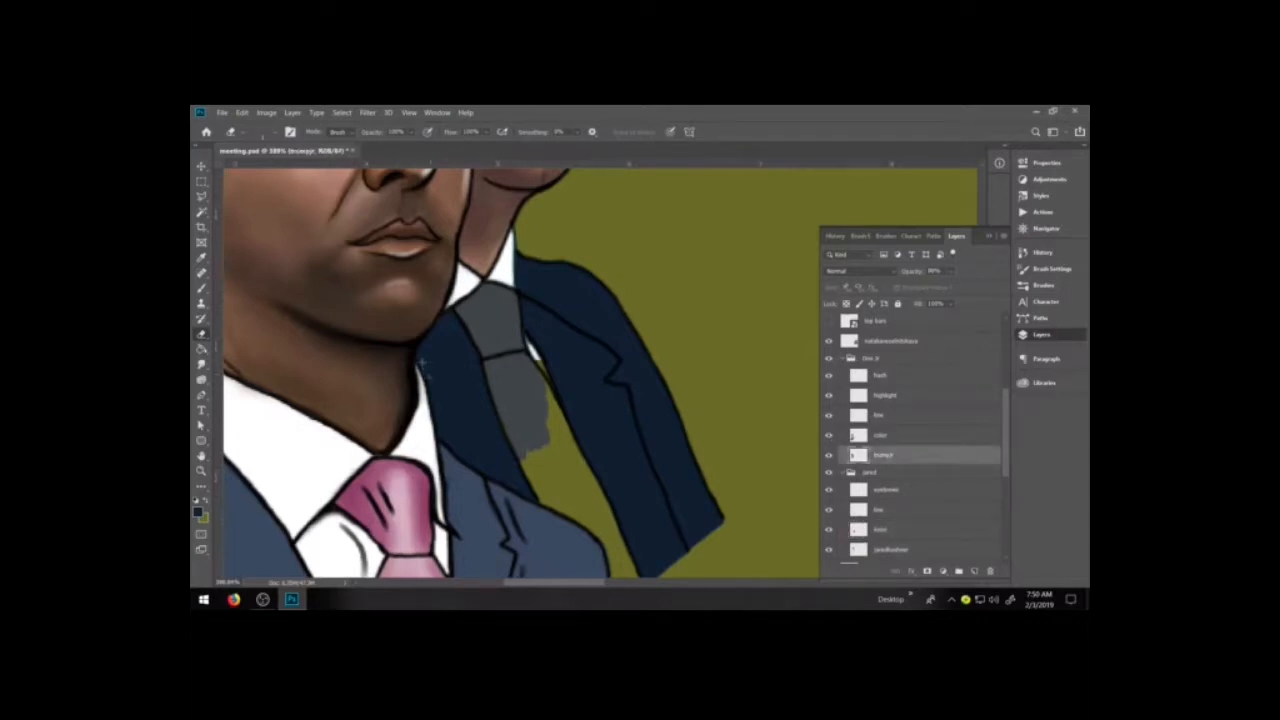
{"action": "left_click", "coordinate": [903, 432]}
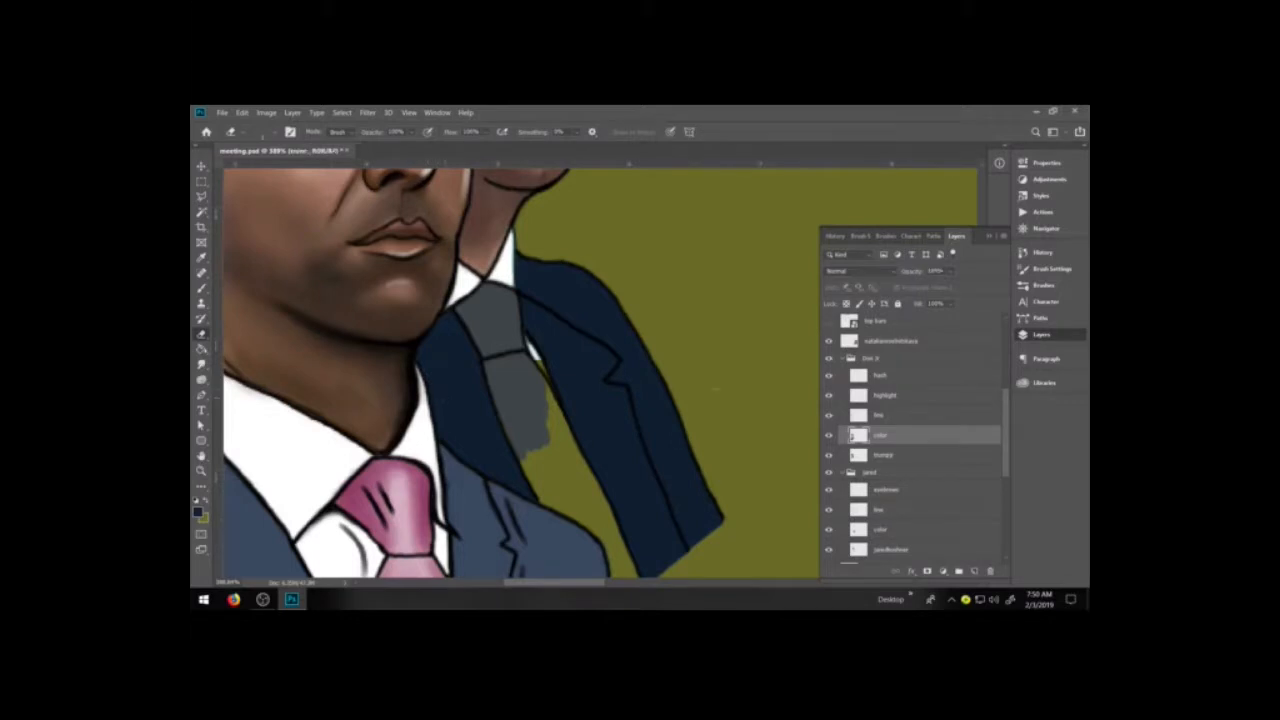
{"action": "left_click", "coordinate": [848, 358]}
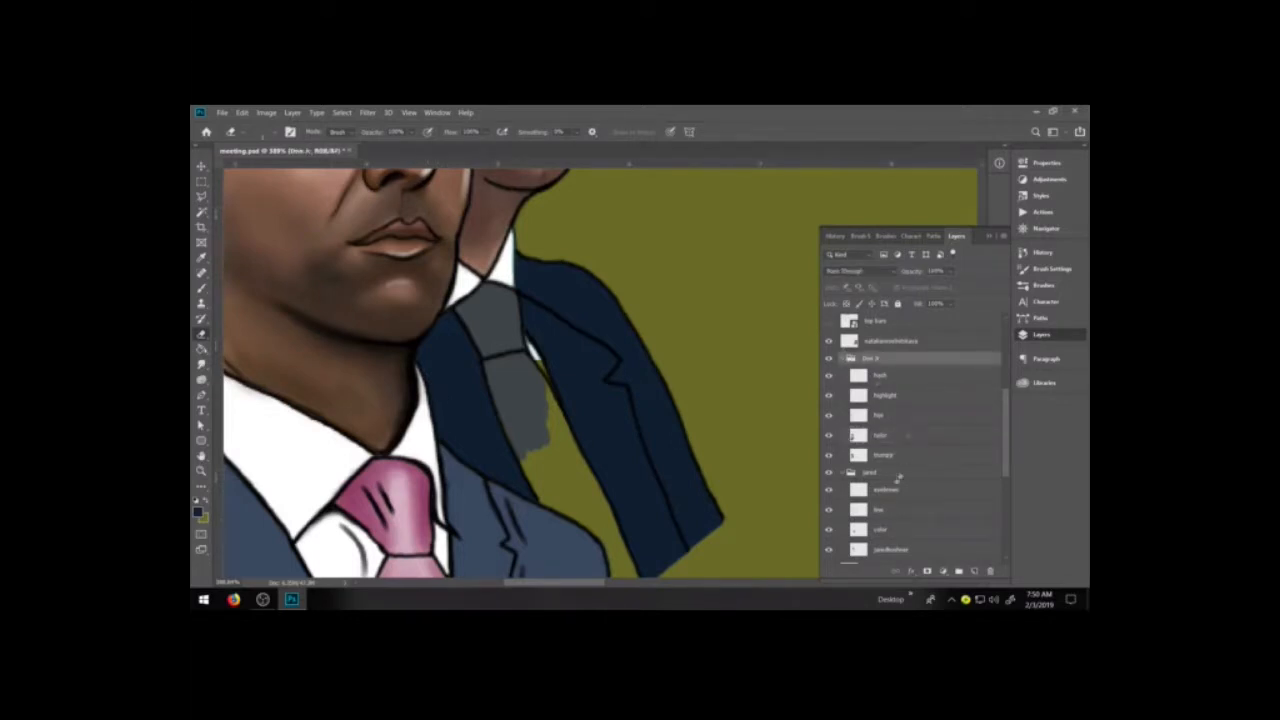
- Resample the tie gray and extend the rear man's tie down to the front man's shoulder on the jared color layer
{"action": "left_click", "coordinate": [890, 528]}
{"action": "key", "text": "i"}
{"action": "left_click", "coordinate": [514, 416]}
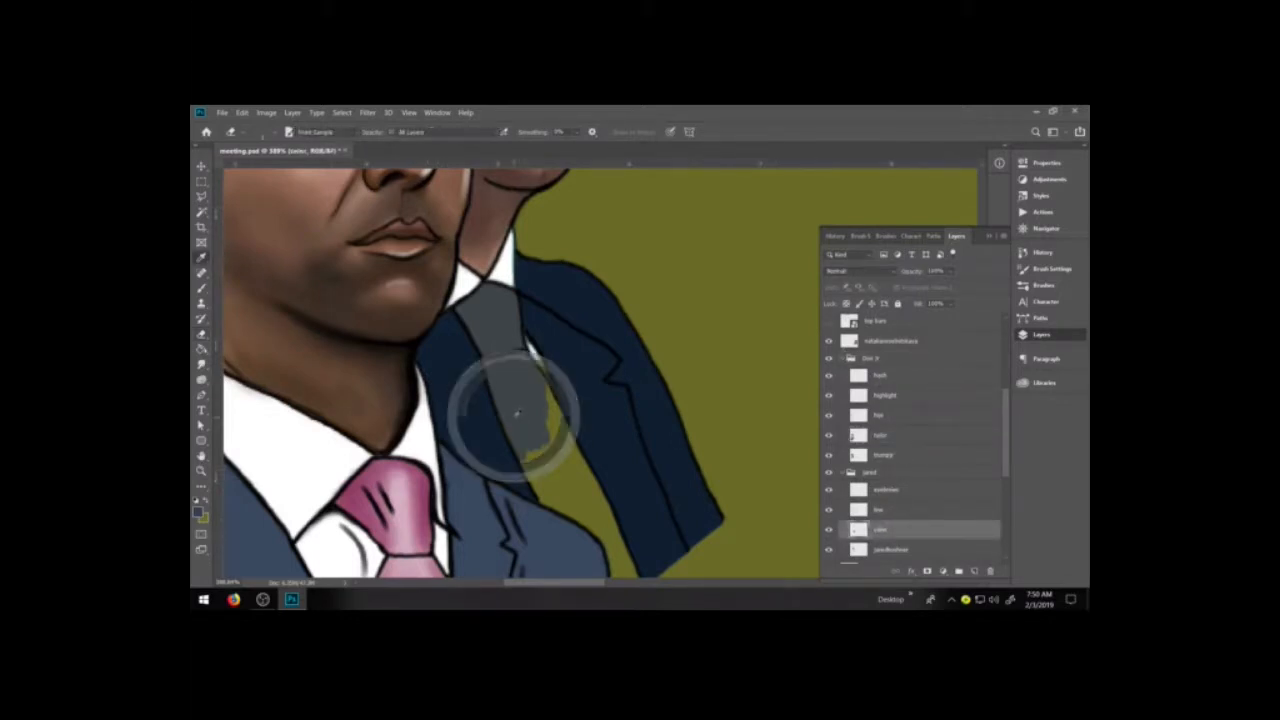
{"action": "key", "text": "b"}
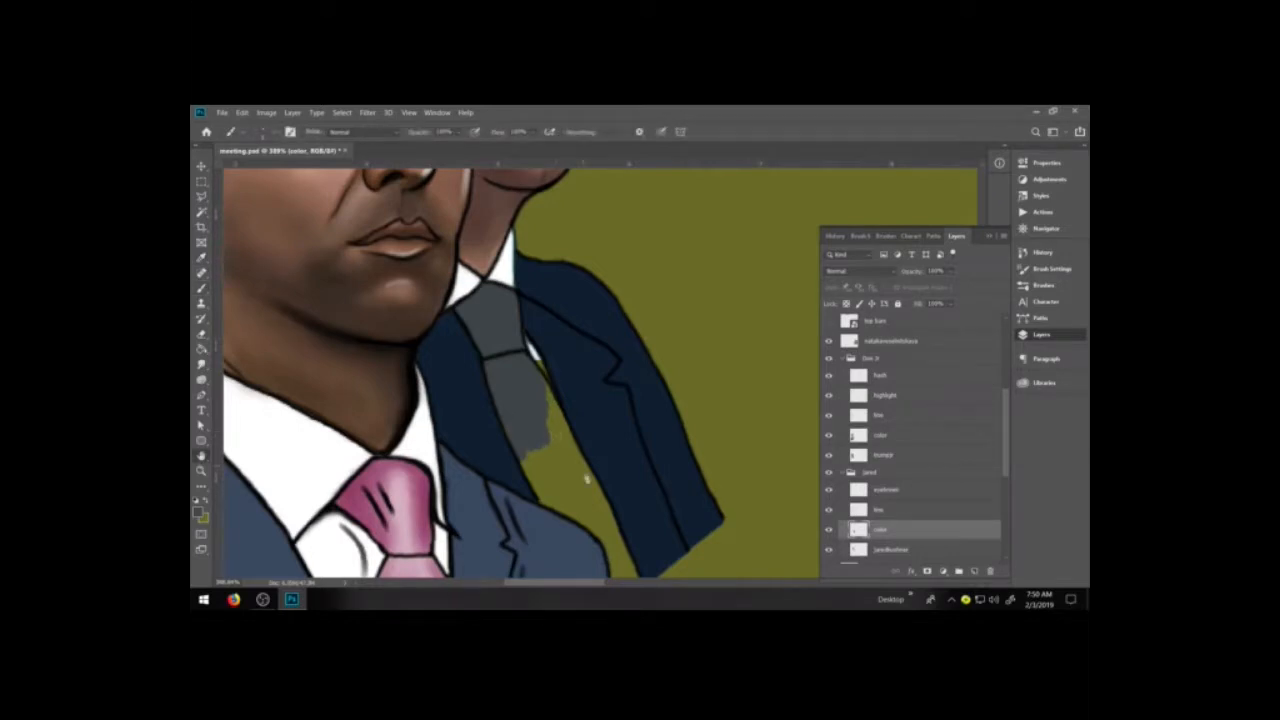
{"action": "scroll", "coordinate": [591, 398], "scroll_direction": "down", "scroll_amount": 2}
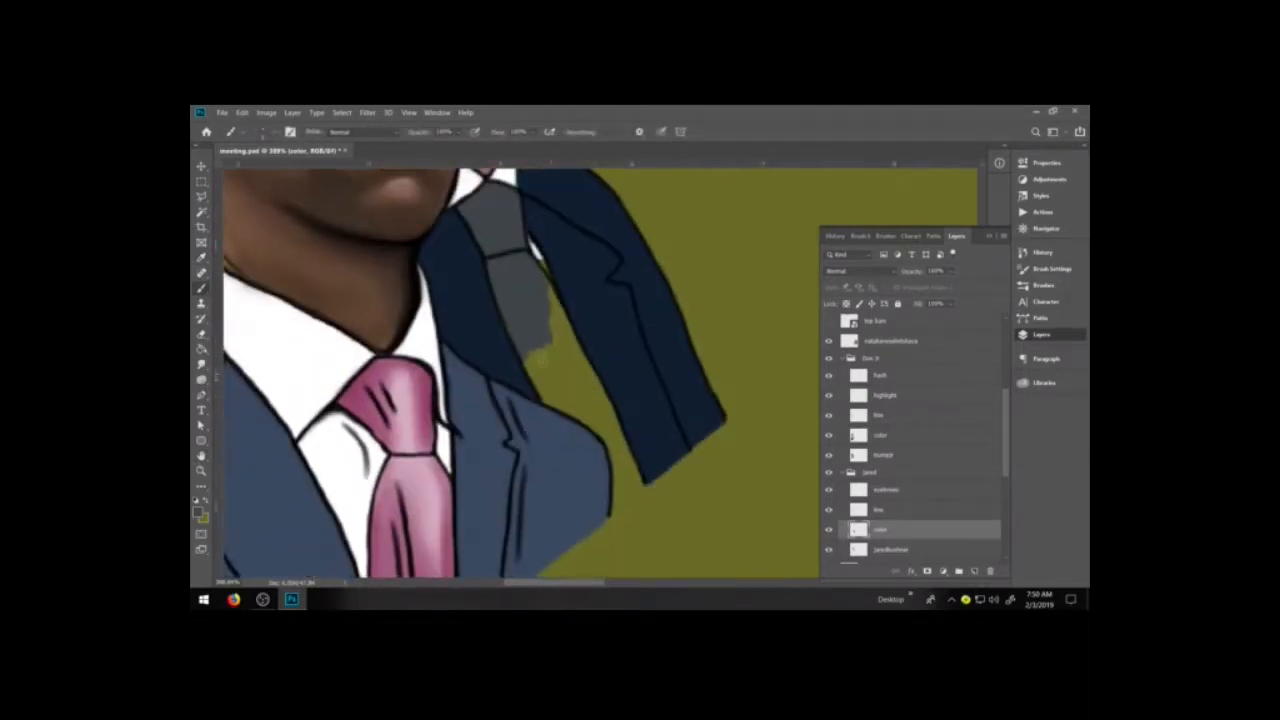
{"action": "mouse_move", "coordinate": [545, 350]}
{"action": "left_mouse_down"}
{"action": "mouse_move", "coordinate": [547, 395]}
{"action": "mouse_move", "coordinate": [565, 380]}
{"action": "mouse_move", "coordinate": [569, 390]}
{"action": "mouse_move", "coordinate": [563, 347]}
{"action": "mouse_move", "coordinate": [598, 396]}
{"action": "left_mouse_up"}
{"action": "mouse_move", "coordinate": [562, 330]}
{"action": "left_mouse_down"}
{"action": "mouse_move", "coordinate": [548, 298]}
{"action": "mouse_move", "coordinate": [555, 310]}
{"action": "left_mouse_up"}
{"action": "mouse_move", "coordinate": [576, 396]}
{"action": "left_mouse_down"}
{"action": "mouse_move", "coordinate": [602, 425]}
{"action": "mouse_move", "coordinate": [606, 401]}
{"action": "mouse_move", "coordinate": [610, 419]}
{"action": "mouse_move", "coordinate": [590, 372]}
{"action": "mouse_move", "coordinate": [618, 484]}
{"action": "mouse_move", "coordinate": [618, 469]}
{"action": "mouse_move", "coordinate": [617, 484]}
{"action": "mouse_move", "coordinate": [615, 459]}
{"action": "mouse_move", "coordinate": [612, 507]}
{"action": "mouse_move", "coordinate": [630, 446]}
{"action": "left_mouse_up"}
- Paint the shirt sliver beside the rear man's tie white and touch up the tie's edge with its sampled gray
{"action": "key", "text": "space"}
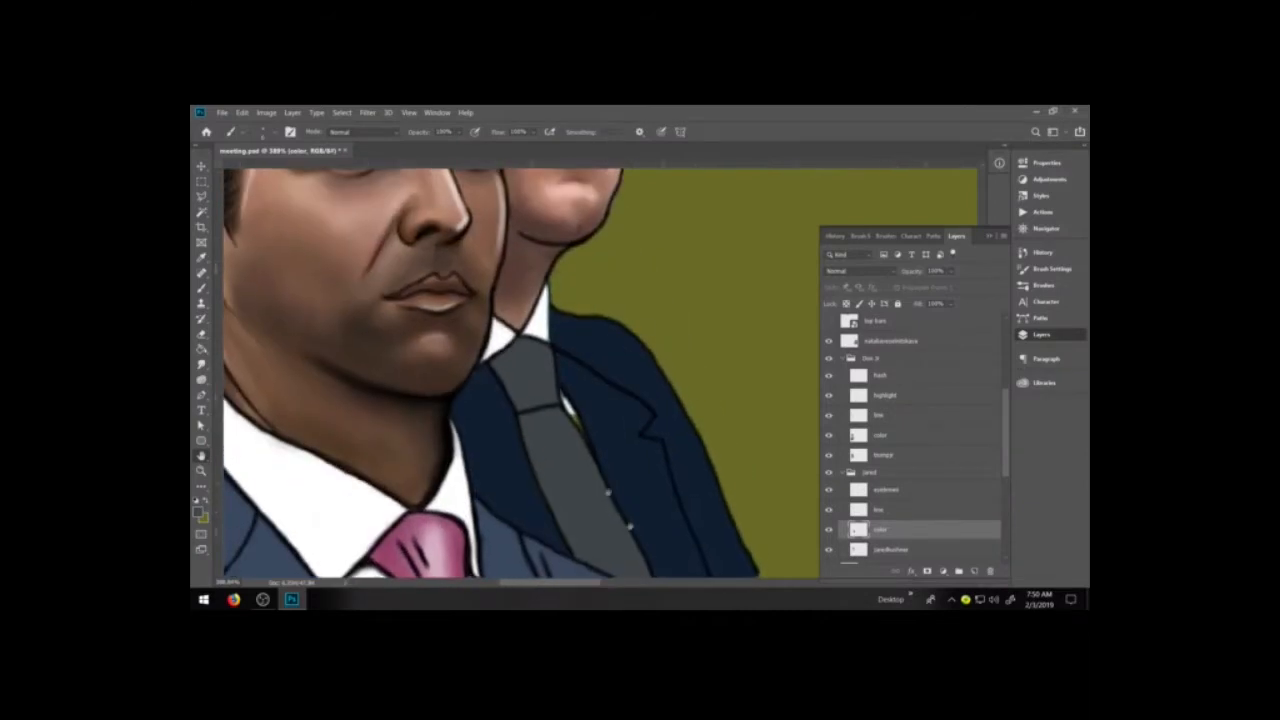
{"action": "key", "text": "d"}
{"action": "key", "text": "x"}
{"action": "key", "text": "b"}
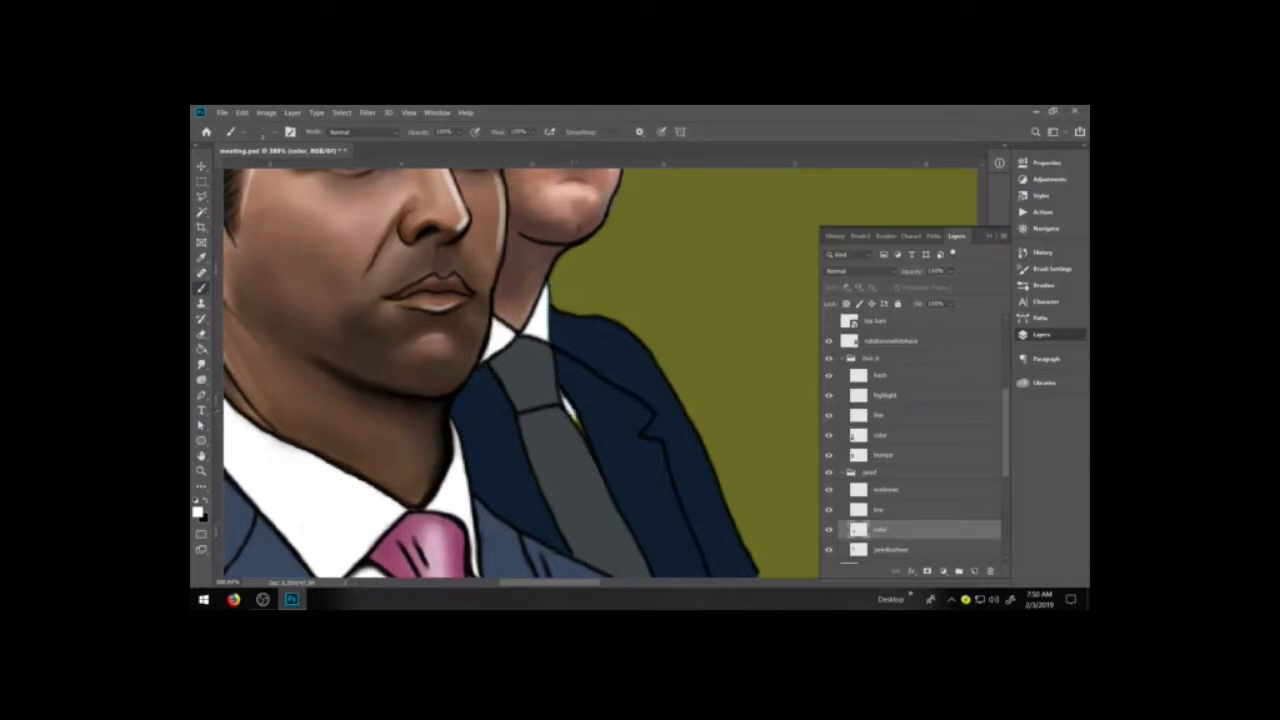
{"action": "left_click_drag", "start_coordinate": [572, 417], "coordinate": [585, 441]}
{"action": "left_click", "coordinate": [583, 489], "text": "alt"}
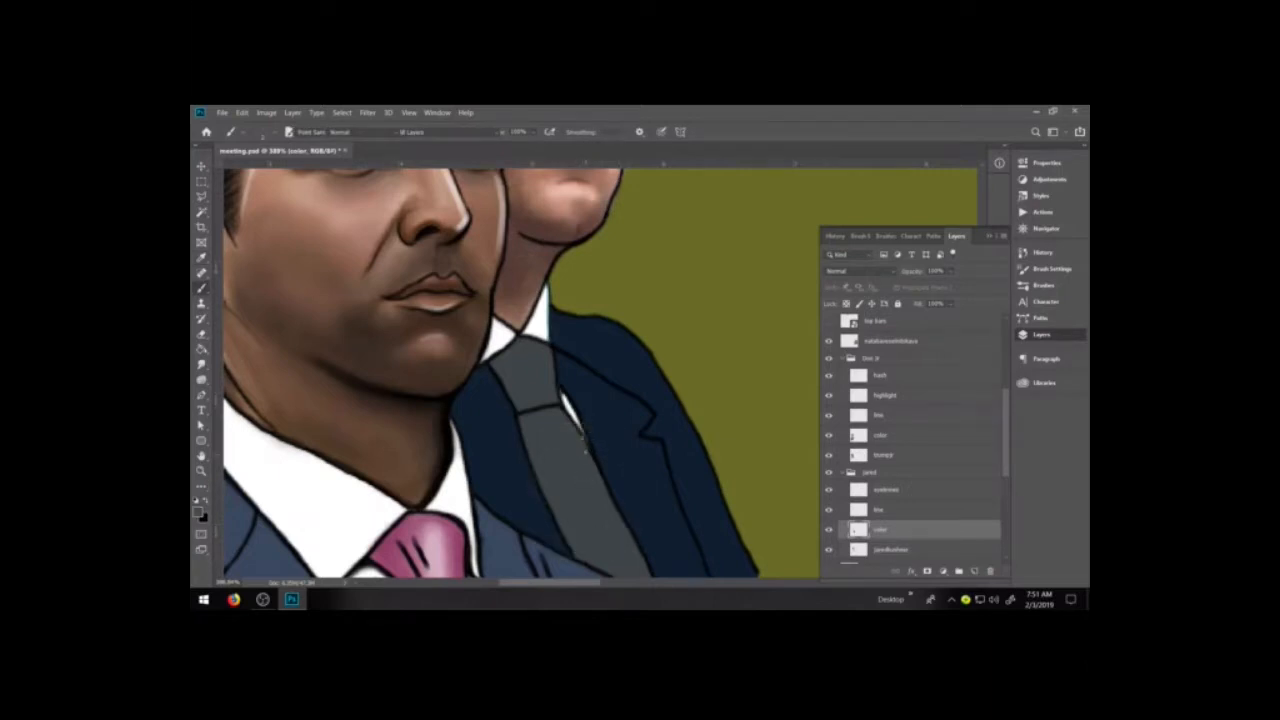
{"action": "left_click_drag", "start_coordinate": [586, 451], "coordinate": [604, 547]}
- Choose the 9 px soft brush and darken the gray sampled from the rear man's tie to HSB 200, 28, 19
{"action": "key", "text": "space"}
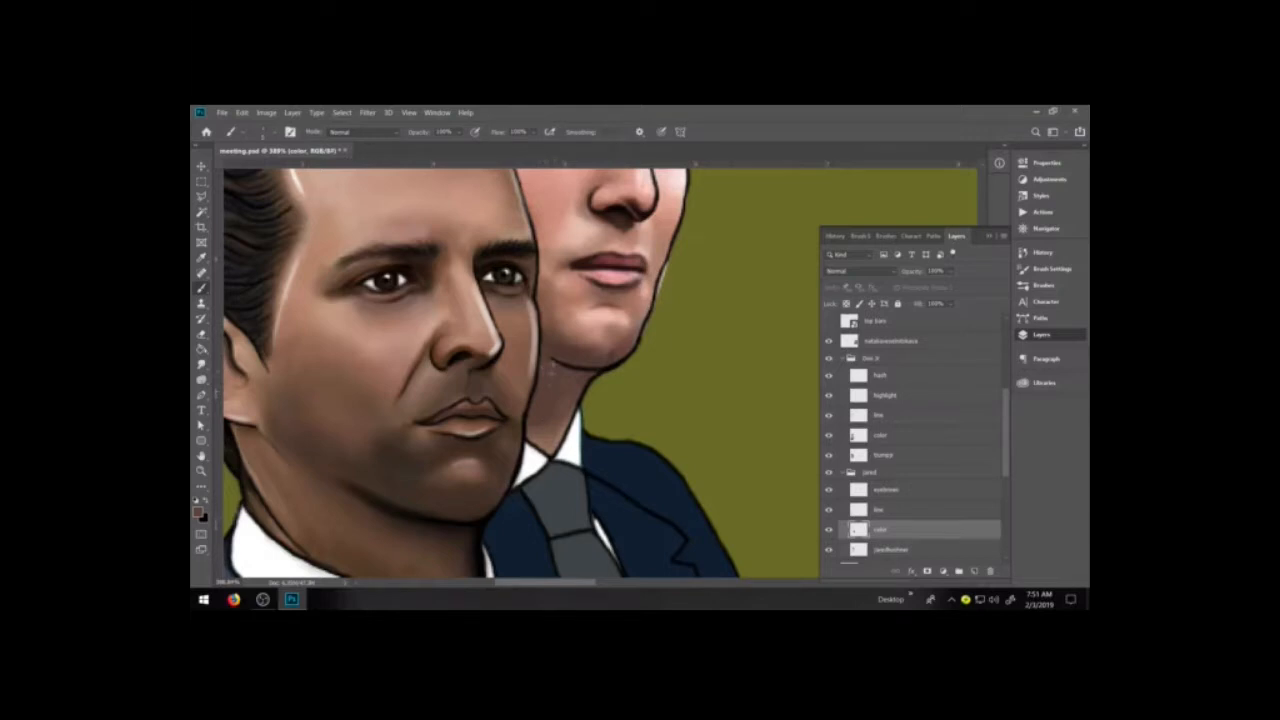
{"action": "left_click", "coordinate": [1043, 285]}
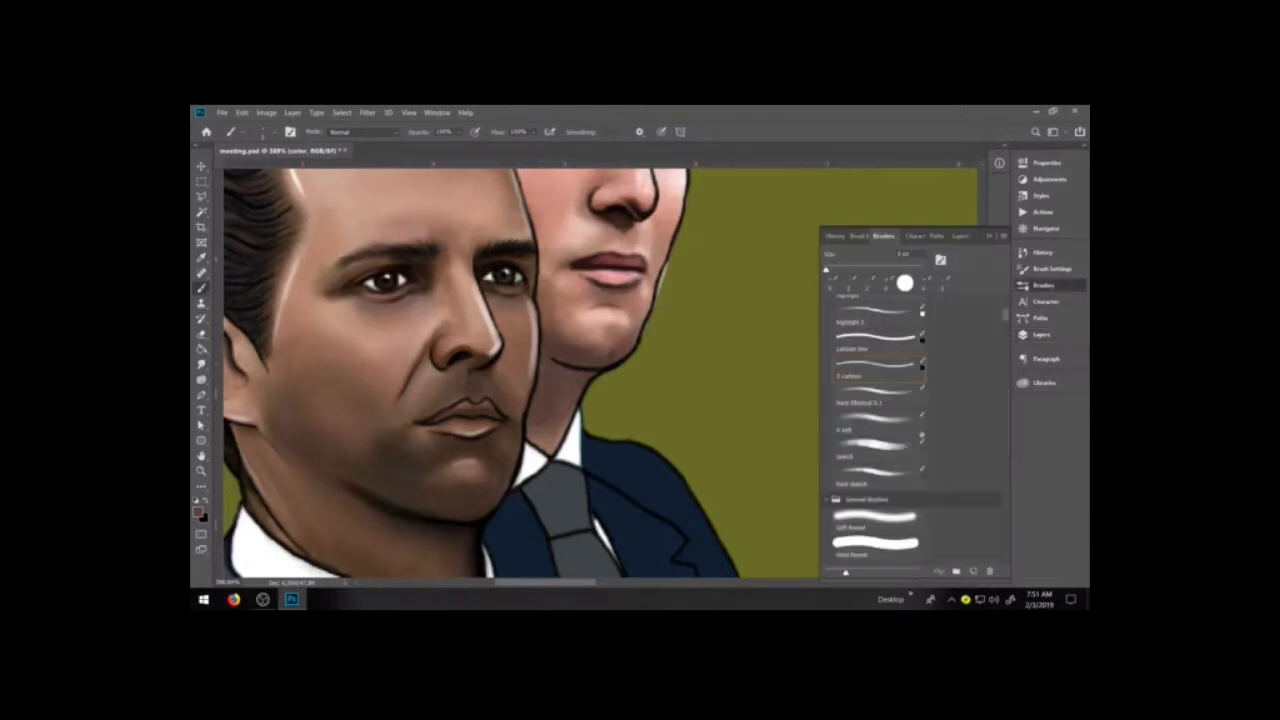
{"action": "left_click", "coordinate": [864, 423]}
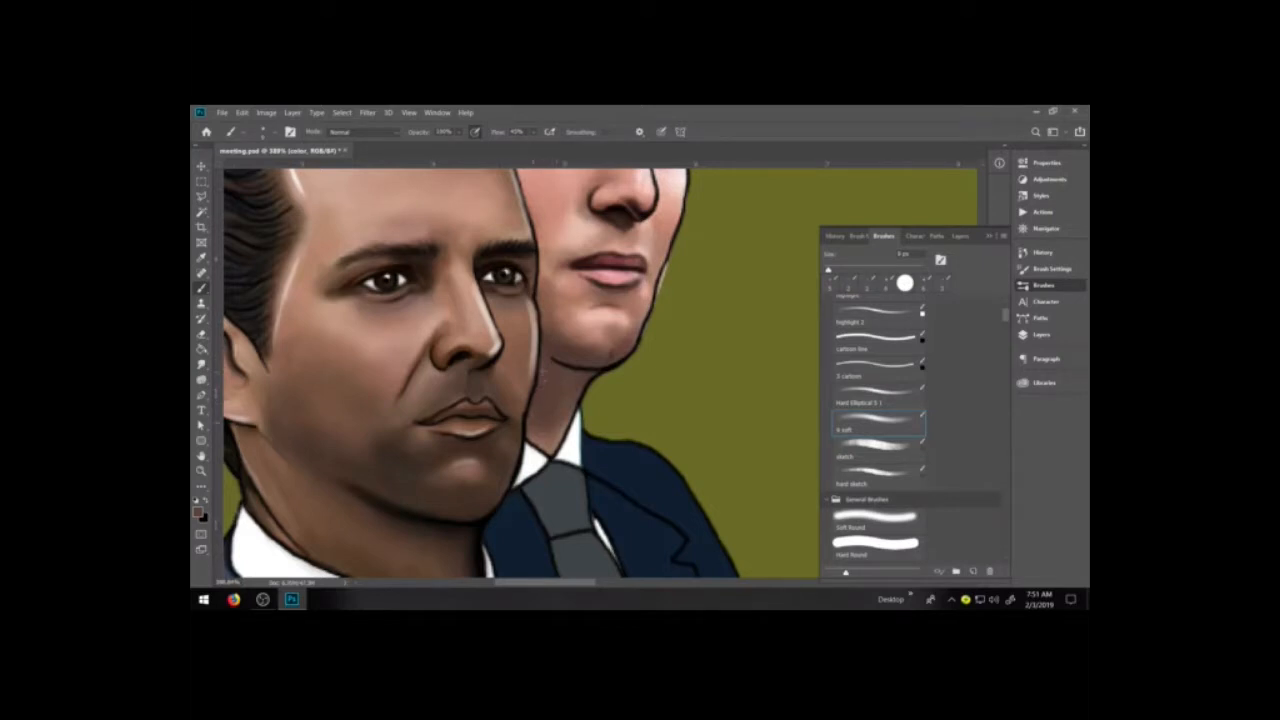
{"action": "left_click_drag", "start_coordinate": [585, 434], "coordinate": [601, 346]}
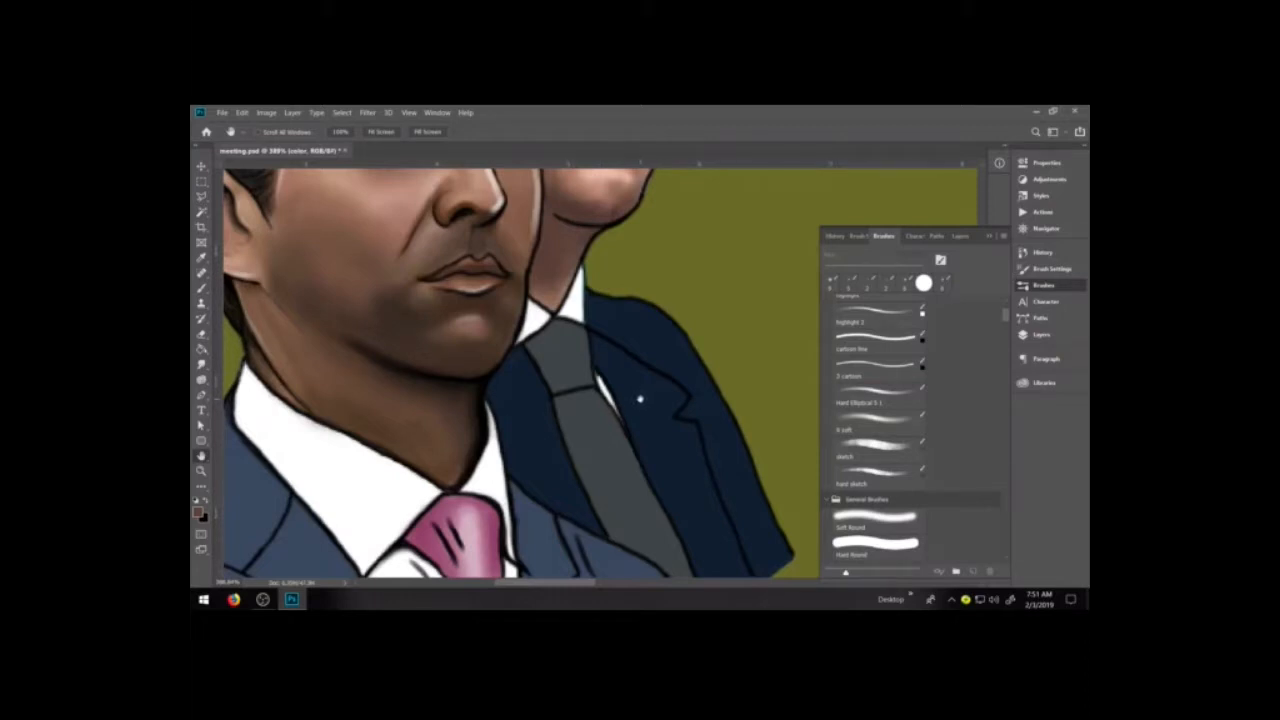
{"action": "key", "text": "i"}
{"action": "left_click", "coordinate": [589, 428]}
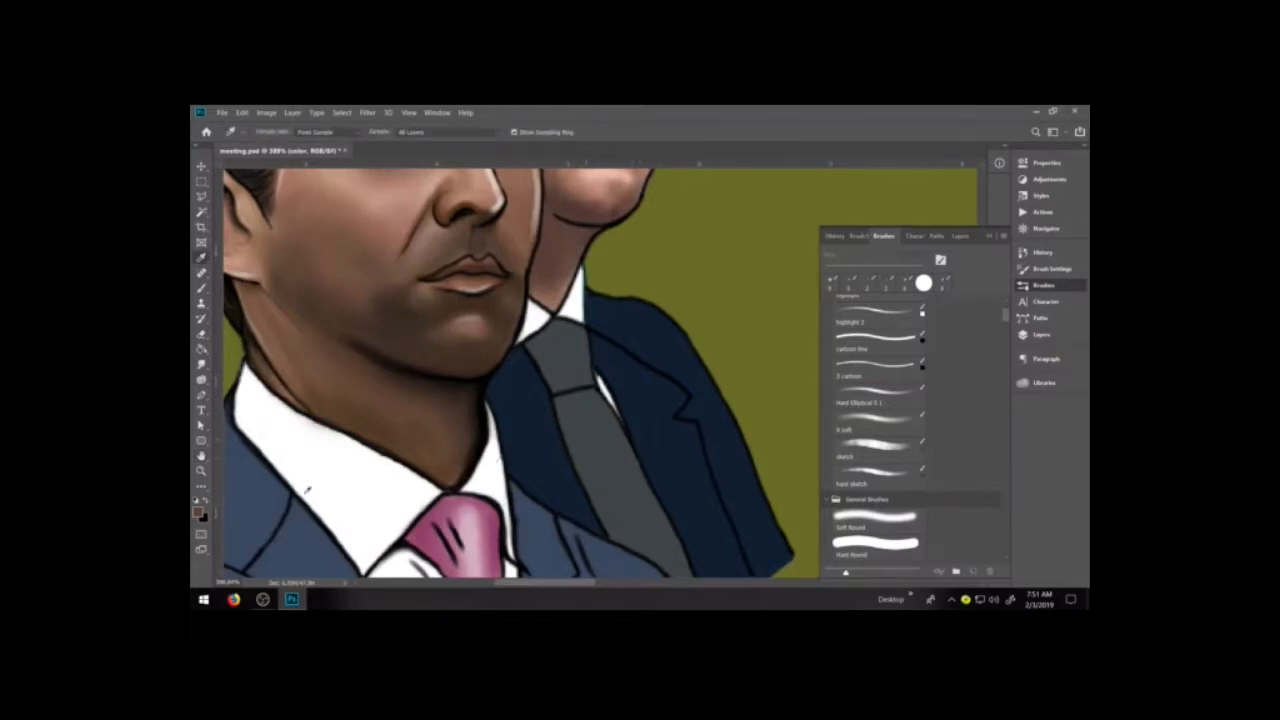
{"action": "left_click", "coordinate": [198, 512]}
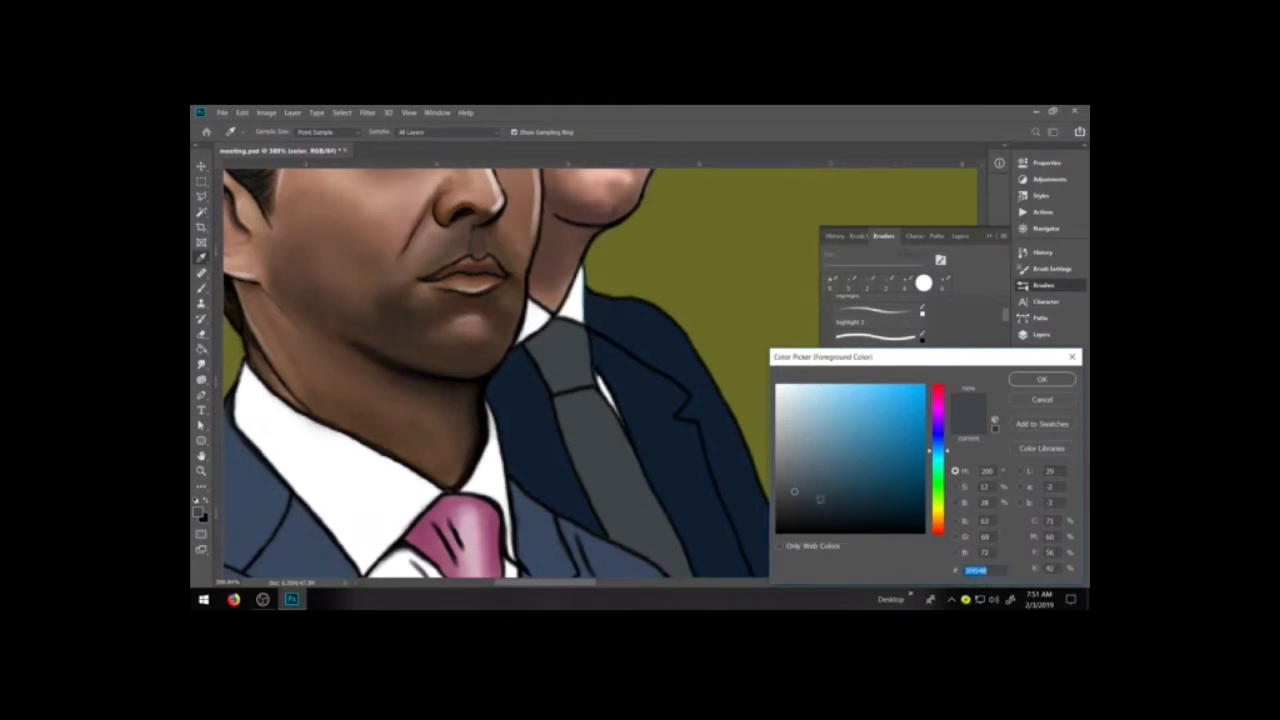
{"action": "left_click", "coordinate": [818, 504]}
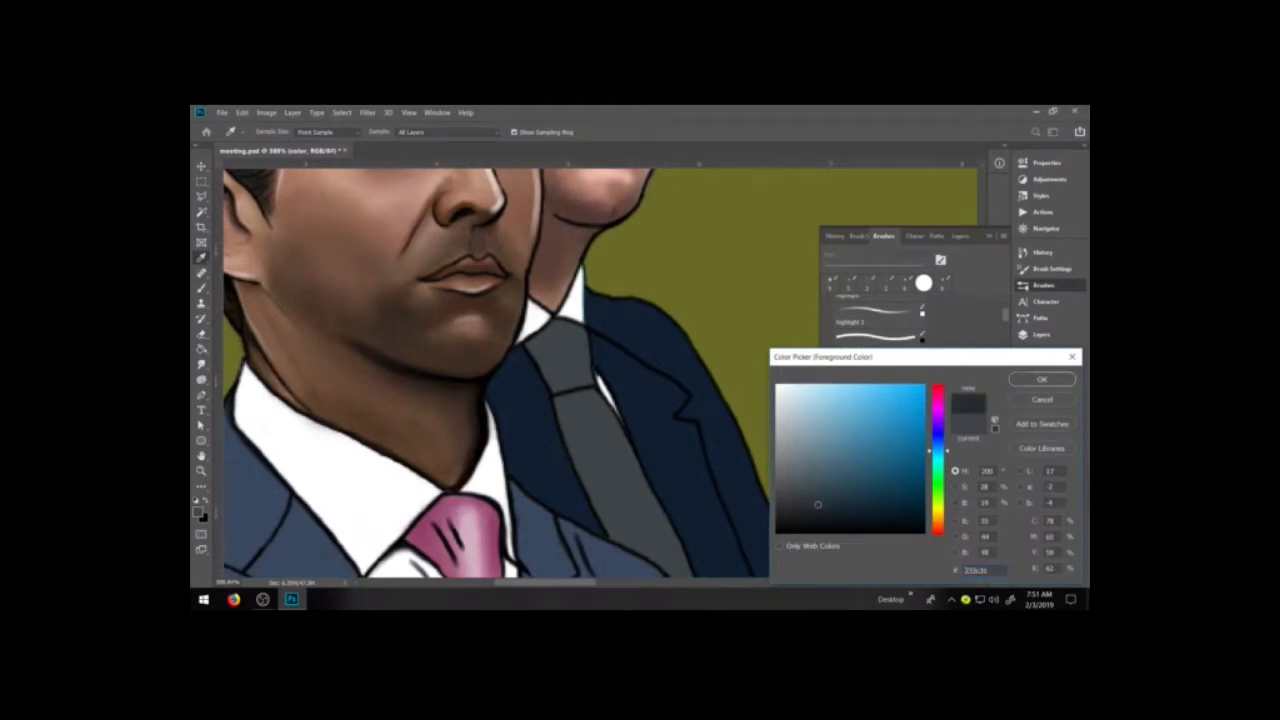
{"action": "key", "text": "Return"}
- Shade the rear man's tie knot and the length of the tie below it with the soft dark gray brush
{"action": "key", "text": "b"}
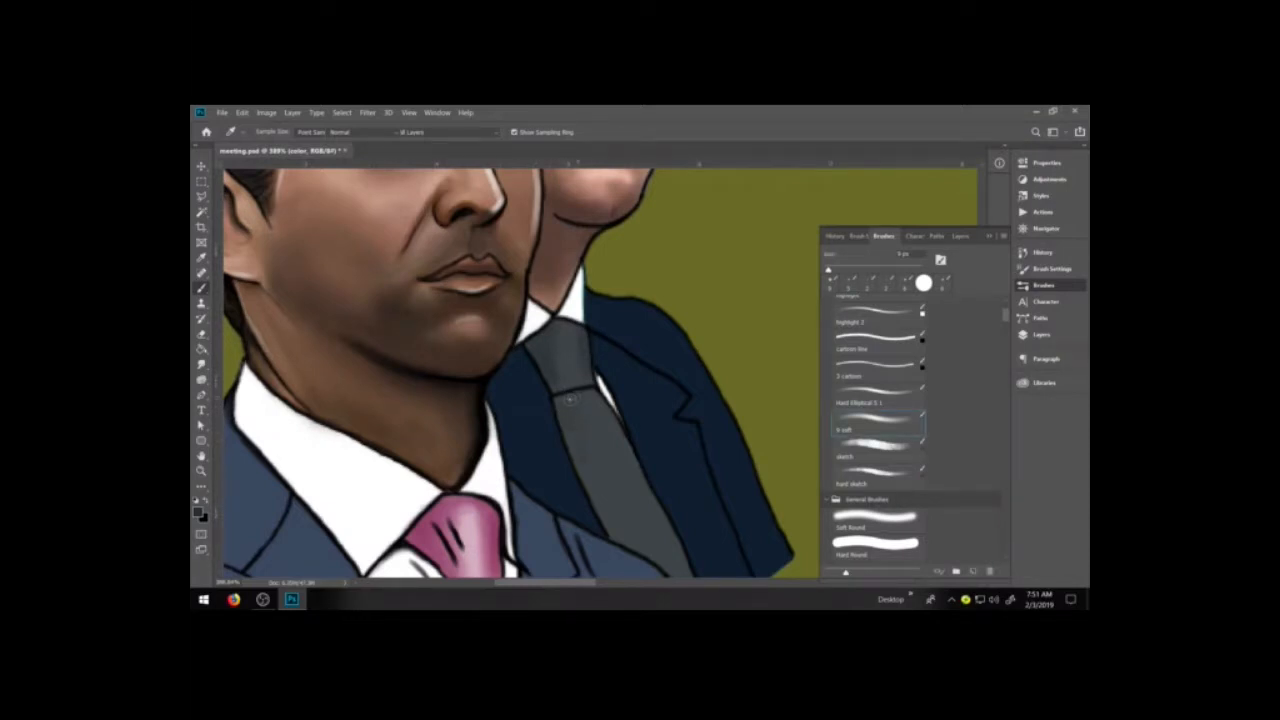
{"action": "key", "text": "b"}
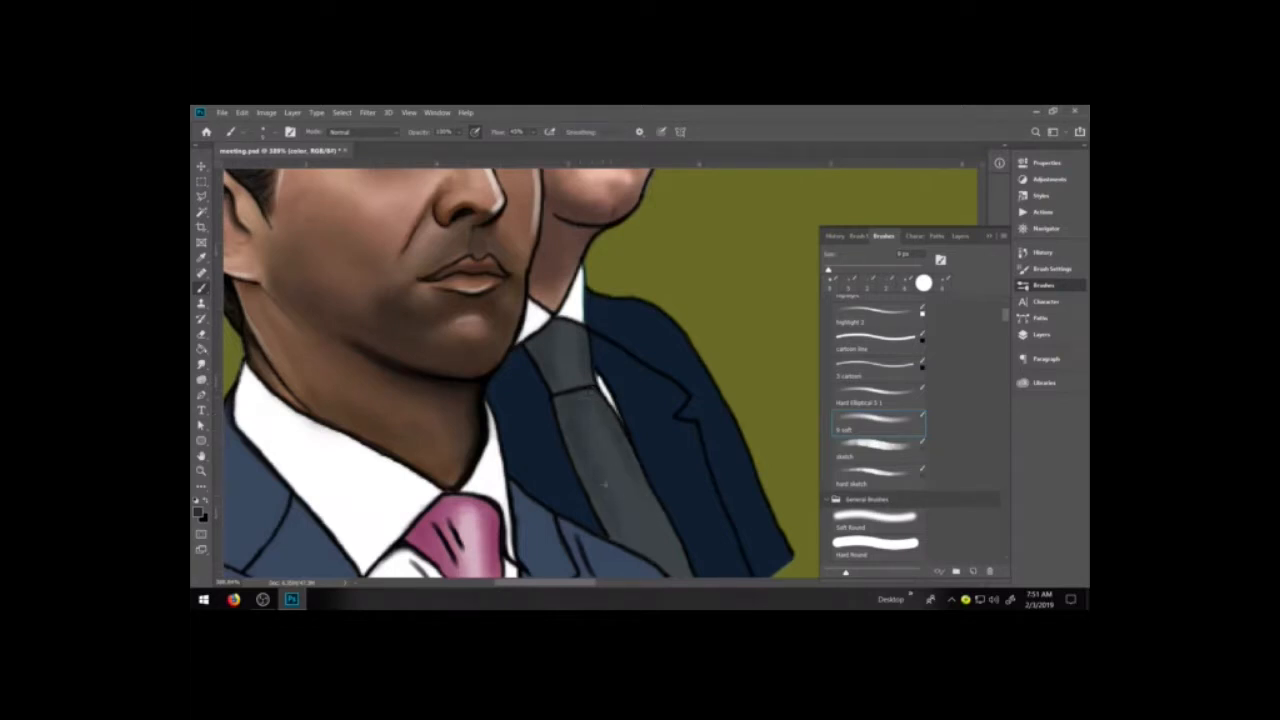
{"action": "left_click_drag", "start_coordinate": [656, 519], "coordinate": [629, 453]}
{"action": "key", "text": "b"}
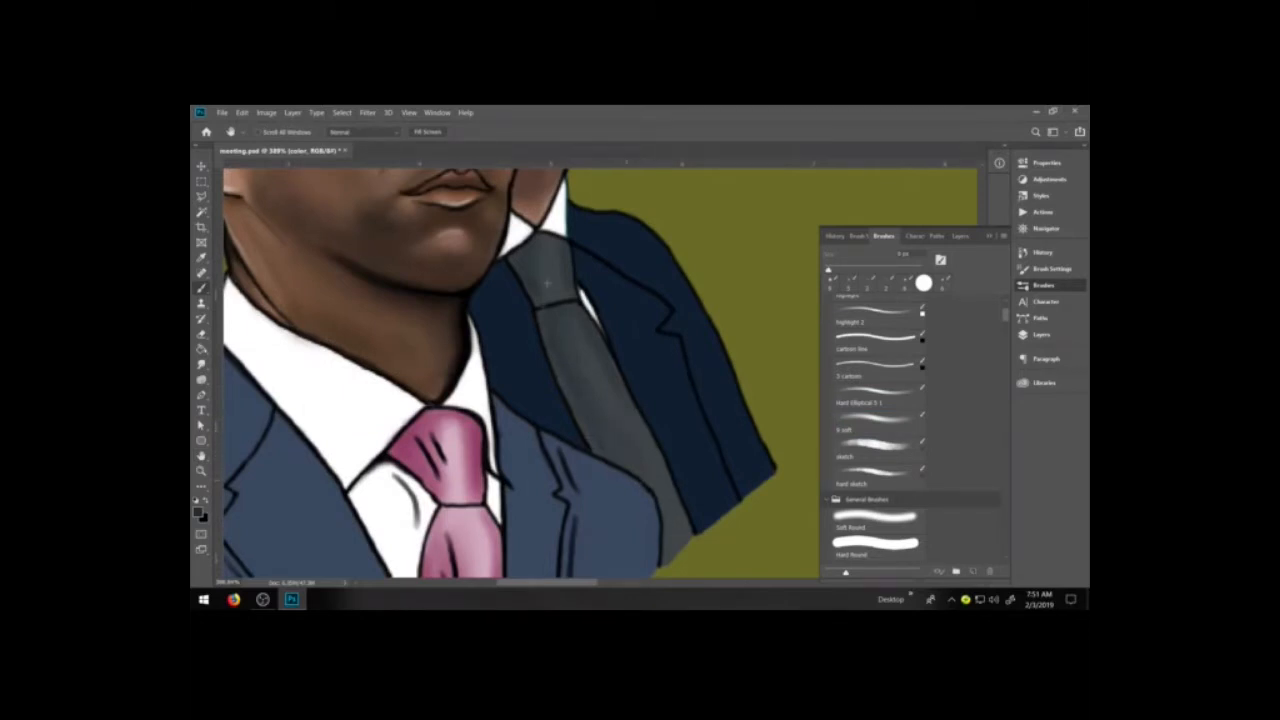
{"action": "key", "text": "b"}
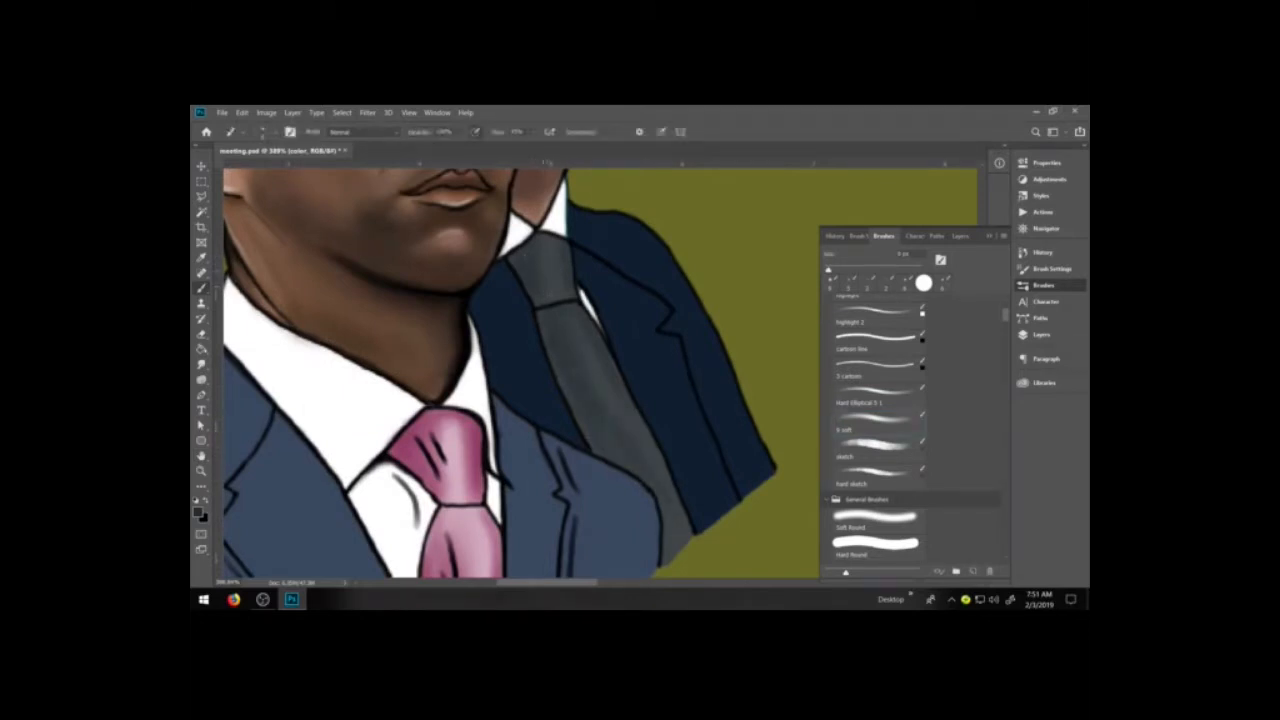
- On the front man's color layer, add soft near-black shading along the jacket lapel between the pink tie and the rear man
{"action": "key", "text": "n"}
{"action": "key", "text": "space"}
{"action": "mouse_move", "coordinate": [600, 457]}
{"action": "left_mouse_down"}
{"action": "mouse_move", "coordinate": [643, 423]}
{"action": "mouse_move", "coordinate": [663, 371]}
{"action": "left_mouse_up"}
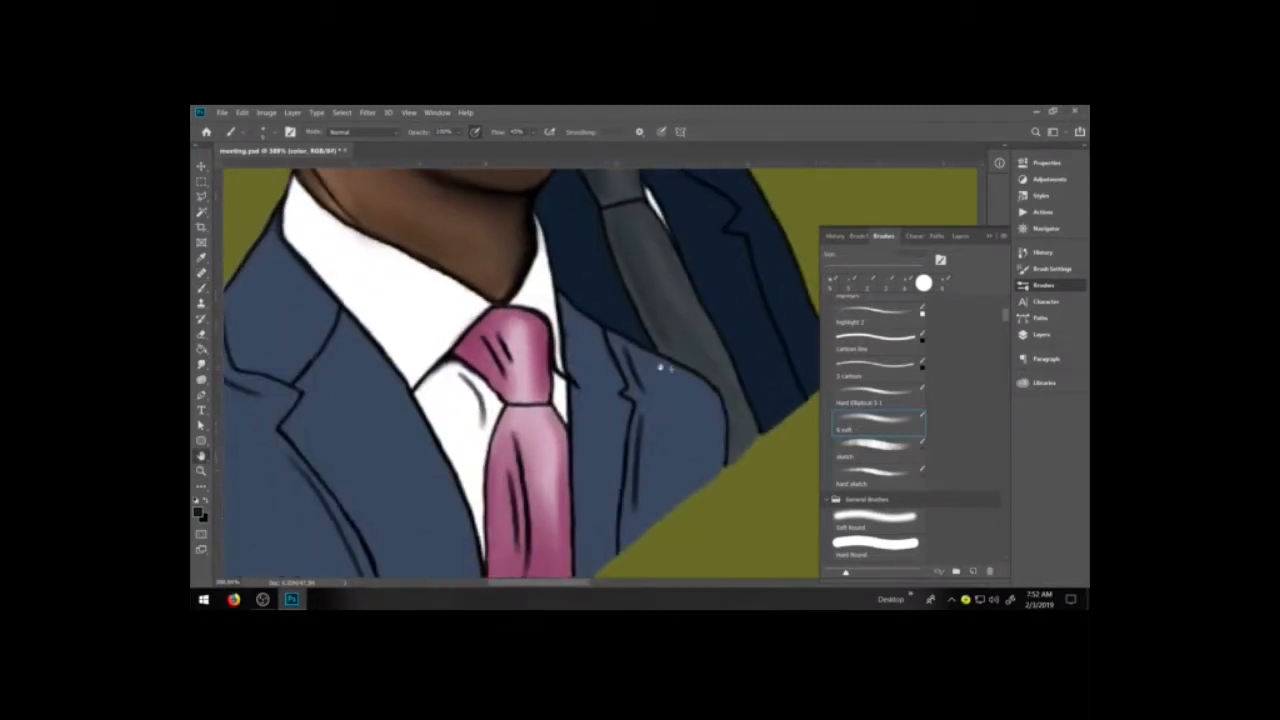
{"action": "left_click", "coordinate": [1042, 335]}
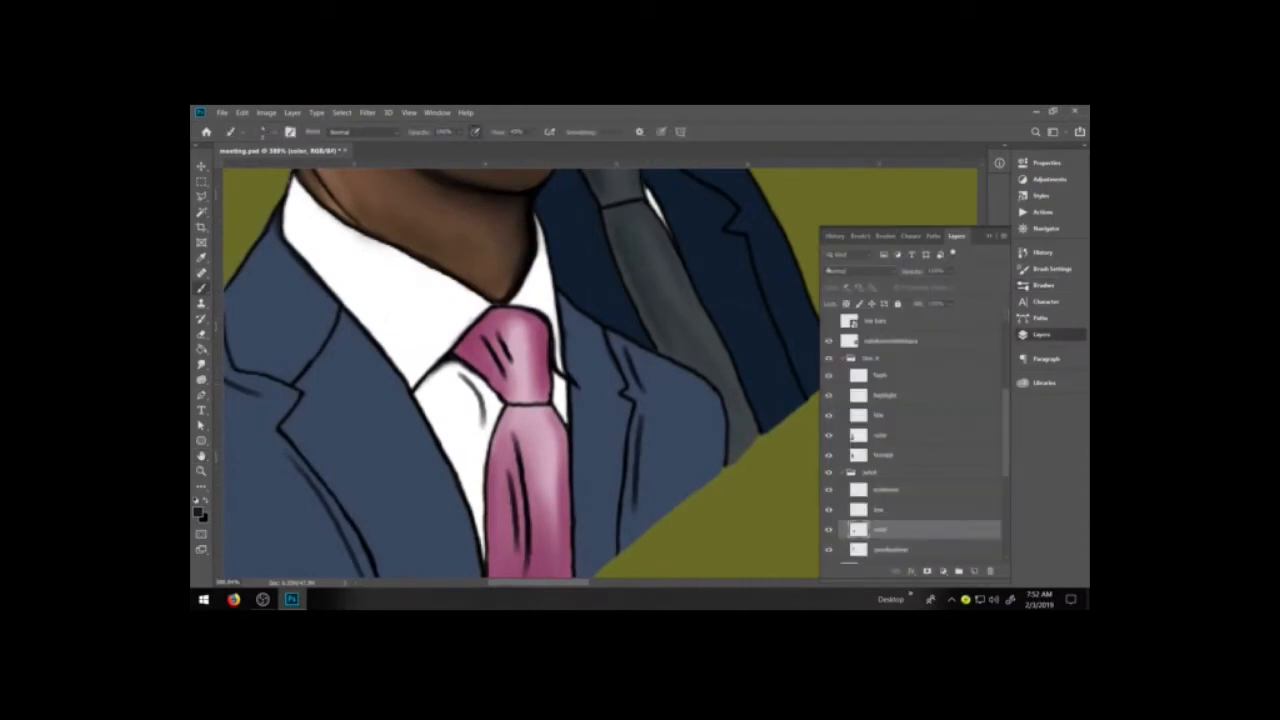
{"action": "left_click", "coordinate": [893, 437]}
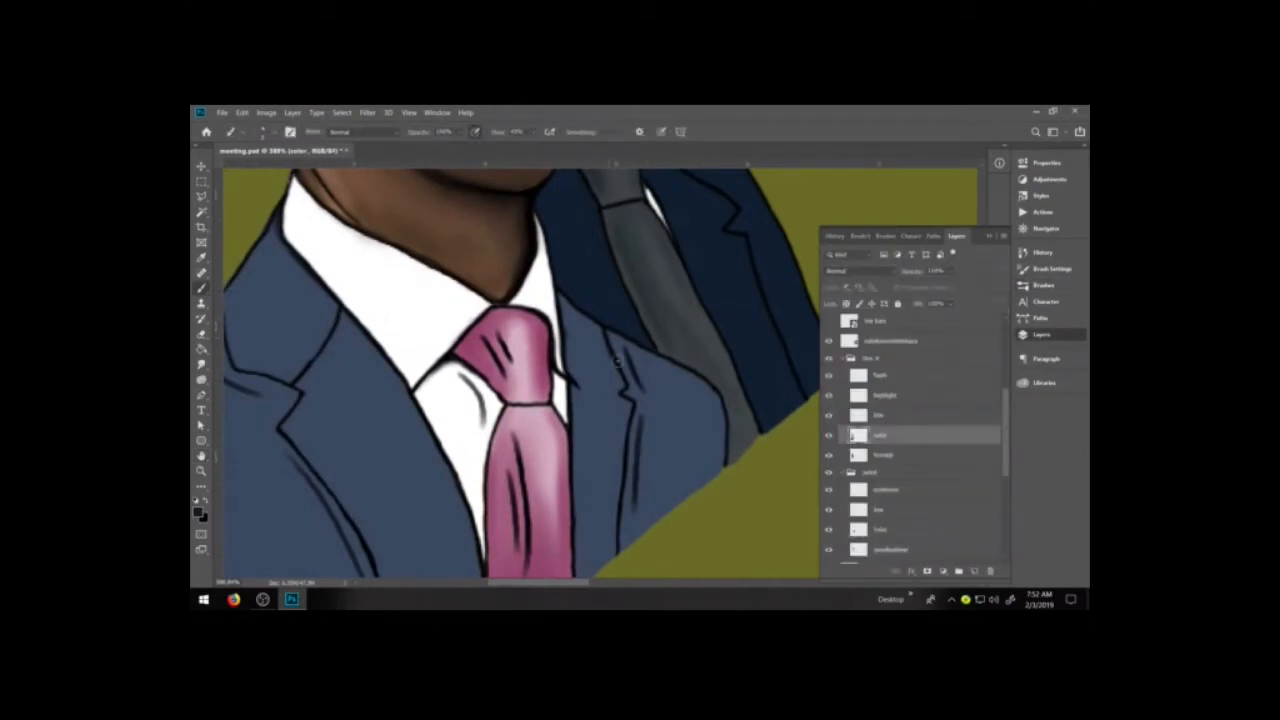
{"action": "mouse_move", "coordinate": [614, 353]}
{"action": "left_mouse_down"}
{"action": "mouse_move", "coordinate": [633, 455]}
{"action": "mouse_move", "coordinate": [621, 532]}
{"action": "left_mouse_up"}
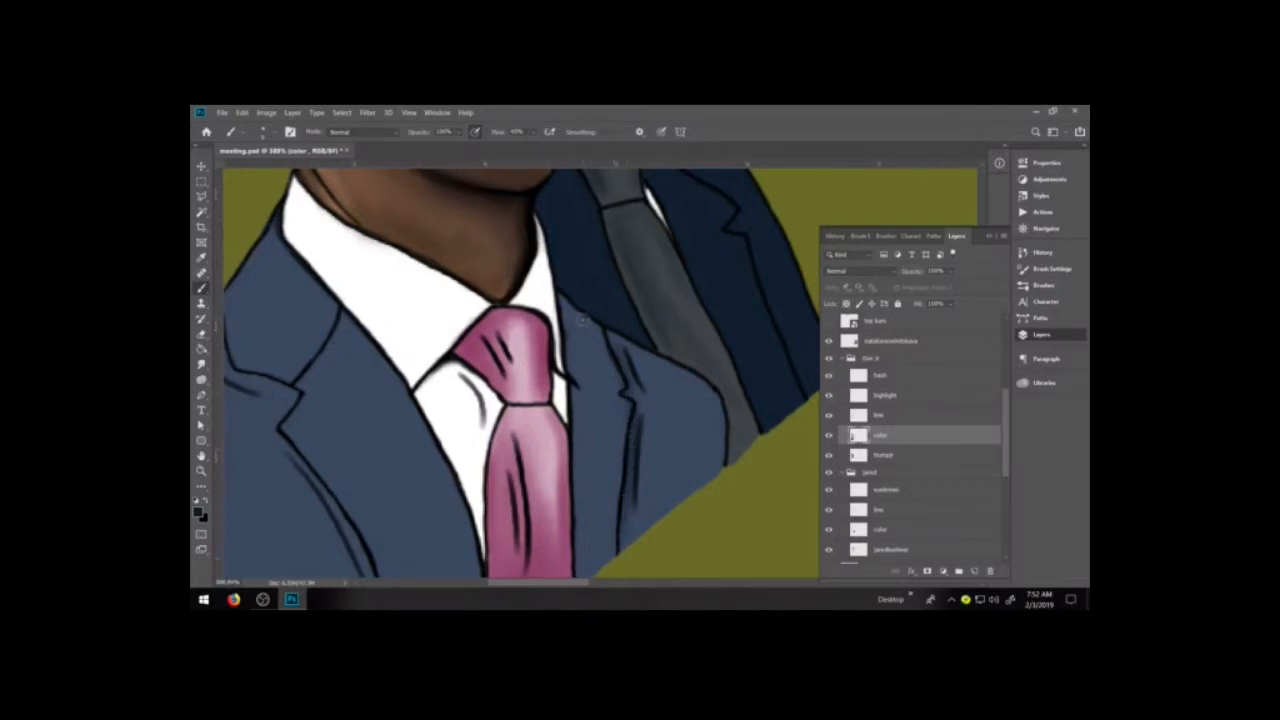
{"action": "mouse_move", "coordinate": [562, 313]}
{"action": "left_mouse_down"}
{"action": "mouse_move", "coordinate": [581, 374]}
{"action": "mouse_move", "coordinate": [578, 546]}
{"action": "left_mouse_up"}
{"action": "left_click_drag", "start_coordinate": [575, 392], "coordinate": [578, 545]}
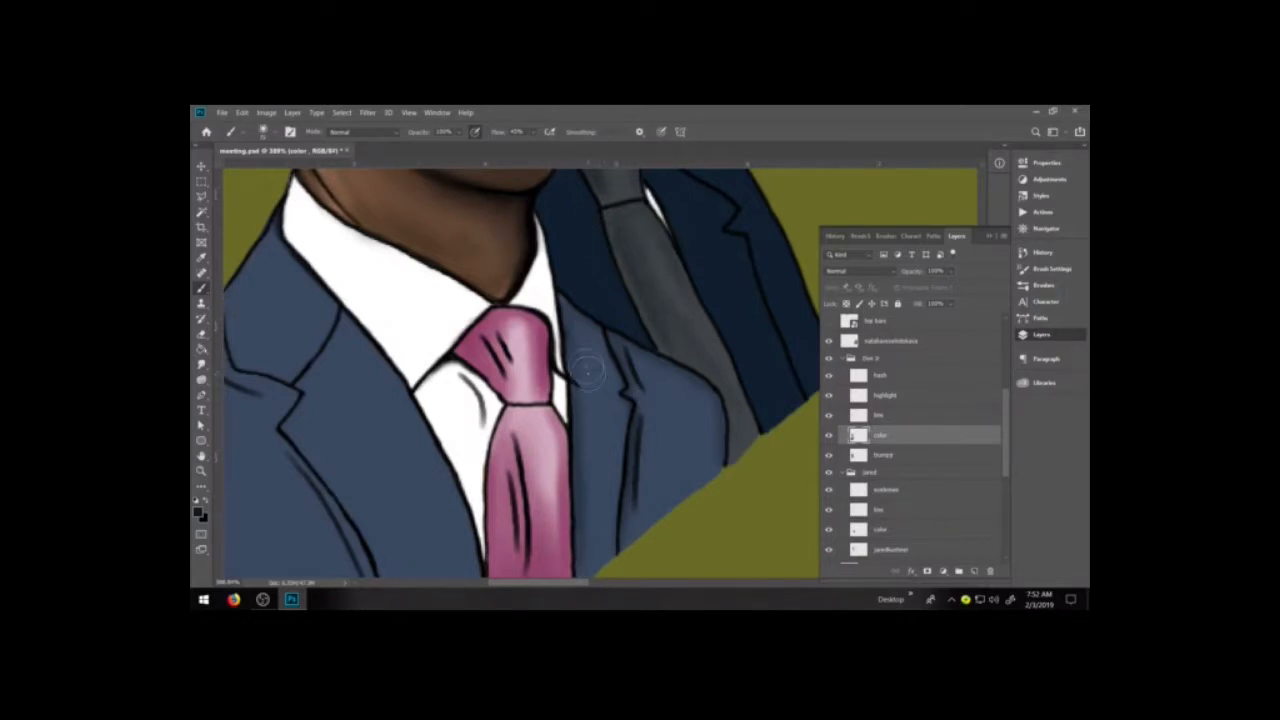
- Redo the lapel shading beside the pink tie with a larger soft brush and shade the adjoining shoulder of the jacket
{"action": "left_click_drag", "start_coordinate": [589, 380], "coordinate": [588, 470]}
{"action": "key", "text": "ctrl+z"}
{"action": "left_click_drag", "start_coordinate": [579, 330], "coordinate": [592, 466]}
{"action": "left_click_drag", "start_coordinate": [643, 378], "coordinate": [635, 494]}
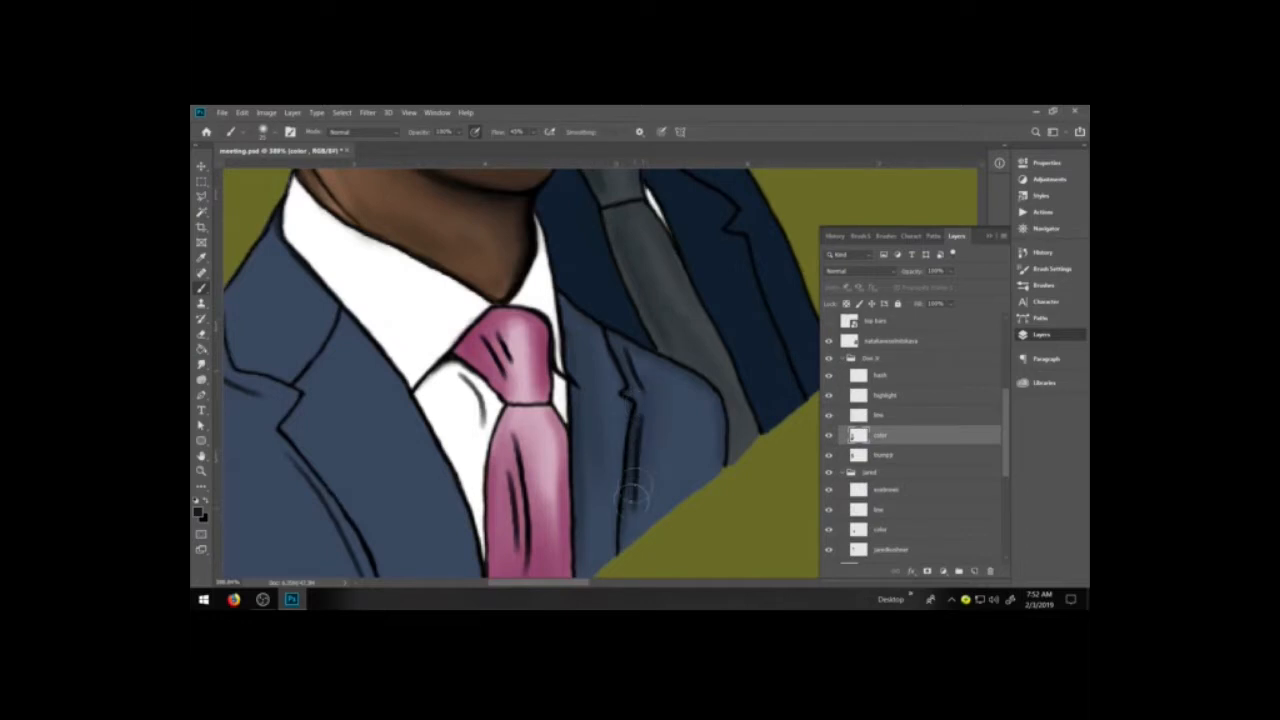
- Shade the collar, lapel folds and chest on the other half of the front man's jacket with the soft near-black brush
{"action": "left_click_drag", "start_coordinate": [518, 449], "coordinate": [682, 404]}
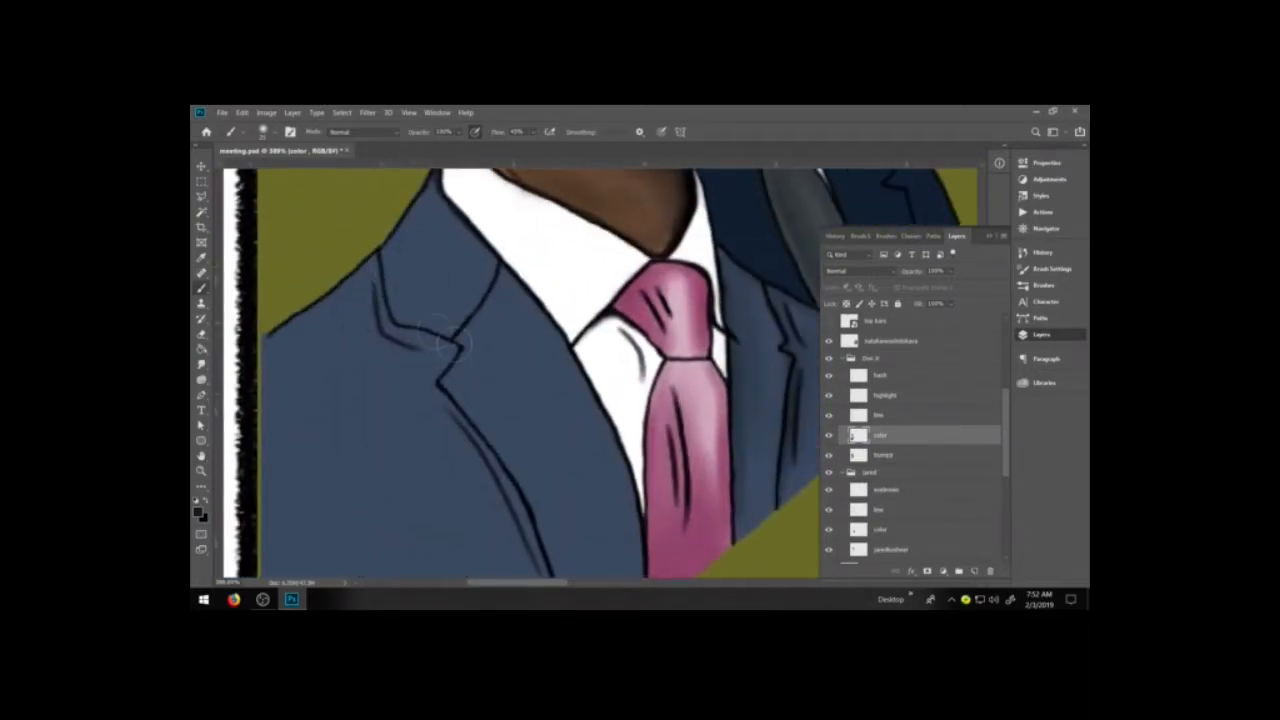
{"action": "left_click_drag", "start_coordinate": [392, 286], "coordinate": [455, 338]}
{"action": "left_click_drag", "start_coordinate": [476, 423], "coordinate": [536, 532]}
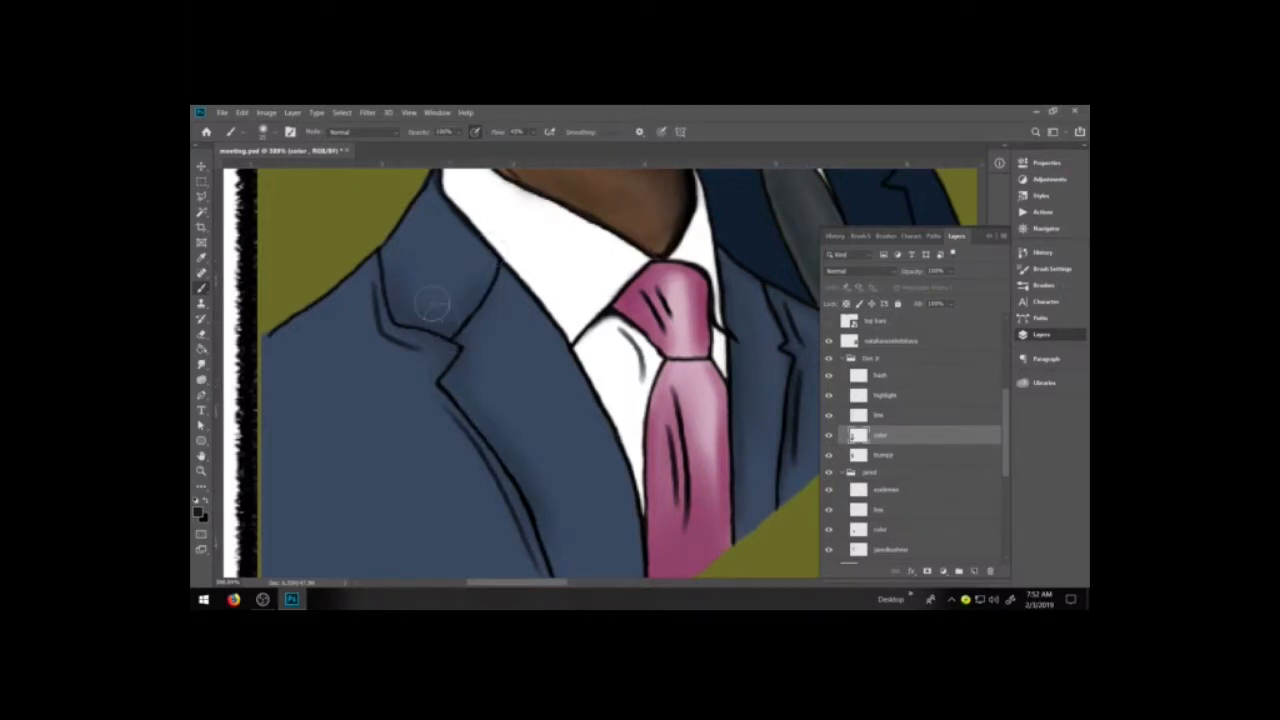
{"action": "left_click_drag", "start_coordinate": [438, 298], "coordinate": [432, 261]}
{"action": "left_click_drag", "start_coordinate": [512, 362], "coordinate": [589, 534]}
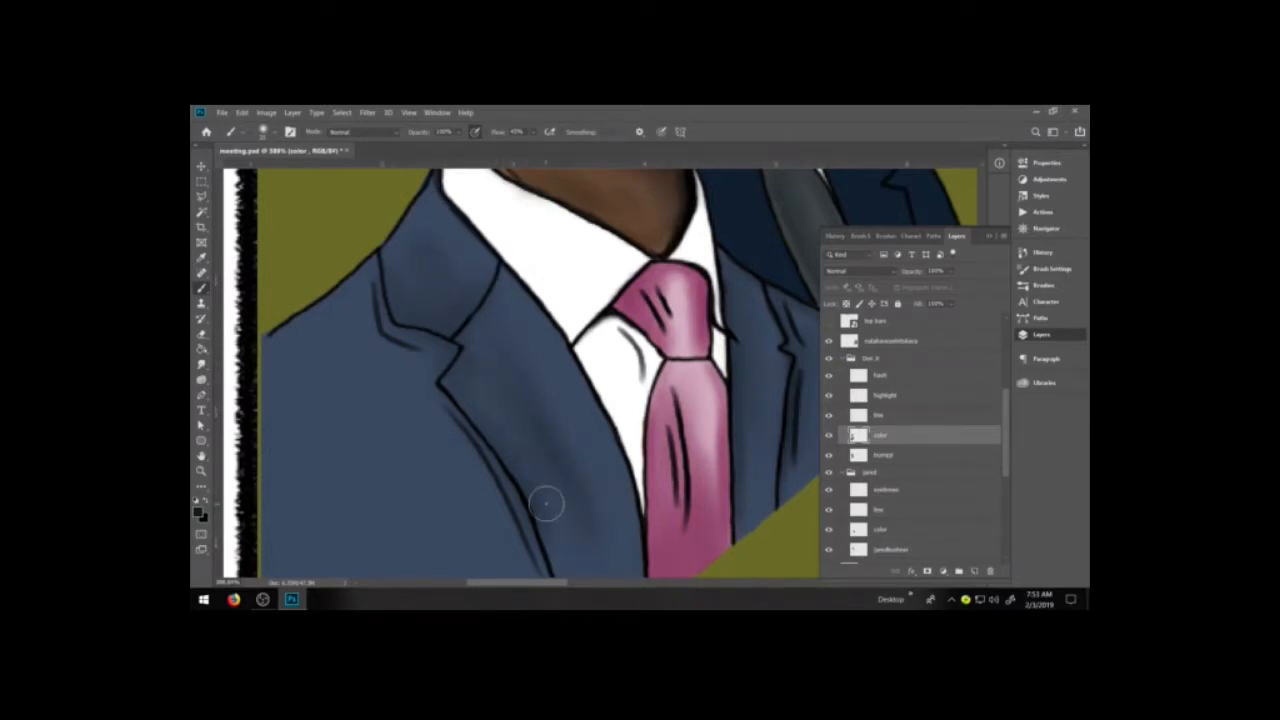
{"action": "key", "text": "ctrl+minus"}
{"action": "key", "text": "ctrl+minus"}
{"action": "key", "text": "ctrl+minus"}
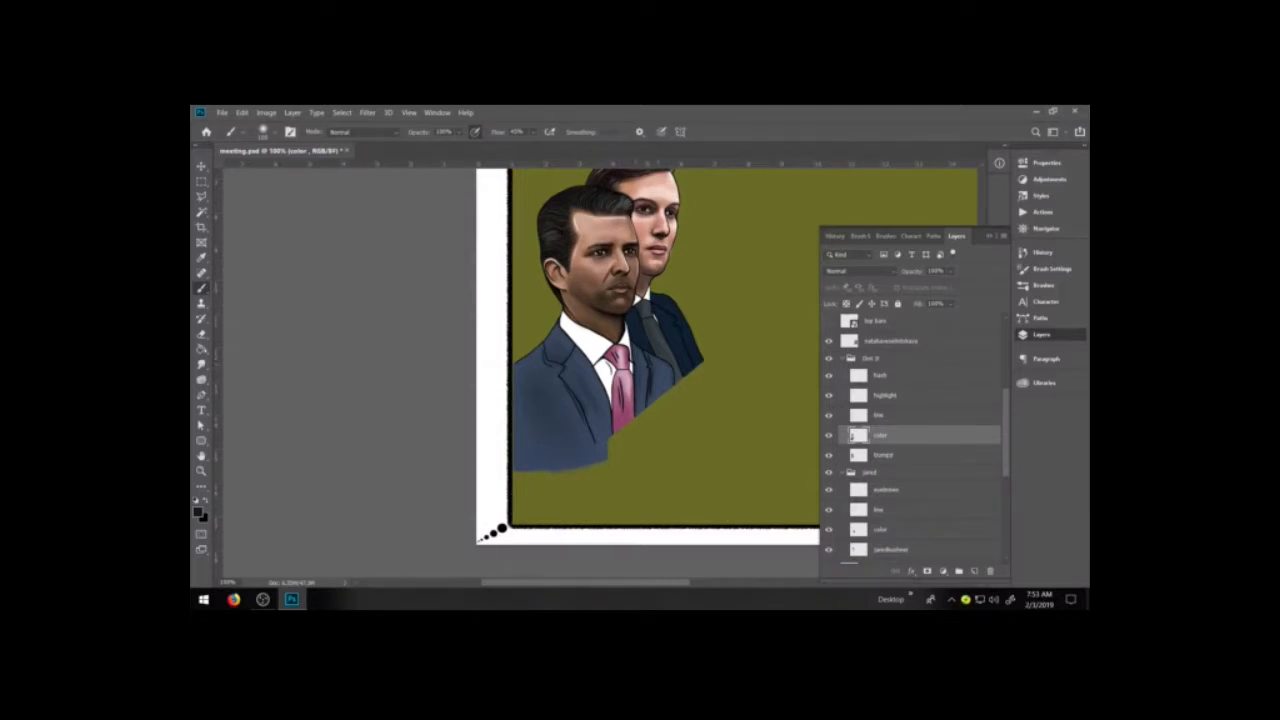
{"action": "key", "text": "z"}
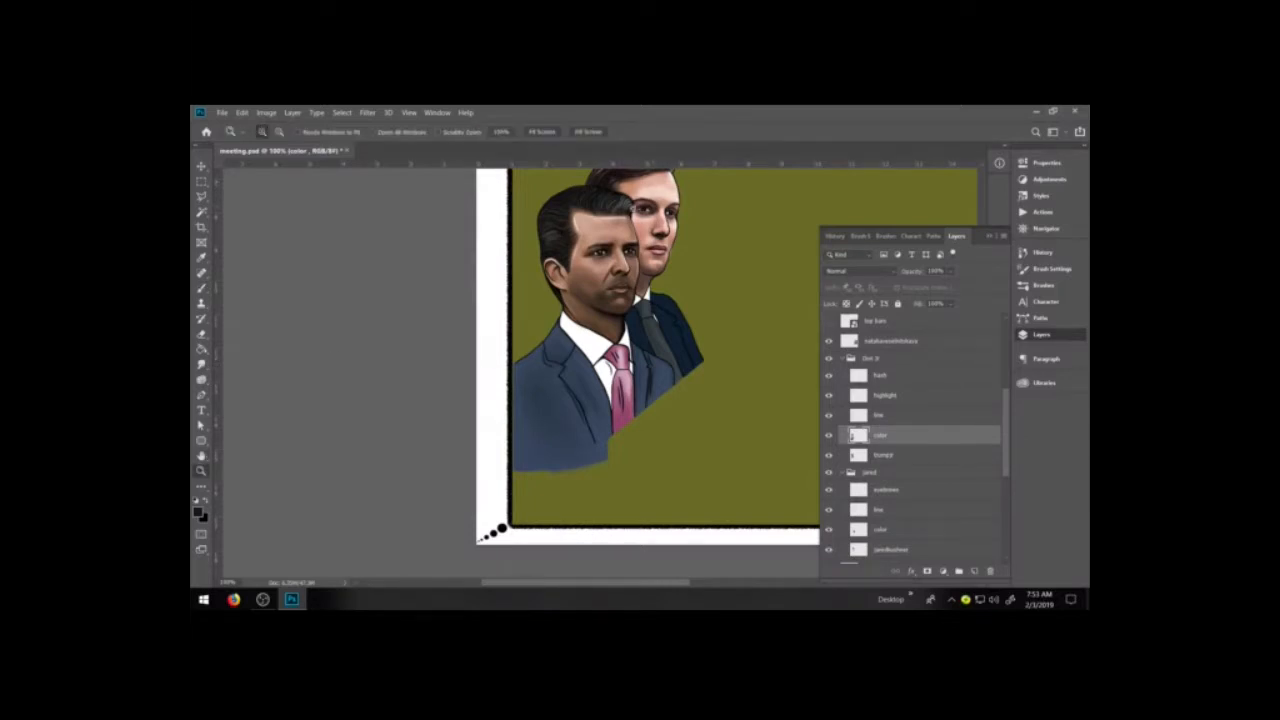
{"action": "left_click_drag", "start_coordinate": [634, 208], "coordinate": [728, 323]}
{"action": "key", "text": "b"}
{"action": "left_click", "coordinate": [900, 549]}
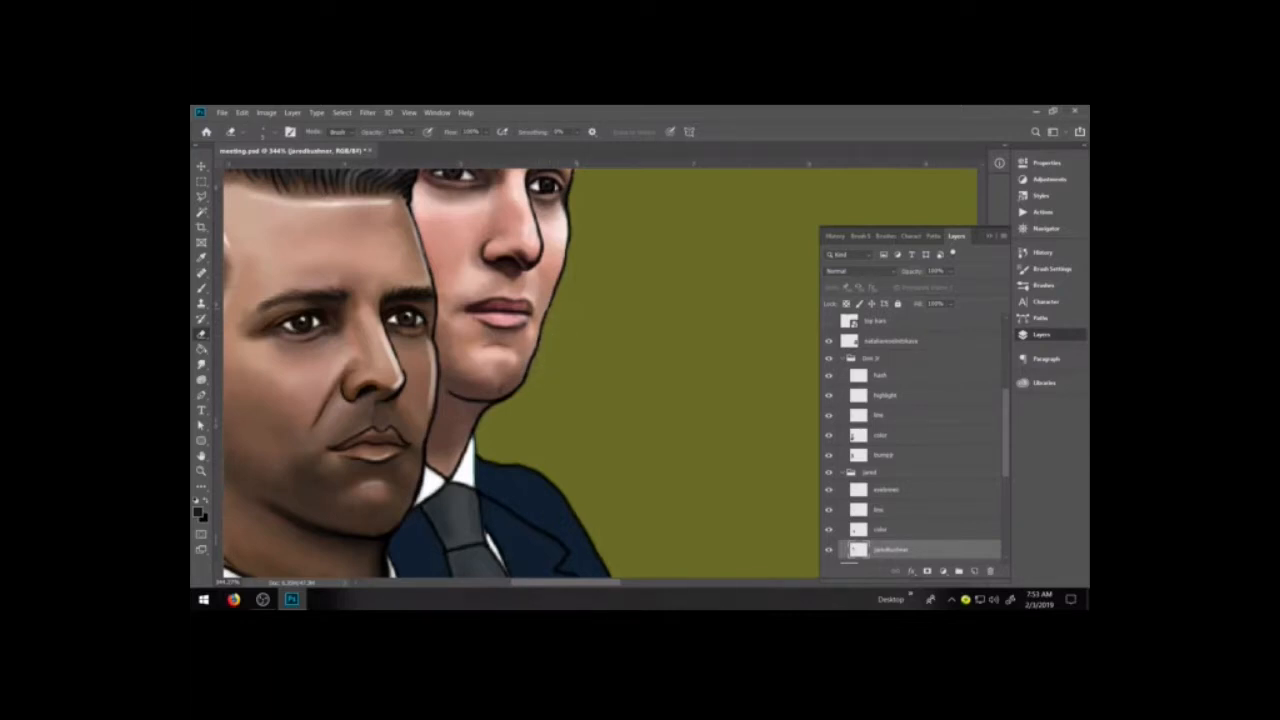
{"action": "key", "text": "space"}
{"action": "left_click_drag", "start_coordinate": [620, 377], "coordinate": [716, 505]}
{"action": "key", "text": "m"}
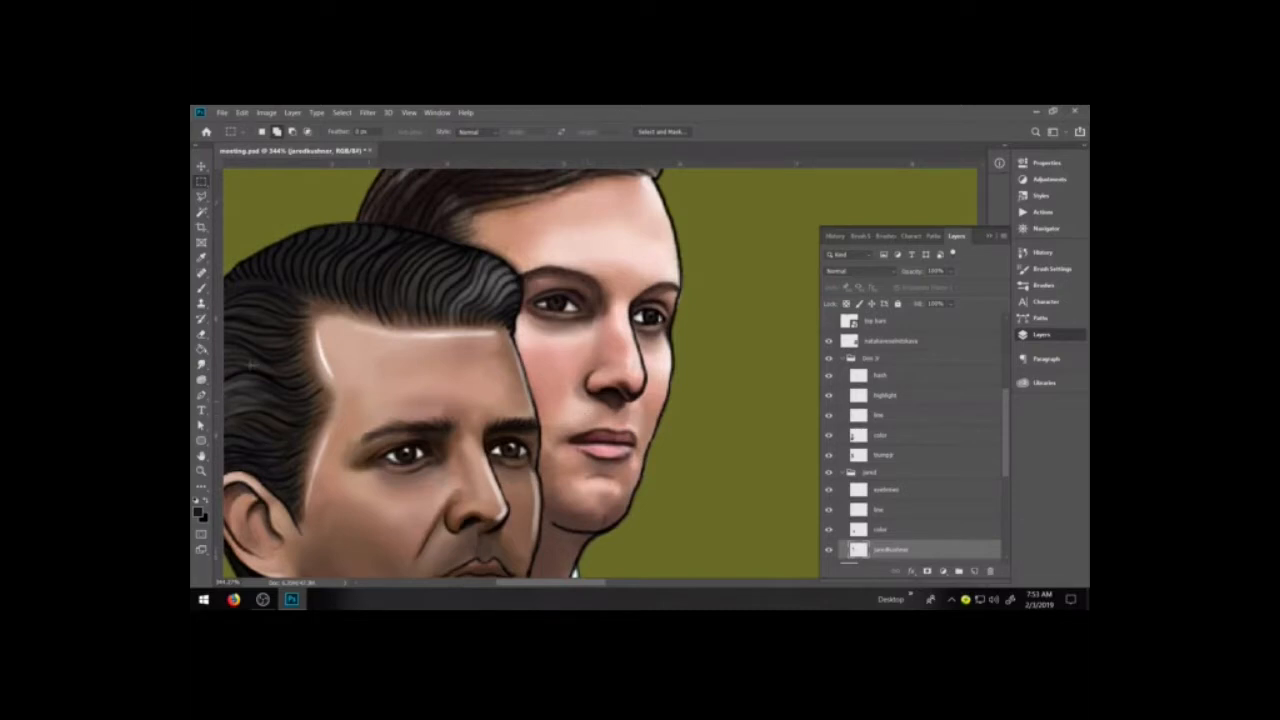
{"action": "left_click", "coordinate": [202, 365]}
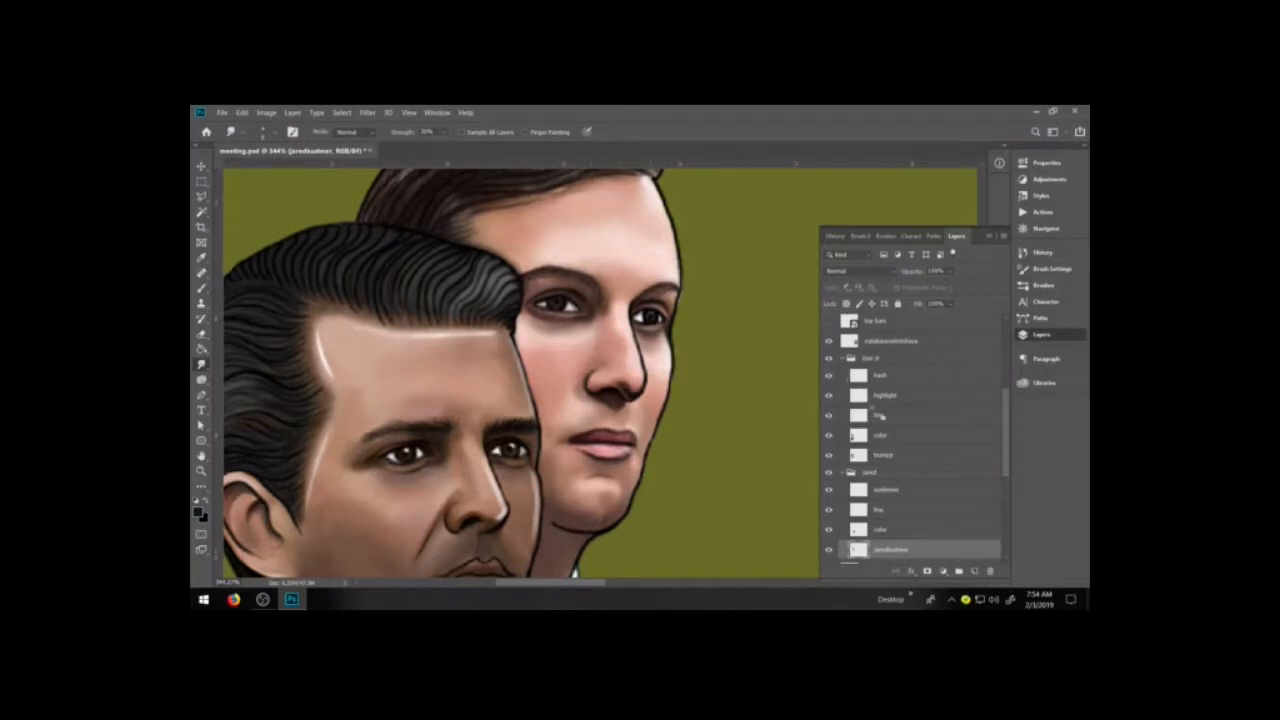
{"action": "left_click", "coordinate": [888, 455]}
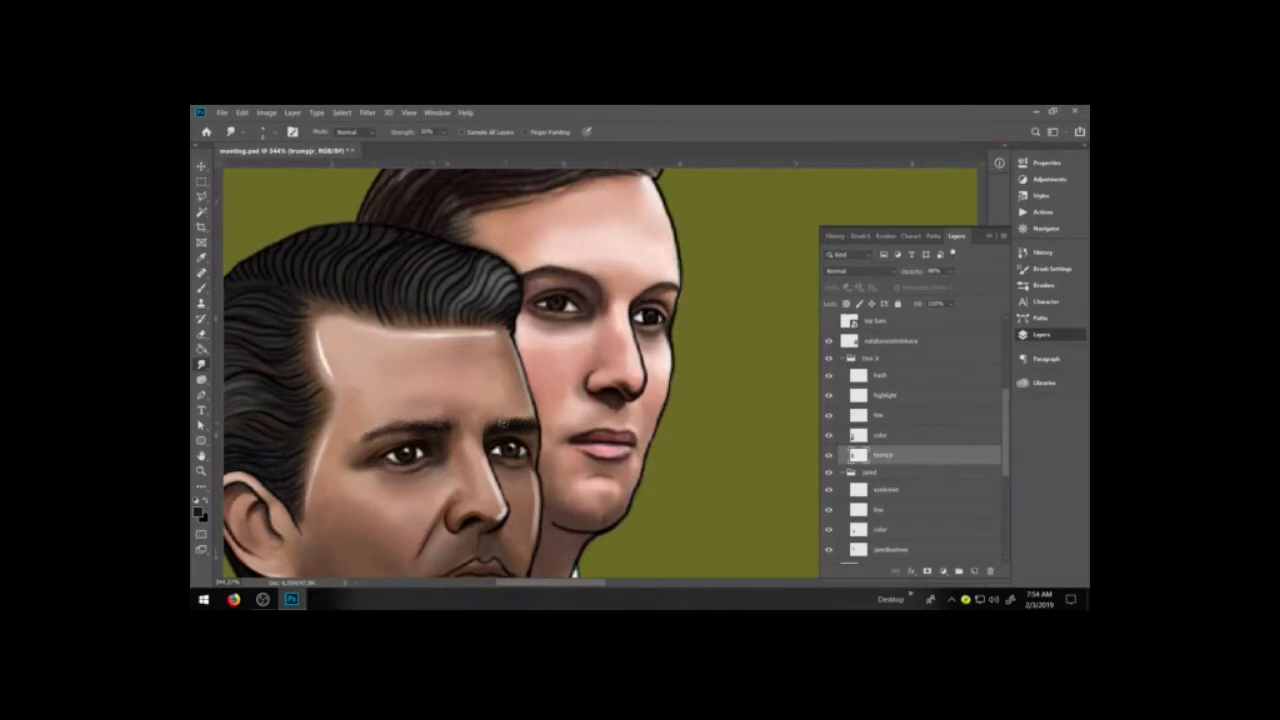
{"action": "left_click", "coordinate": [919, 550]}
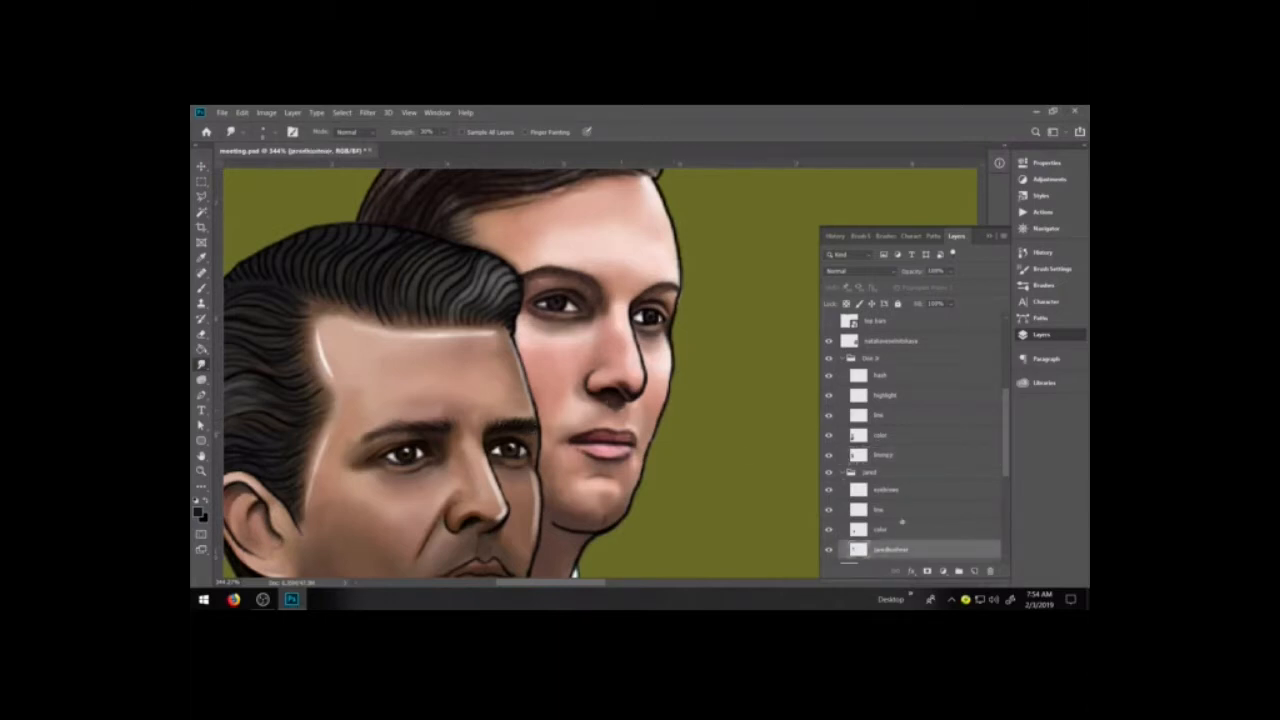
- Sample a light pink from the rear man's face and add a layer named highlight above the eyebrows layer in the jared group
{"action": "left_click", "coordinate": [892, 529]}
{"action": "key", "text": "b"}
{"action": "left_click", "coordinate": [635, 363], "text": "alt"}
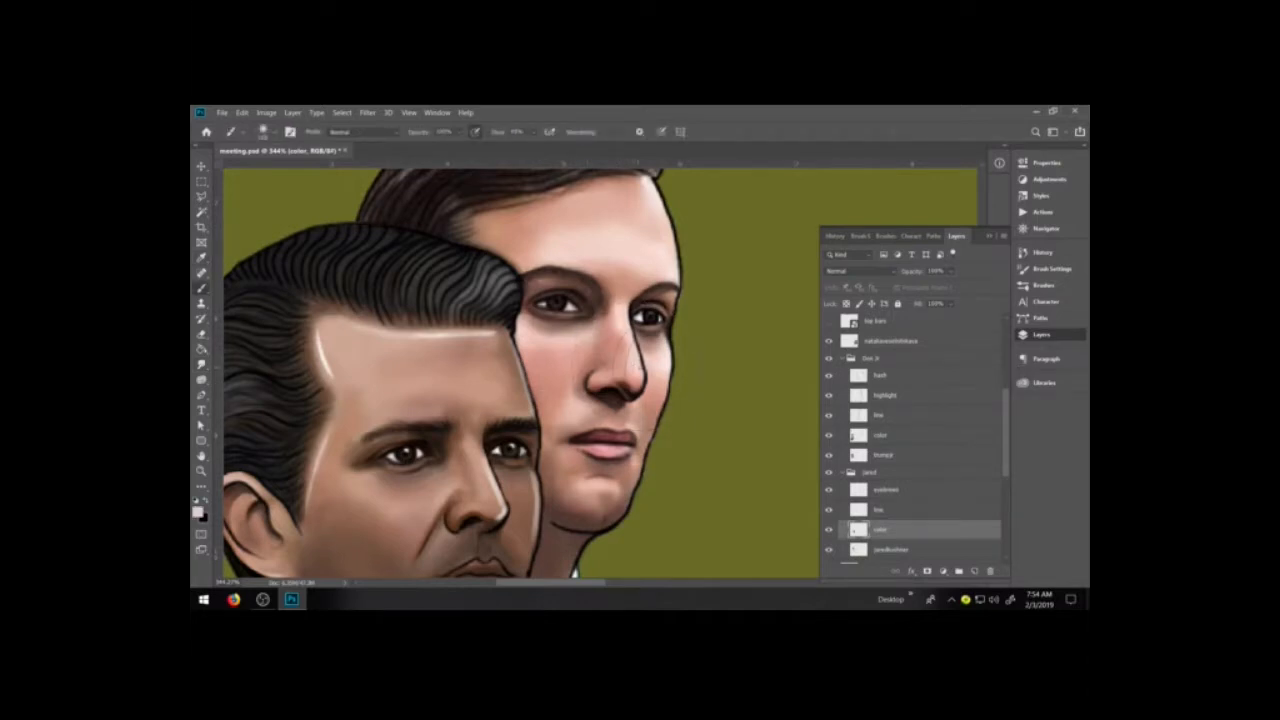
{"action": "left_click", "coordinate": [908, 490]}
{"action": "left_click", "coordinate": [975, 571]}
{"action": "double_click", "coordinate": [890, 488]}
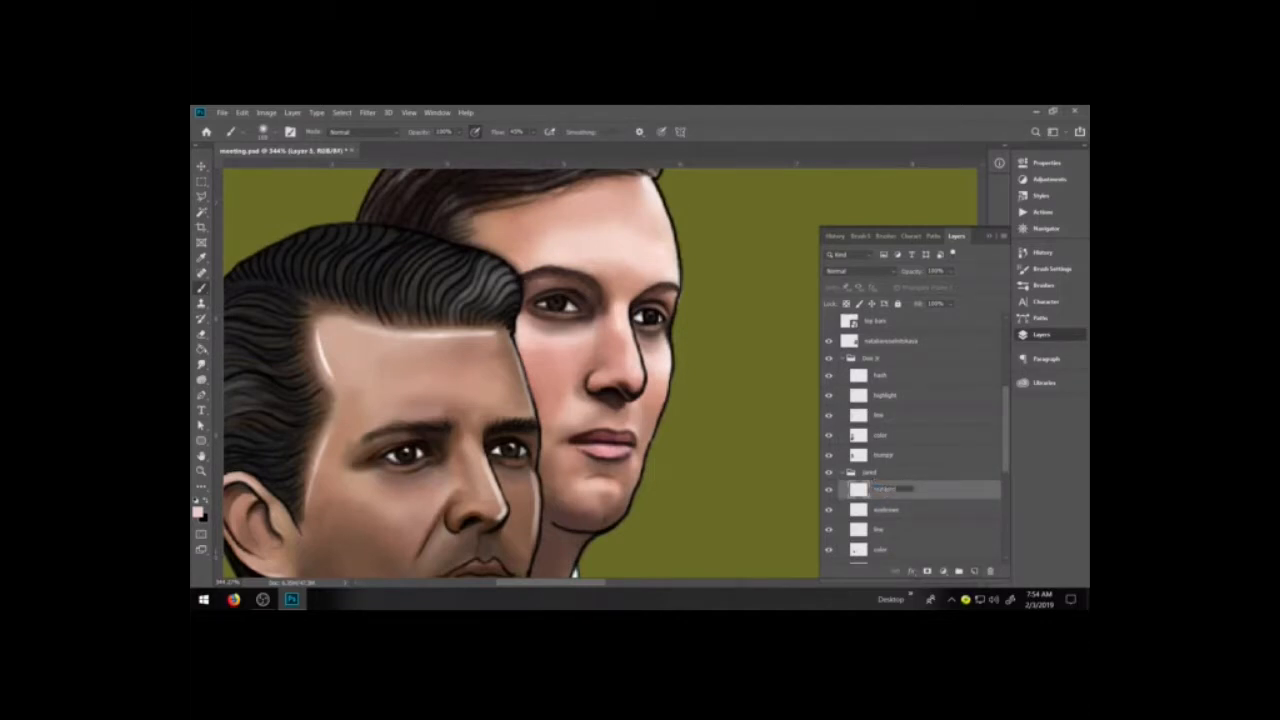
{"action": "type", "text": "highlight"}
{"action": "key", "text": "Return"}
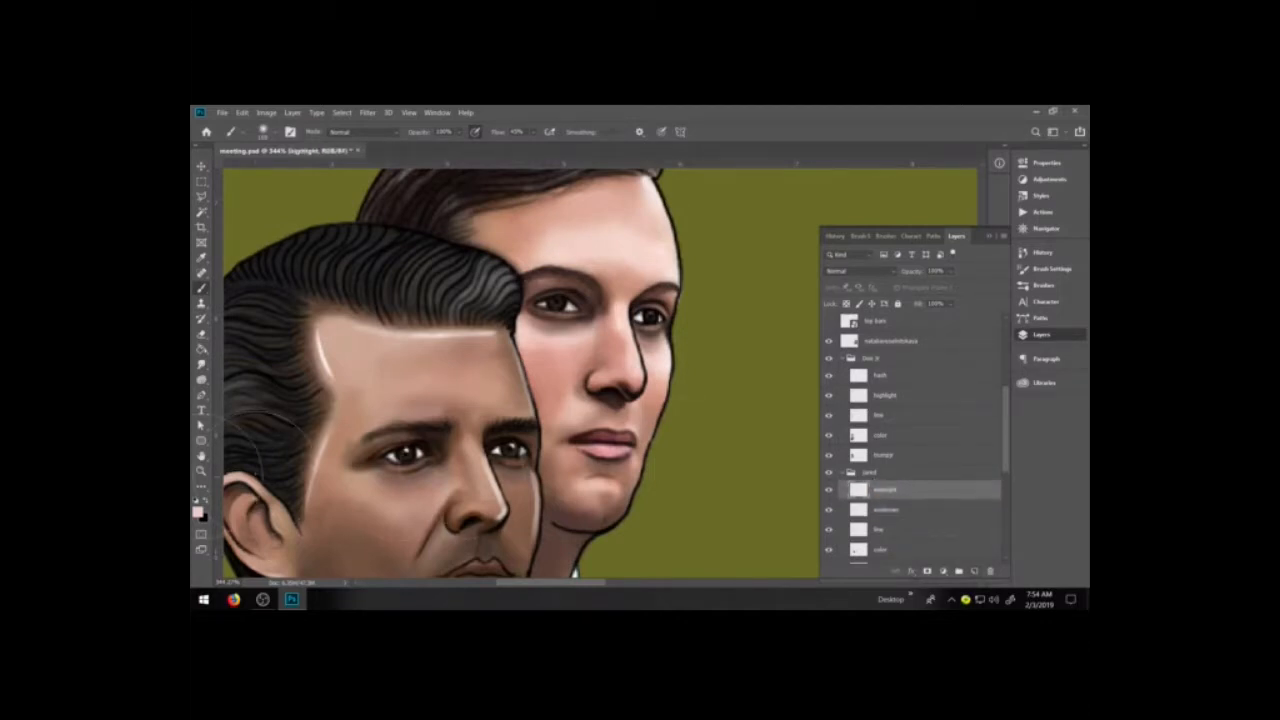
- Choose the highlight 2 brush in white and try a thin highlight down the far edge of the rear man's face, undoing the stroke
{"action": "left_click", "coordinate": [201, 470]}
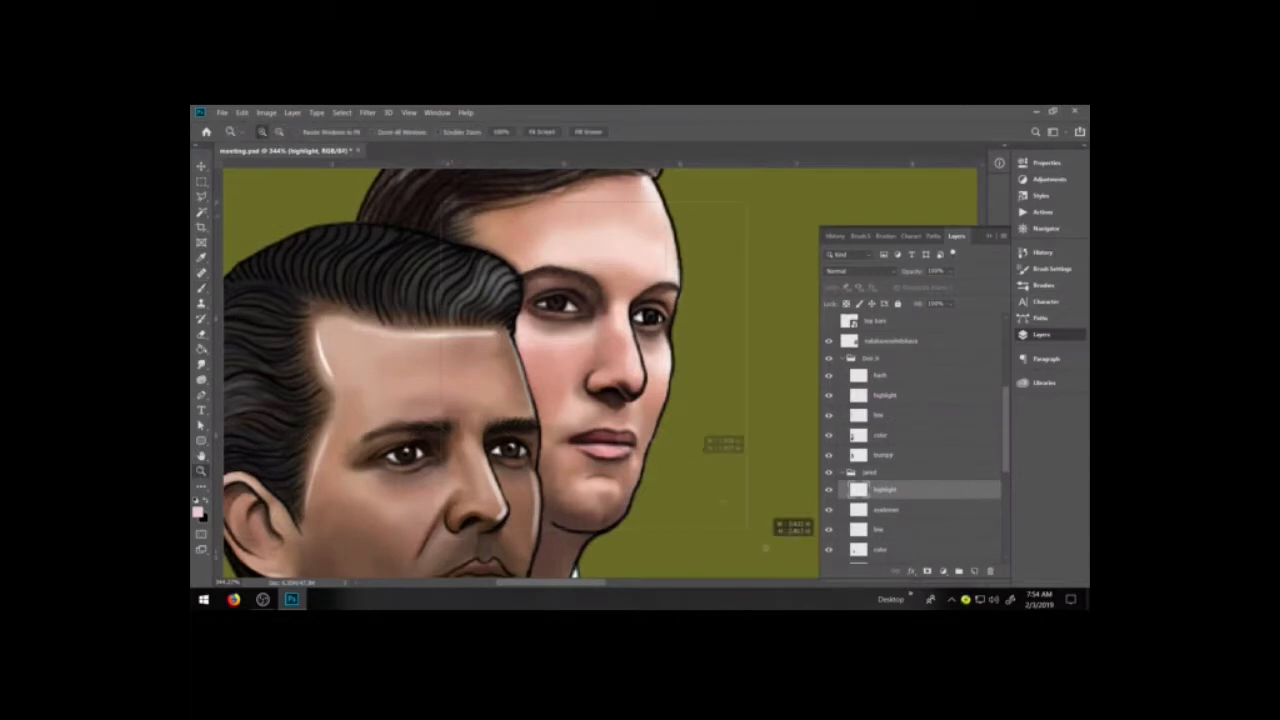
{"action": "left_click_drag", "start_coordinate": [724, 503], "coordinate": [766, 548]}
{"action": "left_click", "coordinate": [201, 288]}
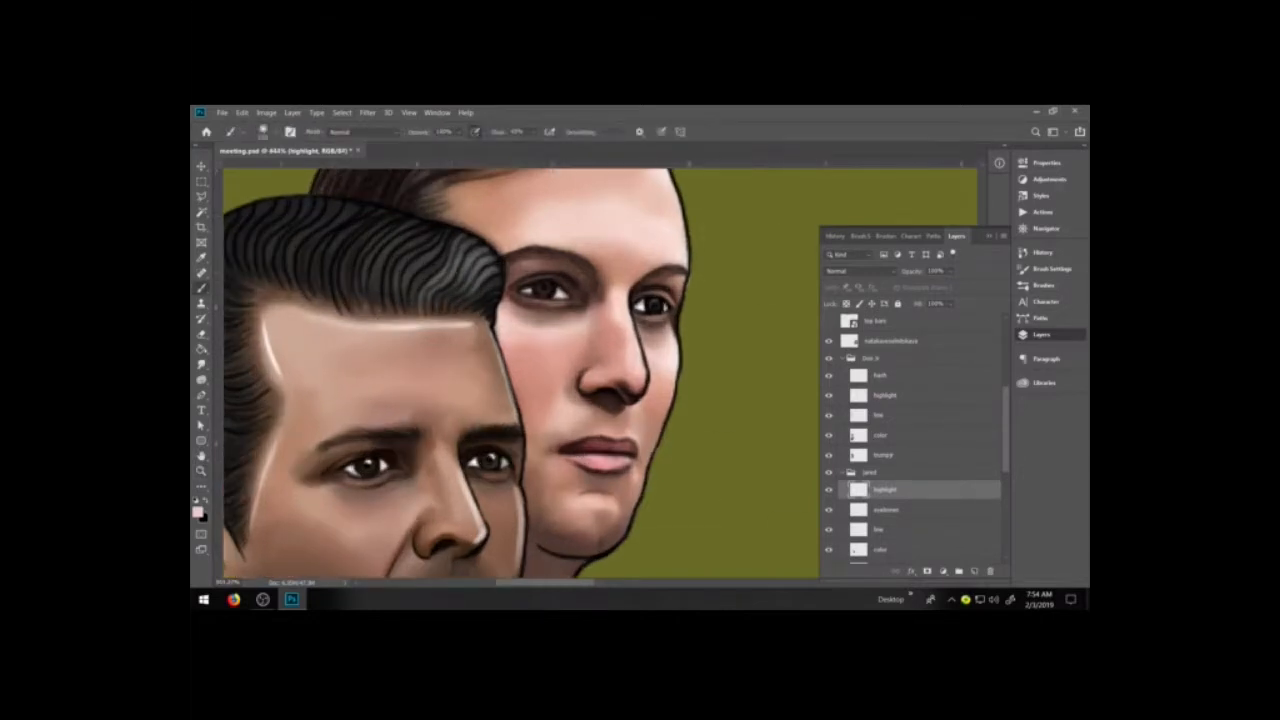
{"action": "left_click", "coordinate": [1043, 285]}
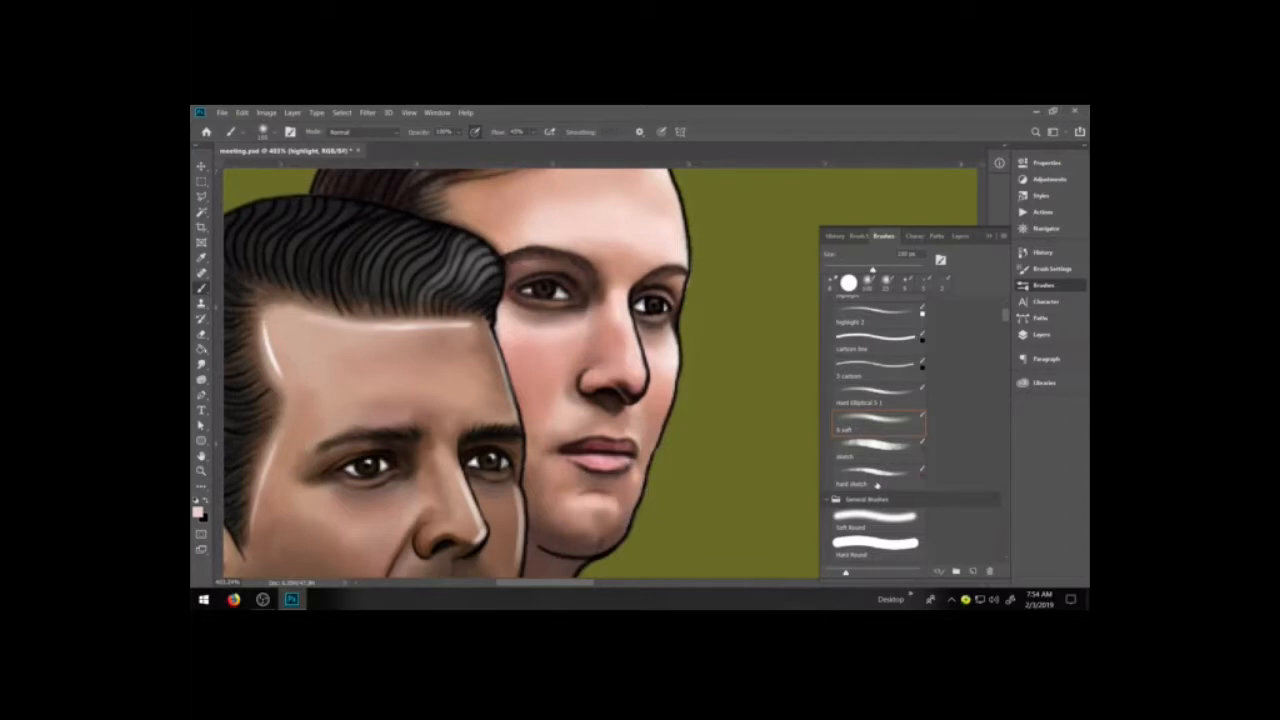
{"action": "left_click", "coordinate": [880, 321]}
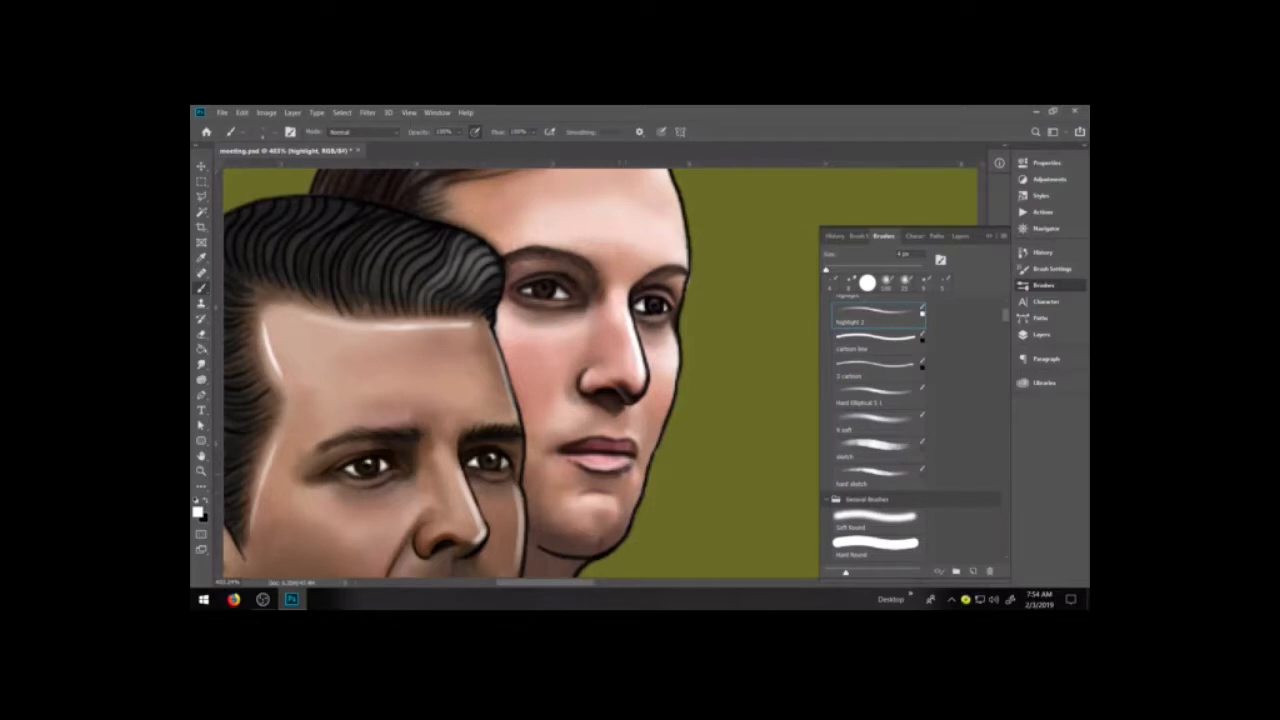
{"action": "left_click_drag", "start_coordinate": [614, 397], "coordinate": [628, 447]}
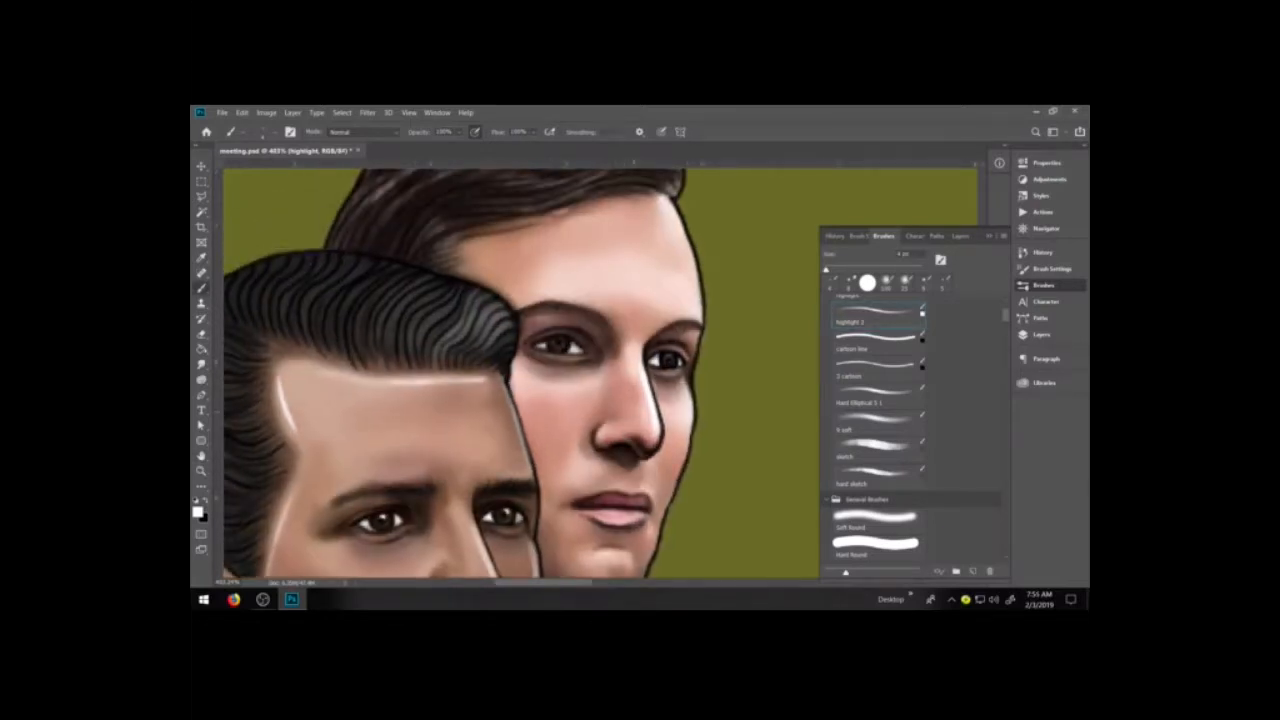
{"action": "left_click_drag", "start_coordinate": [690, 385], "coordinate": [678, 468]}
{"action": "key", "text": "ctrl+z"}
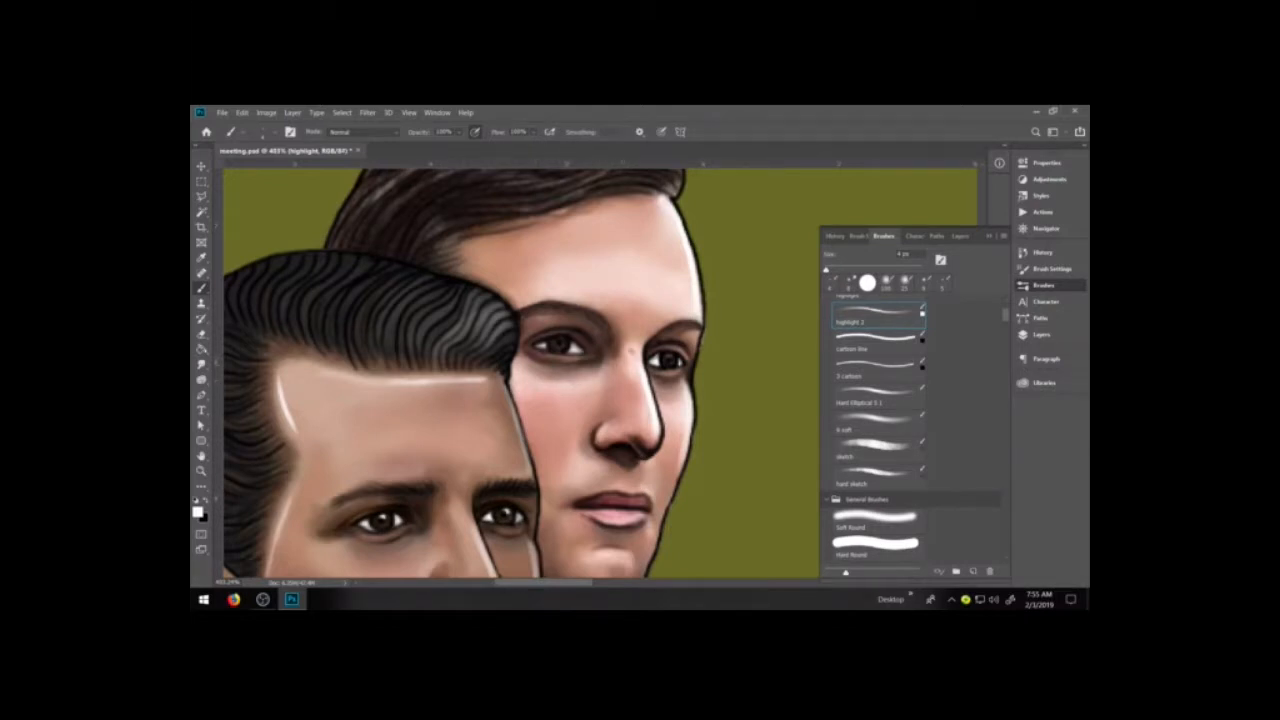
- Paint a thin white highlight along the rear man's forehead just below the hairline, redoing weak strokes and trimming it with the eraser
{"action": "mouse_move", "coordinate": [466, 246]}
{"action": "left_mouse_down"}
{"action": "mouse_move", "coordinate": [472, 270]}
{"action": "mouse_move", "coordinate": [475, 243]}
{"action": "mouse_move", "coordinate": [638, 200]}
{"action": "left_mouse_up"}
{"action": "key", "text": "ctrl+z"}
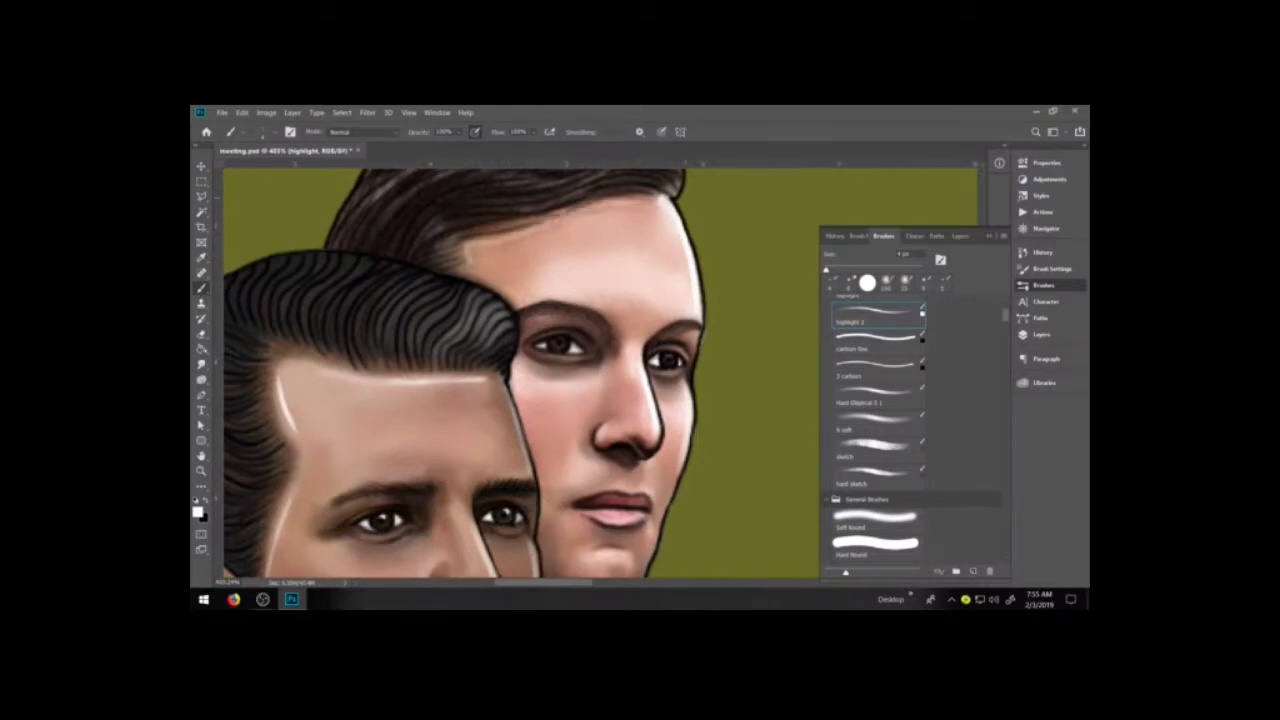
{"action": "key", "text": "ctrl+z"}
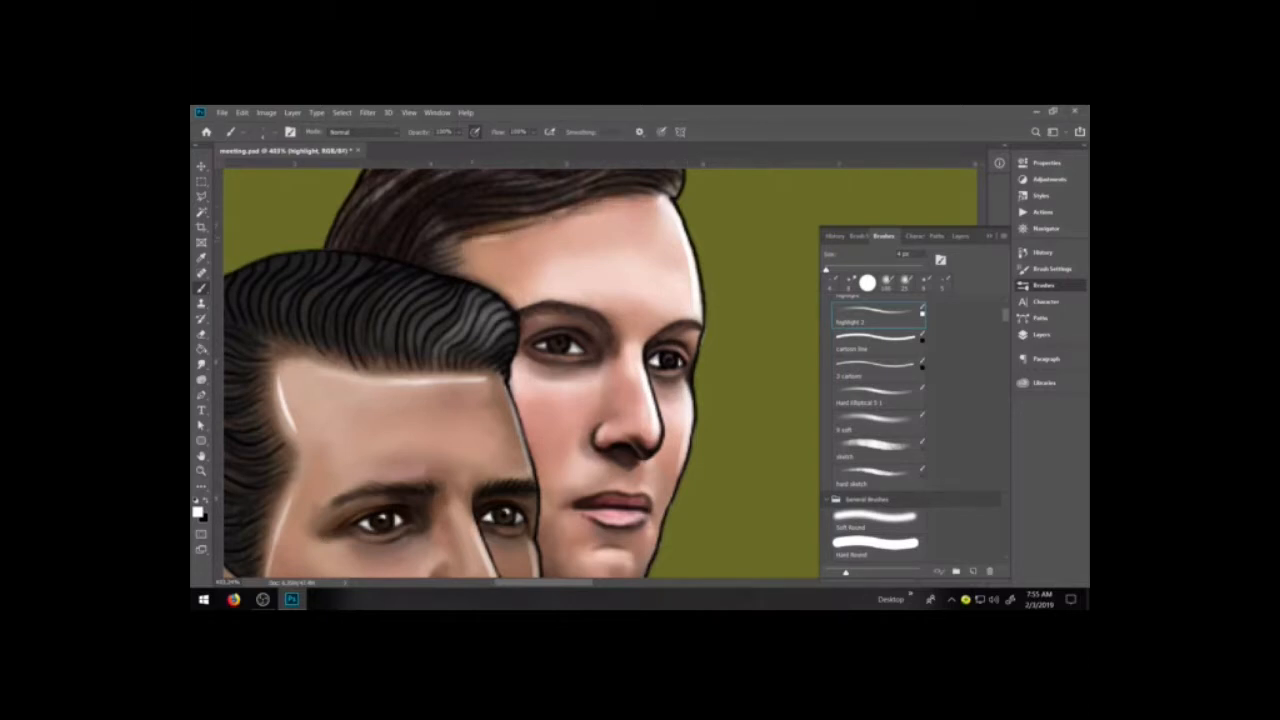
{"action": "left_click_drag", "start_coordinate": [570, 216], "coordinate": [660, 199]}
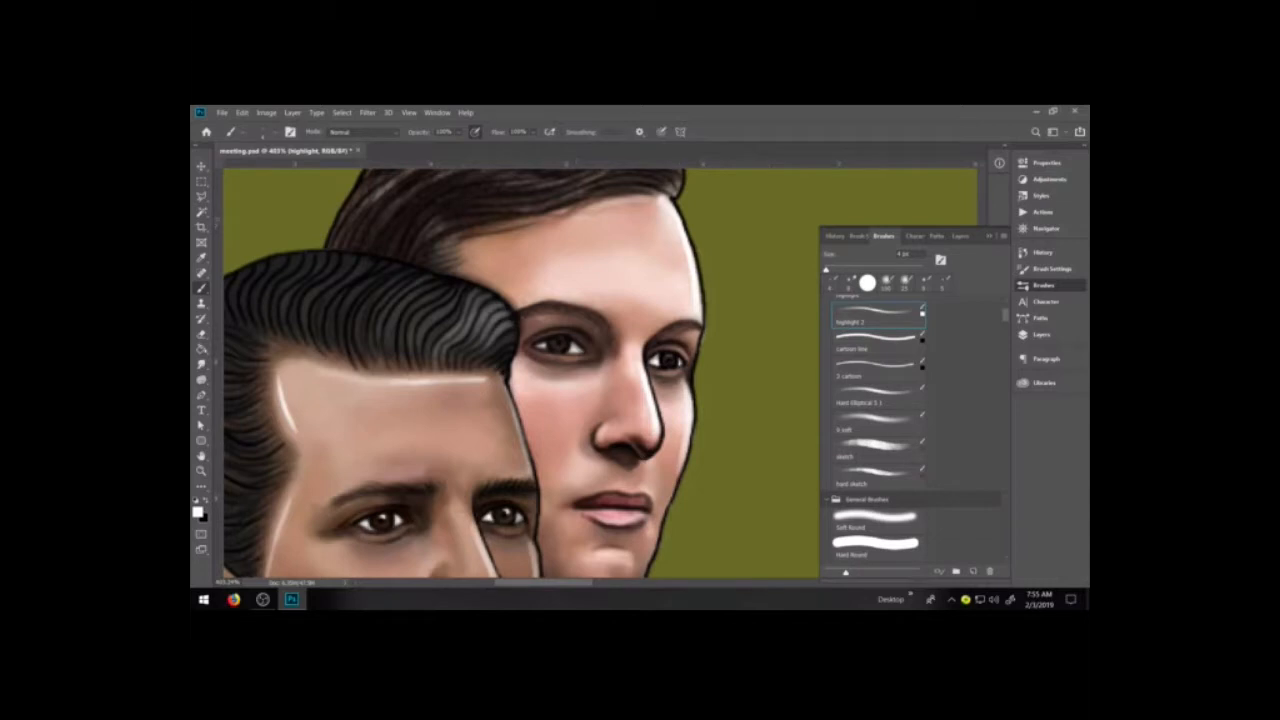
{"action": "left_click_drag", "start_coordinate": [558, 218], "coordinate": [650, 199]}
{"action": "key", "text": "e"}
{"action": "left_click_drag", "start_coordinate": [574, 216], "coordinate": [646, 201]}
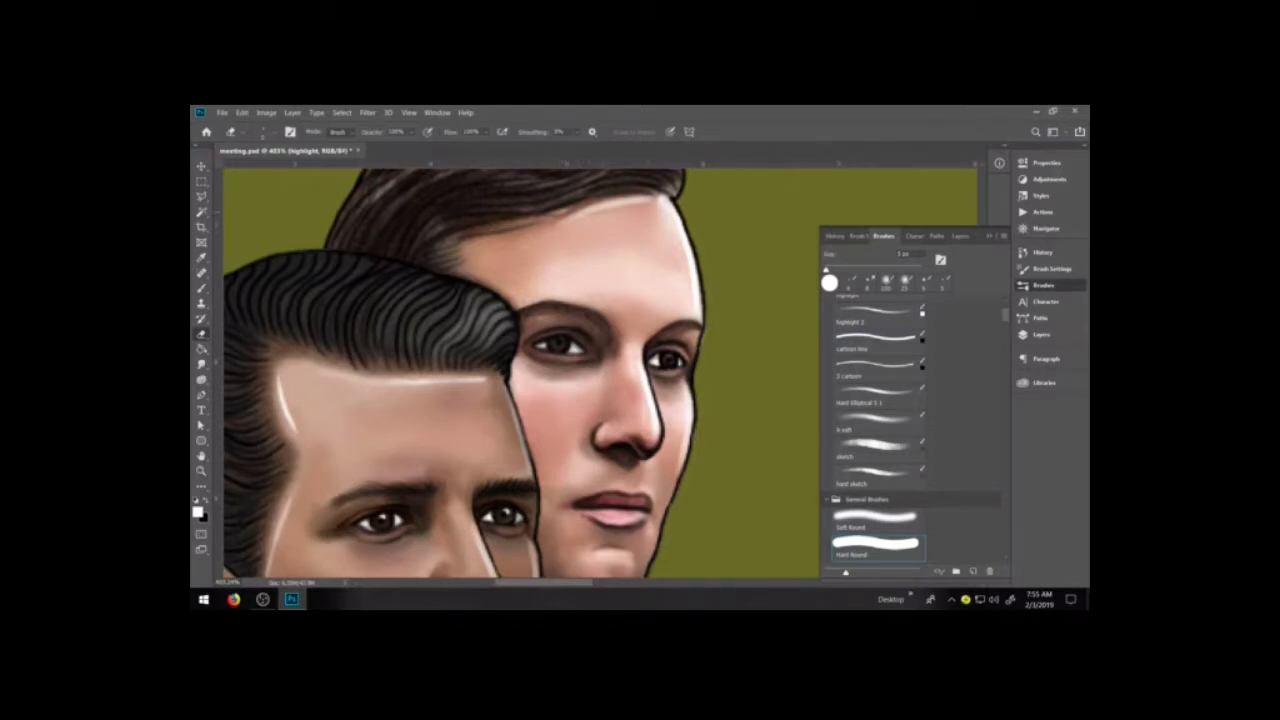
- Add a short white highlight at the rear man's temple beside the hairline with the highlight 2 brush, undoing and repainting it as needed
{"action": "key", "text": "b"}
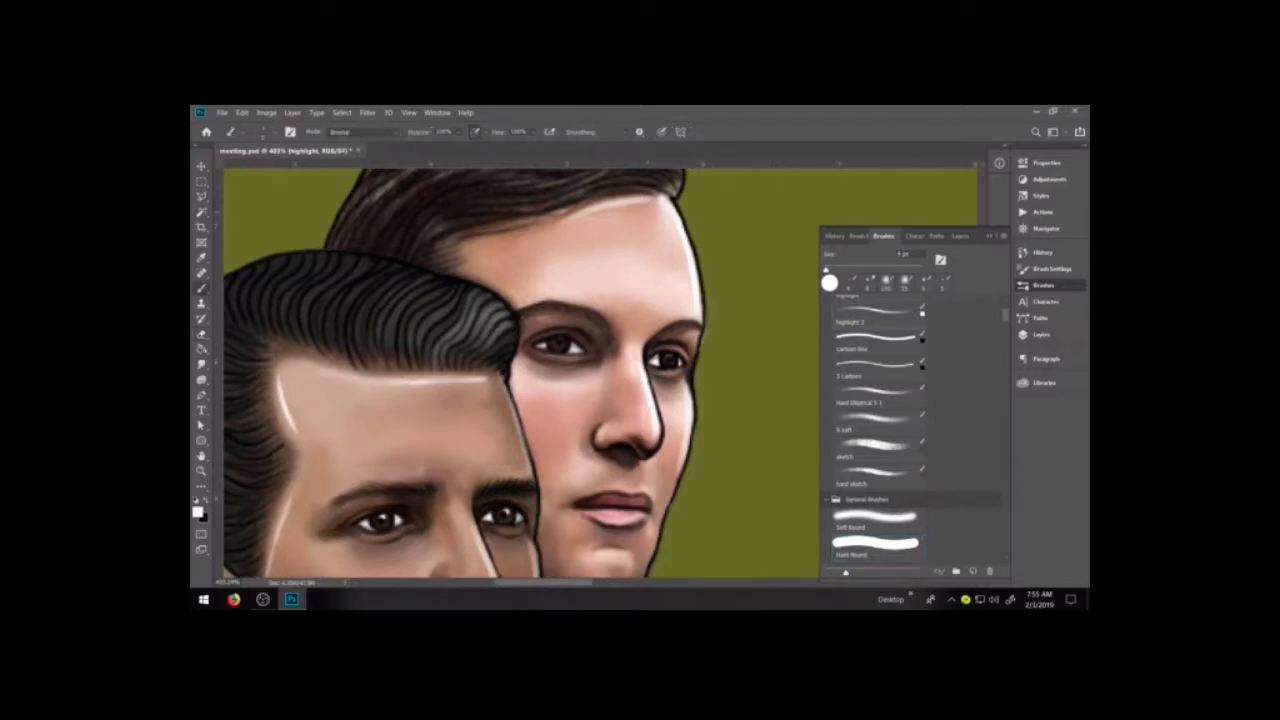
{"action": "left_click_drag", "start_coordinate": [470, 268], "coordinate": [518, 234]}
{"action": "key", "text": "bracketright"}
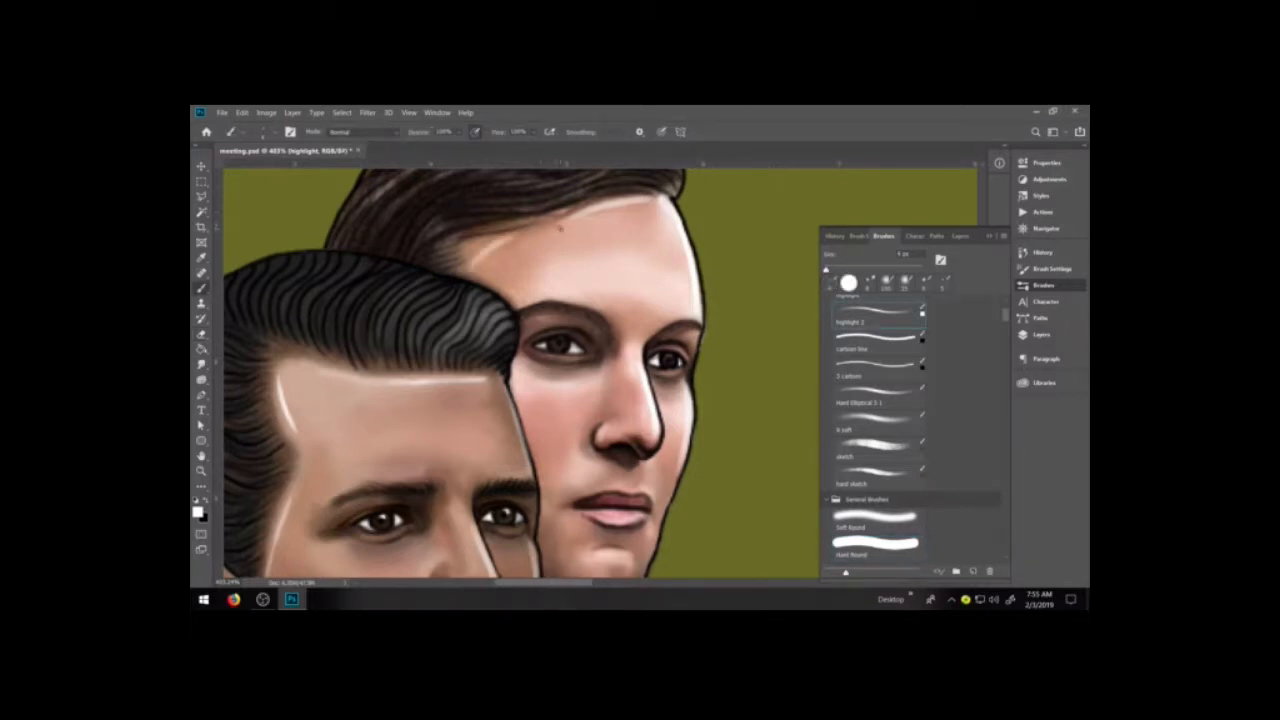
{"action": "key", "text": "ctrl+z"}
{"action": "left_click_drag", "start_coordinate": [471, 266], "coordinate": [494, 242]}
{"action": "key", "text": "ctrl+z"}
{"action": "left_click_drag", "start_coordinate": [473, 271], "coordinate": [479, 249]}
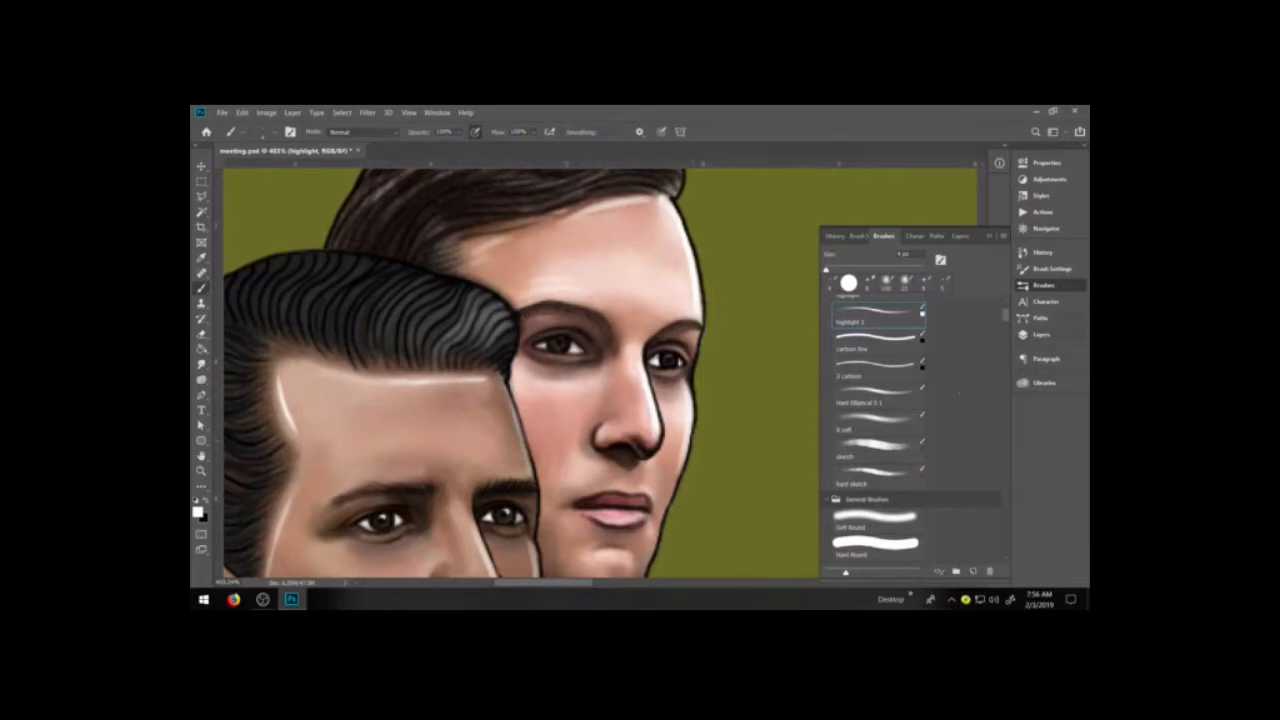
- On the color layer of the jared group, sample a dark red from the rear man's lips and shade the lips with it
{"action": "left_click", "coordinate": [1044, 286]}
{"action": "left_click", "coordinate": [1044, 286]}
{"action": "left_click", "coordinate": [1040, 334]}
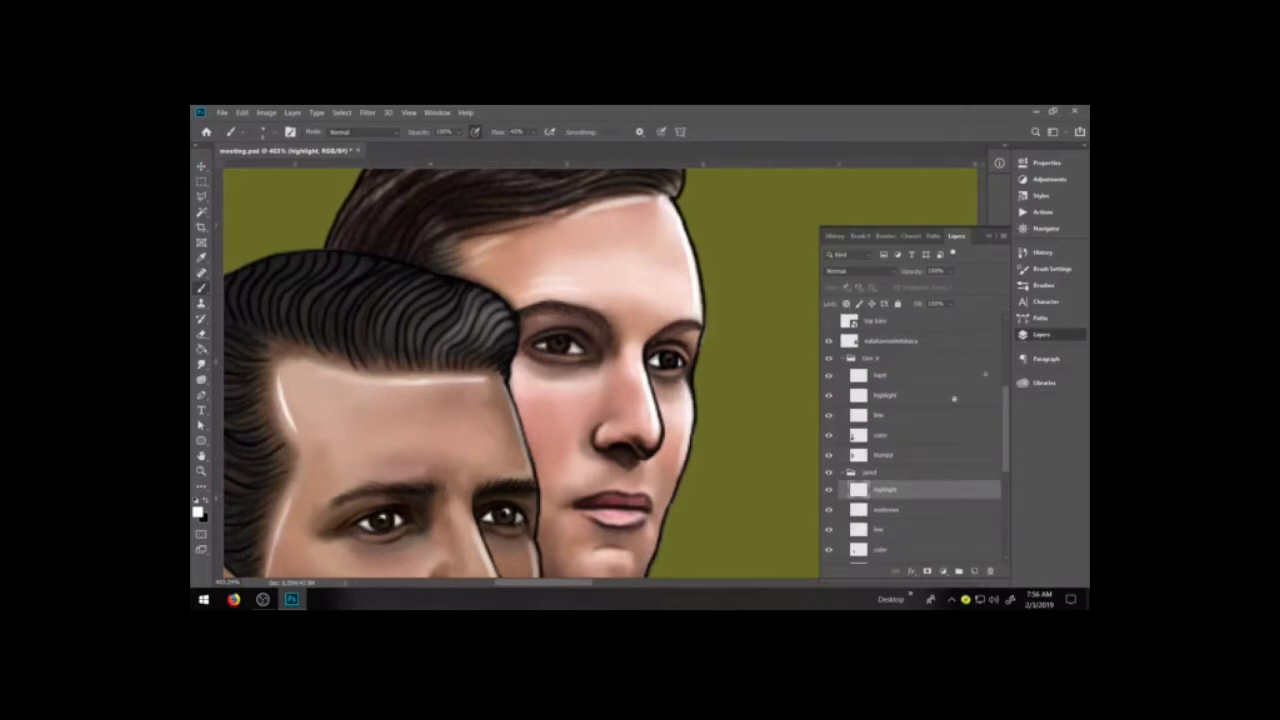
{"action": "scroll", "coordinate": [907, 484], "scroll_direction": "down", "scroll_amount": 3}
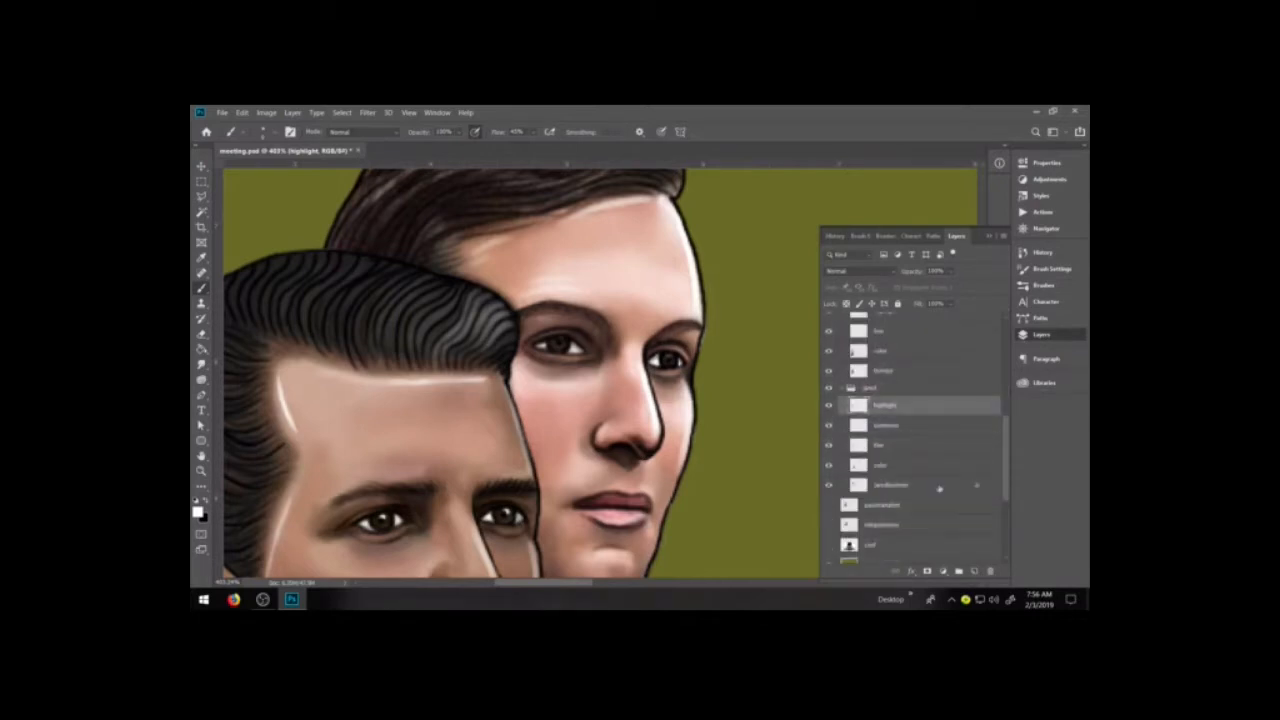
{"action": "left_click", "coordinate": [907, 484]}
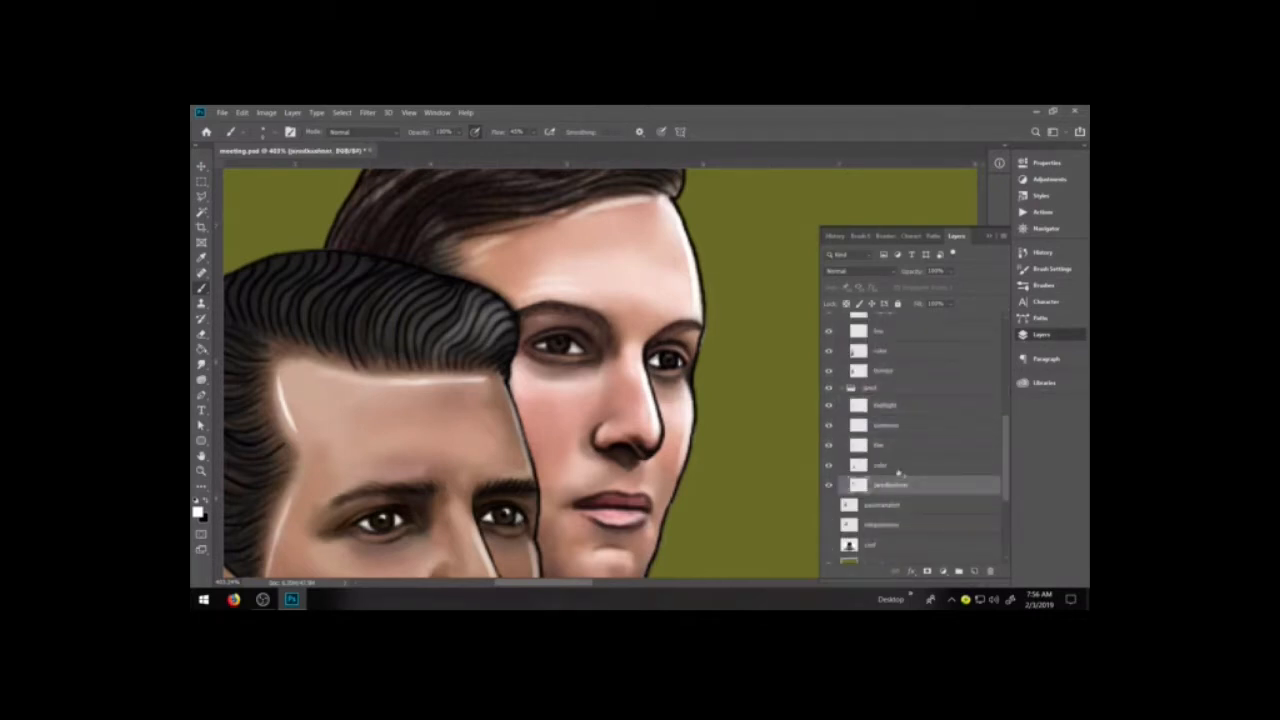
{"action": "left_click", "coordinate": [900, 466]}
{"action": "left_click", "coordinate": [610, 500], "text": "alt"}
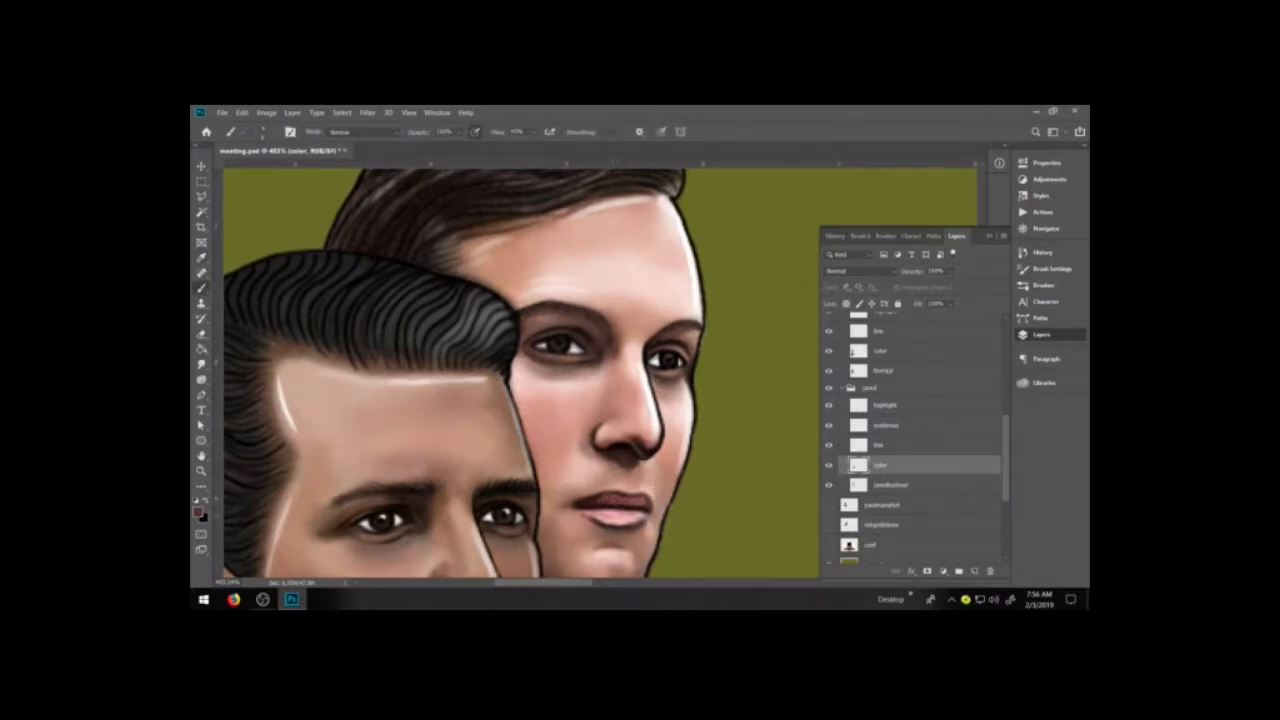
{"action": "left_click_drag", "start_coordinate": [644, 508], "coordinate": [592, 513]}
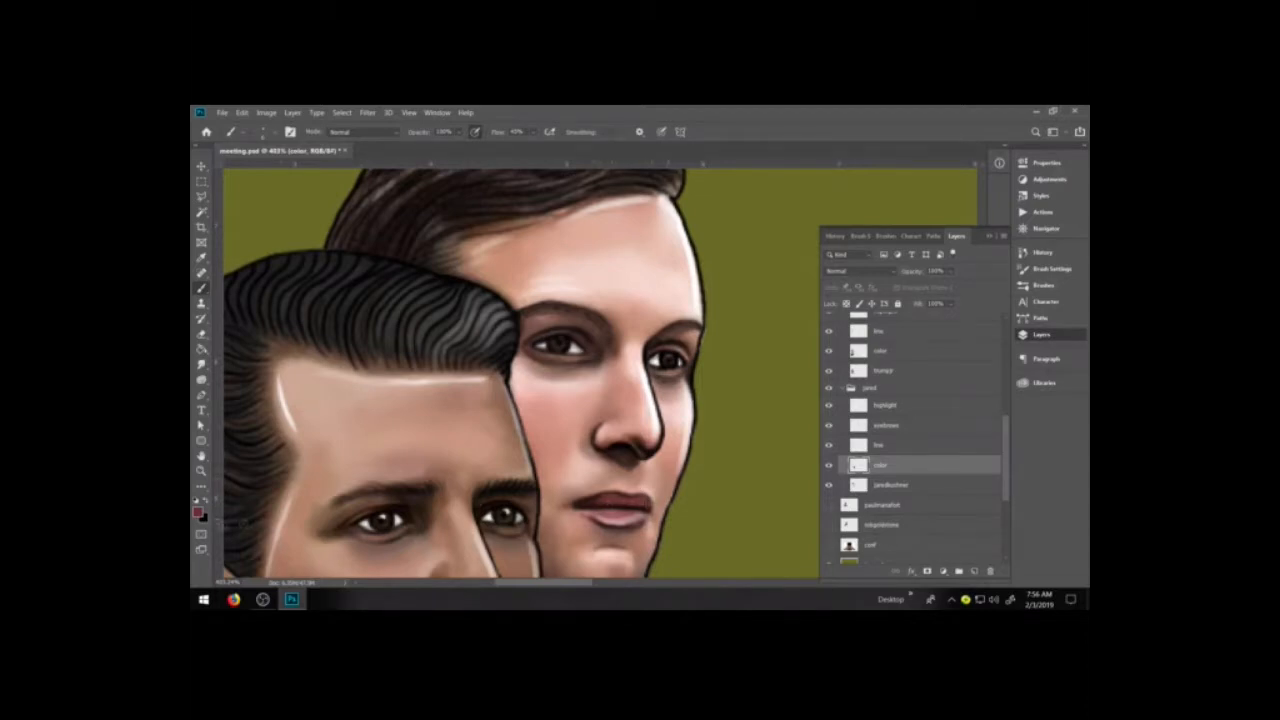
- Set the foreground color to a muted red with RGB values 124, 77, 78
{"action": "left_click", "coordinate": [198, 511]}
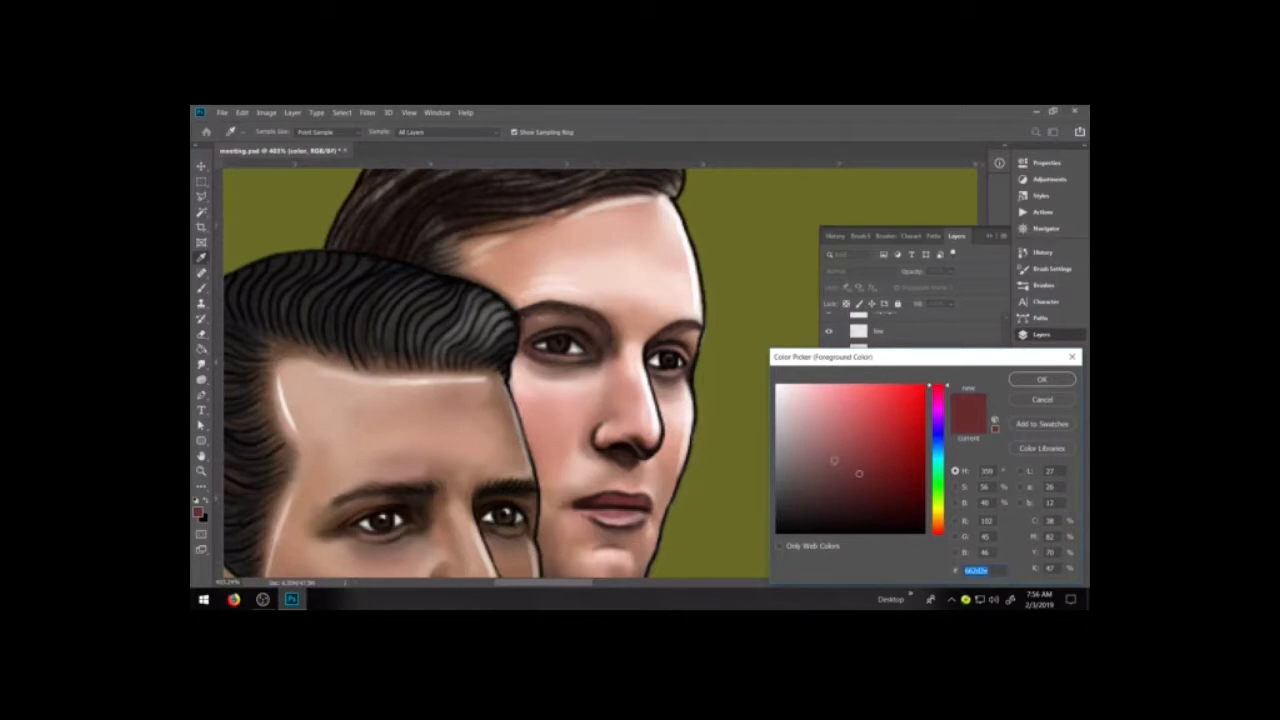
{"action": "left_click", "coordinate": [834, 460]}
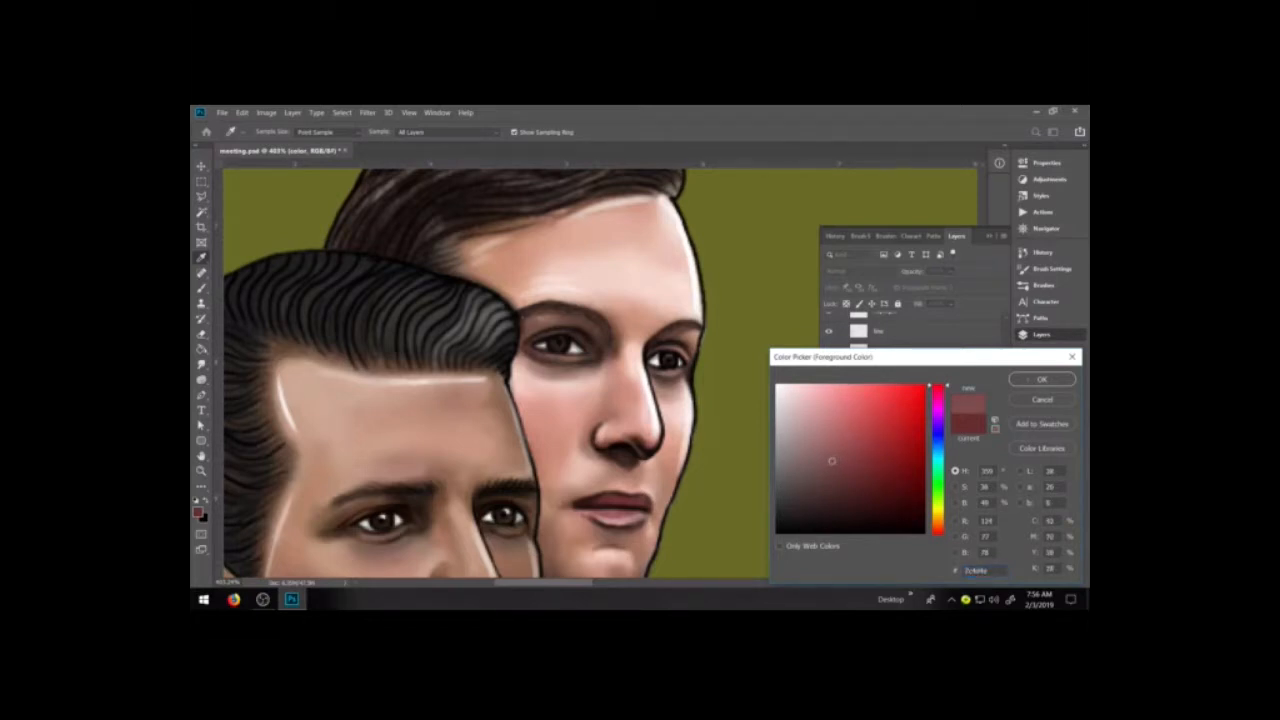
{"action": "left_click", "coordinate": [1041, 379]}
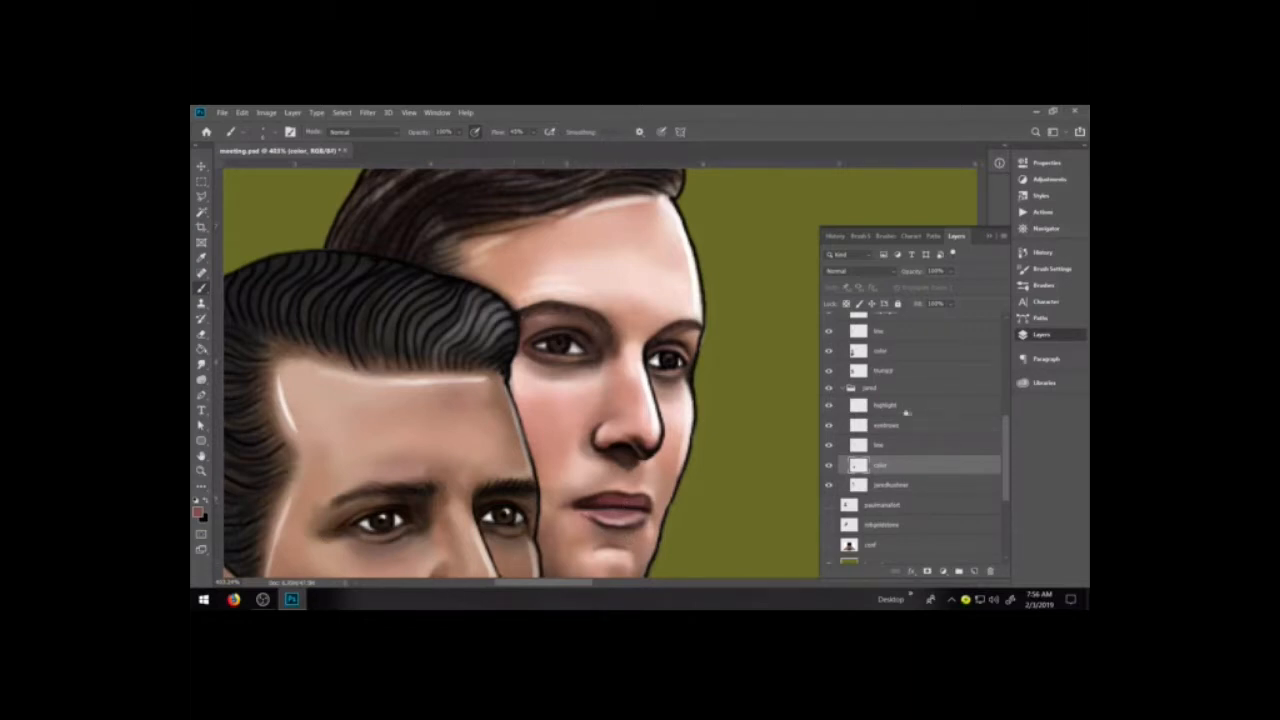
- Add a layer named hash above the highlight layer in the jared group
{"action": "left_click", "coordinate": [905, 412]}
{"action": "left_click", "coordinate": [976, 570]}
{"action": "double_click", "coordinate": [884, 406]}
{"action": "type", "text": "ha"}
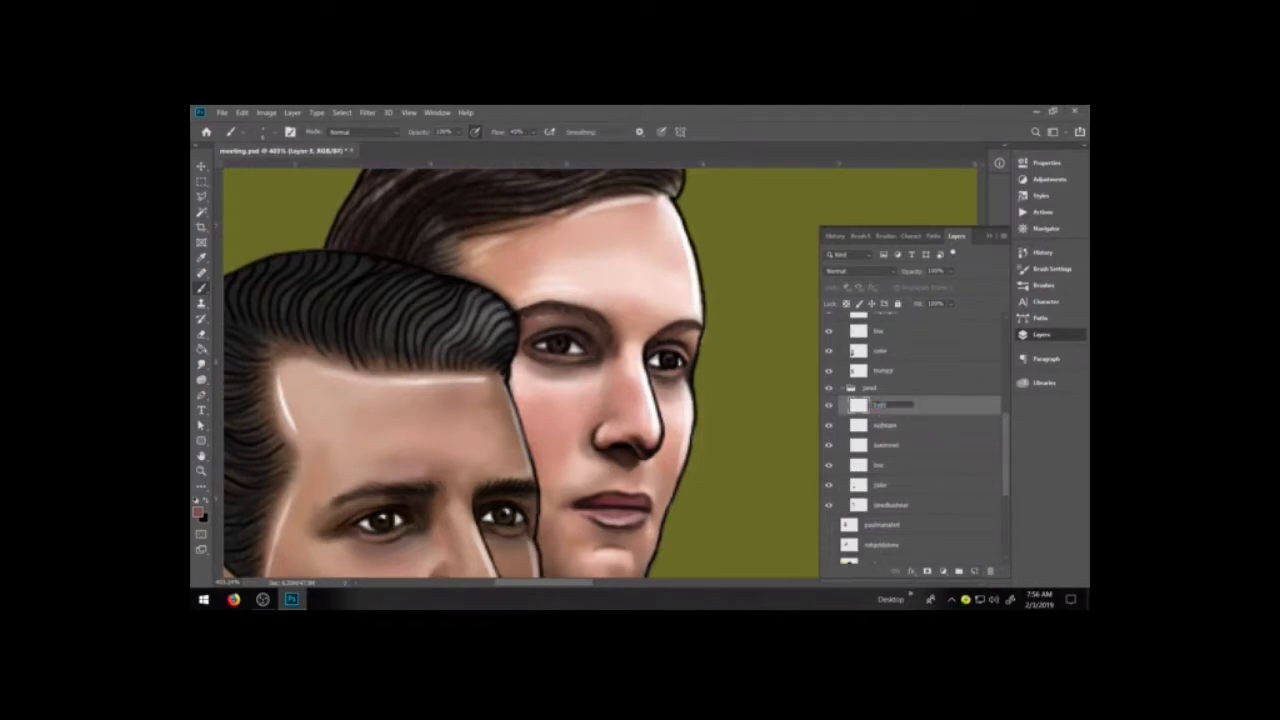
{"action": "type", "text": "ir"}
{"action": "key", "text": "Return"}
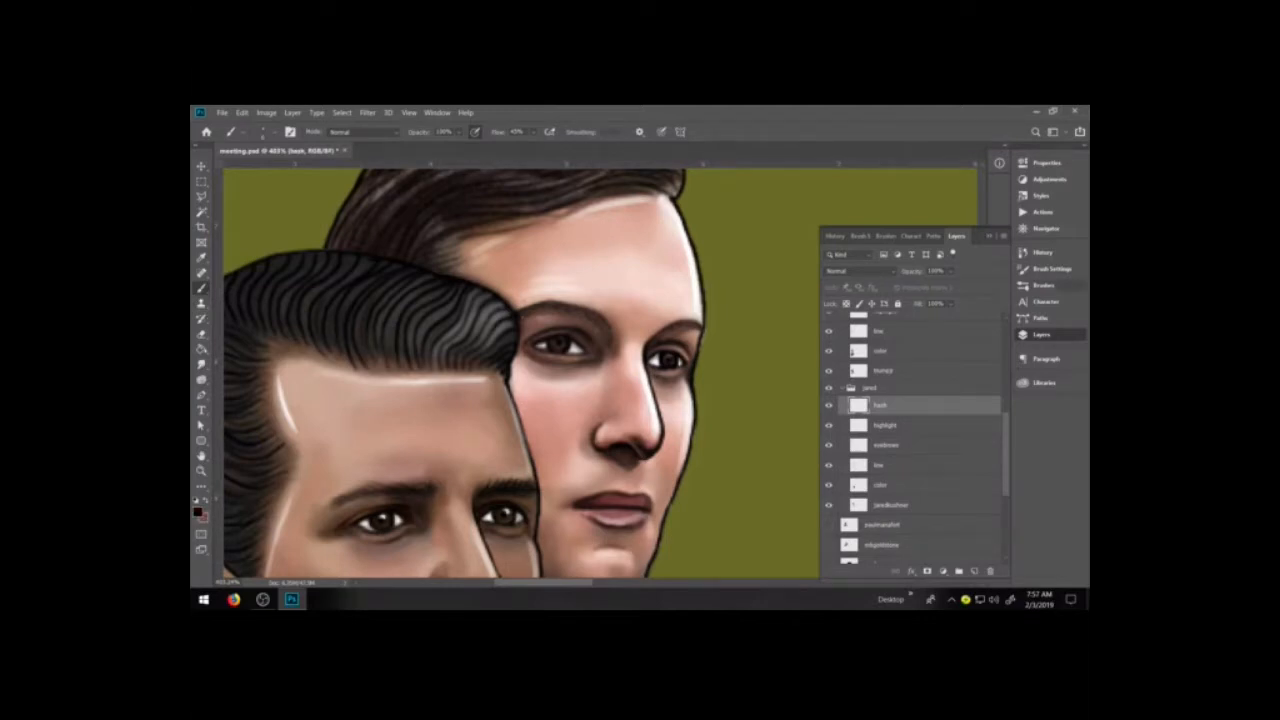
- Test the cartoon line and 3 cartoon brushes in black on the rear man's cheek, undo both scribbles and keep the 3 cartoon brush
{"action": "left_click", "coordinate": [1045, 285]}
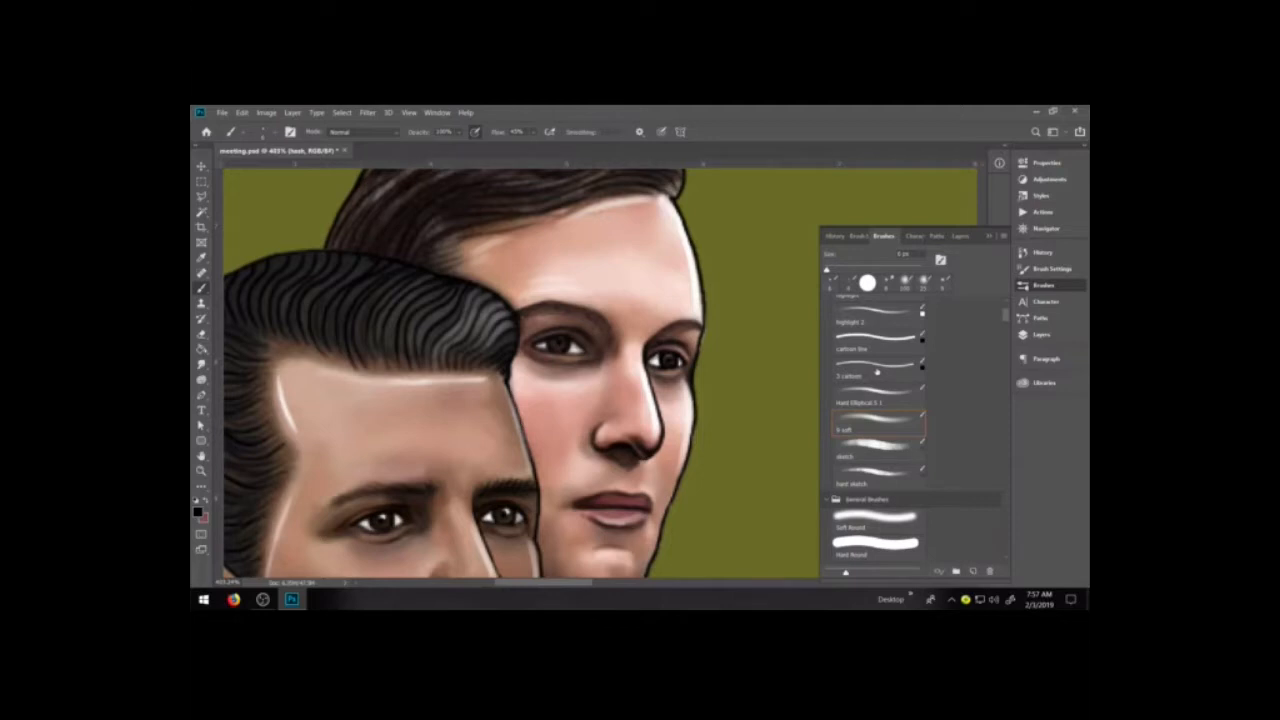
{"action": "left_click", "coordinate": [878, 348]}
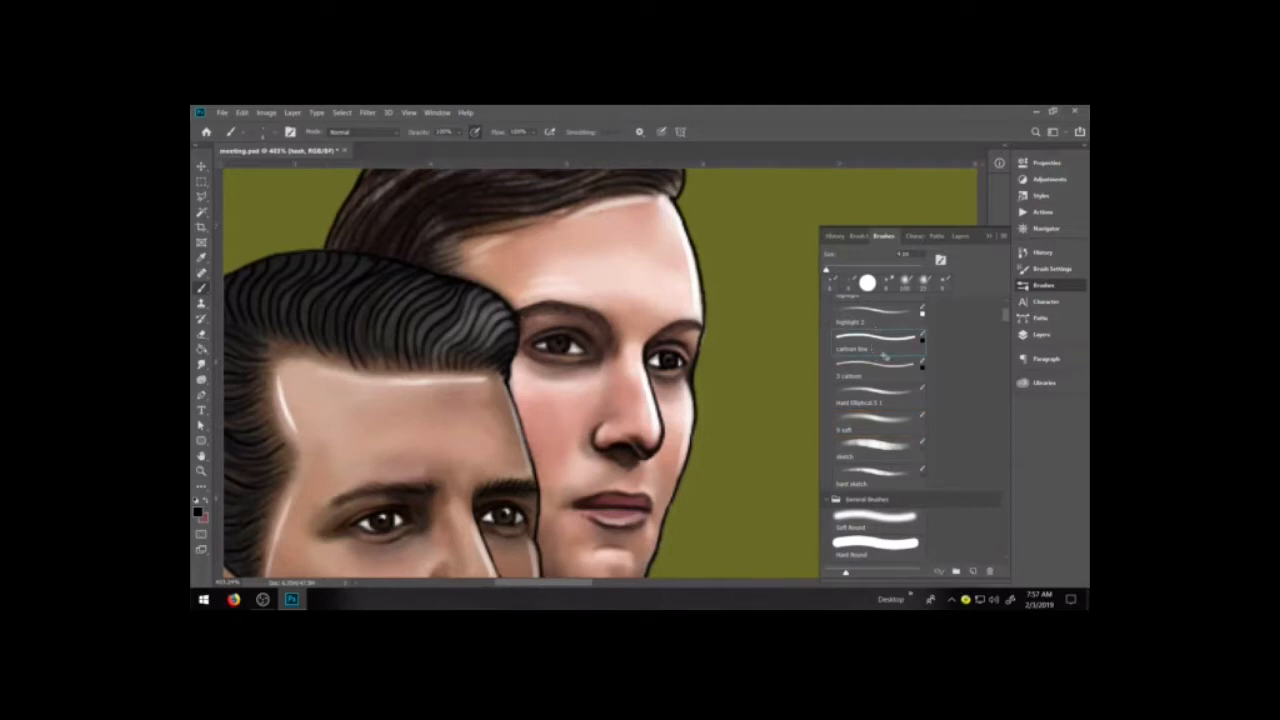
{"action": "left_click_drag", "start_coordinate": [567, 402], "coordinate": [578, 482]}
{"action": "left_click", "coordinate": [866, 376]}
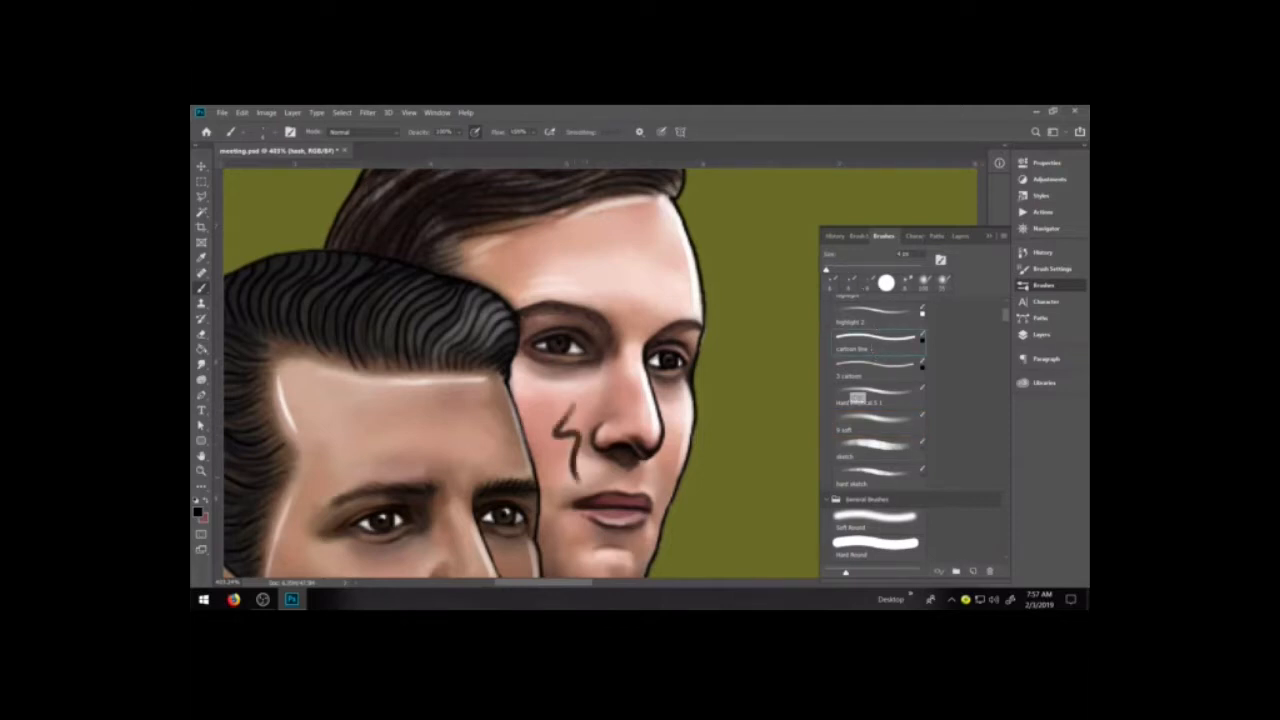
{"action": "key", "text": "ctrl+z"}
{"action": "left_click_drag", "start_coordinate": [580, 410], "coordinate": [565, 488]}
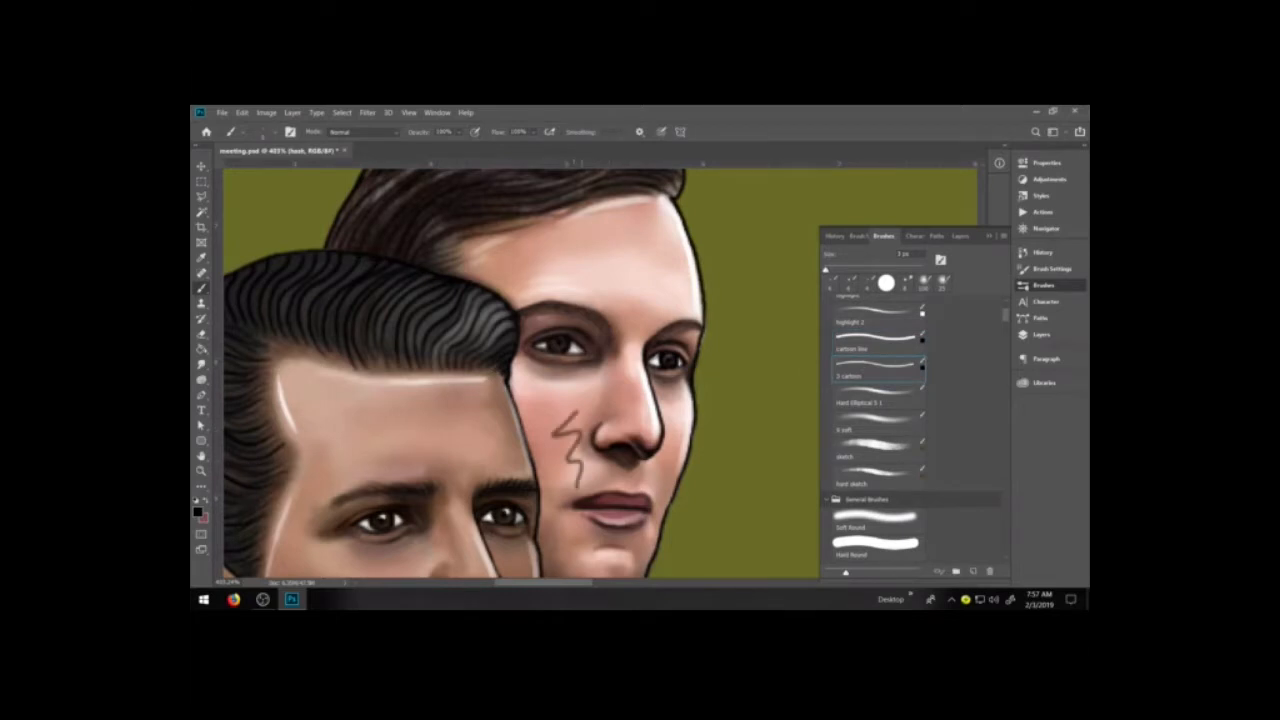
{"action": "key", "text": "ctrl+z"}
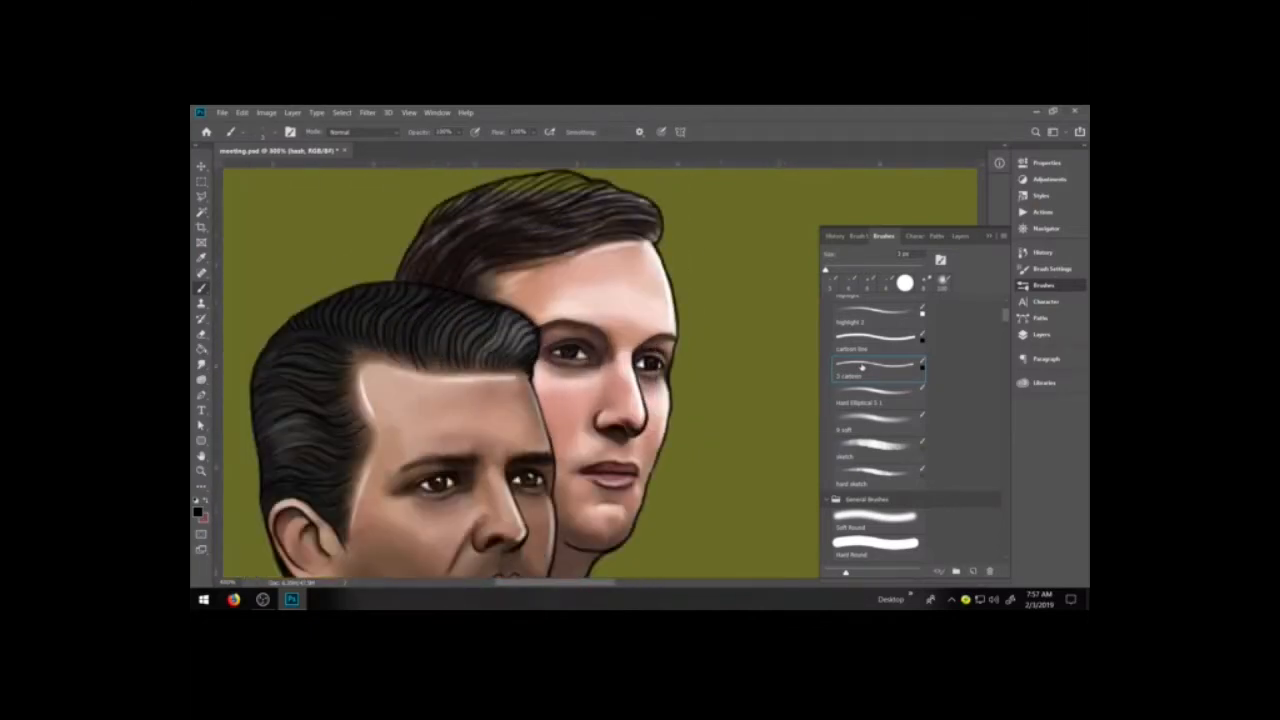
- Draw thin black hash lines on the rear man's neck, jacket lapel and sleeve with the 3 cartoon brush, redoing the sleeve line
{"action": "key", "text": "h"}
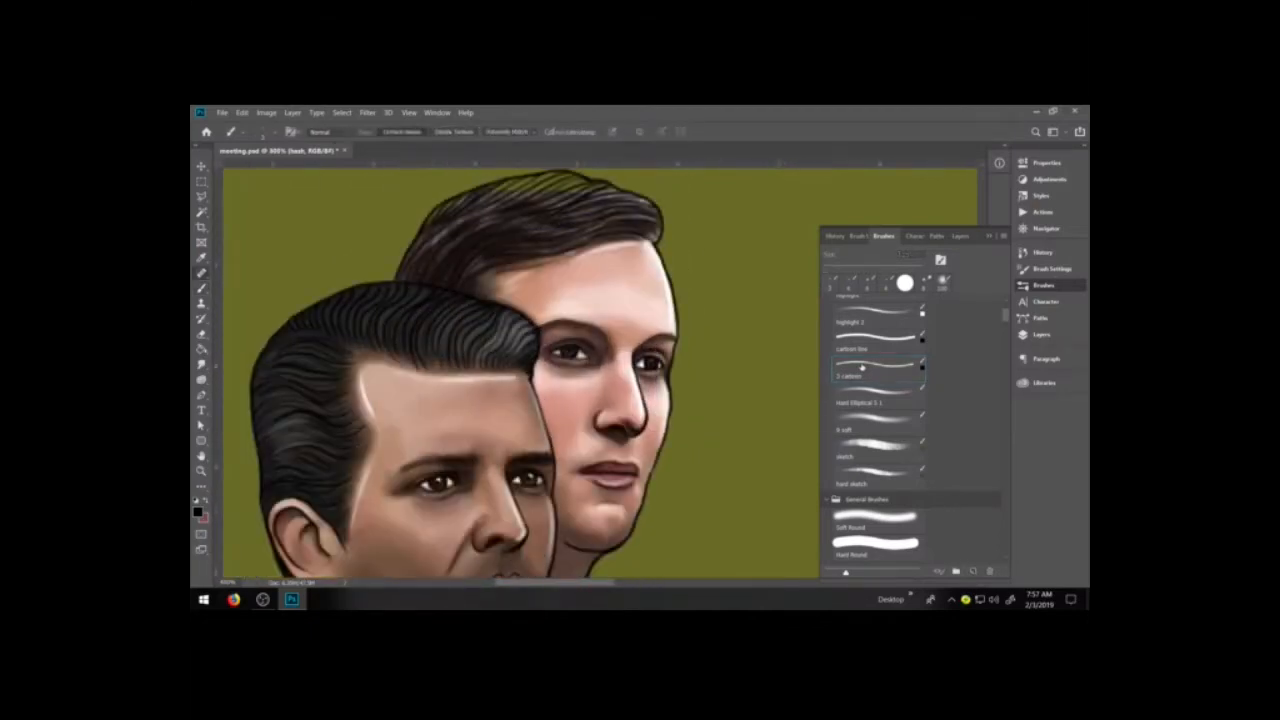
{"action": "left_click_drag", "start_coordinate": [649, 499], "coordinate": [667, 389]}
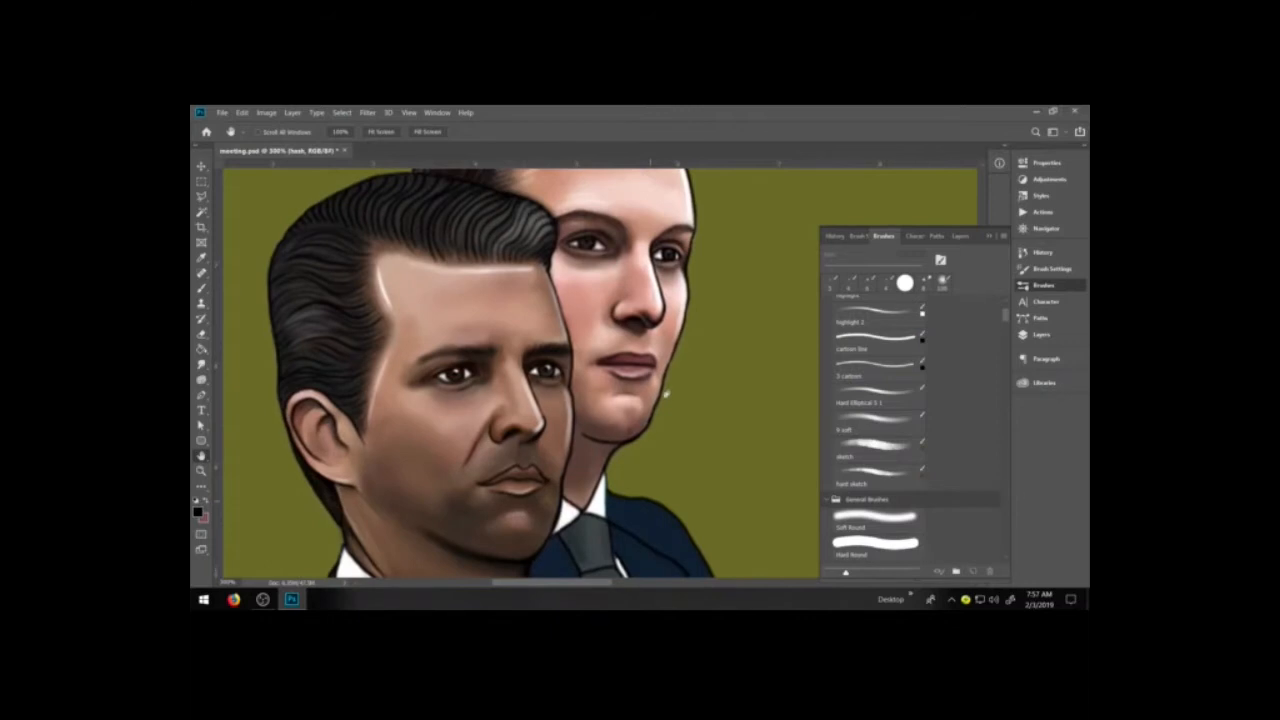
{"action": "key", "text": "b"}
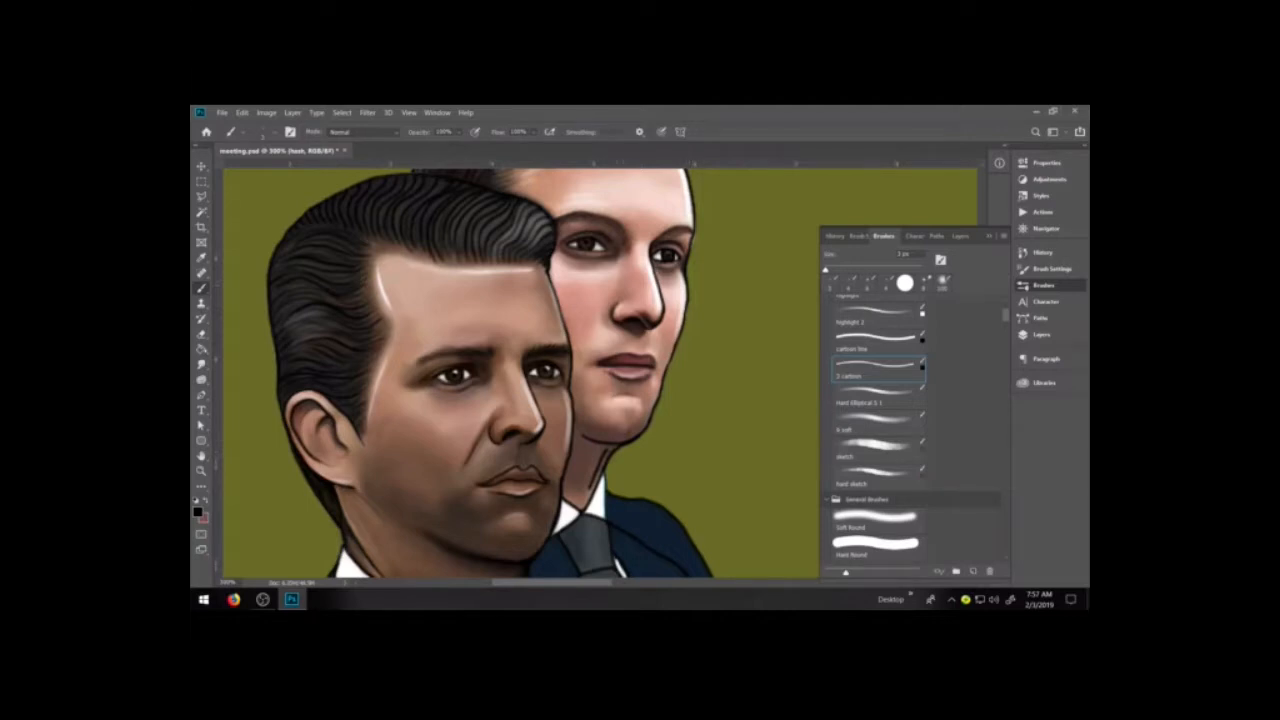
{"action": "key", "text": "space"}
{"action": "left_click_drag", "start_coordinate": [680, 508], "coordinate": [675, 377]}
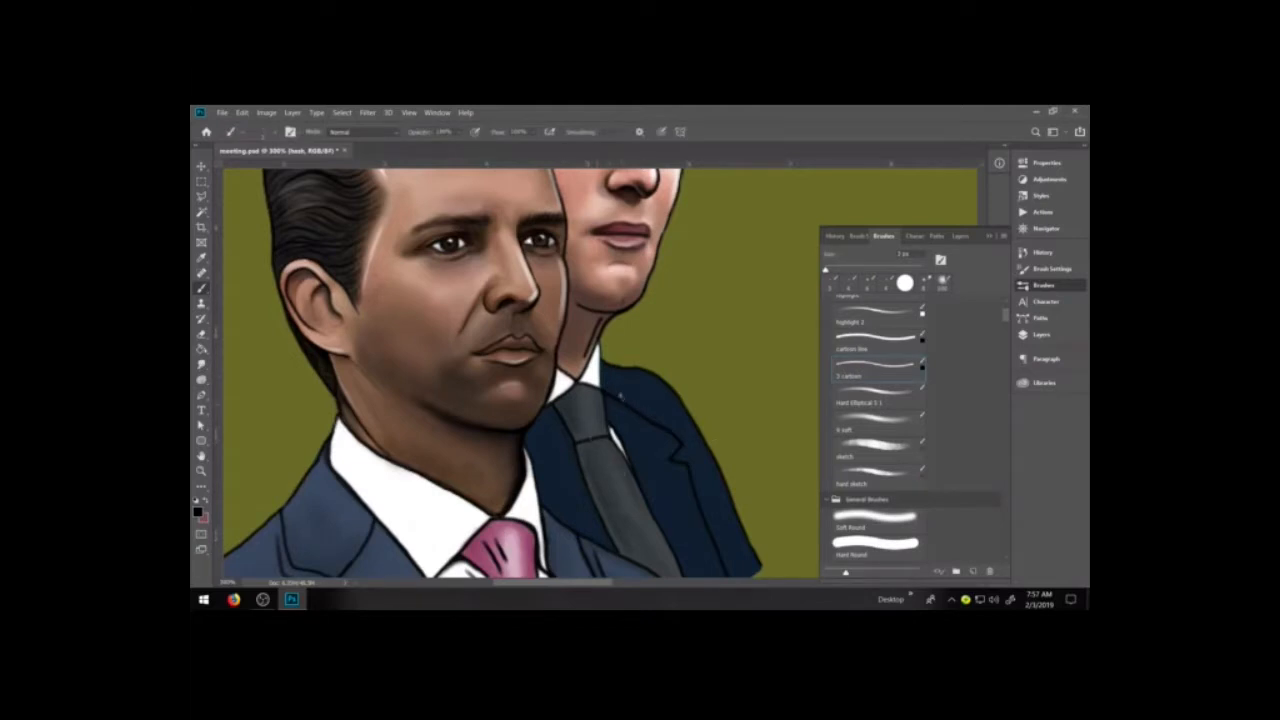
{"action": "left_click_drag", "start_coordinate": [694, 463], "coordinate": [718, 530]}
{"action": "key", "text": "ctrl+z"}
{"action": "left_click_drag", "start_coordinate": [694, 465], "coordinate": [729, 563]}
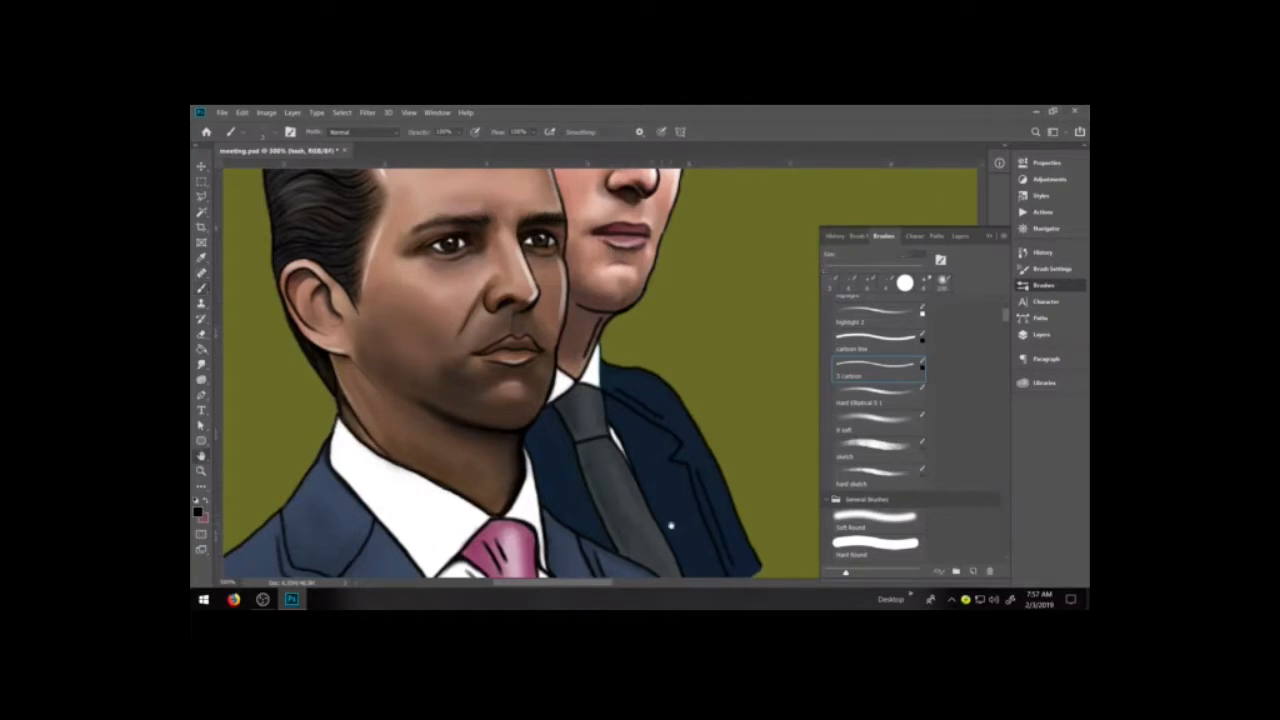
- Draw a thin black hash line down the rear man's gray tie with the 3 cartoon brush, undoing and redrawing the stroke
{"action": "left_click_drag", "start_coordinate": [668, 502], "coordinate": [660, 452]}
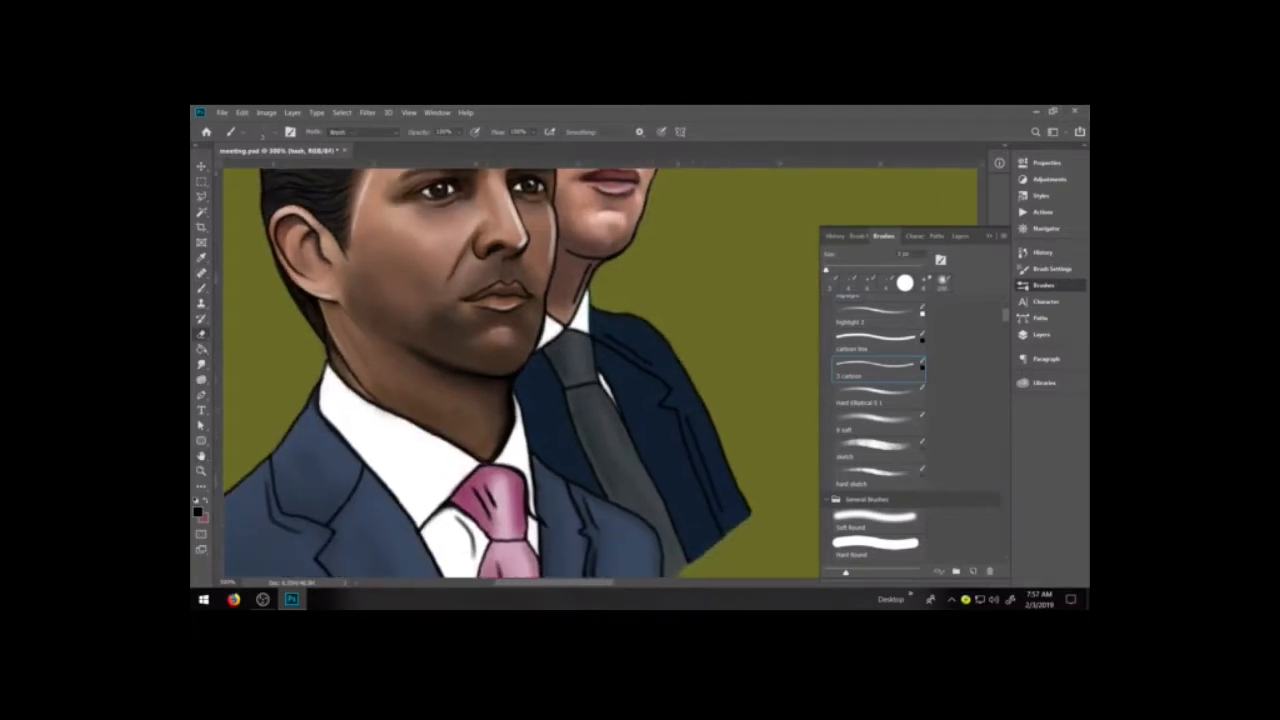
{"action": "key", "text": "bracketleft"}
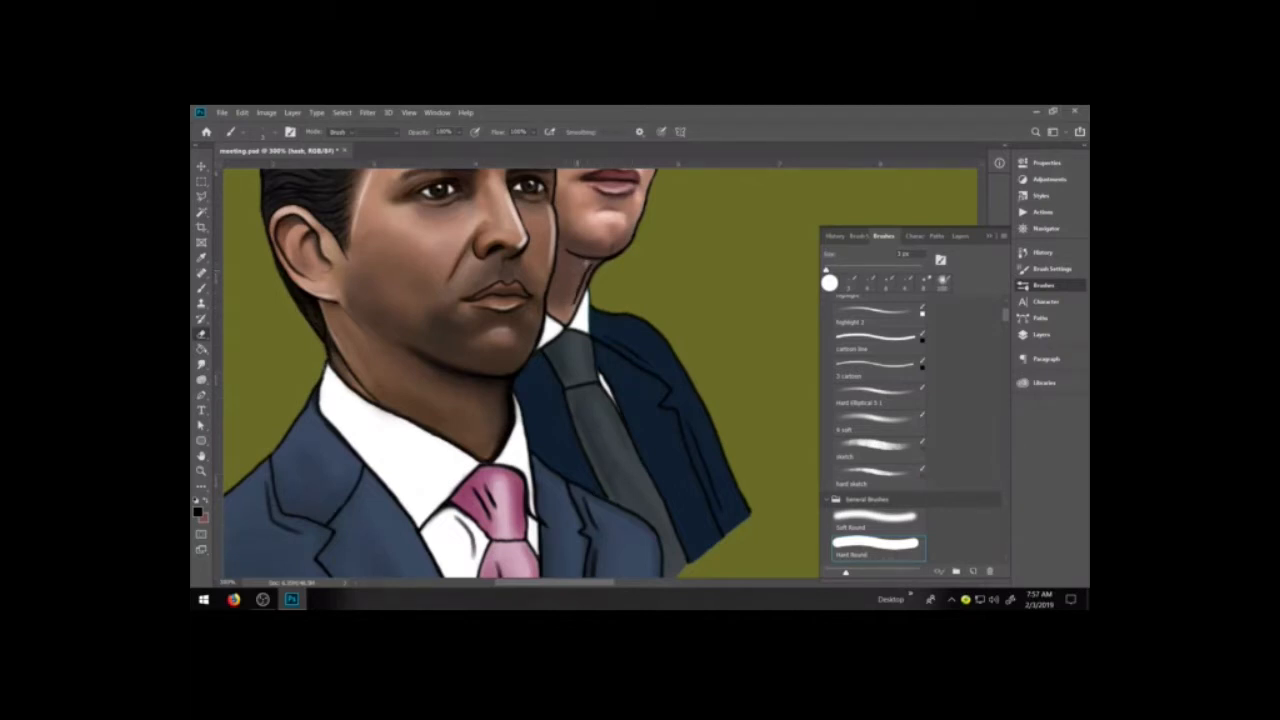
{"action": "key", "text": "e"}
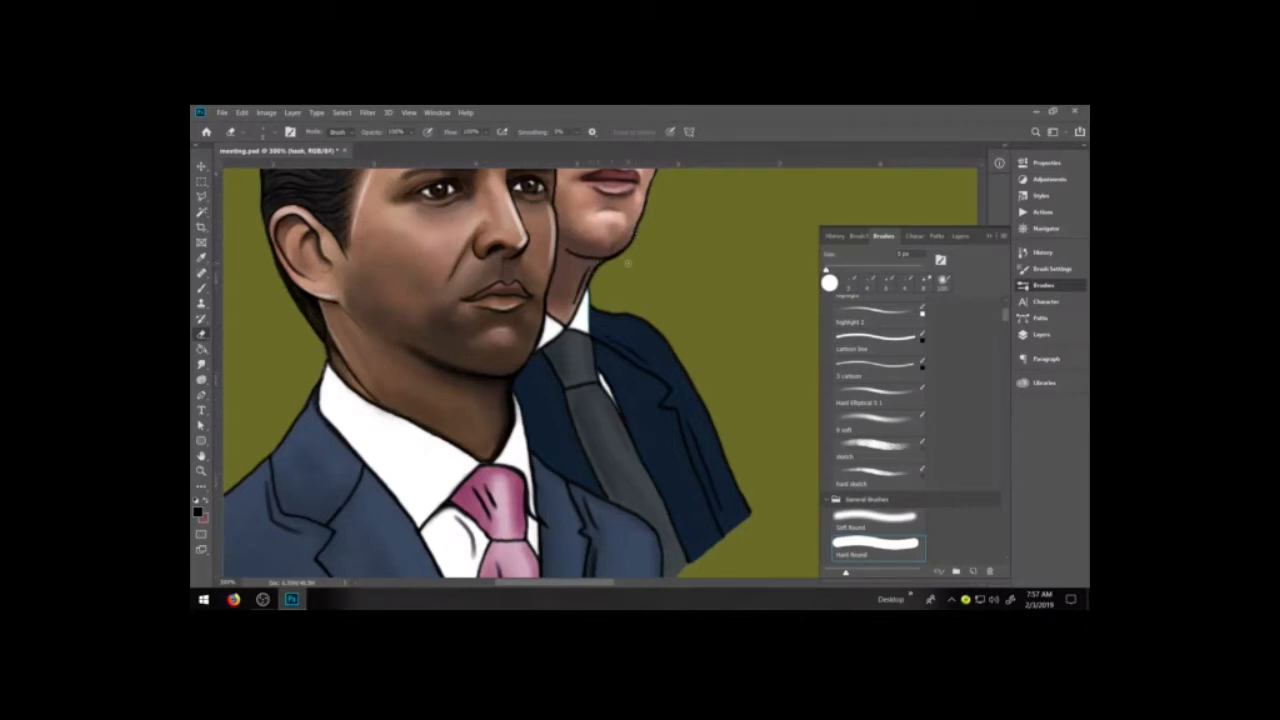
{"action": "key", "text": "b"}
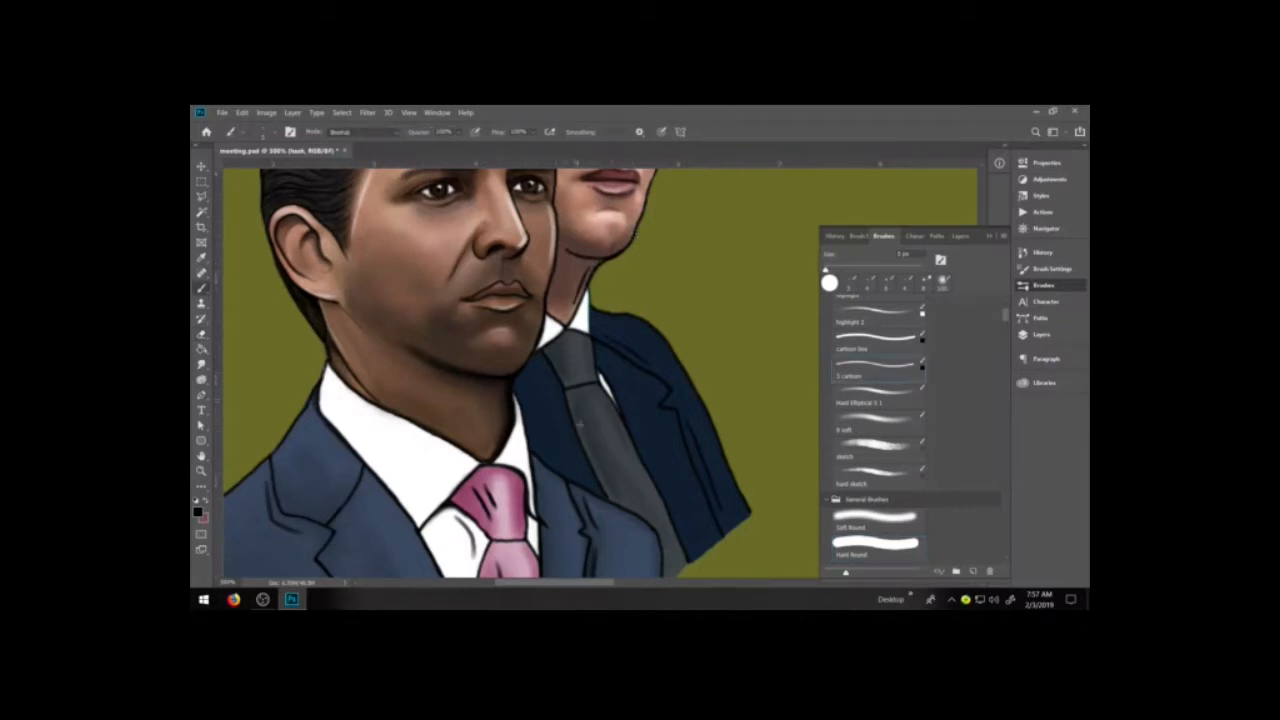
{"action": "key", "text": "]"}
{"action": "left_click_drag", "start_coordinate": [580, 413], "coordinate": [620, 490]}
{"action": "key", "text": "ctrl+z"}
{"action": "left_click_drag", "start_coordinate": [578, 406], "coordinate": [614, 480]}
{"action": "key", "text": "e"}
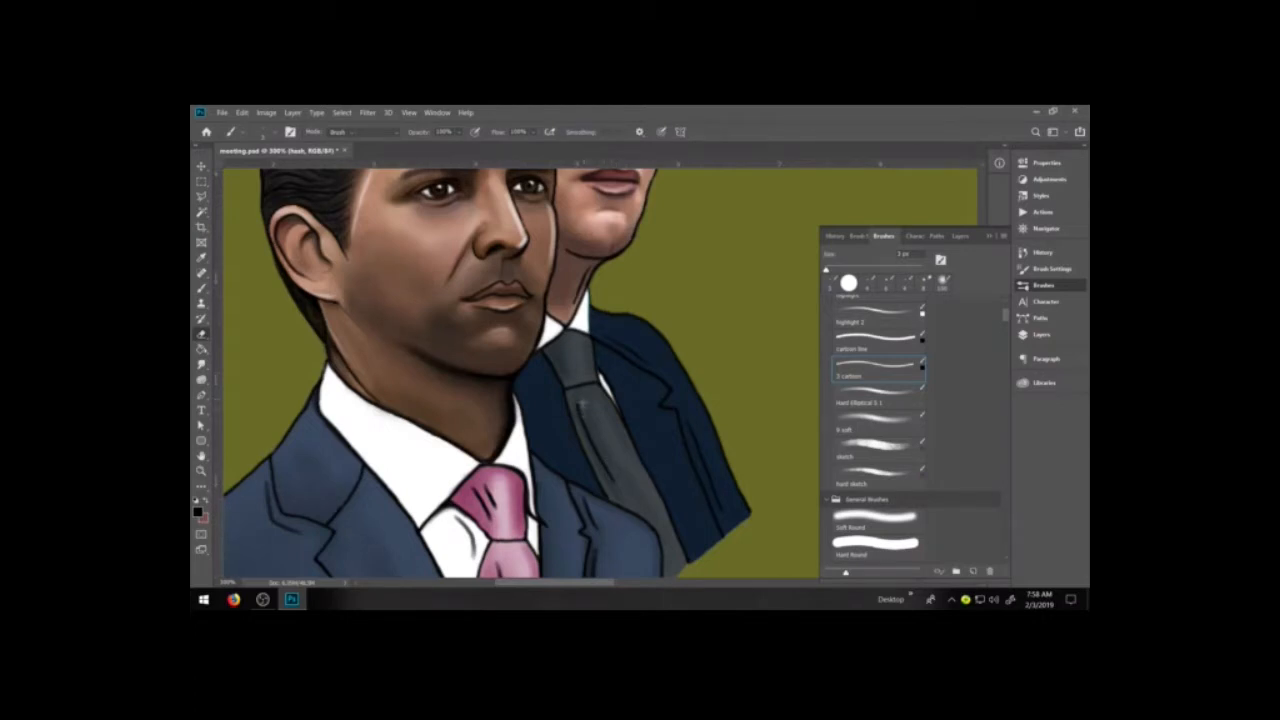
- Add thin black hash lines around the rear man's tie knot and jacket front, undoing misplaced strokes and trimming with the Eraser
{"action": "key", "text": "e"}
{"action": "key", "text": "b"}
{"action": "key", "text": "b"}
{"action": "left_click_drag", "start_coordinate": [585, 279], "coordinate": [577, 296]}
{"action": "key", "text": "e"}
{"action": "key", "text": "b"}
{"action": "key", "text": "bracketright"}
{"action": "key", "text": "bracketright"}
{"action": "left_click_drag", "start_coordinate": [537, 382], "coordinate": [572, 464]}
{"action": "key", "text": "ctrl+z"}
{"action": "left_click_drag", "start_coordinate": [530, 418], "coordinate": [566, 472]}
{"action": "key", "text": "ctrl+z"}
{"action": "key", "text": "e"}
{"action": "left_click_drag", "start_coordinate": [573, 469], "coordinate": [562, 456]}
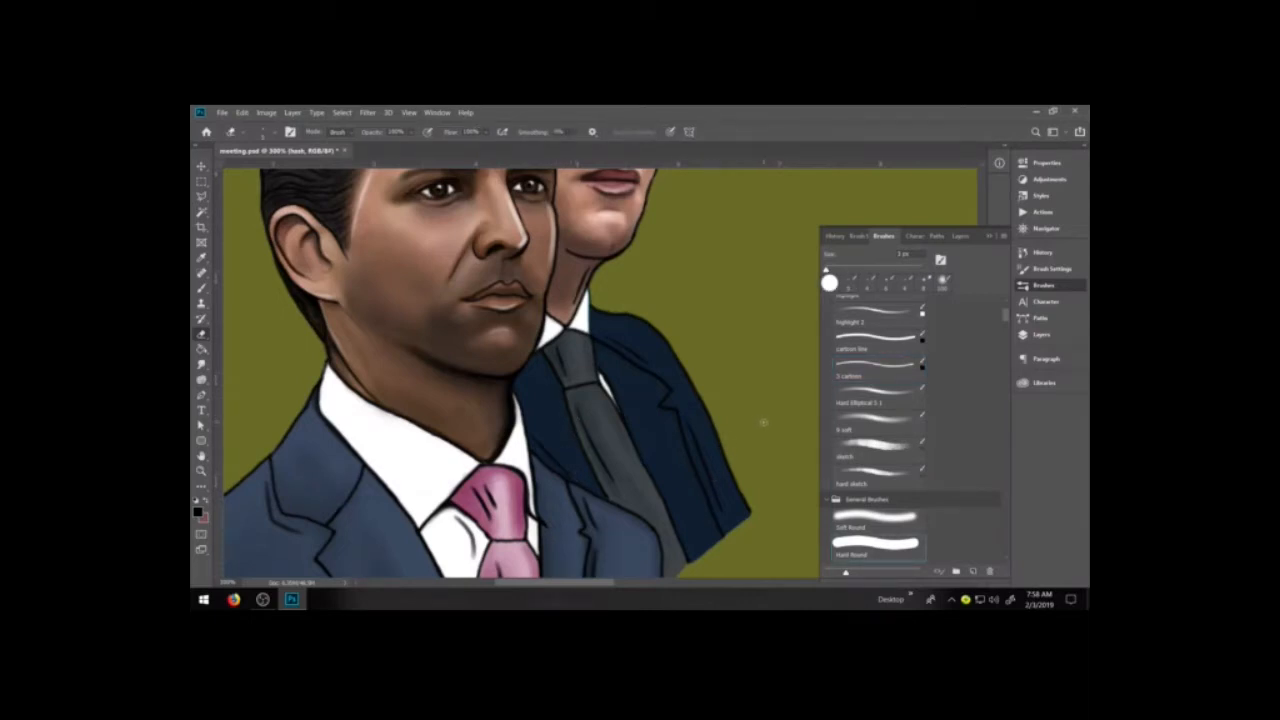
{"action": "key", "text": "b"}
- Show the conf layer holding the conference table picture and make it the active layer for the Magic Wand
{"action": "key", "text": "ctrl+minus"}
{"action": "key", "text": "ctrl+minus"}
{"action": "key", "text": "ctrl+minus"}
{"action": "key", "text": "ctrl+minus"}
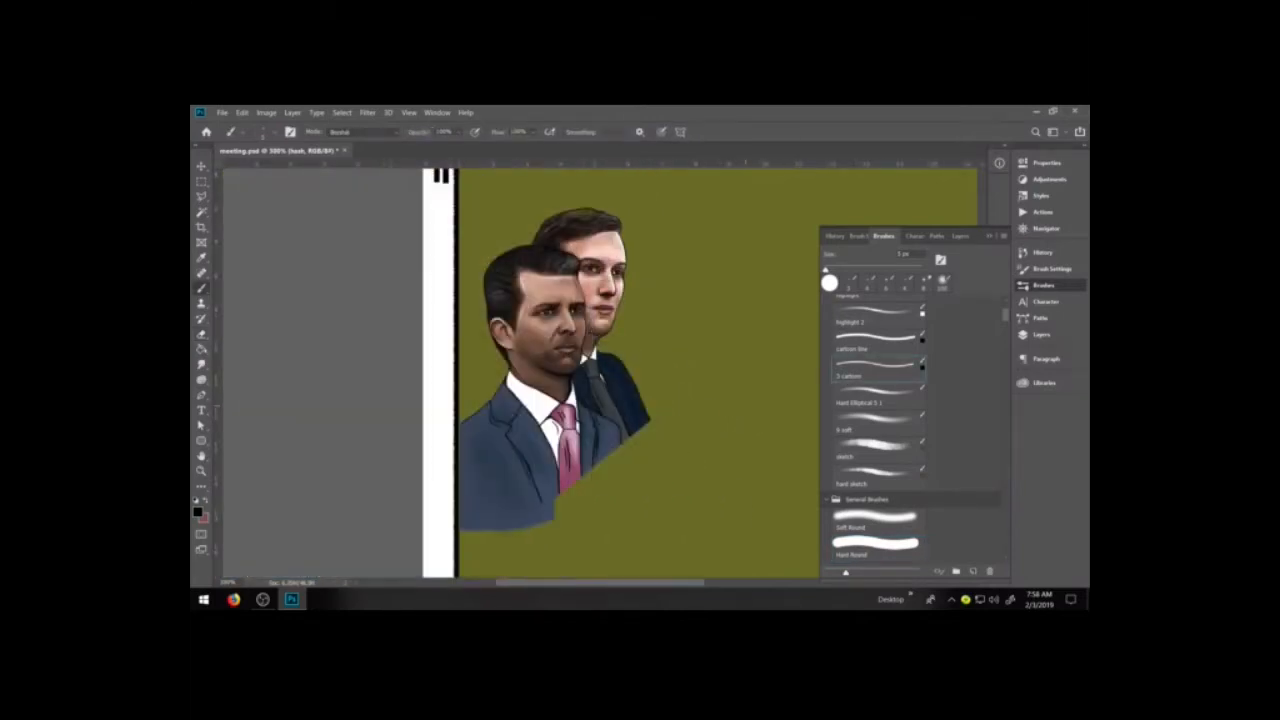
{"action": "key", "text": "F7"}
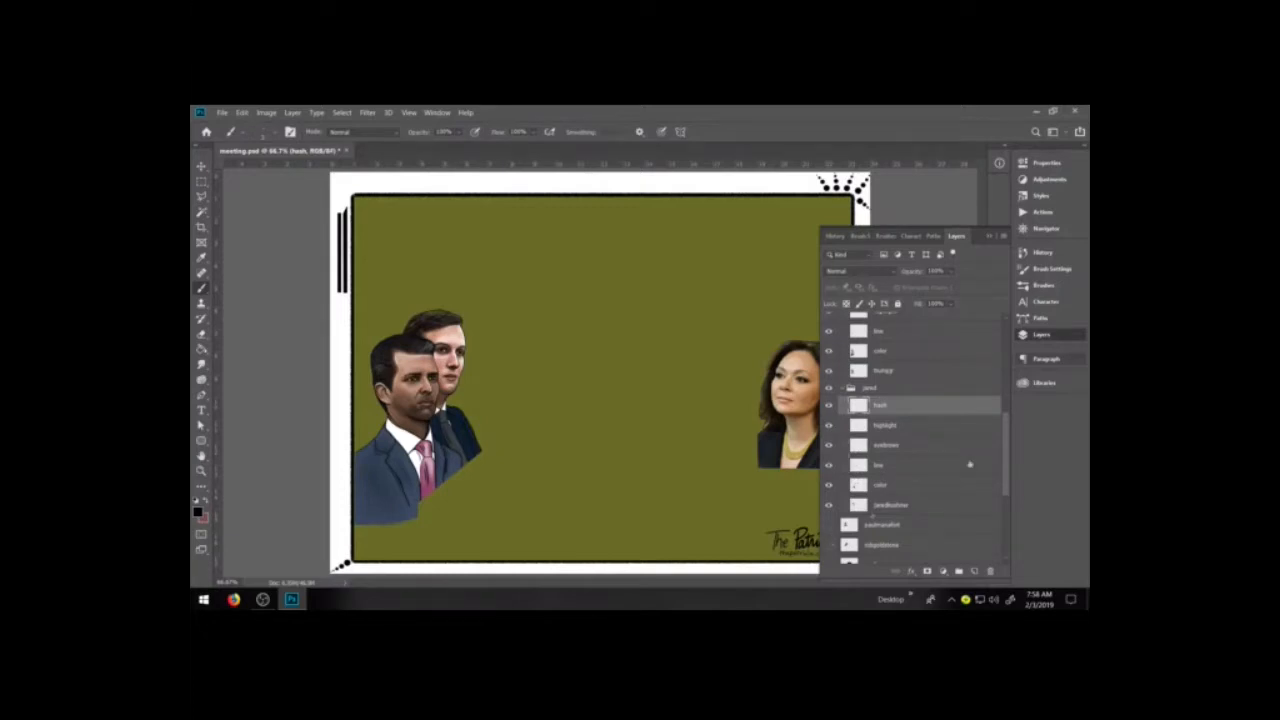
{"action": "scroll", "coordinate": [850, 545], "scroll_direction": "down", "scroll_amount": 2}
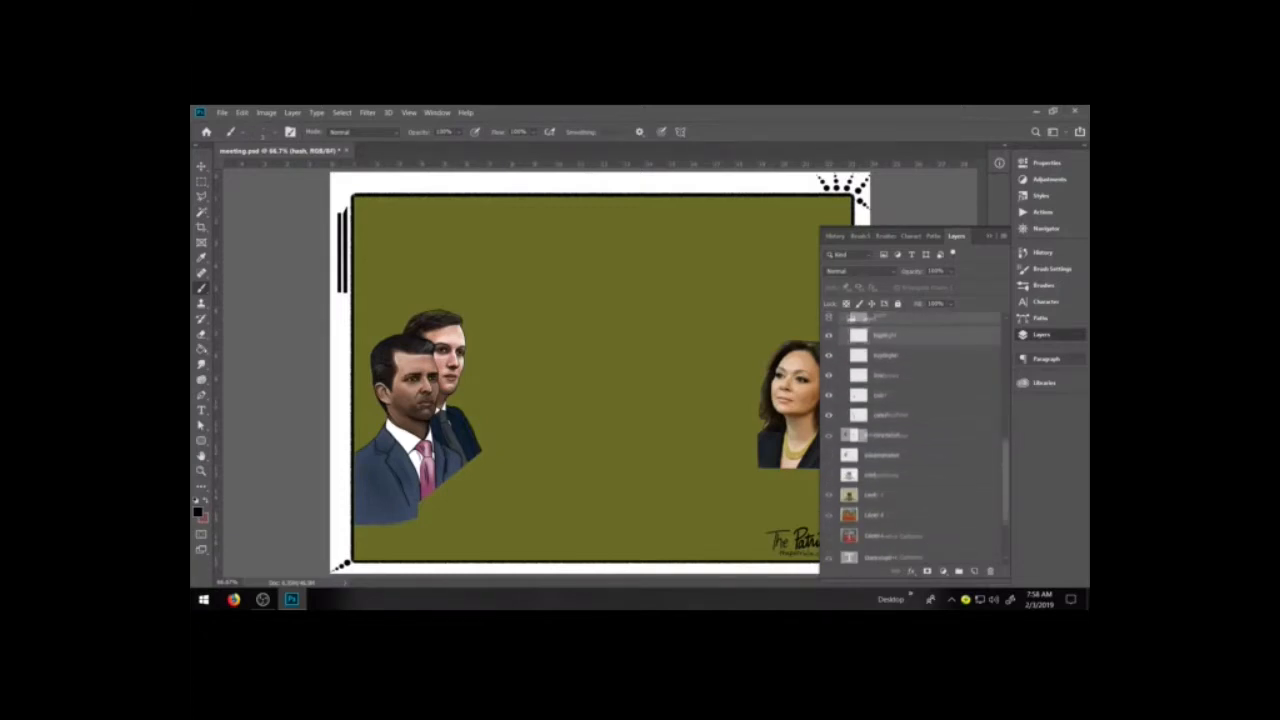
{"action": "left_click", "coordinate": [829, 474]}
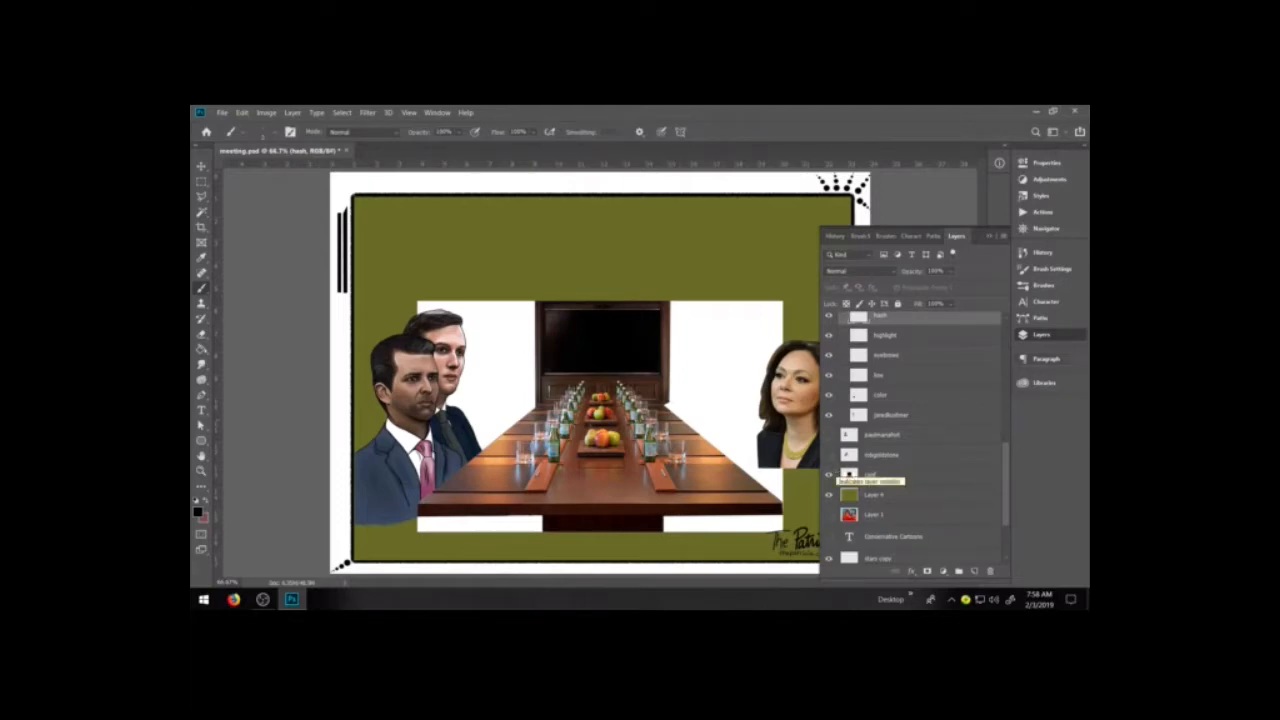
{"action": "key", "text": "w"}
{"action": "left_click", "coordinate": [524, 352]}
{"action": "left_click", "coordinate": [870, 475]}
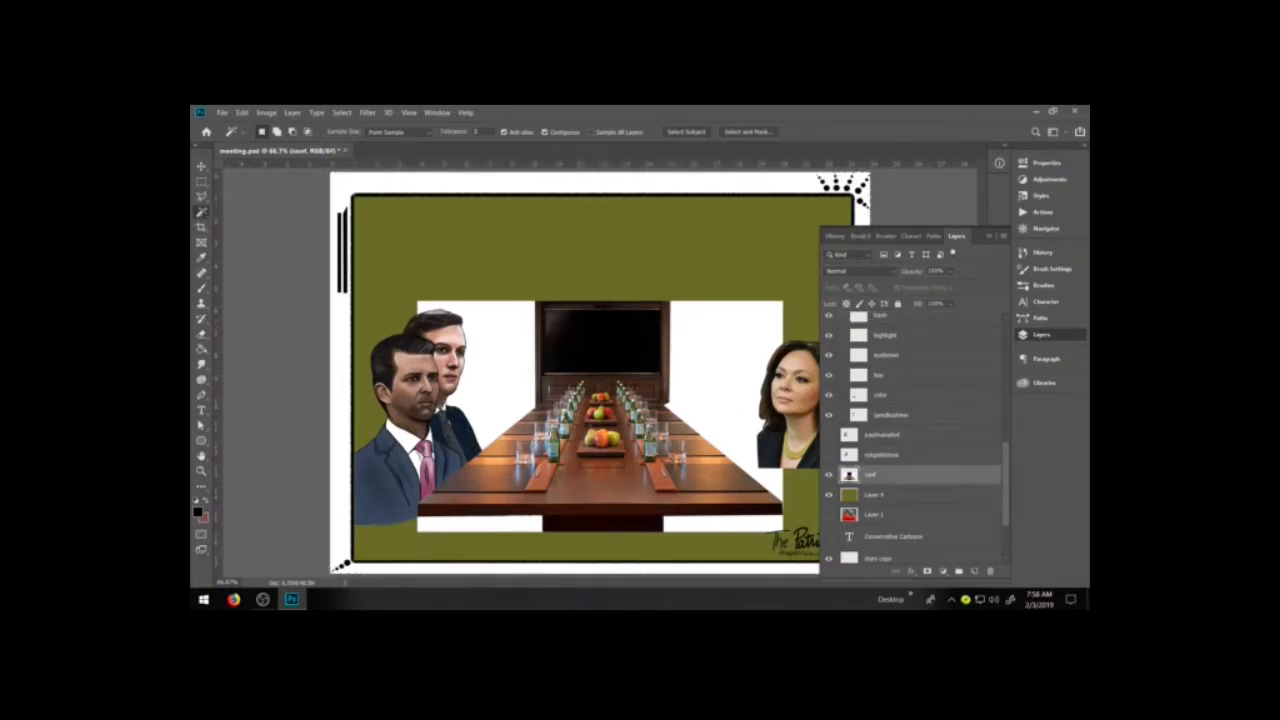
{"action": "left_click", "coordinate": [508, 338]}
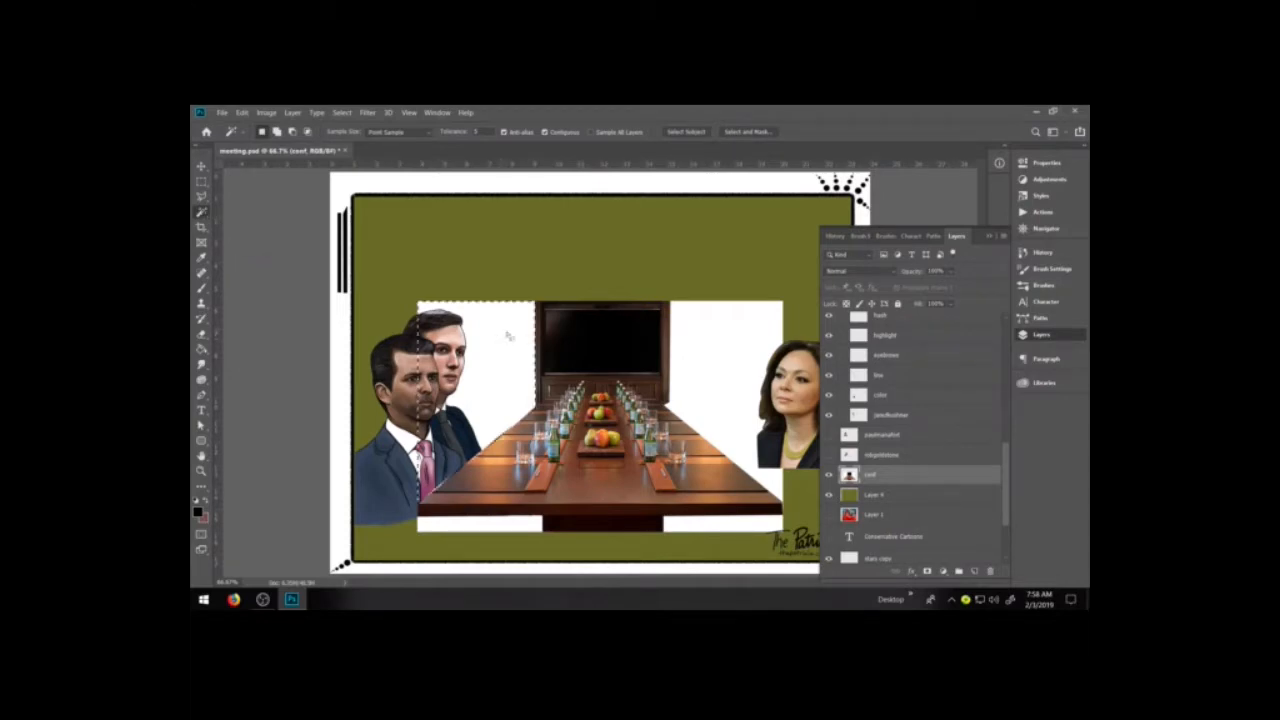
{"action": "left_click", "coordinate": [715, 372], "text": "shift"}
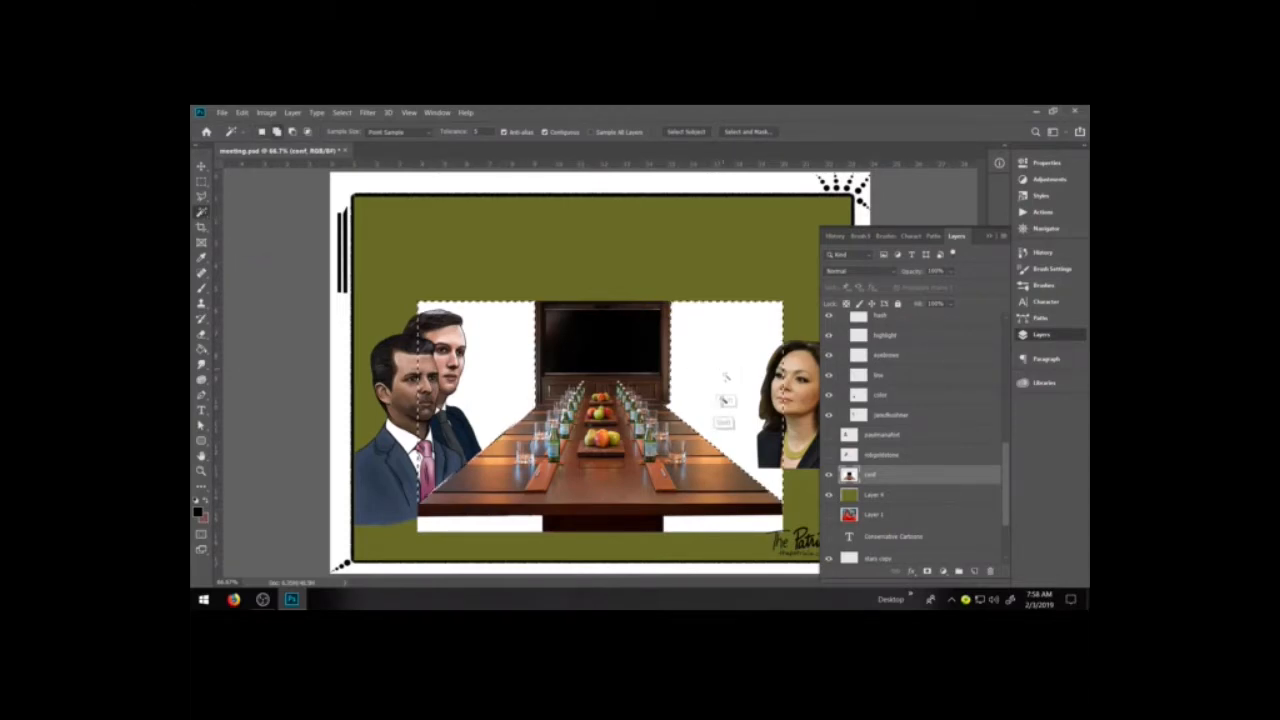
{"action": "left_click", "coordinate": [489, 524], "text": "shift"}
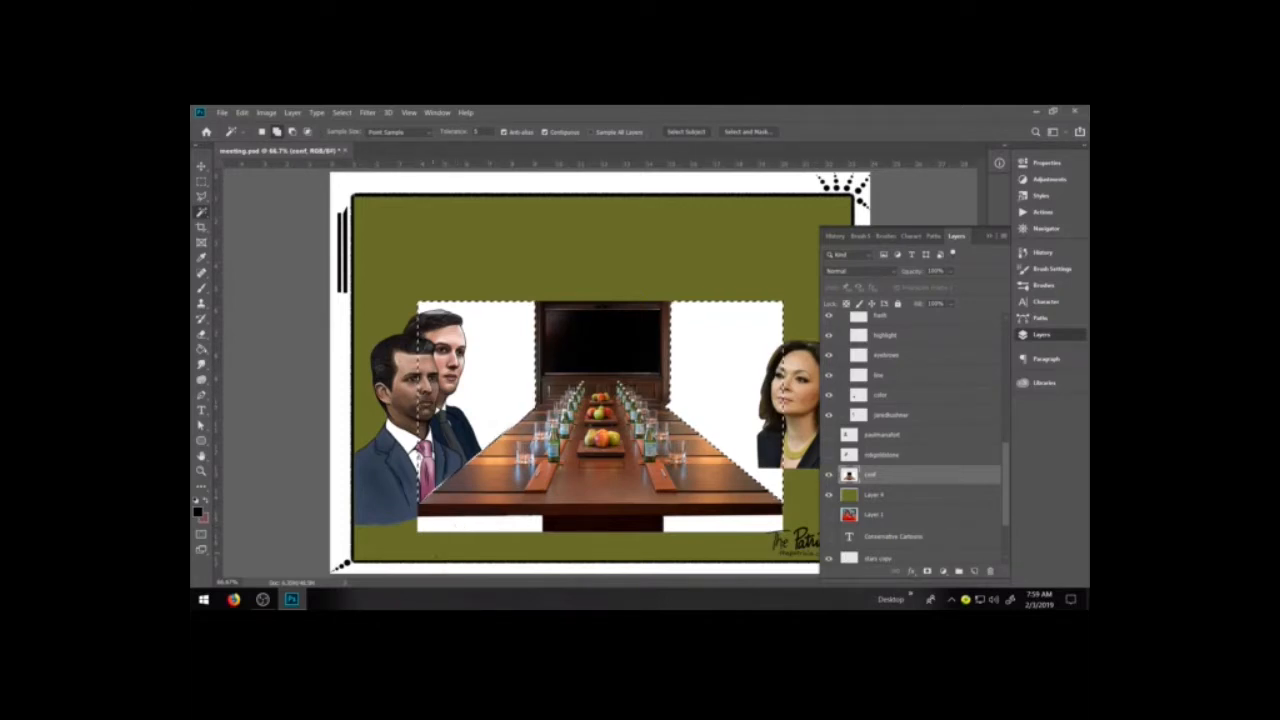
{"action": "key", "text": "ctrl+d"}
- Delete the four white background areas around the conference table on the conf layer, selecting each with the Magic Wand
{"action": "left_click", "coordinate": [436, 524]}
{"action": "key", "text": "Delete"}
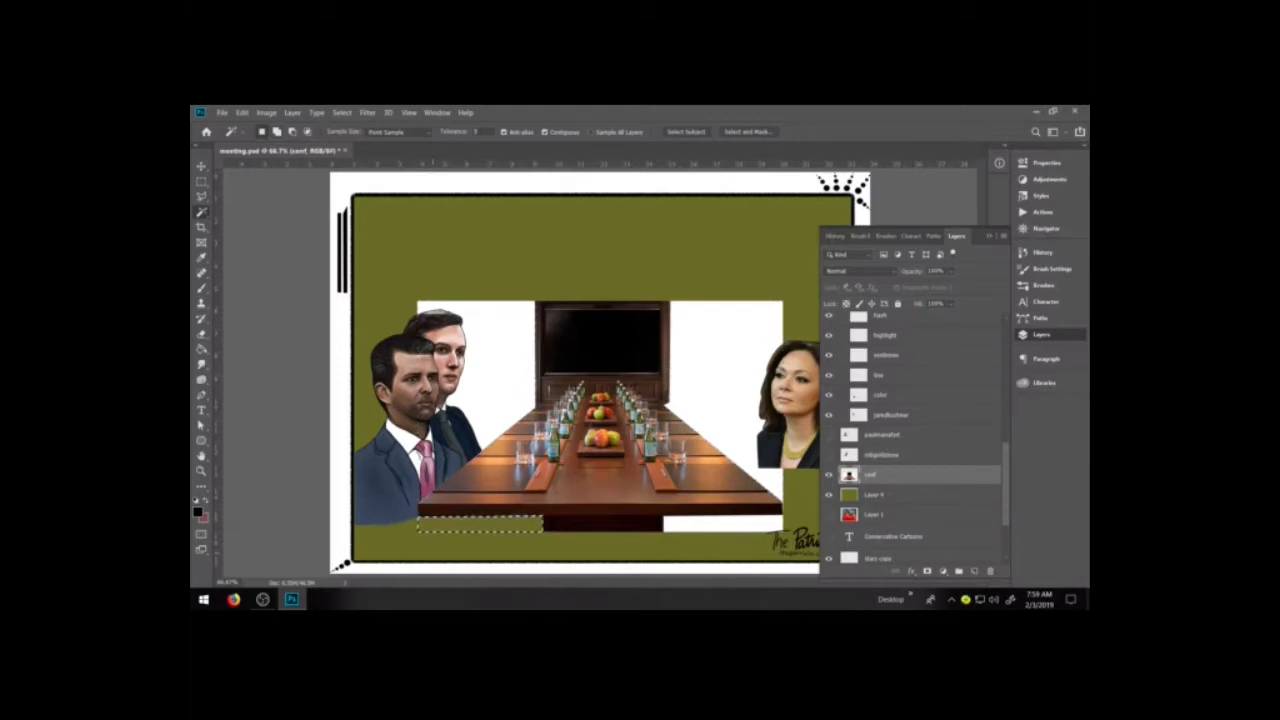
{"action": "left_click", "coordinate": [694, 524]}
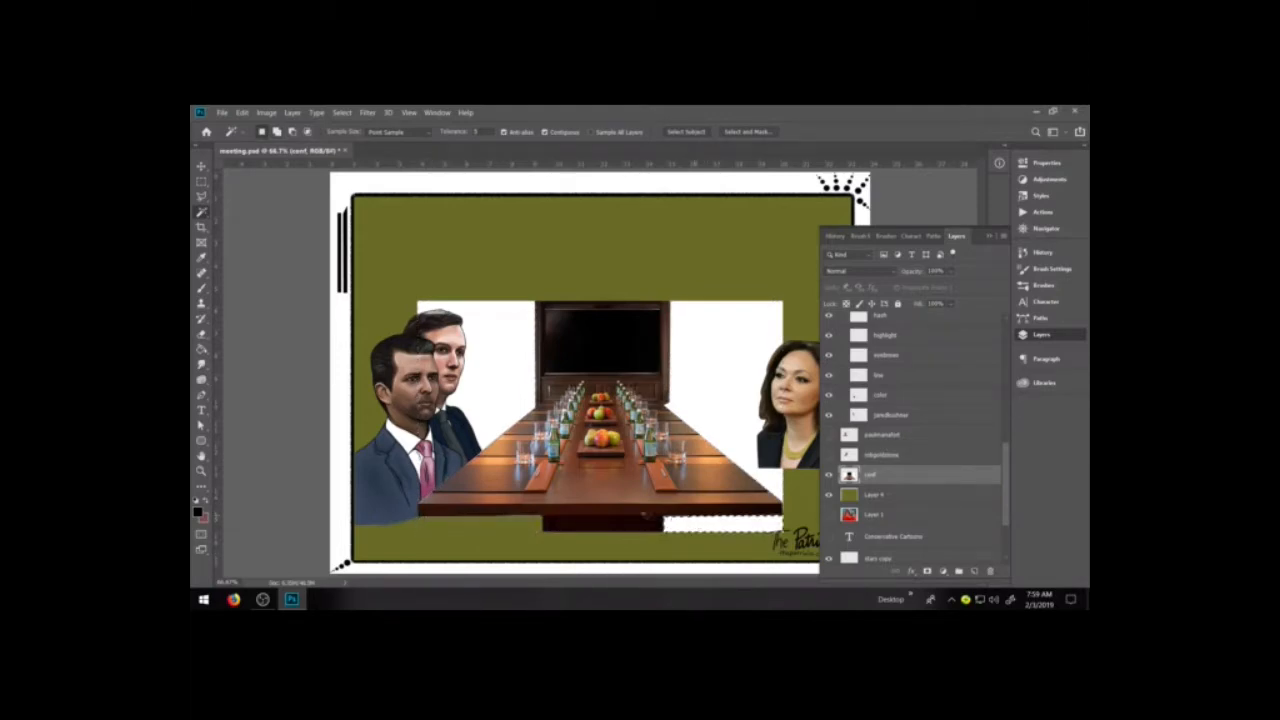
{"action": "key", "text": "Delete"}
{"action": "left_click", "coordinate": [725, 413]}
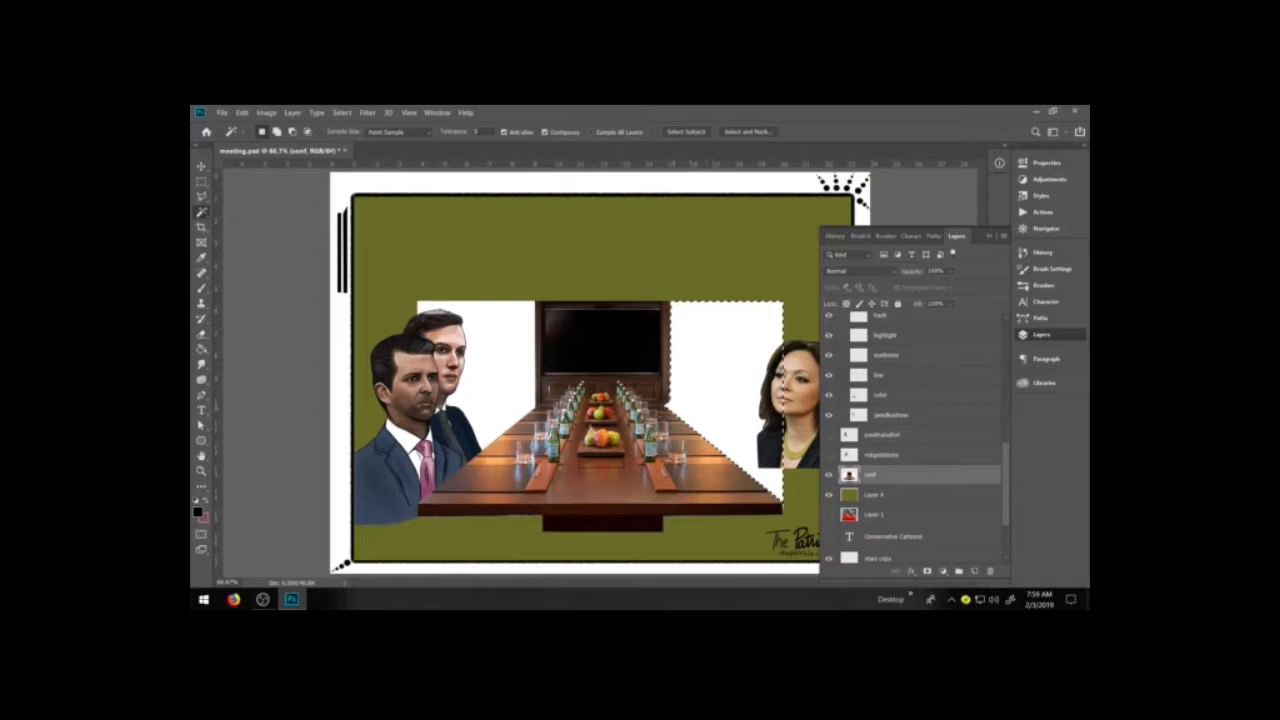
{"action": "key", "text": "Delete"}
{"action": "left_click", "coordinate": [505, 402]}
{"action": "key", "text": "Delete"}
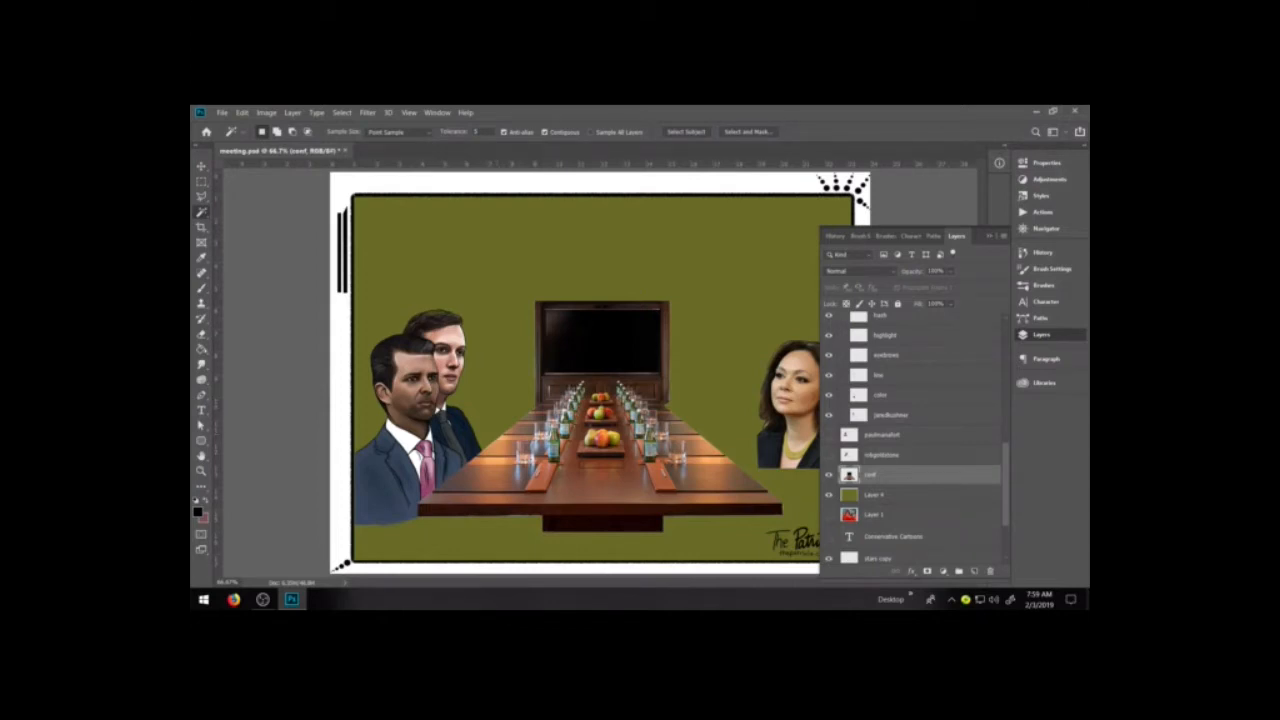
- Collapse the jared and Don Jr layer groups and show the paulmanafort photo layer
{"action": "scroll", "coordinate": [826, 420], "scroll_direction": "up", "scroll_amount": 3}
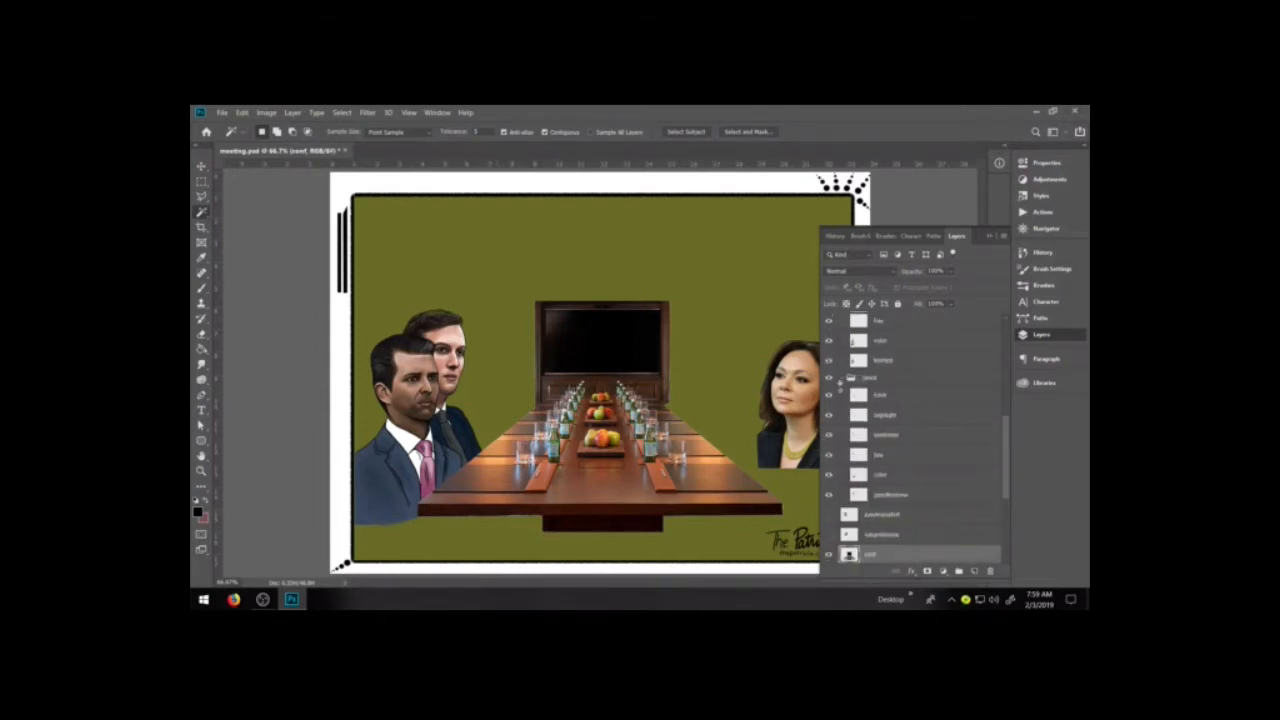
{"action": "left_click", "coordinate": [846, 377]}
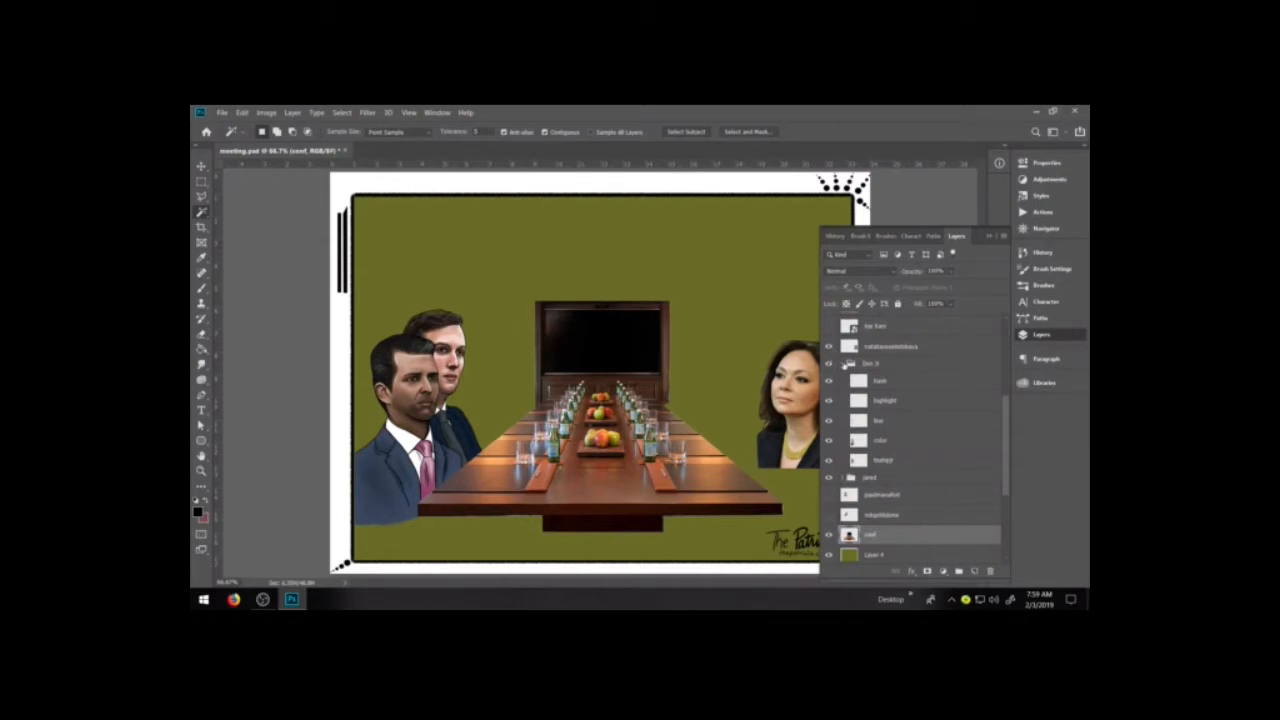
{"action": "left_click", "coordinate": [847, 362]}
{"action": "left_click", "coordinate": [829, 397]}
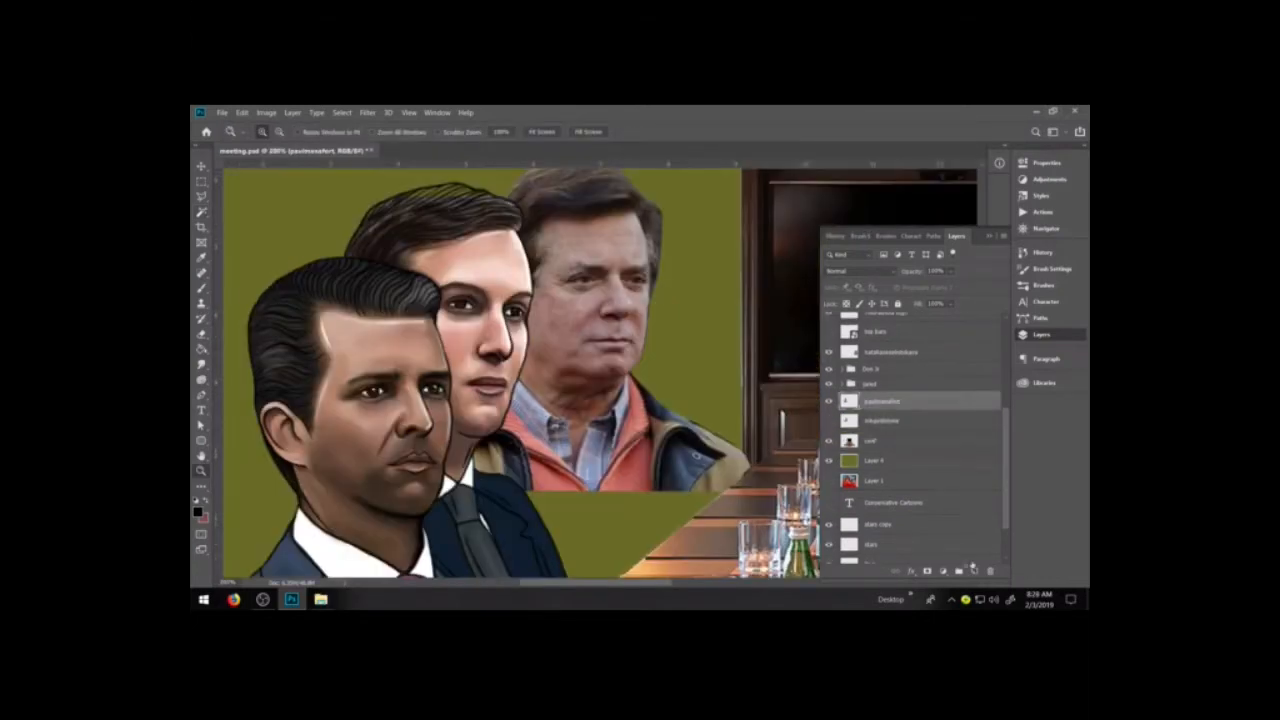
- Add two layers named color and line above the paulmanafort layer
{"action": "left_click", "coordinate": [974, 571]}
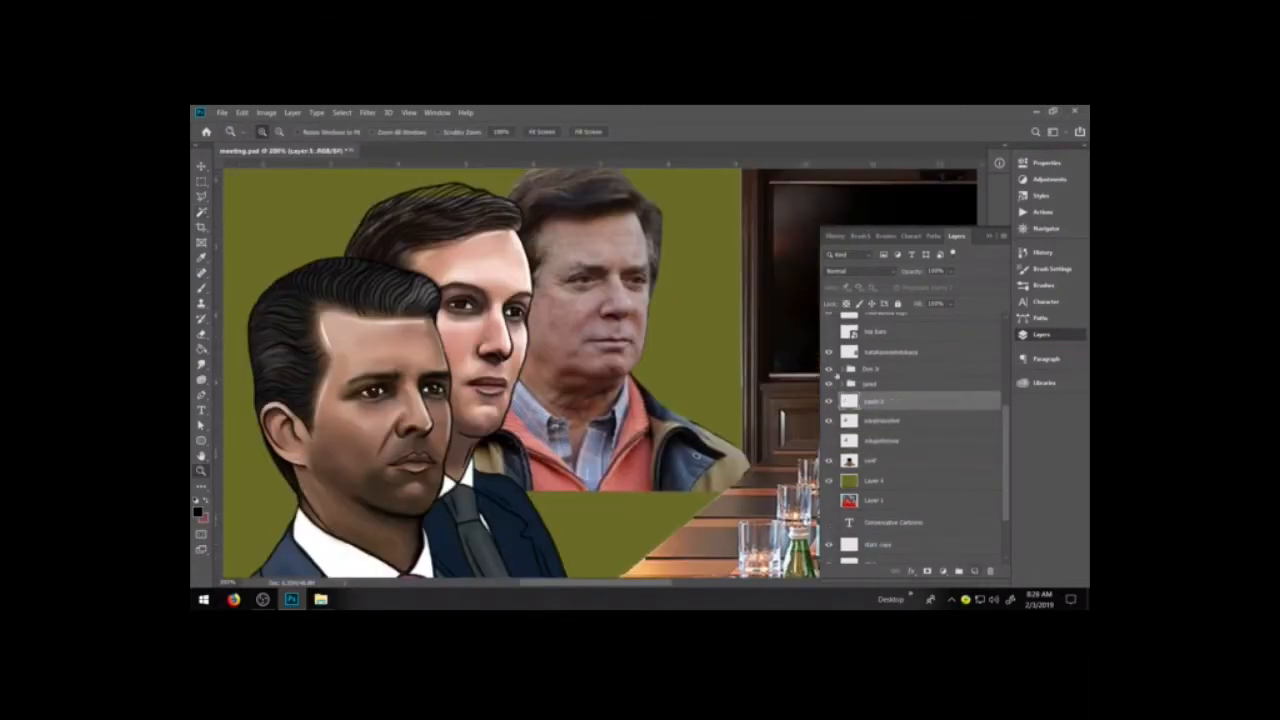
{"action": "double_click", "coordinate": [873, 400]}
{"action": "type", "text": "s"}
{"action": "left_click", "coordinate": [974, 571]}
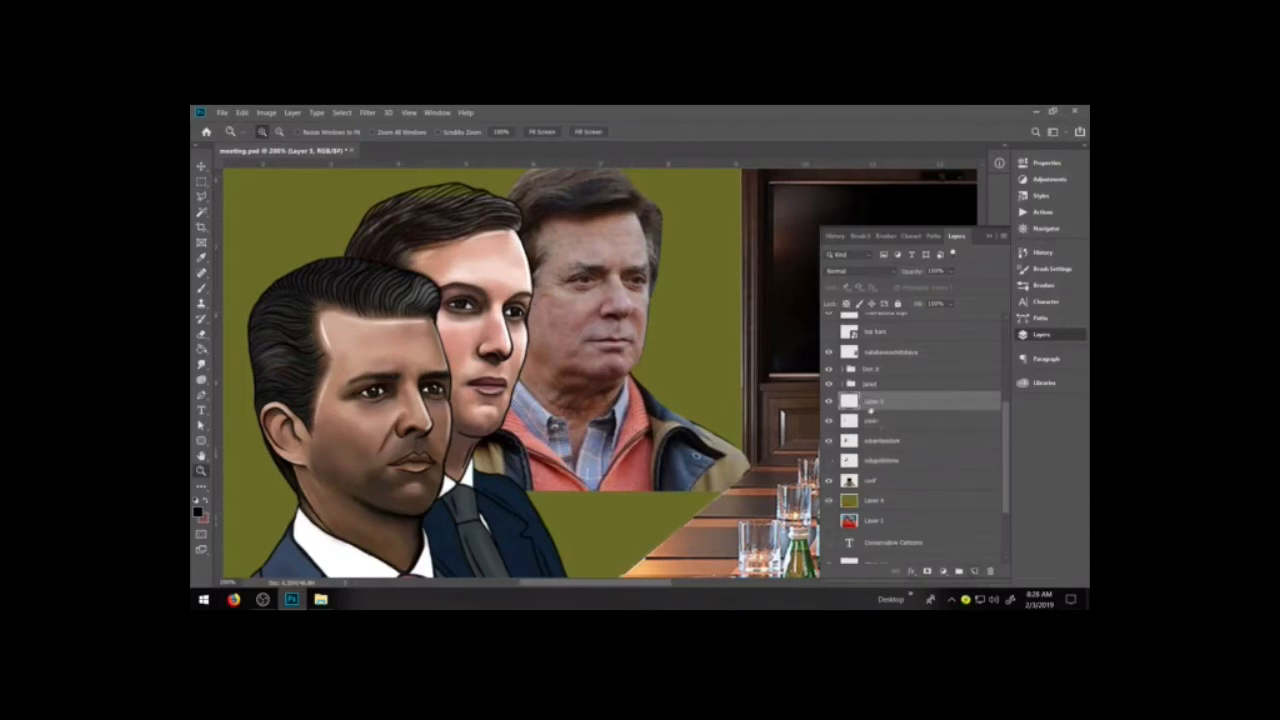
{"action": "double_click", "coordinate": [872, 400]}
{"action": "type", "text": "s"}
- Add two more layers named highlight and hash above the line layer
{"action": "left_click", "coordinate": [974, 570]}
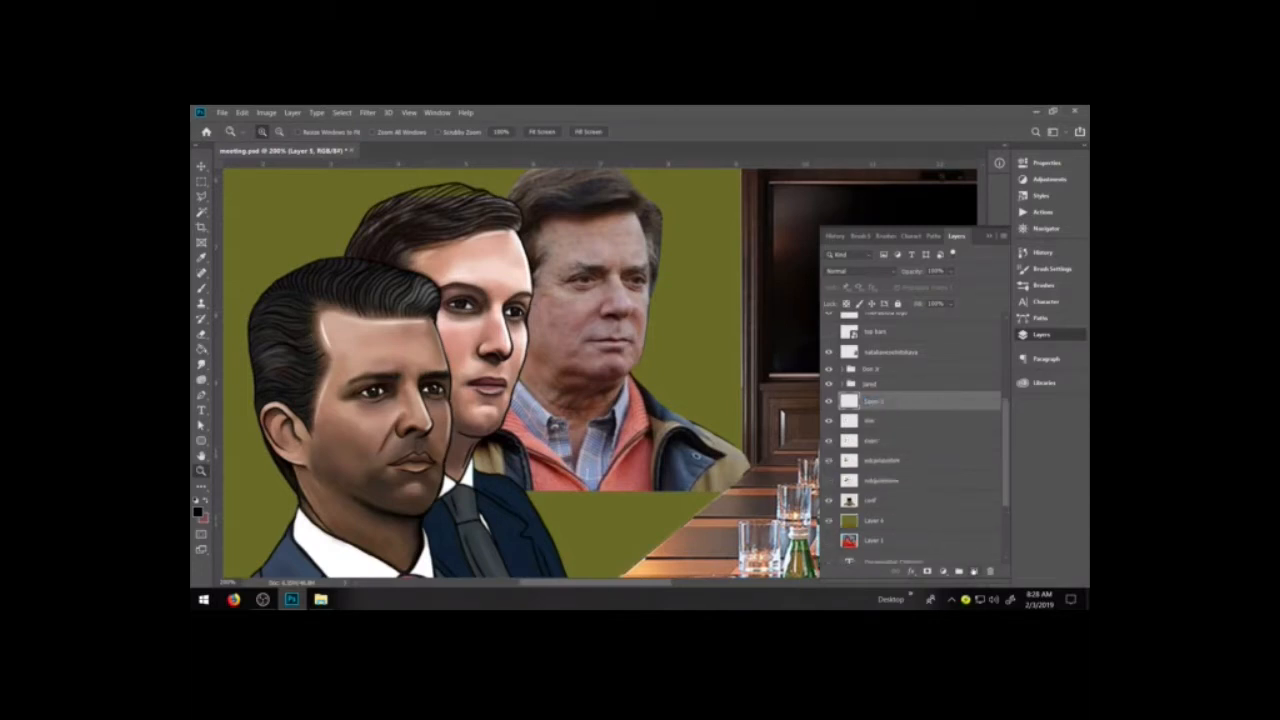
{"action": "double_click", "coordinate": [876, 401]}
{"action": "type", "text": "highlight"}
{"action": "left_click", "coordinate": [974, 570]}
{"action": "double_click", "coordinate": [872, 400]}
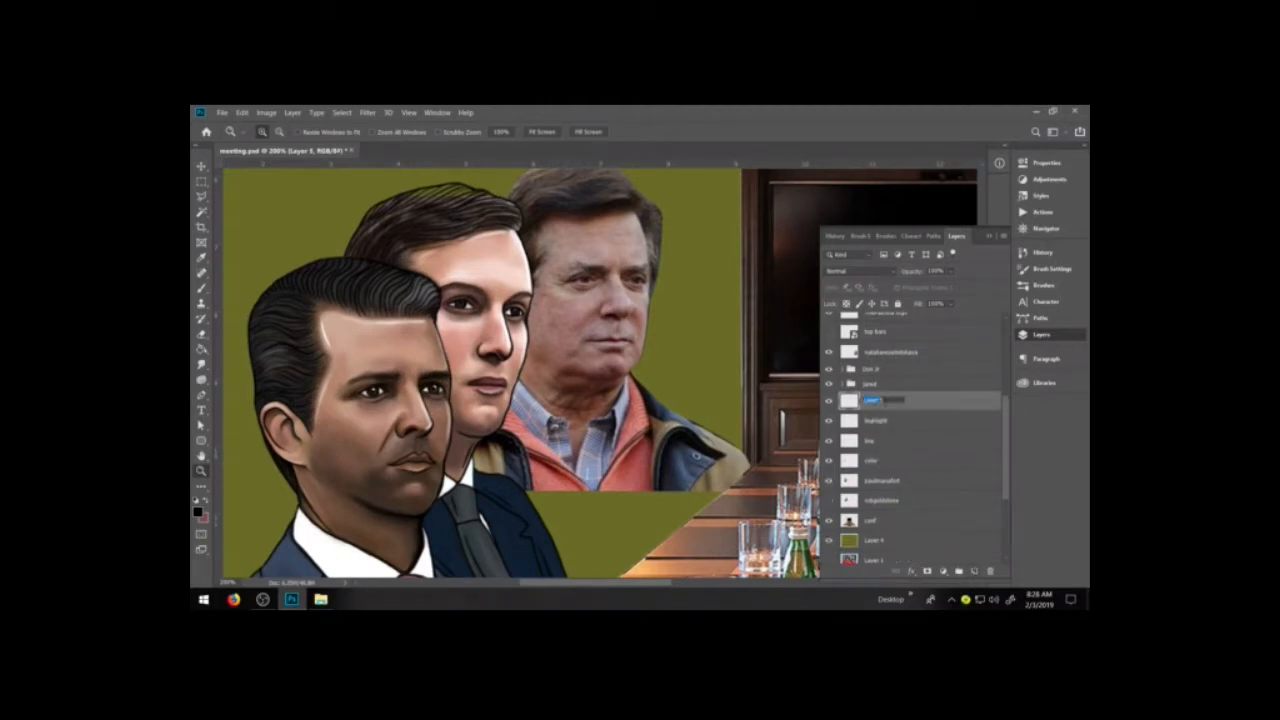
{"action": "left_click_drag", "start_coordinate": [888, 402], "coordinate": [848, 404]}
{"action": "type", "text": "sh"}
- Lower the opacity of the jared group to 50% so the photo behind it shows through
{"action": "left_click", "coordinate": [881, 462]}
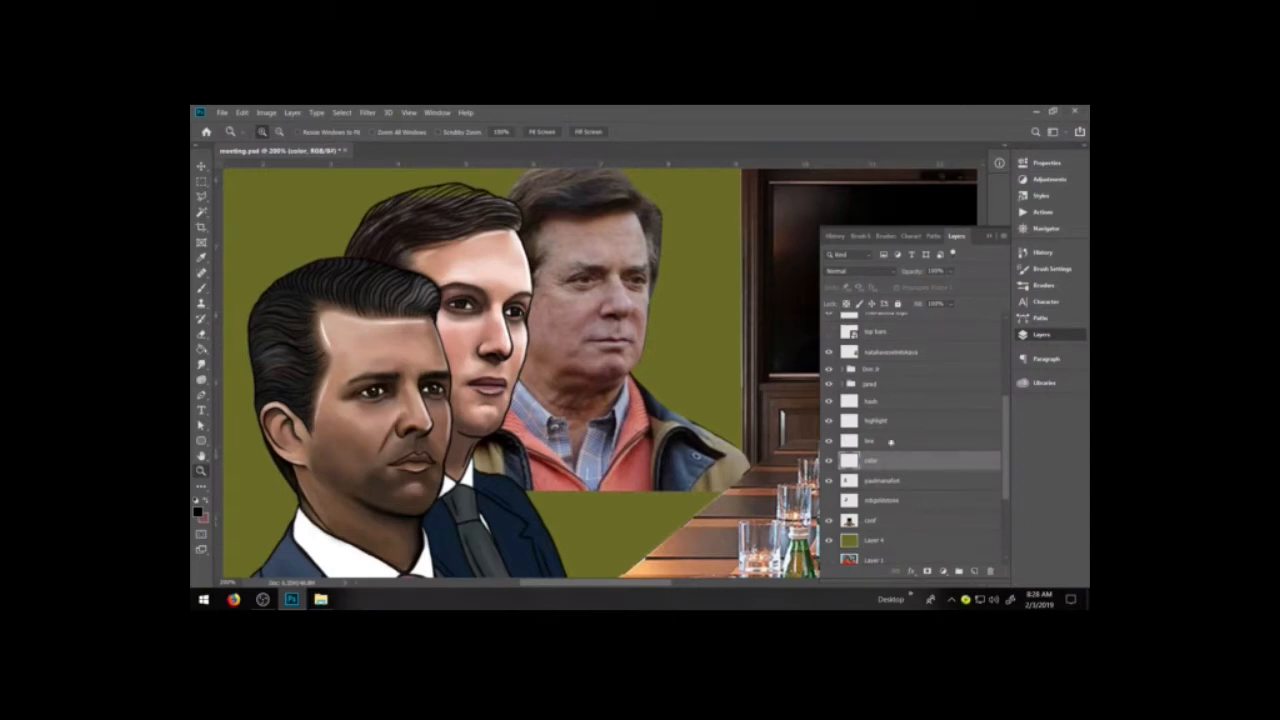
{"action": "left_click", "coordinate": [889, 424]}
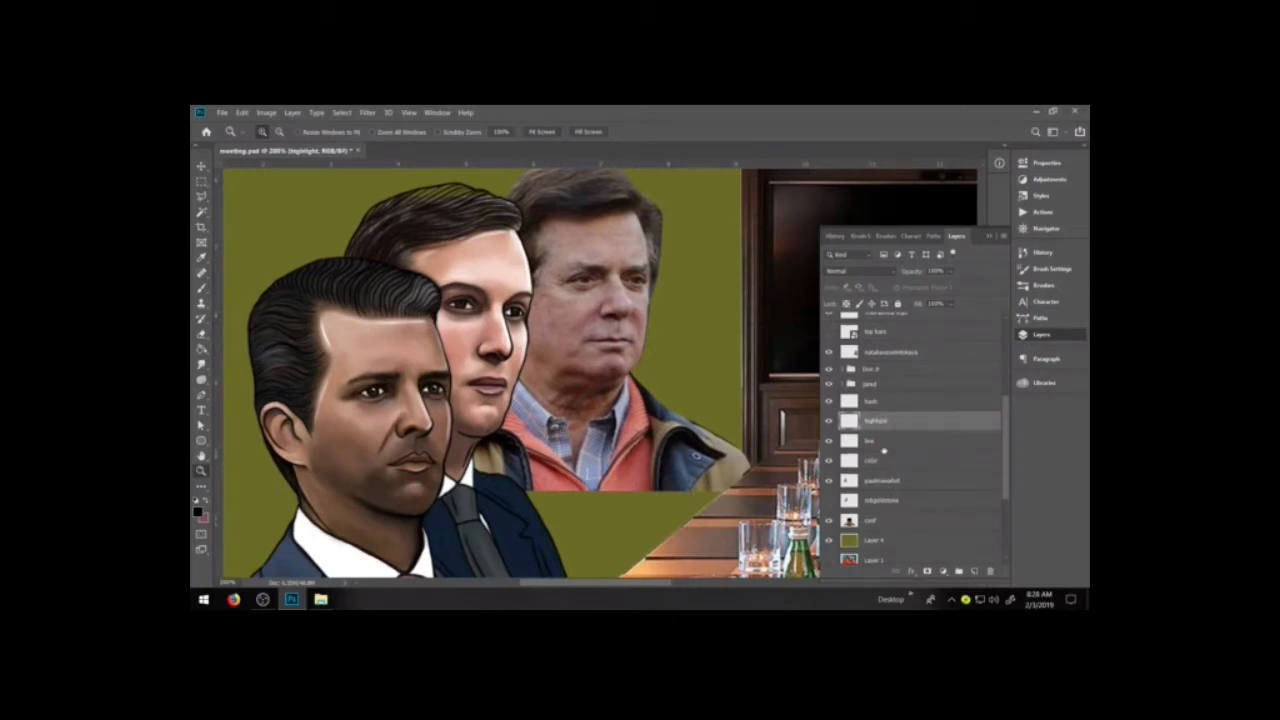
{"action": "left_click", "coordinate": [881, 443]}
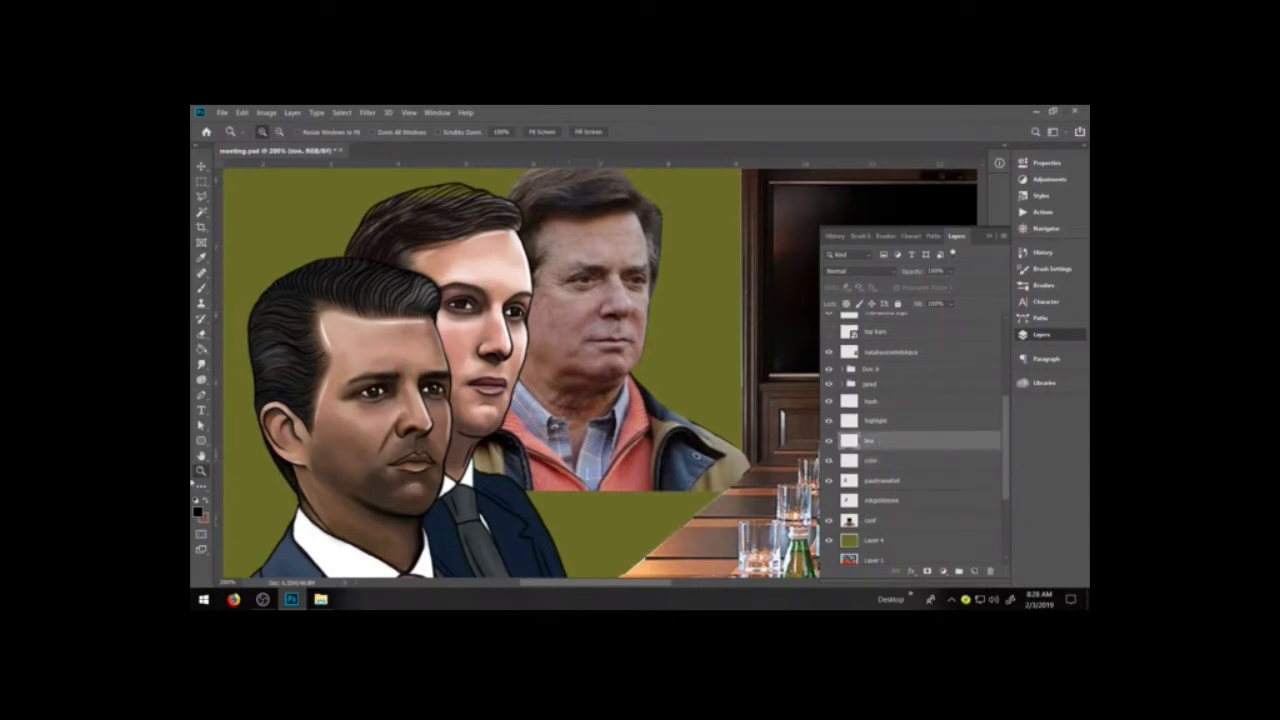
{"action": "scroll", "coordinate": [686, 420], "scroll_direction": "up", "scroll_amount": 3}
{"action": "scroll", "coordinate": [686, 420], "scroll_direction": "down", "scroll_amount": 1}
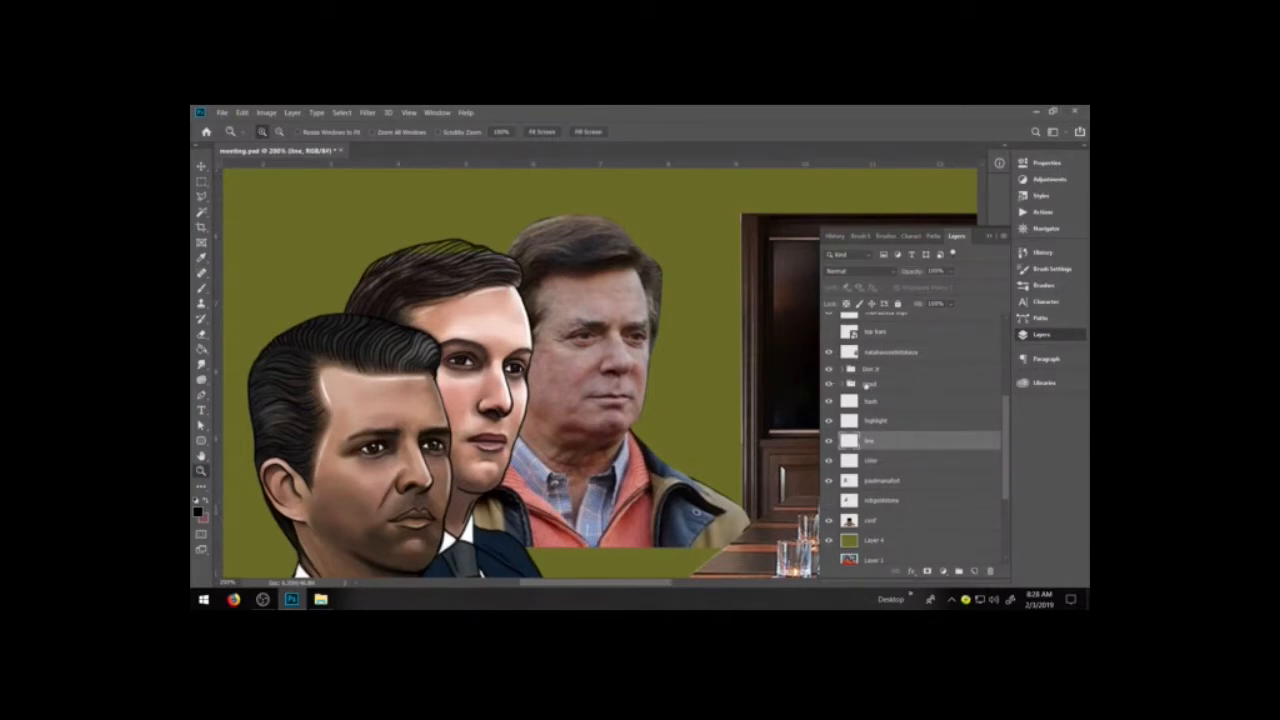
{"action": "left_click", "coordinate": [866, 386]}
{"action": "left_click_drag", "start_coordinate": [953, 274], "coordinate": [933, 286]}
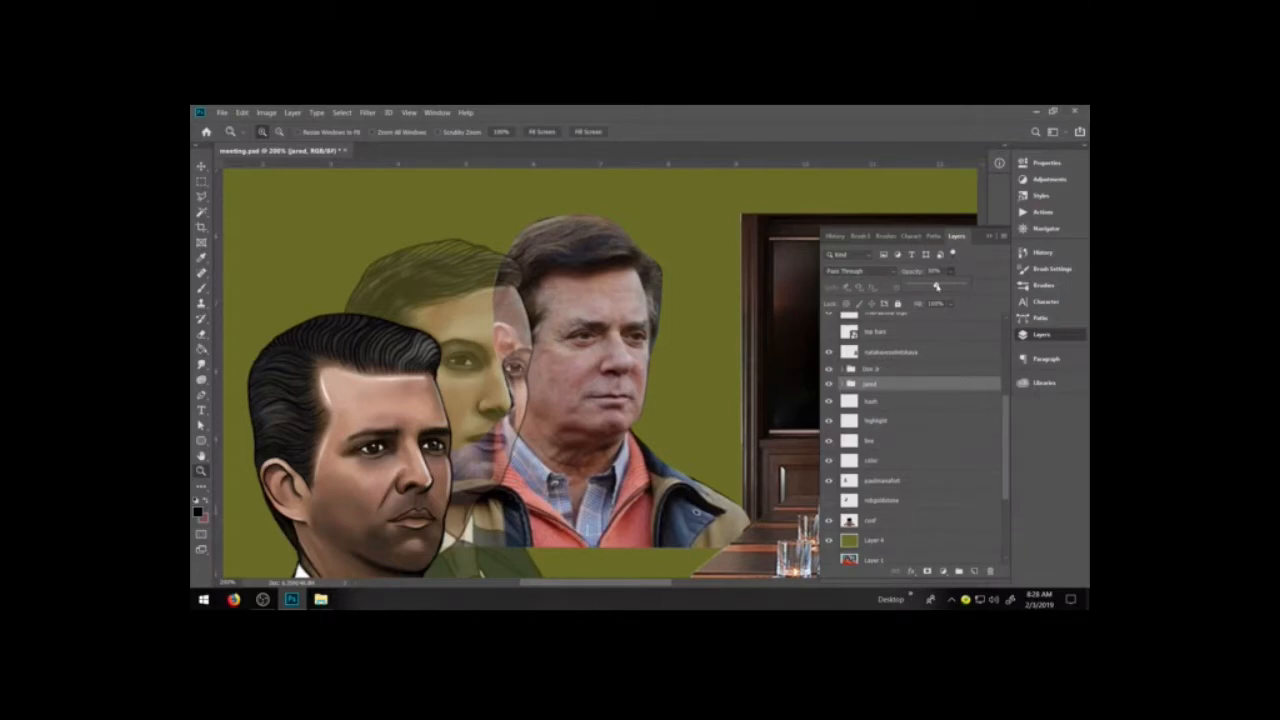
- Group the hash, highlight, line, color and paulmanafort layers into a new group named paul and expand it
{"action": "key", "text": "e"}
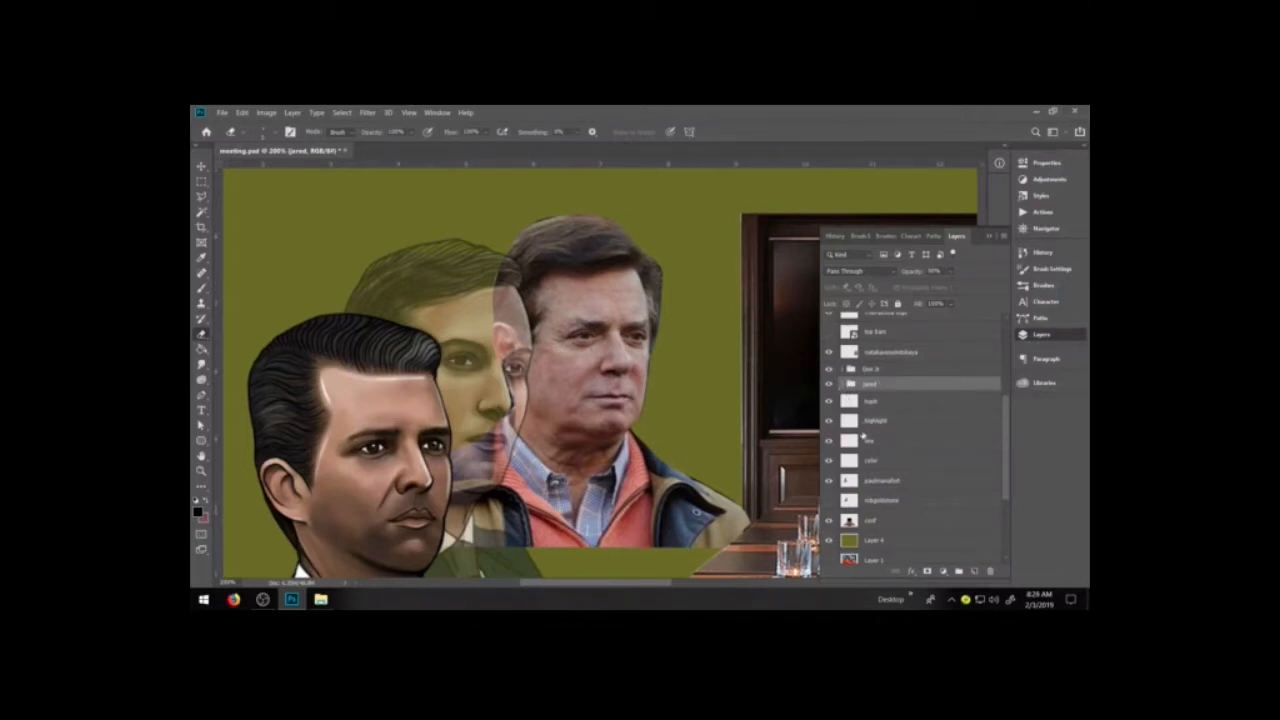
{"action": "left_click", "coordinate": [876, 482]}
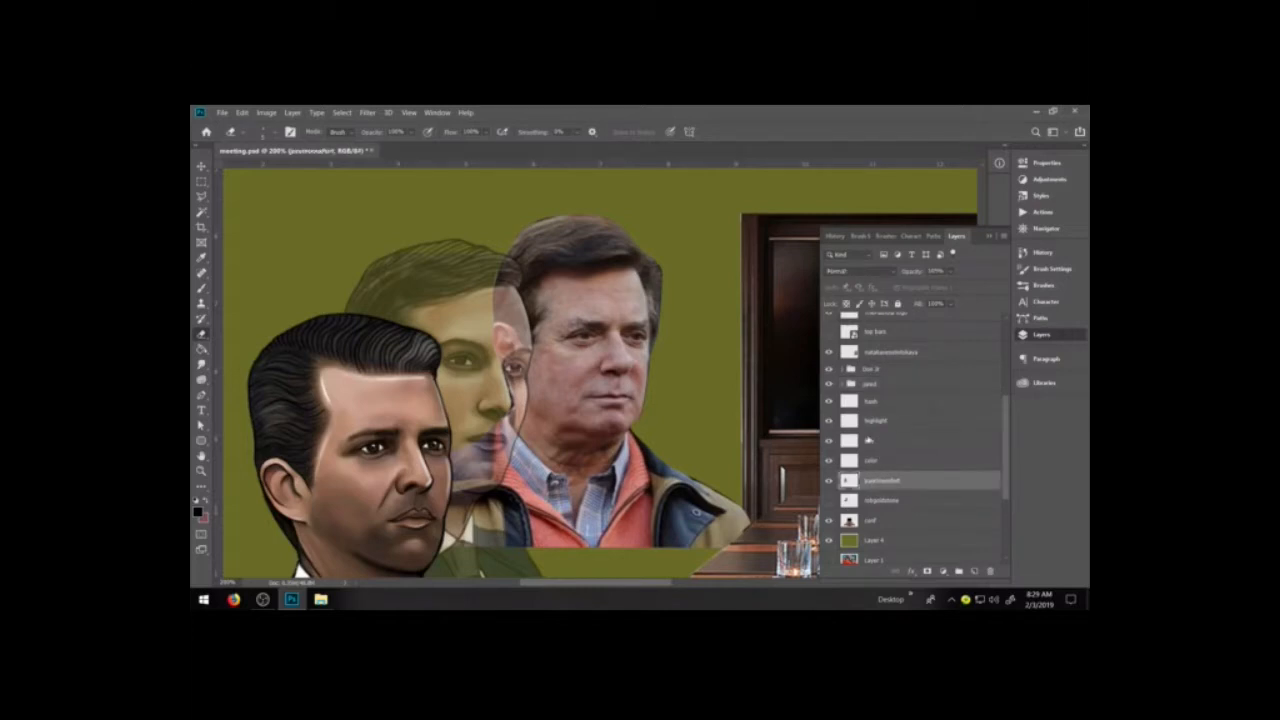
{"action": "left_click", "coordinate": [877, 403]}
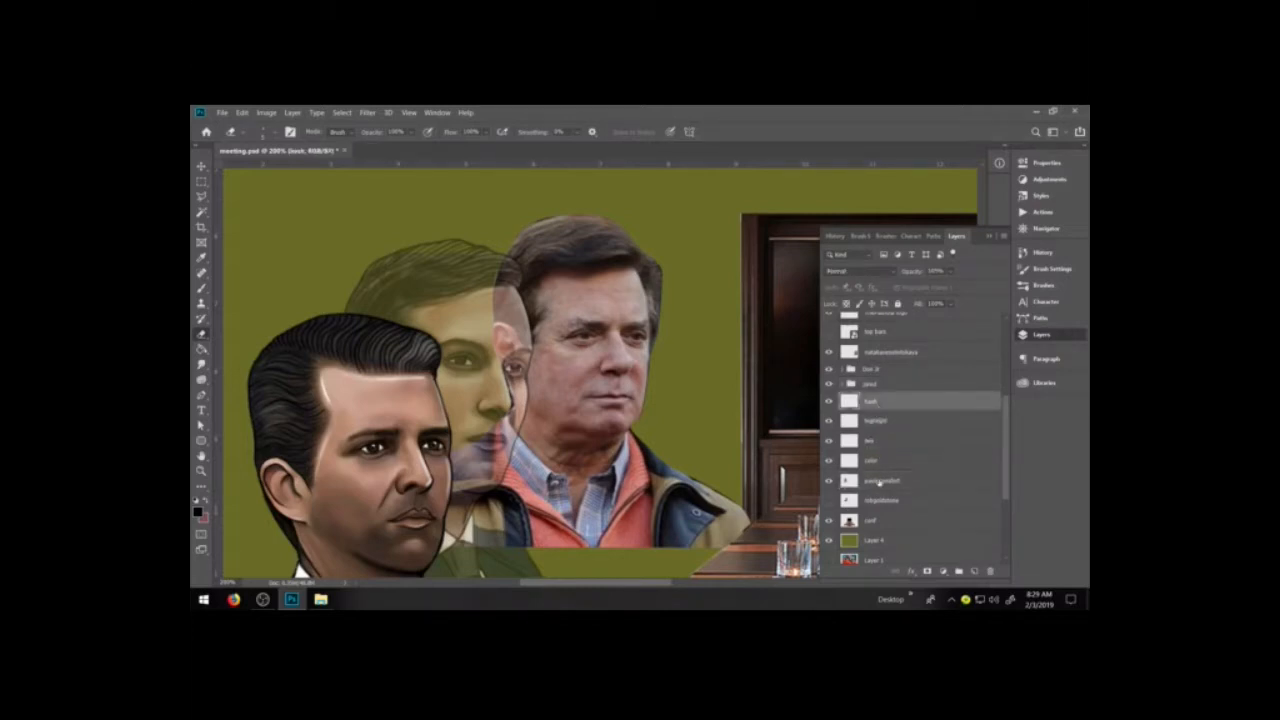
{"action": "left_click", "coordinate": [880, 482], "text": "shift"}
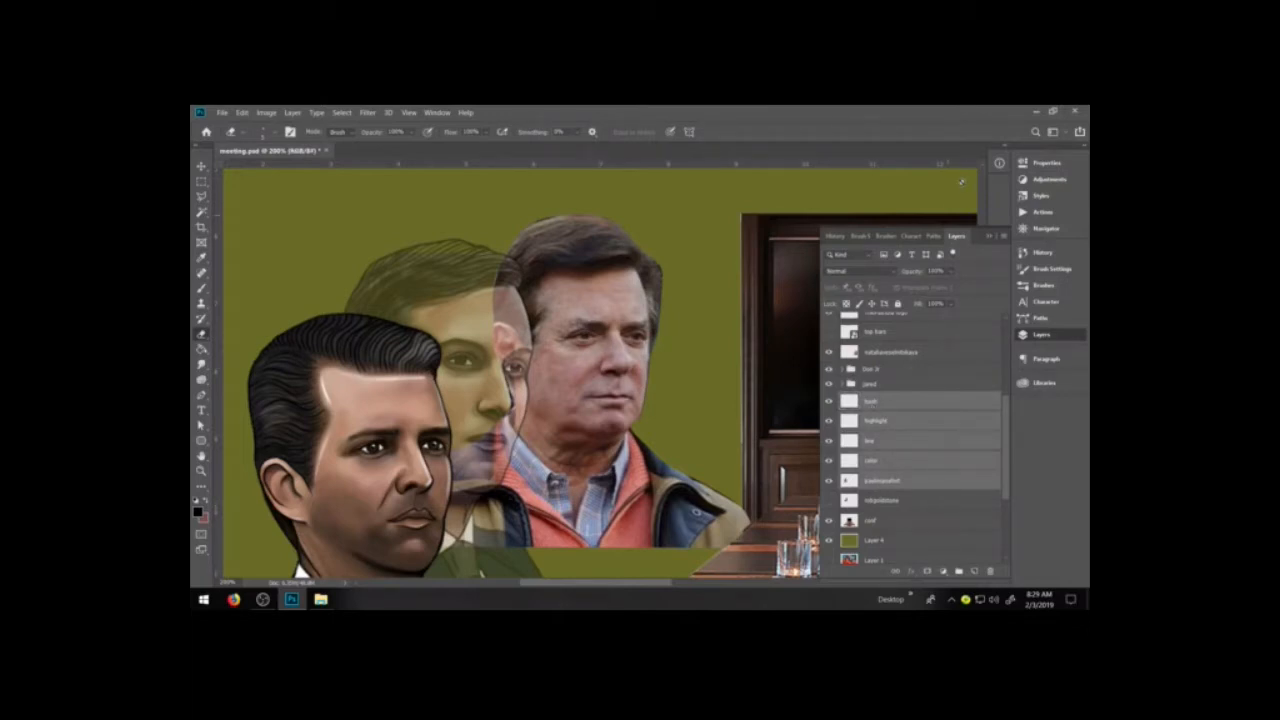
{"action": "left_click", "coordinate": [1003, 237]}
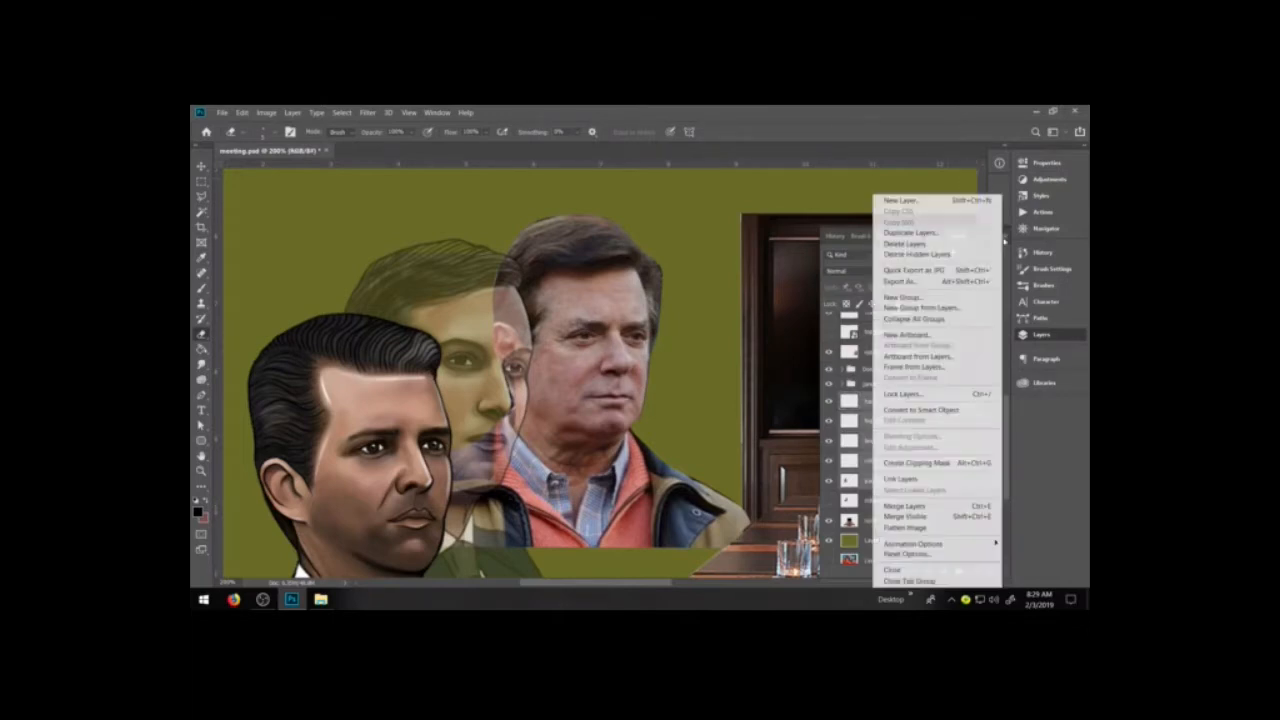
{"action": "left_click", "coordinate": [940, 308]}
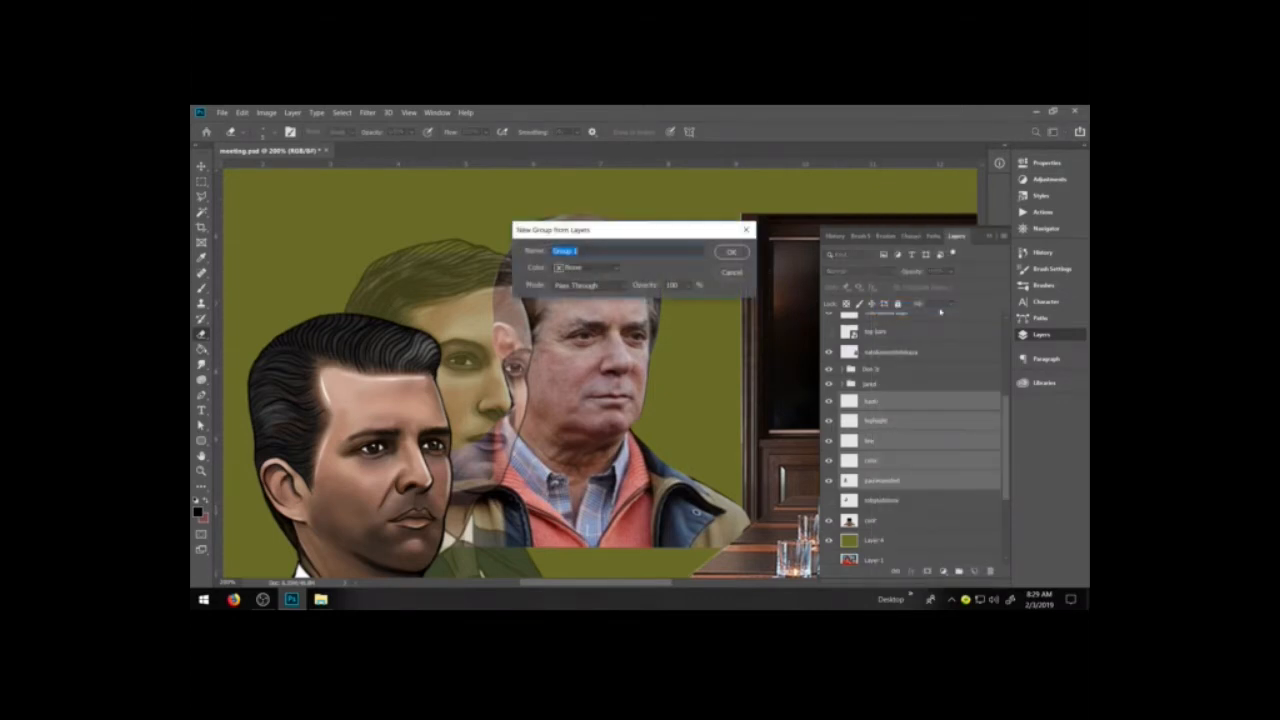
{"action": "type", "text": "p"}
{"action": "left_click", "coordinate": [738, 254]}
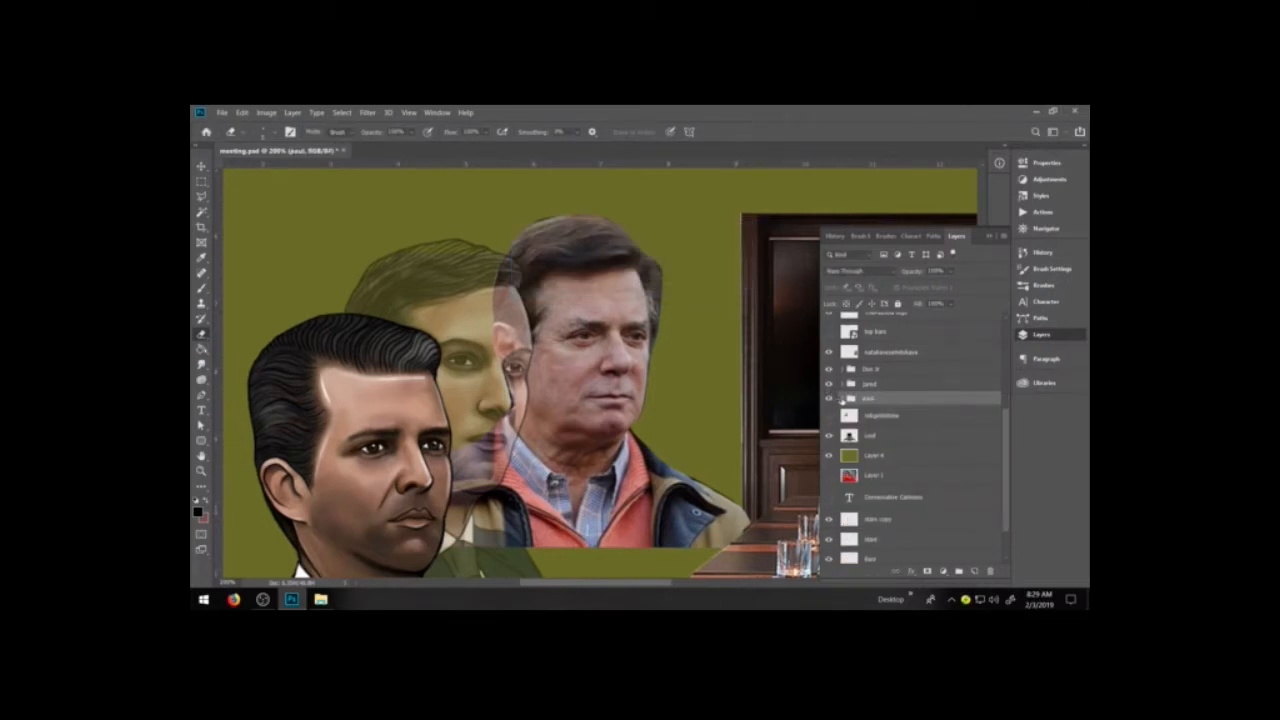
{"action": "left_click", "coordinate": [840, 398]}
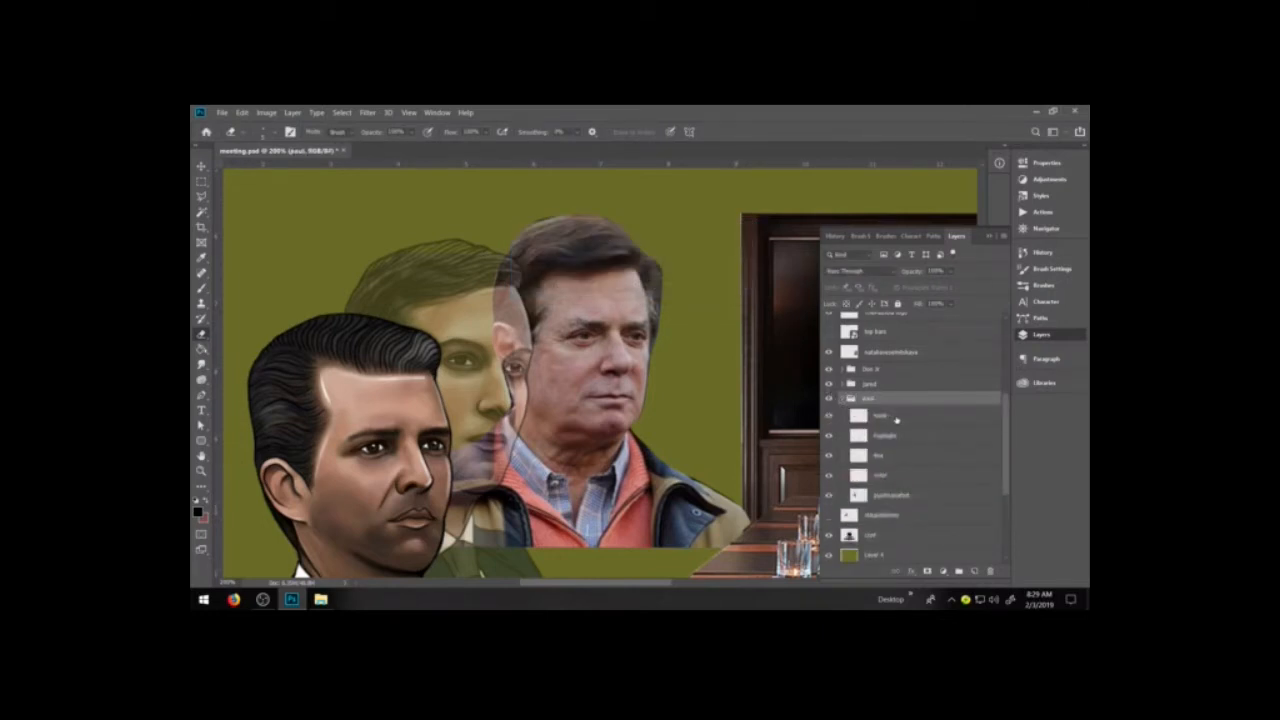
- Erase the parts of the paulmanafort photo that overlap the middle man's face, chin and neck
{"action": "left_click", "coordinate": [903, 495]}
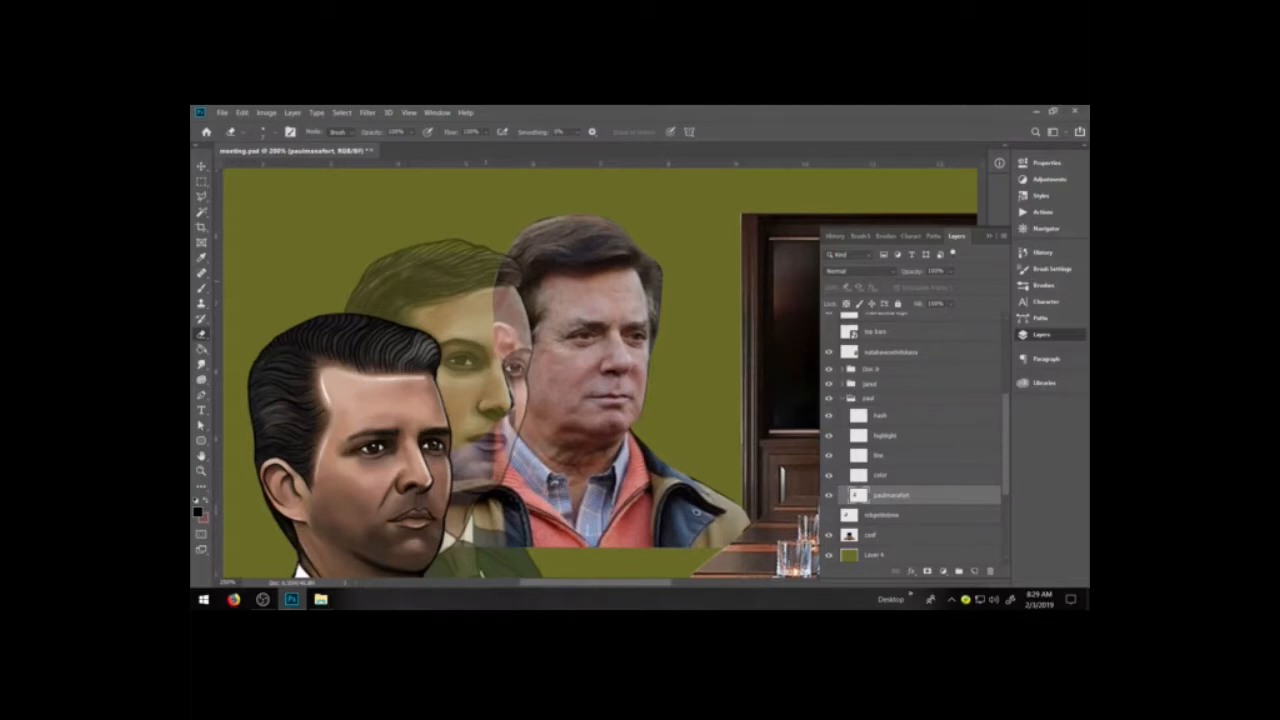
{"action": "left_click", "coordinate": [828, 514]}
{"action": "left_click", "coordinate": [828, 514]}
{"action": "mouse_move", "coordinate": [498, 282]}
{"action": "left_mouse_down"}
{"action": "mouse_move", "coordinate": [504, 268]}
{"action": "mouse_move", "coordinate": [516, 280]}
{"action": "mouse_move", "coordinate": [497, 333]}
{"action": "mouse_move", "coordinate": [514, 378]}
{"action": "mouse_move", "coordinate": [521, 370]}
{"action": "left_mouse_up"}
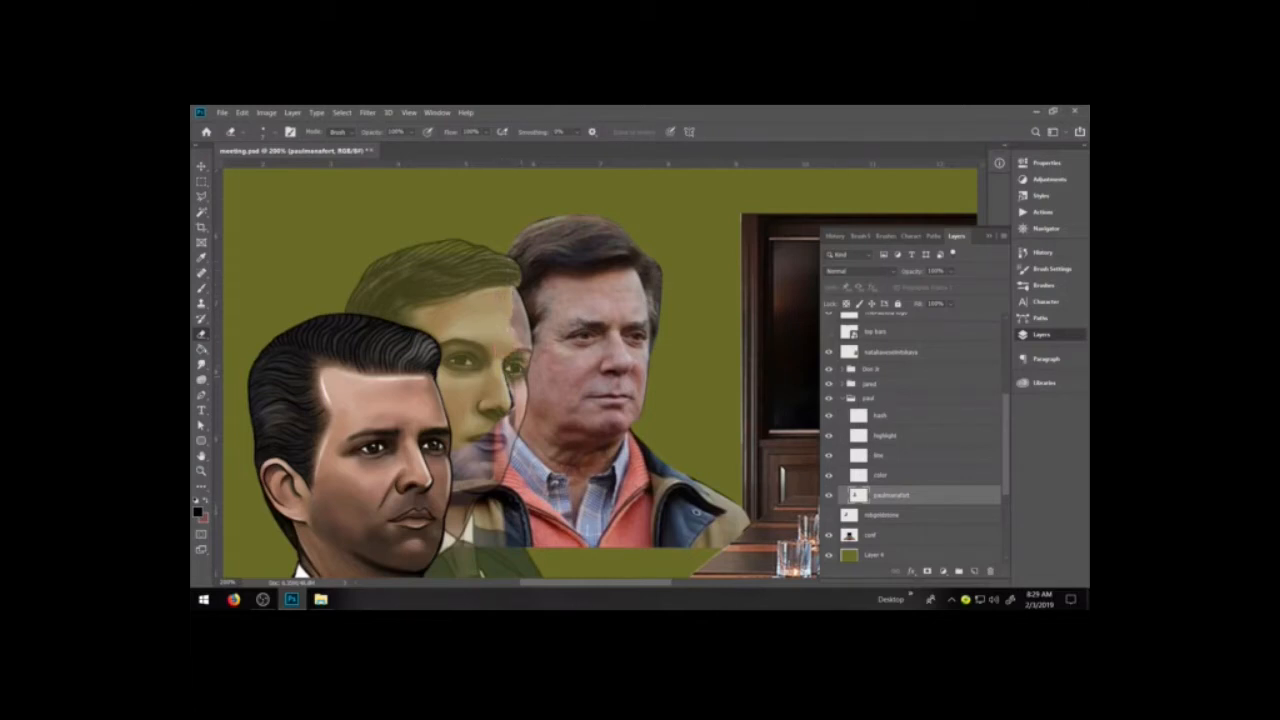
{"action": "left_click_drag", "start_coordinate": [522, 338], "coordinate": [518, 298]}
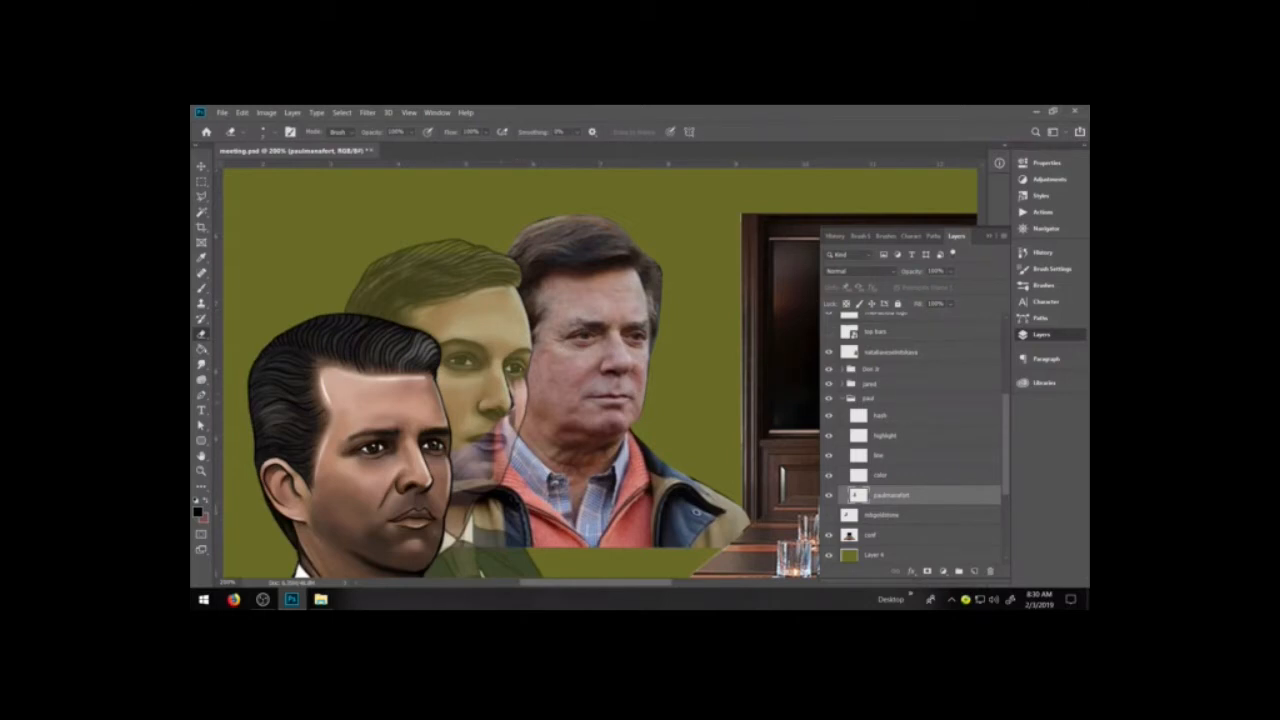
{"action": "left_click_drag", "start_coordinate": [512, 406], "coordinate": [510, 378]}
{"action": "left_click_drag", "start_coordinate": [514, 426], "coordinate": [513, 414]}
{"action": "left_click_drag", "start_coordinate": [498, 418], "coordinate": [482, 452]}
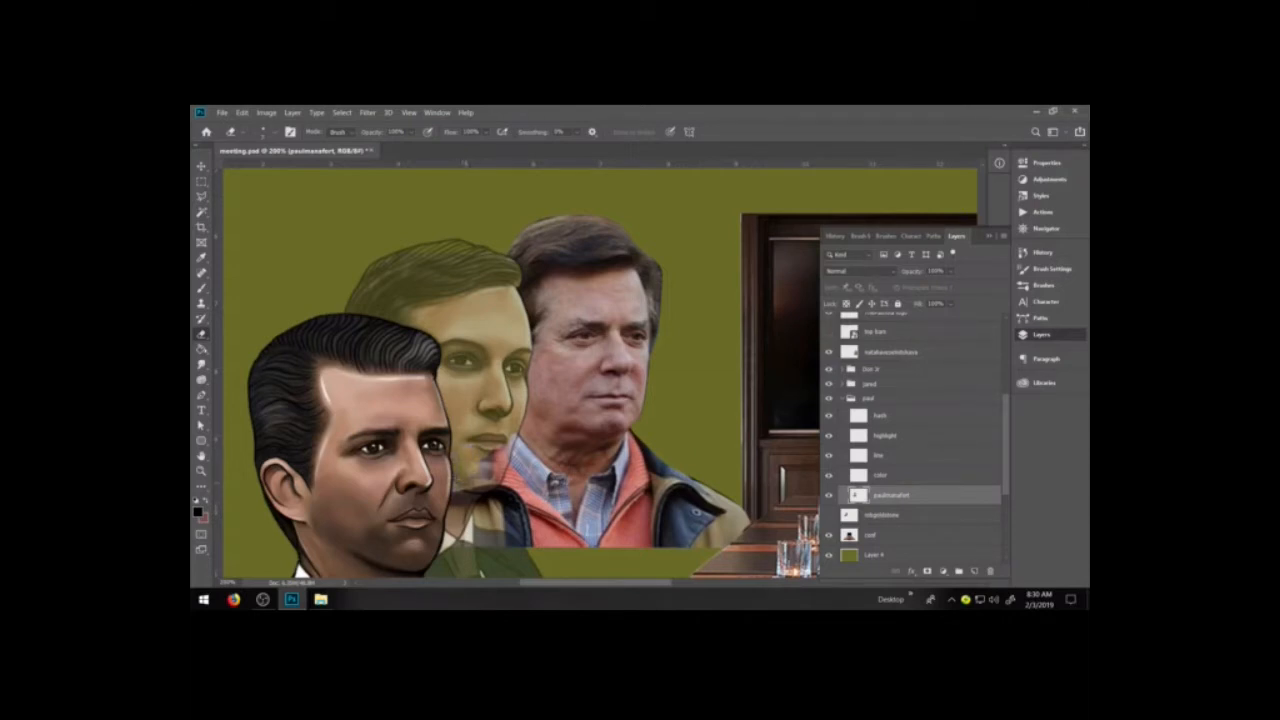
{"action": "mouse_move", "coordinate": [476, 482]}
{"action": "left_mouse_down"}
{"action": "mouse_move", "coordinate": [490, 466]}
{"action": "mouse_move", "coordinate": [486, 487]}
{"action": "mouse_move", "coordinate": [490, 458]}
{"action": "mouse_move", "coordinate": [514, 437]}
{"action": "left_mouse_up"}
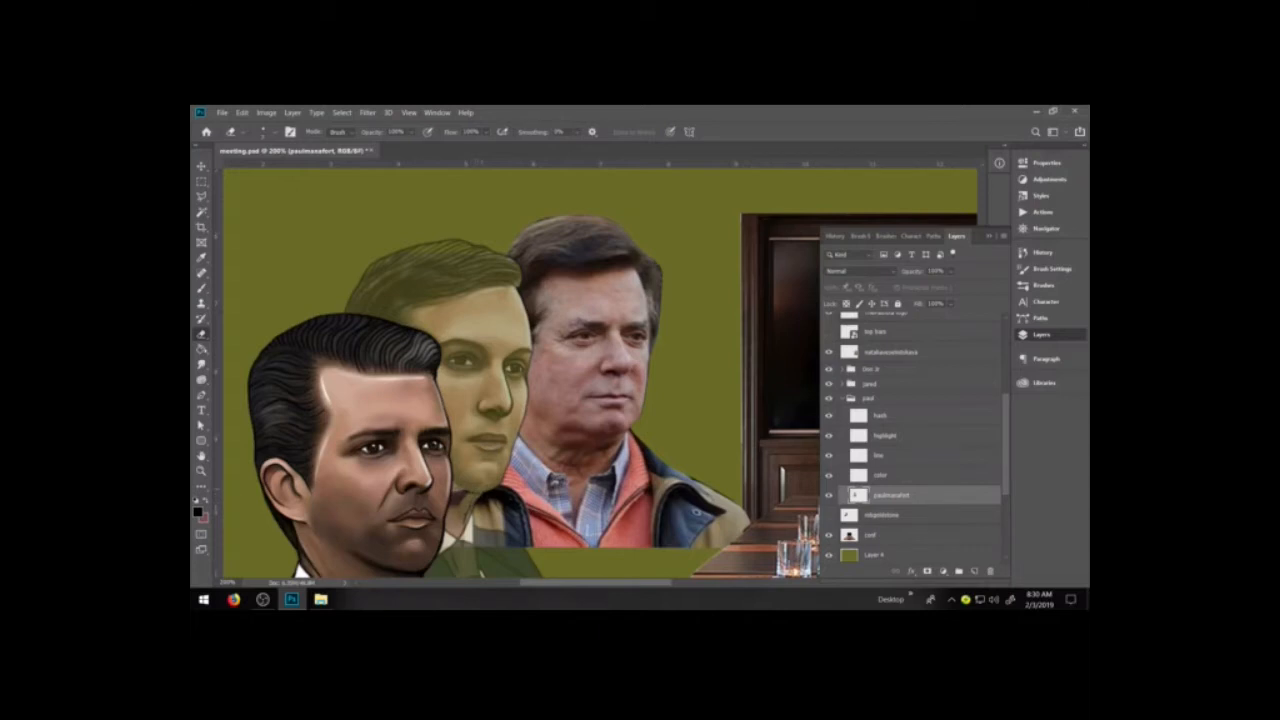
{"action": "mouse_move", "coordinate": [466, 508]}
{"action": "left_mouse_down"}
{"action": "mouse_move", "coordinate": [458, 496]}
{"action": "mouse_move", "coordinate": [439, 549]}
{"action": "left_mouse_up"}
- Restore the opacity of the jared group to 100%
{"action": "left_click", "coordinate": [893, 384]}
{"action": "left_click", "coordinate": [951, 272]}
{"action": "left_click_drag", "start_coordinate": [985, 285], "coordinate": [1011, 287]}
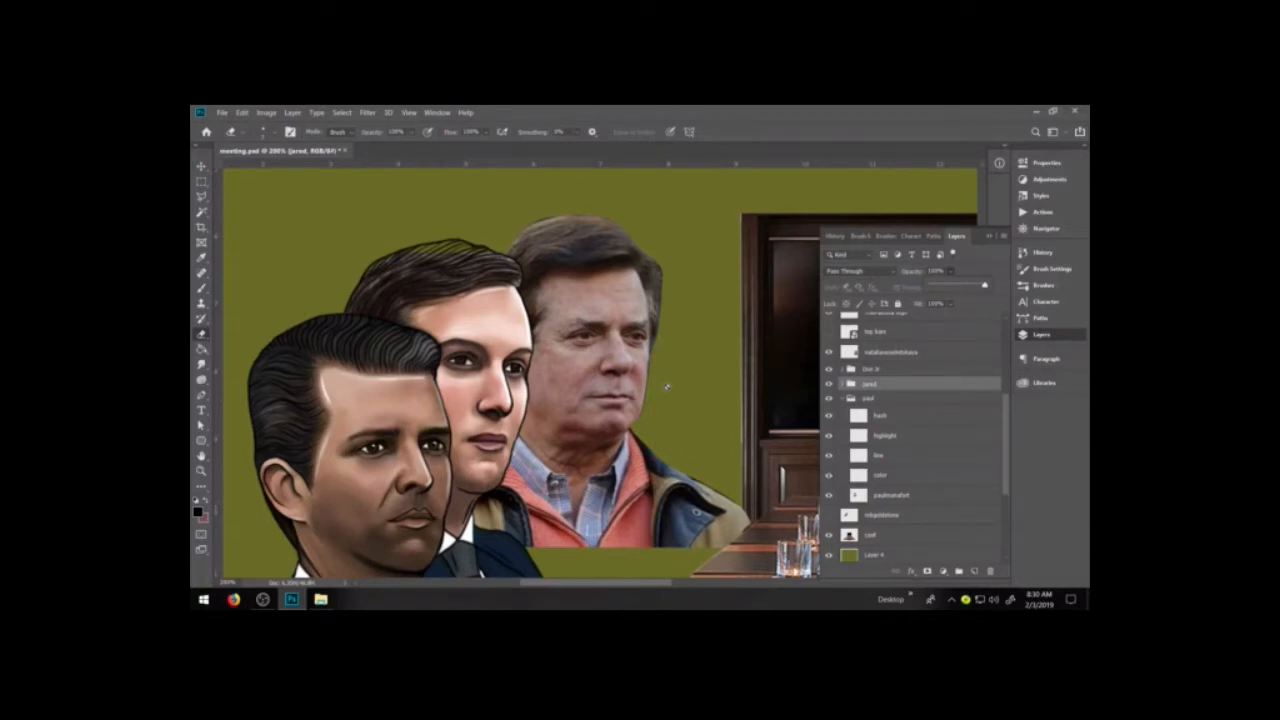
{"action": "key", "text": "b"}
{"action": "left_click", "coordinate": [896, 456]}
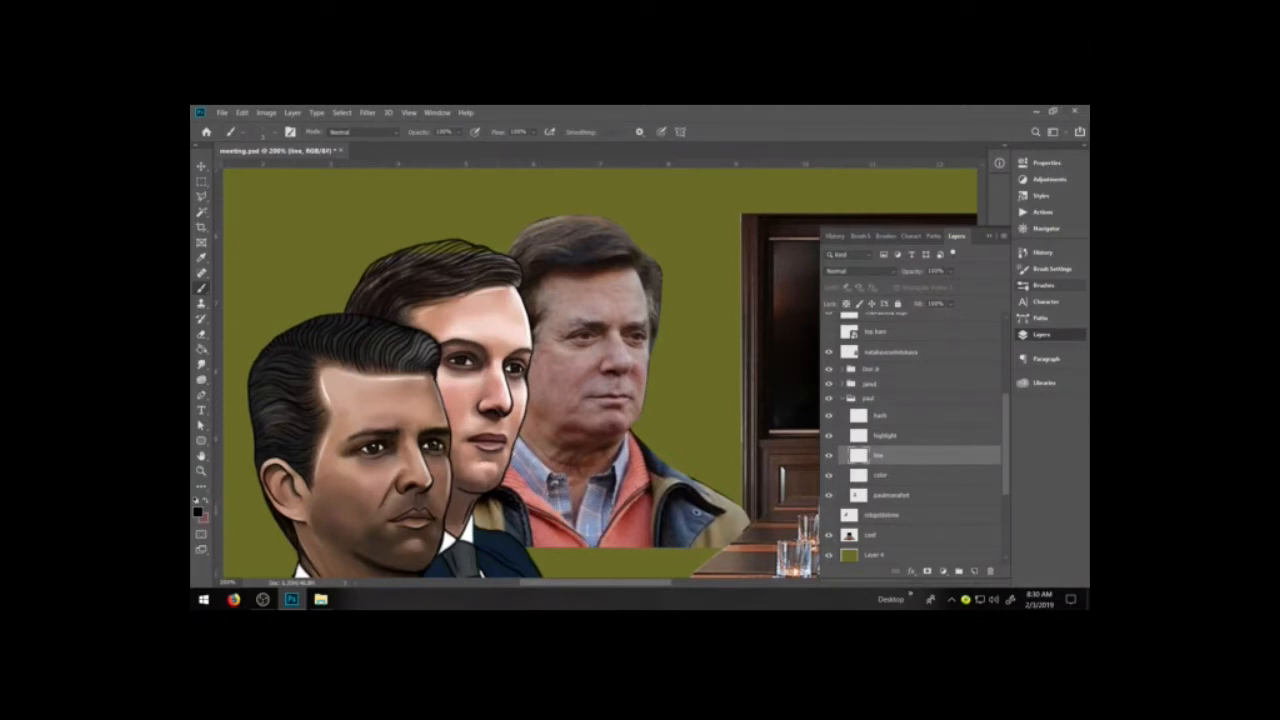
{"action": "left_click", "coordinate": [1043, 285]}
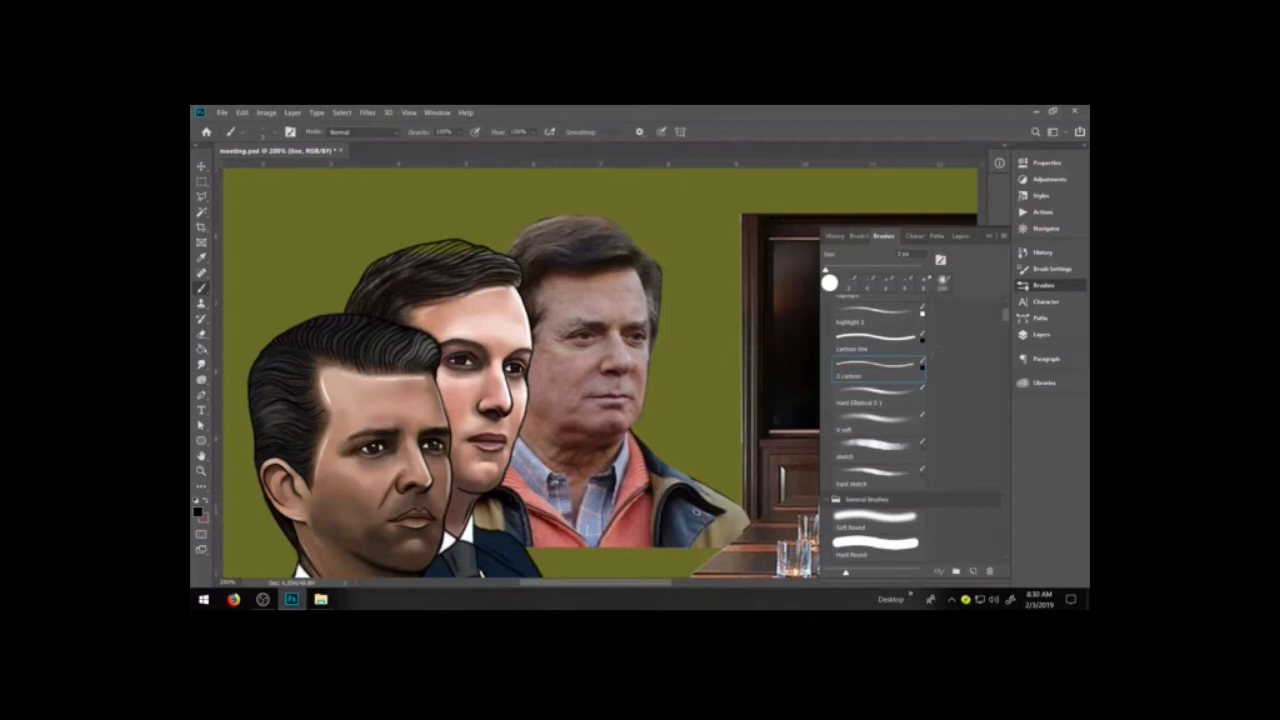
- Sample the dark brown from the middle man's hair and choose a soft brush preset for painting it
{"action": "key", "text": "z"}
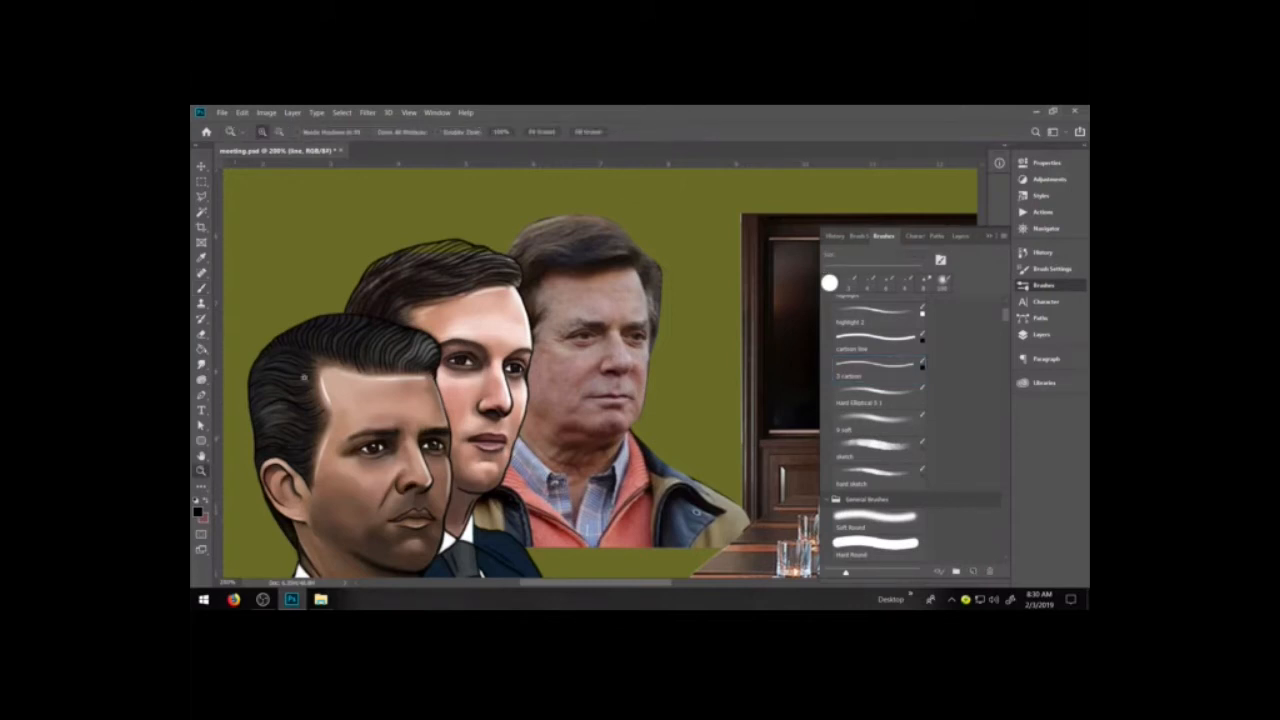
{"action": "left_click_drag", "start_coordinate": [484, 210], "coordinate": [362, 318]}
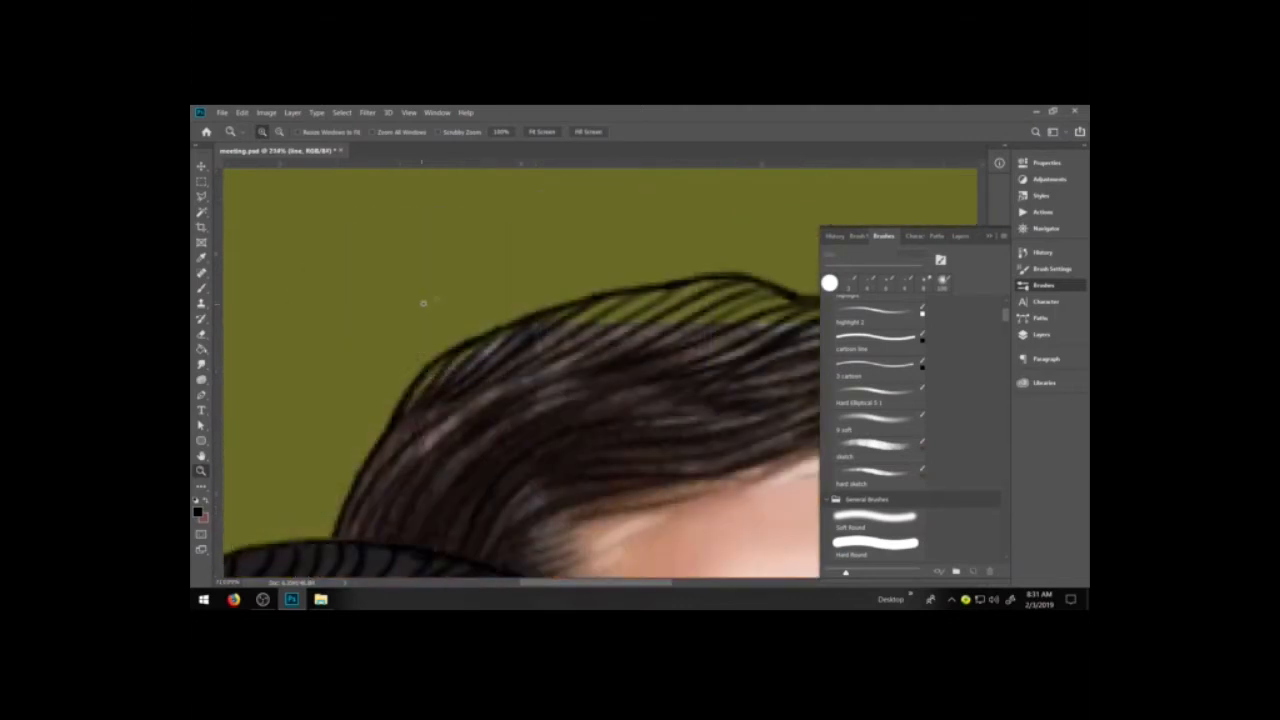
{"action": "key", "text": "ctrl+minus"}
{"action": "key", "text": "ctrl+minus"}
{"action": "key", "text": "ctrl+minus"}
{"action": "key", "text": "ctrl+minus"}
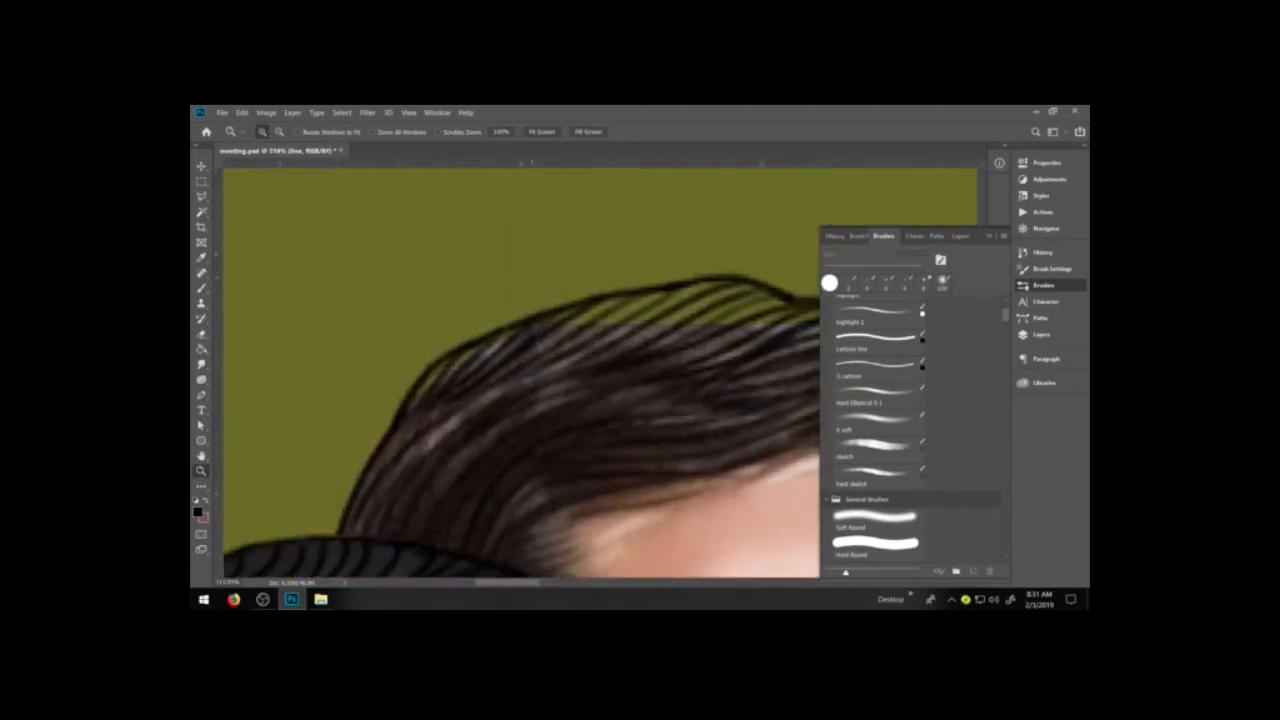
{"action": "key", "text": "space"}
{"action": "left_click_drag", "start_coordinate": [686, 420], "coordinate": [557, 371]}
{"action": "key", "text": "b"}
{"action": "left_click", "coordinate": [1041, 334]}
{"action": "left_click", "coordinate": [1044, 382]}
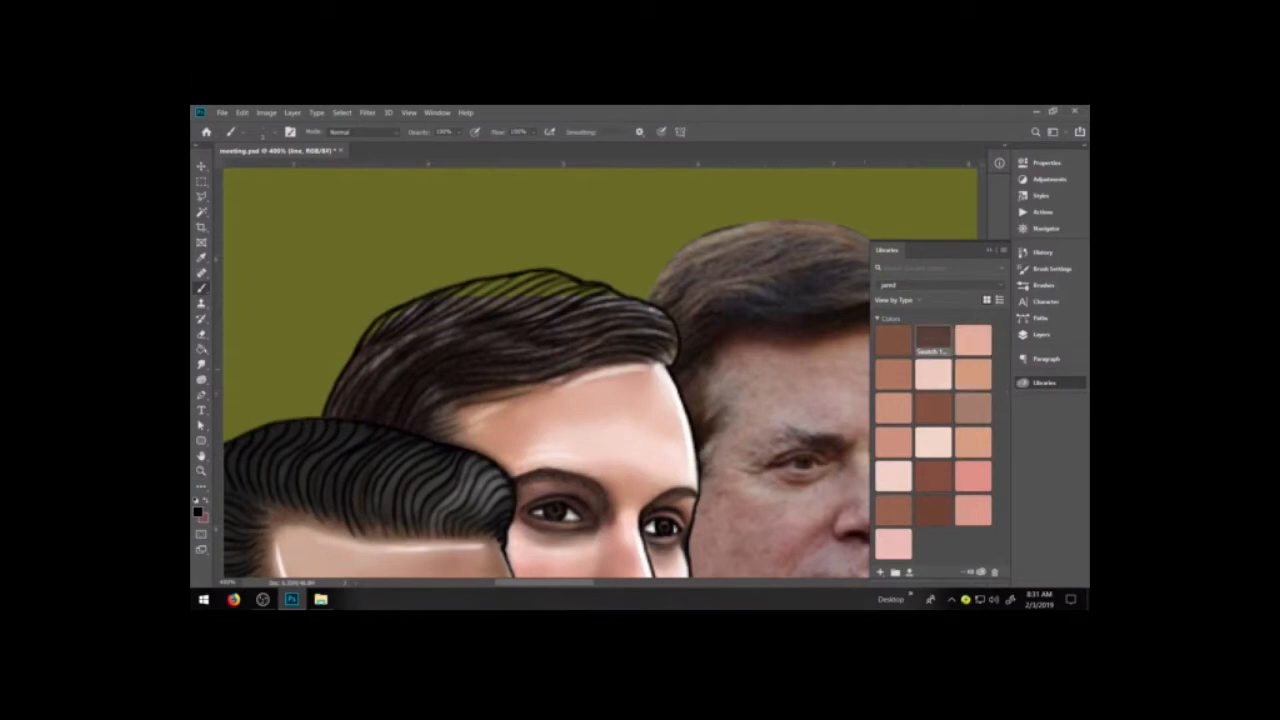
{"action": "key", "text": "i"}
{"action": "left_click", "coordinate": [481, 338]}
{"action": "key", "text": "b"}
{"action": "left_click", "coordinate": [1043, 285]}
{"action": "left_click", "coordinate": [874, 422]}
{"action": "left_click", "coordinate": [1041, 335]}
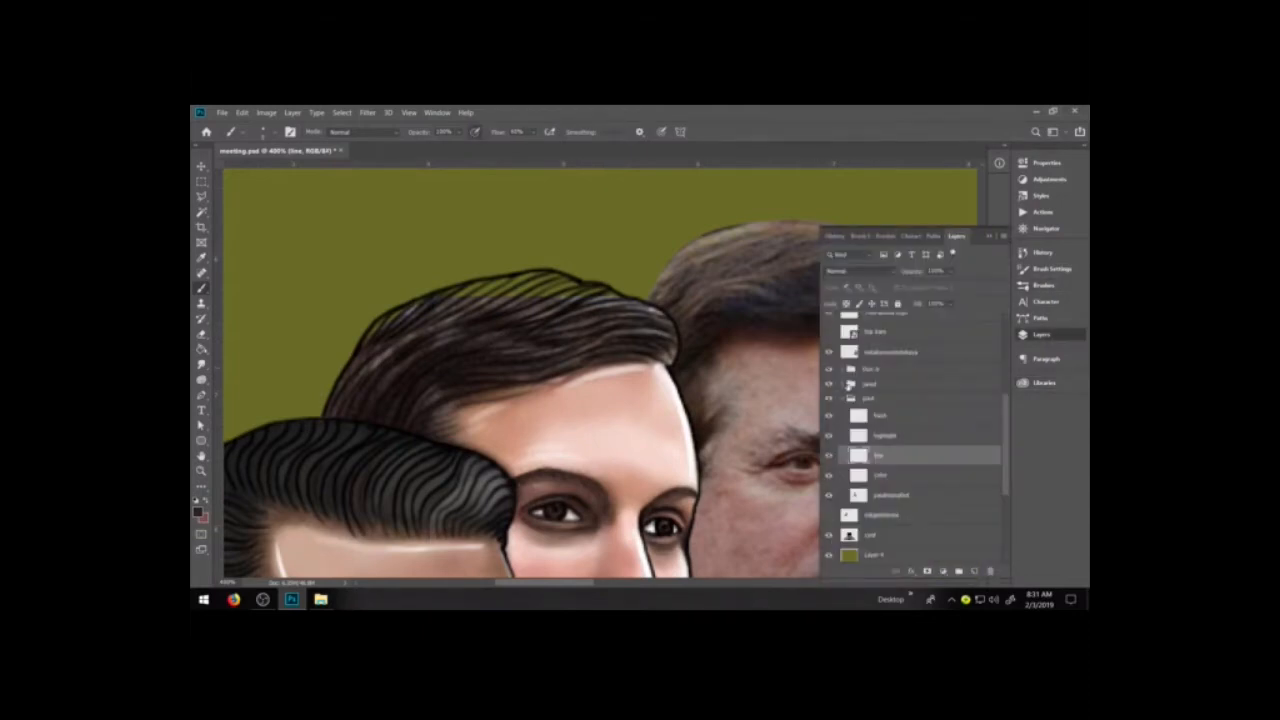
- Fill the middle man's hair with dark brown on the jared group's color layer, covering the gaps along the crown
{"action": "left_click", "coordinate": [842, 385]}
{"action": "left_click", "coordinate": [881, 482]}
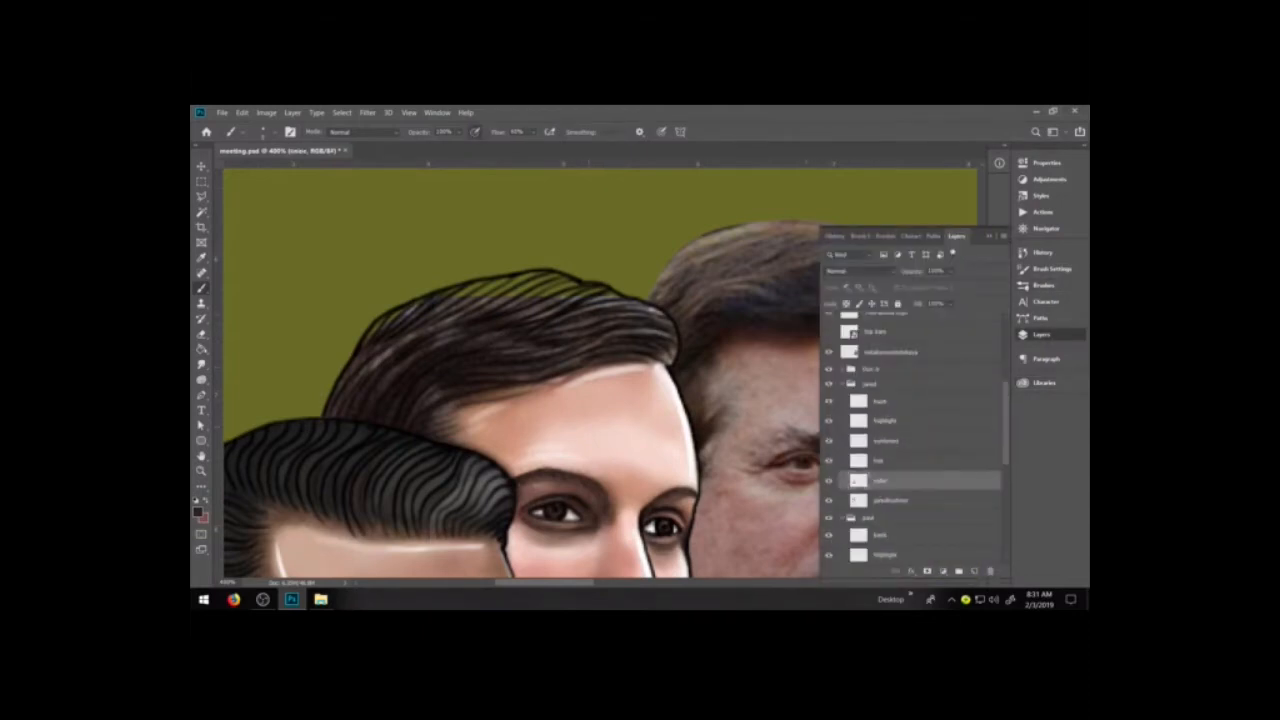
{"action": "mouse_move", "coordinate": [556, 322]}
{"action": "left_mouse_down"}
{"action": "mouse_move", "coordinate": [484, 340]}
{"action": "mouse_move", "coordinate": [570, 334]}
{"action": "mouse_move", "coordinate": [533, 360]}
{"action": "mouse_move", "coordinate": [612, 346]}
{"action": "mouse_move", "coordinate": [635, 326]}
{"action": "mouse_move", "coordinate": [480, 298]}
{"action": "mouse_move", "coordinate": [415, 330]}
{"action": "mouse_move", "coordinate": [455, 342]}
{"action": "mouse_move", "coordinate": [350, 389]}
{"action": "left_mouse_up"}
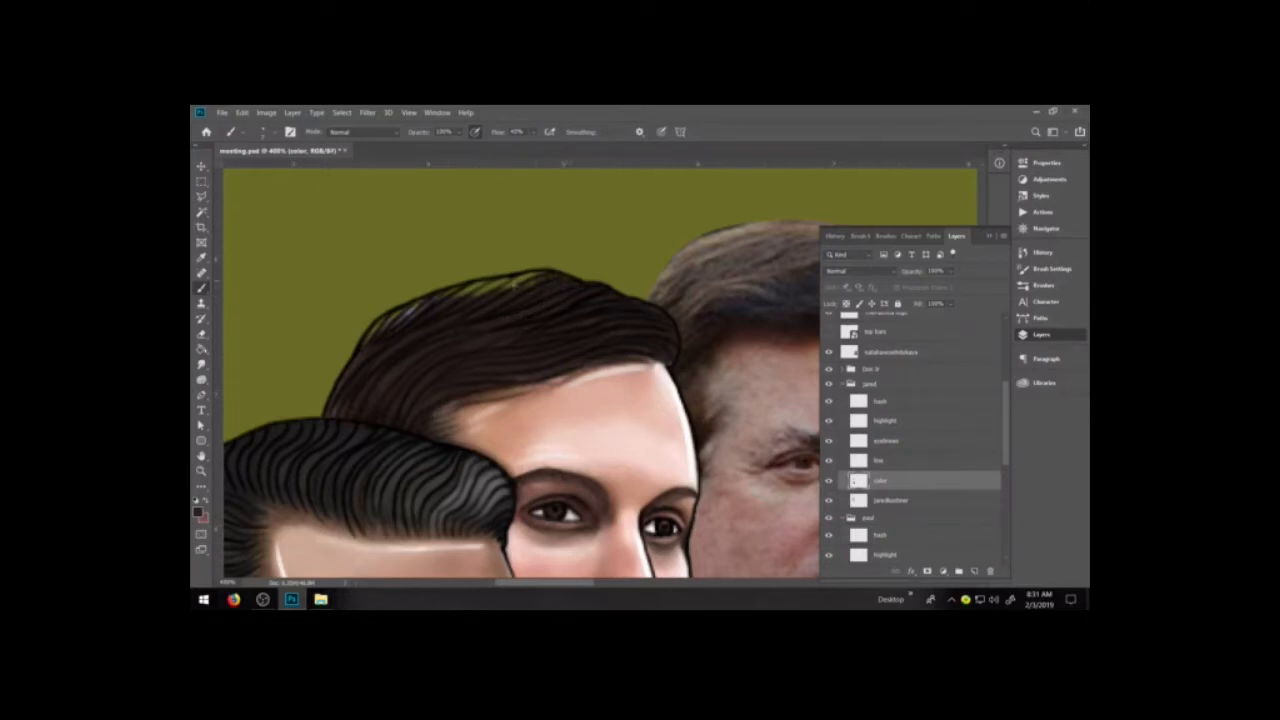
{"action": "mouse_move", "coordinate": [500, 291]}
{"action": "left_mouse_down"}
{"action": "mouse_move", "coordinate": [532, 275]}
{"action": "mouse_move", "coordinate": [466, 290]}
{"action": "left_mouse_up"}
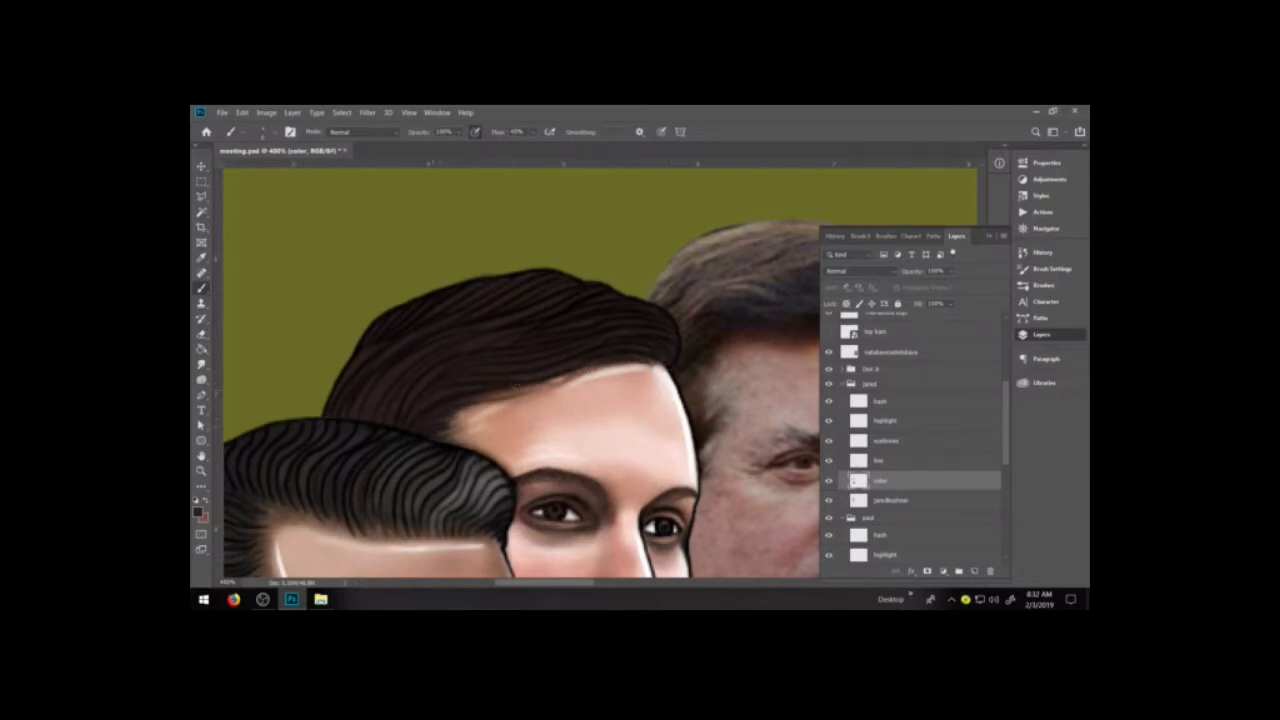
- Set the foreground to a lighter gray-brown (#524745) and paint lighter strands along the side of the middle man's hair
{"action": "left_click", "coordinate": [198, 512]}
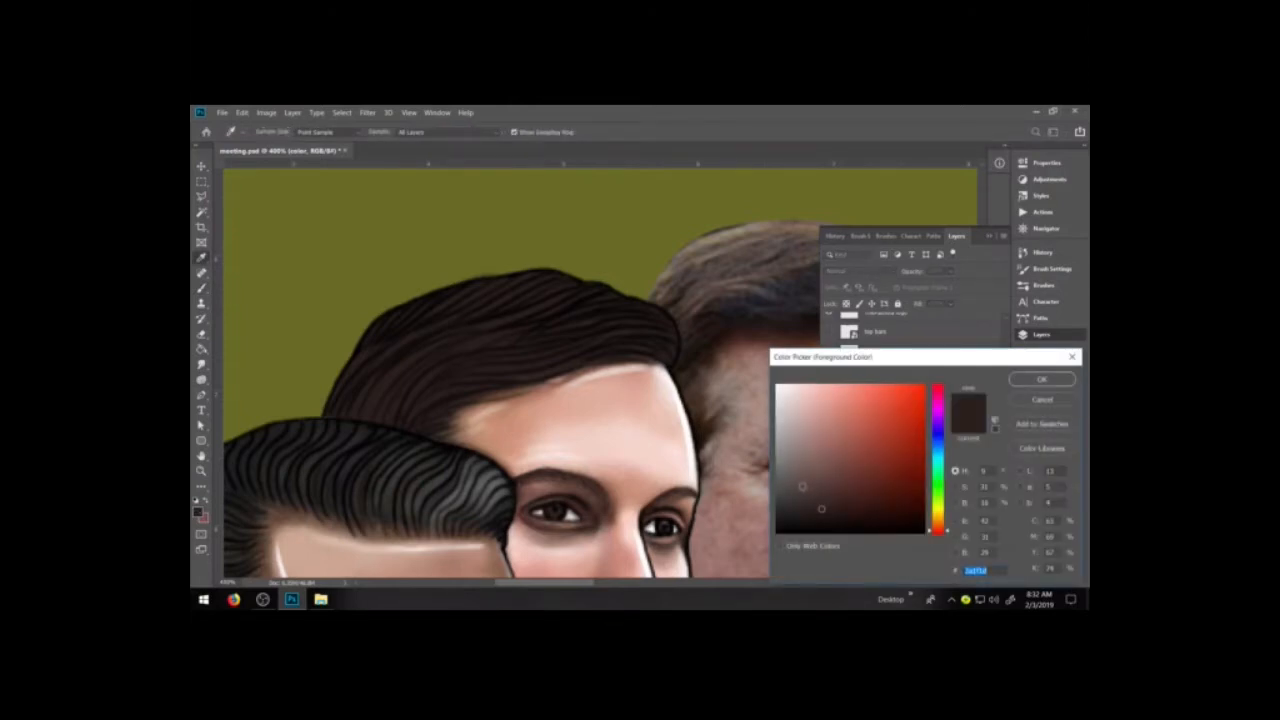
{"action": "left_click", "coordinate": [800, 485]}
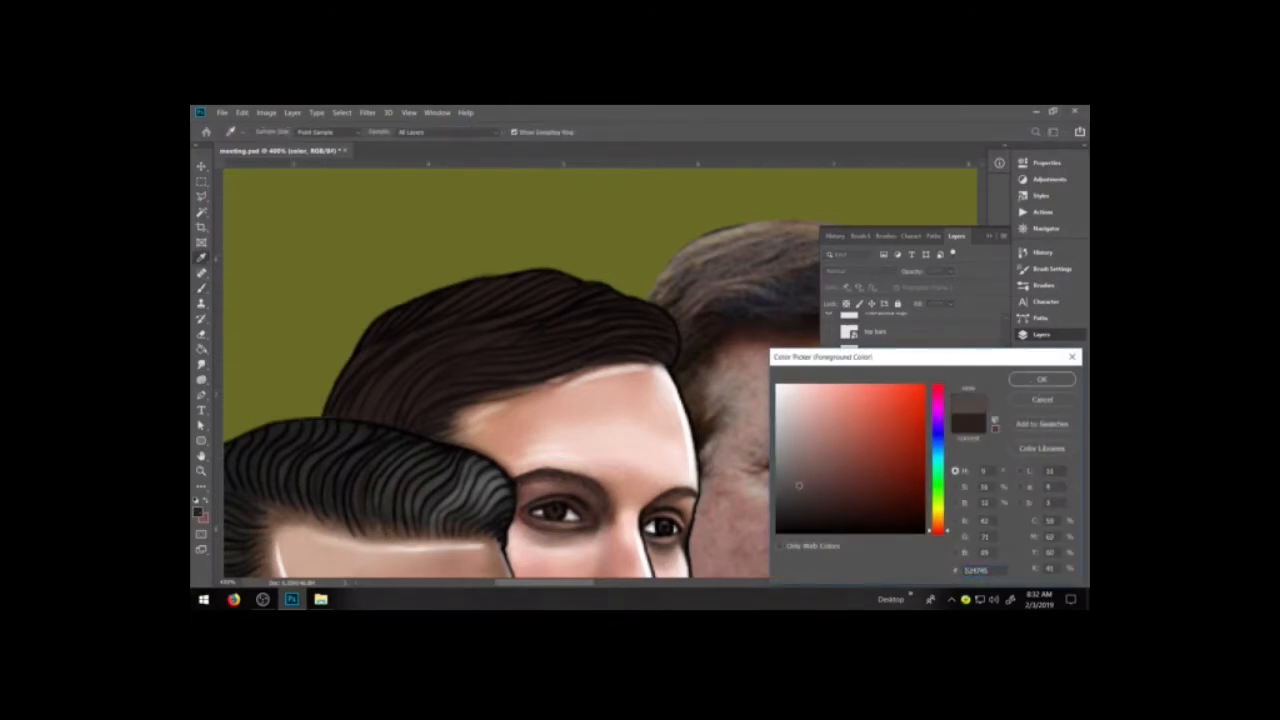
{"action": "key", "text": "Return"}
{"action": "key", "text": "b"}
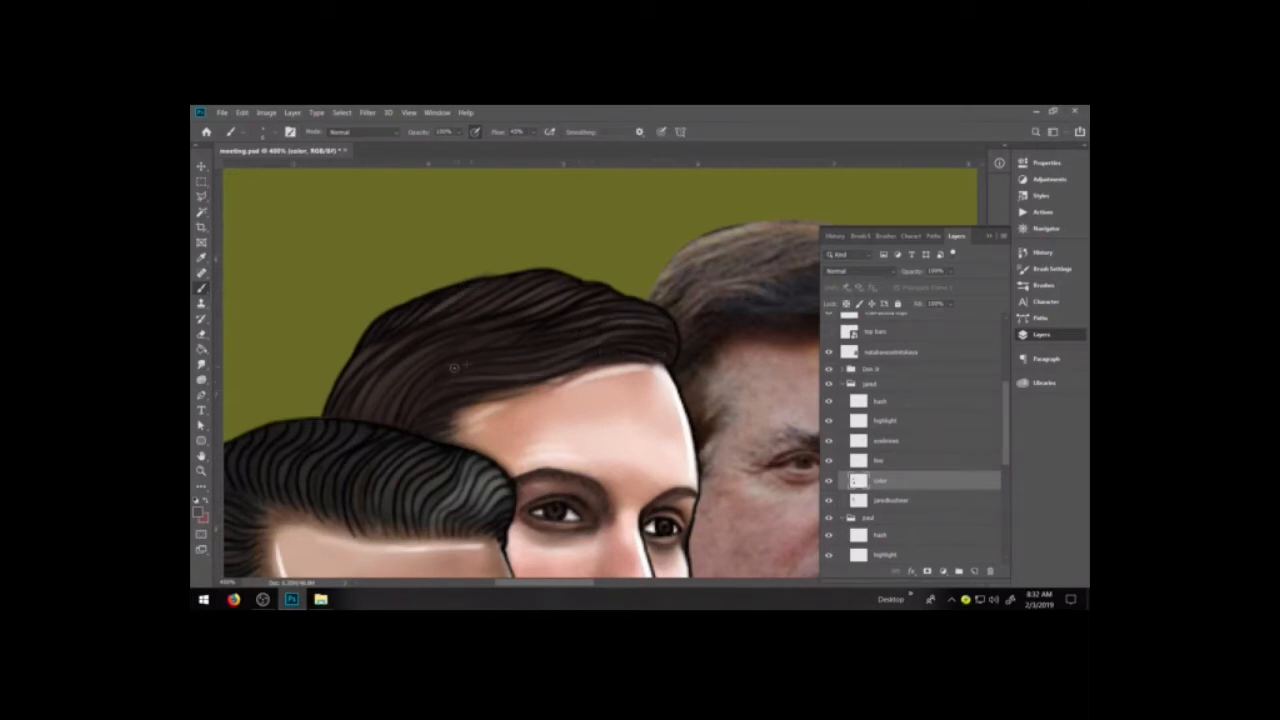
{"action": "left_click_drag", "start_coordinate": [386, 418], "coordinate": [471, 341]}
{"action": "left_click_drag", "start_coordinate": [373, 415], "coordinate": [438, 348]}
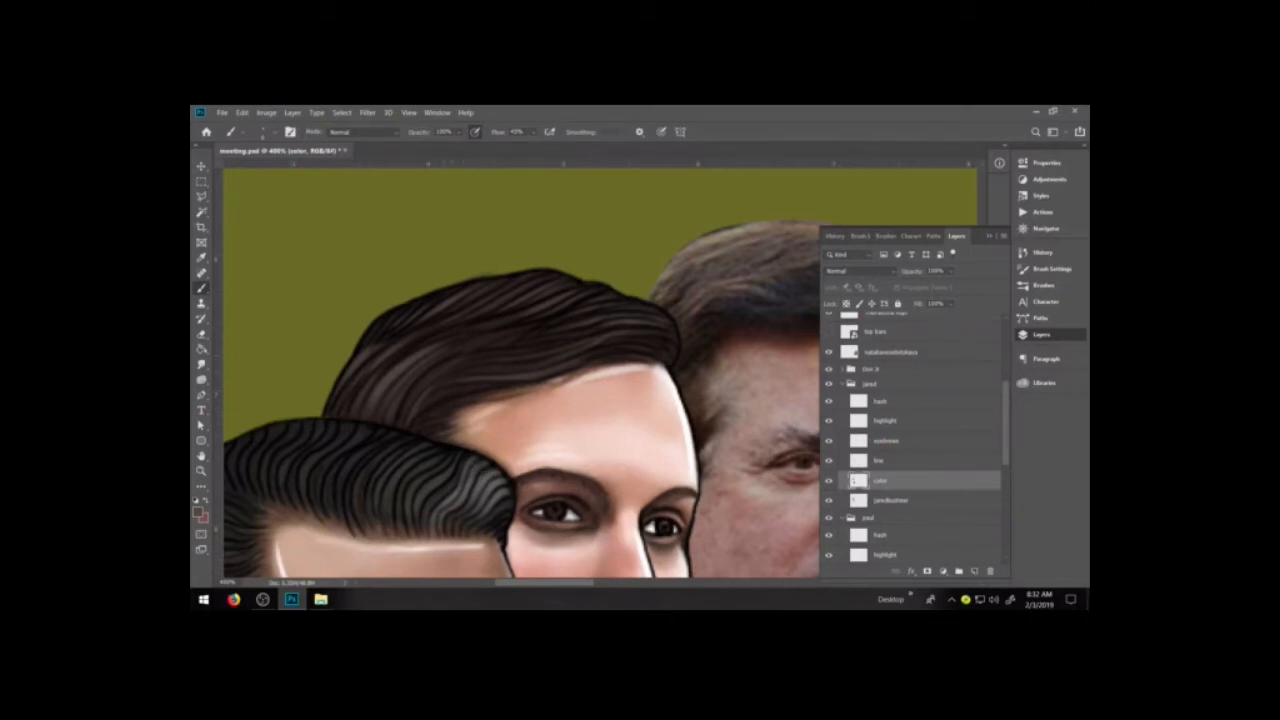
- Paint thin white highlight strands on the side of the middle man's hair on the jared group's highlight layer
{"action": "key", "text": "d"}
{"action": "key", "text": "x"}
{"action": "left_click", "coordinate": [960, 424]}
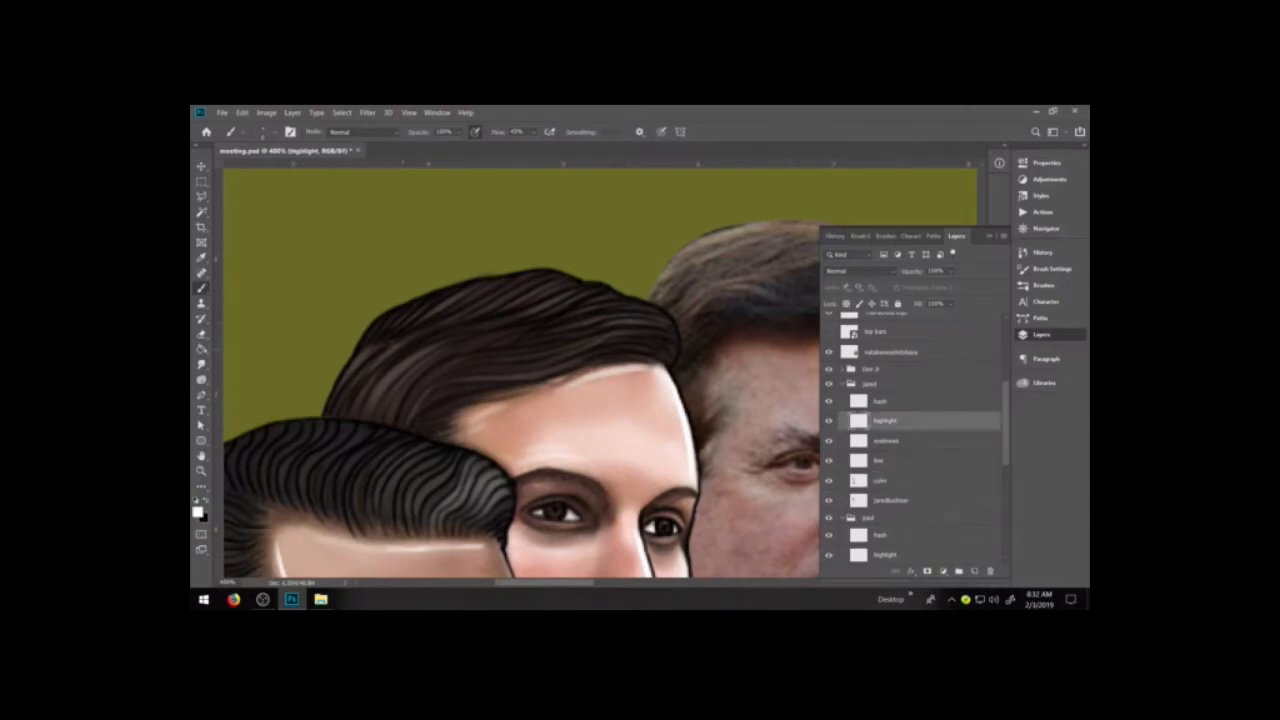
{"action": "left_click_drag", "start_coordinate": [379, 388], "coordinate": [426, 350]}
{"action": "key", "text": "ctrl+z"}
{"action": "key", "text": "ctrl+z"}
{"action": "left_click_drag", "start_coordinate": [373, 398], "coordinate": [446, 338]}
{"action": "left_click_drag", "start_coordinate": [375, 366], "coordinate": [425, 337]}
{"action": "left_click_drag", "start_coordinate": [344, 380], "coordinate": [382, 345]}
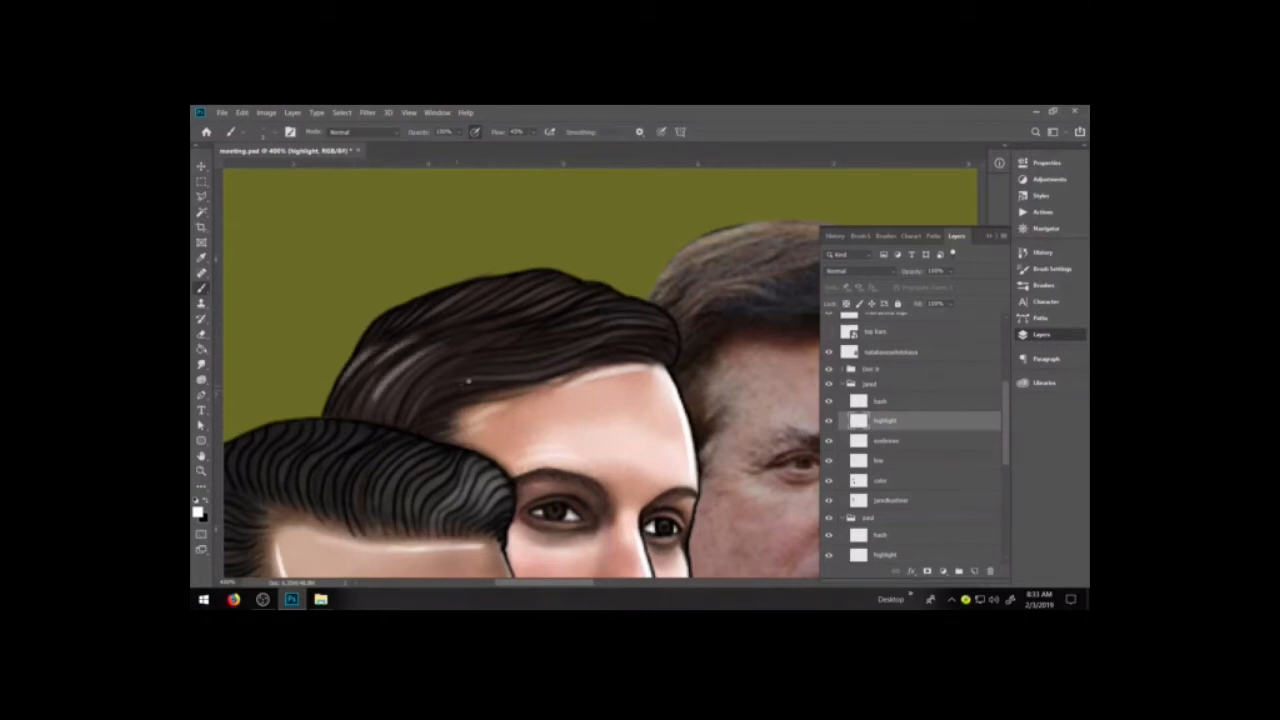
- Add white highlight strands along the hairline, the front and the crown of the middle man's hair
{"action": "left_click_drag", "start_coordinate": [488, 378], "coordinate": [540, 372]}
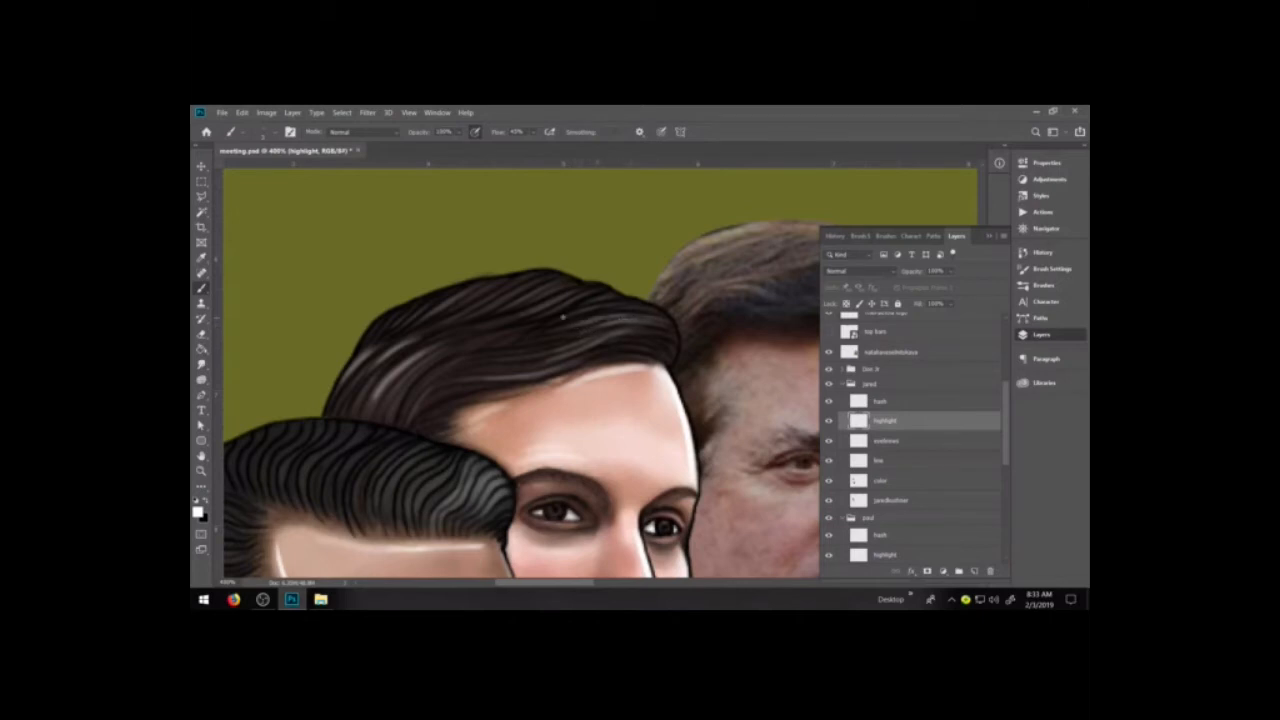
{"action": "mouse_move", "coordinate": [523, 315]}
{"action": "left_mouse_down"}
{"action": "mouse_move", "coordinate": [575, 297]}
{"action": "mouse_move", "coordinate": [542, 294]}
{"action": "left_mouse_up"}
{"action": "mouse_move", "coordinate": [428, 314]}
{"action": "left_mouse_down"}
{"action": "mouse_move", "coordinate": [497, 288]}
{"action": "mouse_move", "coordinate": [472, 316]}
{"action": "mouse_move", "coordinate": [537, 273]}
{"action": "left_mouse_up"}
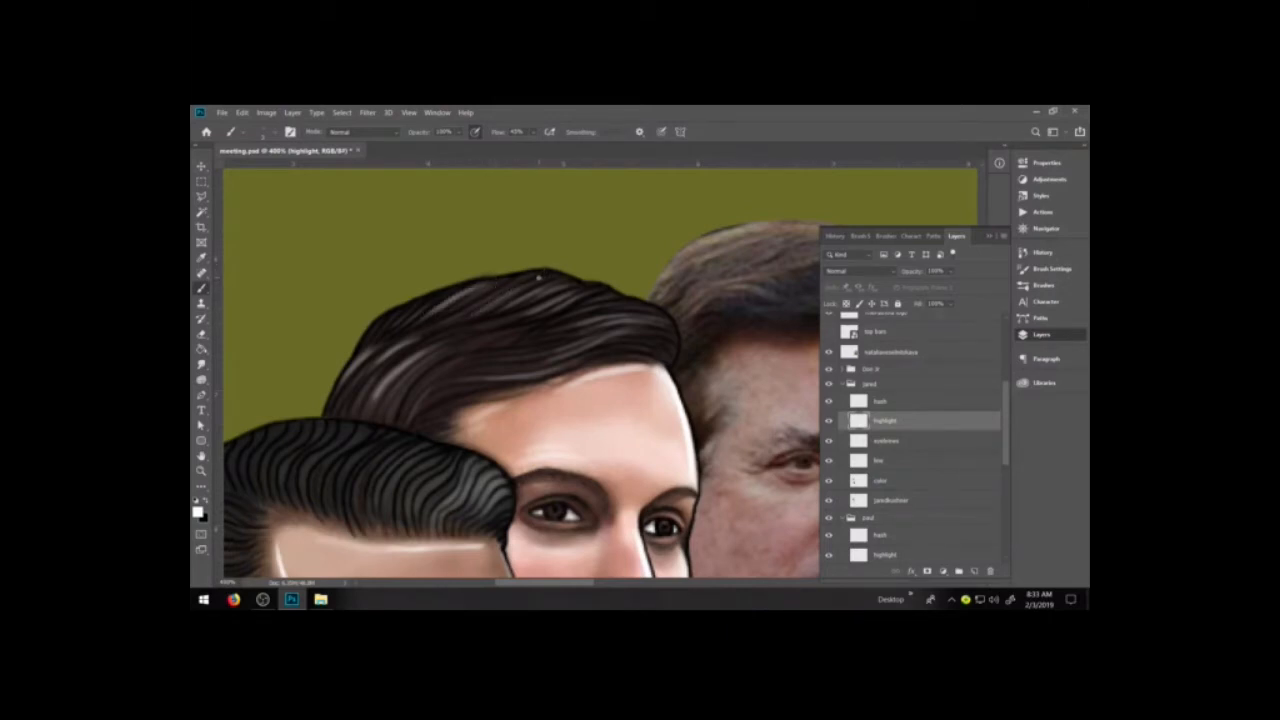
- Soften the hair highlights with the Eraser and paint another white strand on the side of the hair
{"action": "key", "text": "e"}
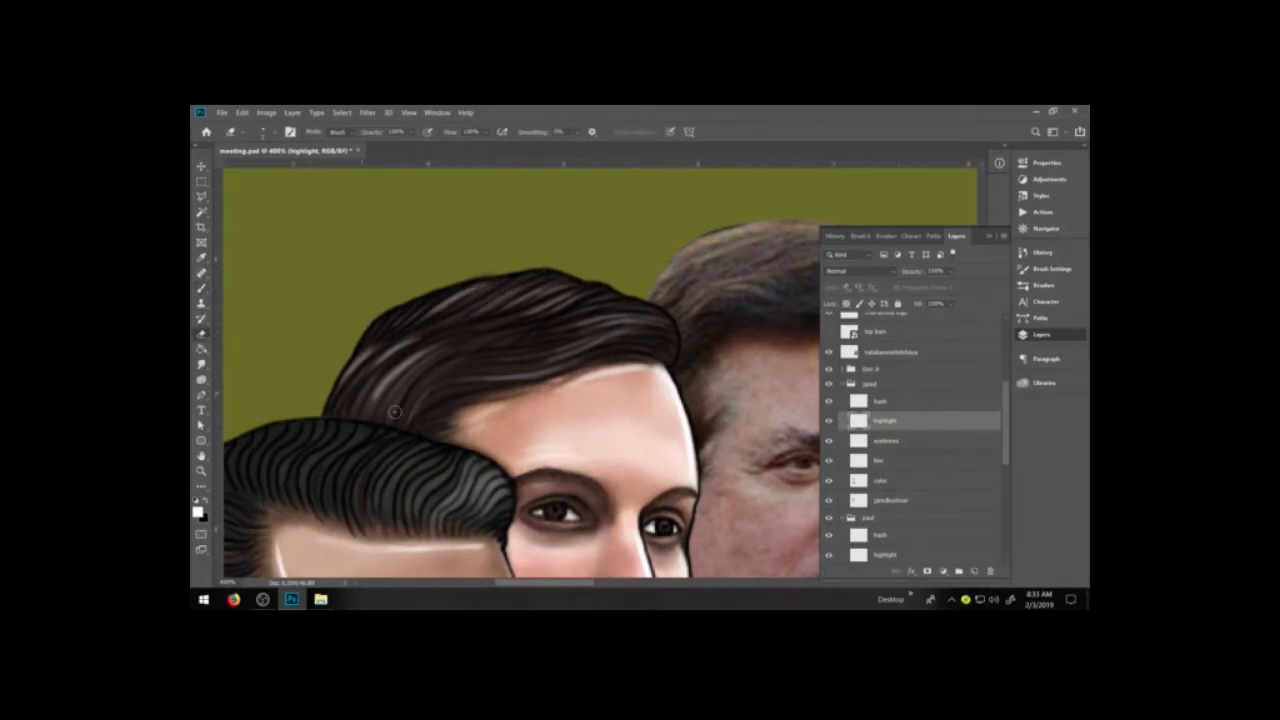
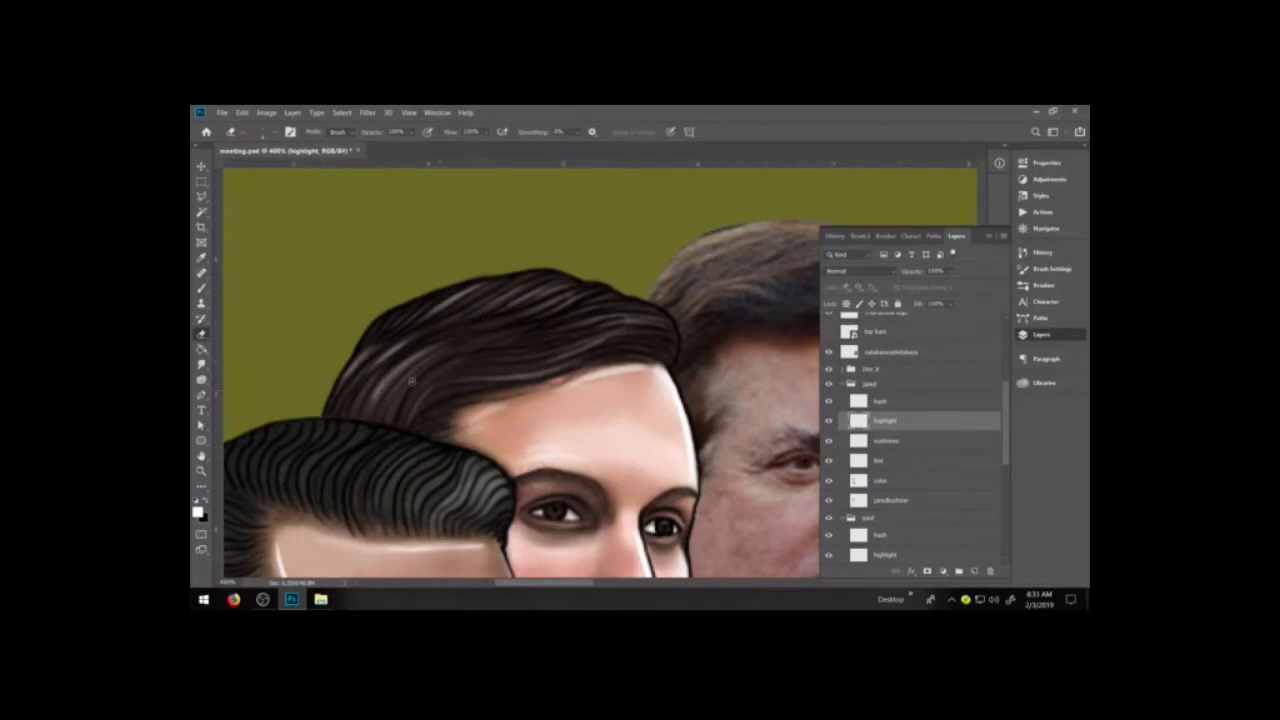
{"action": "key", "text": "b"}
{"action": "left_click_drag", "start_coordinate": [380, 390], "coordinate": [442, 340]}
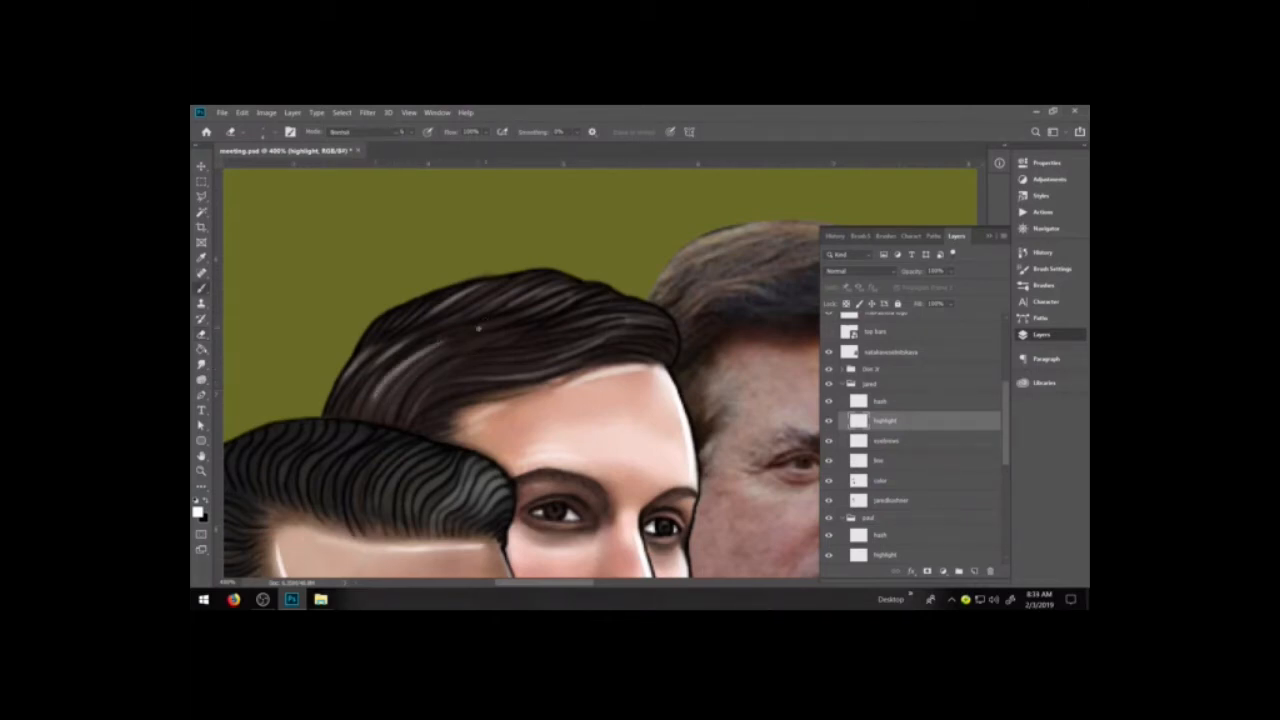
- Collapse the jared layer group and select the line layer in the paul group
{"action": "key", "text": "b"}
{"action": "key", "text": "e"}
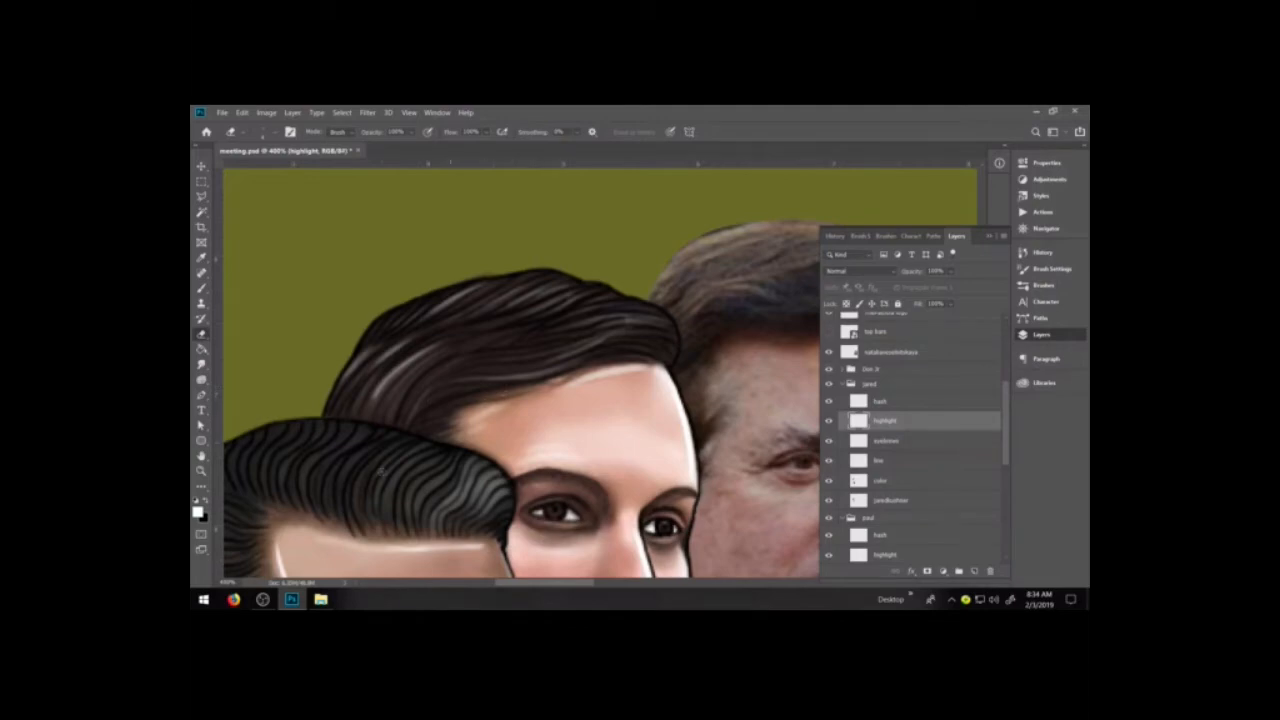
{"action": "key", "text": "space"}
{"action": "mouse_move", "coordinate": [568, 400]}
{"action": "left_mouse_down"}
{"action": "mouse_move", "coordinate": [453, 365]}
{"action": "mouse_move", "coordinate": [338, 400]}
{"action": "left_mouse_up"}
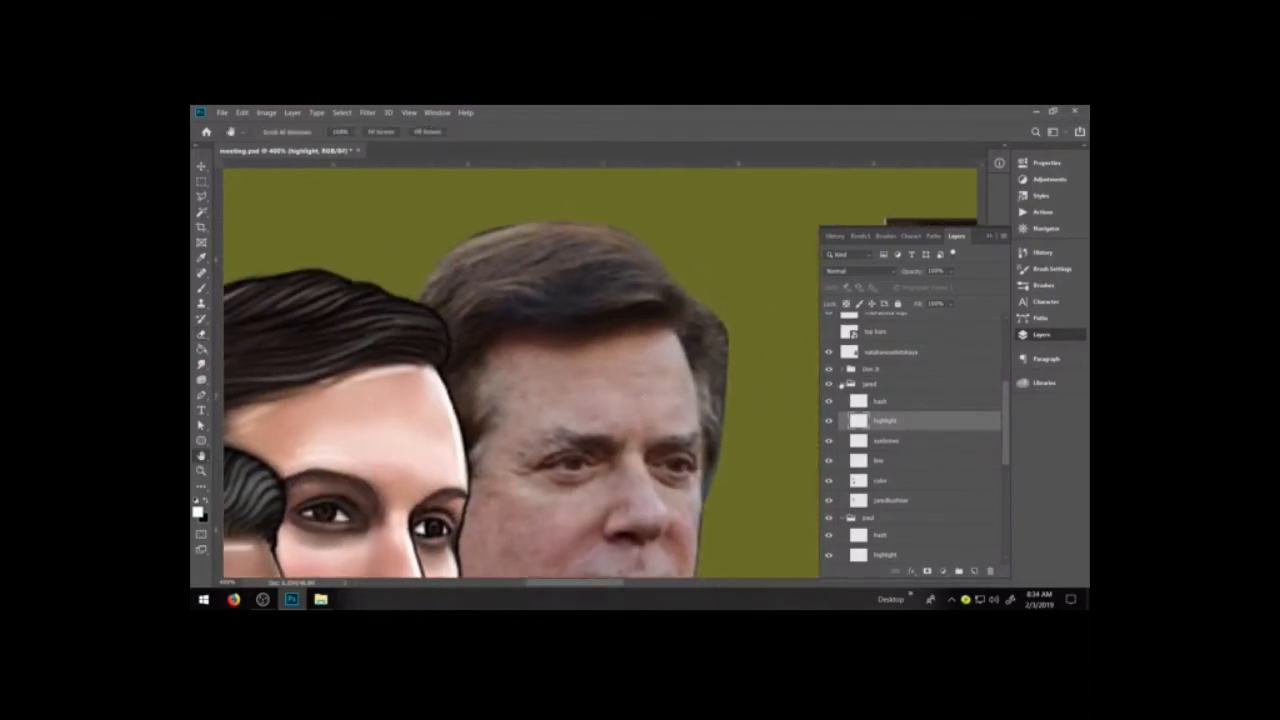
{"action": "left_click", "coordinate": [842, 385]}
{"action": "left_click", "coordinate": [890, 495]}
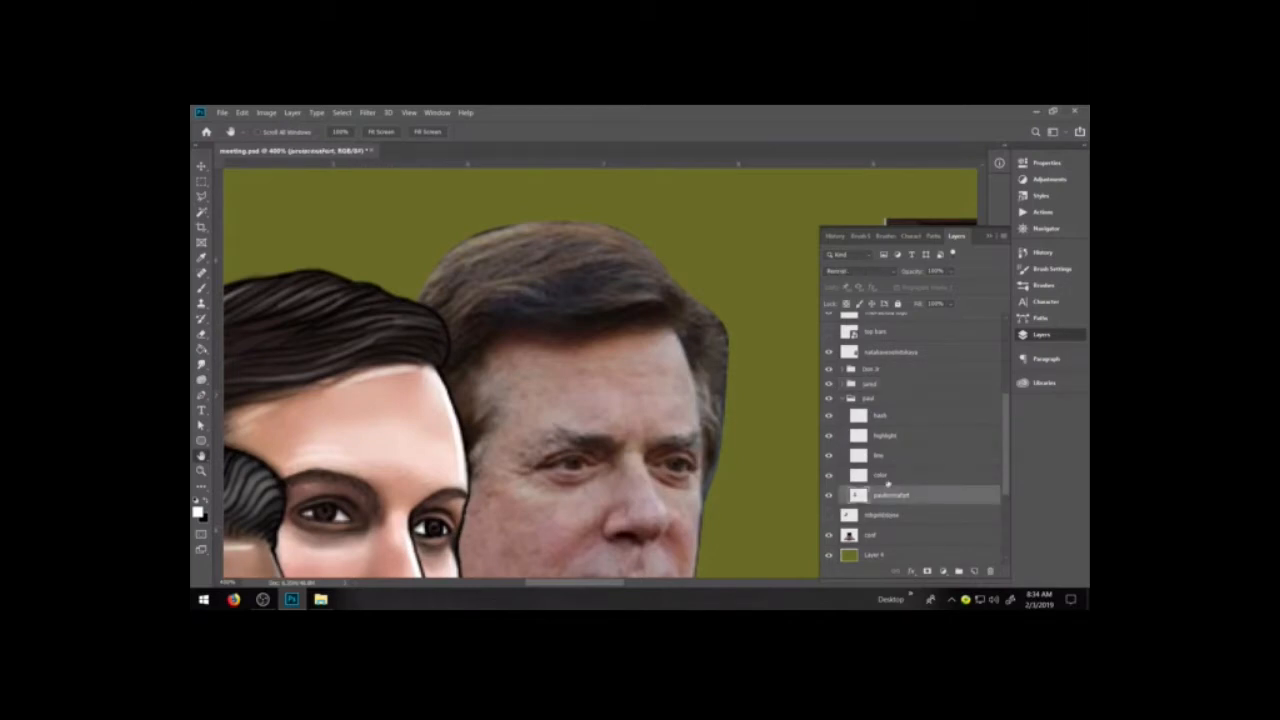
{"action": "left_click", "coordinate": [885, 459]}
- Set up the Brush with a black foreground color and the cartoon line preset for outlining
{"action": "key", "text": "b"}
{"action": "key", "text": "x"}
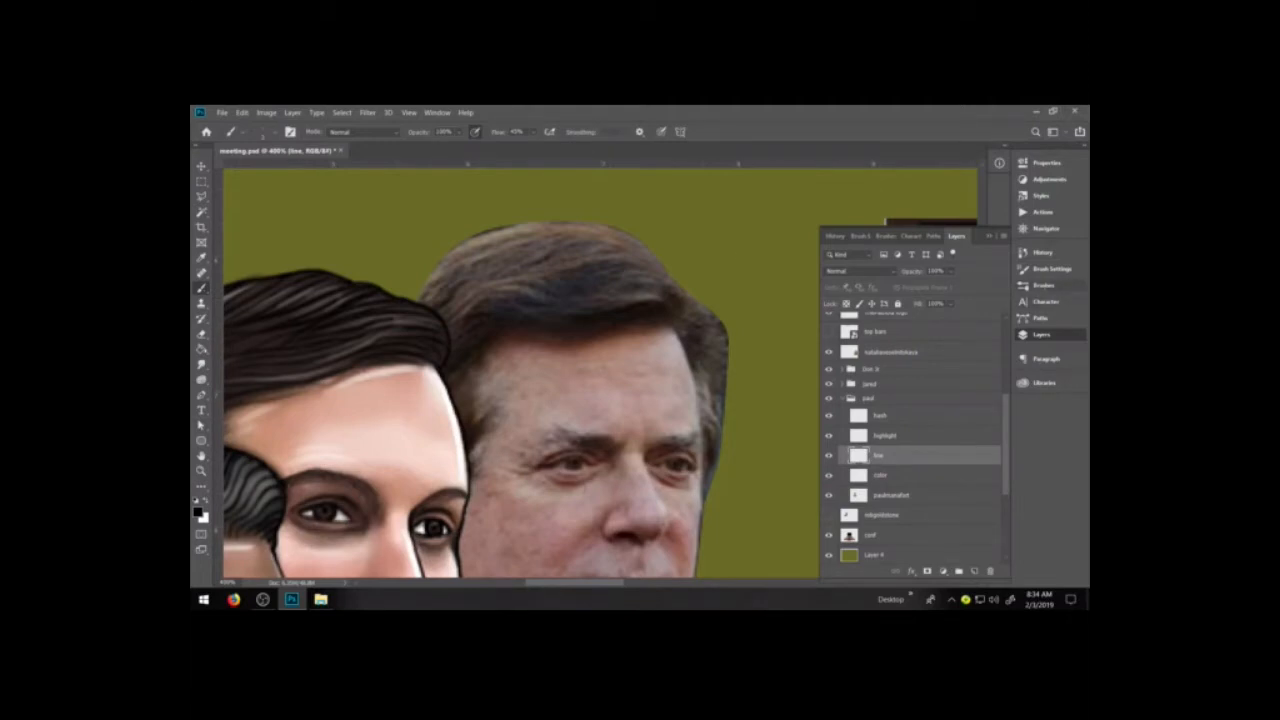
{"action": "left_click", "coordinate": [1043, 285]}
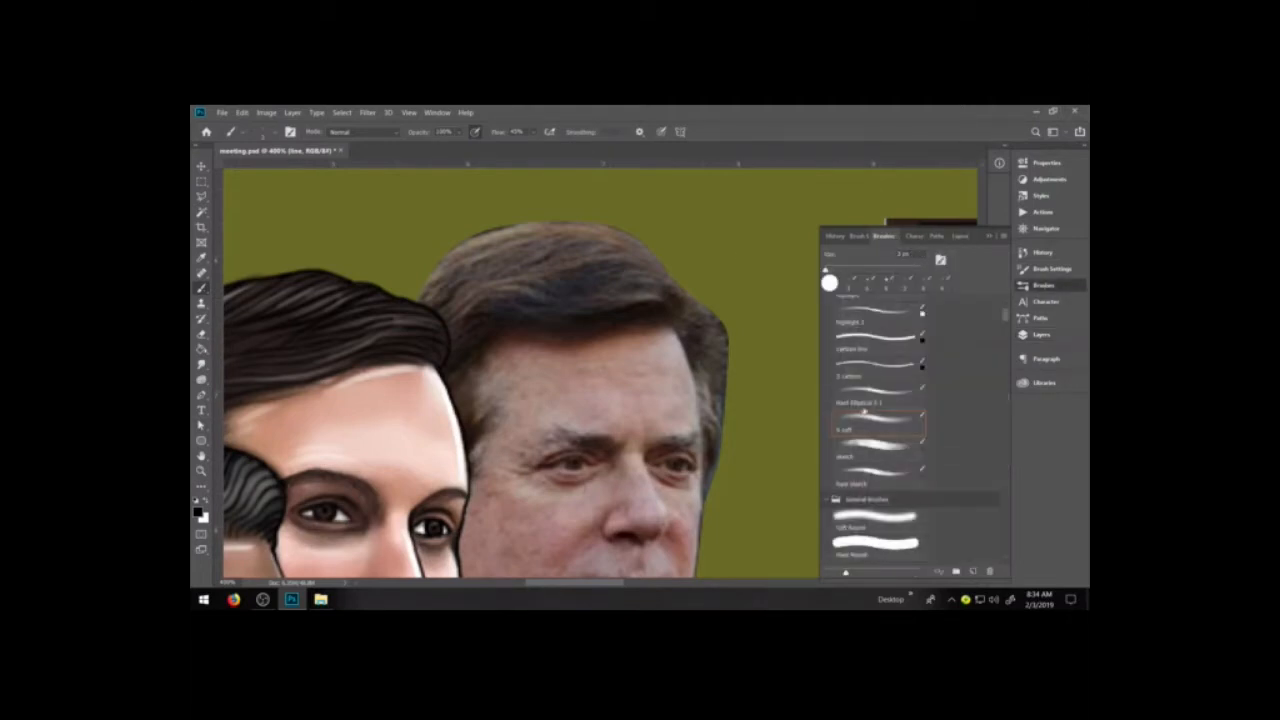
{"action": "left_click", "coordinate": [899, 341]}
{"action": "left_click", "coordinate": [1040, 317]}
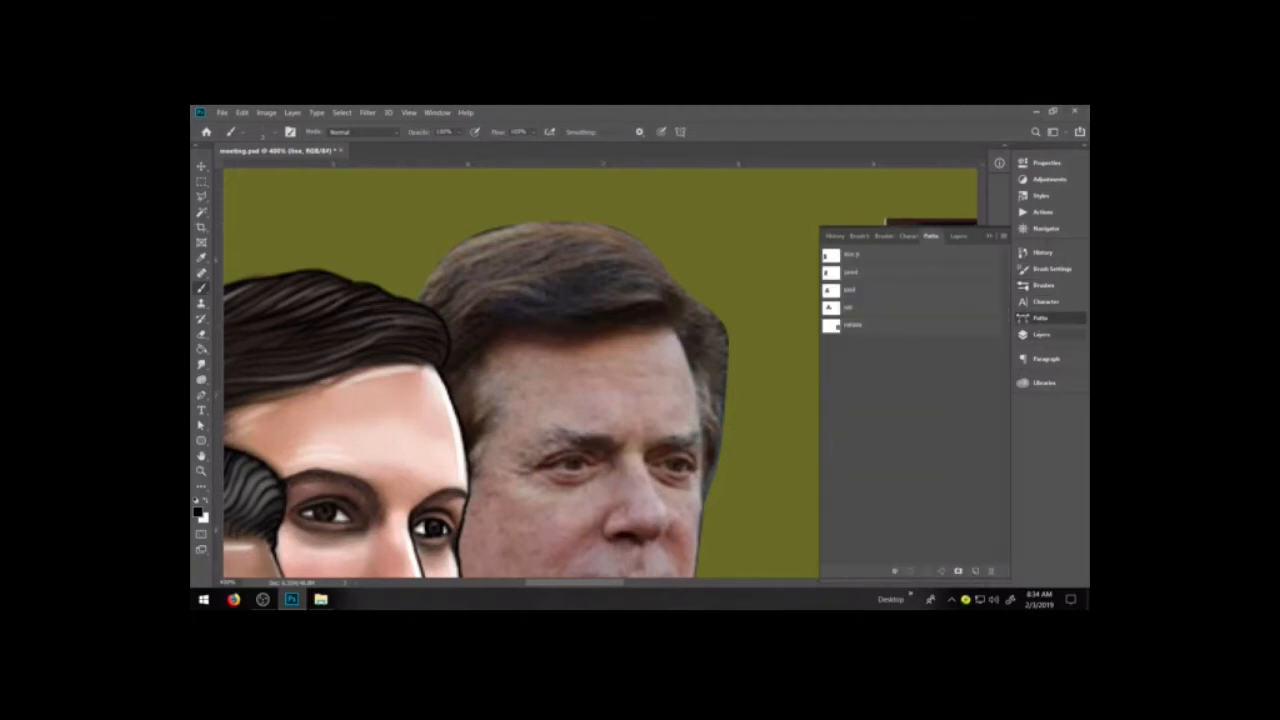
{"action": "left_click", "coordinate": [1040, 334]}
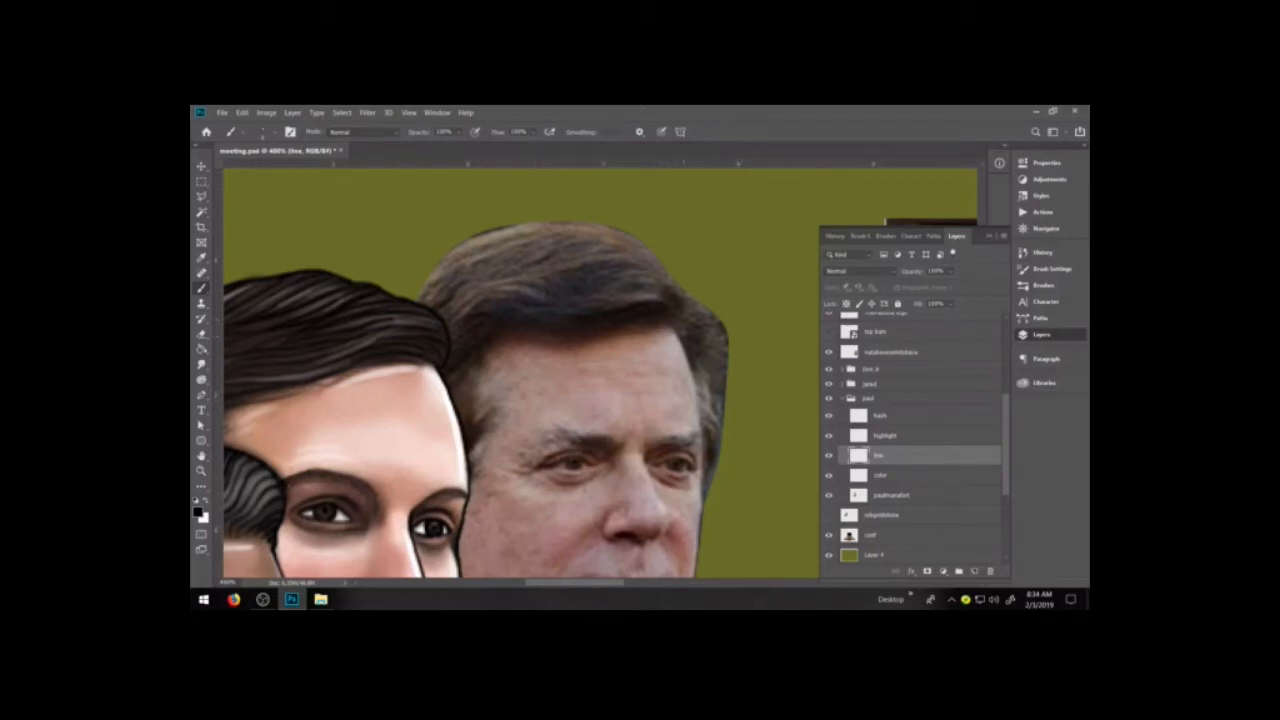
{"action": "mouse_move", "coordinate": [673, 327]}
{"action": "left_mouse_down"}
{"action": "mouse_move", "coordinate": [701, 405]}
{"action": "mouse_move", "coordinate": [695, 535]}
{"action": "left_mouse_up"}
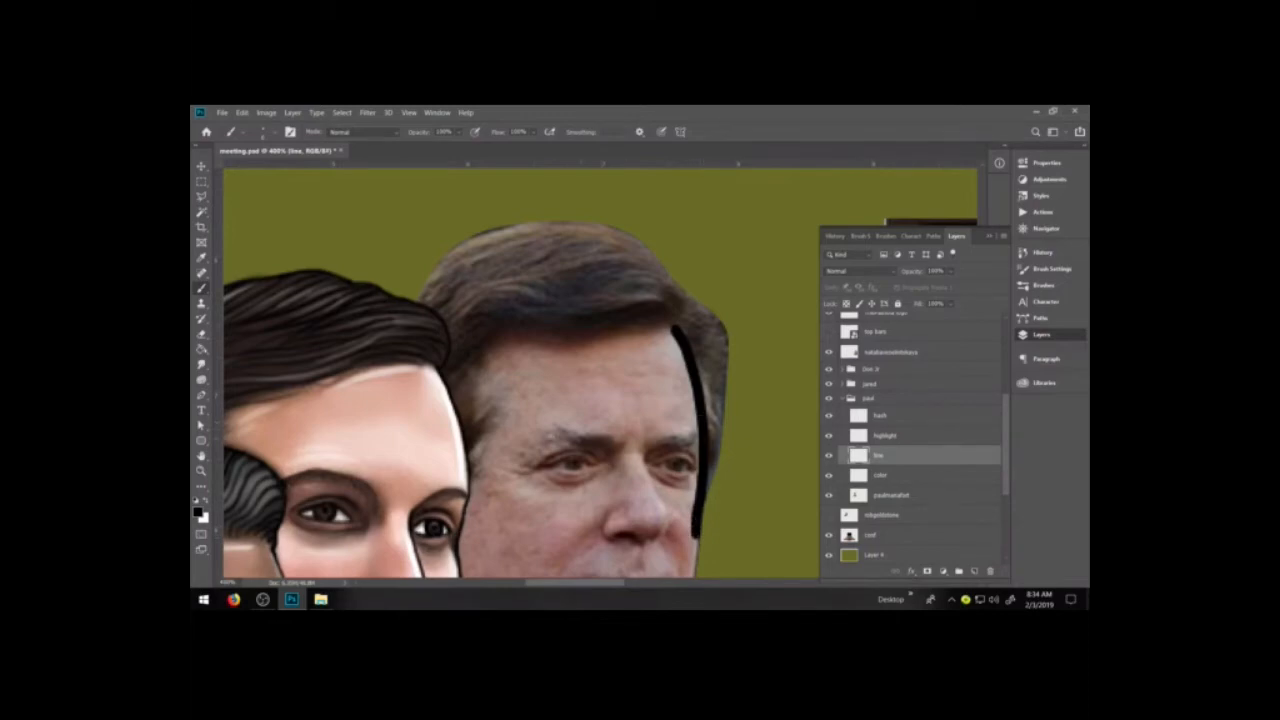
{"action": "key", "text": "ctrl+minus"}
{"action": "key", "text": "ctrl+minus"}
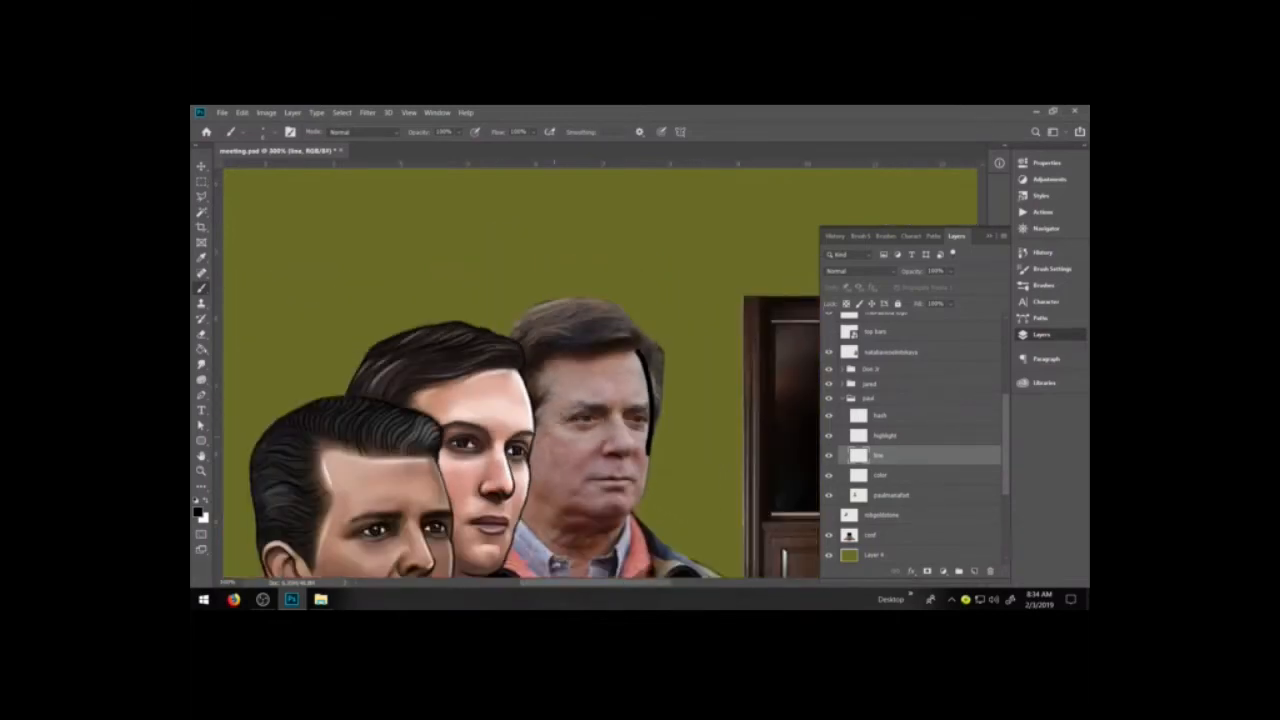
{"action": "key", "text": "space"}
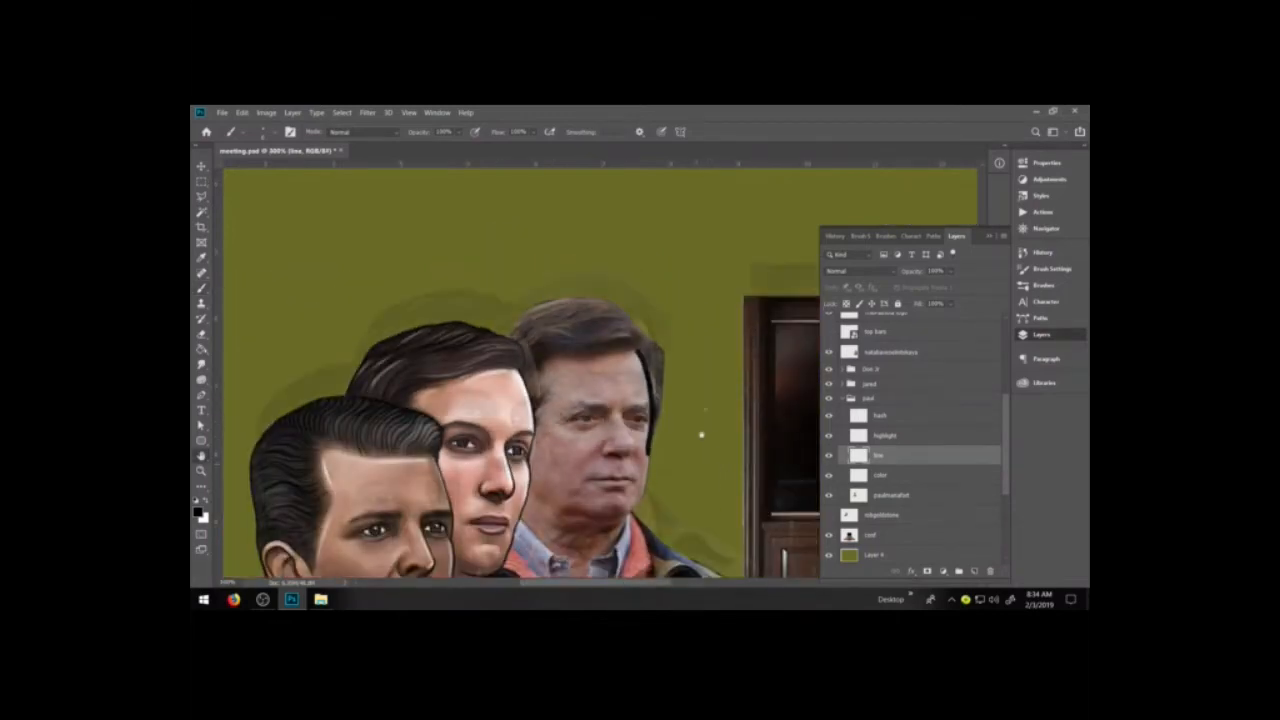
{"action": "scroll", "coordinate": [701, 434], "scroll_direction": "down", "scroll_amount": 2}
{"action": "key", "text": "z"}
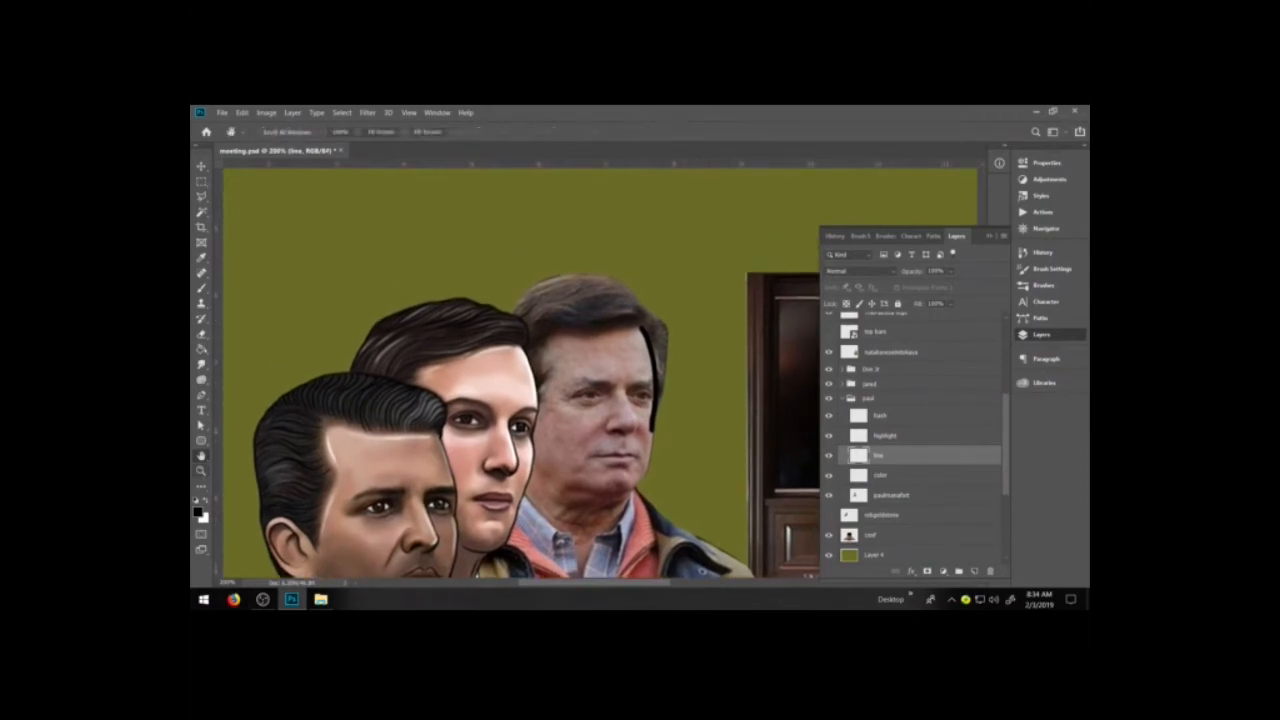
{"action": "left_click_drag", "start_coordinate": [703, 410], "coordinate": [737, 492]}
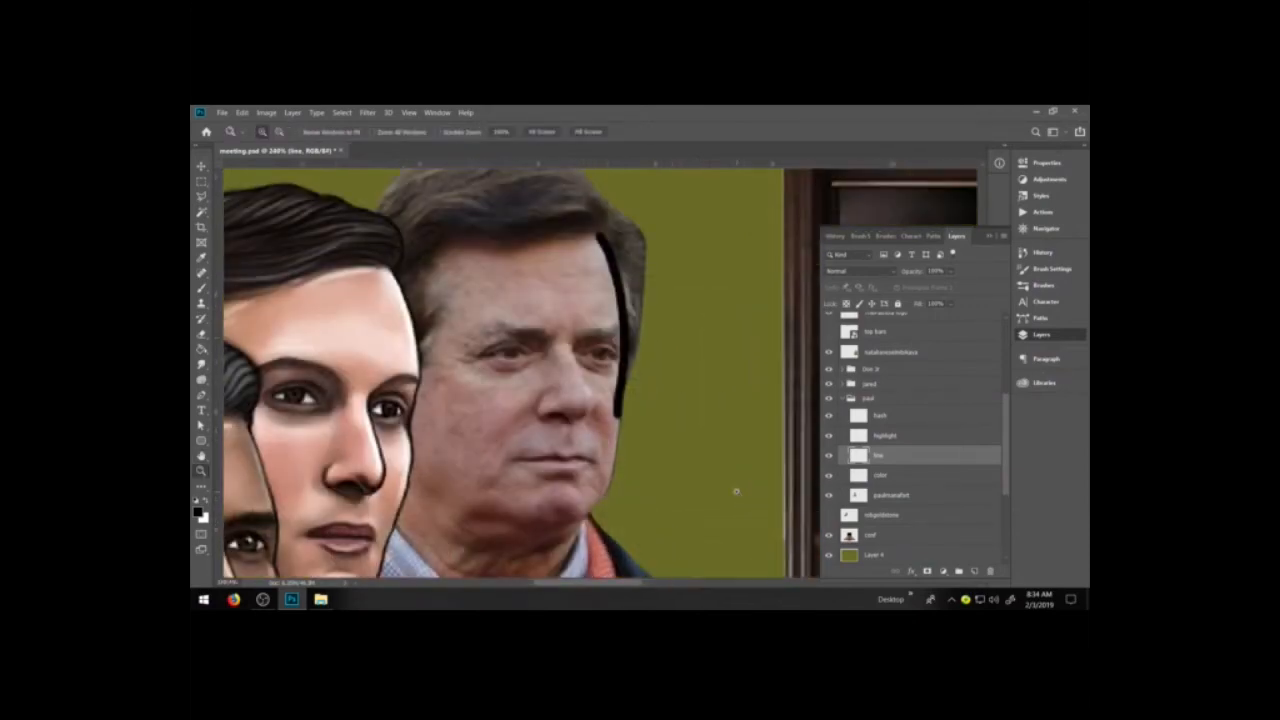
{"action": "key", "text": "b"}
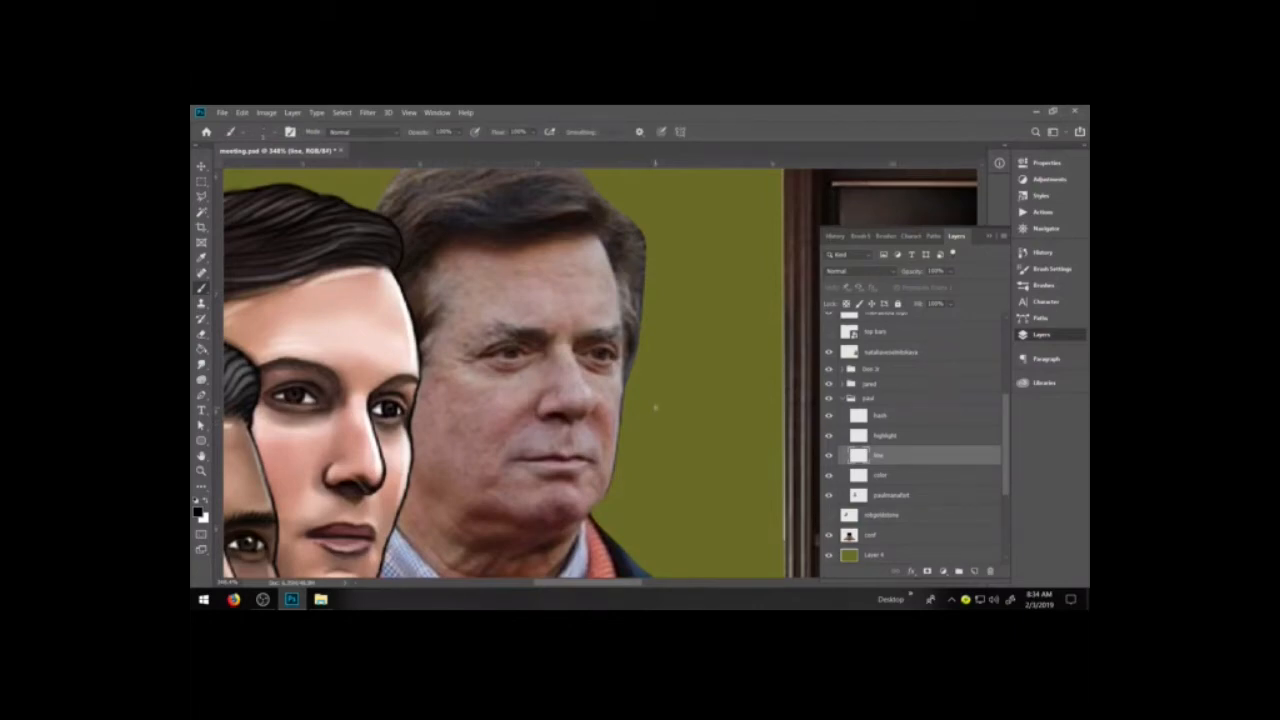
- Trace the far edge of the older man's face in black from the hairline down toward the chin
{"action": "key", "text": "z"}
{"action": "left_click_drag", "start_coordinate": [647, 404], "coordinate": [656, 441]}
{"action": "key", "text": "b"}
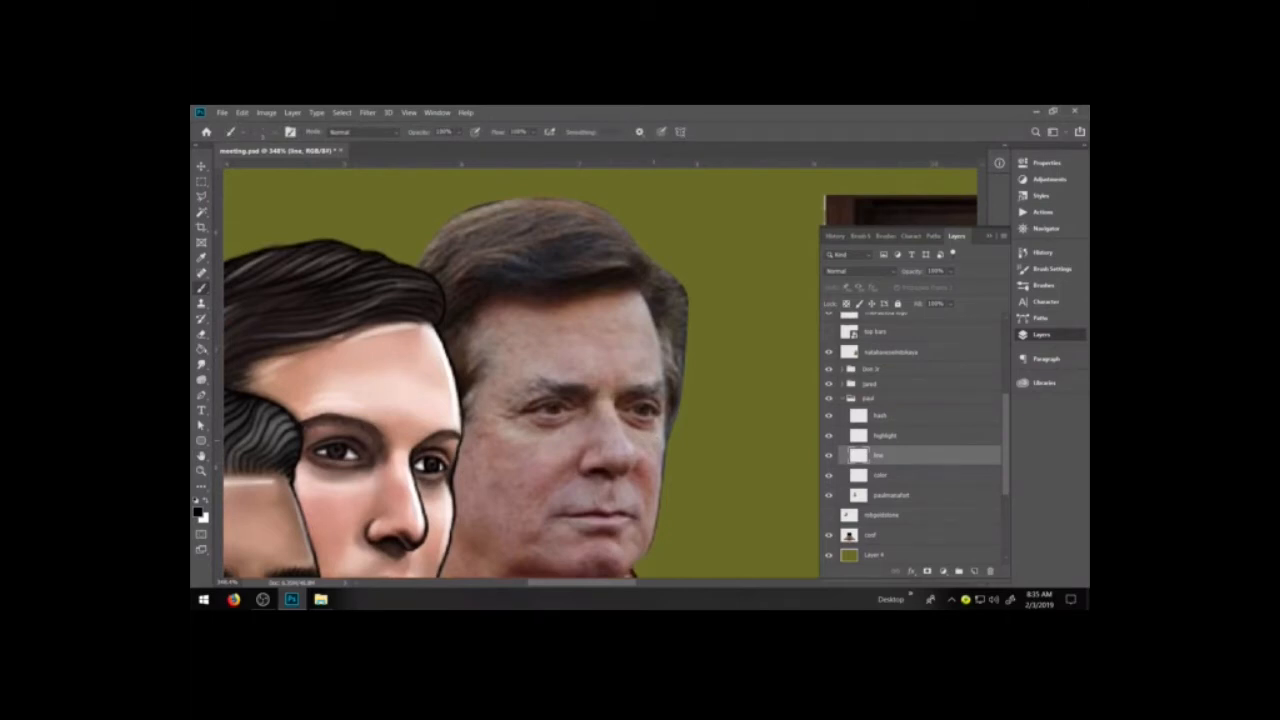
{"action": "mouse_move", "coordinate": [642, 290]}
{"action": "left_mouse_down"}
{"action": "mouse_move", "coordinate": [668, 410]}
{"action": "mouse_move", "coordinate": [648, 556]}
{"action": "left_mouse_up"}
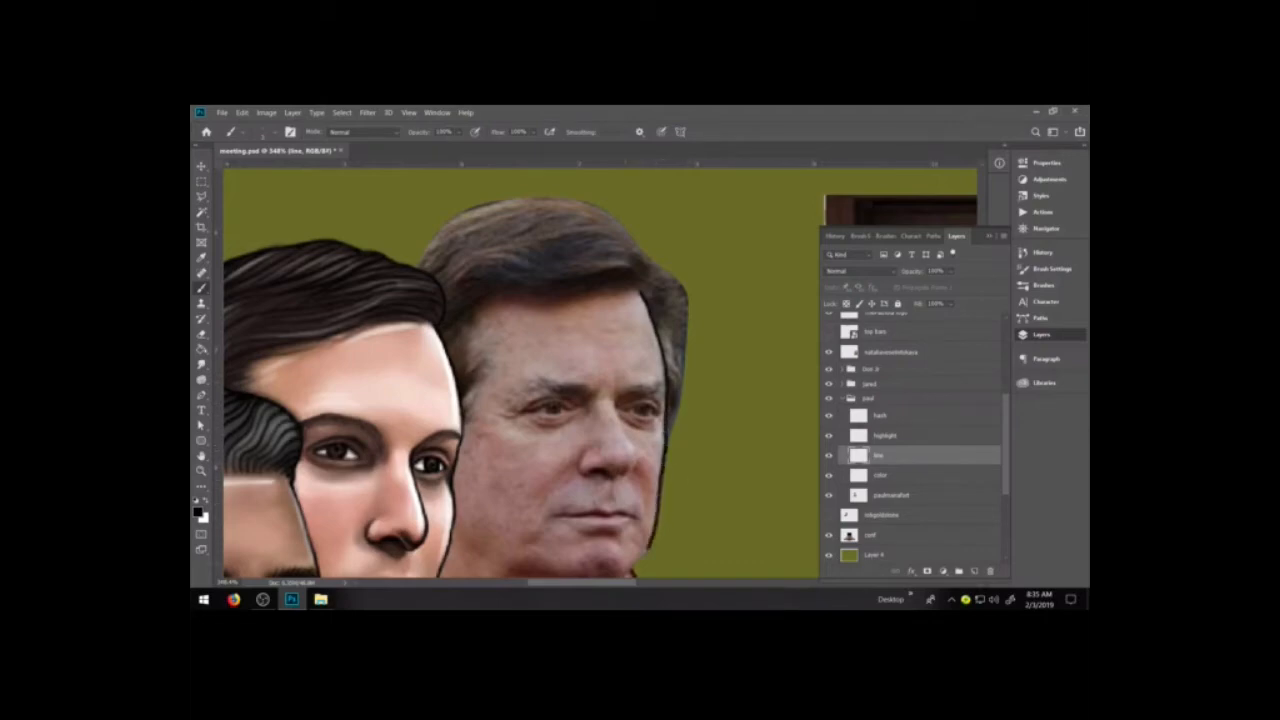
- Continue the face outline around the far corner of the chin, undoing and redrawing the stroke until it follows the photo
{"action": "left_click_drag", "start_coordinate": [627, 467], "coordinate": [722, 352]}
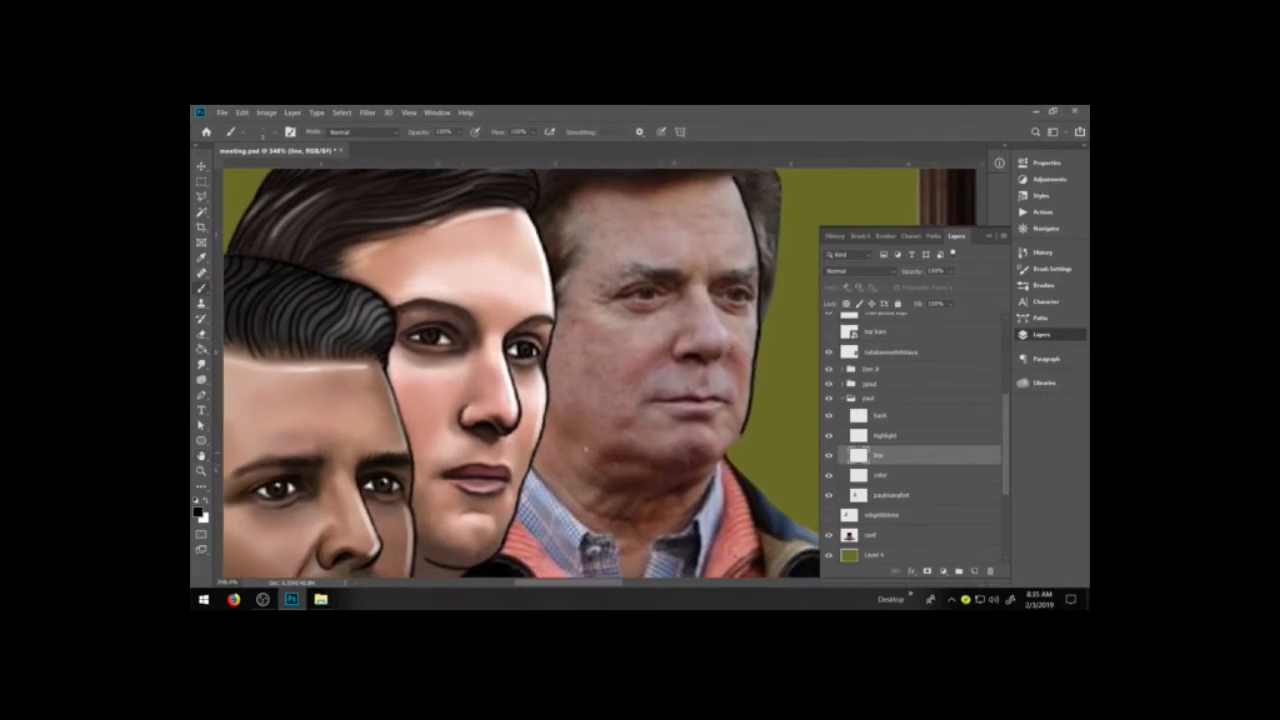
{"action": "left_click_drag", "start_coordinate": [574, 440], "coordinate": [662, 470]}
{"action": "key", "text": "ctrl+z"}
{"action": "left_click_drag", "start_coordinate": [742, 430], "coordinate": [720, 458]}
{"action": "key", "text": "ctrl+z"}
{"action": "left_click_drag", "start_coordinate": [740, 432], "coordinate": [714, 460]}
- Outline the underside of the chin and jaw, and draw the far side of the neck down along the shirt collar
{"action": "key", "text": "space"}
{"action": "left_click_drag", "start_coordinate": [368, 563], "coordinate": [594, 393]}
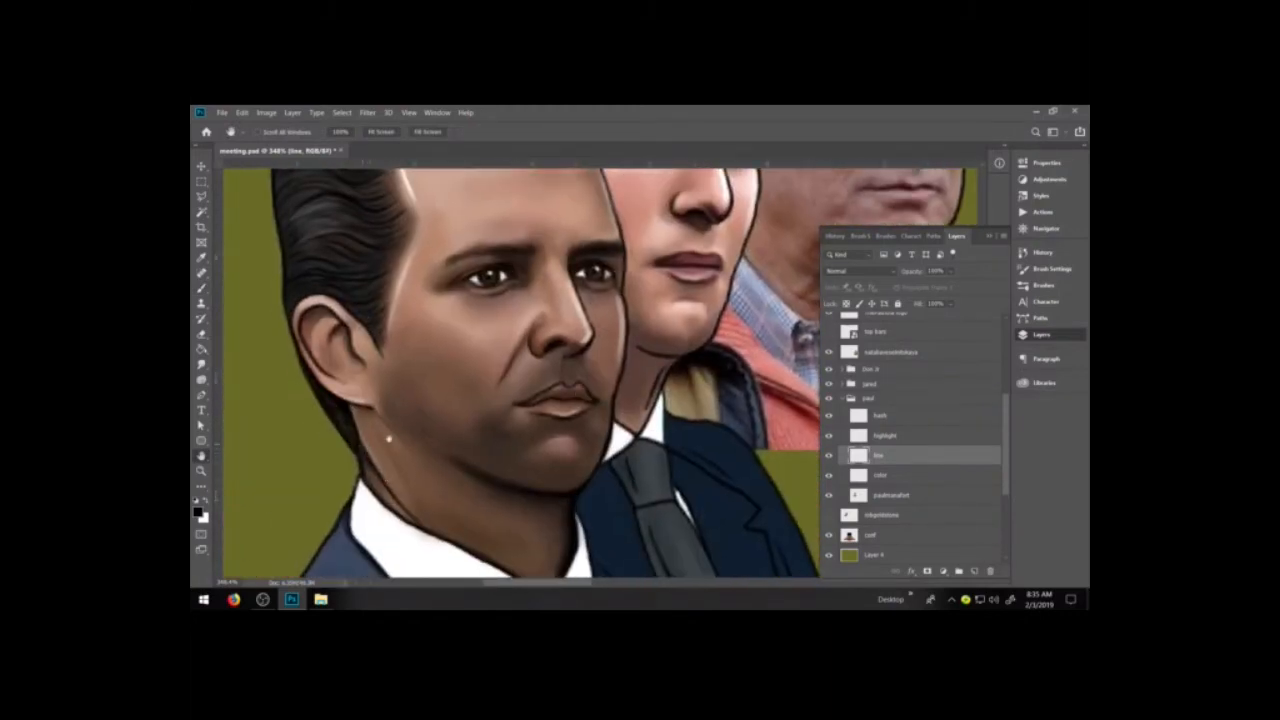
{"action": "left_click_drag", "start_coordinate": [802, 286], "coordinate": [510, 476]}
{"action": "key", "text": "b"}
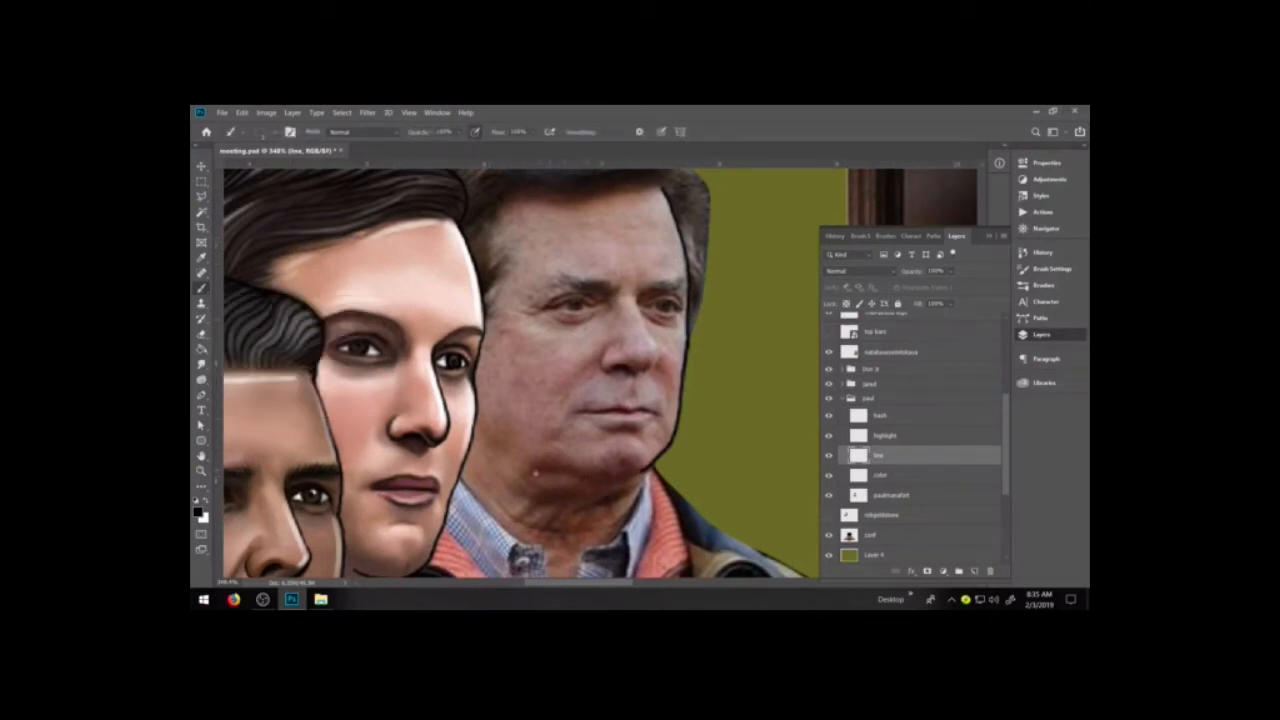
{"action": "mouse_move", "coordinate": [532, 468]}
{"action": "left_mouse_down"}
{"action": "mouse_move", "coordinate": [611, 481]}
{"action": "mouse_move", "coordinate": [650, 465]}
{"action": "left_mouse_up"}
{"action": "mouse_move", "coordinate": [650, 468]}
{"action": "left_mouse_down"}
{"action": "mouse_move", "coordinate": [618, 532]}
{"action": "mouse_move", "coordinate": [580, 556]}
{"action": "left_mouse_up"}
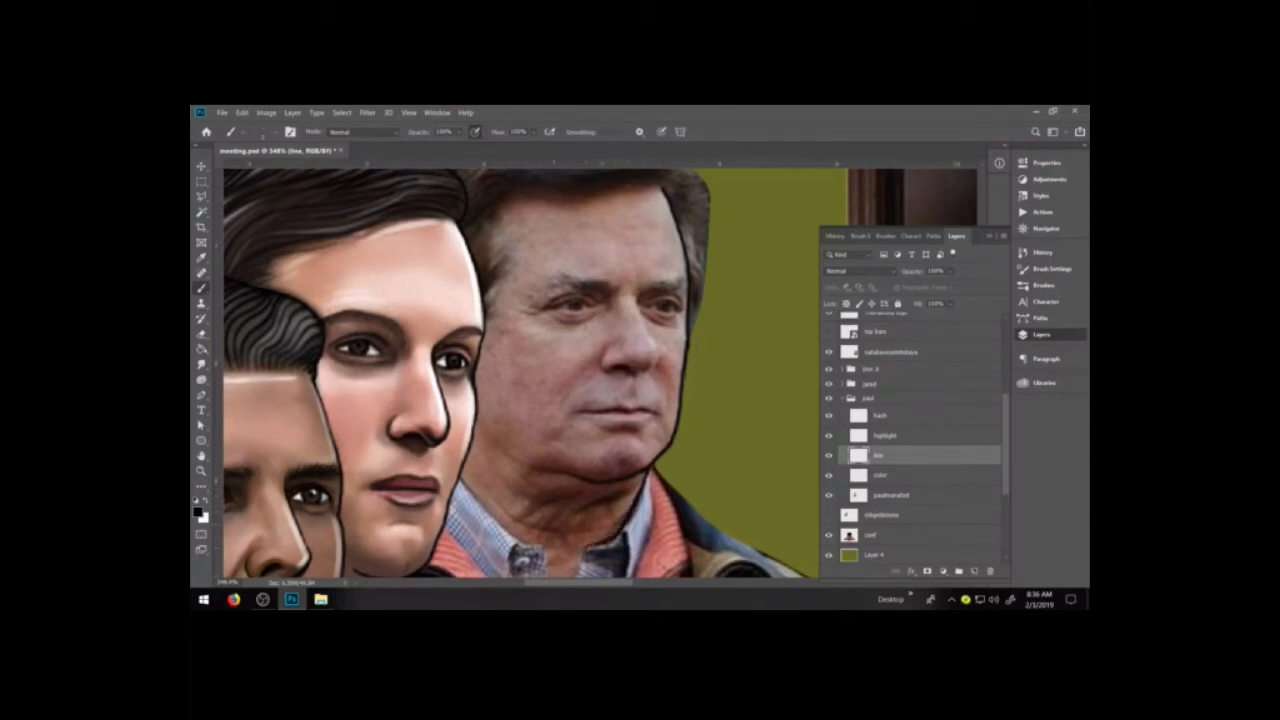
- Outline the near flap of the shirt collar from the neck to its pointed tip, replacing the first undone stroke
{"action": "mouse_move", "coordinate": [456, 476]}
{"action": "left_mouse_down"}
{"action": "mouse_move", "coordinate": [516, 540]}
{"action": "mouse_move", "coordinate": [570, 548]}
{"action": "left_mouse_up"}
{"action": "key", "text": "ctrl+z"}
{"action": "left_click_drag", "start_coordinate": [573, 518], "coordinate": [577, 395]}
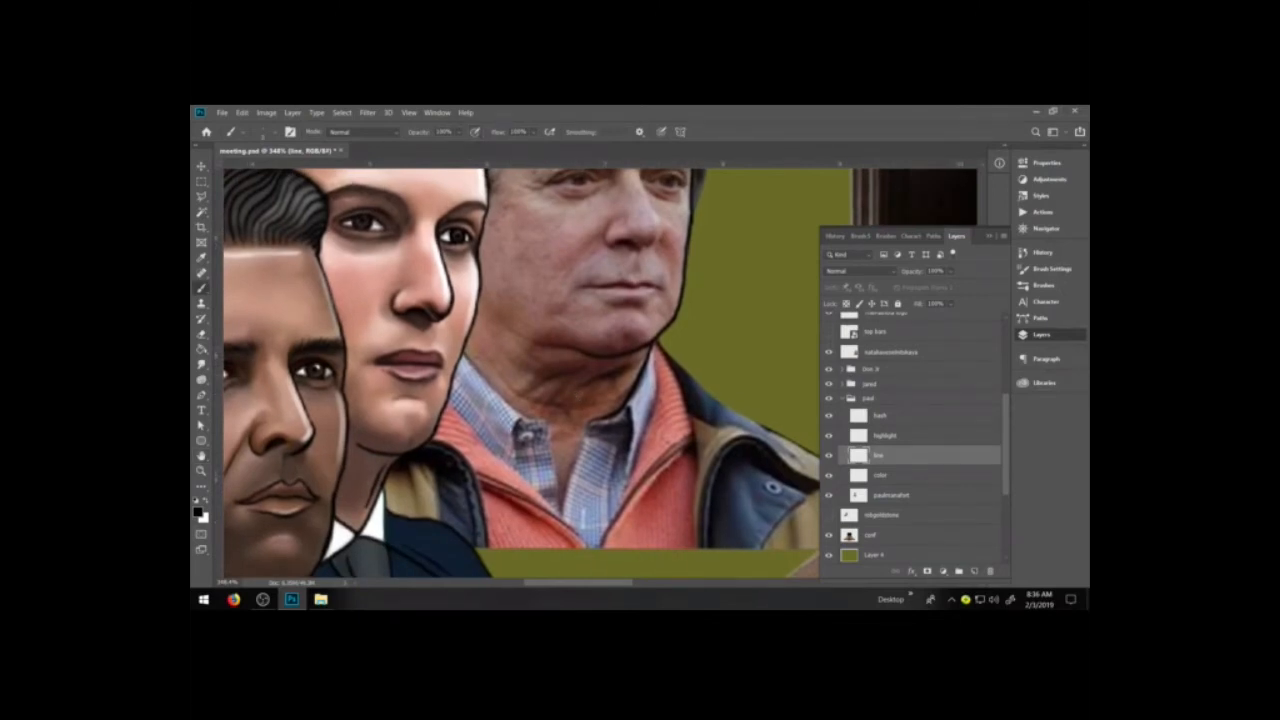
{"action": "mouse_move", "coordinate": [462, 350]}
{"action": "left_mouse_down"}
{"action": "mouse_move", "coordinate": [553, 438]}
{"action": "mouse_move", "coordinate": [535, 495]}
{"action": "left_mouse_up"}
{"action": "mouse_move", "coordinate": [446, 398]}
{"action": "left_mouse_down"}
{"action": "mouse_move", "coordinate": [538, 514]}
{"action": "mouse_move", "coordinate": [533, 492]}
{"action": "left_mouse_up"}
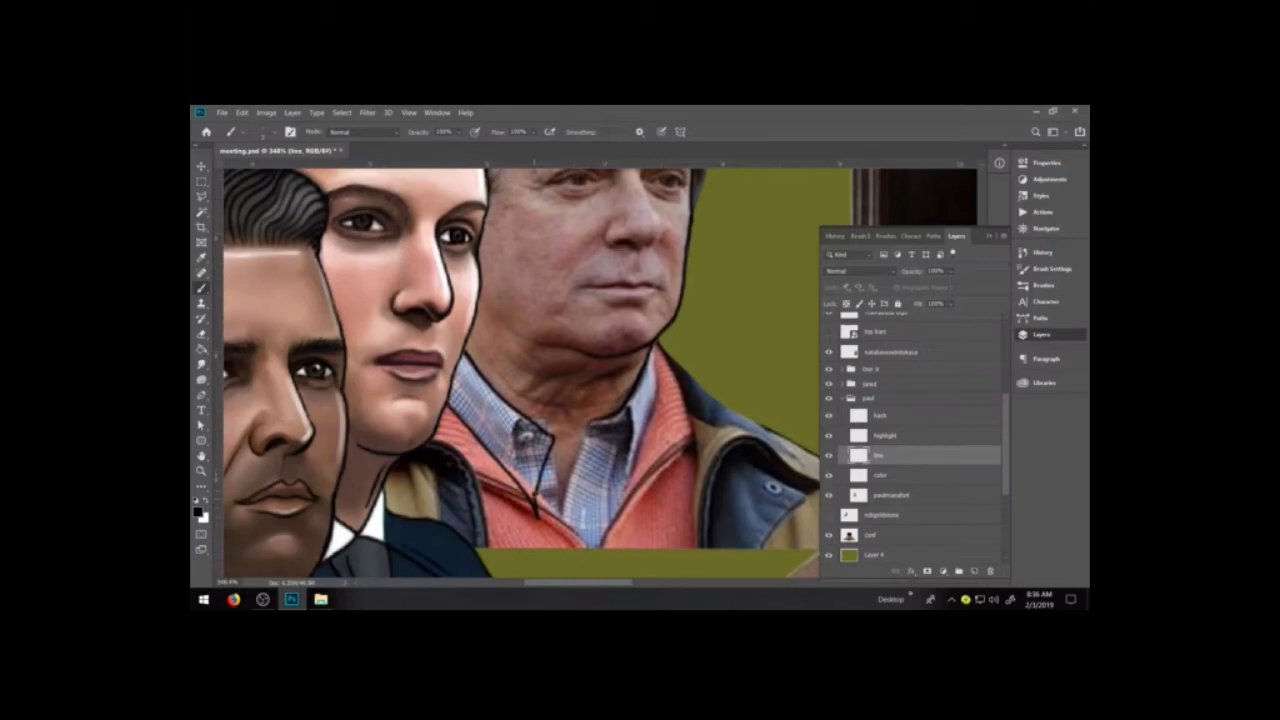
{"action": "left_click_drag", "start_coordinate": [555, 437], "coordinate": [536, 519]}
{"action": "key", "text": "e"}
{"action": "key", "text": "e"}
{"action": "key", "text": "b"}
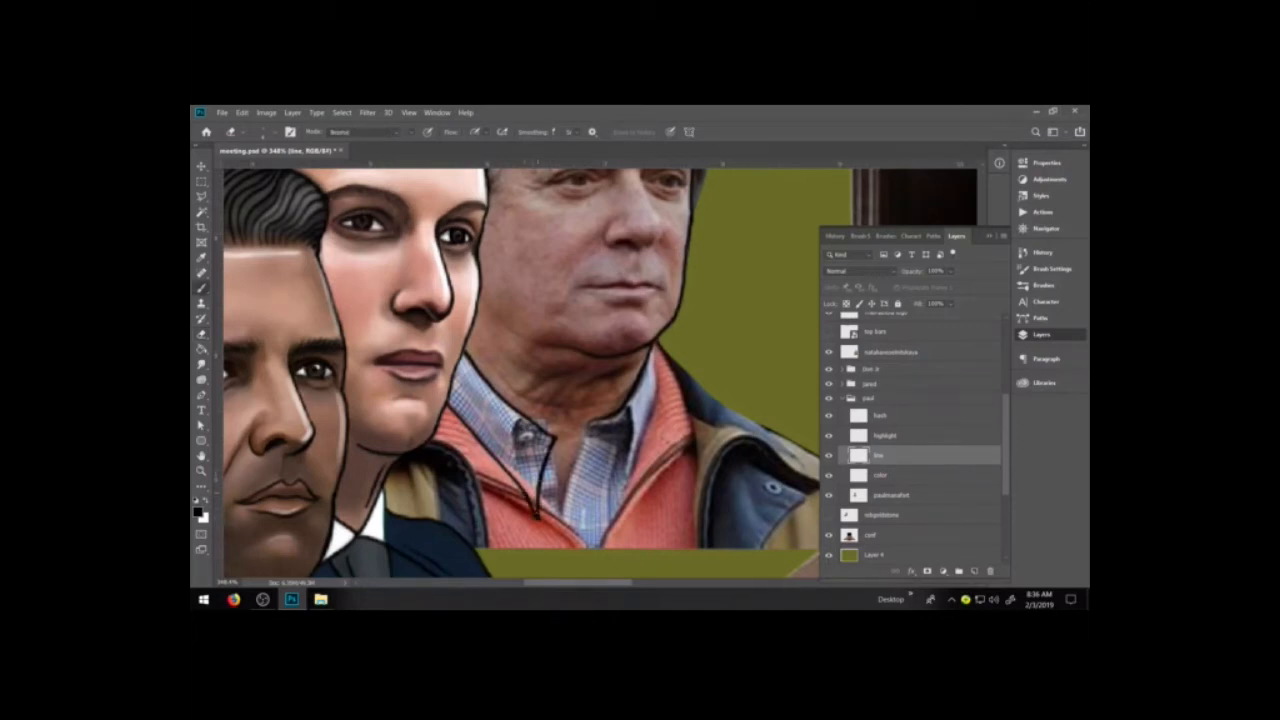
- Outline the far flap of the shirt collar and join both flaps with a short line across the throat
{"action": "key", "text": "b"}
{"action": "mouse_move", "coordinate": [588, 424]}
{"action": "left_mouse_down"}
{"action": "mouse_move", "coordinate": [620, 532]}
{"action": "mouse_move", "coordinate": [658, 398]}
{"action": "mouse_move", "coordinate": [652, 342]}
{"action": "left_mouse_up"}
{"action": "left_click_drag", "start_coordinate": [589, 427], "coordinate": [622, 414]}
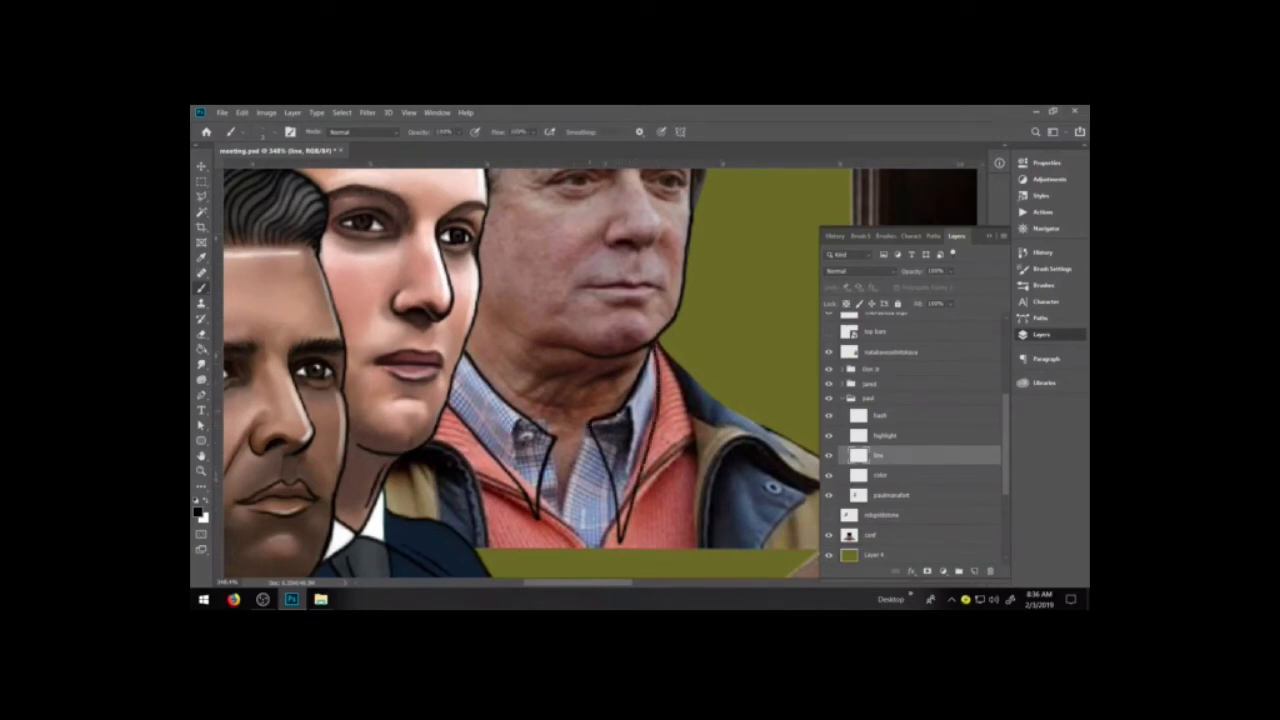
{"action": "left_click_drag", "start_coordinate": [551, 441], "coordinate": [595, 426]}
- Draw a necktie knot below the collar and the tie's two side edges down to the table
{"action": "key", "text": "space"}
{"action": "mouse_move", "coordinate": [639, 468]}
{"action": "left_mouse_down"}
{"action": "mouse_move", "coordinate": [641, 418]}
{"action": "mouse_move", "coordinate": [646, 540]}
{"action": "left_mouse_up"}
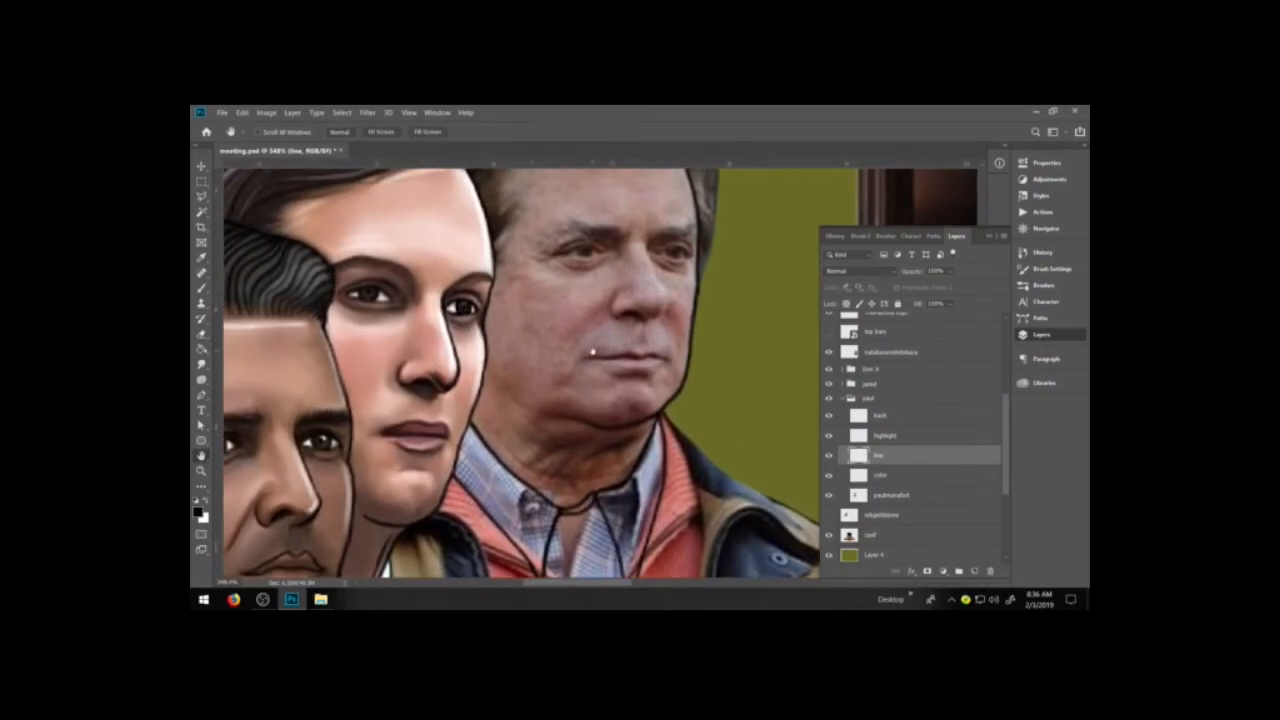
{"action": "left_click_drag", "start_coordinate": [629, 476], "coordinate": [654, 363]}
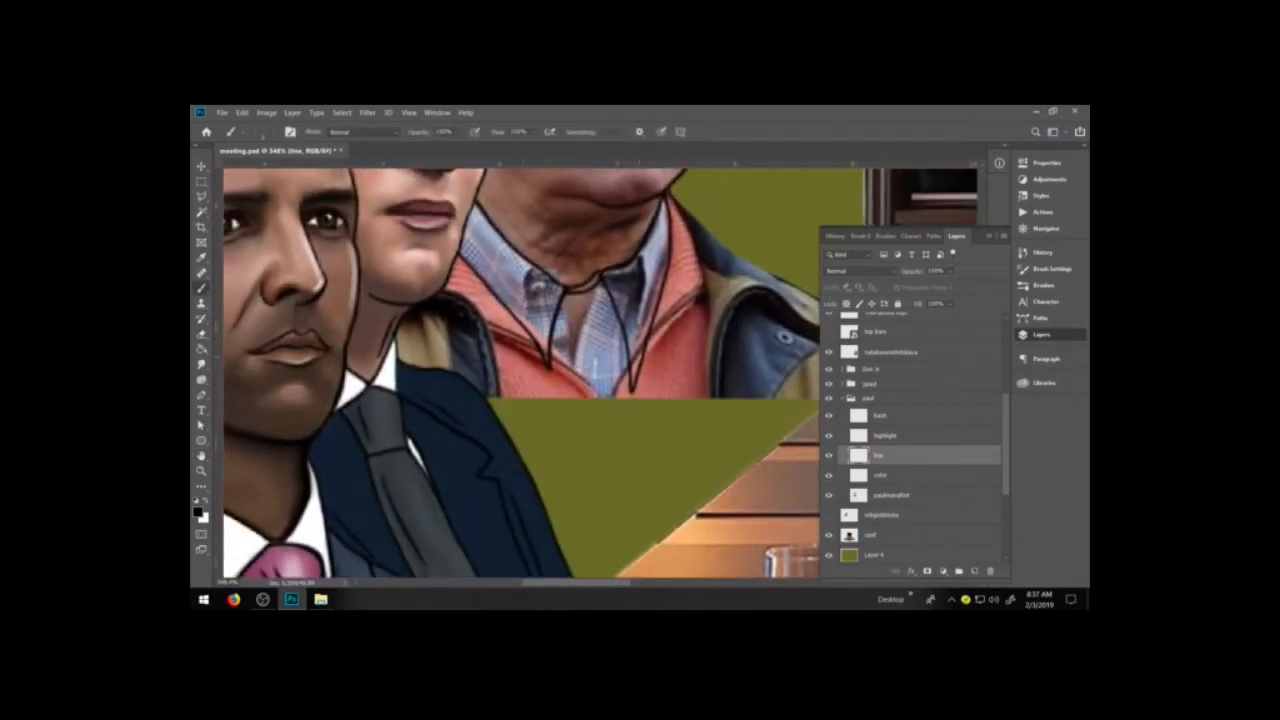
{"action": "mouse_move", "coordinate": [551, 358]}
{"action": "left_mouse_down"}
{"action": "mouse_move", "coordinate": [568, 396]}
{"action": "mouse_move", "coordinate": [612, 411]}
{"action": "mouse_move", "coordinate": [634, 378]}
{"action": "left_mouse_up"}
{"action": "mouse_move", "coordinate": [665, 438]}
{"action": "left_mouse_down"}
{"action": "mouse_move", "coordinate": [655, 387]}
{"action": "mouse_move", "coordinate": [619, 374]}
{"action": "mouse_move", "coordinate": [655, 472]}
{"action": "left_mouse_up"}
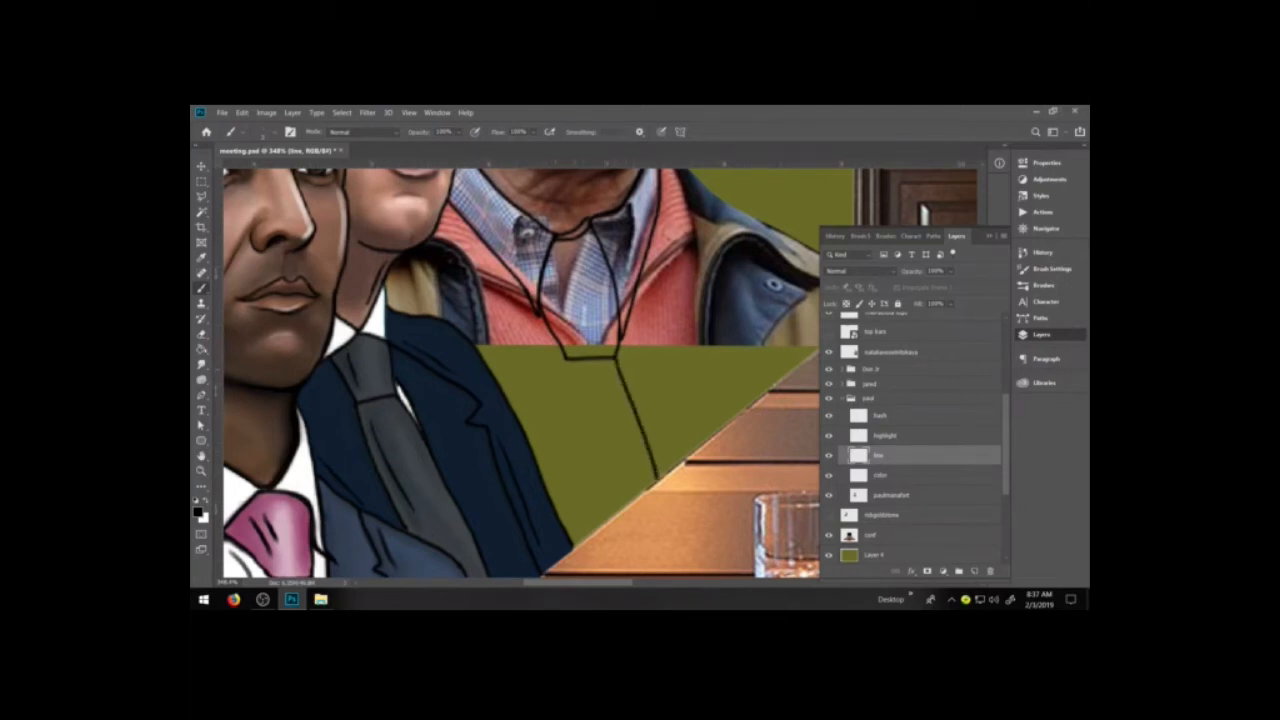
{"action": "mouse_move", "coordinate": [562, 358]}
{"action": "left_mouse_down"}
{"action": "mouse_move", "coordinate": [556, 438]}
{"action": "mouse_move", "coordinate": [572, 543]}
{"action": "left_mouse_up"}
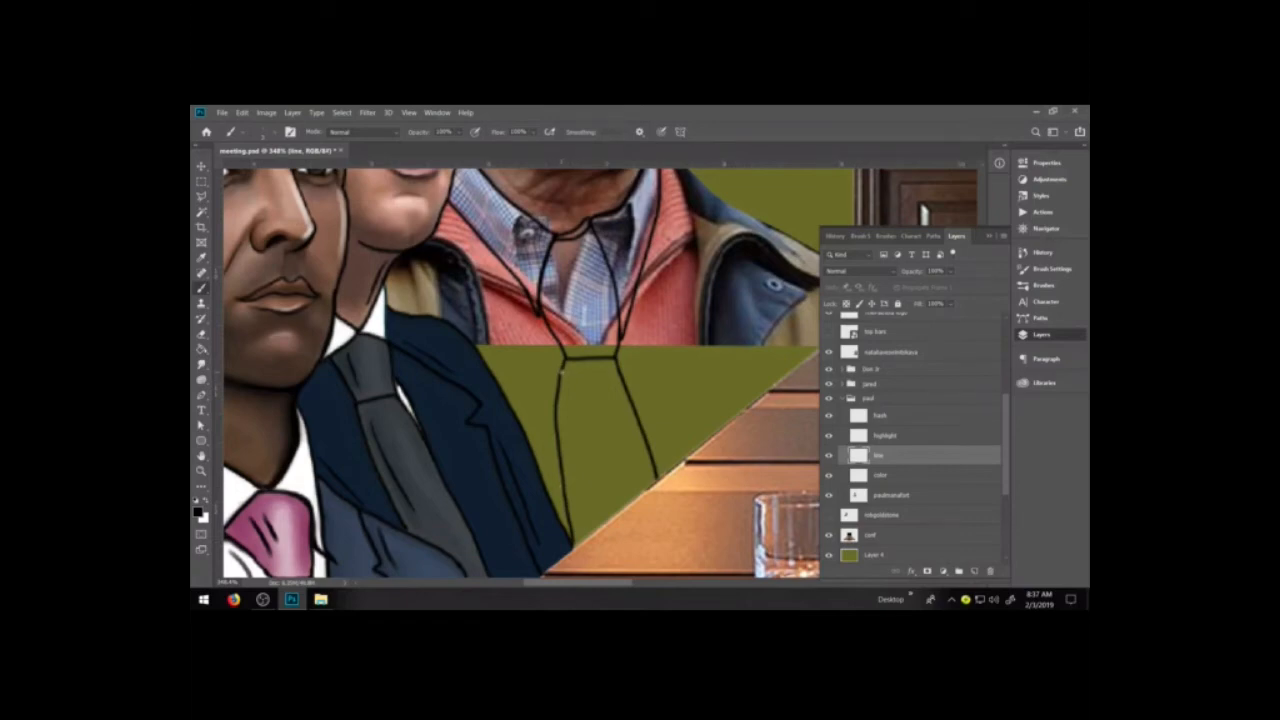
- Draw the jacket collar from the far side of the neck to a notch near the shoulder, replacing the undone shoulder stroke
{"action": "key", "text": "space"}
{"action": "left_click_drag", "start_coordinate": [652, 333], "coordinate": [587, 440]}
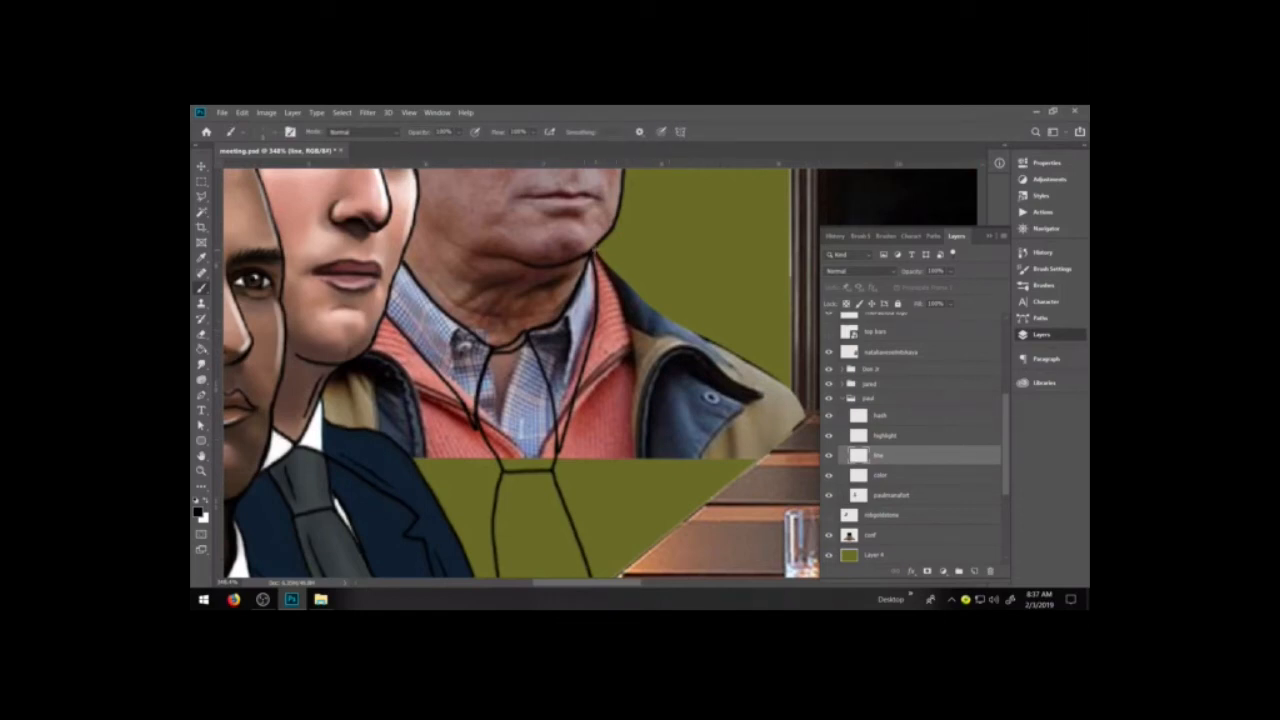
{"action": "mouse_move", "coordinate": [597, 252]}
{"action": "left_mouse_down"}
{"action": "mouse_move", "coordinate": [654, 310]}
{"action": "mouse_move", "coordinate": [778, 378]}
{"action": "left_mouse_up"}
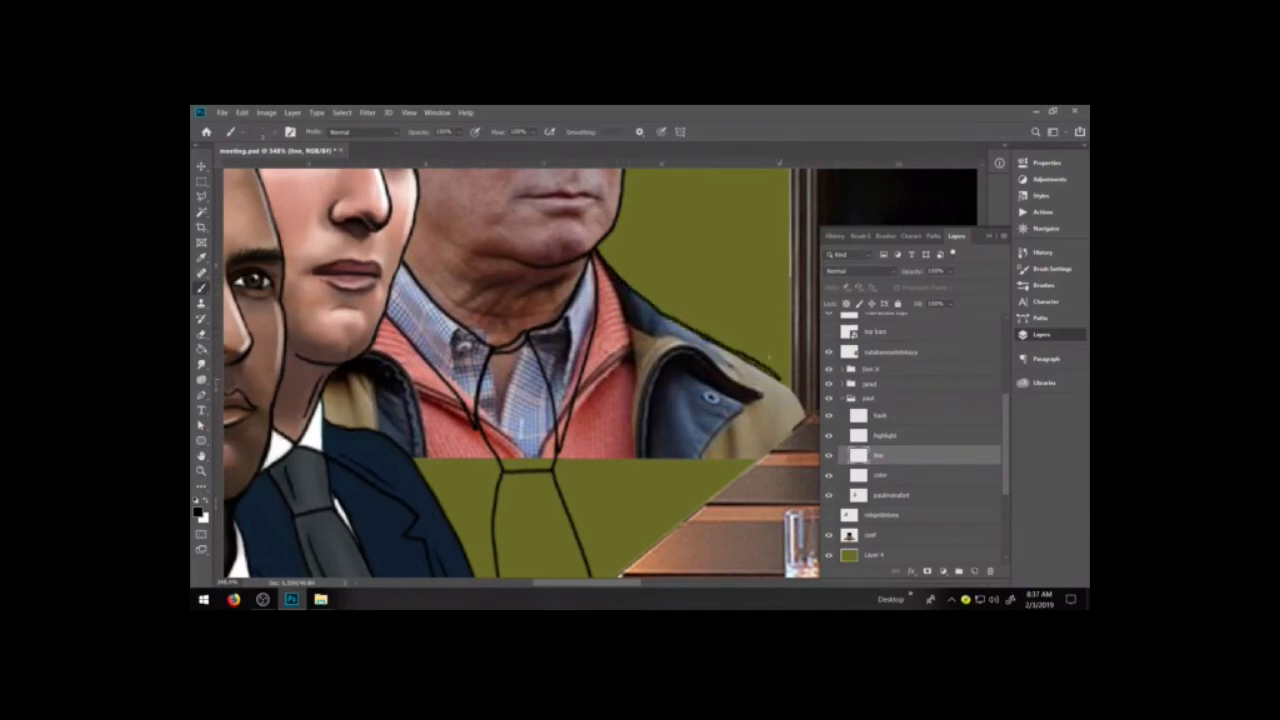
{"action": "key", "text": "ctrl+z"}
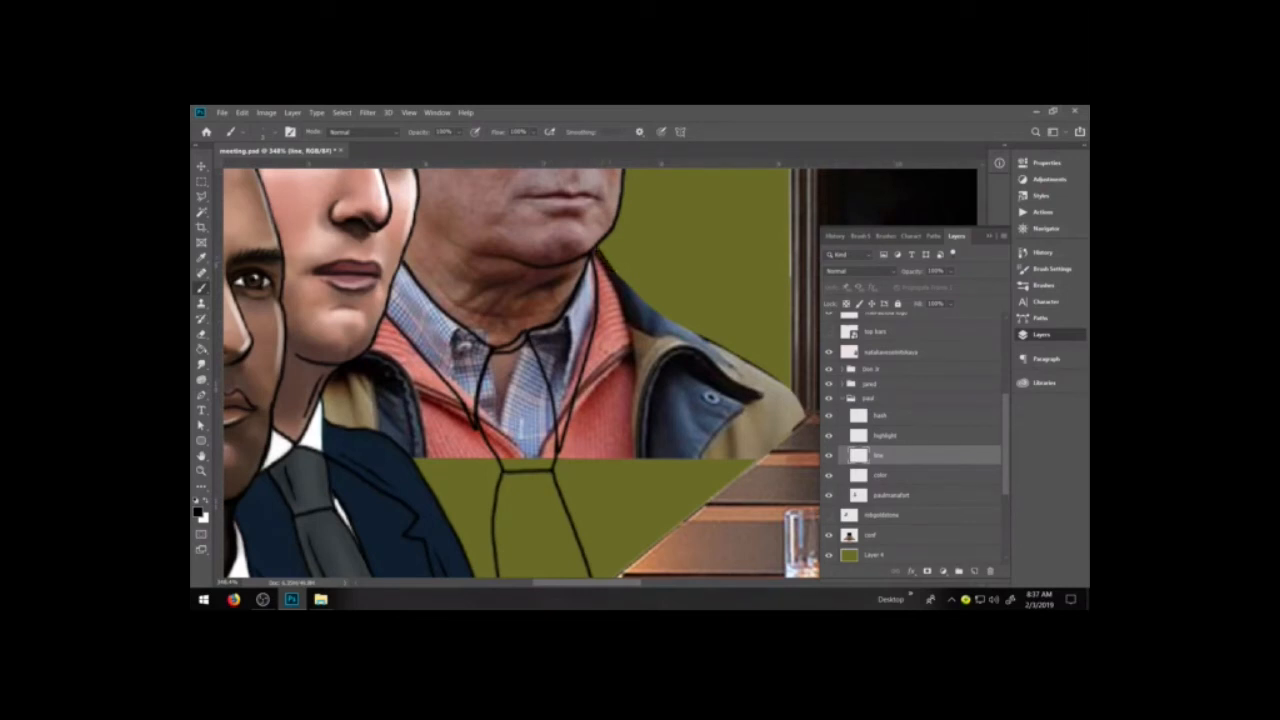
{"action": "mouse_move", "coordinate": [597, 250]}
{"action": "left_mouse_down"}
{"action": "mouse_move", "coordinate": [659, 315]}
{"action": "mouse_move", "coordinate": [530, 288]}
{"action": "mouse_move", "coordinate": [515, 318]}
{"action": "left_mouse_up"}
{"action": "key", "text": "space"}
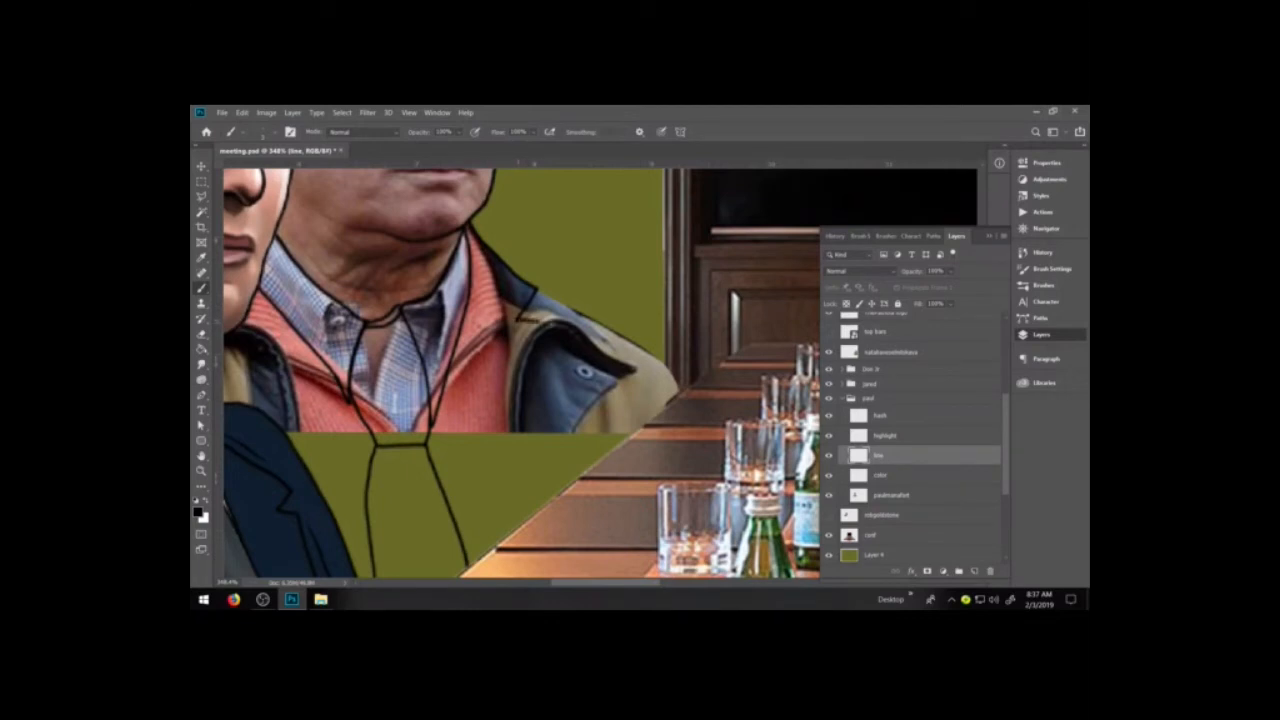
- Draw the inner arm line below the photo's jacket, then erase its lower end and redraw it down to the table edge
{"action": "left_click_drag", "start_coordinate": [527, 428], "coordinate": [502, 536]}
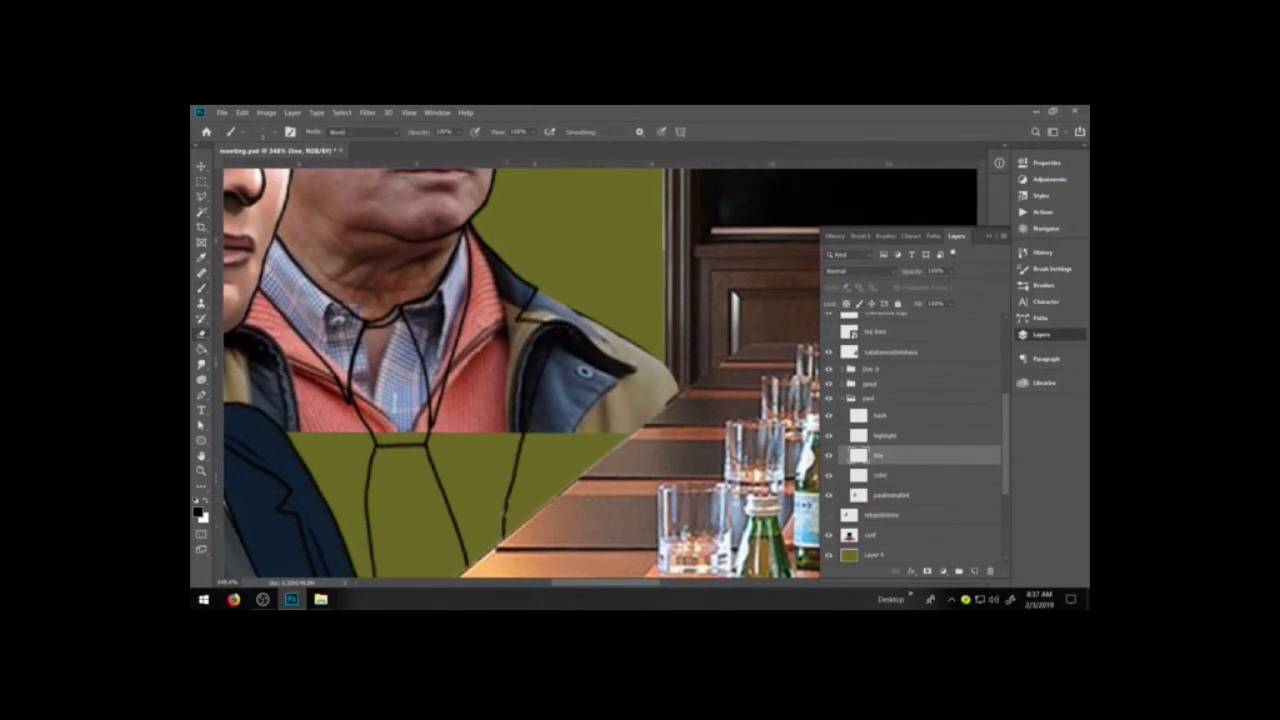
{"action": "left_click_drag", "start_coordinate": [509, 493], "coordinate": [501, 546]}
{"action": "key", "text": "e"}
{"action": "left_click_drag", "start_coordinate": [512, 490], "coordinate": [502, 548]}
{"action": "key", "text": "b"}
{"action": "left_click_drag", "start_coordinate": [511, 484], "coordinate": [506, 535]}
{"action": "key", "text": "ctrl+z"}
{"action": "left_click_drag", "start_coordinate": [509, 486], "coordinate": [510, 528]}
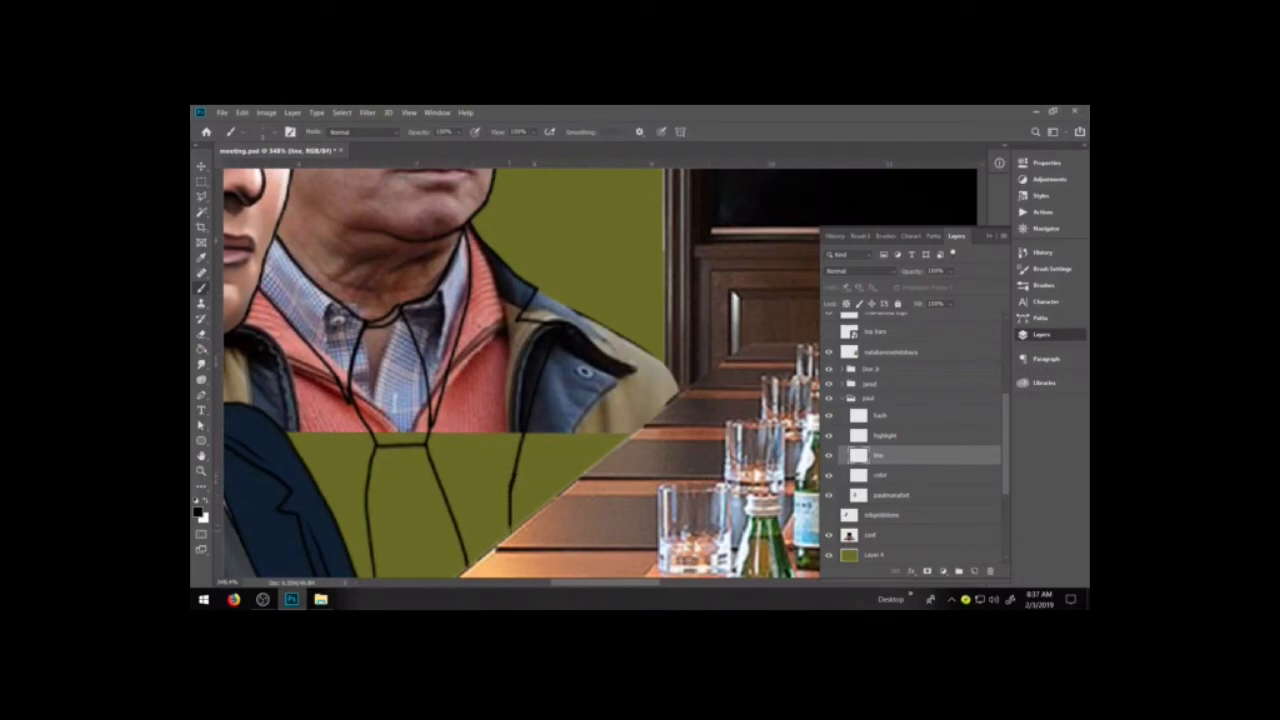
- Outline the shoulder and upper sleeve from the jacket collar to the table edge, redrawing the stroke once
{"action": "key", "text": "e"}
{"action": "key", "text": "b"}
{"action": "key", "text": "b"}
{"action": "mouse_move", "coordinate": [536, 290]}
{"action": "left_mouse_down"}
{"action": "mouse_move", "coordinate": [660, 366]}
{"action": "mouse_move", "coordinate": [674, 390]}
{"action": "left_mouse_up"}
{"action": "key", "text": "ctrl+z"}
{"action": "mouse_move", "coordinate": [536, 288]}
{"action": "left_mouse_down"}
{"action": "mouse_move", "coordinate": [618, 331]}
{"action": "mouse_move", "coordinate": [678, 398]}
{"action": "left_mouse_up"}
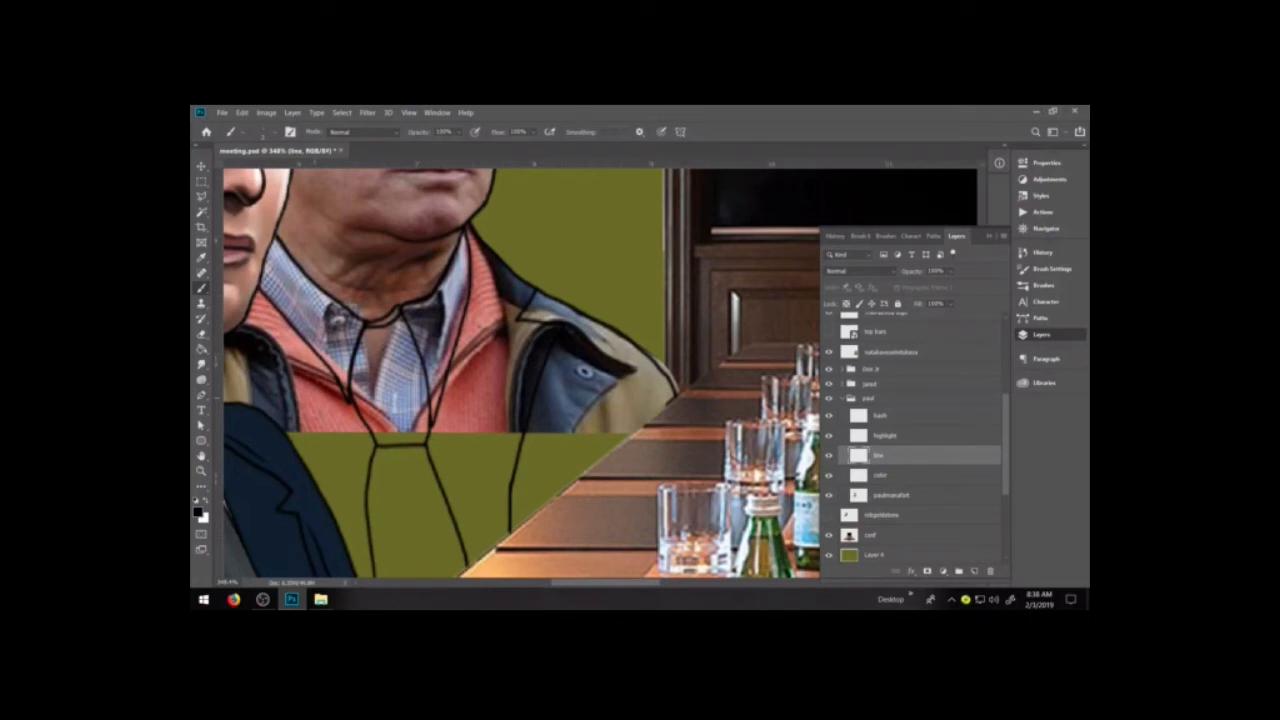
- Draw the jacket front edges from both shirt collar tips down to the sides of the tie
{"action": "left_click_drag", "start_coordinate": [434, 418], "coordinate": [462, 532]}
{"action": "key", "text": "ctrl+z"}
{"action": "left_click_drag", "start_coordinate": [436, 414], "coordinate": [452, 510]}
{"action": "key", "text": "ctrl+z"}
{"action": "left_click_drag", "start_coordinate": [437, 404], "coordinate": [451, 510]}
{"action": "left_click_drag", "start_coordinate": [350, 402], "coordinate": [363, 501]}
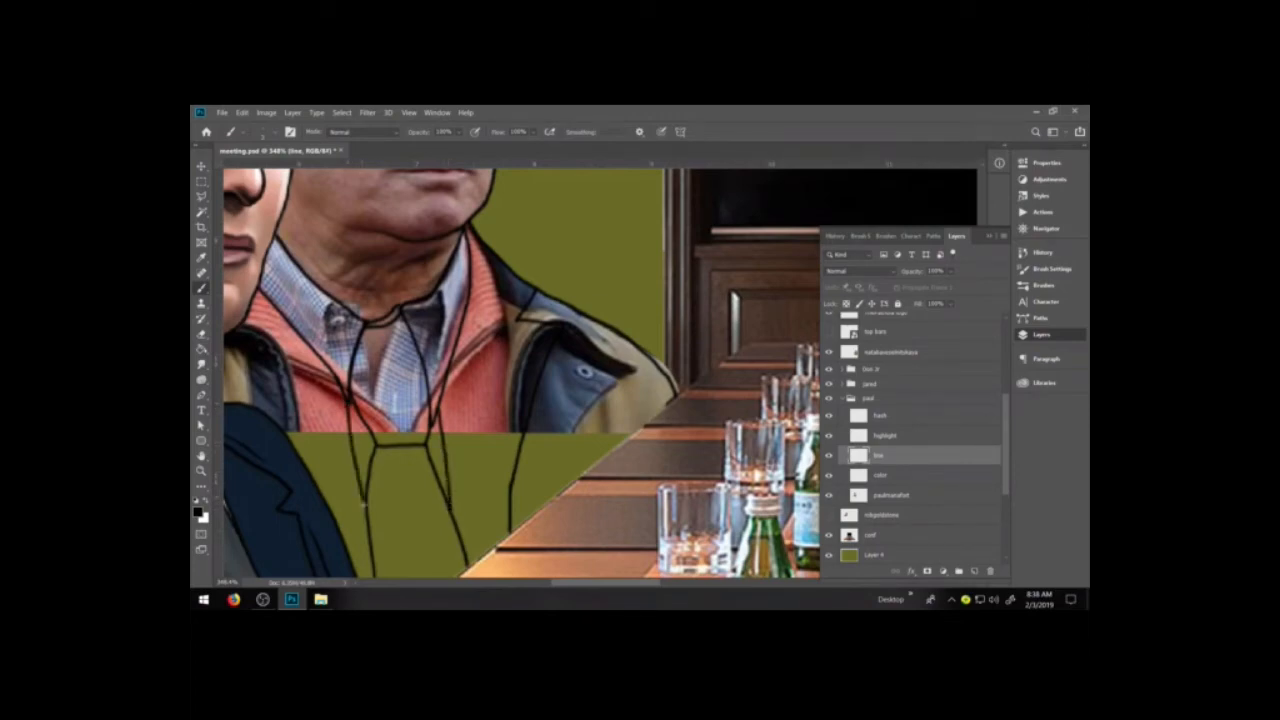
- Undo the last jacket-edge stroke and redraw the edge beside the neighbouring man down to the side of the tie
{"action": "key", "text": "ctrl+z"}
{"action": "left_click_drag", "start_coordinate": [330, 372], "coordinate": [364, 526]}
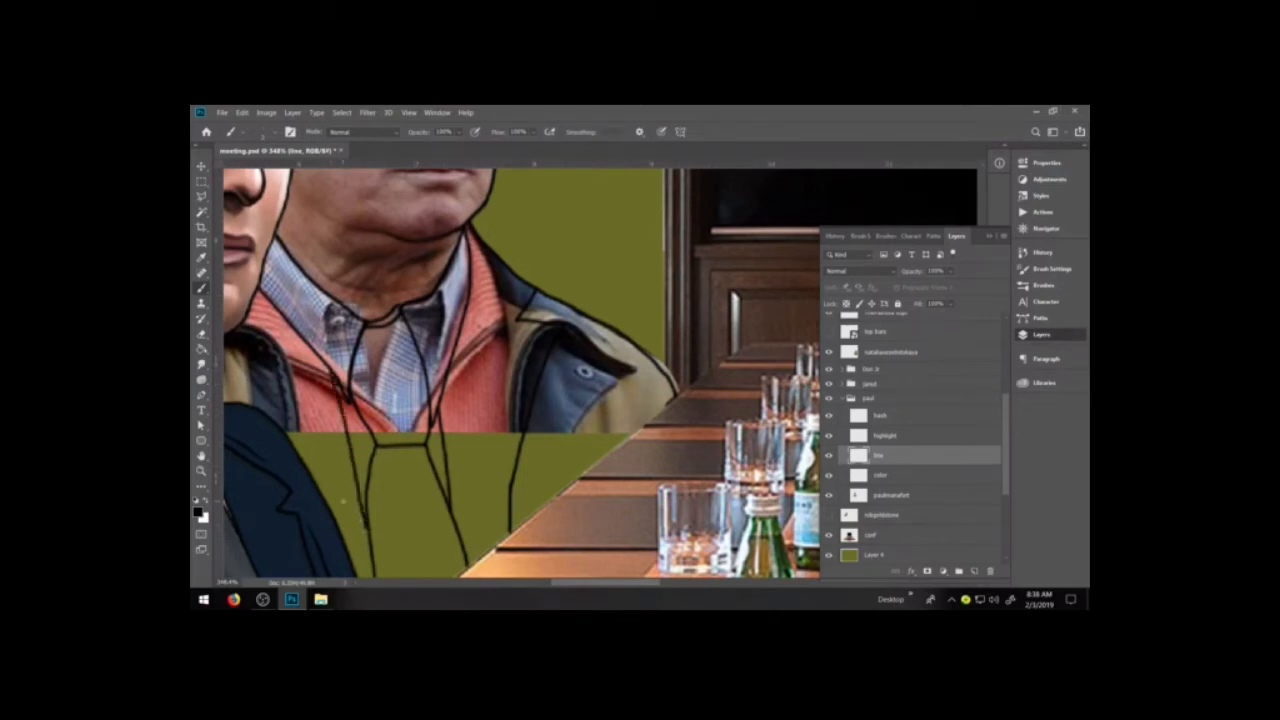
{"action": "left_click_drag", "start_coordinate": [364, 524], "coordinate": [372, 570]}
{"action": "key", "text": "e"}
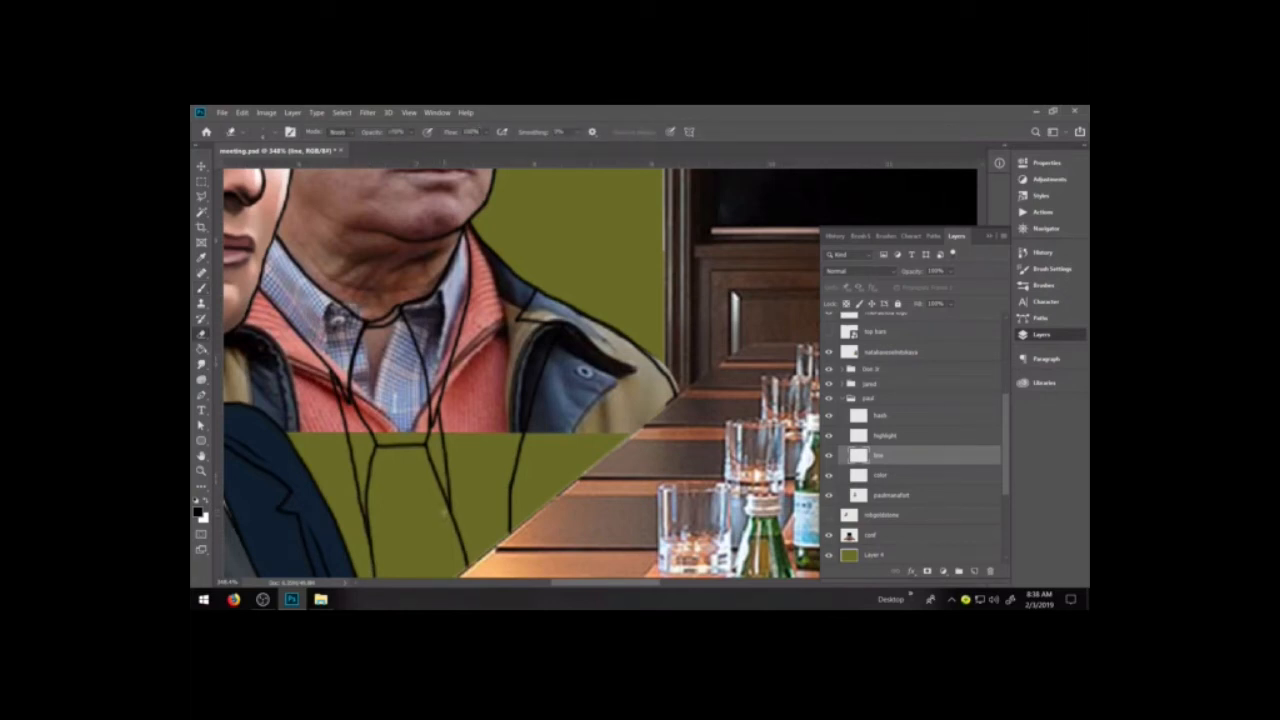
- Paint the shirt slivers on both sides of the tie white on the man's color layer
{"action": "key", "text": "x"}
{"action": "key", "text": "b"}
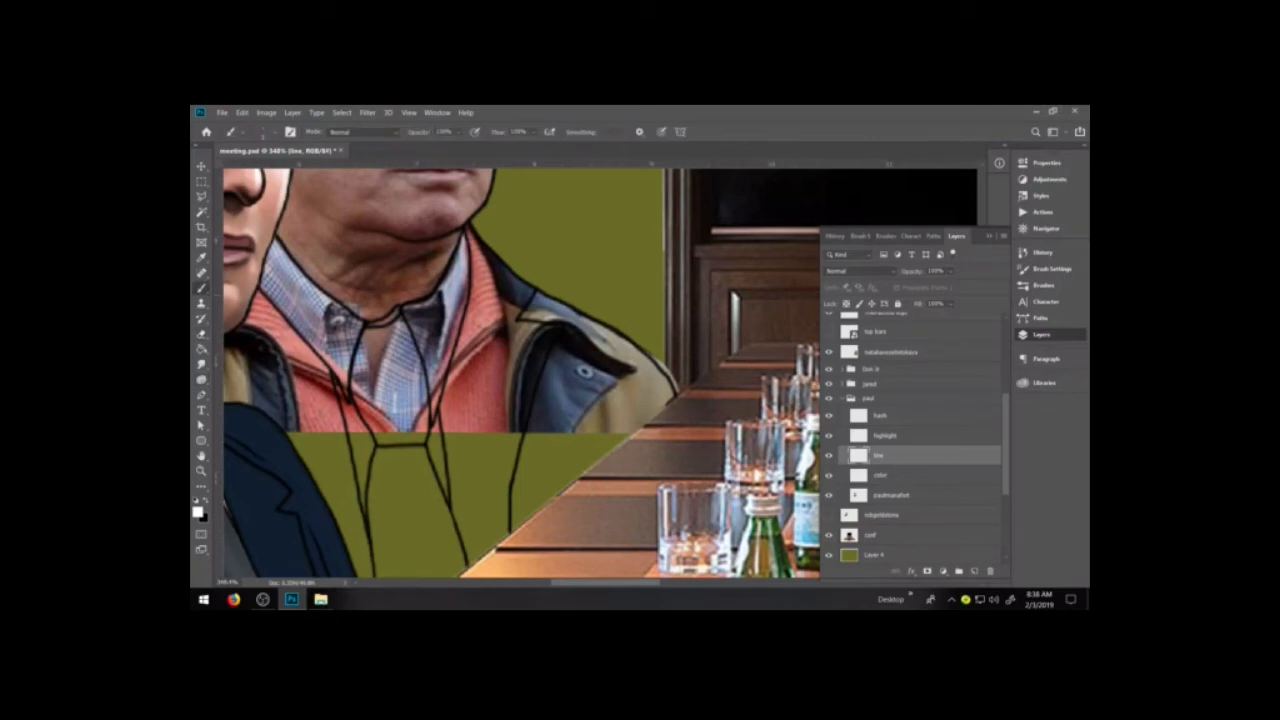
{"action": "left_click", "coordinate": [890, 477]}
{"action": "mouse_move", "coordinate": [433, 437]}
{"action": "left_mouse_down"}
{"action": "mouse_move", "coordinate": [438, 468]}
{"action": "mouse_move", "coordinate": [434, 426]}
{"action": "mouse_move", "coordinate": [448, 498]}
{"action": "left_mouse_up"}
{"action": "mouse_move", "coordinate": [364, 426]}
{"action": "left_mouse_down"}
{"action": "mouse_move", "coordinate": [362, 506]}
{"action": "mouse_move", "coordinate": [340, 392]}
{"action": "left_mouse_up"}
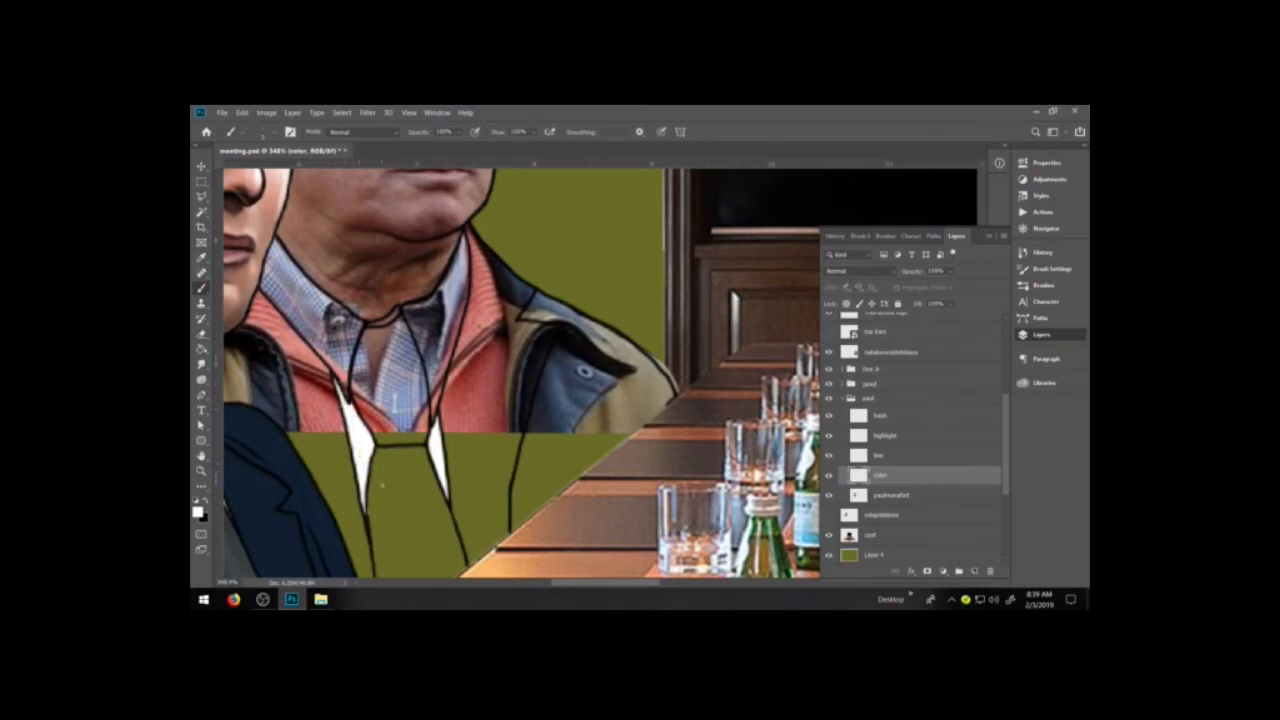
{"action": "key", "text": "e"}
{"action": "key", "text": "b"}
{"action": "left_click_drag", "start_coordinate": [370, 490], "coordinate": [374, 524]}
{"action": "key", "text": "ctrl+z"}
- Choose a bright red paint colour and brush it over most of the tie knot on the color layer
{"action": "key", "text": "e"}
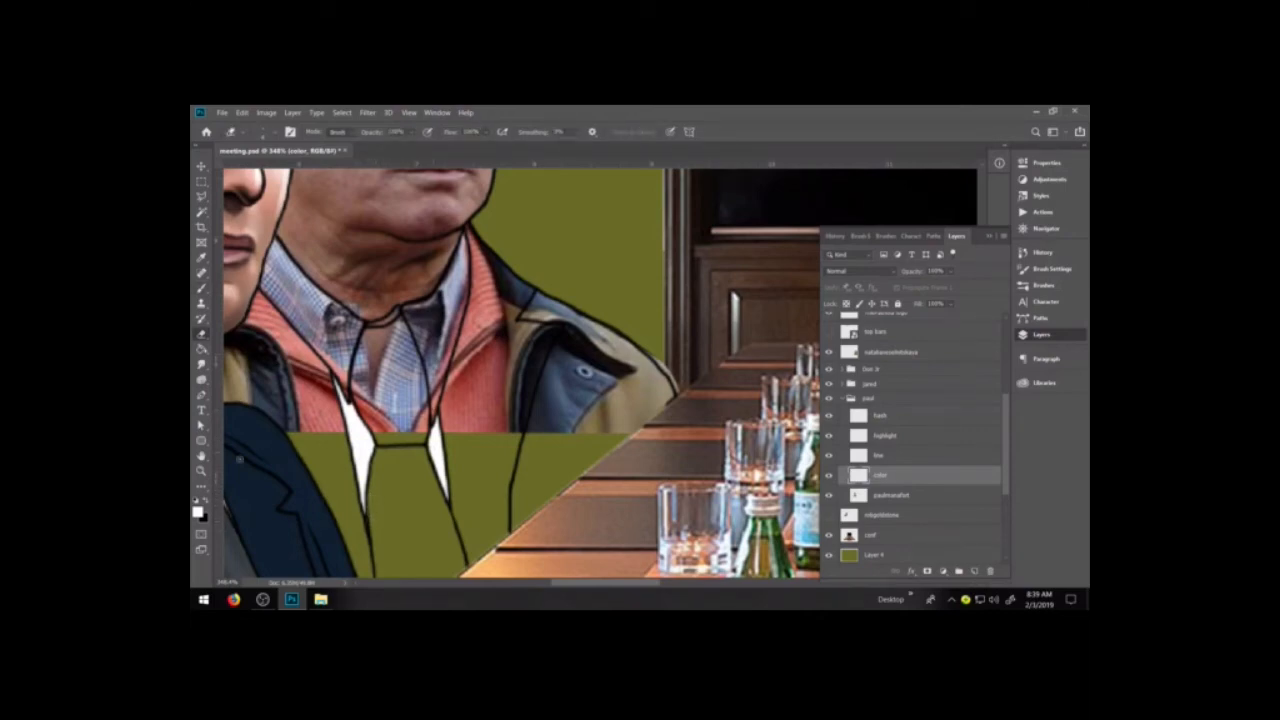
{"action": "left_click", "coordinate": [198, 512]}
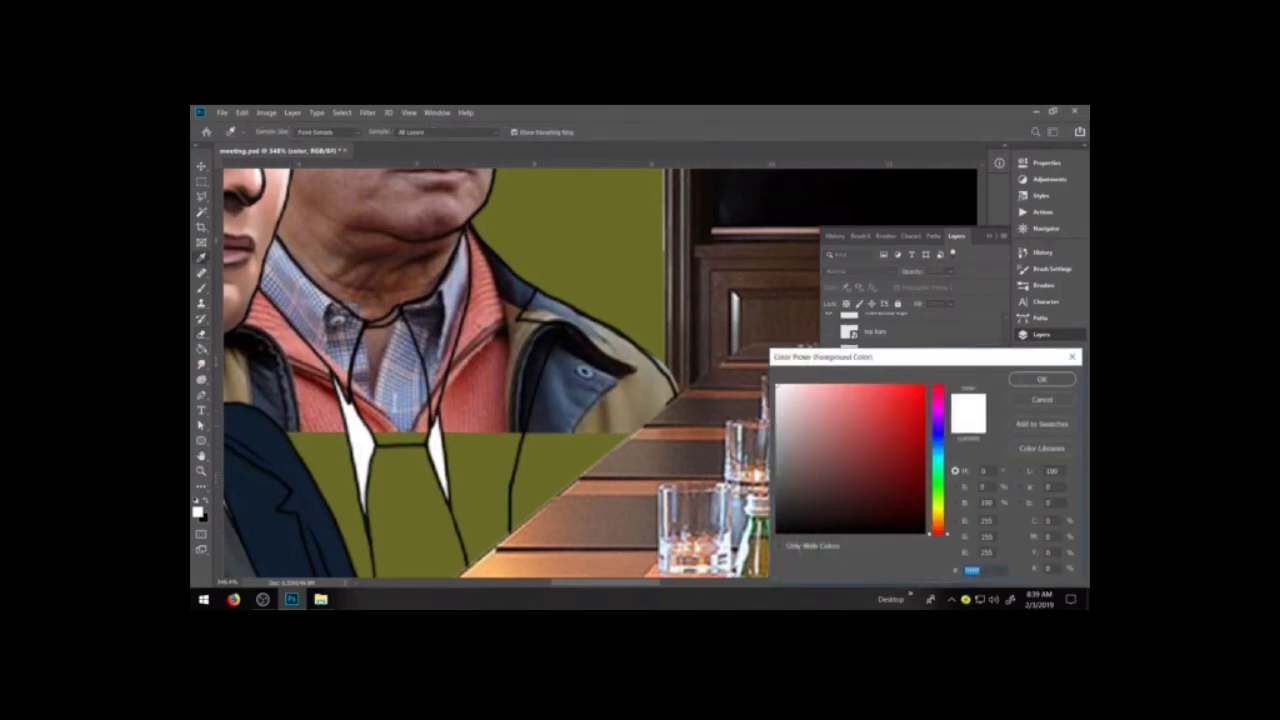
{"action": "left_click", "coordinate": [922, 408]}
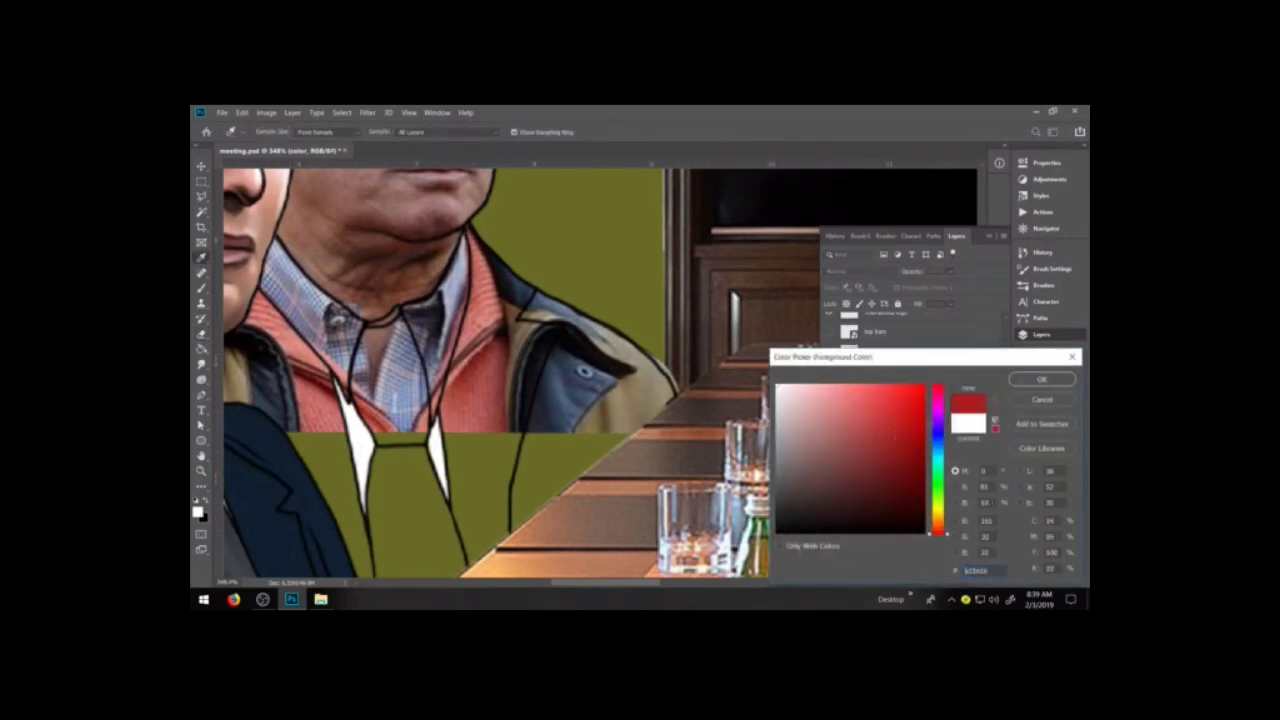
{"action": "left_click", "coordinate": [1041, 379]}
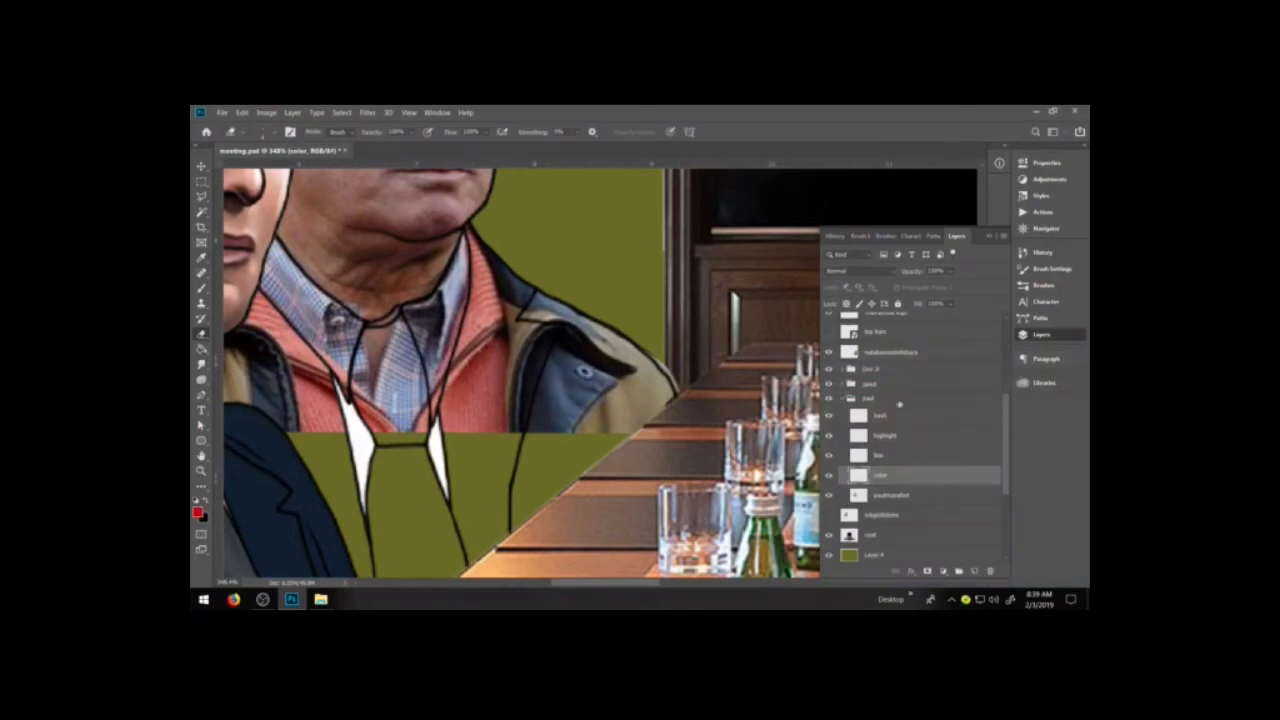
{"action": "key", "text": "b"}
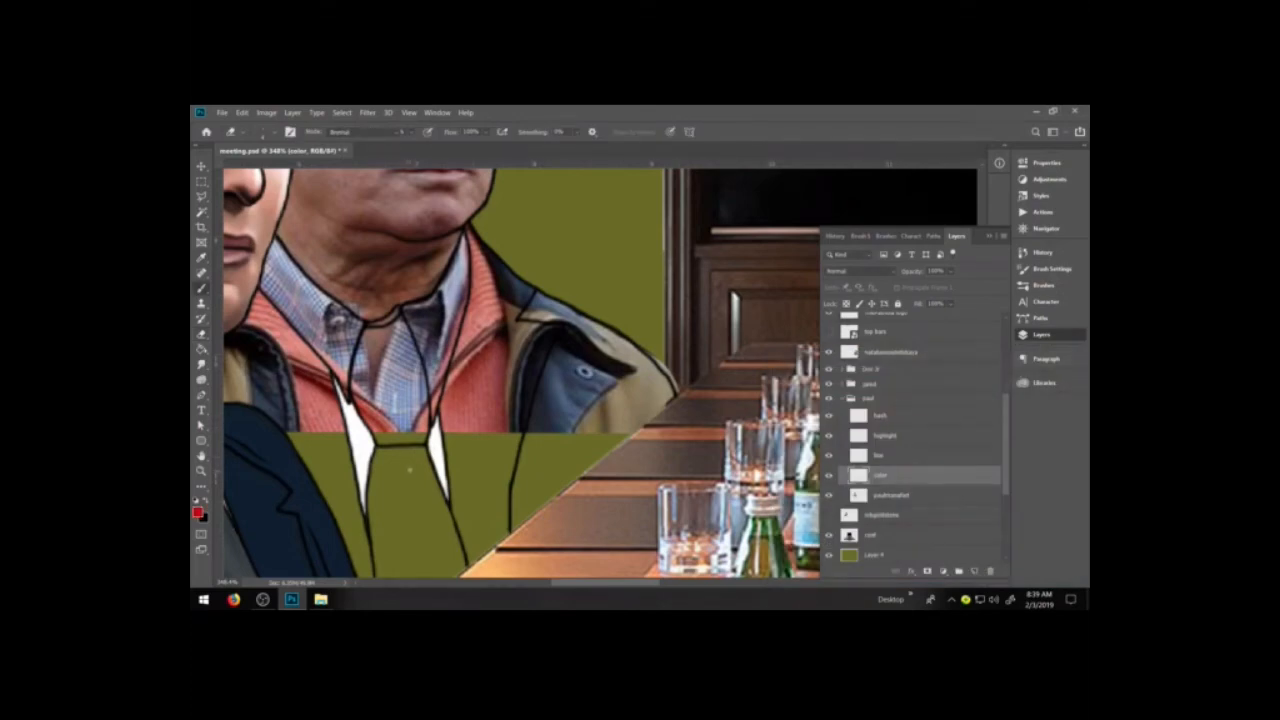
{"action": "mouse_move", "coordinate": [386, 401]}
{"action": "left_mouse_down"}
{"action": "mouse_move", "coordinate": [405, 480]}
{"action": "mouse_move", "coordinate": [380, 418]}
{"action": "mouse_move", "coordinate": [372, 430]}
{"action": "mouse_move", "coordinate": [372, 394]}
{"action": "mouse_move", "coordinate": [420, 460]}
{"action": "mouse_move", "coordinate": [403, 322]}
{"action": "mouse_move", "coordinate": [368, 336]}
{"action": "mouse_move", "coordinate": [385, 350]}
{"action": "mouse_move", "coordinate": [386, 376]}
{"action": "mouse_move", "coordinate": [372, 372]}
{"action": "left_mouse_up"}
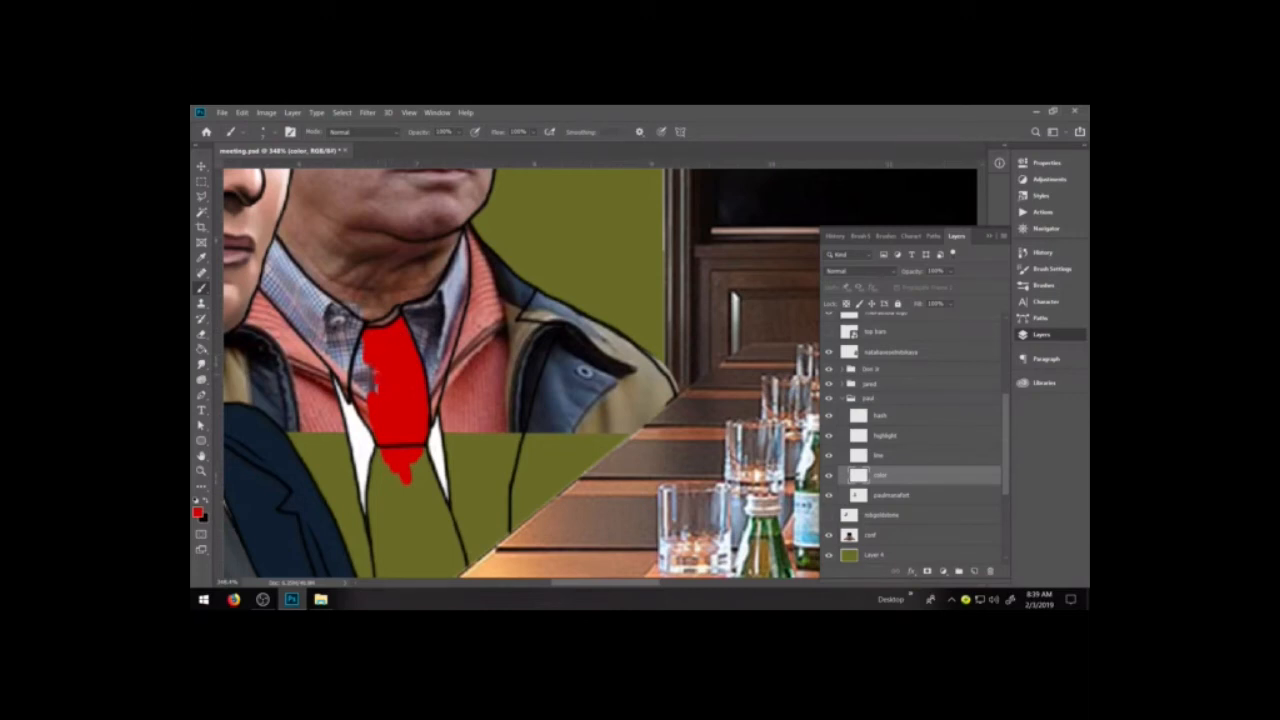
- Resample the tie's red and fill the uncovered side of the knot up to its outline
{"action": "key", "text": "e"}
{"action": "key", "text": "i"}
{"action": "left_click", "coordinate": [395, 362]}
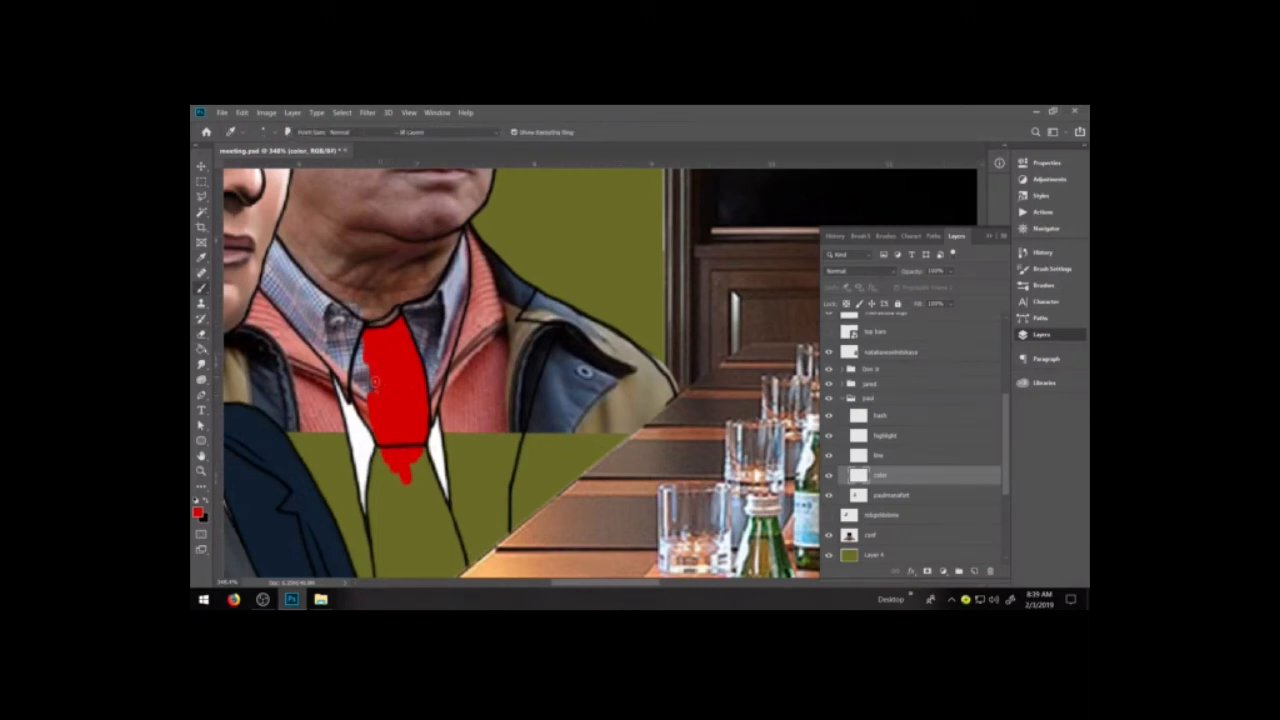
{"action": "key", "text": "b"}
{"action": "mouse_move", "coordinate": [364, 402]}
{"action": "left_mouse_down"}
{"action": "mouse_move", "coordinate": [355, 382]}
{"action": "mouse_move", "coordinate": [367, 367]}
{"action": "left_mouse_up"}
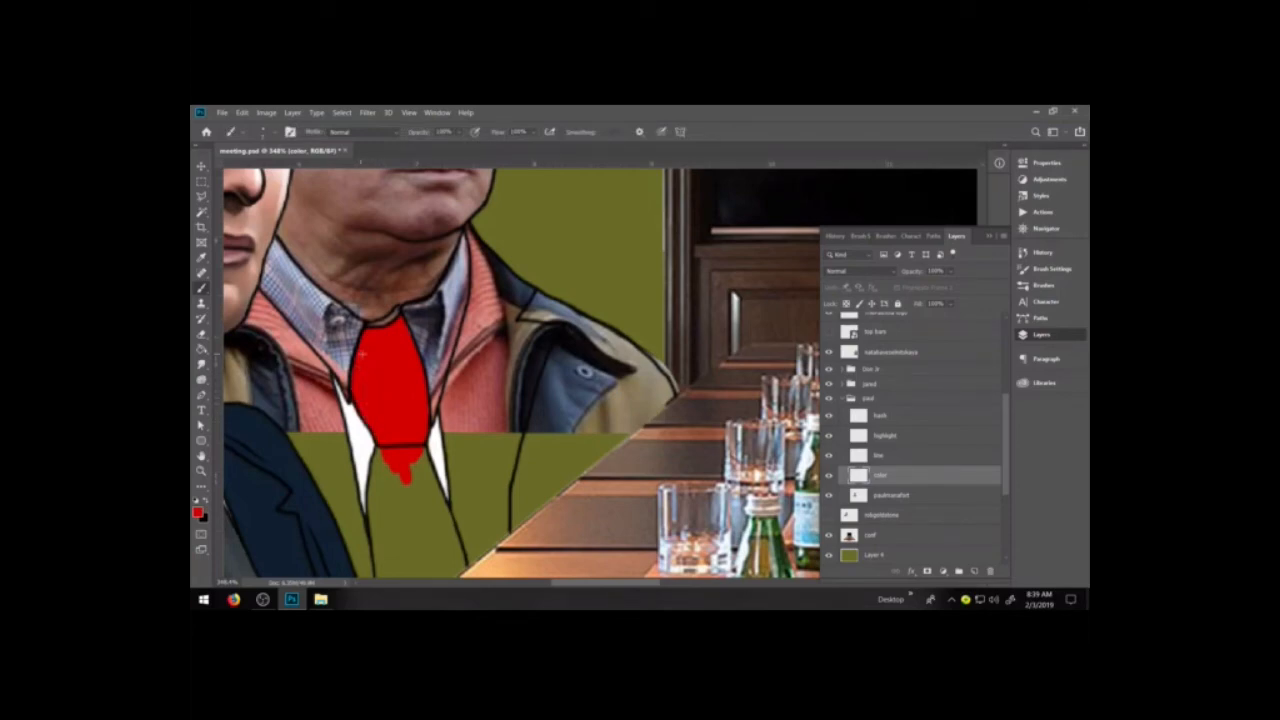
- Fill the tie below the knot with red down to the table edge and erase the paint spilling over the edge
{"action": "key", "text": "space"}
{"action": "left_click_drag", "start_coordinate": [444, 373], "coordinate": [444, 272]}
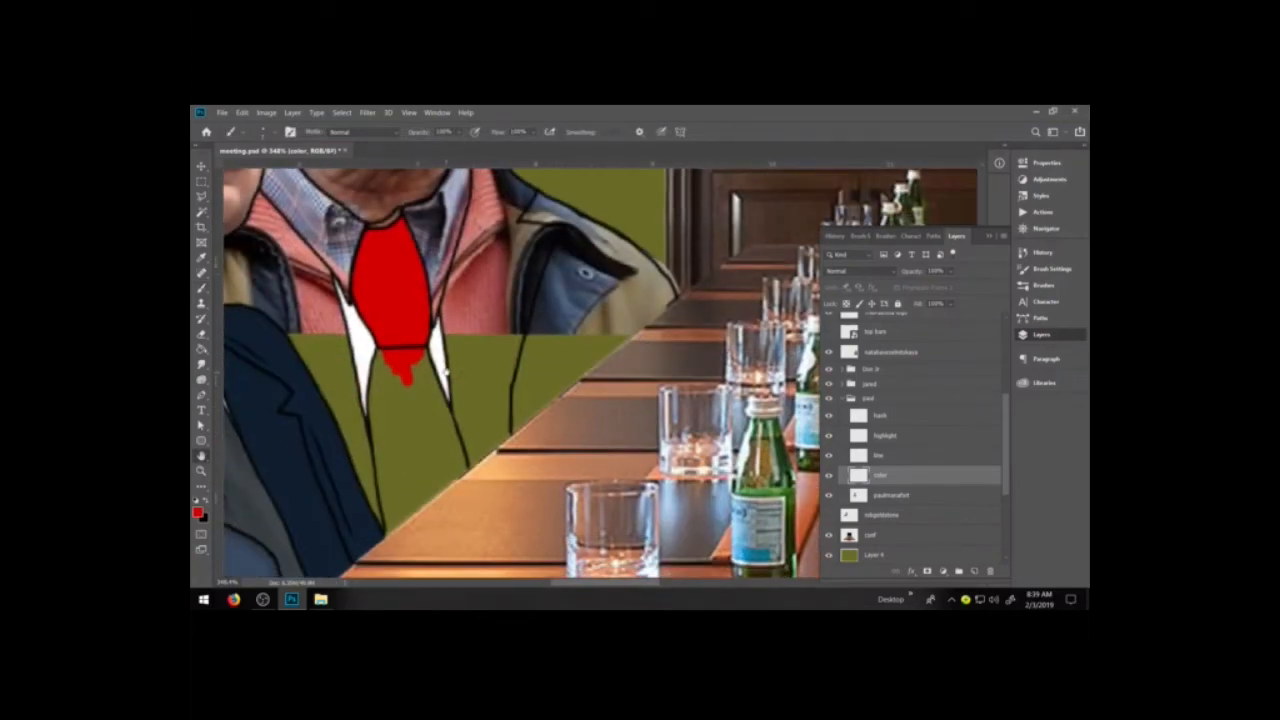
{"action": "mouse_move", "coordinate": [395, 372]}
{"action": "left_mouse_down"}
{"action": "mouse_move", "coordinate": [400, 432]}
{"action": "mouse_move", "coordinate": [425, 462]}
{"action": "mouse_move", "coordinate": [440, 372]}
{"action": "mouse_move", "coordinate": [430, 362]}
{"action": "mouse_move", "coordinate": [430, 378]}
{"action": "left_mouse_up"}
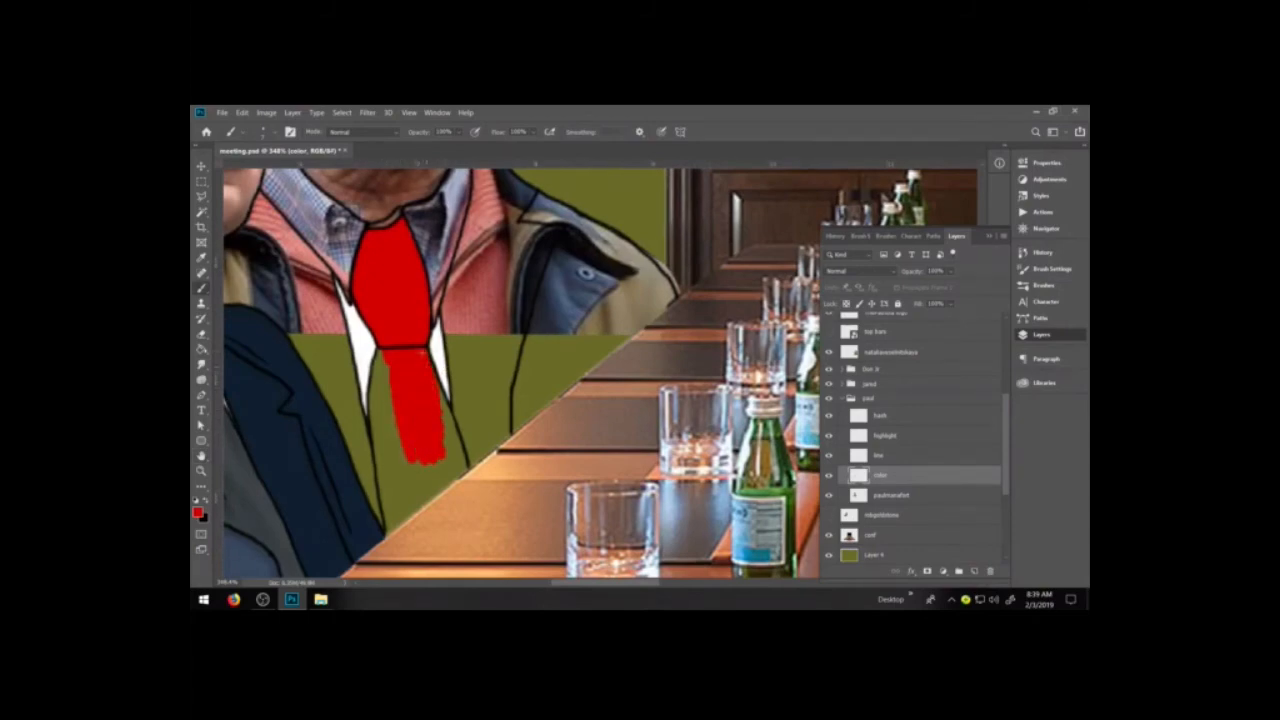
{"action": "mouse_move", "coordinate": [398, 474]}
{"action": "left_mouse_down"}
{"action": "mouse_move", "coordinate": [400, 486]}
{"action": "mouse_move", "coordinate": [380, 425]}
{"action": "mouse_move", "coordinate": [378, 445]}
{"action": "mouse_move", "coordinate": [378, 362]}
{"action": "mouse_move", "coordinate": [404, 439]}
{"action": "left_mouse_up"}
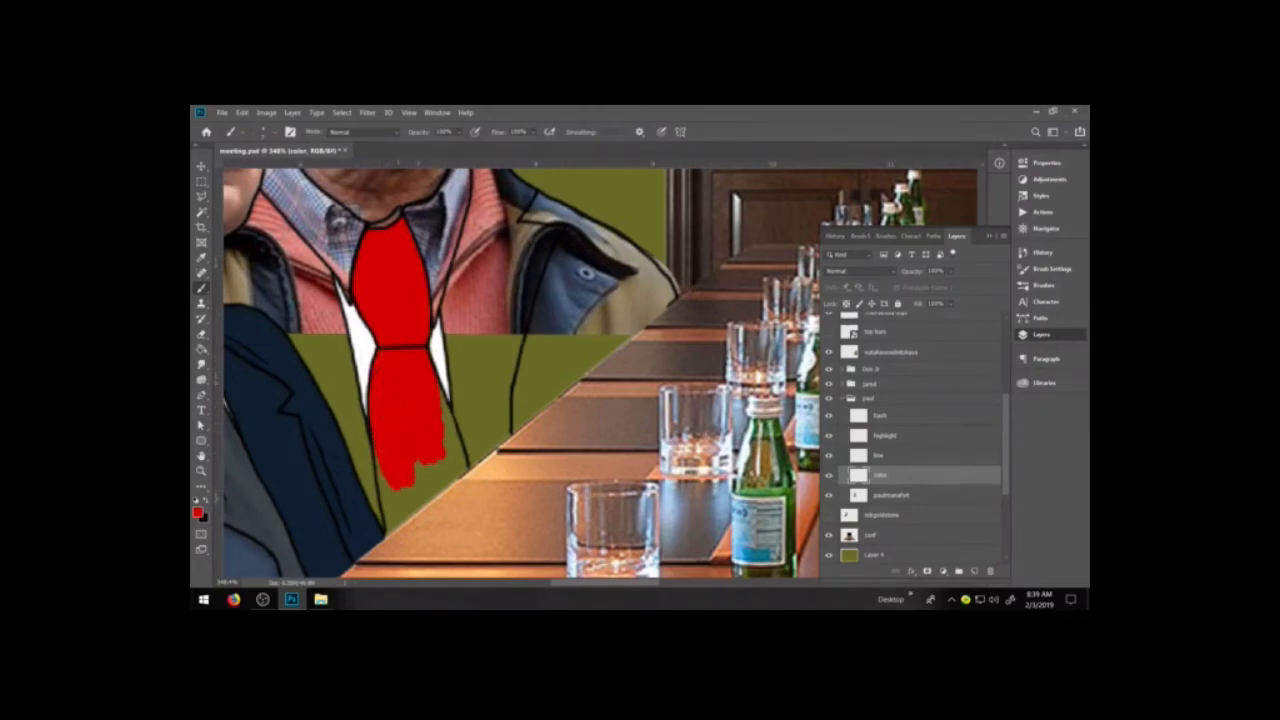
{"action": "mouse_move", "coordinate": [396, 494]}
{"action": "left_mouse_down"}
{"action": "mouse_move", "coordinate": [376, 435]}
{"action": "mouse_move", "coordinate": [383, 477]}
{"action": "left_mouse_up"}
{"action": "mouse_move", "coordinate": [392, 530]}
{"action": "left_mouse_down"}
{"action": "mouse_move", "coordinate": [464, 468]}
{"action": "mouse_move", "coordinate": [435, 387]}
{"action": "left_mouse_up"}
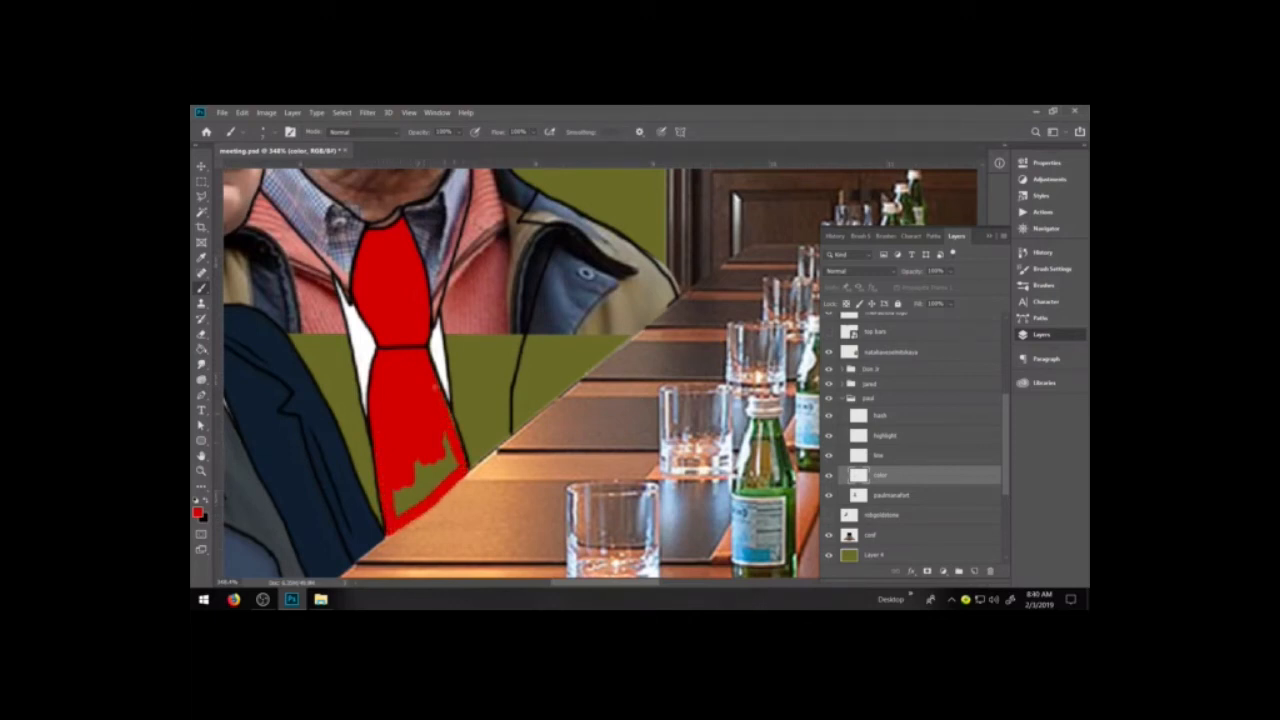
{"action": "mouse_move", "coordinate": [448, 465]}
{"action": "left_mouse_down"}
{"action": "mouse_move", "coordinate": [405, 500]}
{"action": "mouse_move", "coordinate": [396, 480]}
{"action": "left_mouse_up"}
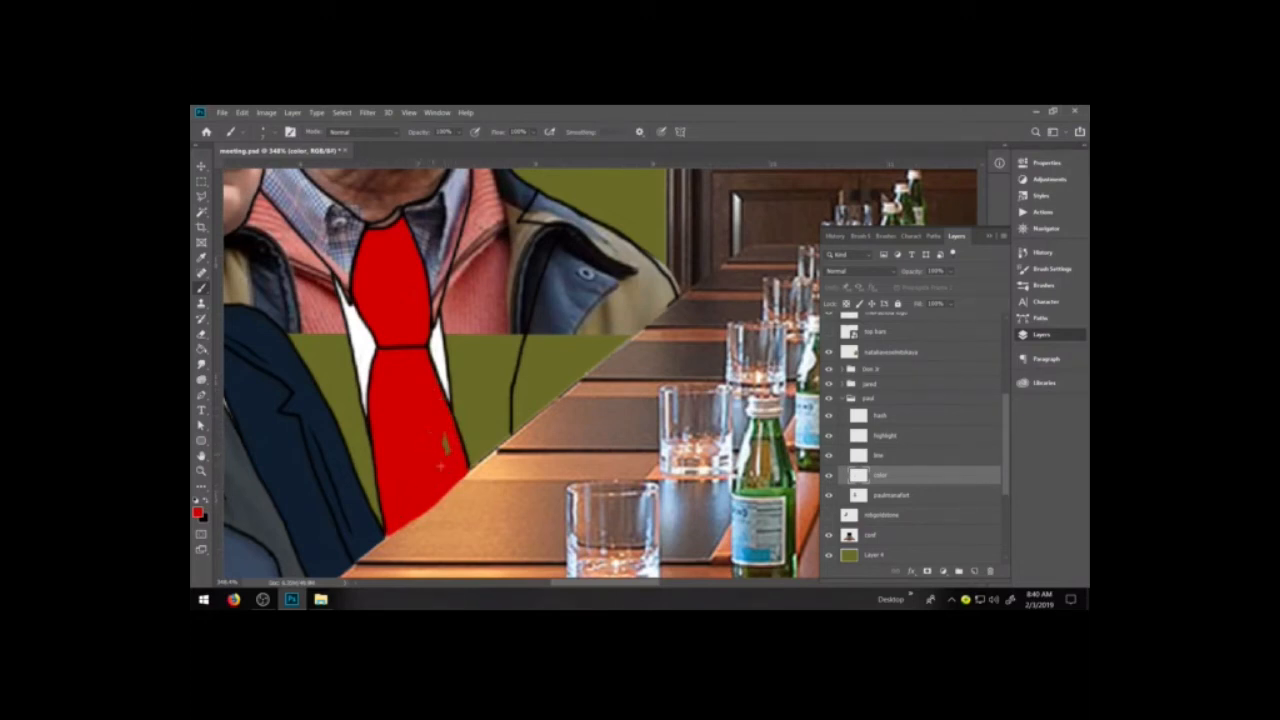
{"action": "key", "text": "e"}
{"action": "mouse_move", "coordinate": [413, 523]}
{"action": "left_mouse_down"}
{"action": "mouse_move", "coordinate": [392, 538]}
{"action": "mouse_move", "coordinate": [465, 474]}
{"action": "mouse_move", "coordinate": [448, 490]}
{"action": "left_mouse_up"}
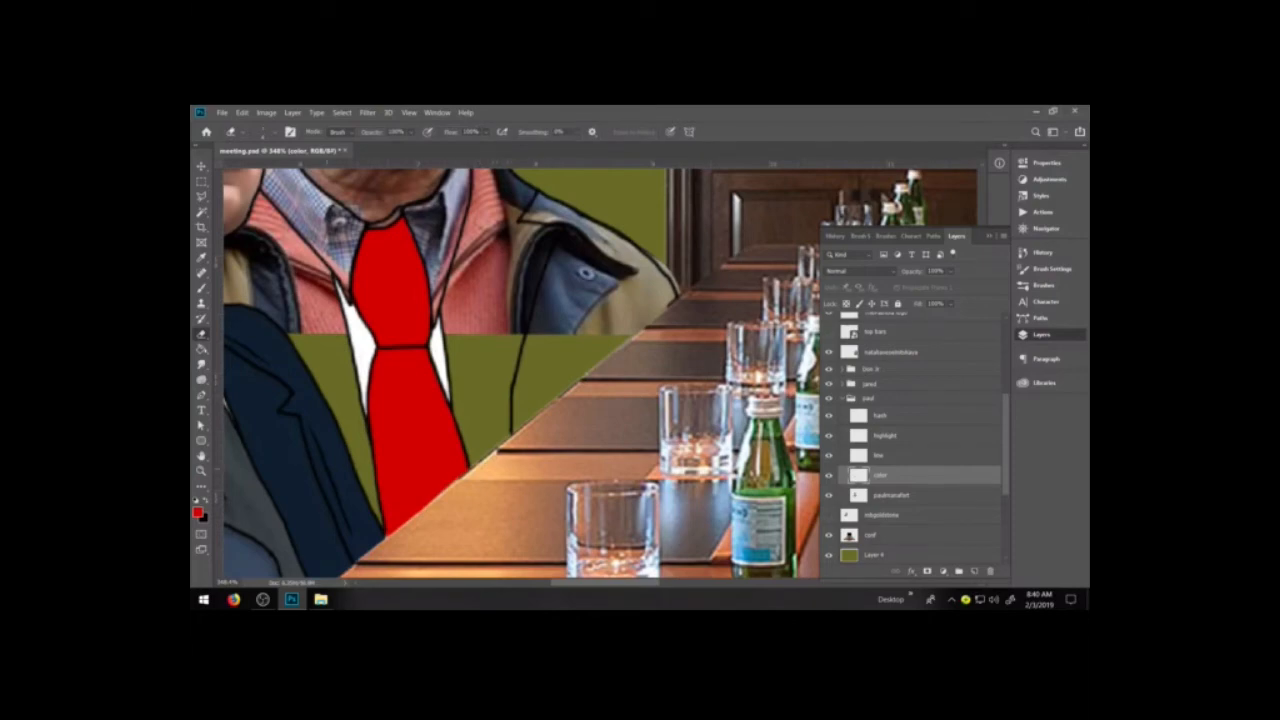
- Set the paint colour to dark grey 211f1f and brush a patch on the jacket beside the tie
{"action": "key", "text": "x"}
{"action": "left_click", "coordinate": [198, 512]}
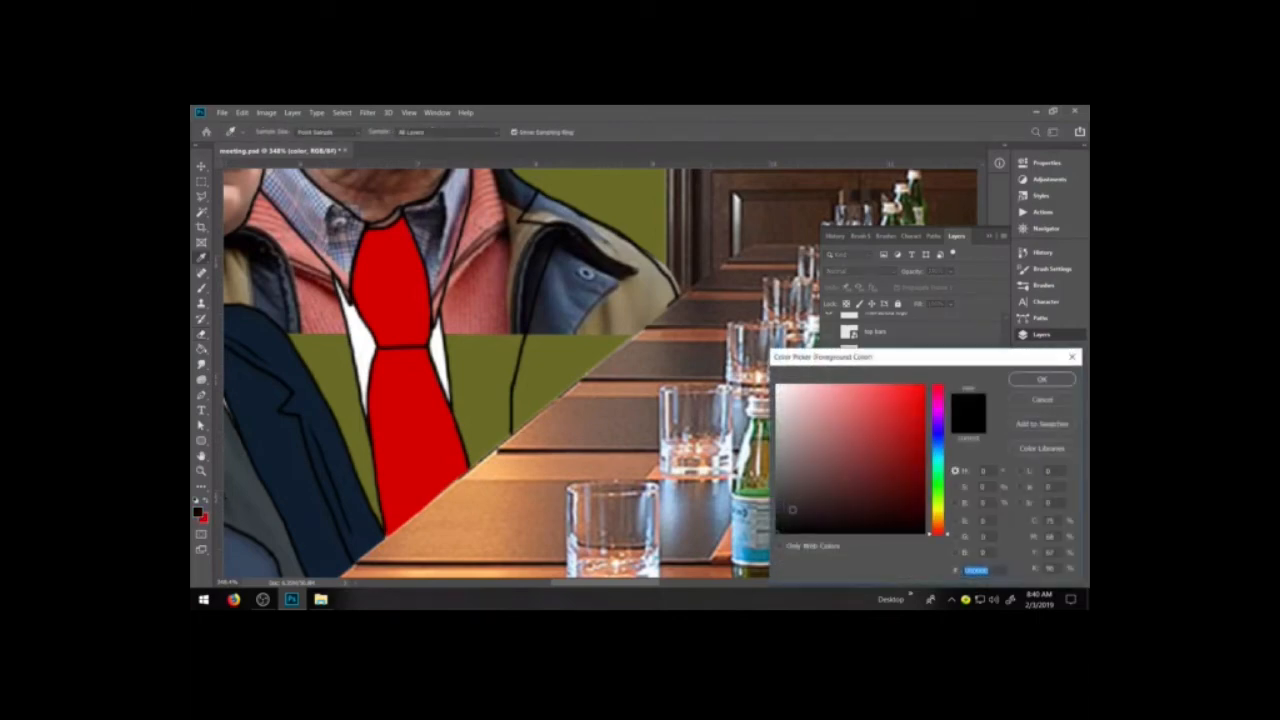
{"action": "left_click", "coordinate": [784, 510]}
{"action": "left_click", "coordinate": [786, 514]}
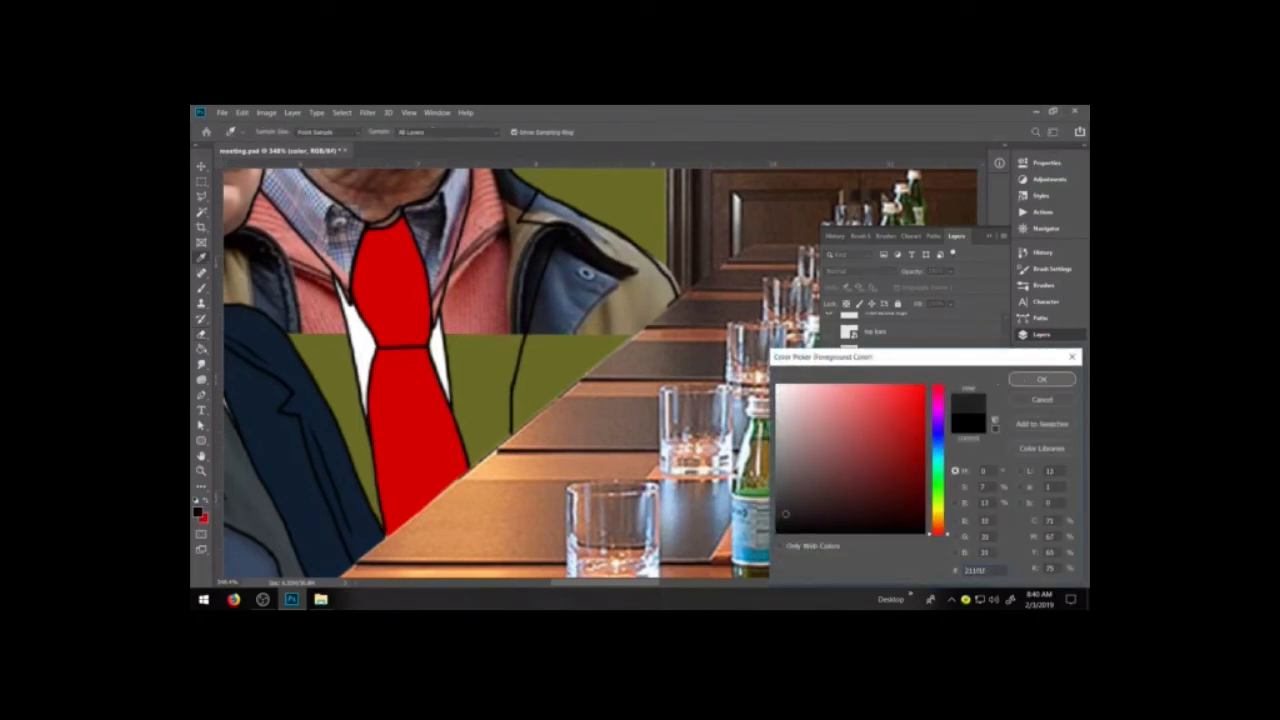
{"action": "key", "text": "Return"}
{"action": "key", "text": "b"}
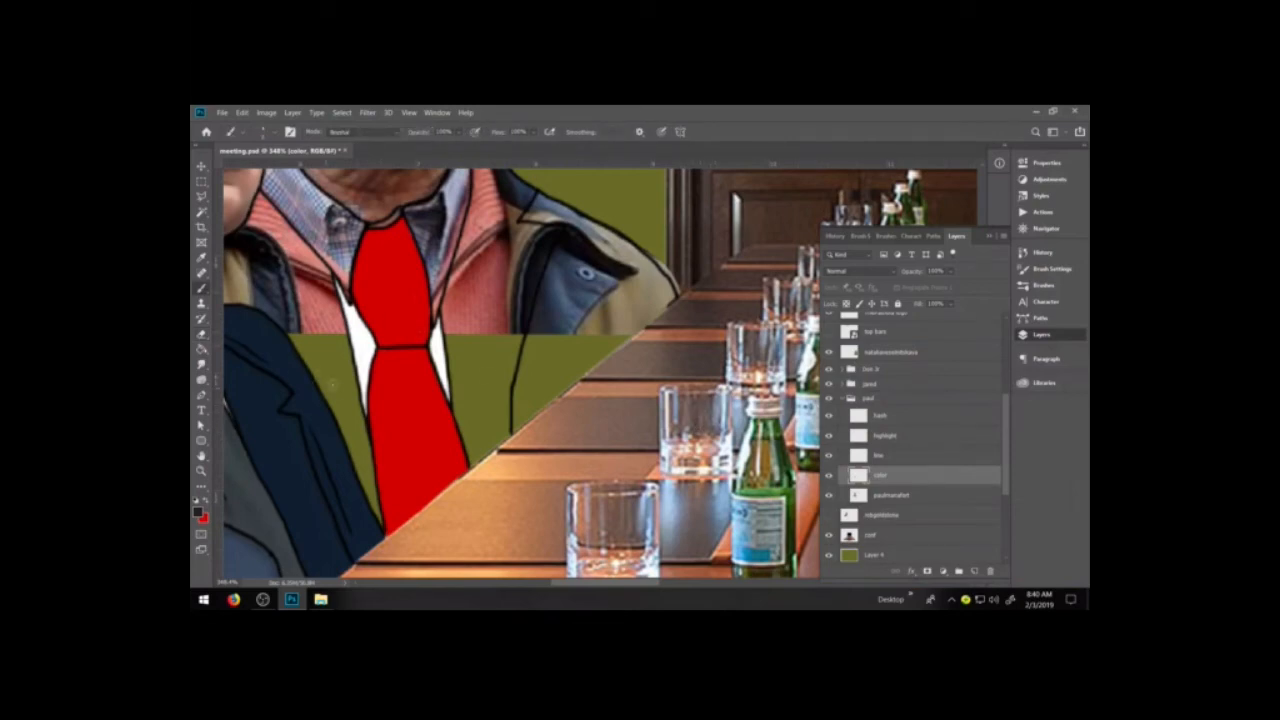
{"action": "mouse_move", "coordinate": [335, 350]}
{"action": "left_mouse_down"}
{"action": "mouse_move", "coordinate": [335, 410]}
{"action": "mouse_move", "coordinate": [324, 381]}
{"action": "mouse_move", "coordinate": [335, 415]}
{"action": "left_mouse_up"}
- Darken the paint colour to near-black 100f0f and fill the jacket front between the tie and the neighbouring man
{"action": "left_click", "coordinate": [197, 511]}
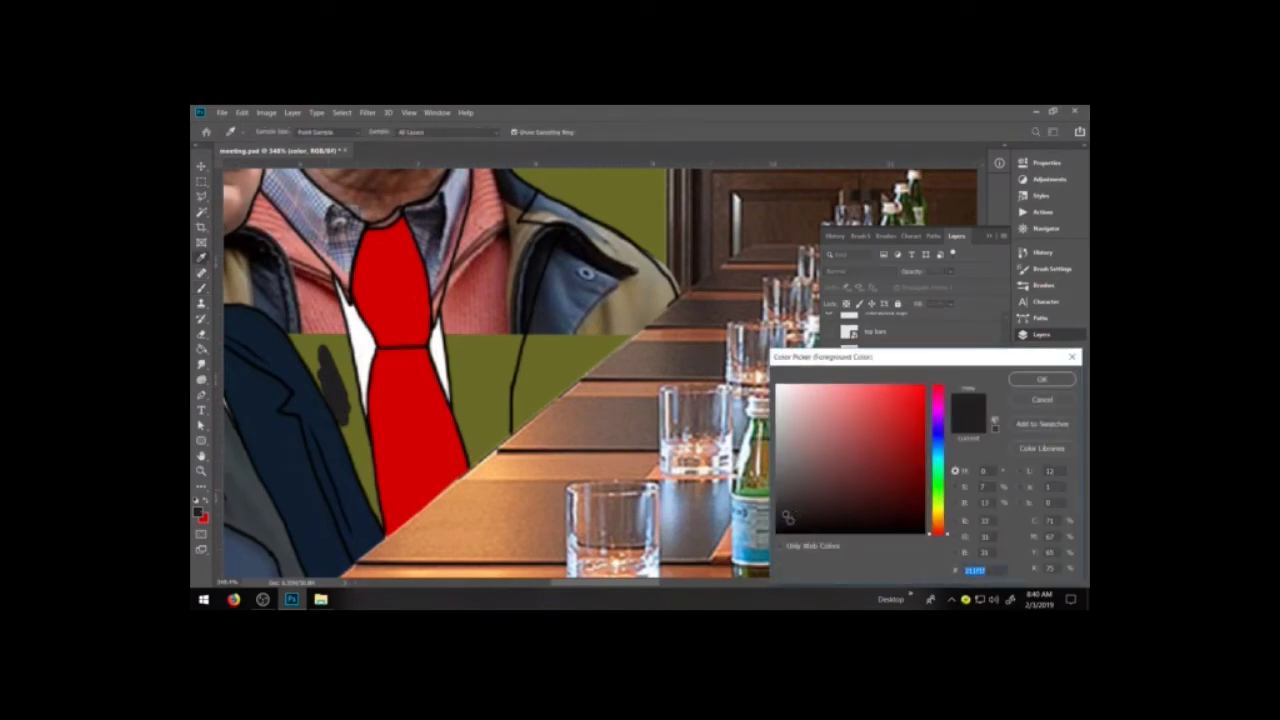
{"action": "left_click", "coordinate": [790, 522]}
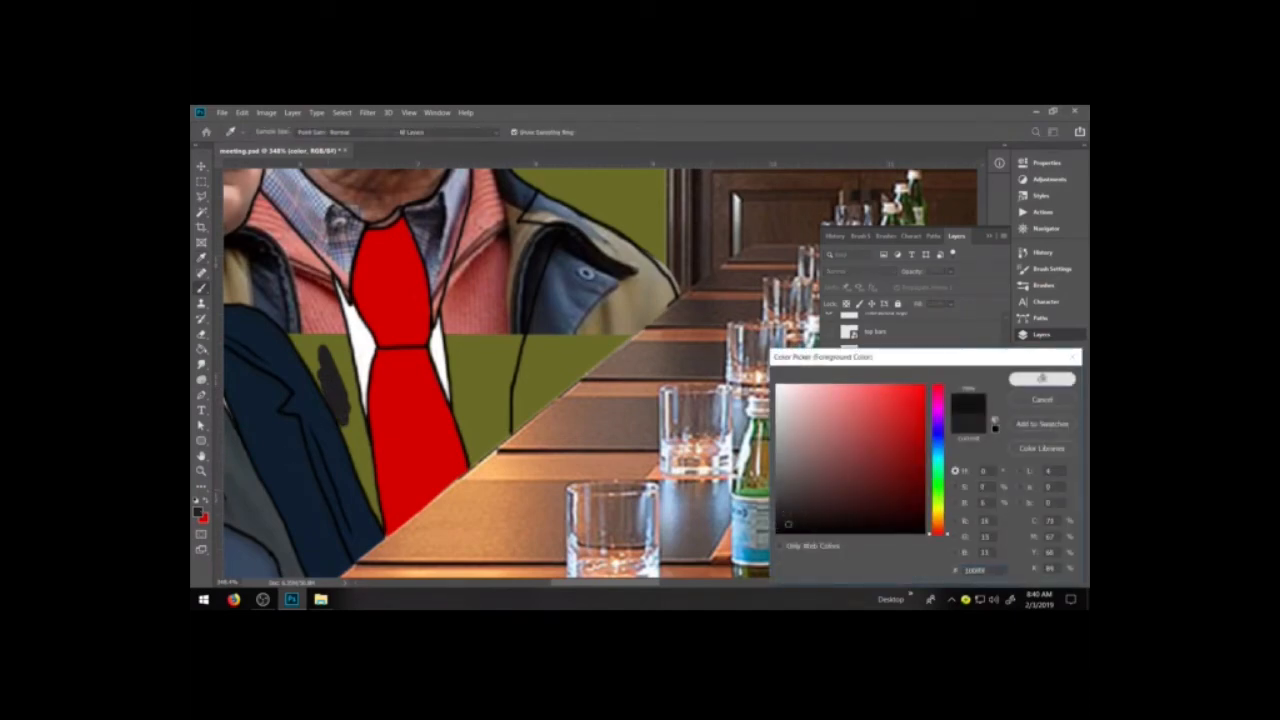
{"action": "left_click", "coordinate": [1041, 379]}
{"action": "mouse_move", "coordinate": [335, 400]}
{"action": "left_mouse_down"}
{"action": "mouse_move", "coordinate": [320, 362]}
{"action": "mouse_move", "coordinate": [345, 428]}
{"action": "mouse_move", "coordinate": [310, 360]}
{"action": "mouse_move", "coordinate": [352, 425]}
{"action": "mouse_move", "coordinate": [358, 380]}
{"action": "mouse_move", "coordinate": [362, 450]}
{"action": "mouse_move", "coordinate": [347, 437]}
{"action": "mouse_move", "coordinate": [360, 470]}
{"action": "mouse_move", "coordinate": [365, 418]}
{"action": "mouse_move", "coordinate": [374, 505]}
{"action": "left_mouse_up"}
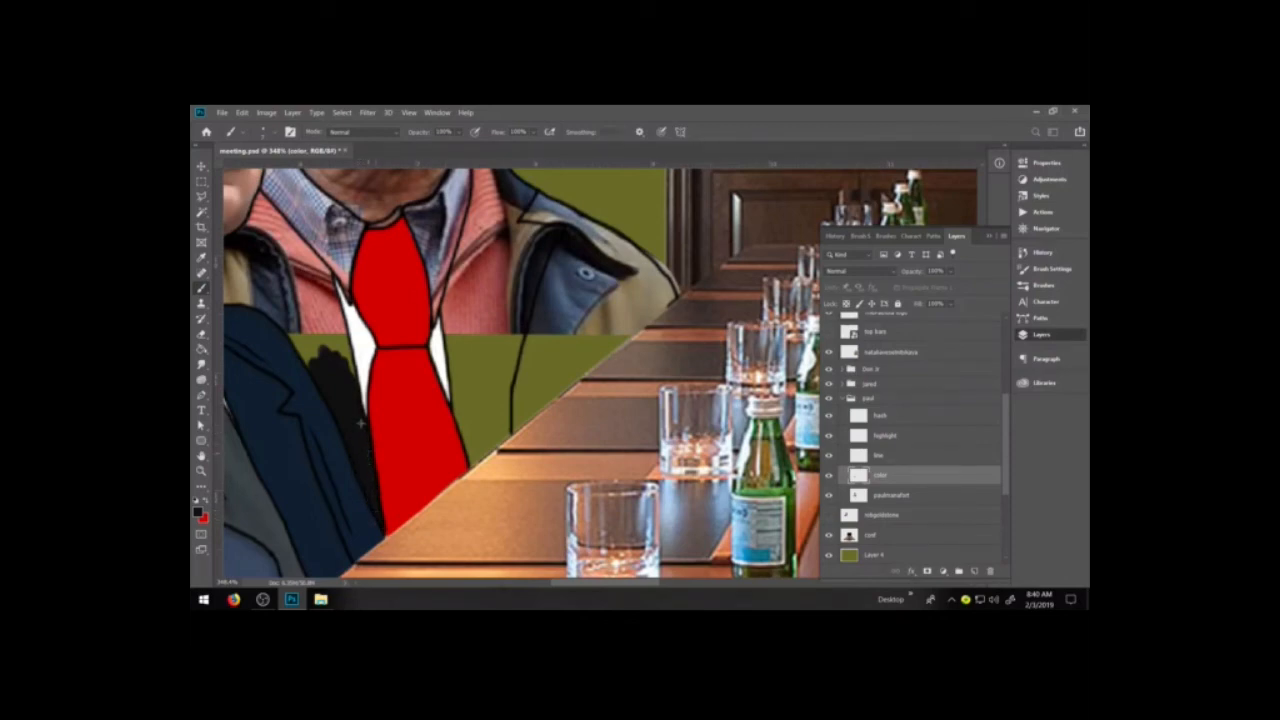
{"action": "mouse_move", "coordinate": [318, 372]}
{"action": "left_mouse_down"}
{"action": "mouse_move", "coordinate": [297, 343]}
{"action": "mouse_move", "coordinate": [300, 302]}
{"action": "mouse_move", "coordinate": [330, 298]}
{"action": "mouse_move", "coordinate": [350, 382]}
{"action": "mouse_move", "coordinate": [335, 300]}
{"action": "mouse_move", "coordinate": [345, 355]}
{"action": "mouse_move", "coordinate": [318, 262]}
{"action": "mouse_move", "coordinate": [323, 273]}
{"action": "mouse_move", "coordinate": [302, 252]}
{"action": "left_mouse_up"}
- Paint the other jacket front and the sleeve near-black down to the table edge, cleaning up the border and resampling the colour
{"action": "mouse_move", "coordinate": [455, 400]}
{"action": "left_mouse_down"}
{"action": "mouse_move", "coordinate": [472, 345]}
{"action": "mouse_move", "coordinate": [488, 405]}
{"action": "mouse_move", "coordinate": [489, 332]}
{"action": "mouse_move", "coordinate": [517, 316]}
{"action": "mouse_move", "coordinate": [532, 372]}
{"action": "mouse_move", "coordinate": [547, 345]}
{"action": "mouse_move", "coordinate": [554, 360]}
{"action": "mouse_move", "coordinate": [549, 305]}
{"action": "mouse_move", "coordinate": [562, 290]}
{"action": "mouse_move", "coordinate": [579, 300]}
{"action": "mouse_move", "coordinate": [629, 262]}
{"action": "mouse_move", "coordinate": [669, 285]}
{"action": "mouse_move", "coordinate": [639, 255]}
{"action": "mouse_move", "coordinate": [570, 283]}
{"action": "mouse_move", "coordinate": [590, 257]}
{"action": "mouse_move", "coordinate": [542, 285]}
{"action": "mouse_move", "coordinate": [566, 244]}
{"action": "mouse_move", "coordinate": [537, 262]}
{"action": "mouse_move", "coordinate": [542, 240]}
{"action": "mouse_move", "coordinate": [529, 240]}
{"action": "mouse_move", "coordinate": [496, 302]}
{"action": "mouse_move", "coordinate": [479, 250]}
{"action": "mouse_move", "coordinate": [454, 290]}
{"action": "mouse_move", "coordinate": [481, 242]}
{"action": "mouse_move", "coordinate": [477, 312]}
{"action": "mouse_move", "coordinate": [523, 258]}
{"action": "mouse_move", "coordinate": [507, 334]}
{"action": "mouse_move", "coordinate": [478, 353]}
{"action": "mouse_move", "coordinate": [469, 396]}
{"action": "mouse_move", "coordinate": [459, 376]}
{"action": "mouse_move", "coordinate": [454, 400]}
{"action": "mouse_move", "coordinate": [459, 318]}
{"action": "mouse_move", "coordinate": [449, 340]}
{"action": "mouse_move", "coordinate": [447, 300]}
{"action": "mouse_move", "coordinate": [461, 275]}
{"action": "mouse_move", "coordinate": [472, 462]}
{"action": "mouse_move", "coordinate": [535, 398]}
{"action": "mouse_move", "coordinate": [476, 412]}
{"action": "mouse_move", "coordinate": [545, 382]}
{"action": "mouse_move", "coordinate": [502, 417]}
{"action": "mouse_move", "coordinate": [518, 420]}
{"action": "mouse_move", "coordinate": [668, 292]}
{"action": "mouse_move", "coordinate": [589, 341]}
{"action": "left_mouse_up"}
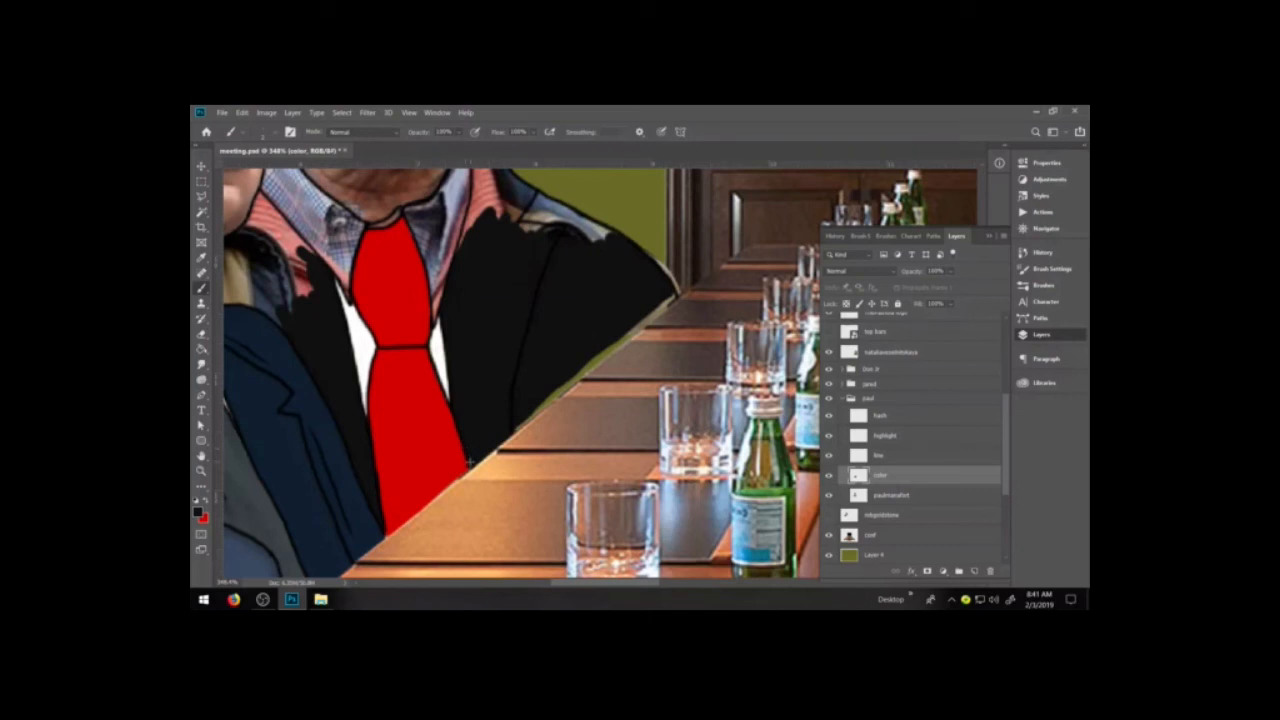
{"action": "mouse_move", "coordinate": [518, 428]}
{"action": "left_mouse_down"}
{"action": "mouse_move", "coordinate": [555, 389]}
{"action": "mouse_move", "coordinate": [540, 405]}
{"action": "mouse_move", "coordinate": [555, 388]}
{"action": "mouse_move", "coordinate": [547, 371]}
{"action": "mouse_move", "coordinate": [578, 375]}
{"action": "mouse_move", "coordinate": [613, 343]}
{"action": "mouse_move", "coordinate": [593, 368]}
{"action": "mouse_move", "coordinate": [672, 299]}
{"action": "left_mouse_up"}
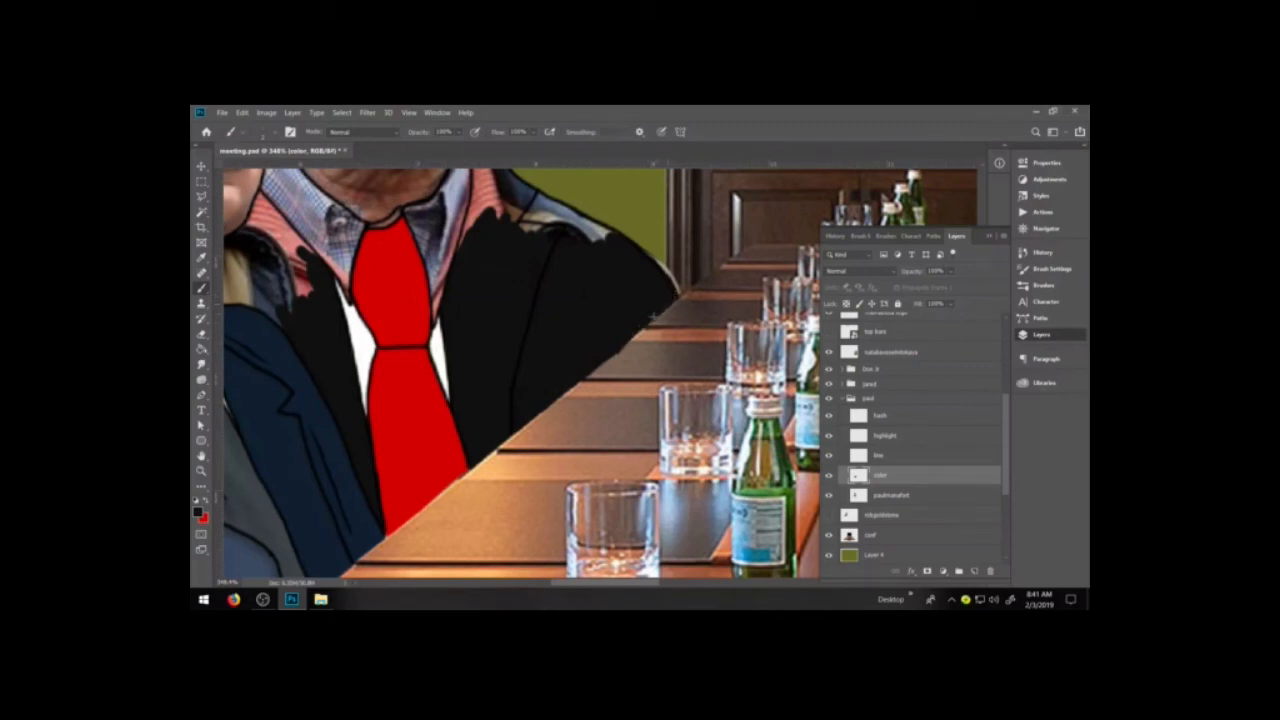
{"action": "key", "text": "e"}
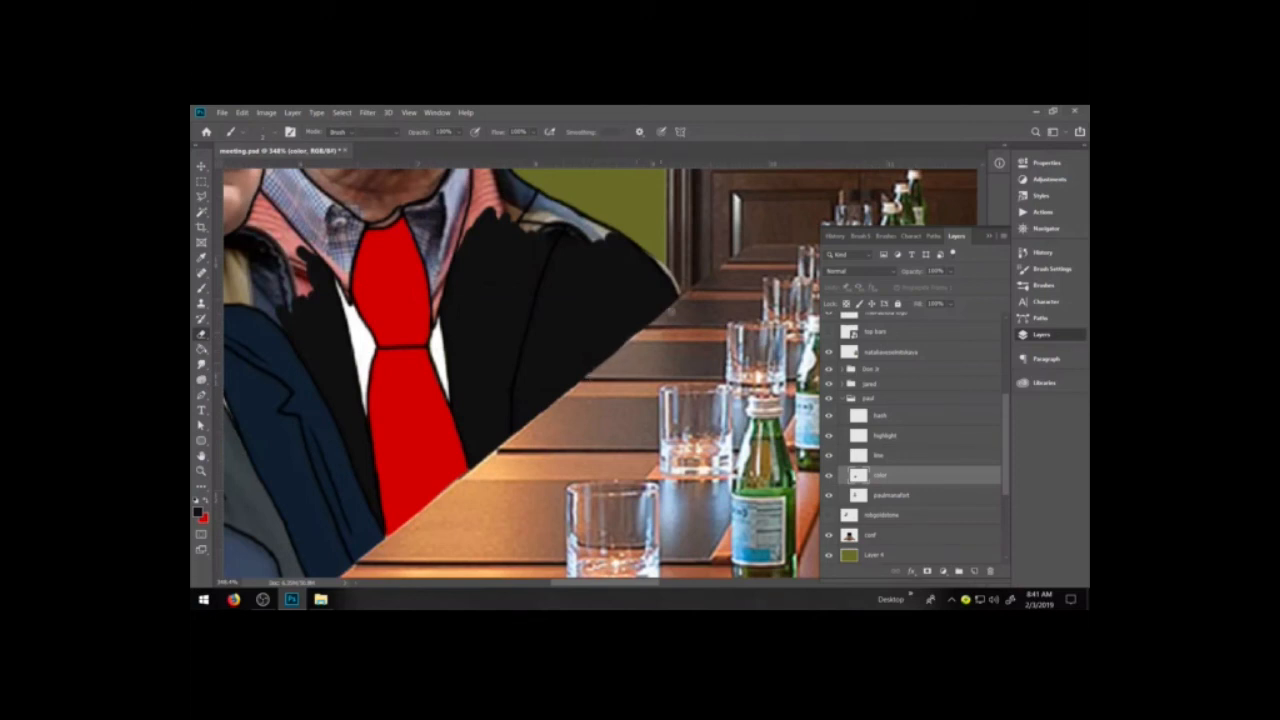
{"action": "key", "text": "i"}
{"action": "left_click", "coordinate": [614, 322]}
{"action": "key", "text": "b"}
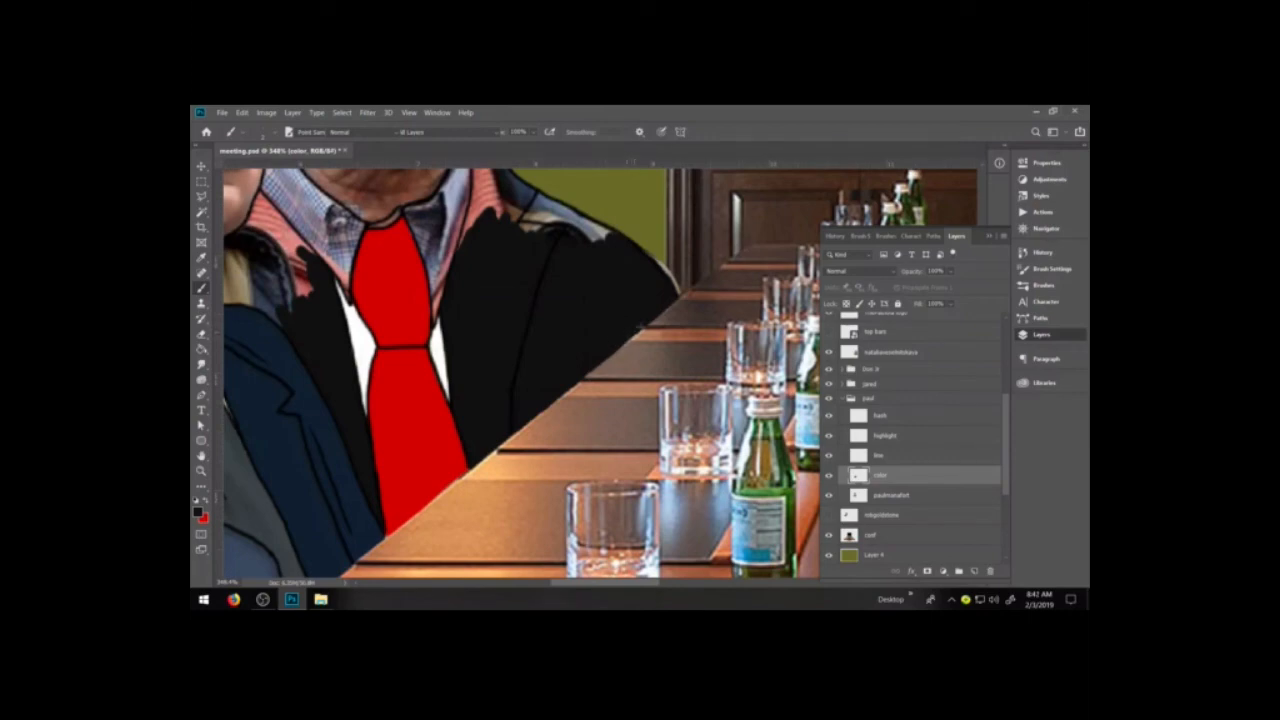
- Extend the near-black jacket fill up along the shirt collar to the neighbouring man's jaw
{"action": "key", "text": "space"}
{"action": "left_click_drag", "start_coordinate": [543, 386], "coordinate": [675, 525]}
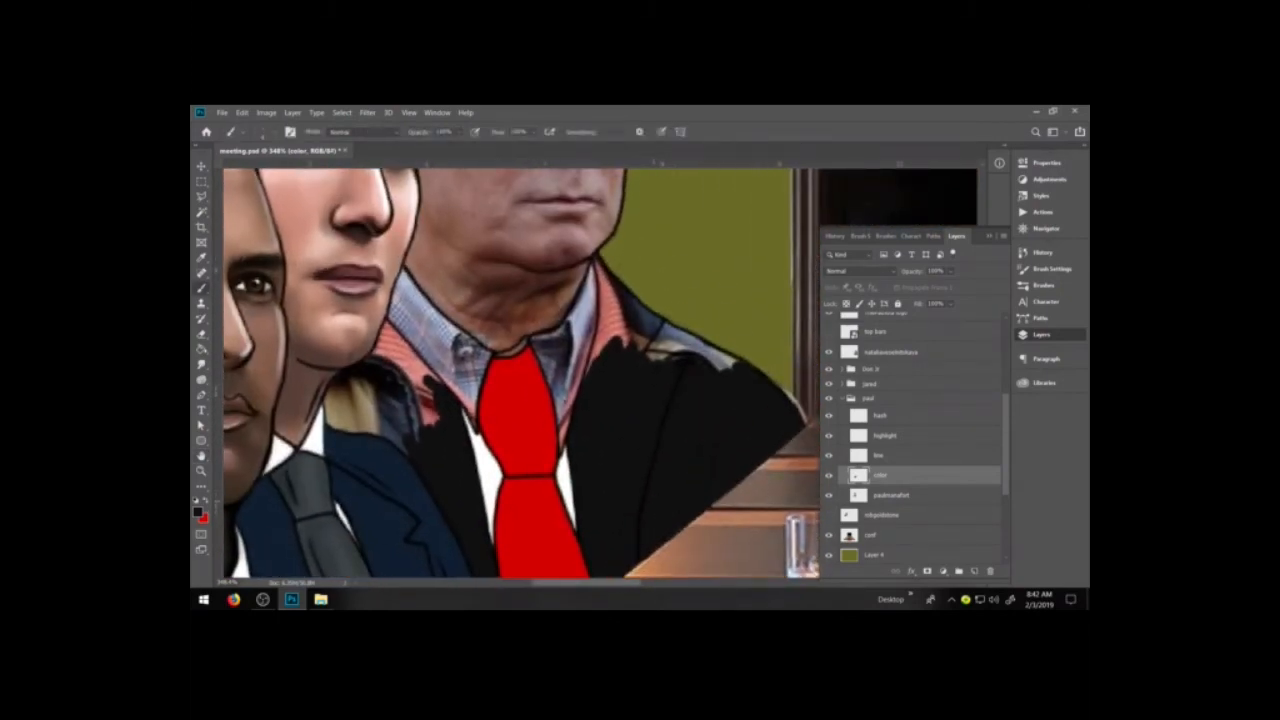
{"action": "mouse_move", "coordinate": [422, 445]}
{"action": "left_mouse_down"}
{"action": "mouse_move", "coordinate": [382, 425]}
{"action": "mouse_move", "coordinate": [385, 403]}
{"action": "mouse_move", "coordinate": [420, 420]}
{"action": "mouse_move", "coordinate": [430, 395]}
{"action": "mouse_move", "coordinate": [415, 365]}
{"action": "mouse_move", "coordinate": [439, 387]}
{"action": "mouse_move", "coordinate": [405, 352]}
{"action": "mouse_move", "coordinate": [398, 392]}
{"action": "mouse_move", "coordinate": [373, 372]}
{"action": "mouse_move", "coordinate": [395, 328]}
{"action": "left_mouse_up"}
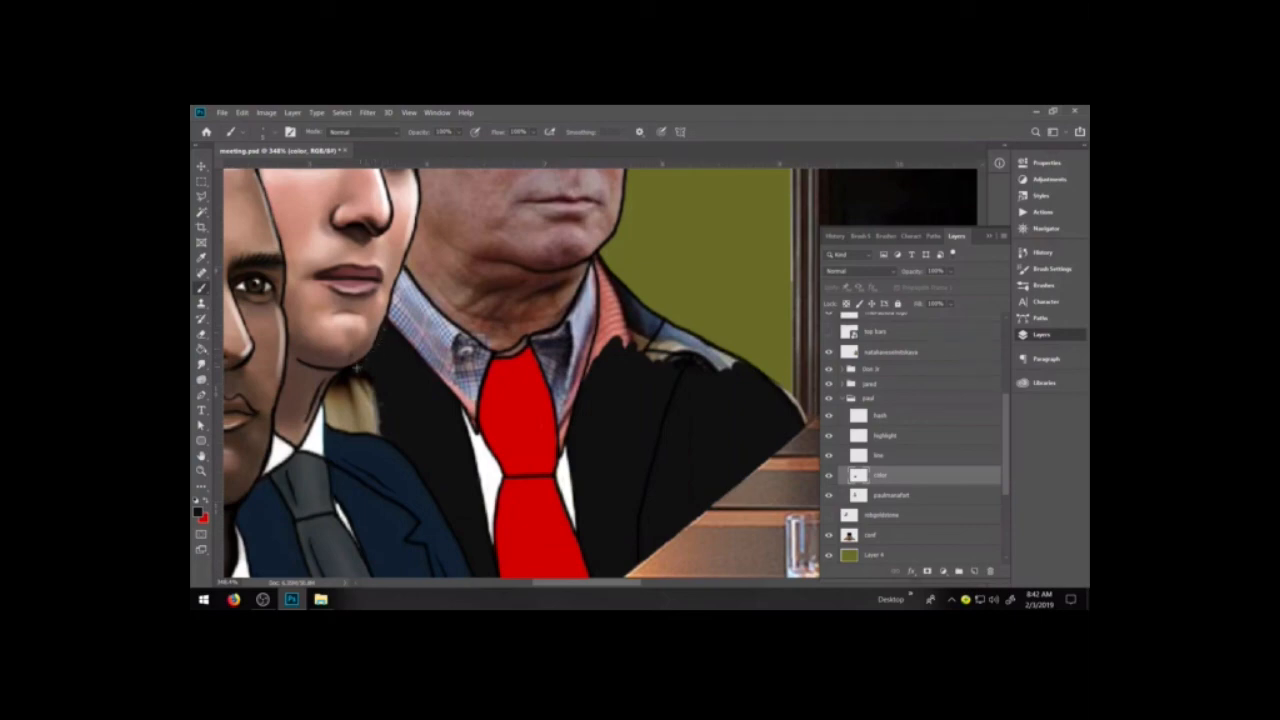
{"action": "key", "text": "e"}
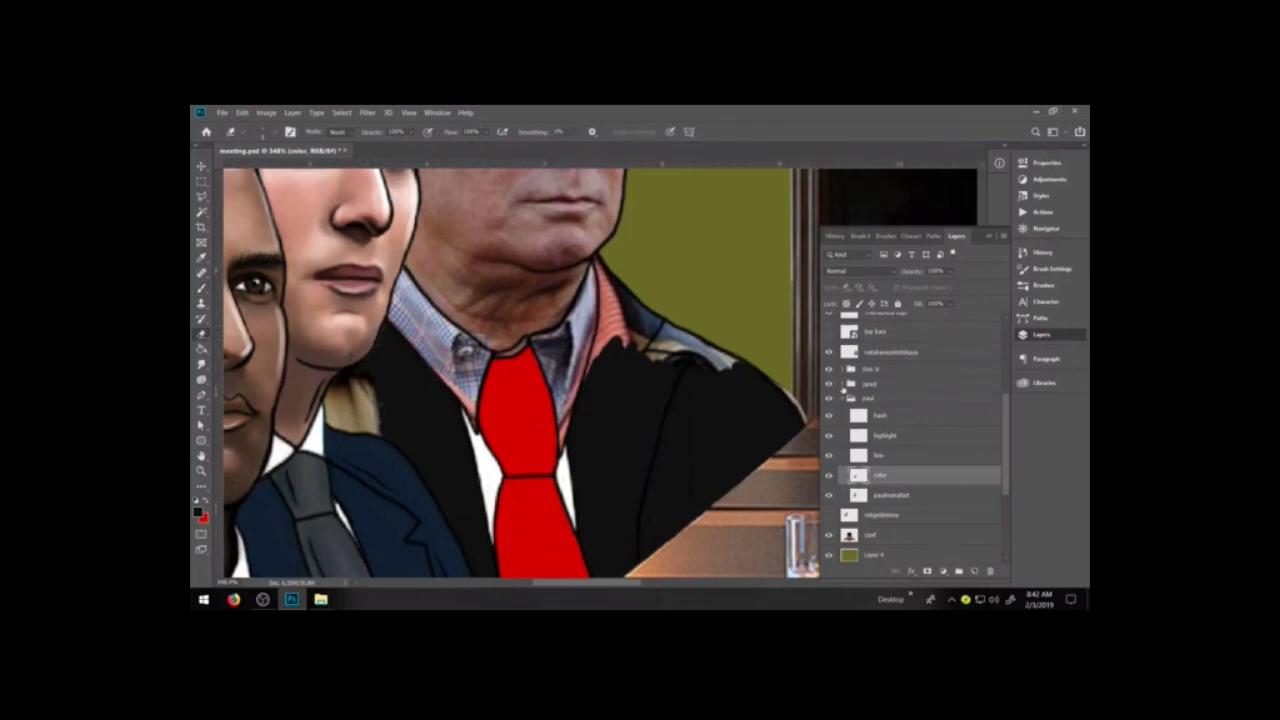
{"action": "left_click", "coordinate": [843, 385]}
{"action": "left_click", "coordinate": [901, 497]}
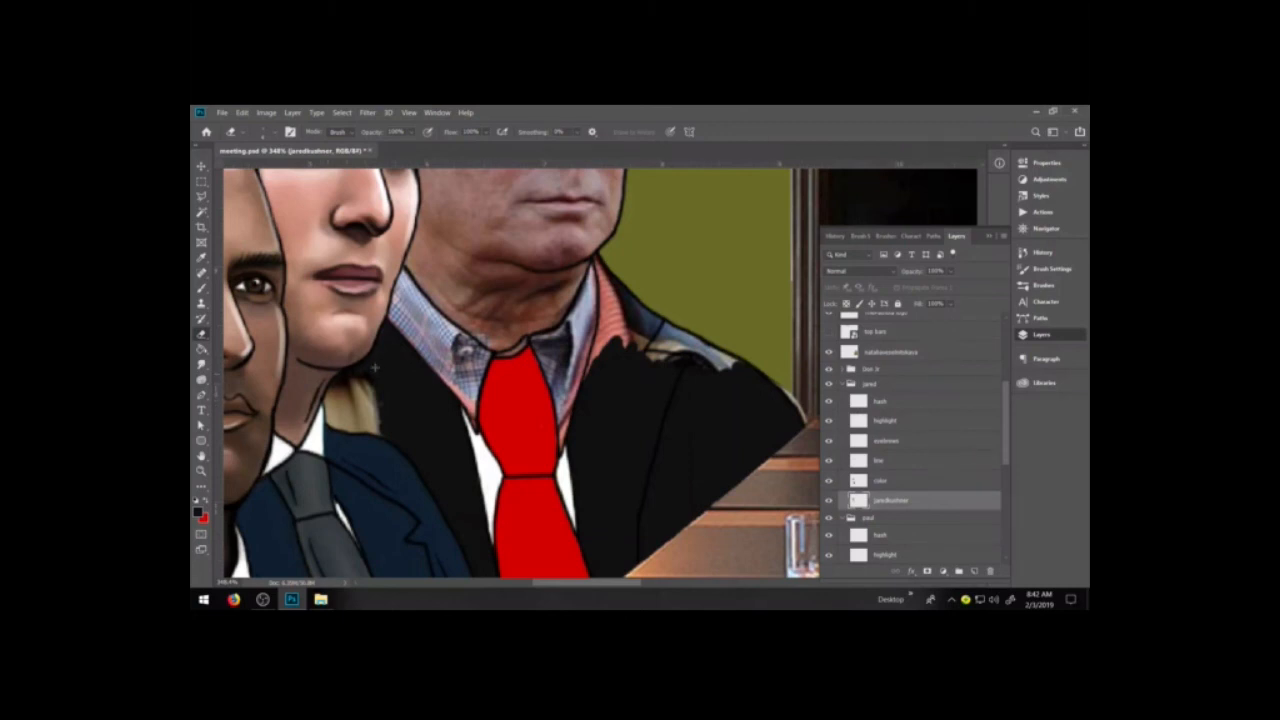
{"action": "left_click", "coordinate": [893, 484]}
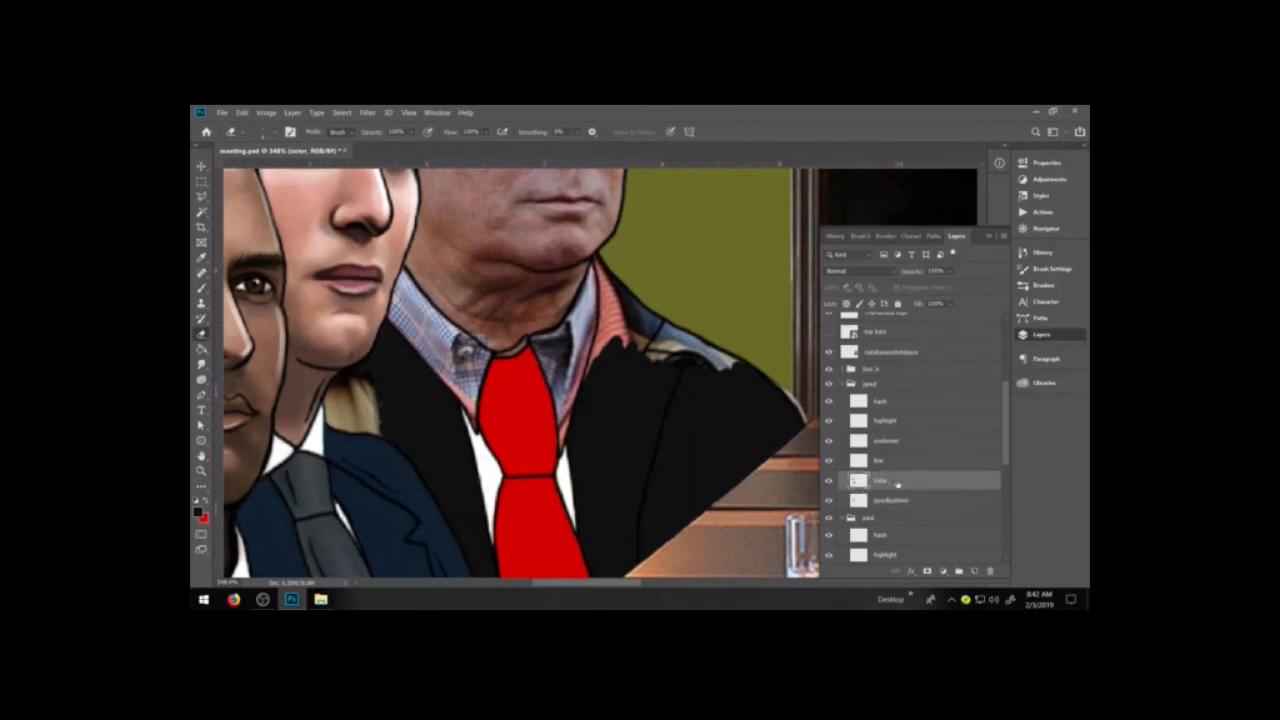
{"action": "left_click", "coordinate": [844, 384]}
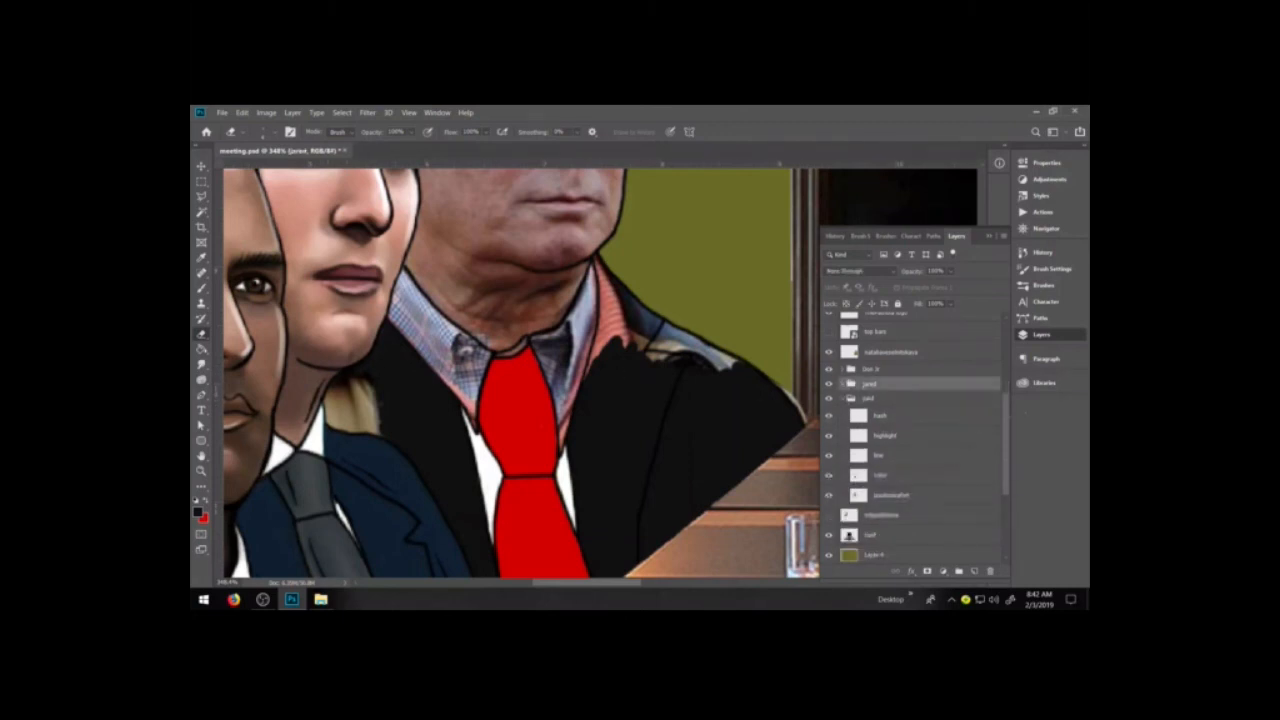
{"action": "left_click", "coordinate": [907, 477]}
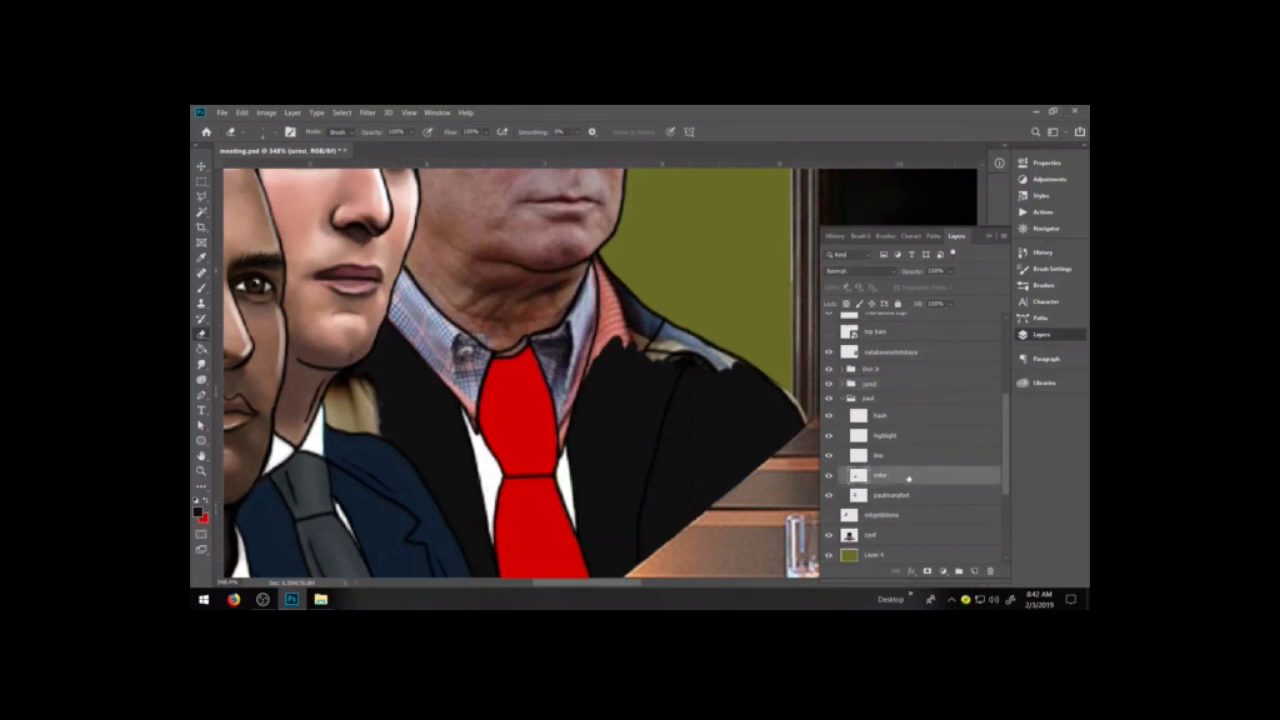
- Paint the remaining jacket areas near-black, beside the neighbouring man's jaw and over the far shoulder up to the collar
{"action": "key", "text": "b"}
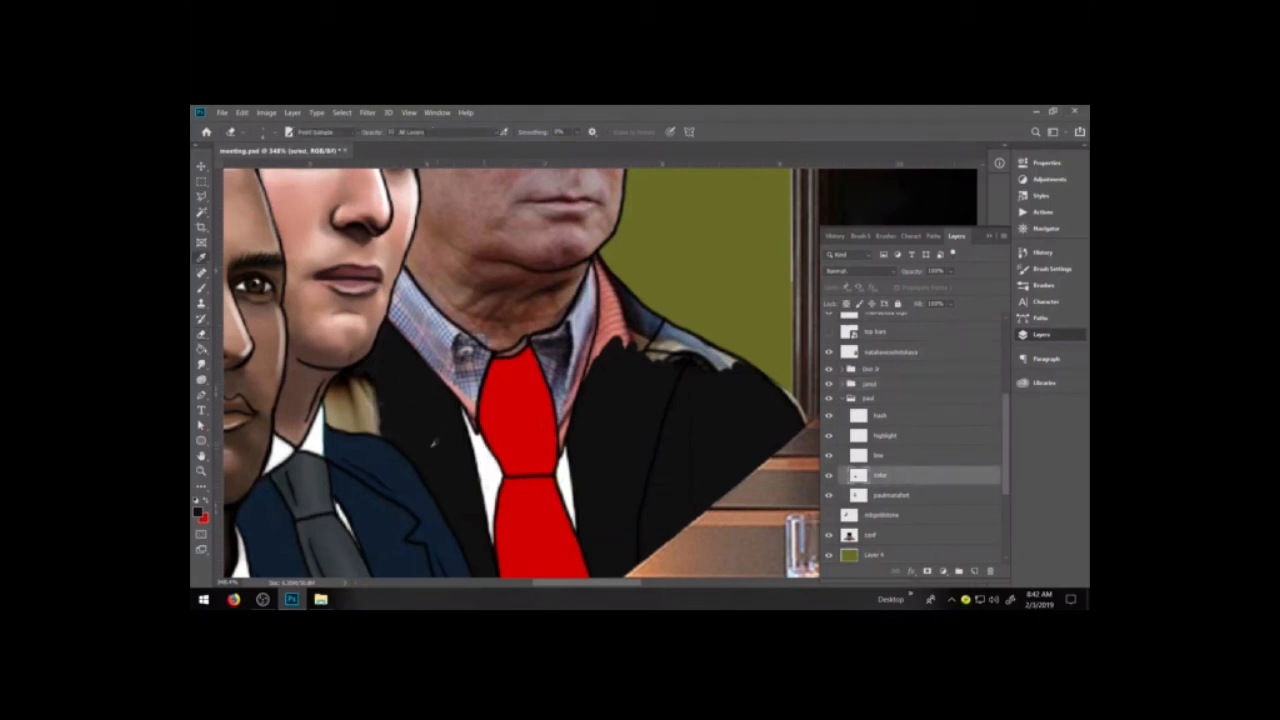
{"action": "mouse_move", "coordinate": [380, 415]}
{"action": "left_mouse_down"}
{"action": "mouse_move", "coordinate": [365, 395]}
{"action": "mouse_move", "coordinate": [328, 410]}
{"action": "mouse_move", "coordinate": [340, 380]}
{"action": "mouse_move", "coordinate": [330, 405]}
{"action": "mouse_move", "coordinate": [355, 385]}
{"action": "mouse_move", "coordinate": [360, 397]}
{"action": "mouse_move", "coordinate": [389, 394]}
{"action": "mouse_move", "coordinate": [345, 425]}
{"action": "mouse_move", "coordinate": [370, 423]}
{"action": "left_mouse_up"}
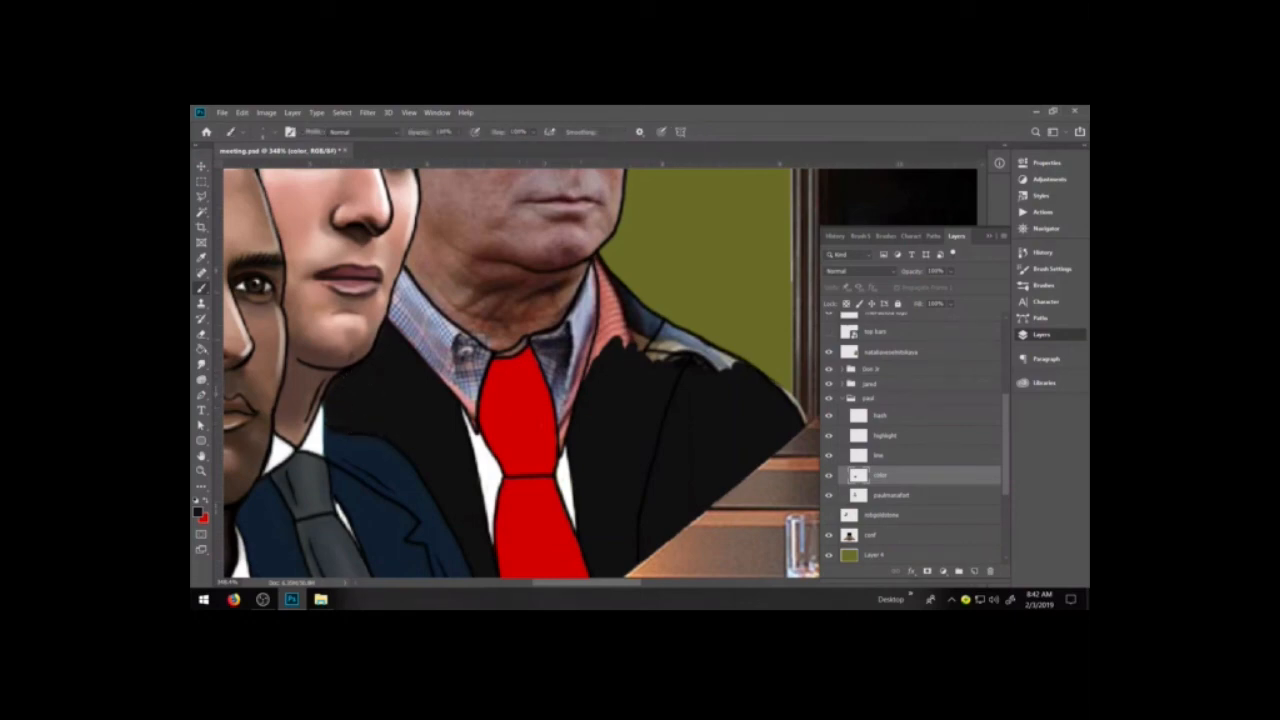
{"action": "mouse_move", "coordinate": [600, 262]}
{"action": "left_mouse_down"}
{"action": "mouse_move", "coordinate": [608, 318]}
{"action": "mouse_move", "coordinate": [588, 388]}
{"action": "mouse_move", "coordinate": [608, 318]}
{"action": "mouse_move", "coordinate": [642, 326]}
{"action": "mouse_move", "coordinate": [604, 268]}
{"action": "left_mouse_up"}
{"action": "mouse_move", "coordinate": [634, 336]}
{"action": "left_mouse_down"}
{"action": "mouse_move", "coordinate": [668, 366]}
{"action": "mouse_move", "coordinate": [676, 346]}
{"action": "mouse_move", "coordinate": [740, 364]}
{"action": "mouse_move", "coordinate": [670, 330]}
{"action": "mouse_move", "coordinate": [677, 349]}
{"action": "mouse_move", "coordinate": [706, 349]}
{"action": "mouse_move", "coordinate": [676, 328]}
{"action": "mouse_move", "coordinate": [662, 326]}
{"action": "mouse_move", "coordinate": [660, 347]}
{"action": "left_mouse_up"}
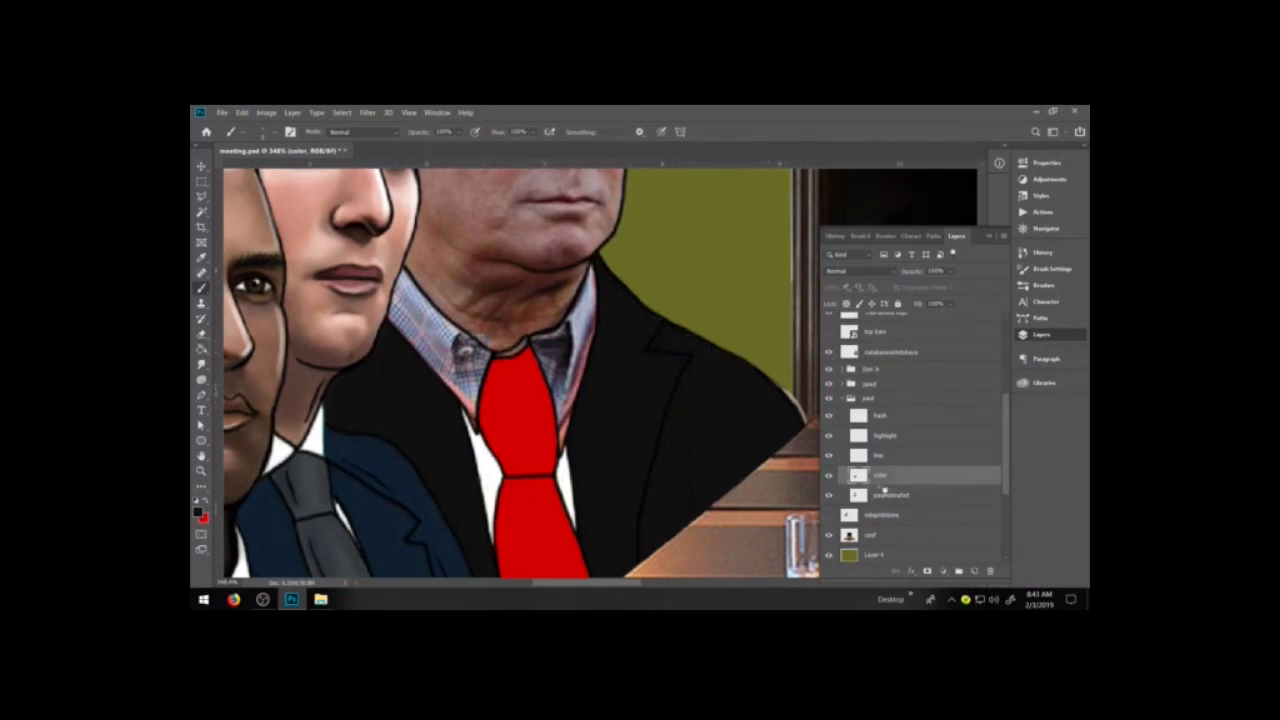
- Try to paint the shirt collar beside the tie on the color layer with white sampled from the shirt
{"action": "left_click", "coordinate": [887, 495]}
{"action": "key", "text": "e"}
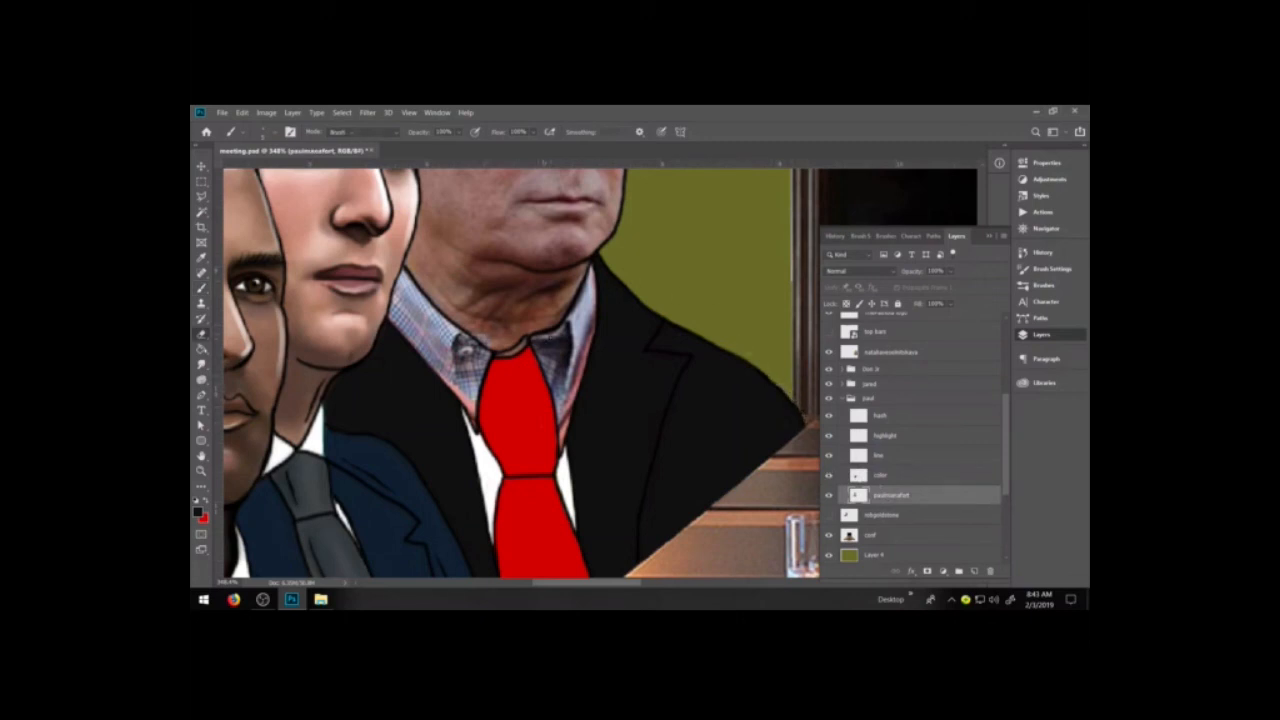
{"action": "key", "text": "i"}
{"action": "left_click", "coordinate": [492, 477]}
{"action": "key", "text": "b"}
{"action": "left_click", "coordinate": [875, 475]}
{"action": "mouse_move", "coordinate": [550, 360]}
{"action": "left_mouse_down"}
{"action": "mouse_move", "coordinate": [565, 380]}
{"action": "mouse_move", "coordinate": [573, 338]}
{"action": "mouse_move", "coordinate": [566, 376]}
{"action": "left_mouse_up"}
{"action": "key", "text": "ctrl+z"}
{"action": "key", "text": "ctrl+z"}
{"action": "key", "text": "ctrl+z"}
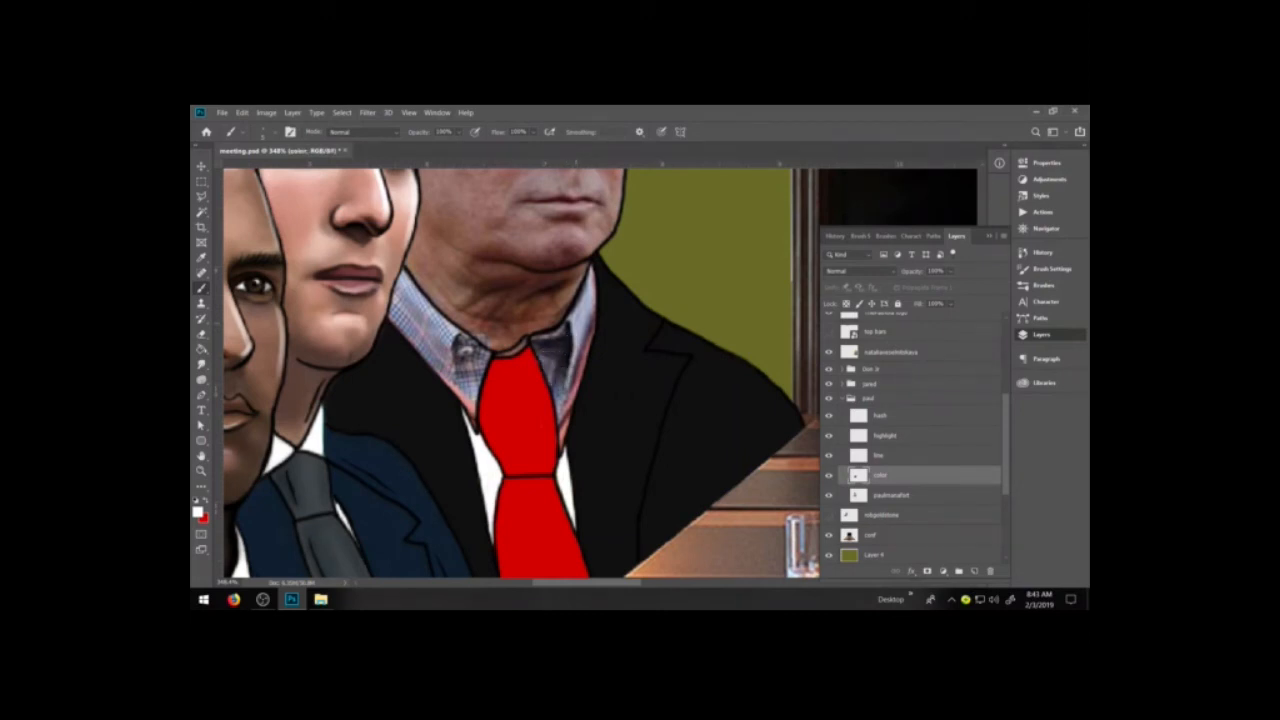
{"action": "mouse_move", "coordinate": [547, 363]}
{"action": "left_mouse_down"}
{"action": "mouse_move", "coordinate": [560, 397]}
{"action": "mouse_move", "coordinate": [567, 366]}
{"action": "left_mouse_up"}
{"action": "key", "text": "ctrl+z"}
{"action": "key", "text": "ctrl+z"}
- Restore the default black and white colours and ink the tie knot's edge beside the unpainted collar on the line layer
{"action": "left_click", "coordinate": [880, 455]}
{"action": "key", "text": "d"}
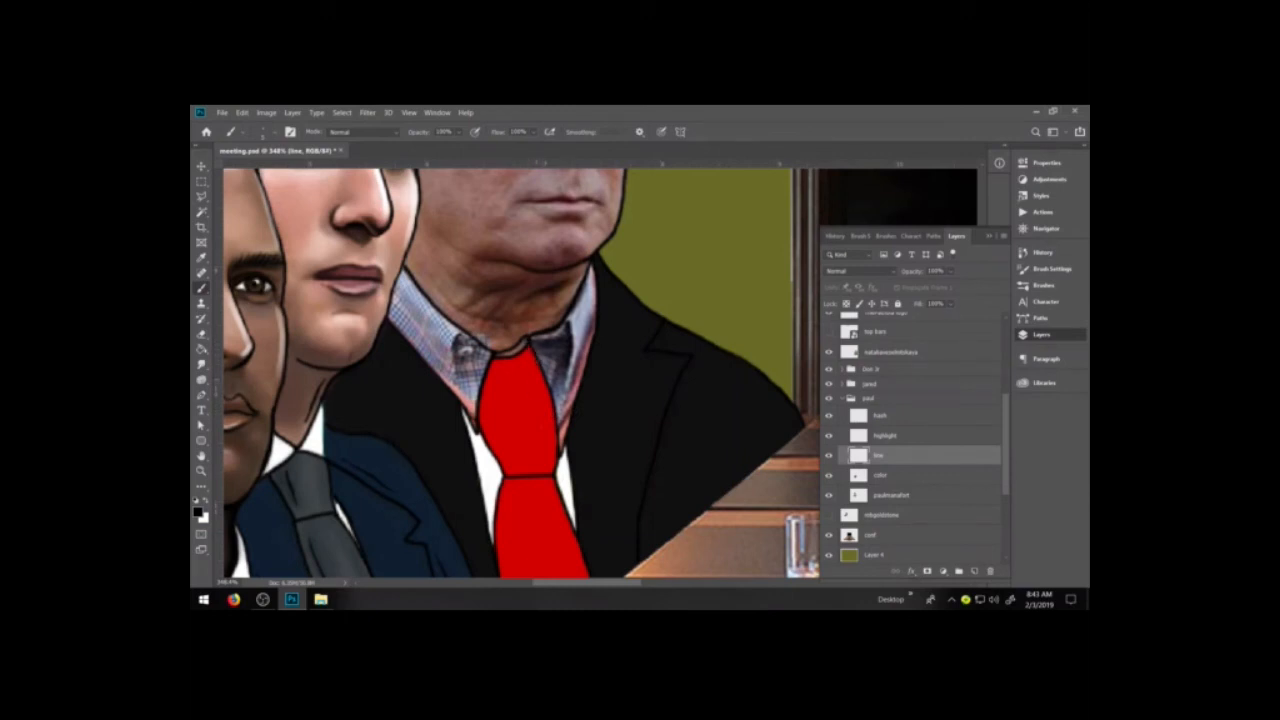
{"action": "left_click_drag", "start_coordinate": [530, 345], "coordinate": [556, 420]}
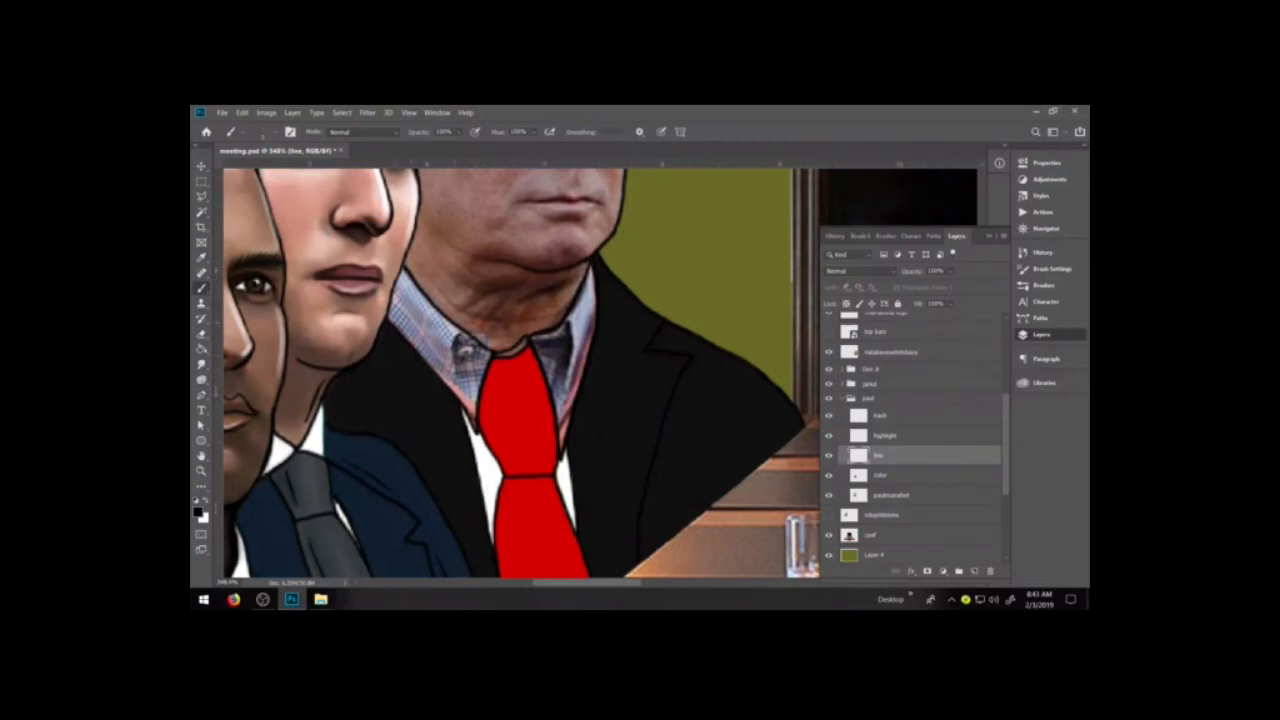
- Fill the shirt collar between the tie and the far shoulder's jacket front with white on the color layer
{"action": "left_click", "coordinate": [889, 477]}
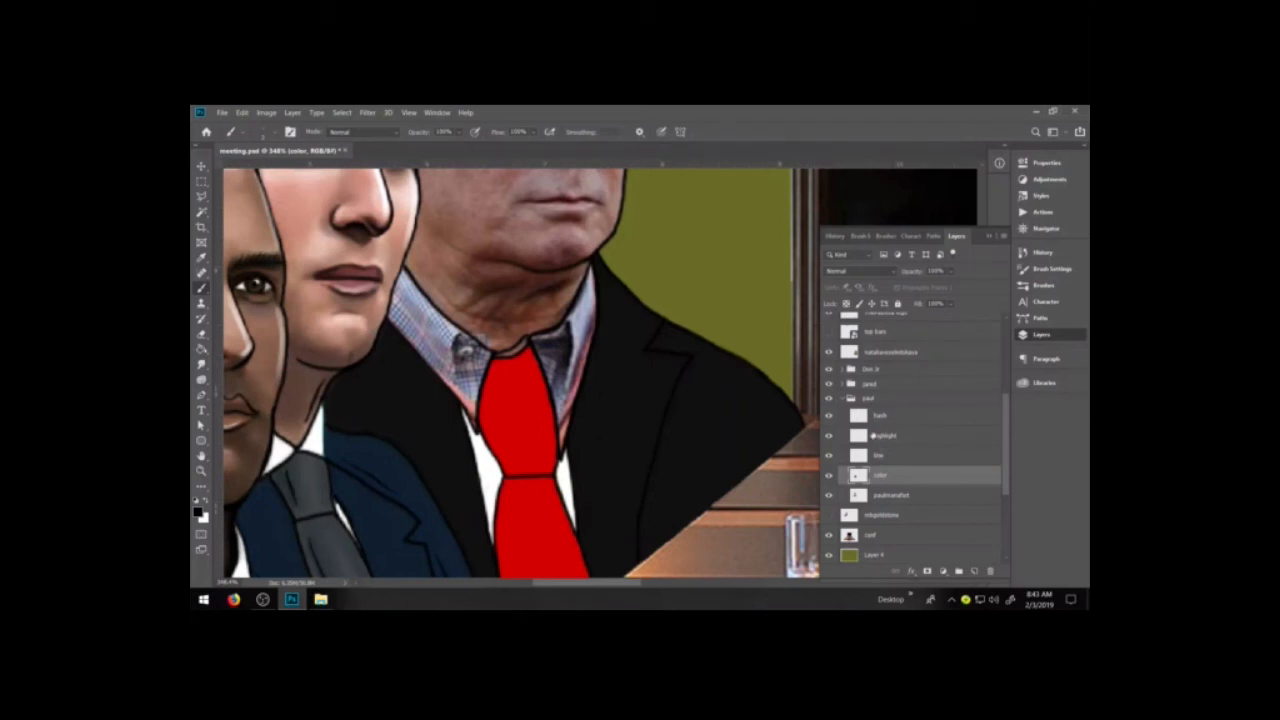
{"action": "mouse_move", "coordinate": [553, 351]}
{"action": "left_mouse_down"}
{"action": "mouse_move", "coordinate": [562, 388]}
{"action": "mouse_move", "coordinate": [567, 373]}
{"action": "left_mouse_up"}
{"action": "key", "text": "x"}
{"action": "mouse_move", "coordinate": [552, 398]}
{"action": "left_mouse_down"}
{"action": "mouse_move", "coordinate": [562, 360]}
{"action": "mouse_move", "coordinate": [570, 390]}
{"action": "mouse_move", "coordinate": [586, 334]}
{"action": "left_mouse_up"}
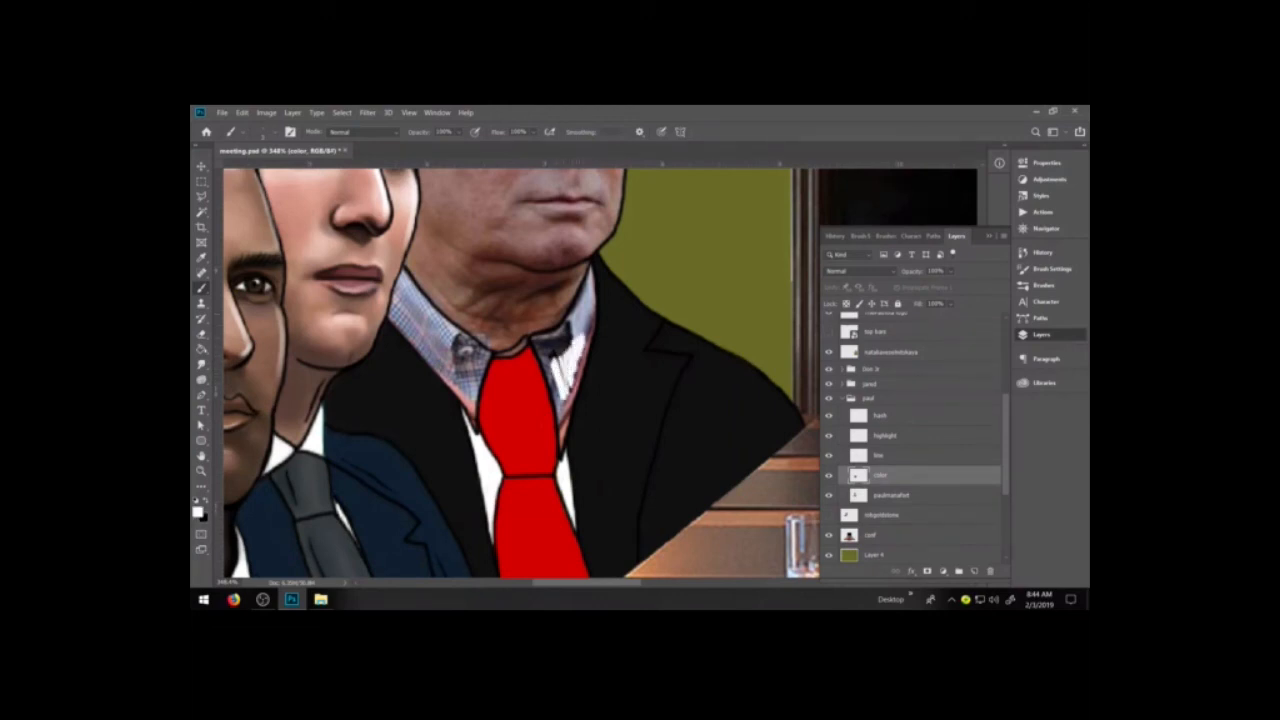
{"action": "mouse_move", "coordinate": [565, 382]}
{"action": "left_mouse_down"}
{"action": "mouse_move", "coordinate": [555, 352]}
{"action": "mouse_move", "coordinate": [575, 360]}
{"action": "mouse_move", "coordinate": [534, 340]}
{"action": "mouse_move", "coordinate": [572, 336]}
{"action": "mouse_move", "coordinate": [550, 332]}
{"action": "mouse_move", "coordinate": [590, 316]}
{"action": "mouse_move", "coordinate": [586, 342]}
{"action": "mouse_move", "coordinate": [588, 278]}
{"action": "mouse_move", "coordinate": [593, 304]}
{"action": "left_mouse_up"}
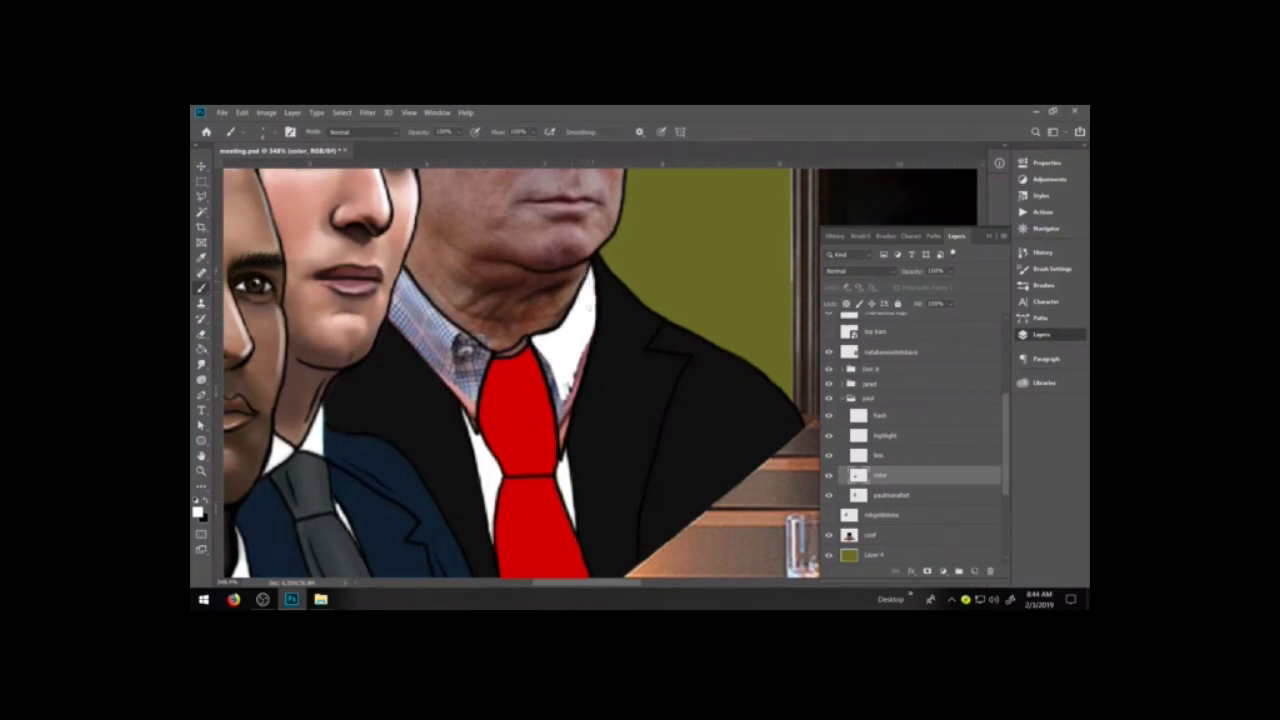
{"action": "mouse_move", "coordinate": [580, 352]}
{"action": "left_mouse_down"}
{"action": "mouse_move", "coordinate": [568, 402]}
{"action": "mouse_move", "coordinate": [587, 342]}
{"action": "left_mouse_up"}
{"action": "mouse_move", "coordinate": [559, 395]}
{"action": "left_mouse_down"}
{"action": "mouse_move", "coordinate": [567, 422]}
{"action": "mouse_move", "coordinate": [544, 356]}
{"action": "left_mouse_up"}
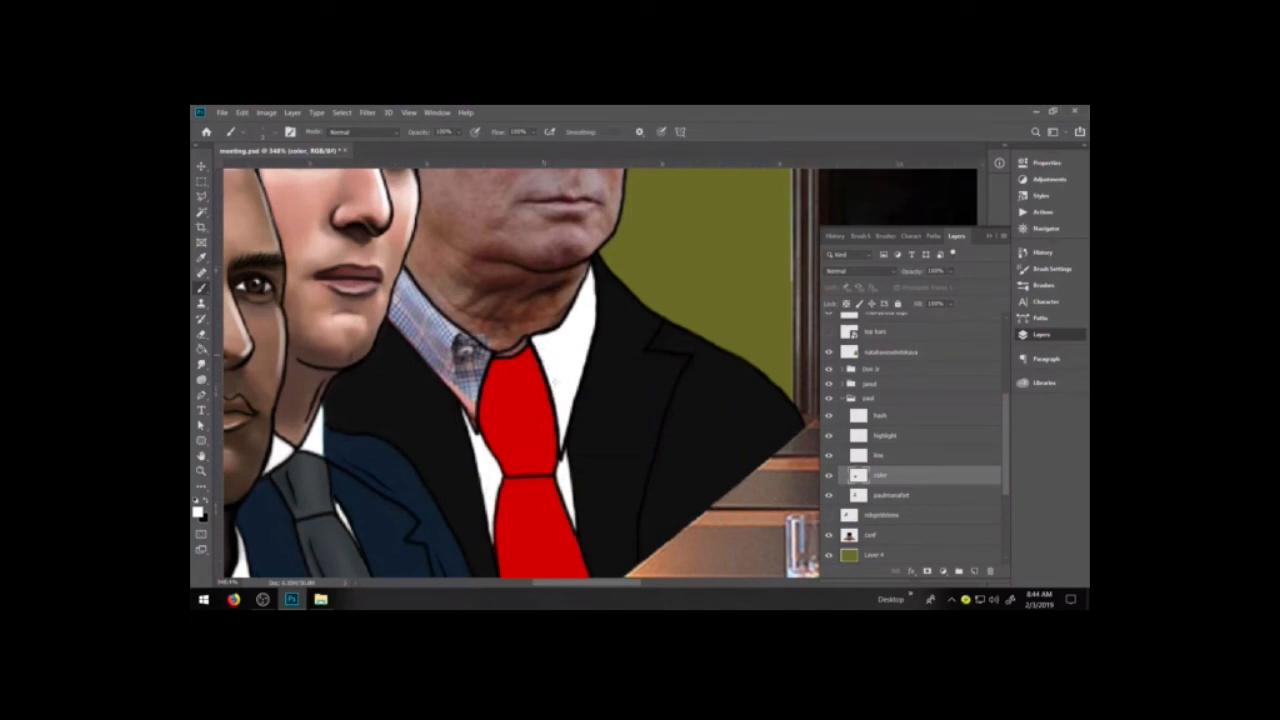
- Open the brush settings and the list of brush presets
{"action": "left_click", "coordinate": [1051, 269]}
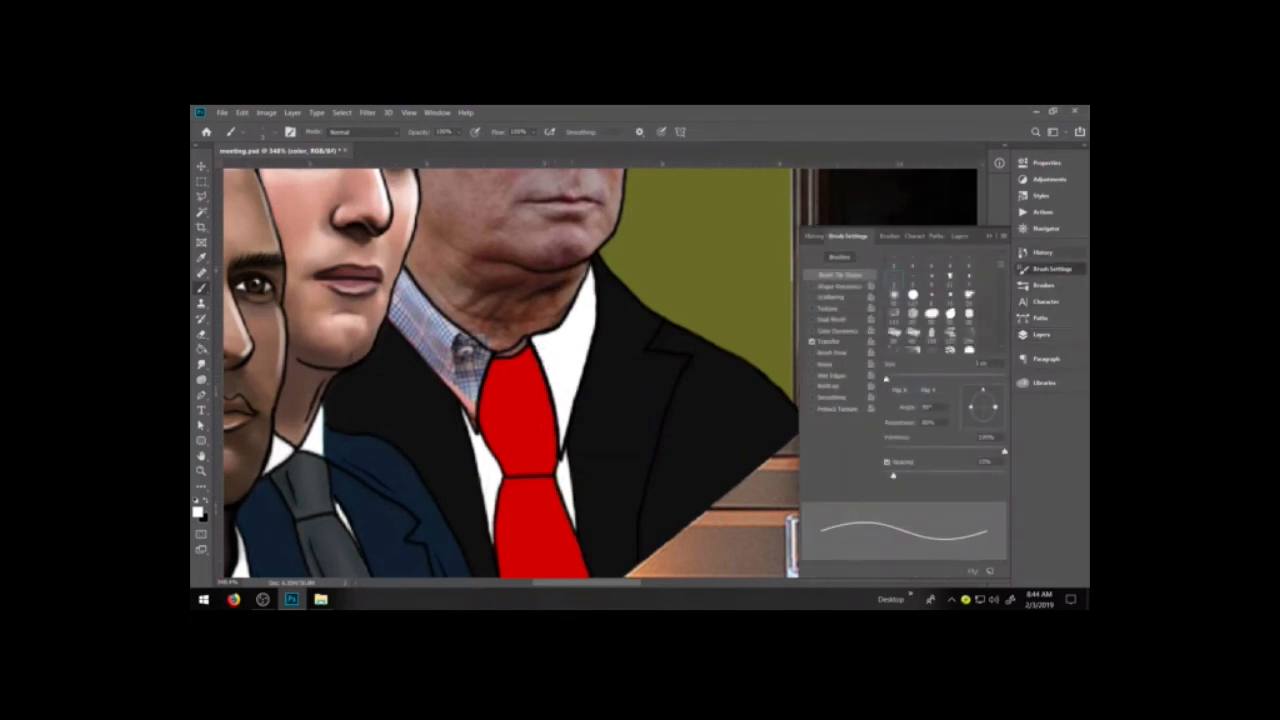
{"action": "left_click", "coordinate": [1045, 285]}
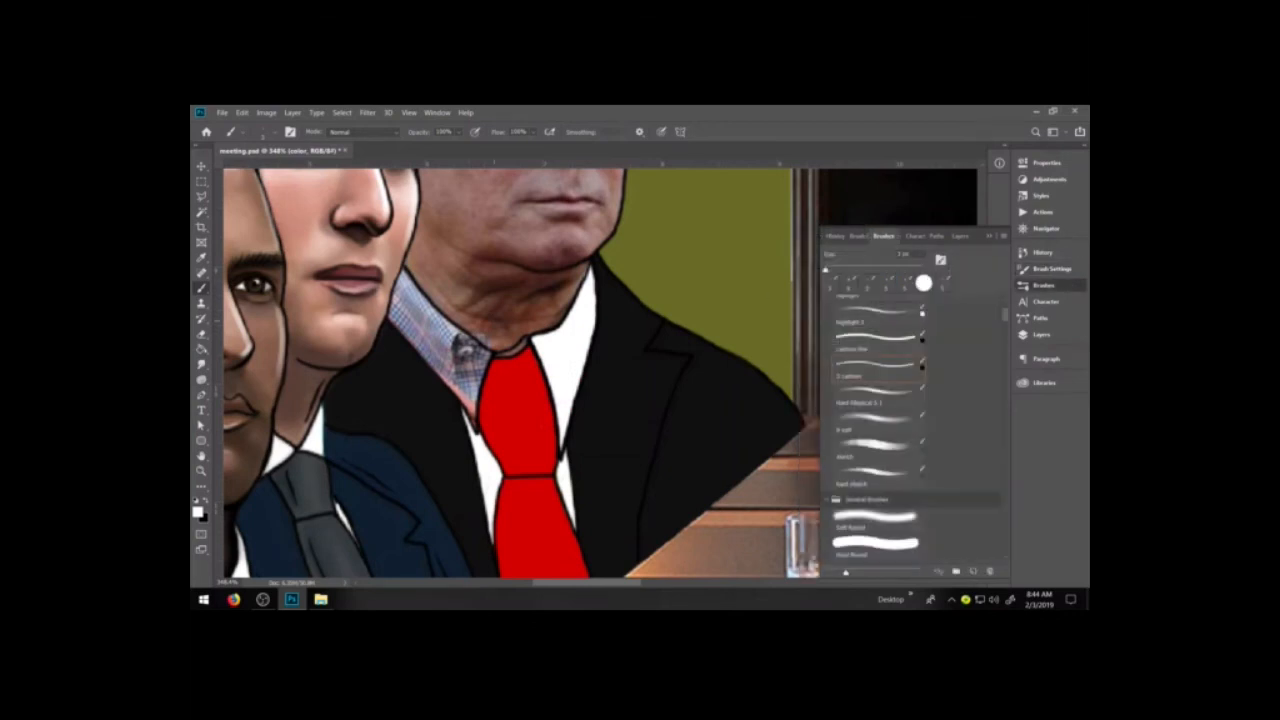